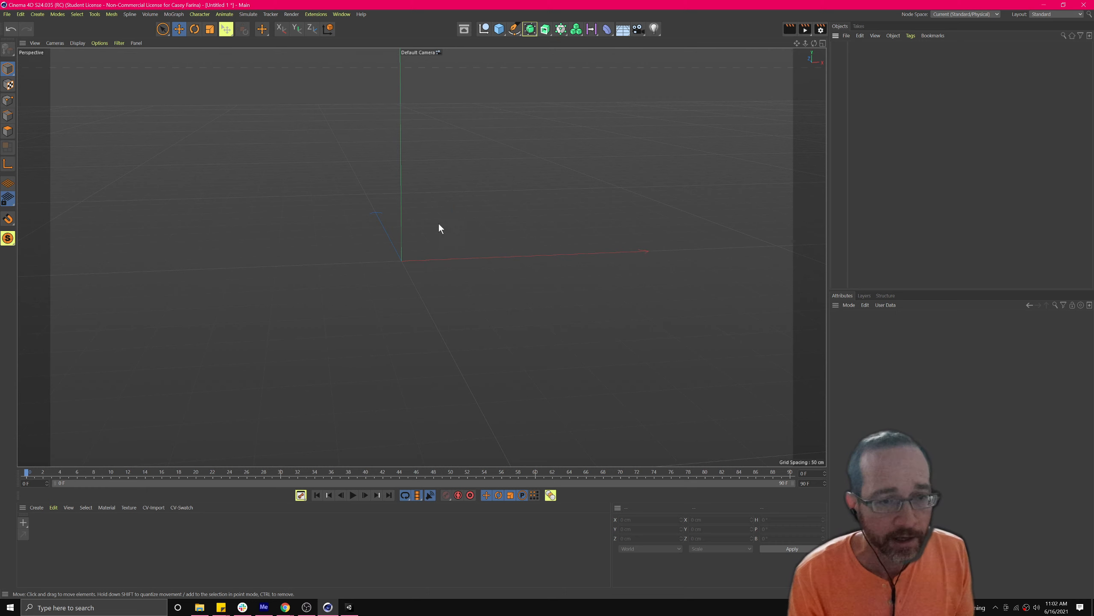
Step: Show all four viewports and add a circle spline in the Top view
{"action": "mouse_move", "coordinate": [496, 189]}
{"action": "left_mouse_down", "text": "alt"}
{"action": "mouse_move", "coordinate": [338, 221]}
{"action": "mouse_move", "coordinate": [249, 214]}
{"action": "mouse_move", "coordinate": [279, 239]}
{"action": "left_mouse_up", "text": "alt"}
{"action": "left_click_drag", "start_coordinate": [474, 222], "coordinate": [430, 309], "text": "alt"}
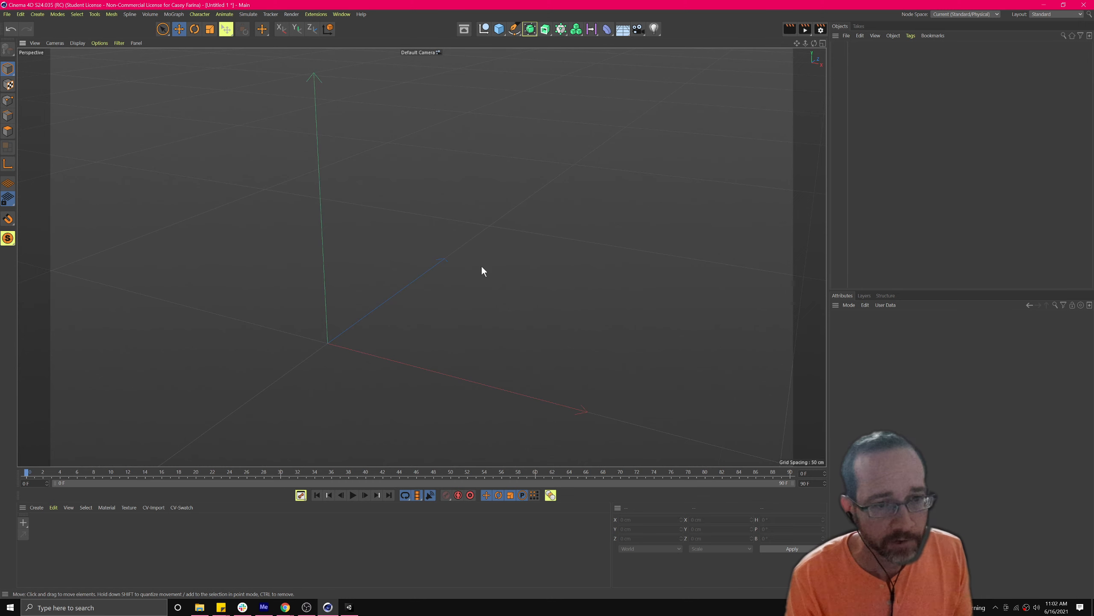
{"action": "left_click", "coordinate": [822, 43]}
{"action": "left_click", "coordinate": [515, 30]}
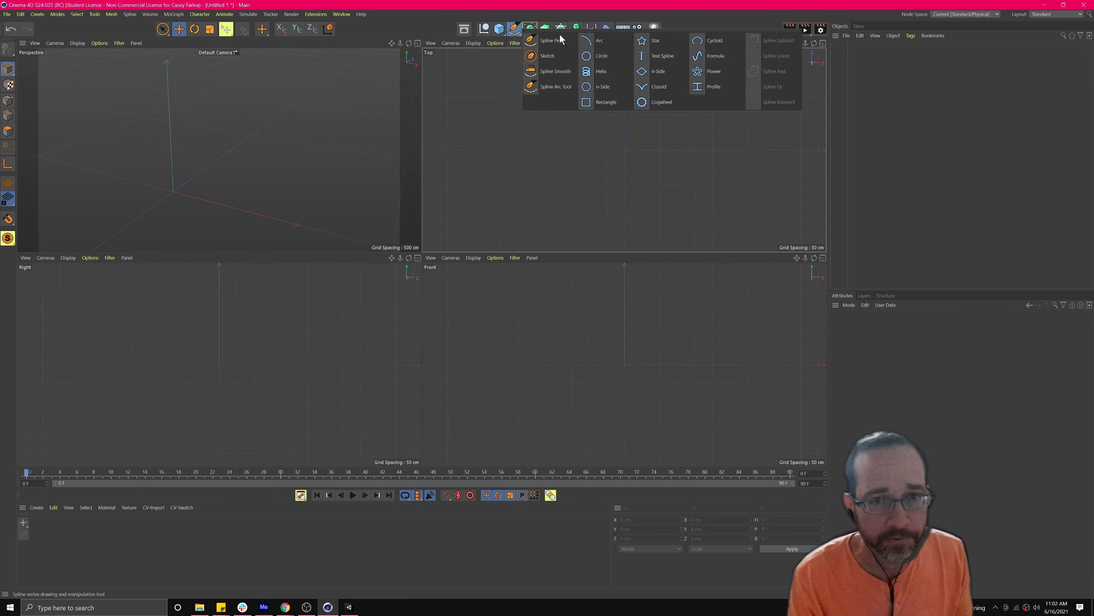
{"action": "left_click", "coordinate": [596, 57]}
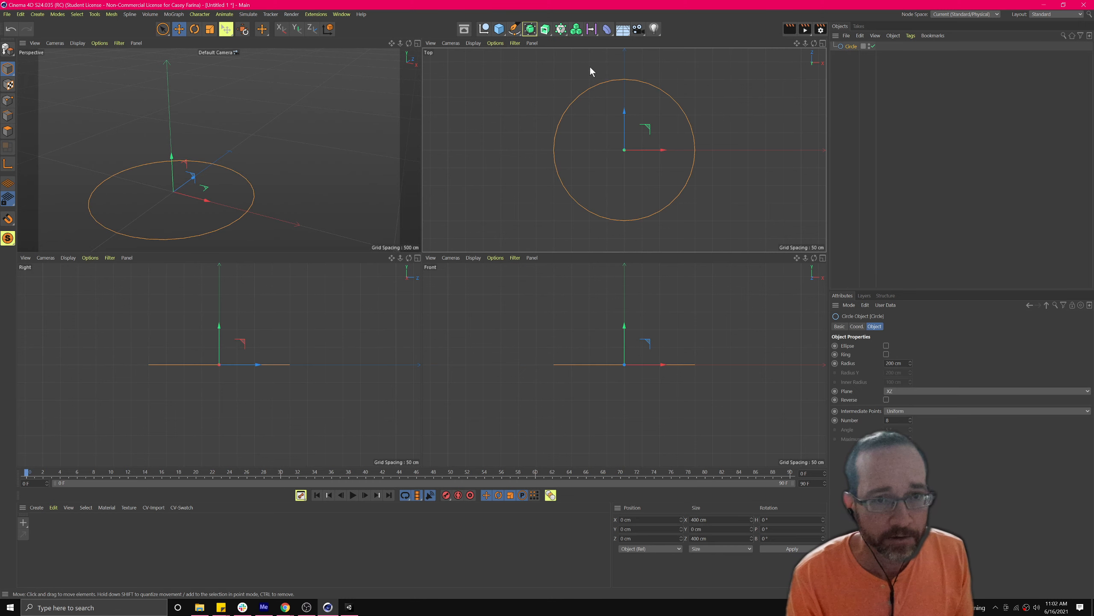
Step: Add a second circle spline oriented to the Right view
{"action": "left_click", "coordinate": [233, 355]}
{"action": "left_click", "coordinate": [519, 29]}
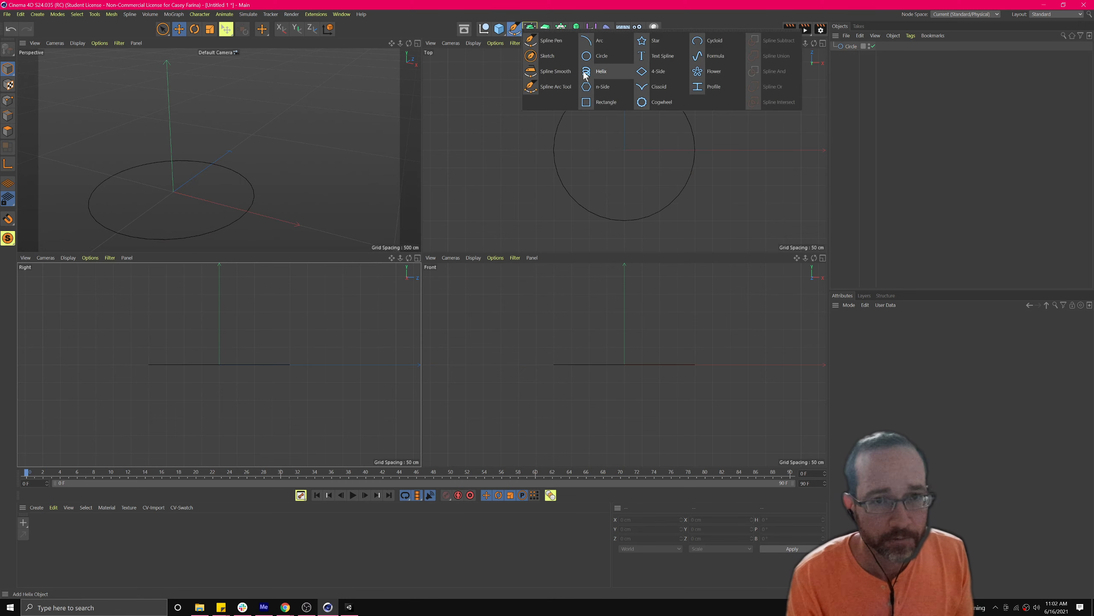
{"action": "left_click", "coordinate": [596, 56]}
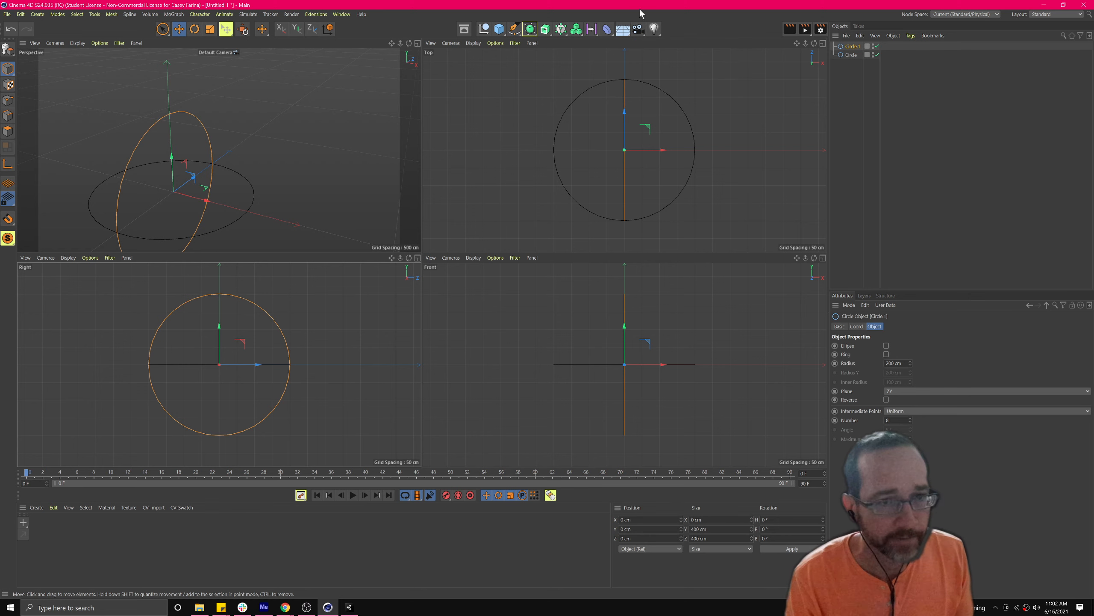
Step: Delete both circle splines from the scene
{"action": "left_click", "coordinate": [856, 54]}
{"action": "key", "text": "Delete"}
{"action": "left_click", "coordinate": [853, 47]}
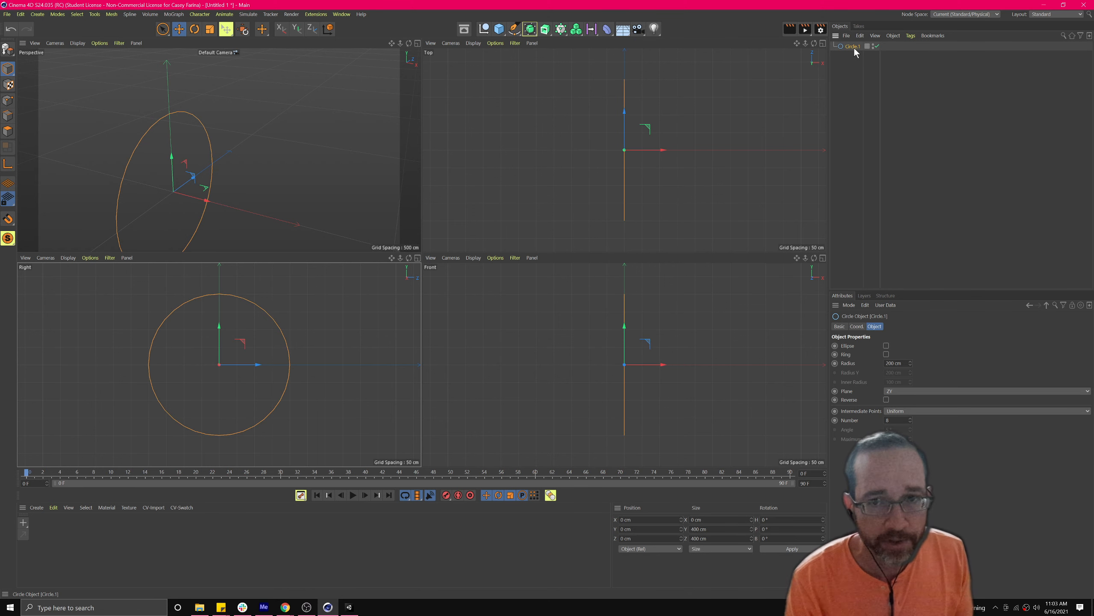
{"action": "key", "text": "Delete"}
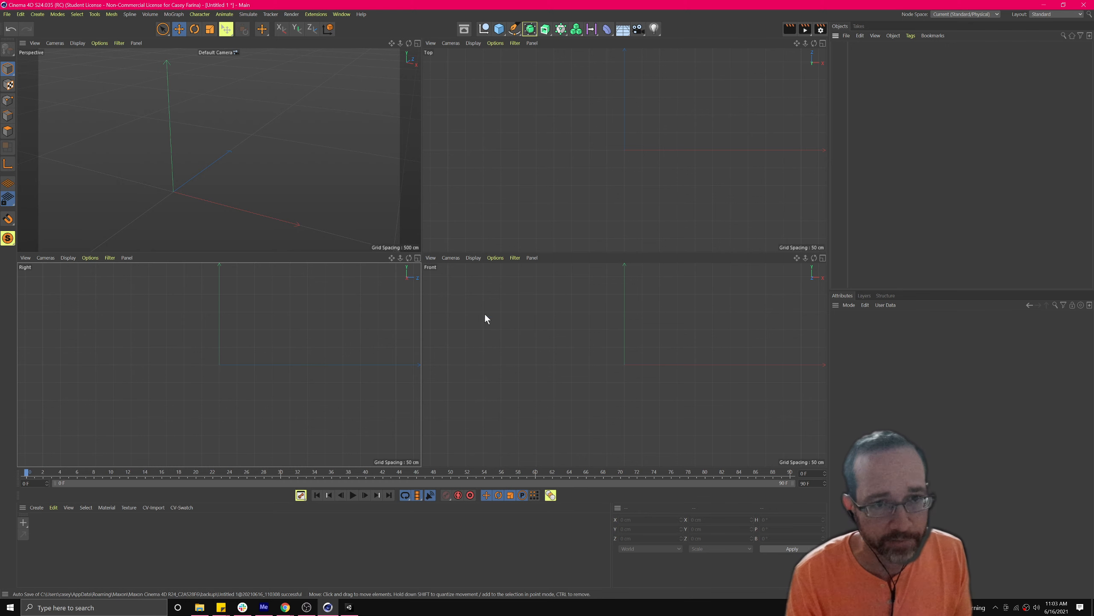
Step: Add one circle spline oriented to the Top view and another oriented to the Right view
{"action": "left_click", "coordinate": [555, 160]}
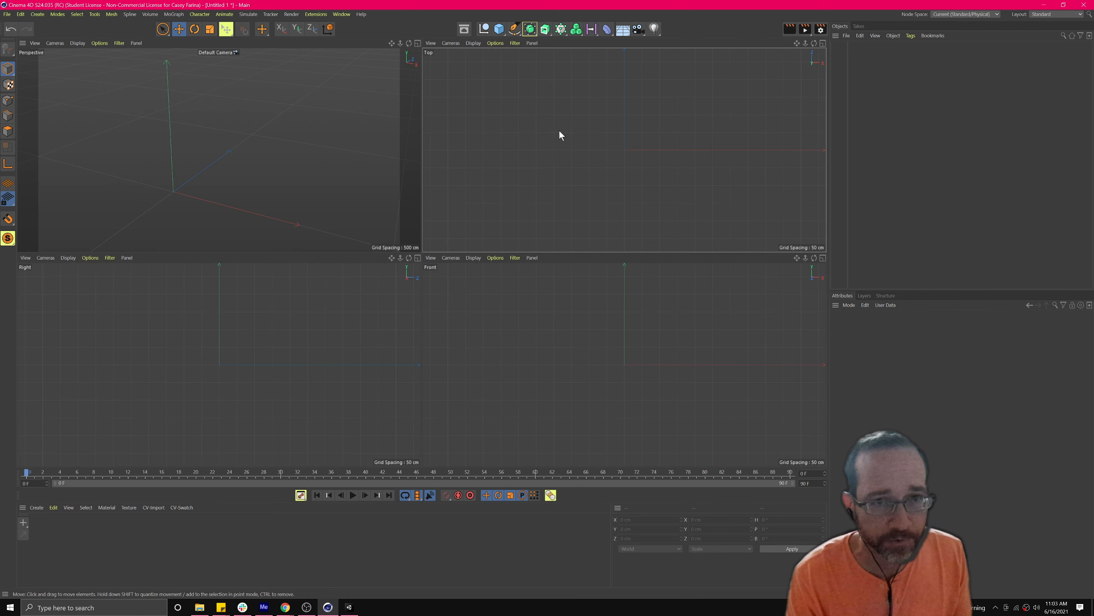
{"action": "left_click", "coordinate": [511, 28]}
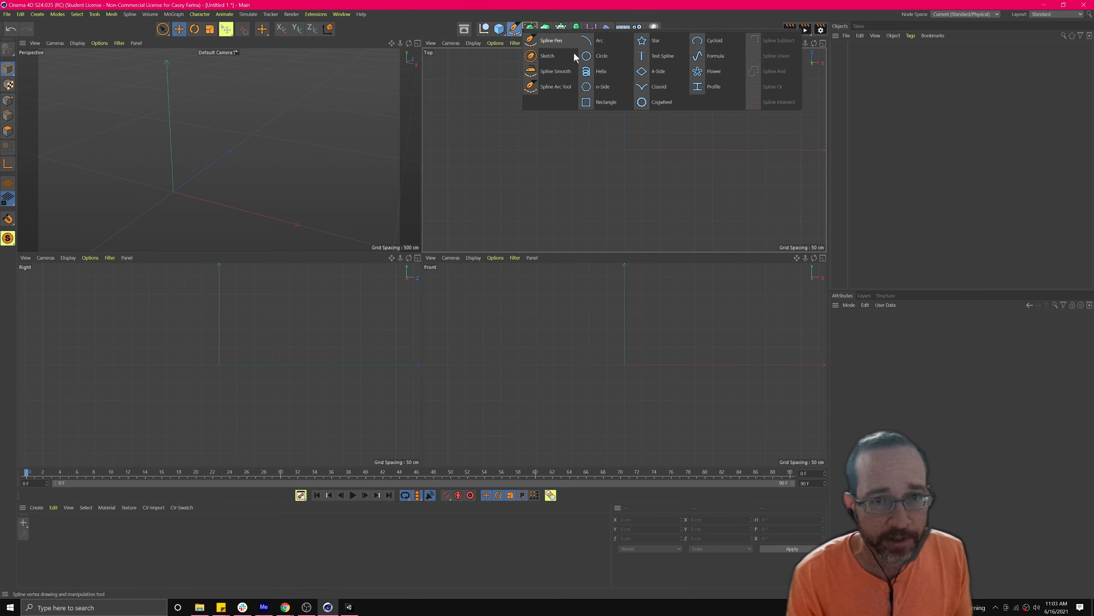
{"action": "left_click", "coordinate": [606, 64]}
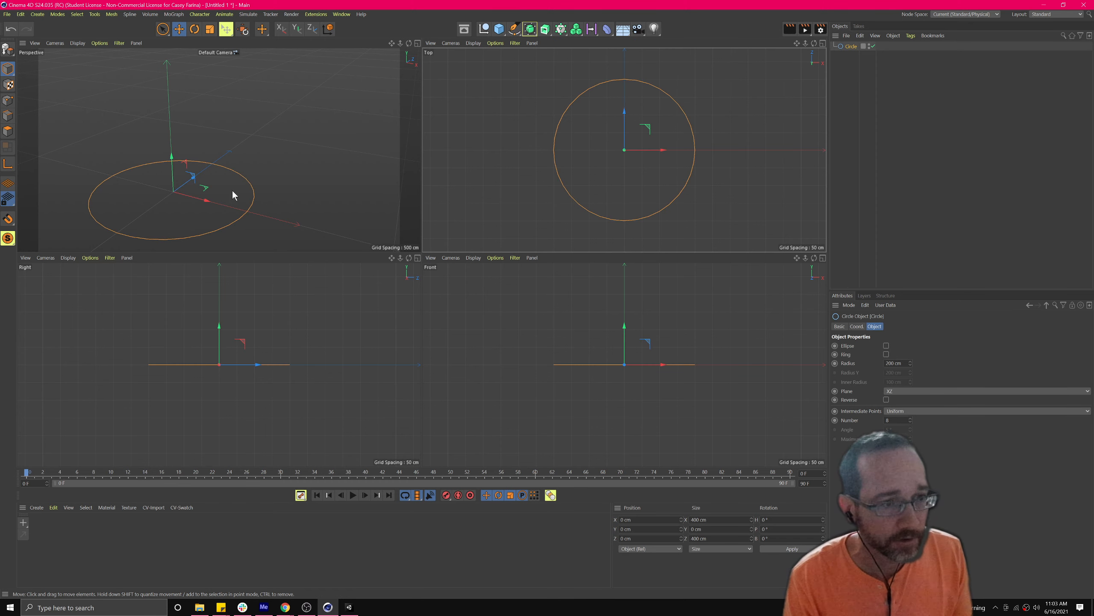
{"action": "scroll", "coordinate": [114, 210], "scroll_direction": "up", "scroll_amount": 5}
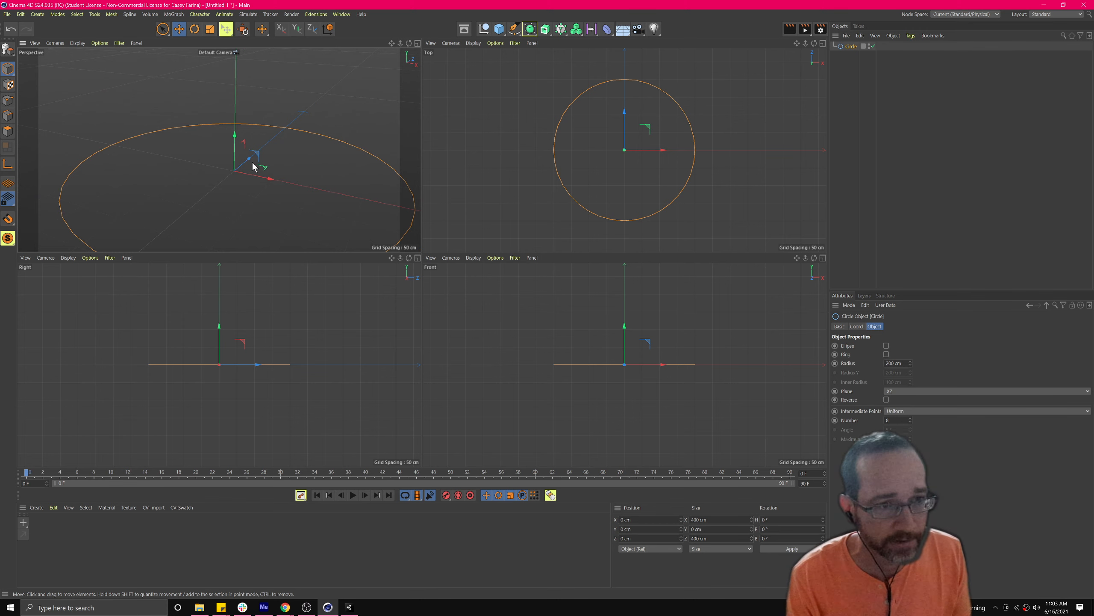
{"action": "left_click", "coordinate": [279, 306]}
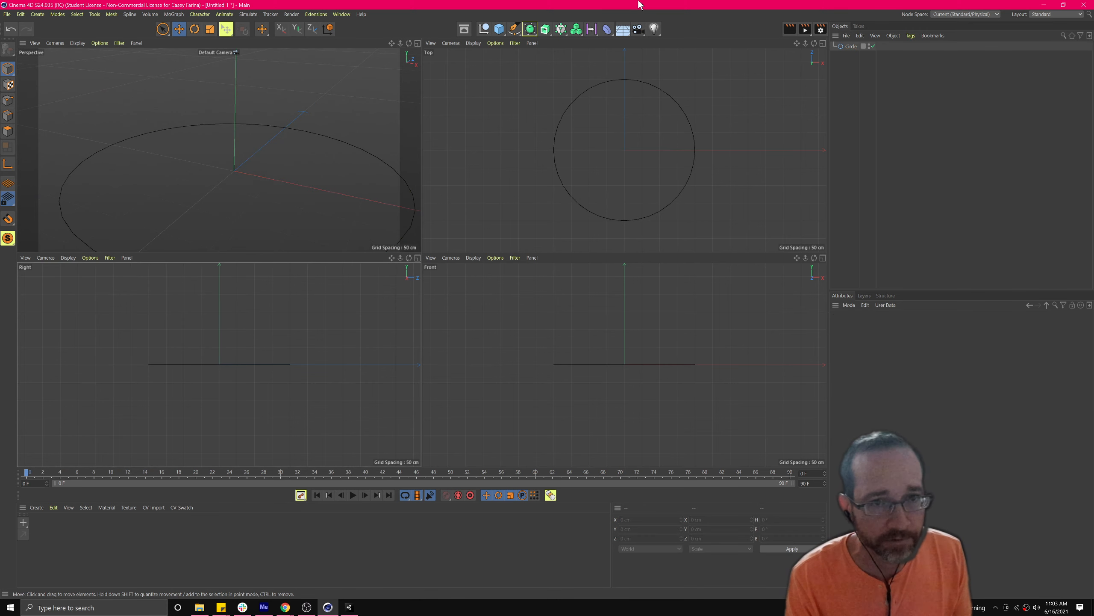
{"action": "left_click_drag", "start_coordinate": [516, 27], "coordinate": [600, 65]}
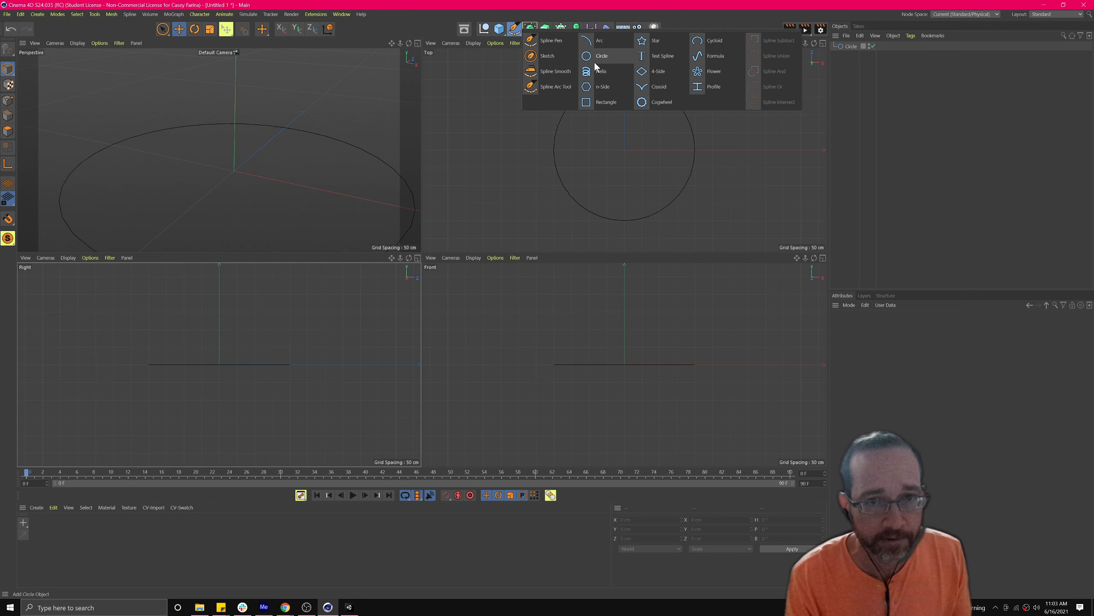
{"action": "left_click", "coordinate": [594, 59]}
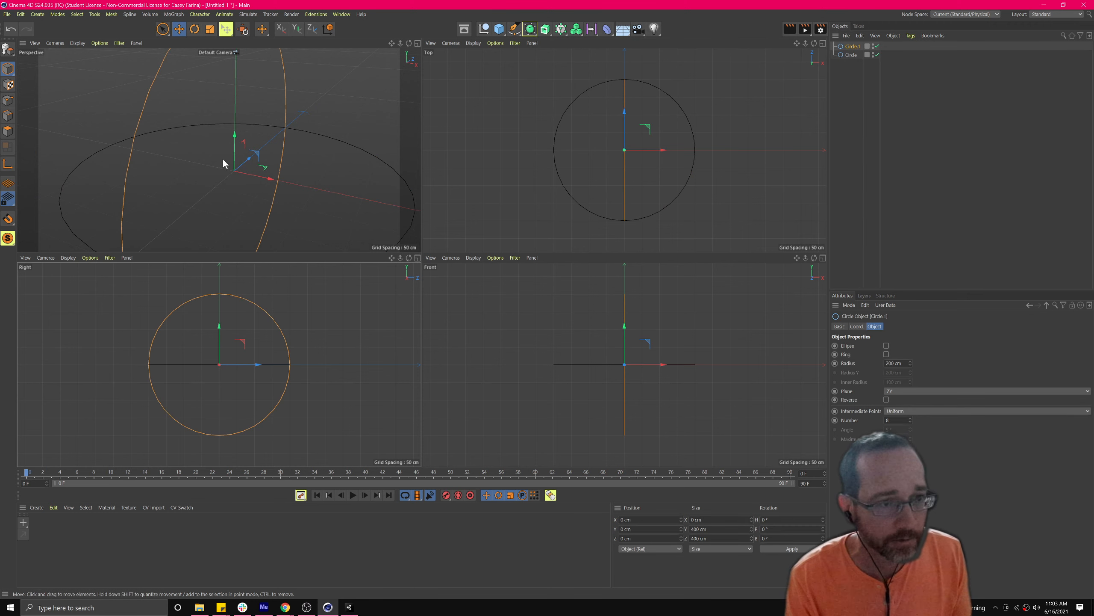
Step: Add a third circle spline oriented to the Front view and inspect the three circles in the Perspective view
{"action": "left_click", "coordinate": [491, 342]}
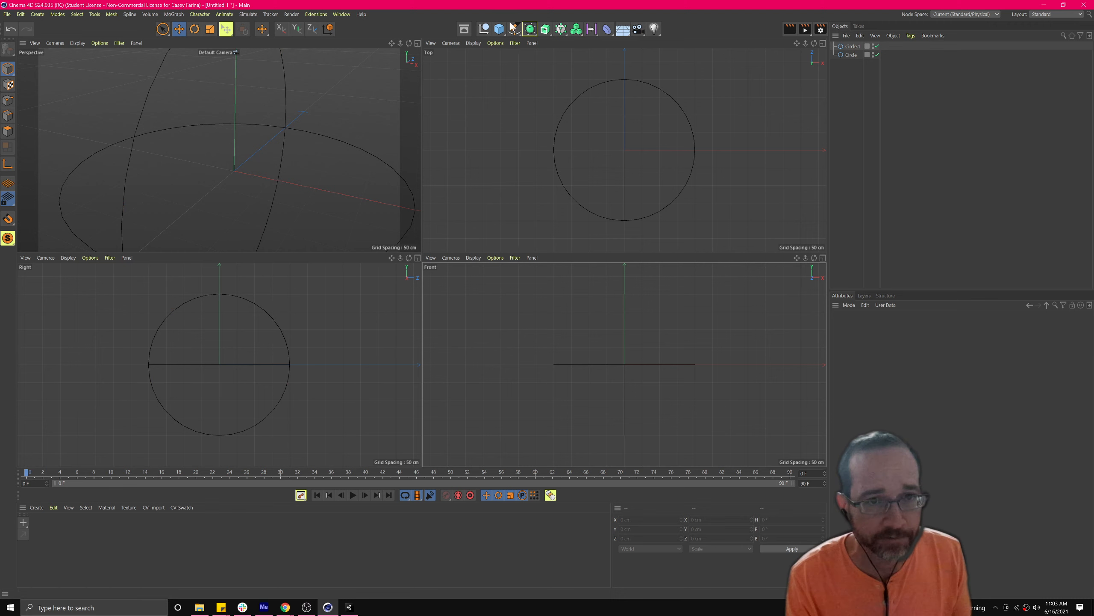
{"action": "left_click_drag", "start_coordinate": [515, 29], "coordinate": [549, 56]}
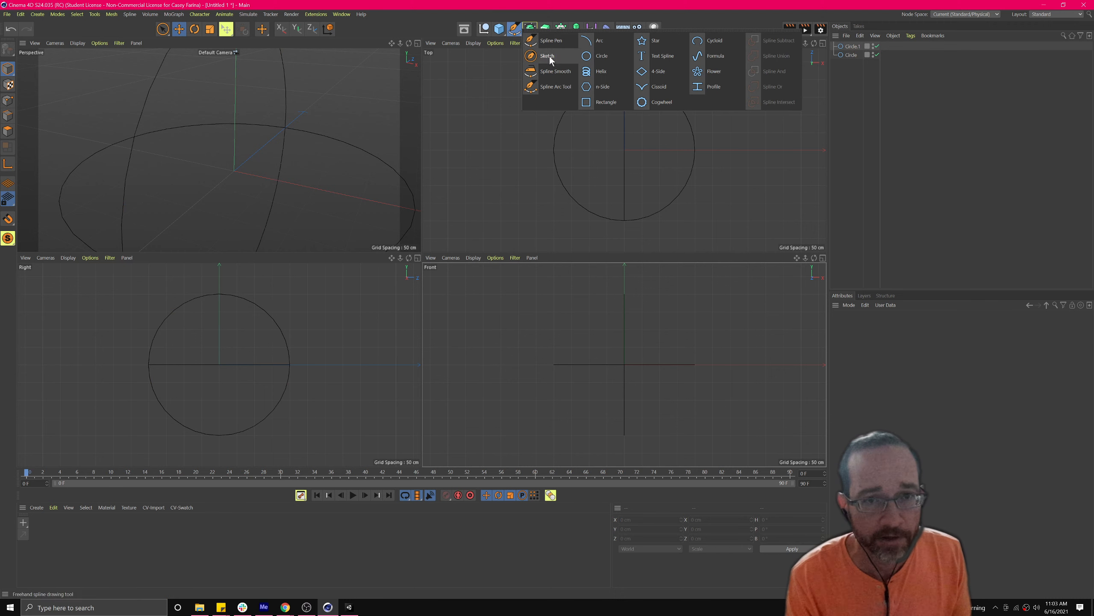
{"action": "left_click", "coordinate": [603, 58]}
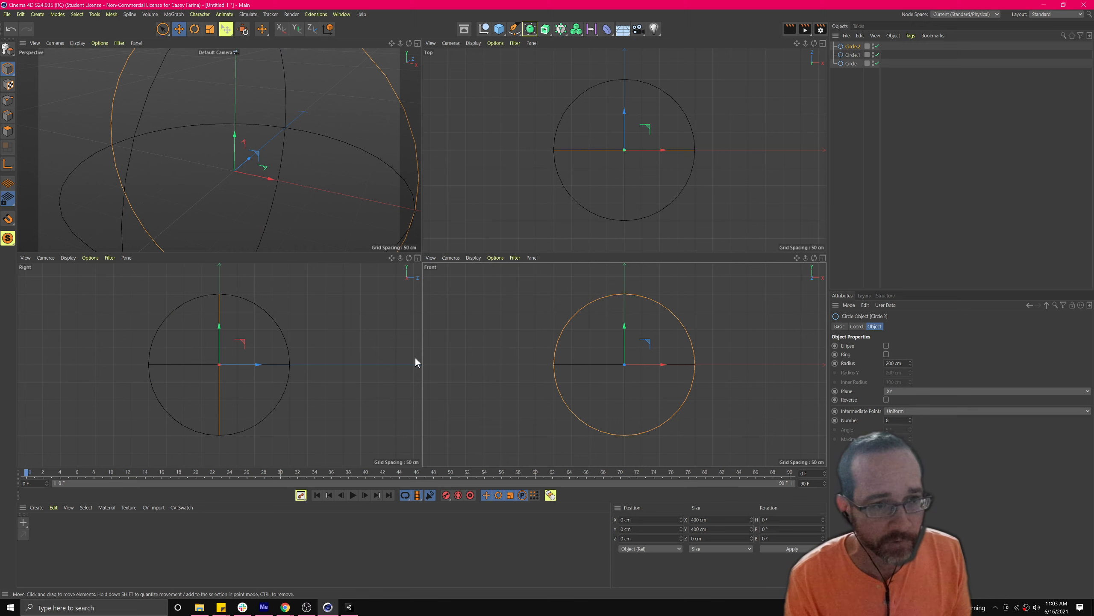
{"action": "scroll", "coordinate": [207, 118], "scroll_direction": "down", "scroll_amount": 8}
{"action": "left_click_drag", "start_coordinate": [280, 167], "coordinate": [247, 154], "text": "alt"}
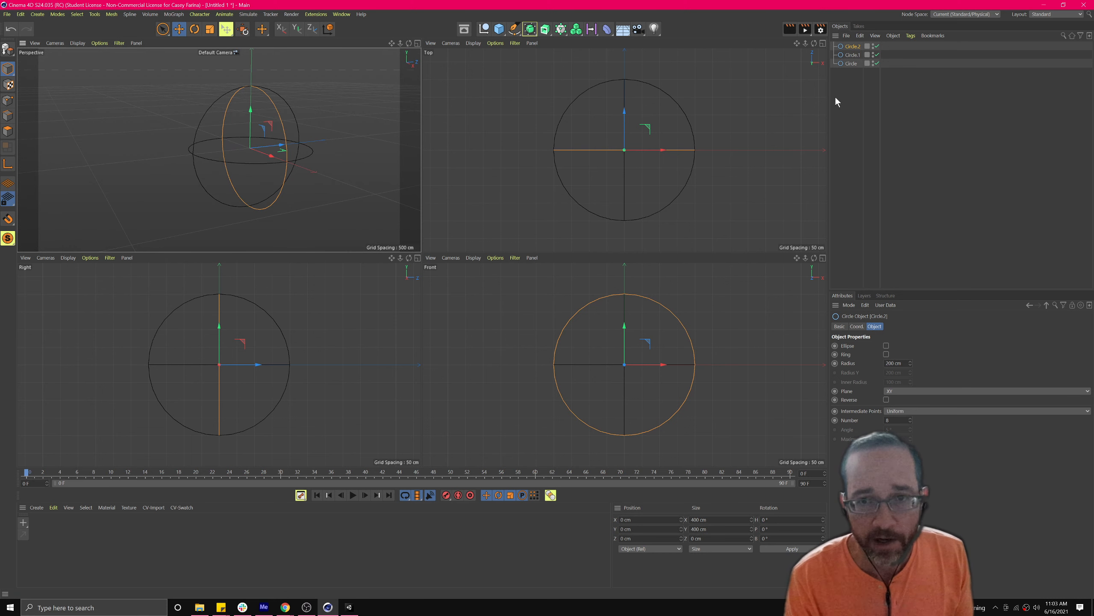
Step: Delete all three circle splines, leaving the scene empty
{"action": "left_click", "coordinate": [851, 62]}
{"action": "left_click", "coordinate": [855, 57]}
{"action": "key", "text": "Delete"}
{"action": "left_click", "coordinate": [852, 46]}
{"action": "key", "text": "Delete"}
{"action": "left_click", "coordinate": [852, 46]}
{"action": "key", "text": "Delete"}
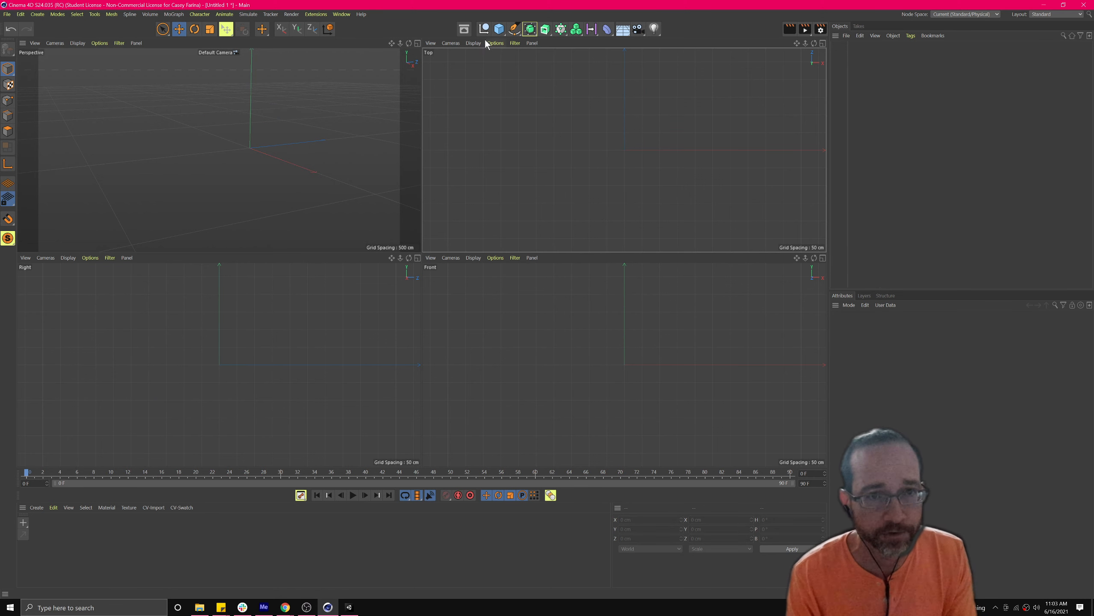
Step: Add a Subdivision Surface object and set the Sketch spline tool's stroke smoothing to about 95%
{"action": "left_click", "coordinate": [530, 29]}
{"action": "left_click", "coordinate": [515, 28]}
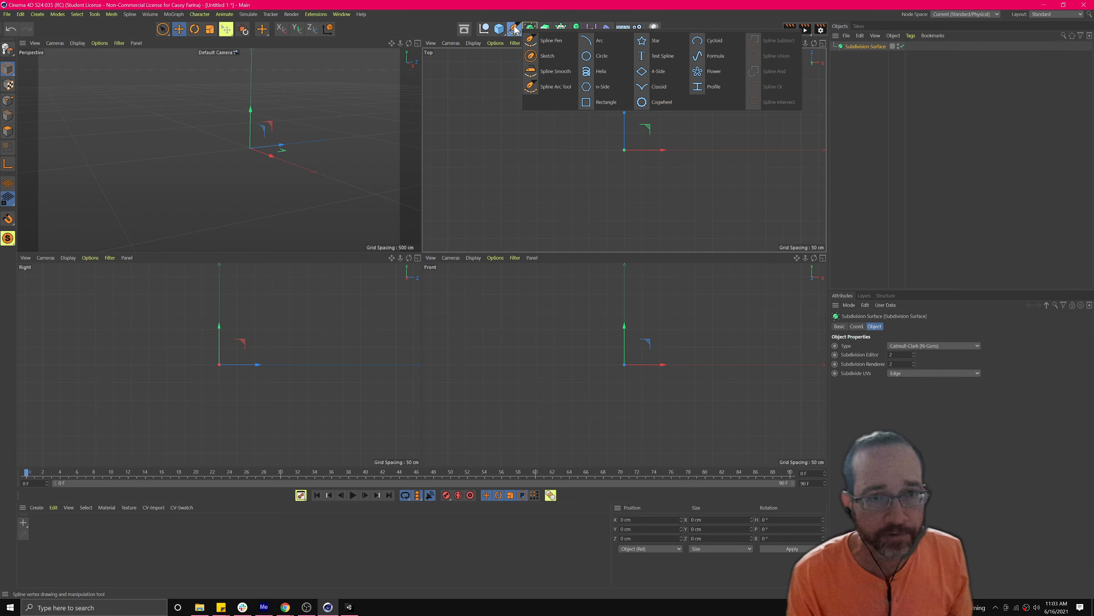
{"action": "left_click", "coordinate": [552, 57]}
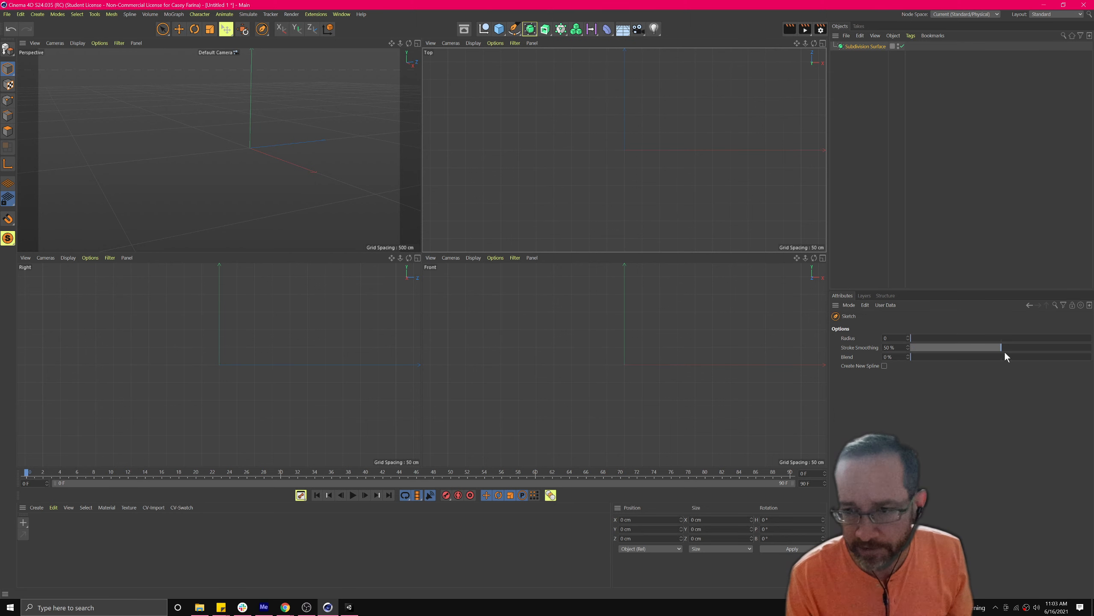
{"action": "left_click_drag", "start_coordinate": [1002, 347], "coordinate": [1083, 360]}
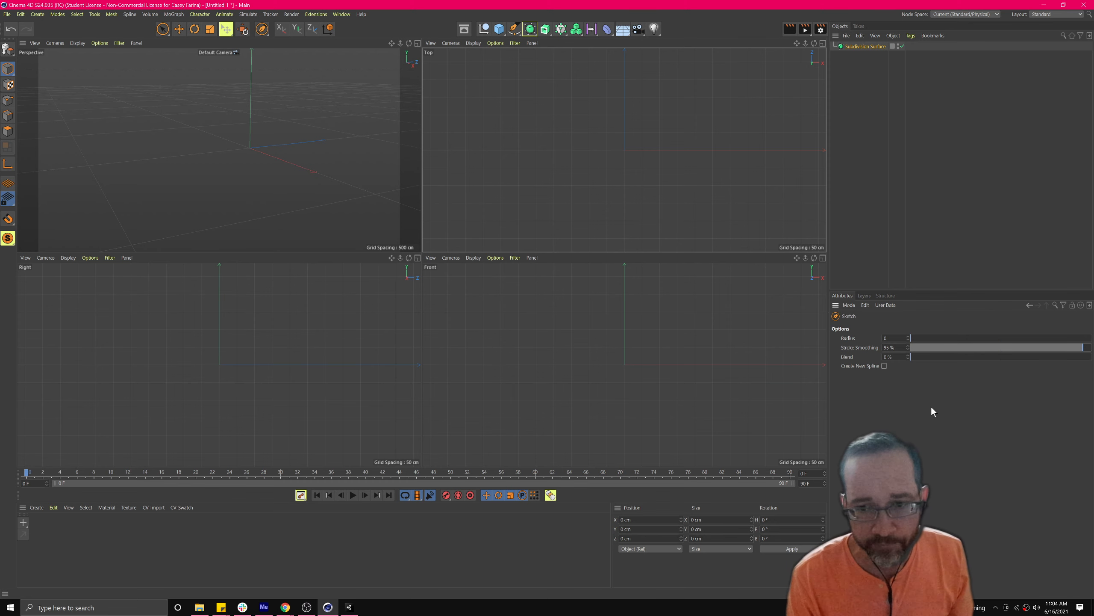
Step: Add a star spline in the Top view and make it a child of an Extrude generator with a 218 cm offset
{"action": "left_click", "coordinate": [509, 29]}
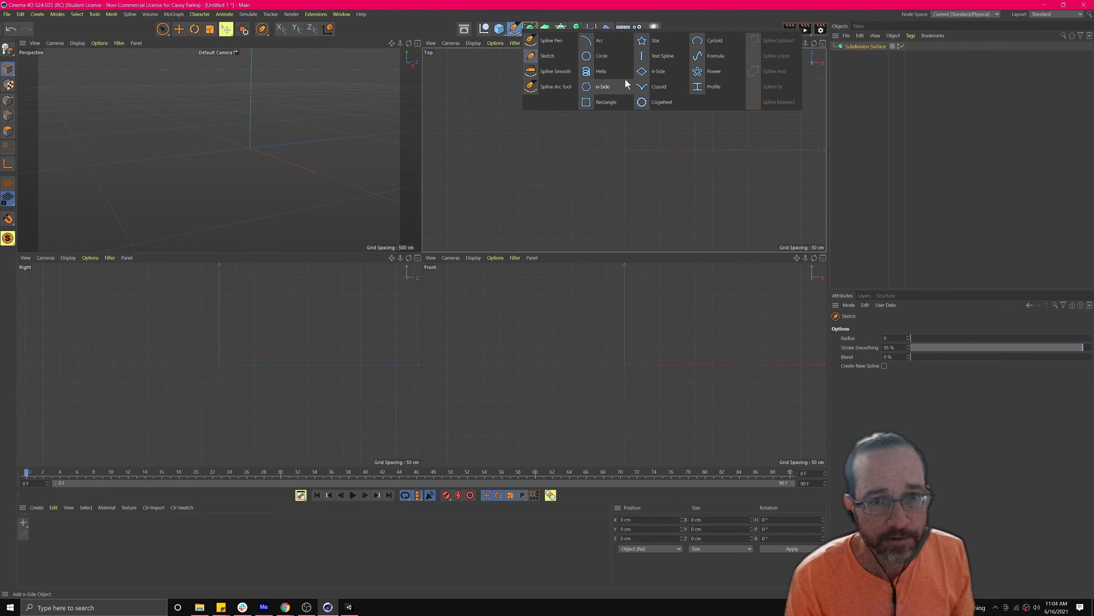
{"action": "left_click", "coordinate": [650, 40]}
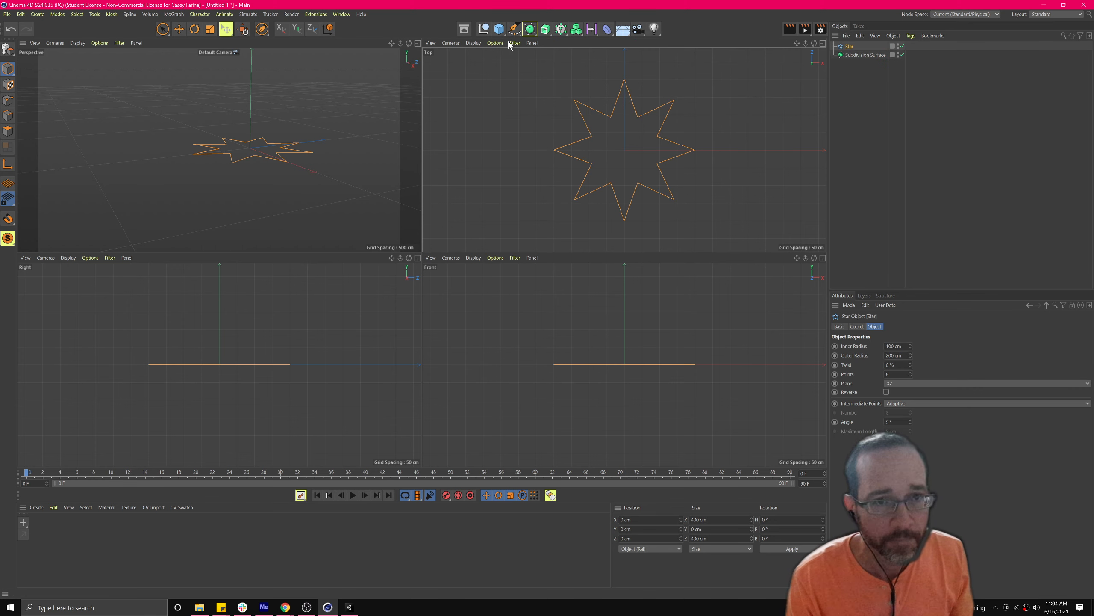
{"action": "left_click", "coordinate": [545, 29]}
{"action": "left_click", "coordinate": [590, 43]}
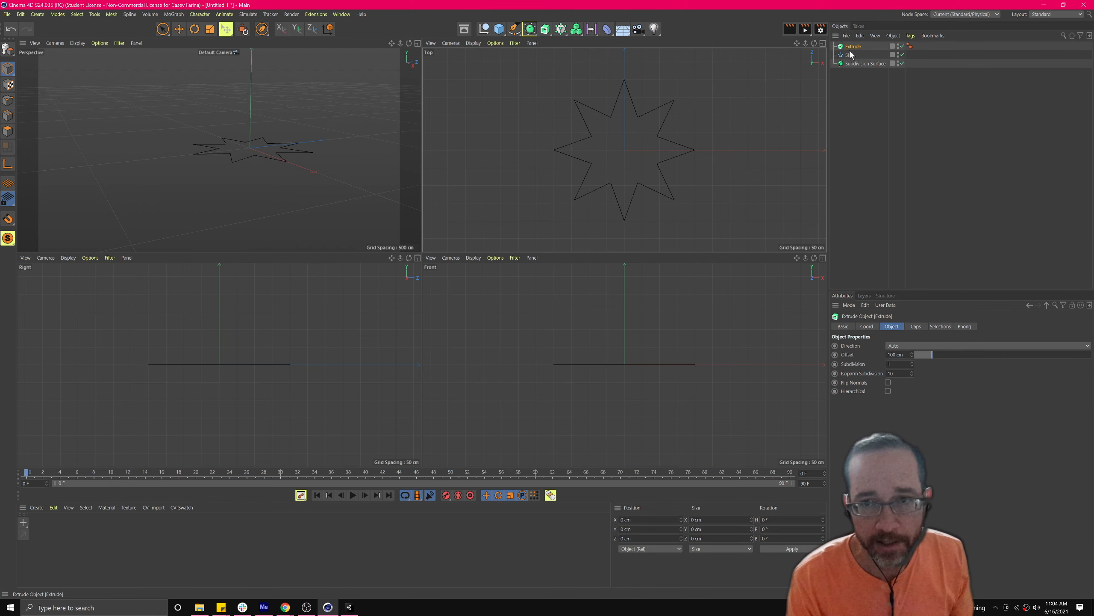
{"action": "left_click_drag", "start_coordinate": [851, 54], "coordinate": [854, 46]}
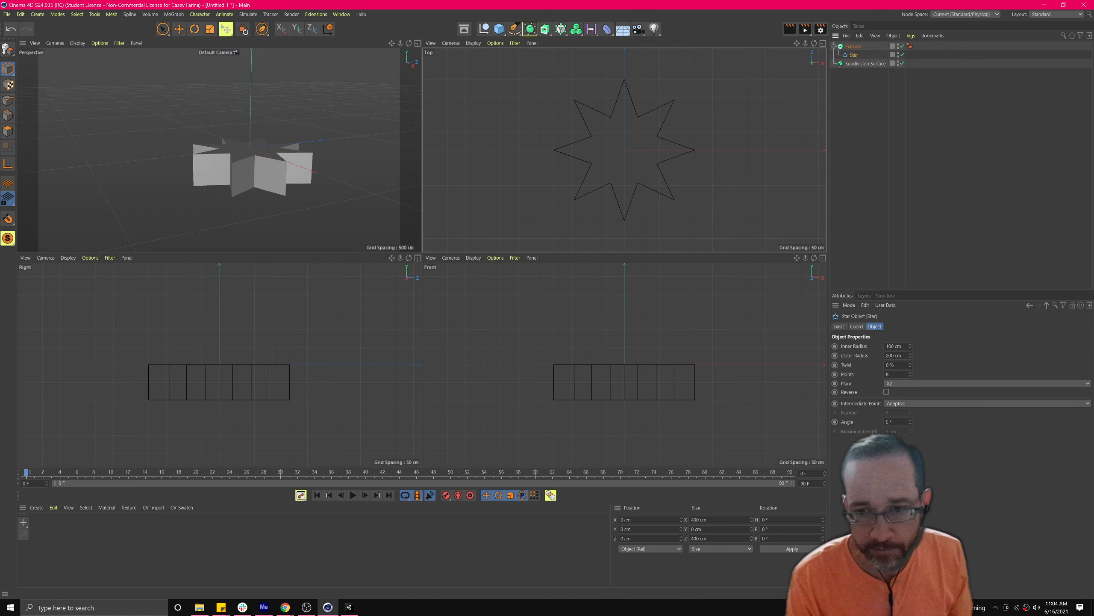
{"action": "left_click", "coordinate": [853, 46]}
{"action": "left_click_drag", "start_coordinate": [930, 355], "coordinate": [952, 357]}
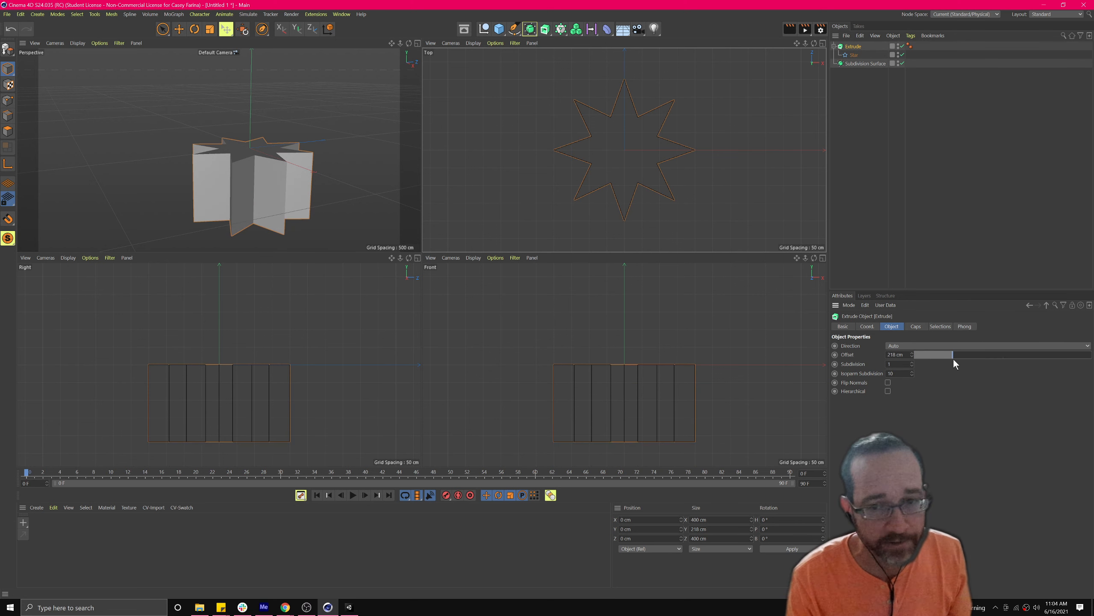
Step: Delete the Extrude generator together with its star spline
{"action": "left_click", "coordinate": [854, 51]}
{"action": "left_click", "coordinate": [854, 48]}
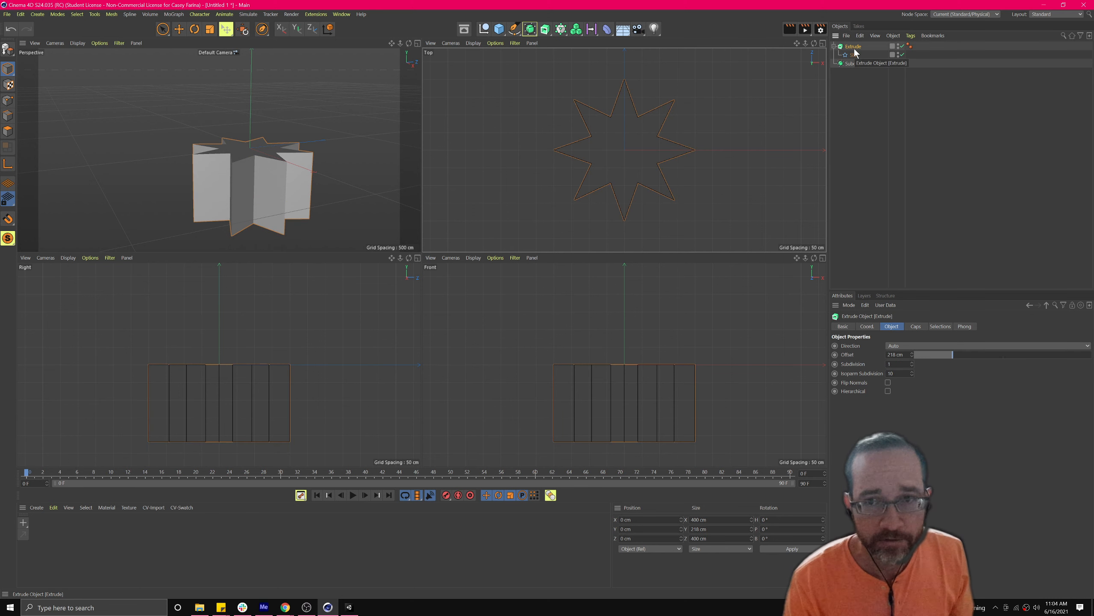
{"action": "key", "text": "Delete"}
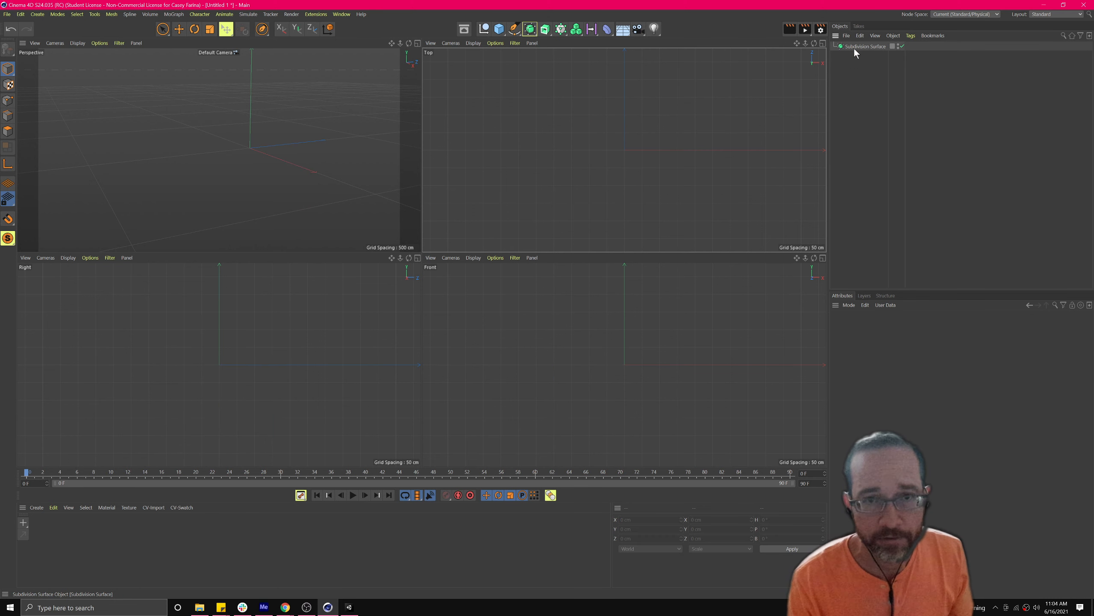
Step: Add a circle spline oriented to the Right view
{"action": "left_click", "coordinate": [498, 29]}
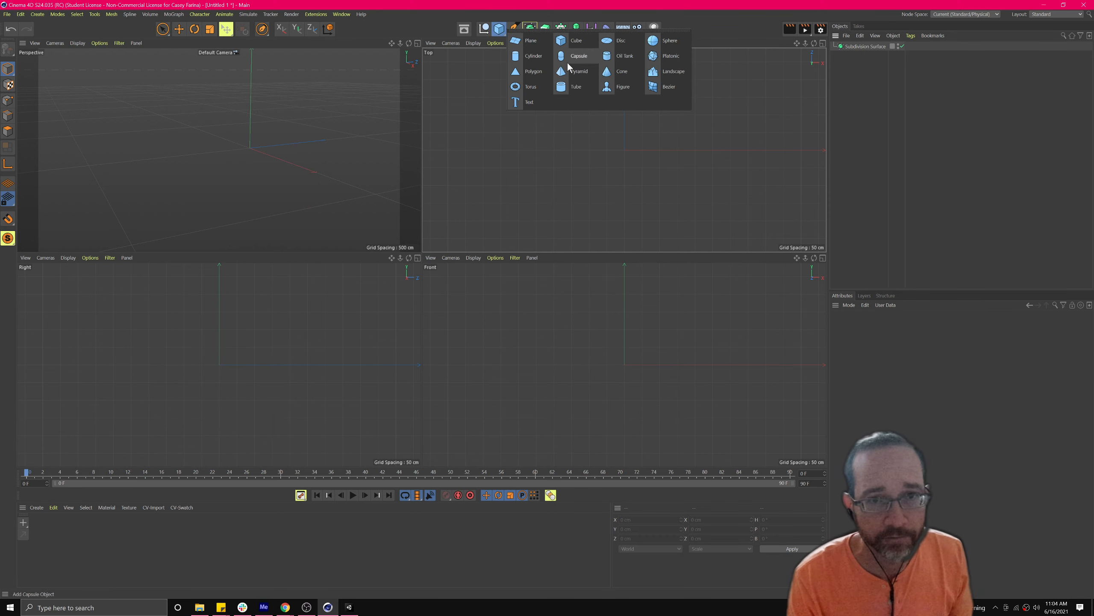
{"action": "left_click", "coordinate": [514, 29]}
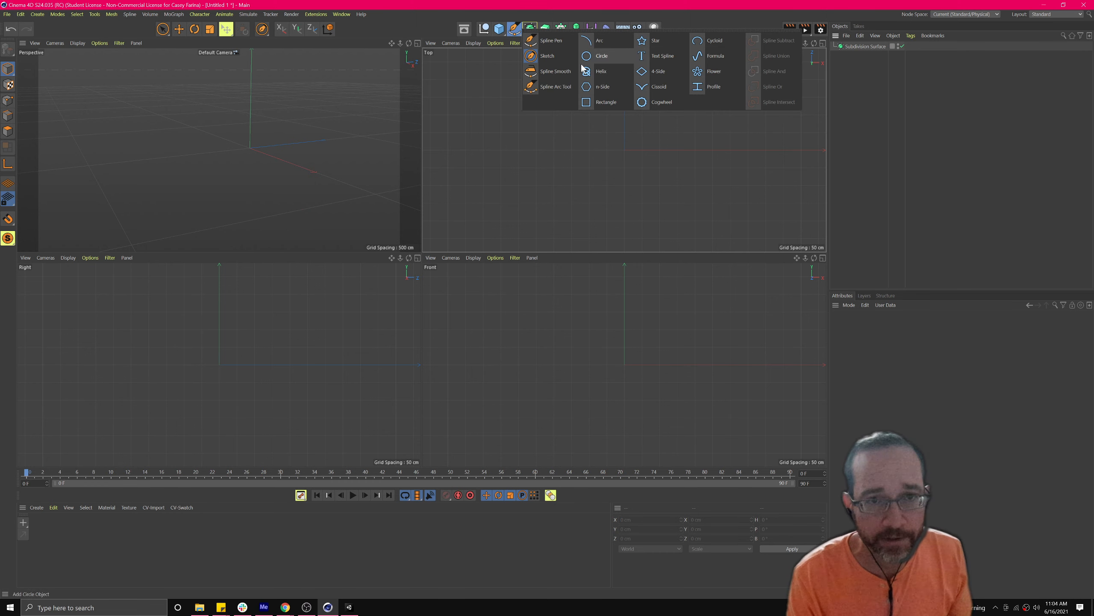
{"action": "left_click", "coordinate": [247, 263]}
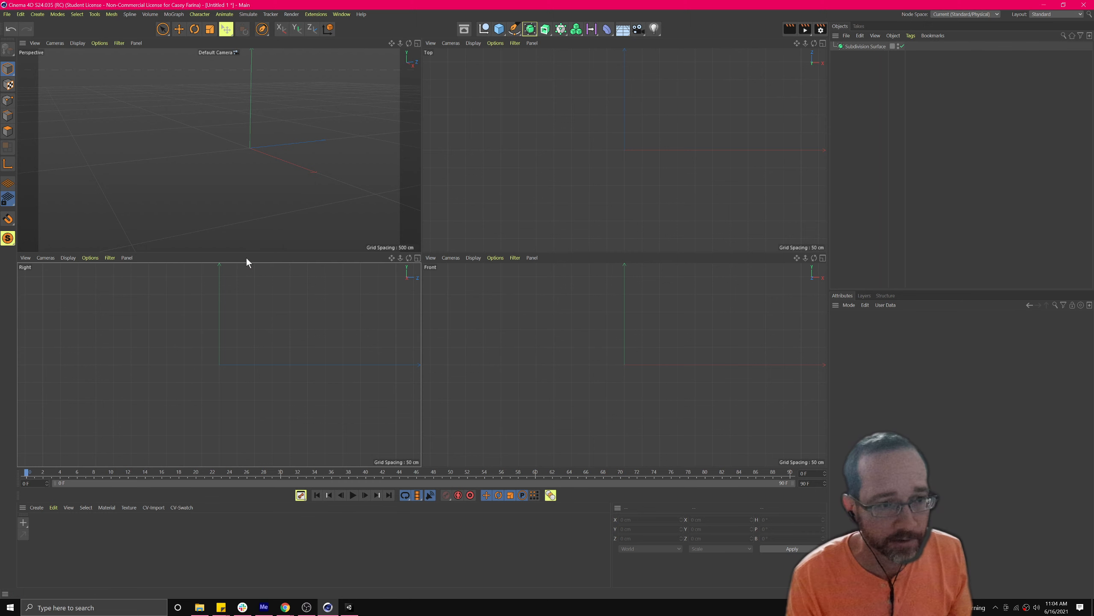
{"action": "left_click", "coordinate": [513, 28]}
{"action": "left_click", "coordinate": [585, 59]}
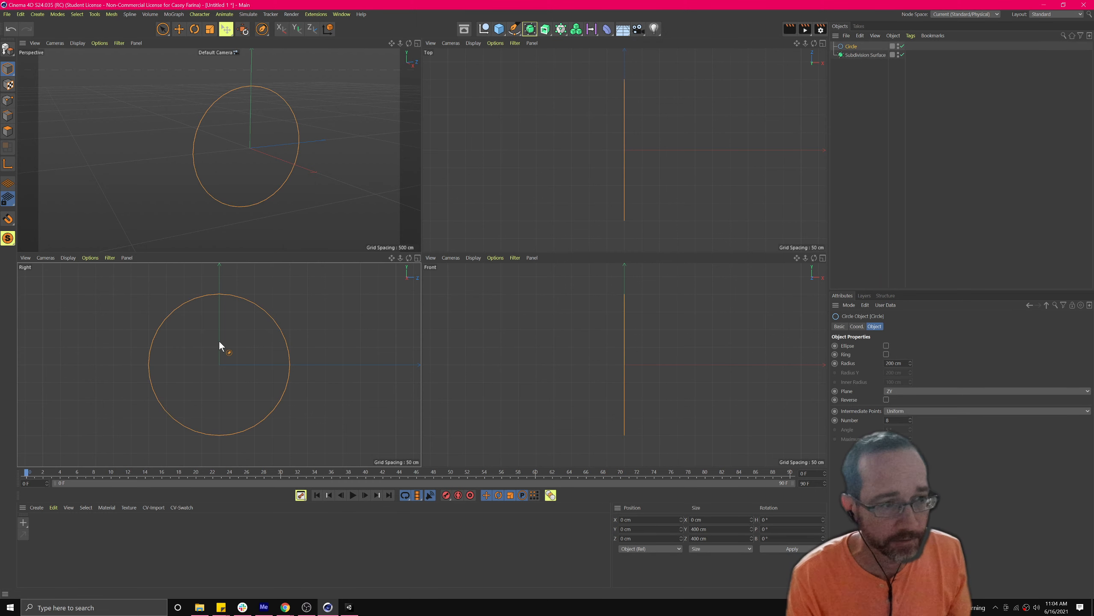
Step: Add an Extrude generator and make the circle its child to form a solid disc
{"action": "left_click", "coordinate": [514, 29]}
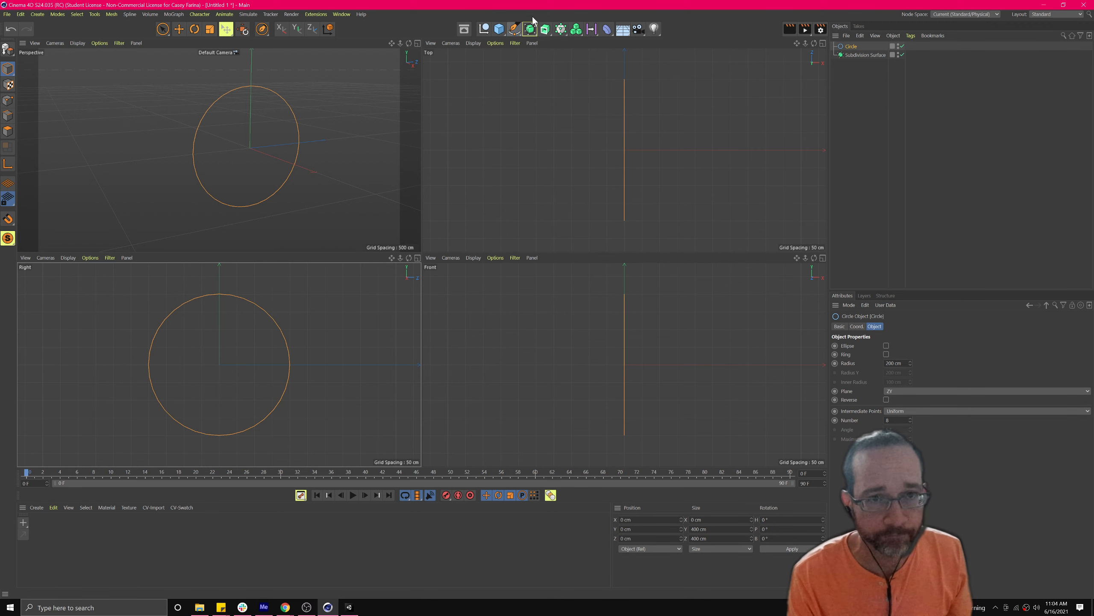
{"action": "left_click", "coordinate": [530, 30]}
{"action": "left_click", "coordinate": [569, 56]}
{"action": "left_click_drag", "start_coordinate": [847, 52], "coordinate": [857, 45]}
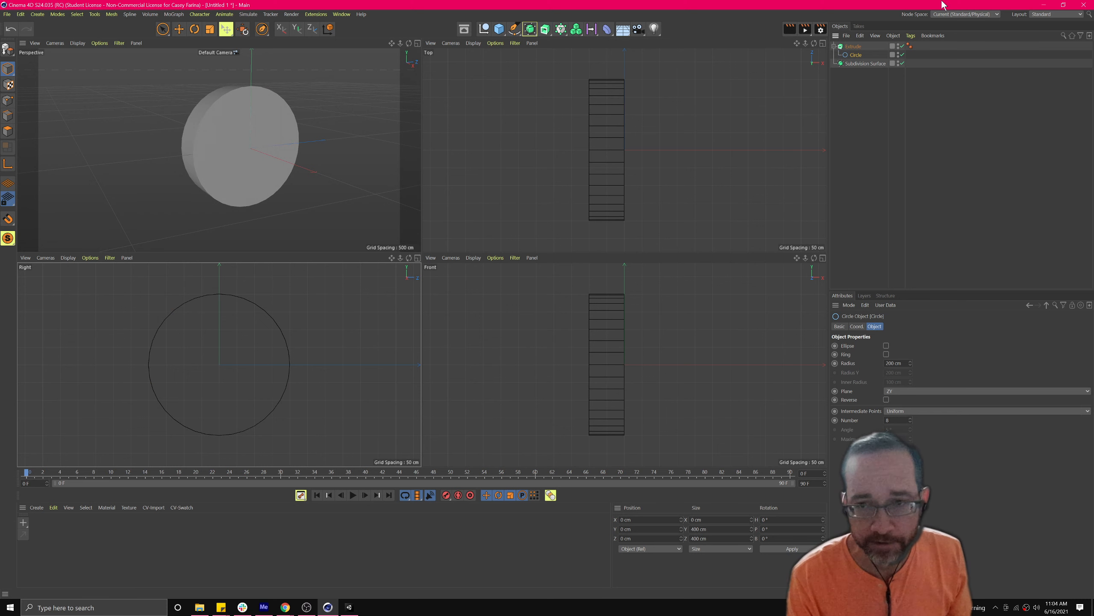
Step: Set the Extrude generator's offset to 594 cm to turn the disc into a long cylinder
{"action": "left_click", "coordinate": [852, 47]}
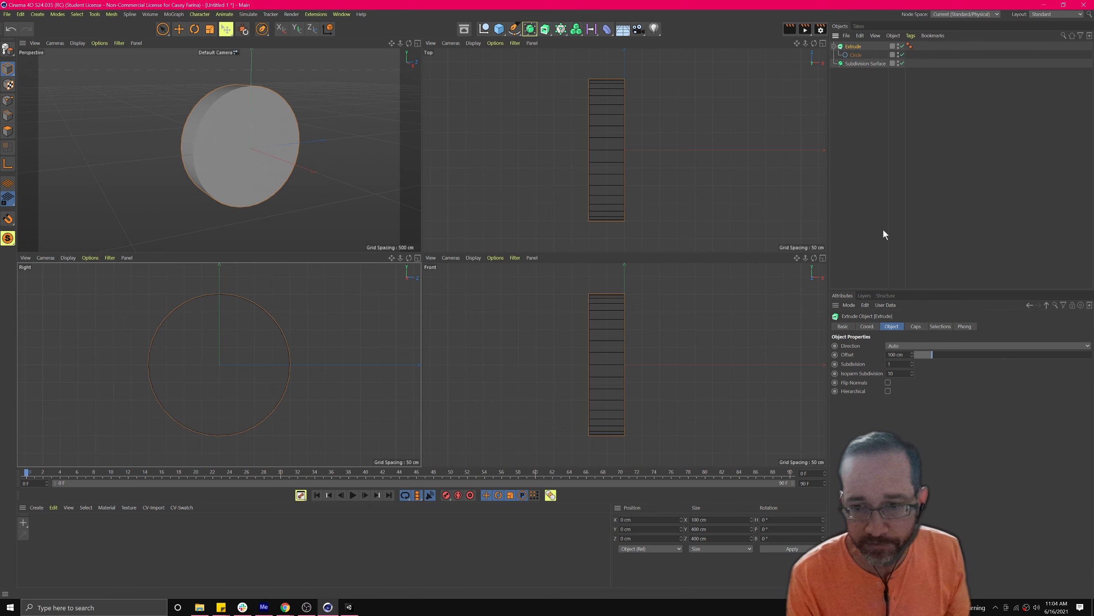
{"action": "left_click_drag", "start_coordinate": [955, 356], "coordinate": [1021, 348]}
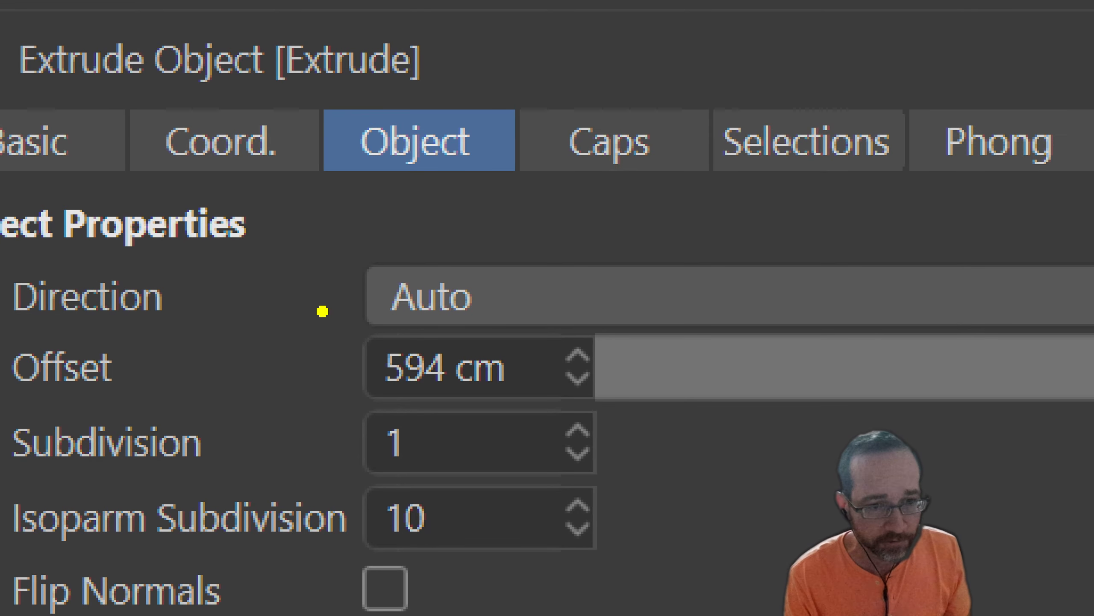
{"action": "left_click_drag", "start_coordinate": [472, 164], "coordinate": [67, 615]}
{"action": "left_click_drag", "start_coordinate": [181, 604], "coordinate": [282, 2]}
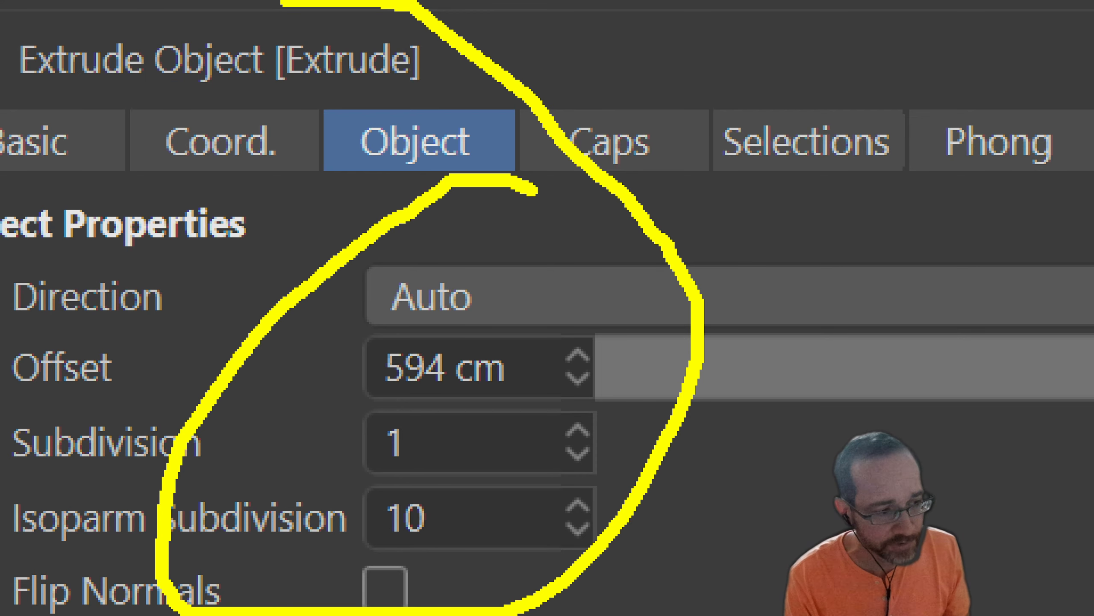
{"action": "key", "text": "Escape"}
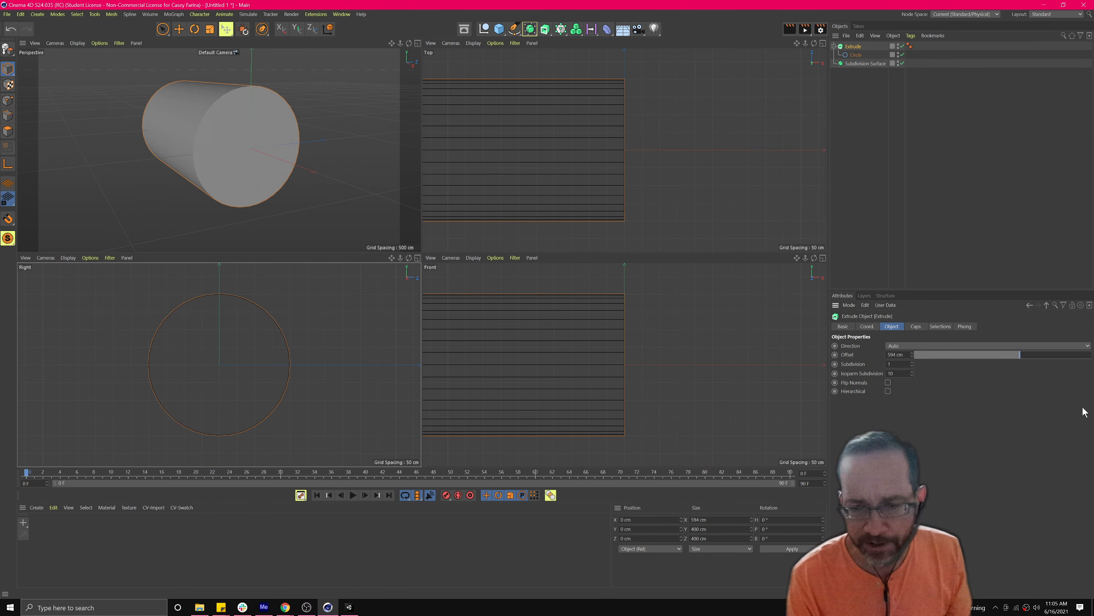
Step: Examine the direction options available for the Extrude generator
{"action": "left_click", "coordinate": [925, 346]}
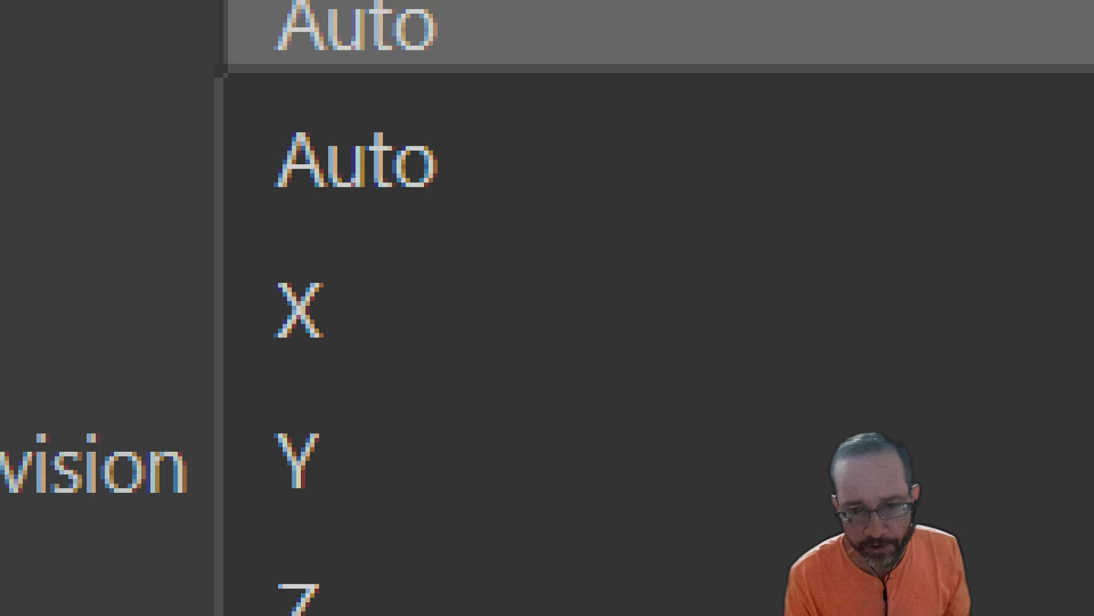
{"action": "left_click", "coordinate": [928, 368]}
{"action": "mouse_move", "coordinate": [802, 605]}
{"action": "left_mouse_down"}
{"action": "mouse_move", "coordinate": [3, 608]}
{"action": "mouse_move", "coordinate": [330, 19]}
{"action": "mouse_move", "coordinate": [492, 597]}
{"action": "left_mouse_up"}
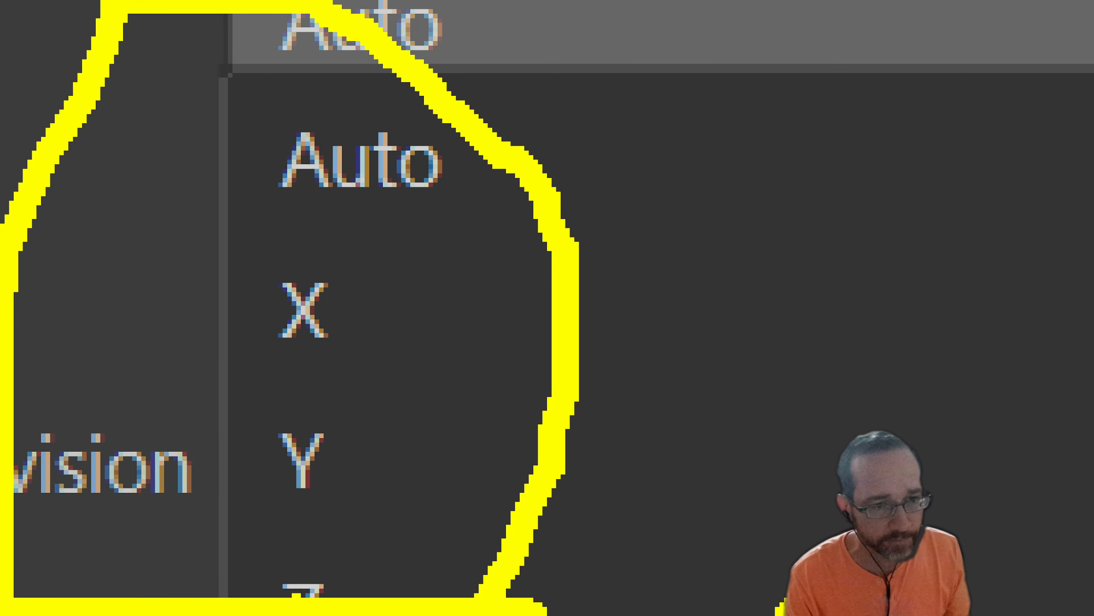
{"action": "key", "text": "Escape"}
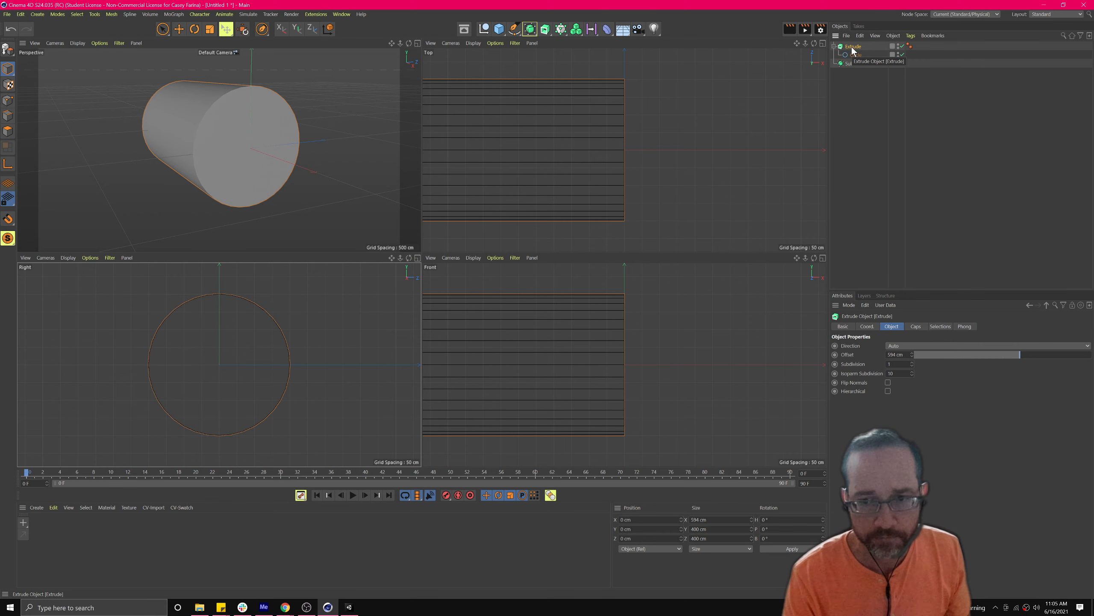
Step: Delete the Extrude generator together with its circle spline
{"action": "key", "text": "Delete"}
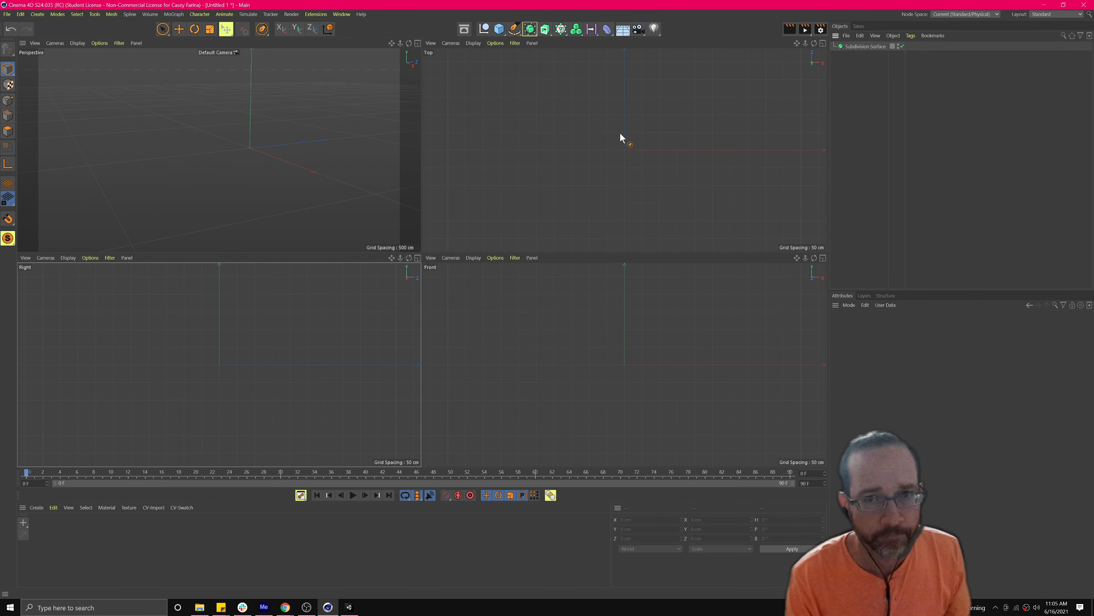
{"action": "middle_click", "coordinate": [307, 148]}
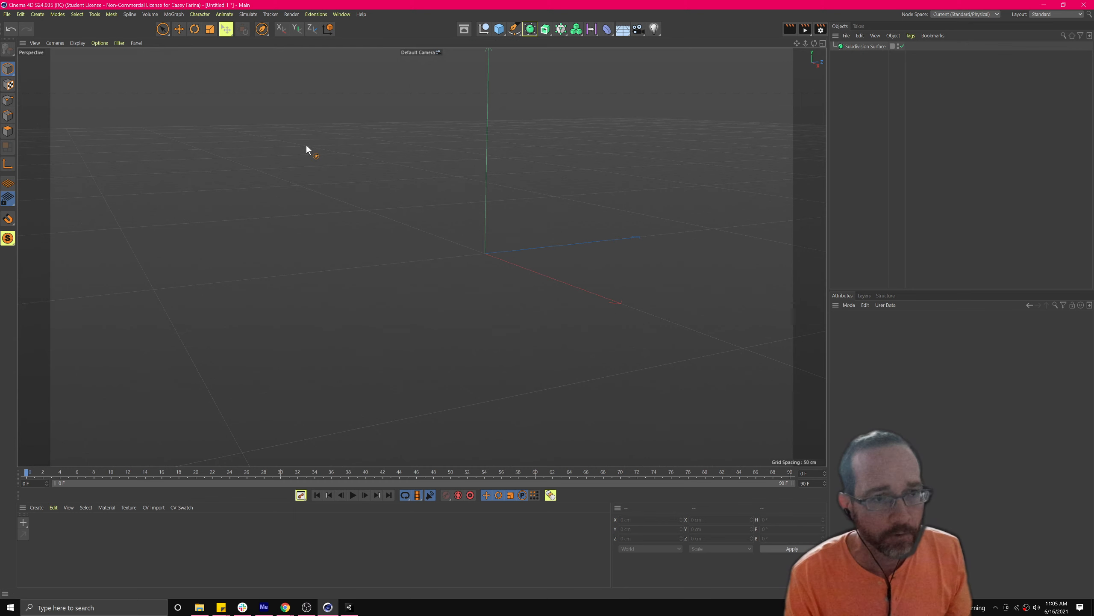
{"action": "middle_click", "coordinate": [331, 170]}
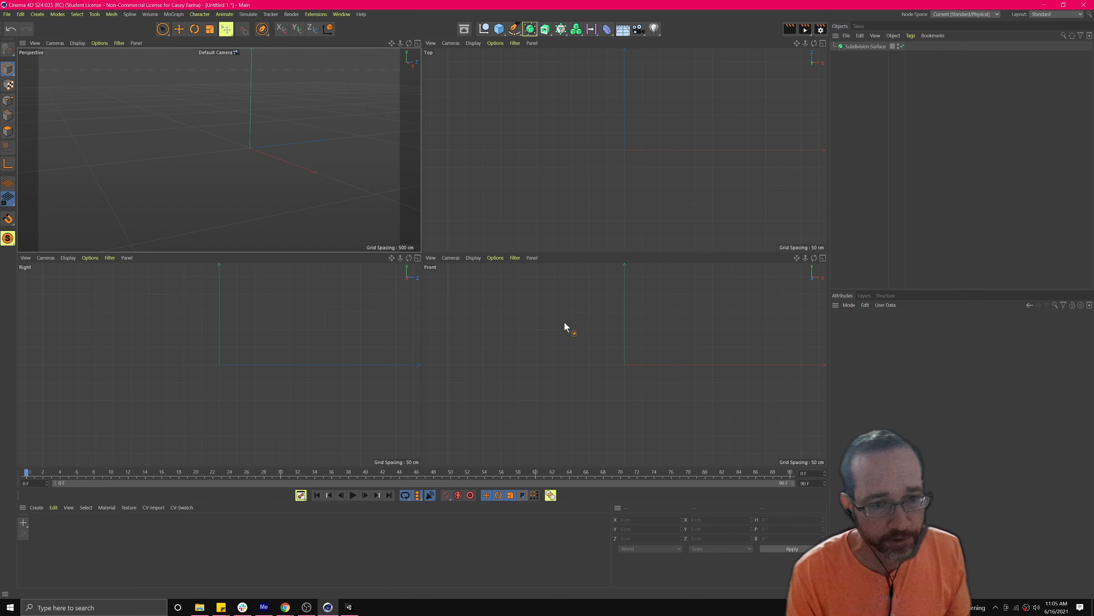
{"action": "middle_click", "coordinate": [562, 227]}
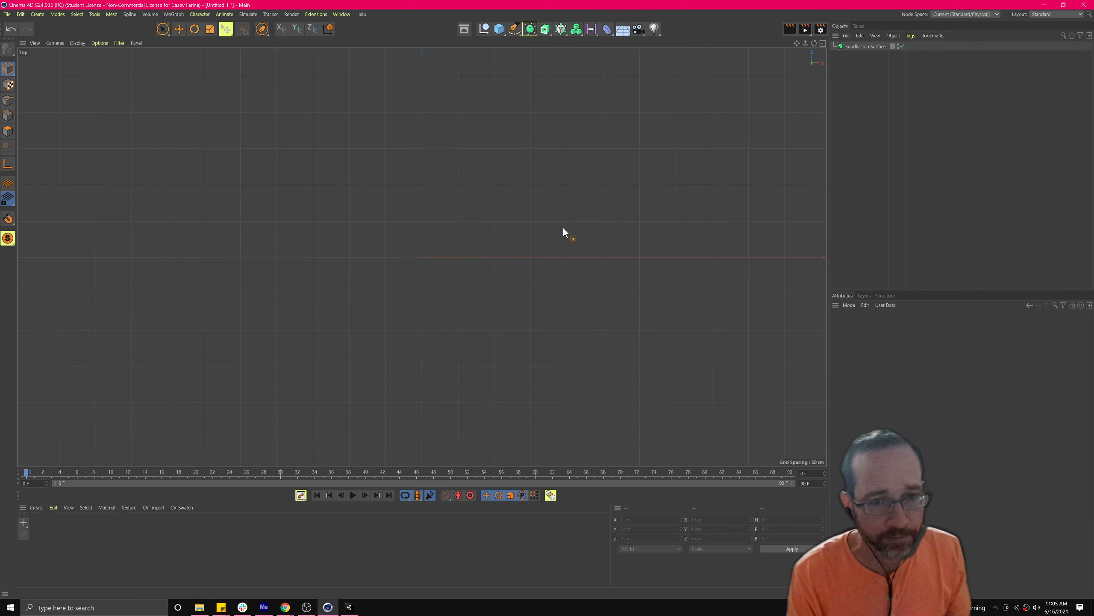
{"action": "middle_click", "coordinate": [563, 228]}
Step: Sketch a short test stroke in the Right view and delete the unused Subdivision Surface object
{"action": "left_click", "coordinate": [482, 362]}
{"action": "left_click_drag", "start_coordinate": [278, 346], "coordinate": [279, 340]}
{"action": "left_click", "coordinate": [280, 176]}
{"action": "left_click", "coordinate": [472, 184]}
{"action": "left_click", "coordinate": [454, 324]}
{"action": "left_click", "coordinate": [267, 301]}
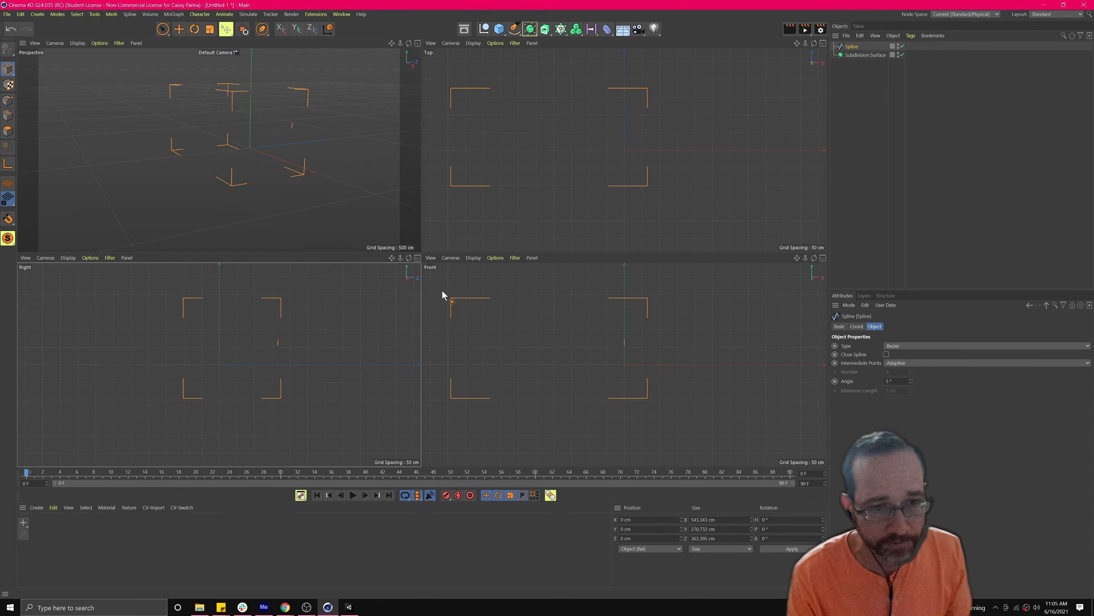
{"action": "left_click", "coordinate": [851, 55]}
{"action": "key", "text": "Delete"}
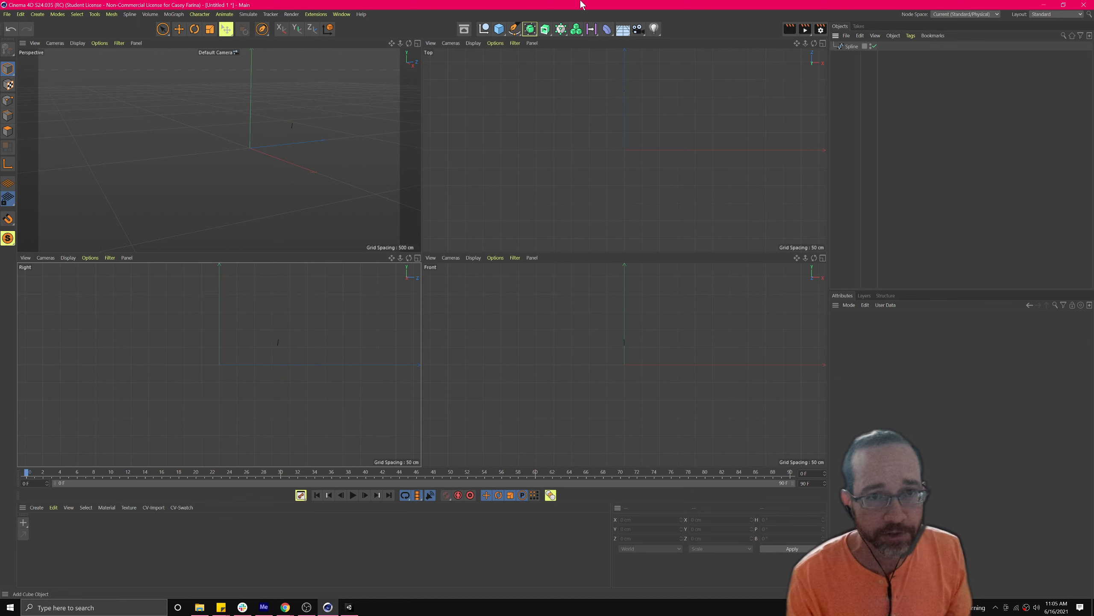
Step: With the Sketch tool, draw a freehand curvy outline about 515 by 359 cm in the Top view
{"action": "left_click_drag", "start_coordinate": [515, 30], "coordinate": [531, 56]}
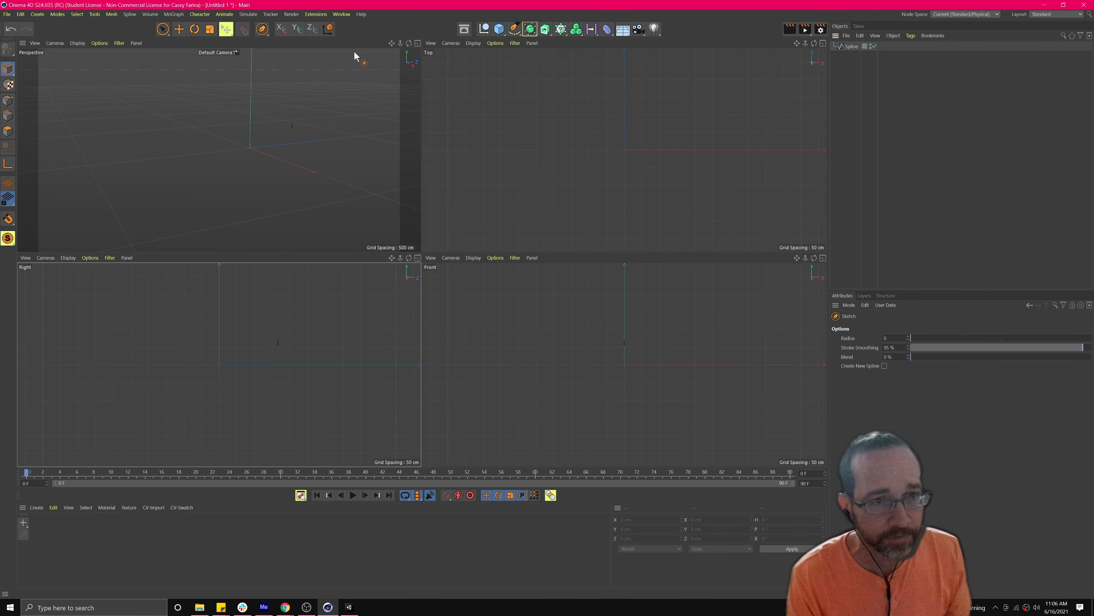
{"action": "left_click_drag", "start_coordinate": [163, 148], "coordinate": [241, 172], "text": "alt"}
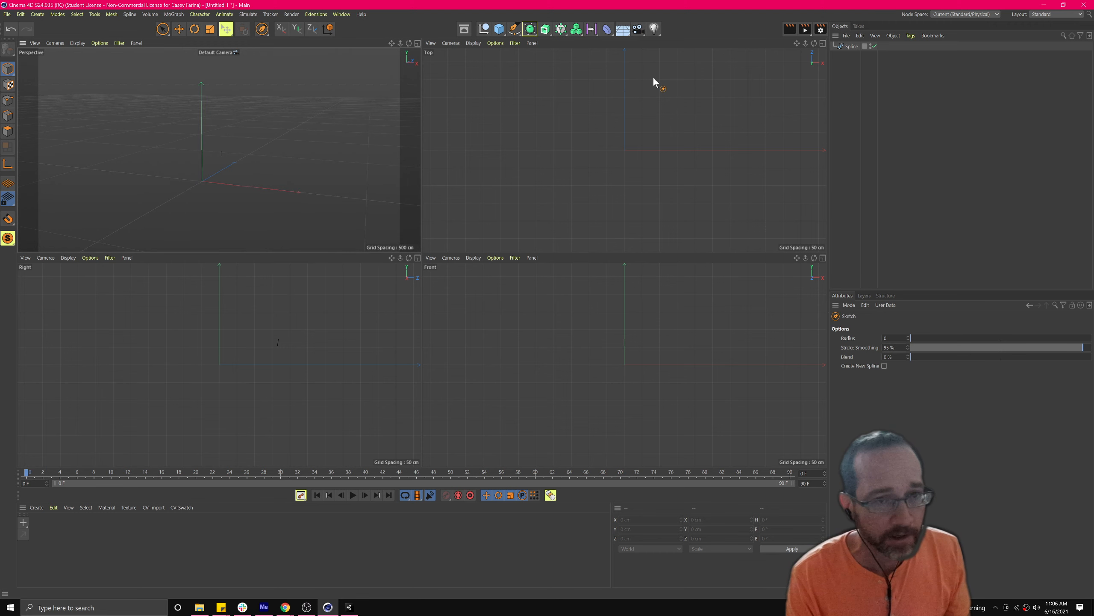
{"action": "mouse_move", "coordinate": [583, 103]}
{"action": "left_mouse_down"}
{"action": "mouse_move", "coordinate": [540, 144]}
{"action": "mouse_move", "coordinate": [616, 205]}
{"action": "left_mouse_up"}
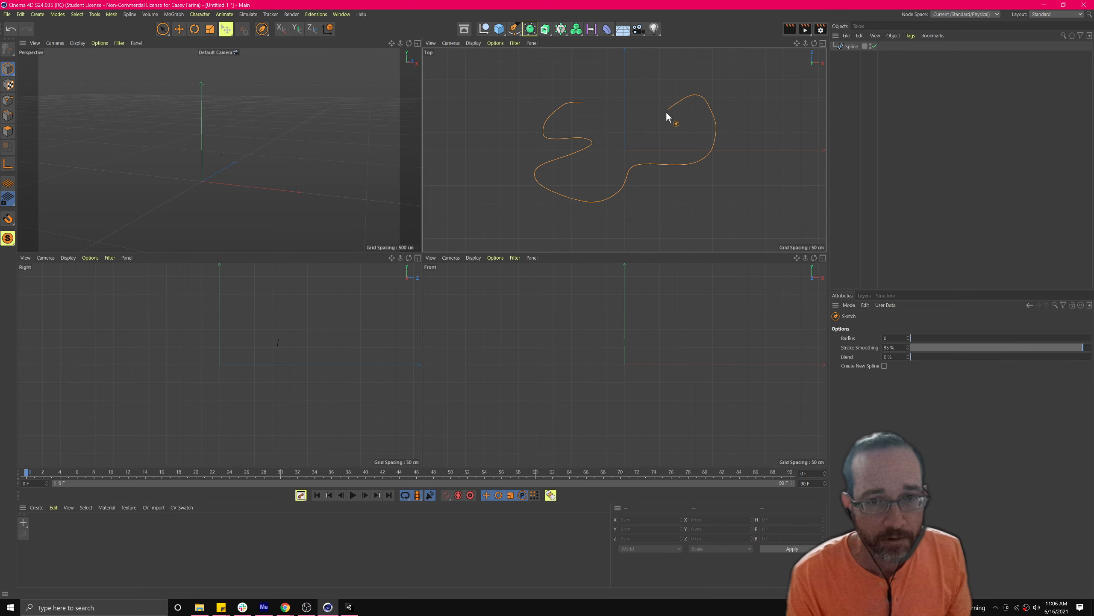
{"action": "left_click_drag", "start_coordinate": [594, 89], "coordinate": [586, 97]}
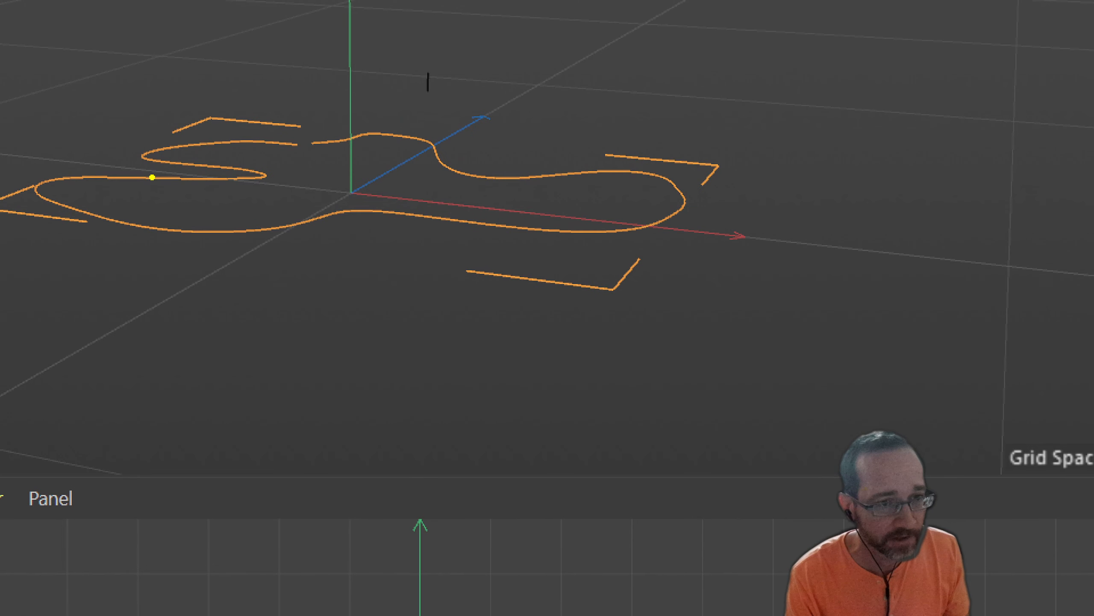
{"action": "mouse_move", "coordinate": [322, 176]}
{"action": "left_mouse_down"}
{"action": "mouse_move", "coordinate": [757, 274]}
{"action": "mouse_move", "coordinate": [698, 219]}
{"action": "left_mouse_up"}
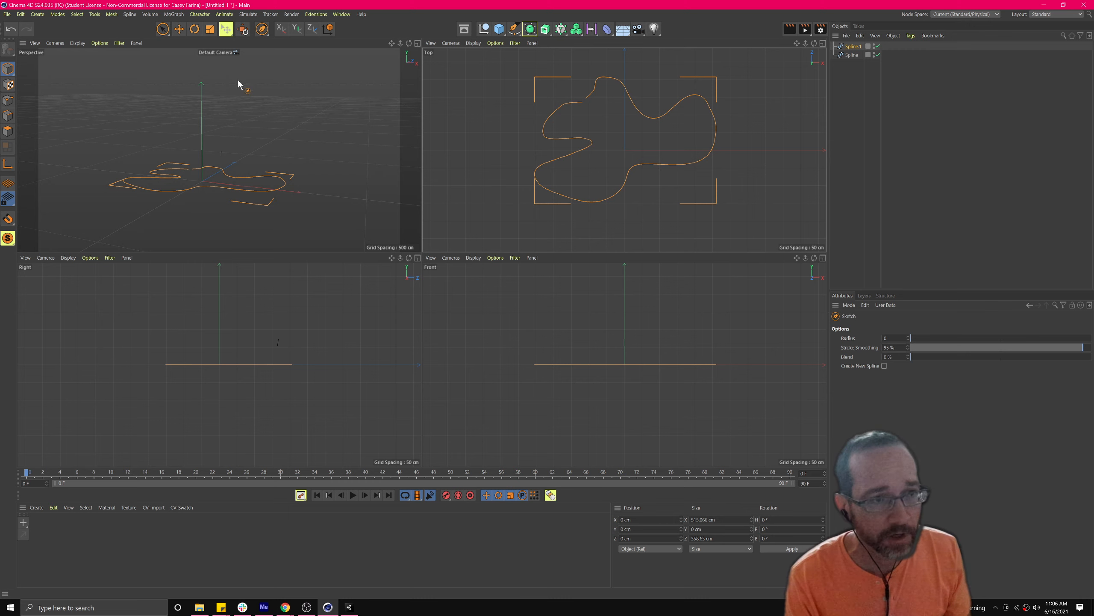
Step: Sketch a wavy freehand stroke across the Perspective view and inspect its depth from several angles
{"action": "mouse_move", "coordinate": [81, 166]}
{"action": "left_mouse_down"}
{"action": "mouse_move", "coordinate": [127, 116]}
{"action": "mouse_move", "coordinate": [247, 99]}
{"action": "mouse_move", "coordinate": [373, 113]}
{"action": "mouse_move", "coordinate": [233, 163]}
{"action": "mouse_move", "coordinate": [359, 173]}
{"action": "mouse_move", "coordinate": [391, 160]}
{"action": "mouse_move", "coordinate": [365, 144]}
{"action": "mouse_move", "coordinate": [354, 160]}
{"action": "mouse_move", "coordinate": [372, 163]}
{"action": "left_mouse_up"}
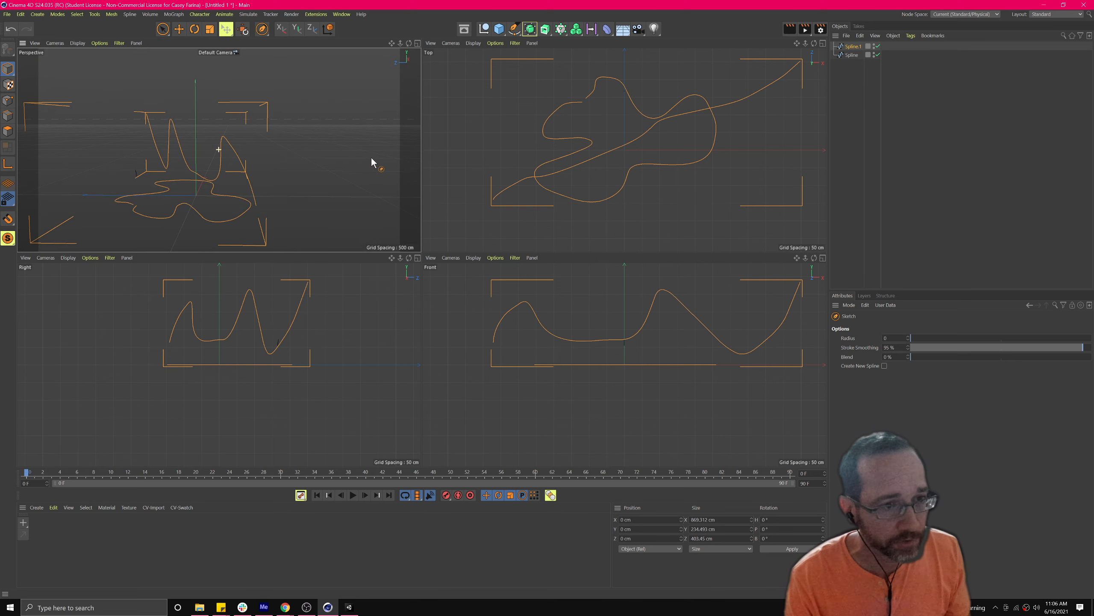
{"action": "middle_click", "coordinate": [347, 176]}
{"action": "left_click_drag", "start_coordinate": [430, 235], "coordinate": [354, 204], "text": "alt"}
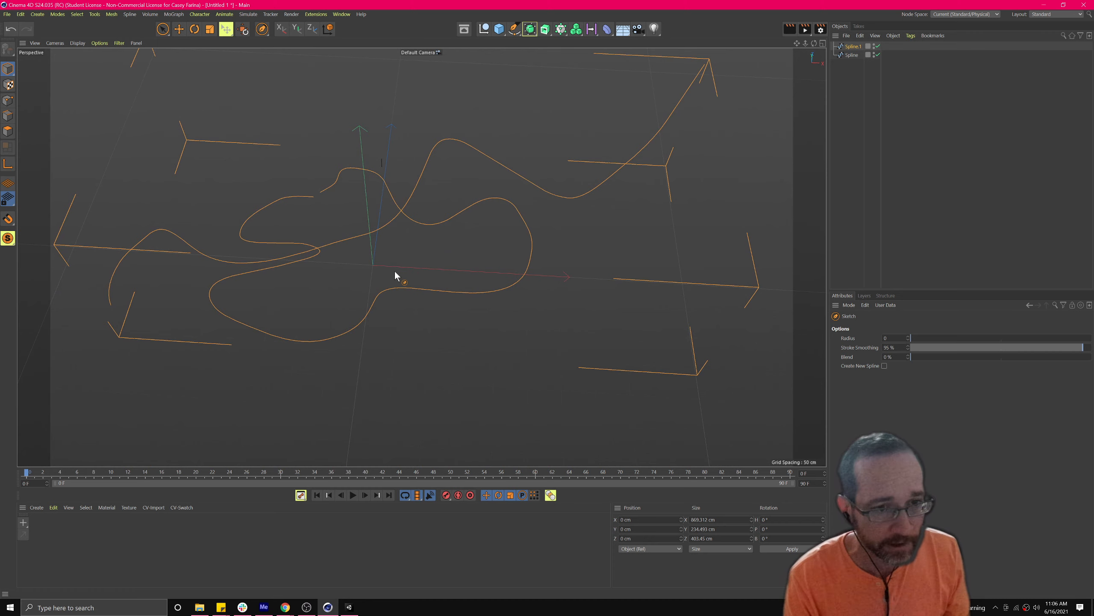
{"action": "left_click_drag", "start_coordinate": [280, 279], "coordinate": [318, 253], "text": "alt"}
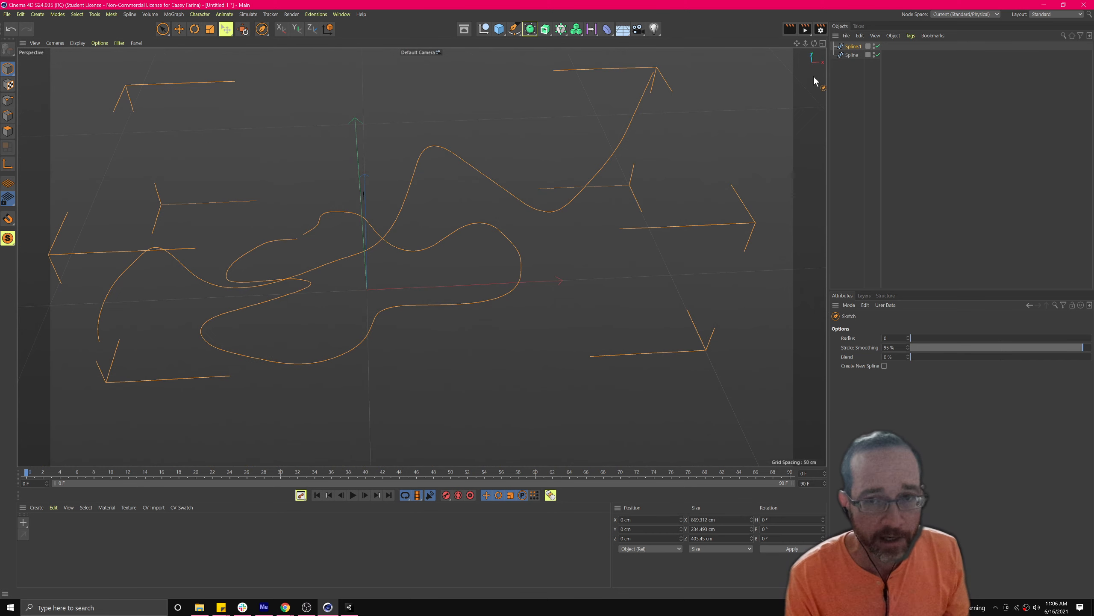
Step: Delete both sketched splines and go back to the four-view layout
{"action": "left_click", "coordinate": [850, 55]}
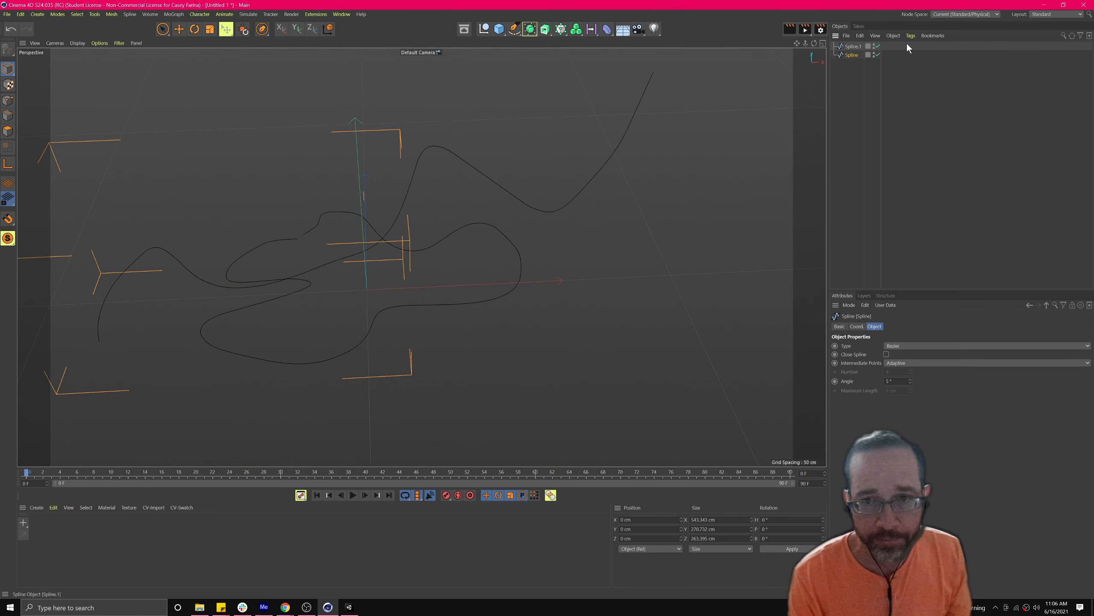
{"action": "left_click", "coordinate": [857, 46]}
{"action": "key", "text": "Delete"}
{"action": "left_click", "coordinate": [847, 47]}
{"action": "key", "text": "Delete"}
{"action": "left_click", "coordinate": [822, 45]}
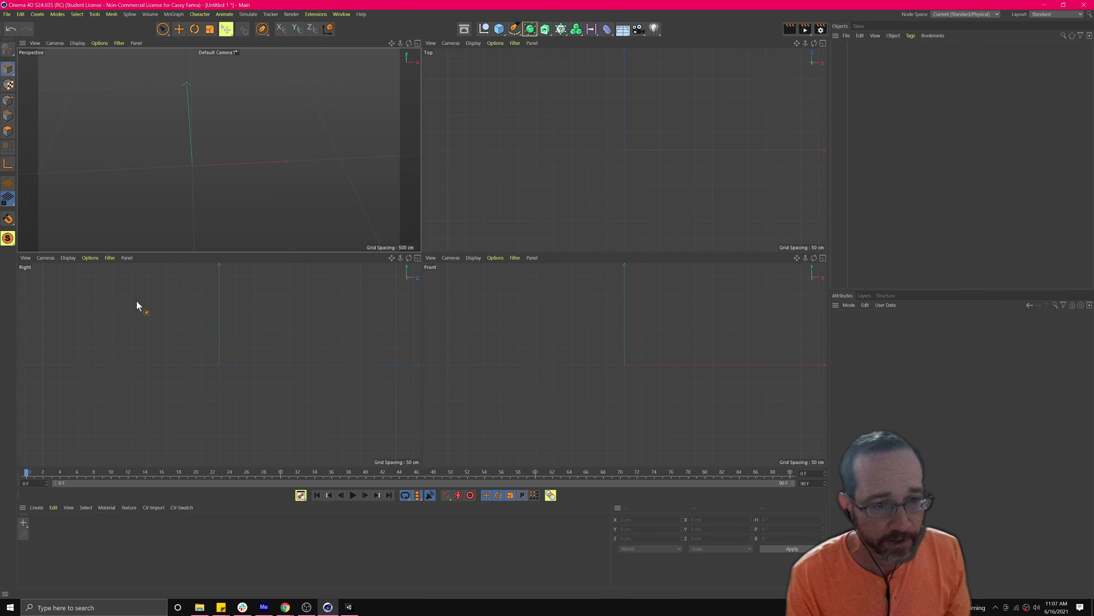
Step: Sketch an open curve about 143 by 178 cm in the Front view, and draw a closed Bezier outline beside it with the Spline Pen
{"action": "left_click", "coordinate": [628, 361]}
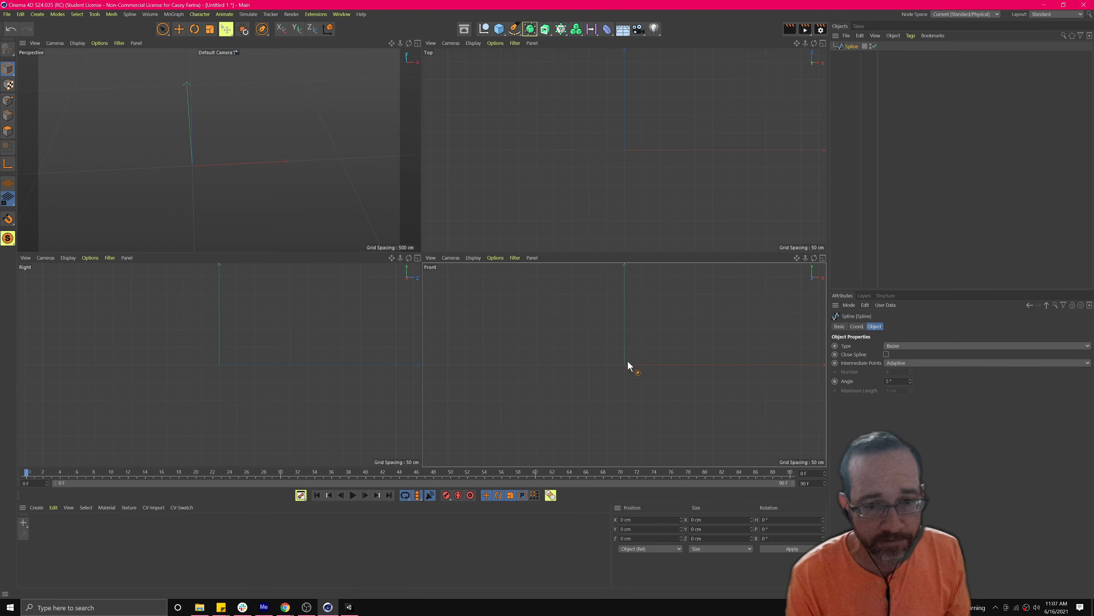
{"action": "left_click", "coordinate": [669, 304]}
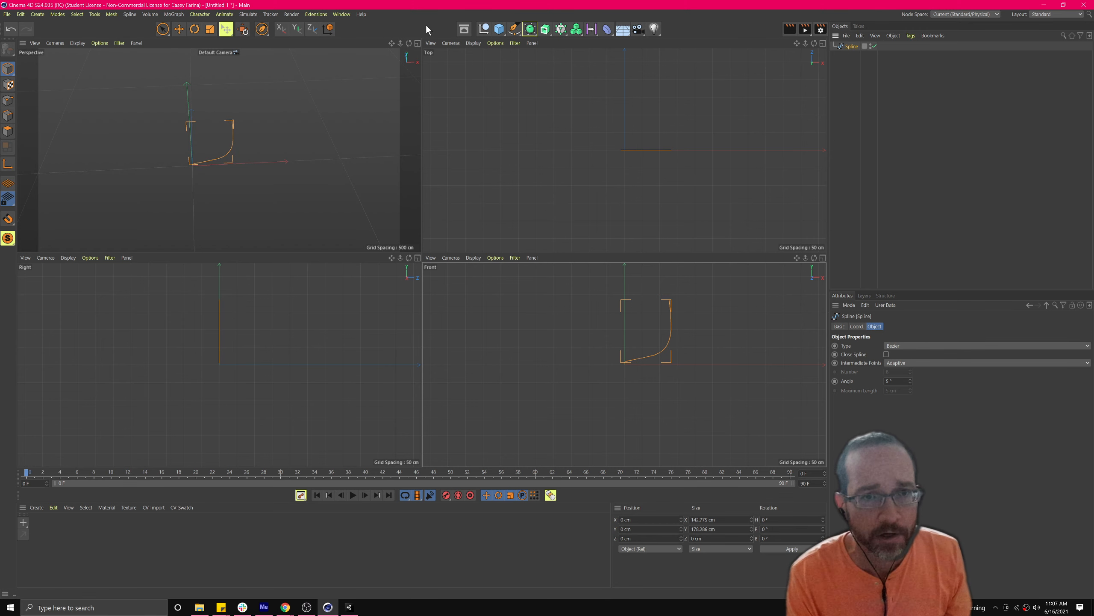
{"action": "left_click", "coordinate": [516, 31]}
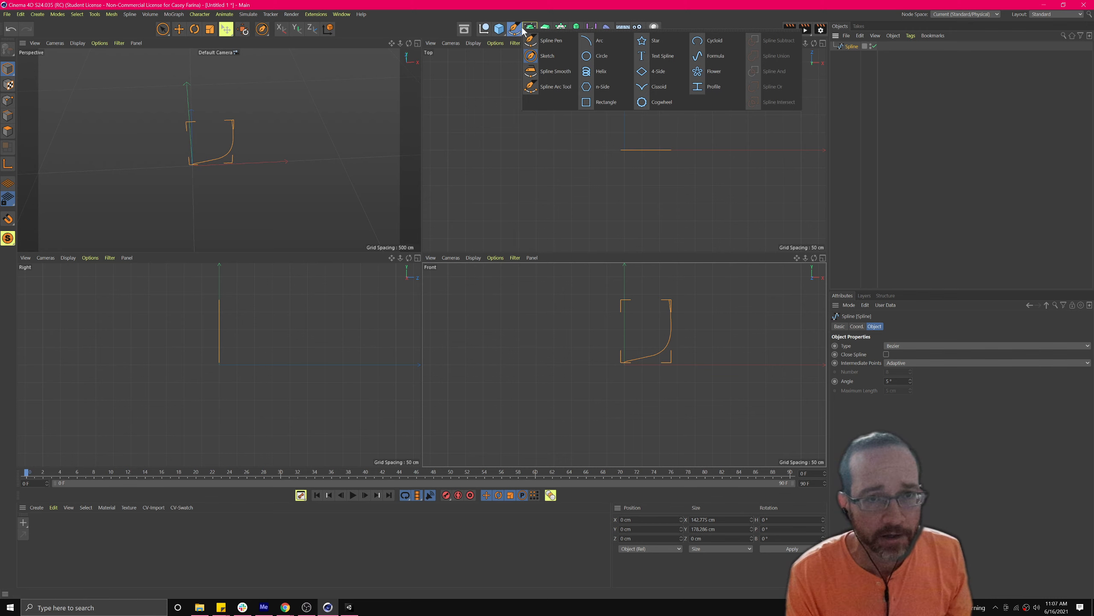
{"action": "left_click", "coordinate": [543, 41]}
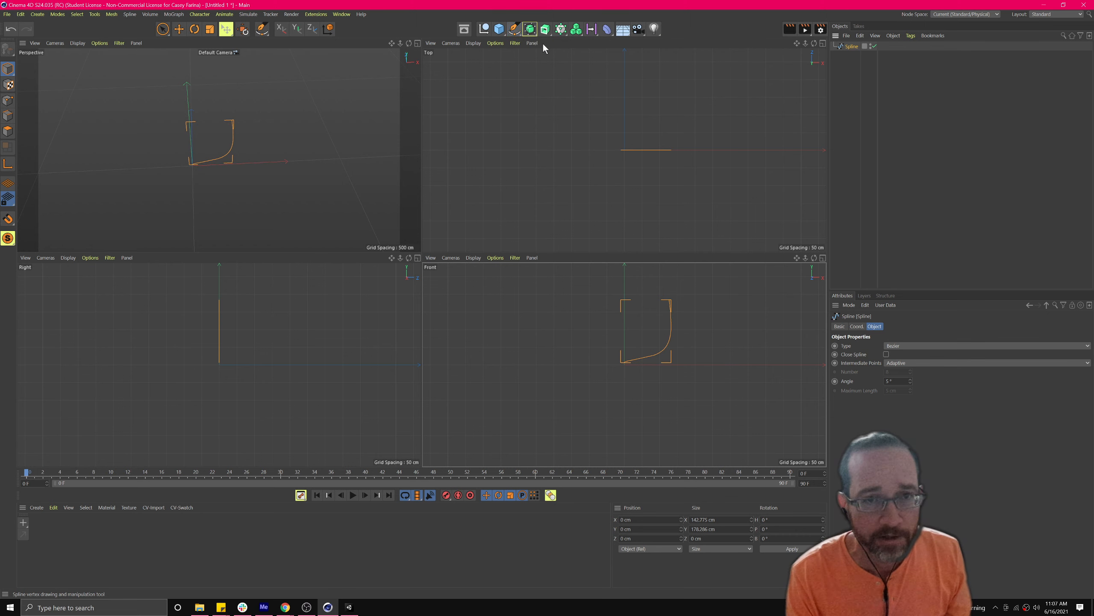
{"action": "left_click", "coordinate": [494, 321]}
{"action": "left_click_drag", "start_coordinate": [501, 408], "coordinate": [530, 430]}
{"action": "left_click_drag", "start_coordinate": [582, 384], "coordinate": [640, 365]}
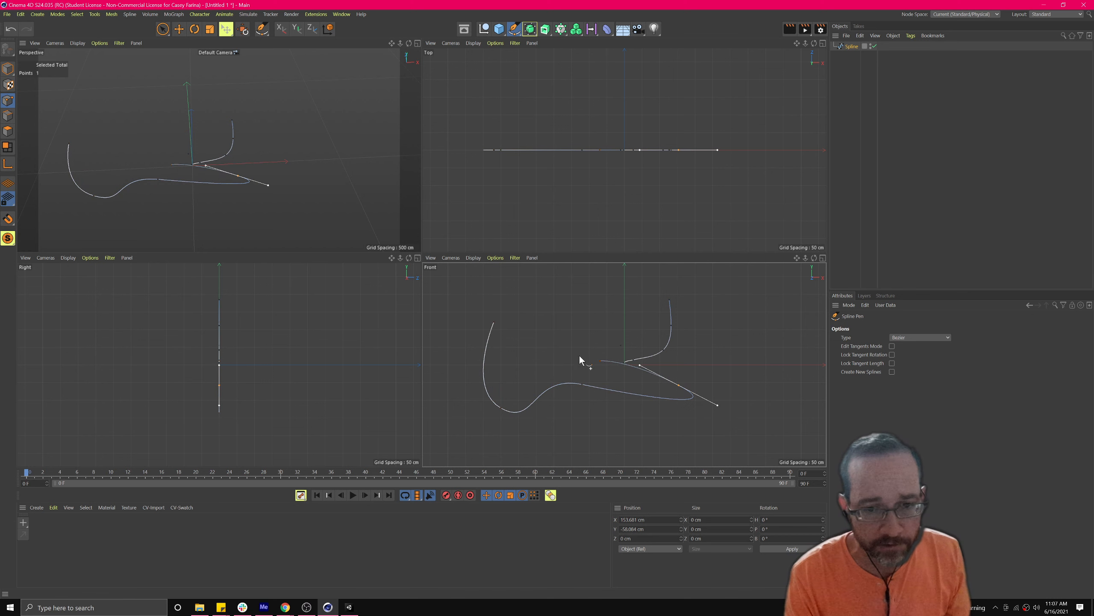
{"action": "left_click_drag", "start_coordinate": [501, 308], "coordinate": [506, 317]}
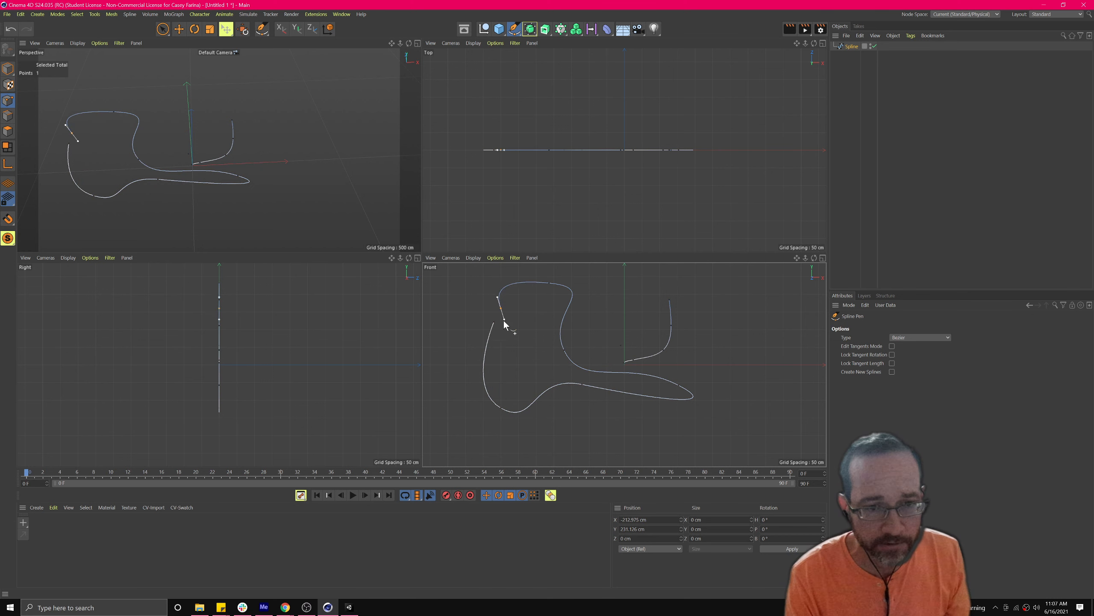
{"action": "left_click", "coordinate": [494, 323]}
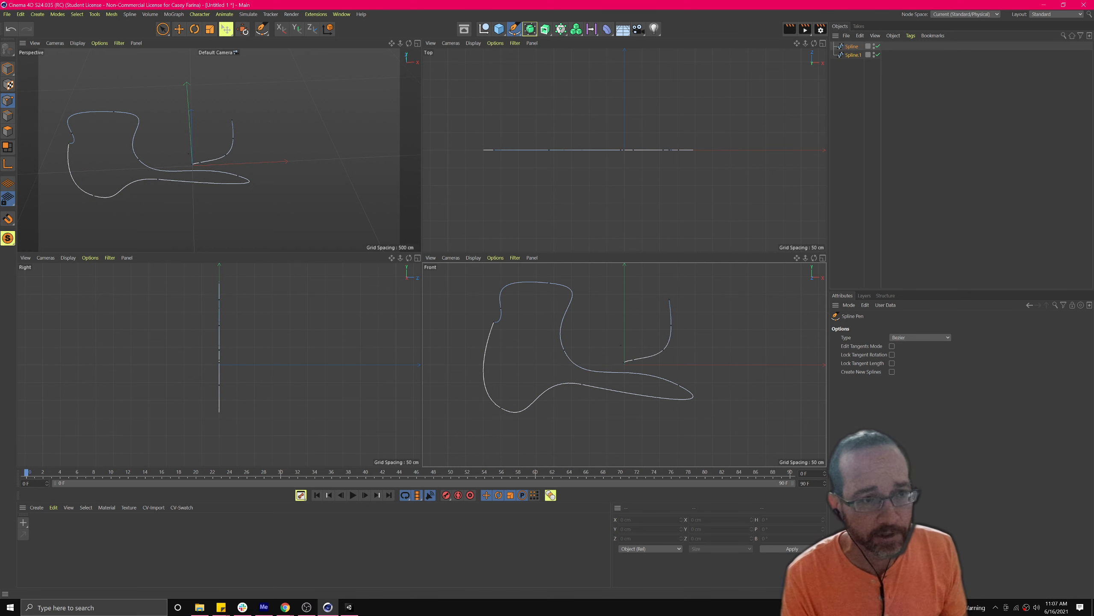
Step: Add an Extrude generator and make the first spline in the object list its child
{"action": "left_click", "coordinate": [530, 29]}
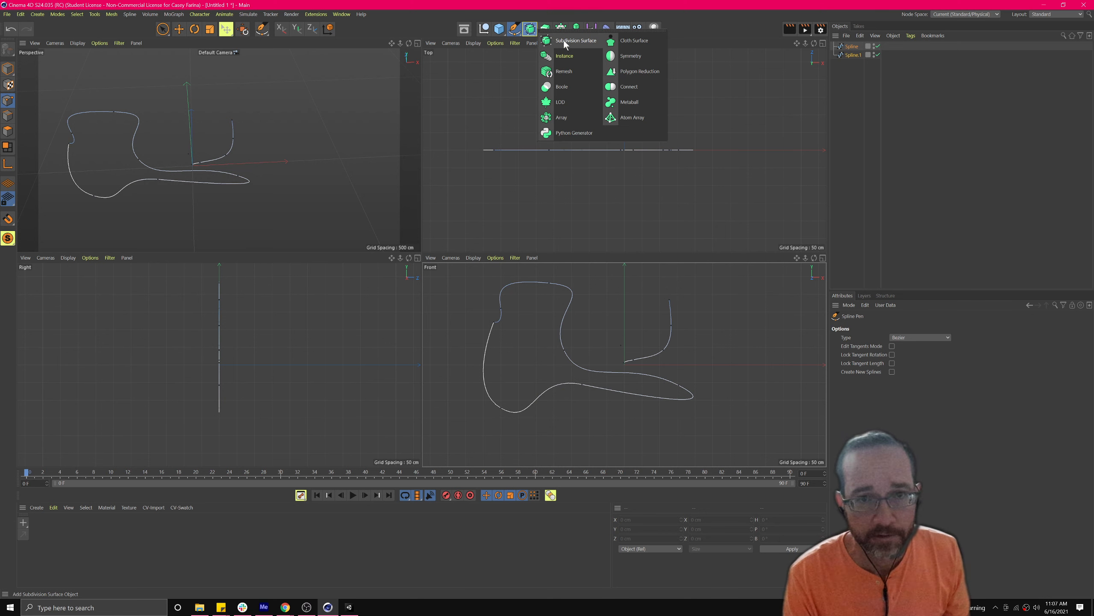
{"action": "left_click", "coordinate": [545, 29]}
{"action": "left_click", "coordinate": [572, 42]}
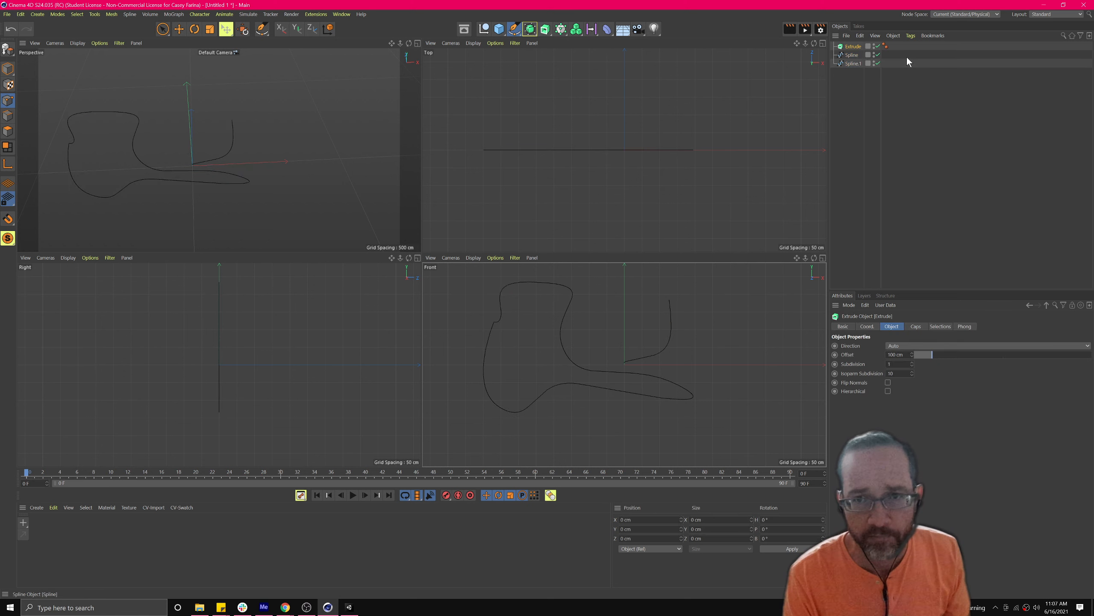
{"action": "left_click_drag", "start_coordinate": [852, 55], "coordinate": [853, 46]}
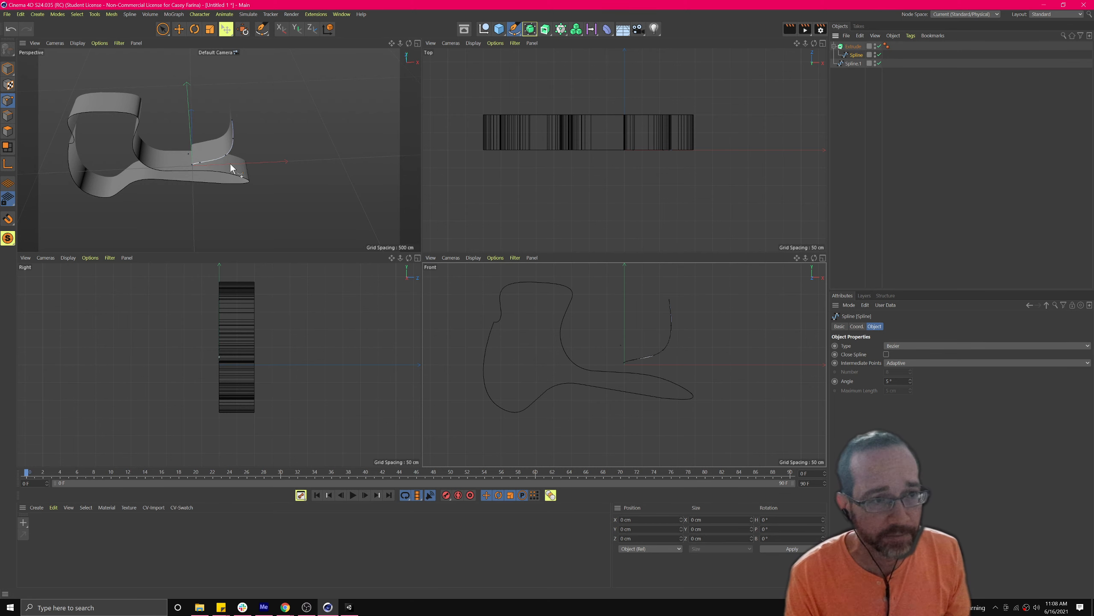
Step: Delete the Extrude generator with its child spline, and delete the remaining spline as well
{"action": "left_click", "coordinate": [854, 64]}
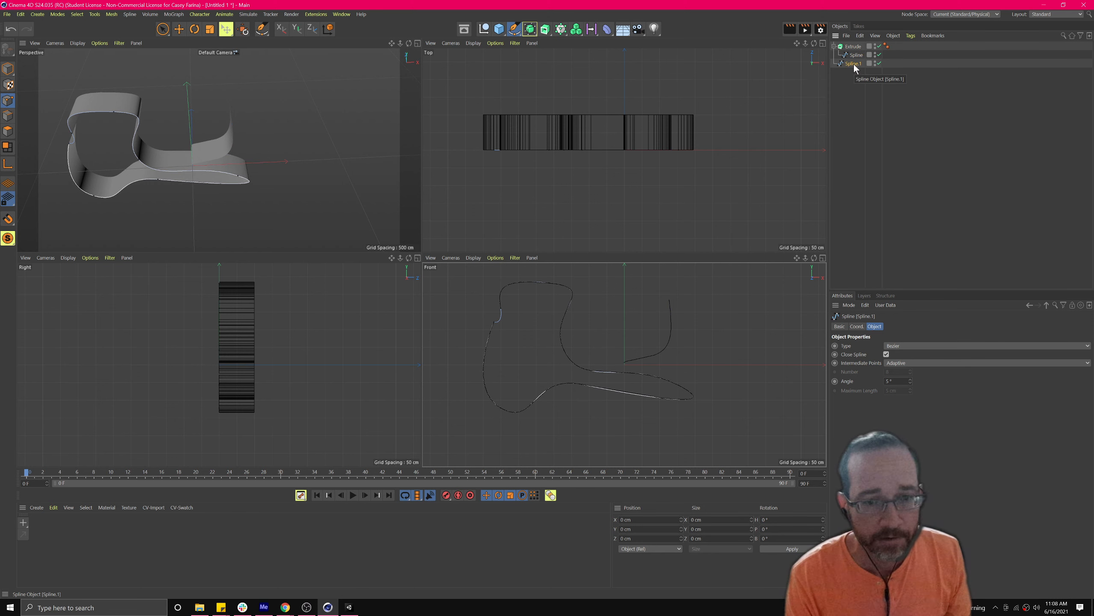
{"action": "left_click", "coordinate": [852, 48]}
{"action": "key", "text": "Delete"}
{"action": "left_click", "coordinate": [853, 47]}
{"action": "key", "text": "Delete"}
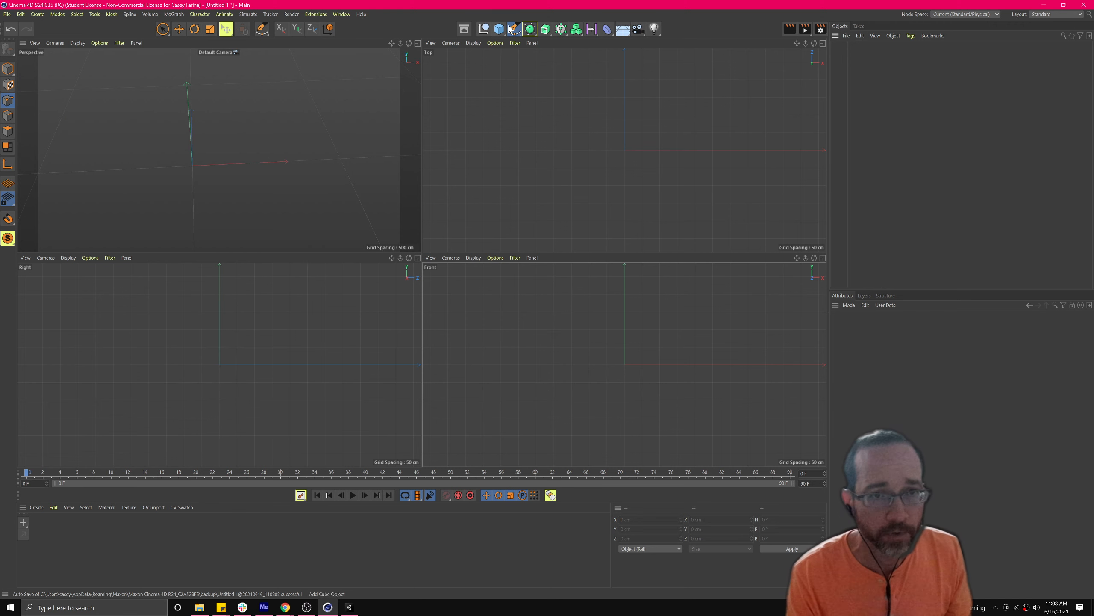
Step: Set the Sketch tool's Stroke Smoothing to 90 % and sketch a large, nearly closed curvy outline in the Front view
{"action": "left_click", "coordinate": [513, 30]}
{"action": "left_click", "coordinate": [537, 55]}
{"action": "mouse_move", "coordinate": [977, 348]}
{"action": "left_mouse_down"}
{"action": "mouse_move", "coordinate": [926, 350]}
{"action": "mouse_move", "coordinate": [1088, 348]}
{"action": "mouse_move", "coordinate": [1075, 348]}
{"action": "left_mouse_up"}
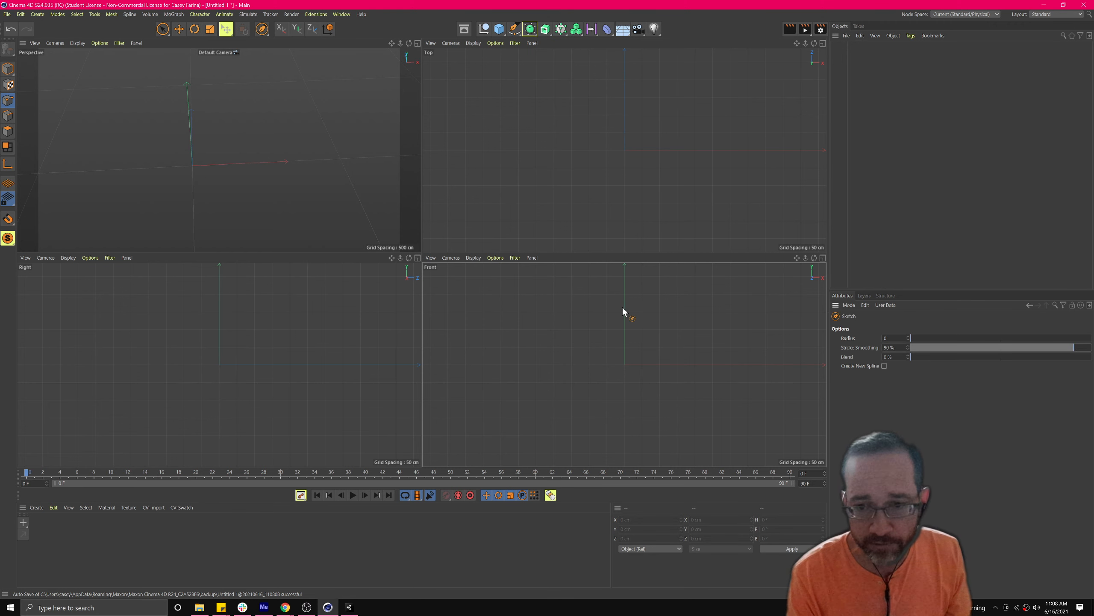
{"action": "mouse_move", "coordinate": [513, 416]}
{"action": "left_mouse_down"}
{"action": "mouse_move", "coordinate": [715, 301]}
{"action": "mouse_move", "coordinate": [653, 295]}
{"action": "left_mouse_up"}
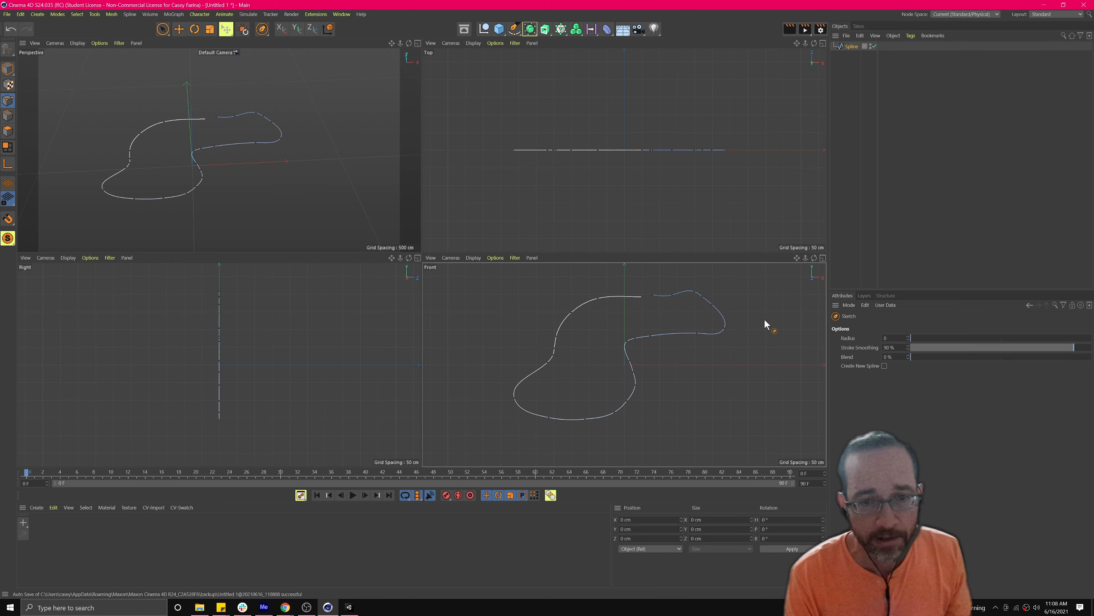
{"action": "left_click_drag", "start_coordinate": [137, 158], "coordinate": [134, 115], "text": "alt"}
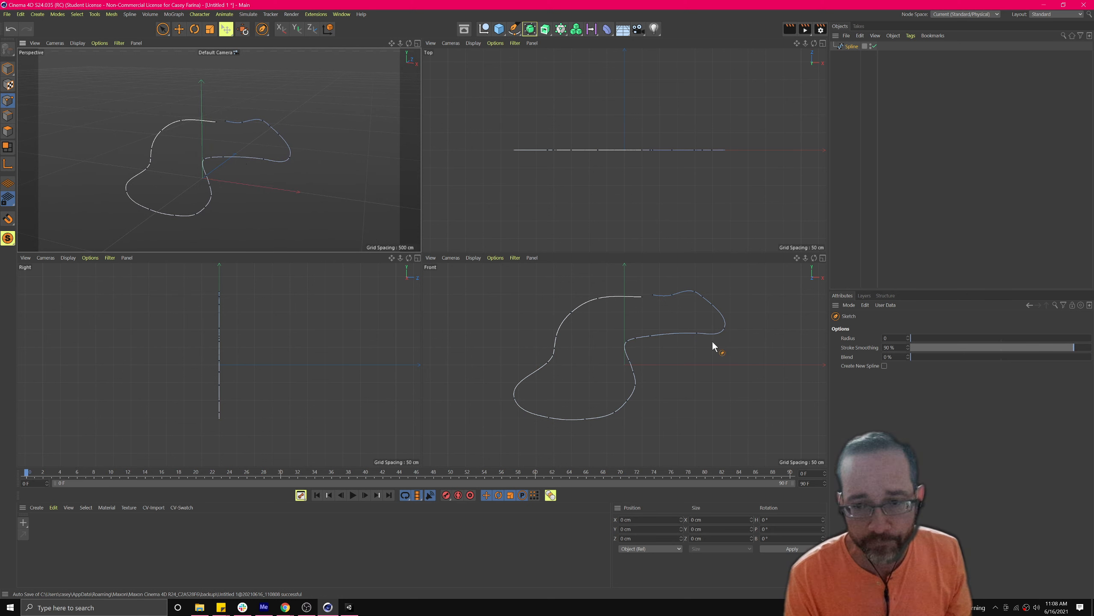
Step: Select the sketched spline and sketch a smaller, nearly closed round loop beside it in the Front view as part of the same spline
{"action": "left_click", "coordinate": [851, 47]}
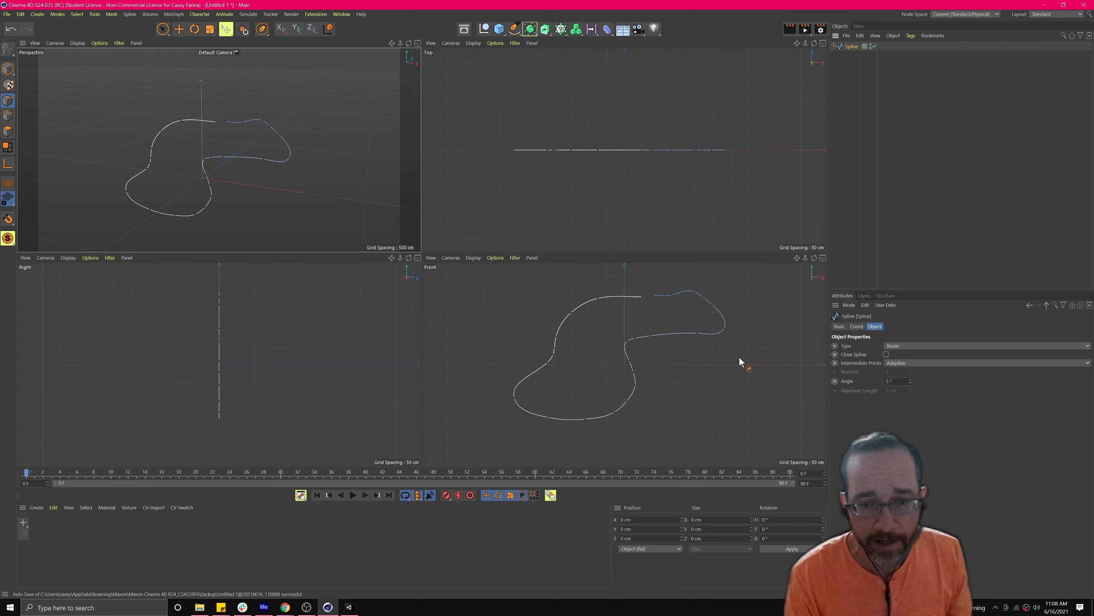
{"action": "mouse_move", "coordinate": [742, 352]}
{"action": "left_mouse_down"}
{"action": "mouse_move", "coordinate": [687, 364]}
{"action": "mouse_move", "coordinate": [744, 367]}
{"action": "left_mouse_up"}
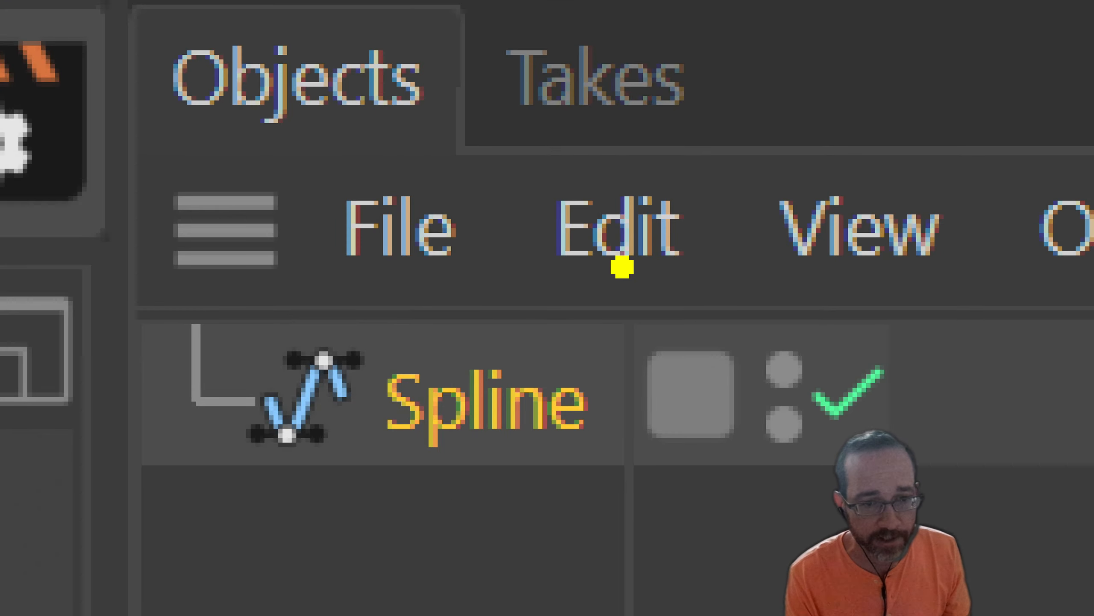
{"action": "mouse_move", "coordinate": [623, 268]}
{"action": "left_mouse_down"}
{"action": "mouse_move", "coordinate": [7, 610]}
{"action": "mouse_move", "coordinate": [904, 4]}
{"action": "mouse_move", "coordinate": [176, 6]}
{"action": "left_mouse_up"}
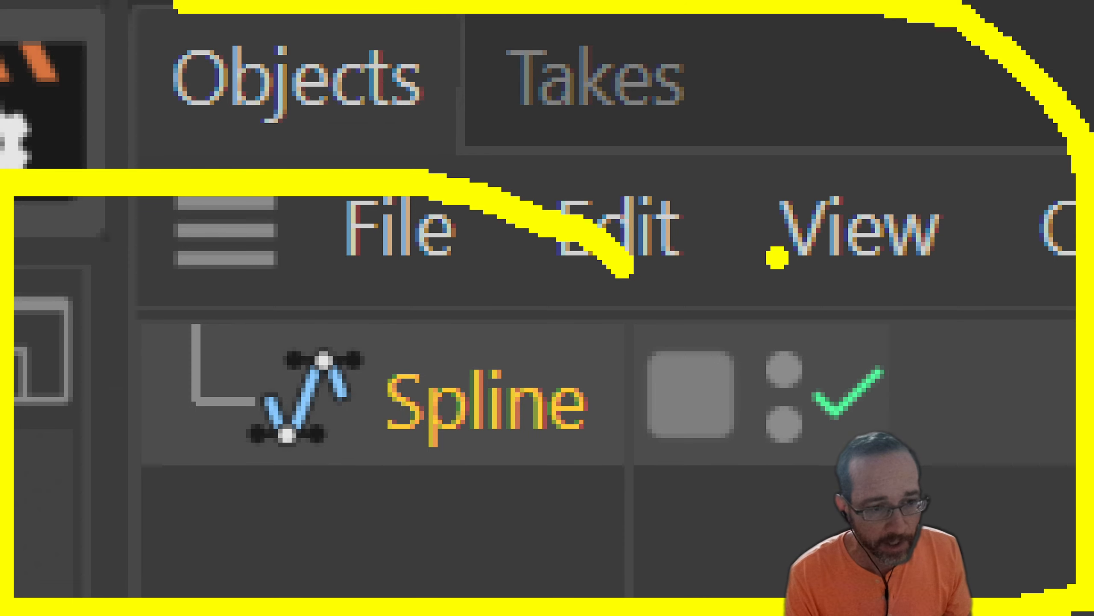
{"action": "key", "text": "Escape"}
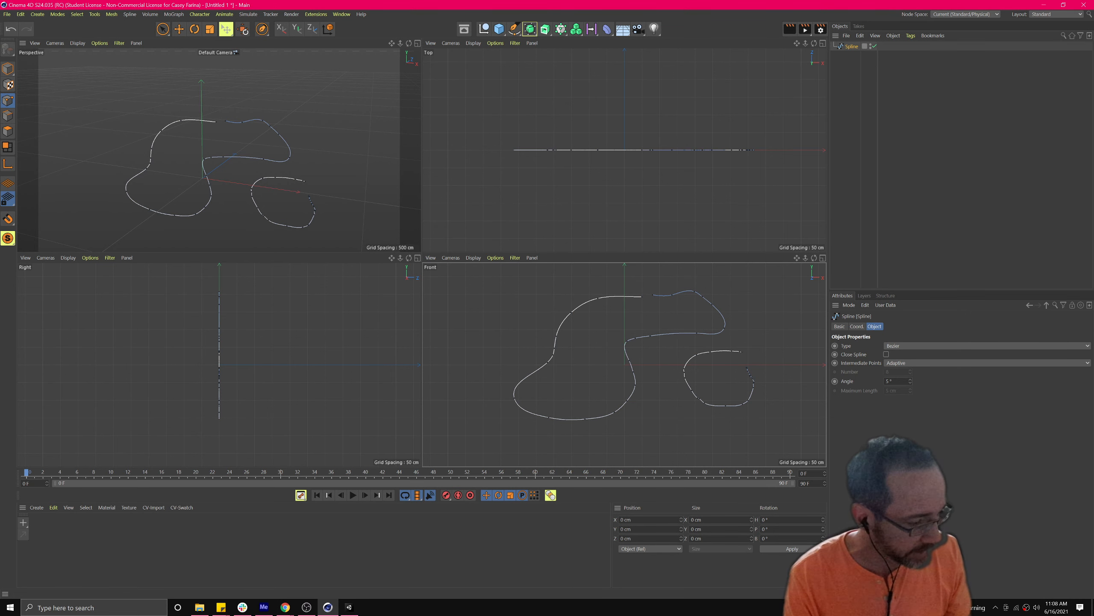
{"action": "key", "text": "alt+Tab"}
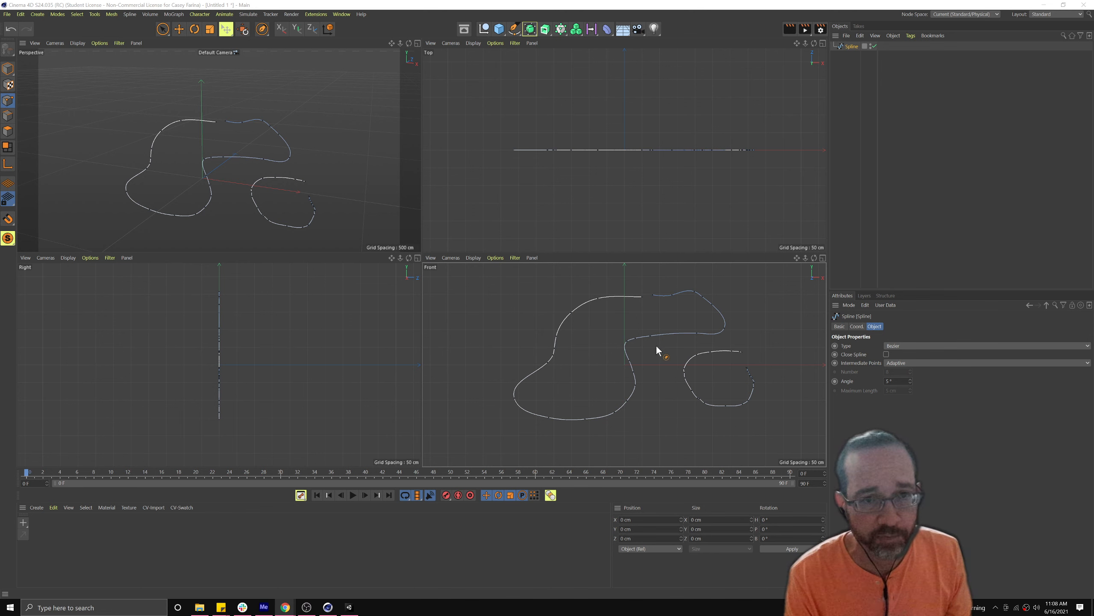
Step: Enable Create New Spline for the Sketch tool and sketch an open curve beside the large outline in the Front view as a separate spline
{"action": "left_click", "coordinate": [514, 29]}
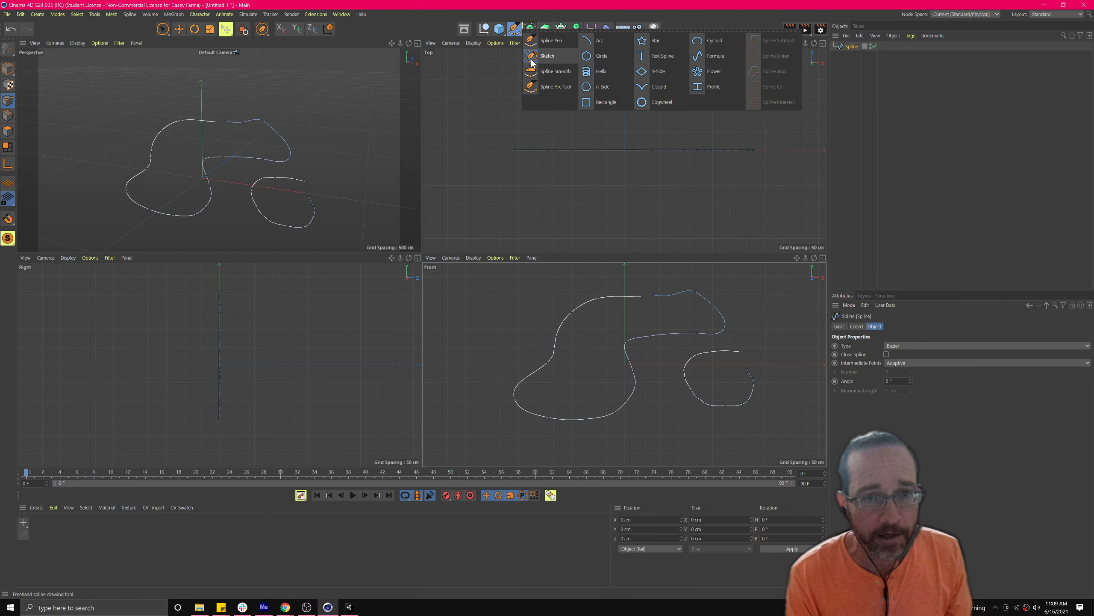
{"action": "left_click", "coordinate": [546, 56]}
{"action": "key", "text": "ctrl+1"}
{"action": "scroll", "coordinate": [896, 365], "scroll_direction": "up", "scroll_amount": 3}
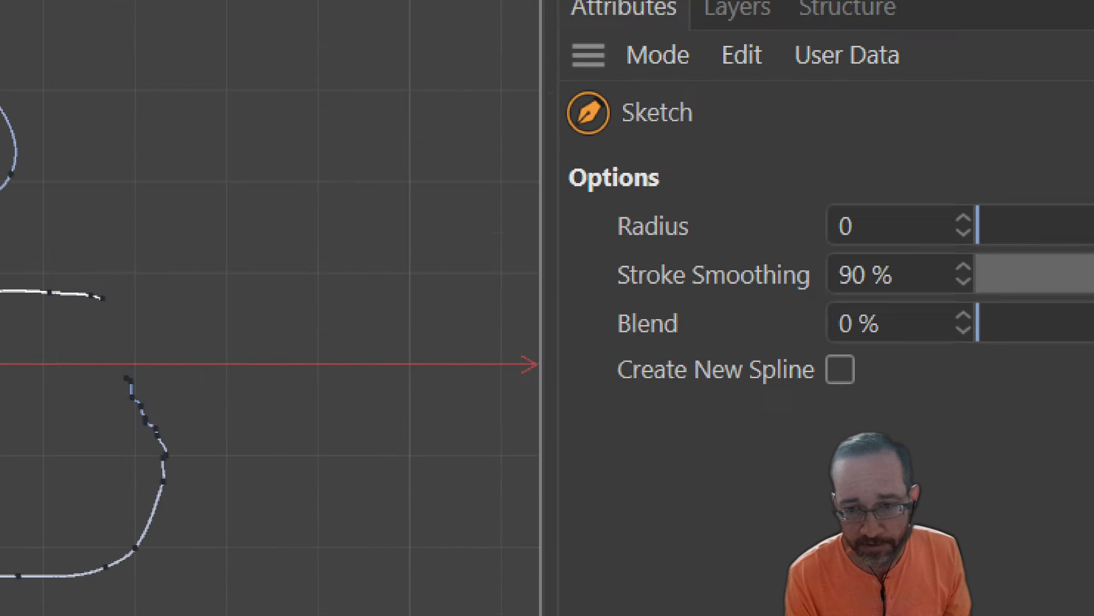
{"action": "left_click", "coordinate": [896, 368]}
{"action": "left_click_drag", "start_coordinate": [896, 307], "coordinate": [917, 5]}
{"action": "key", "text": "Escape"}
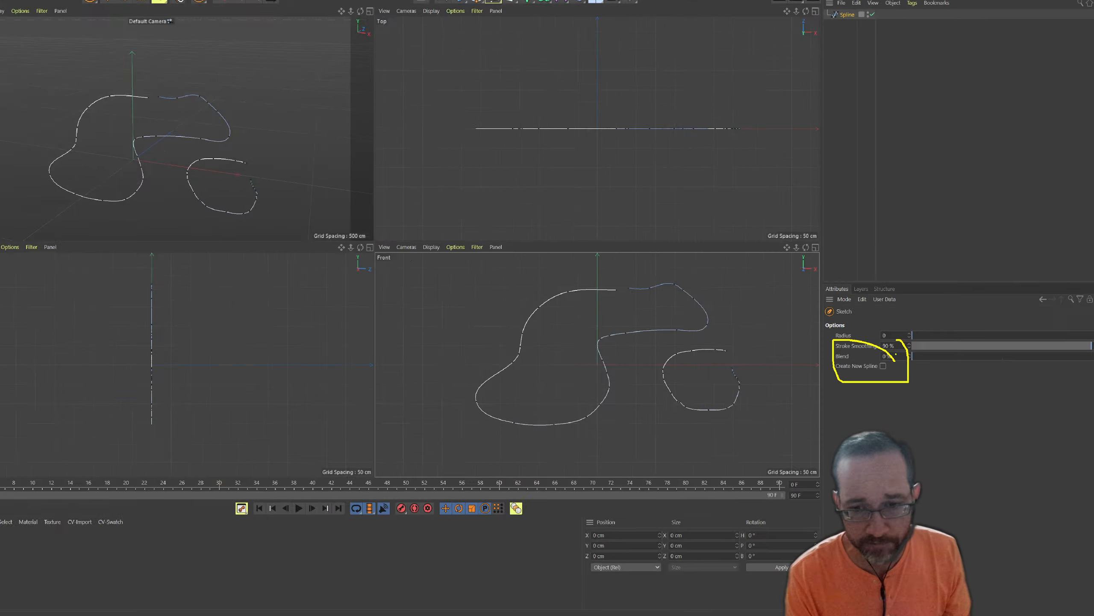
{"action": "left_click", "coordinate": [884, 366]}
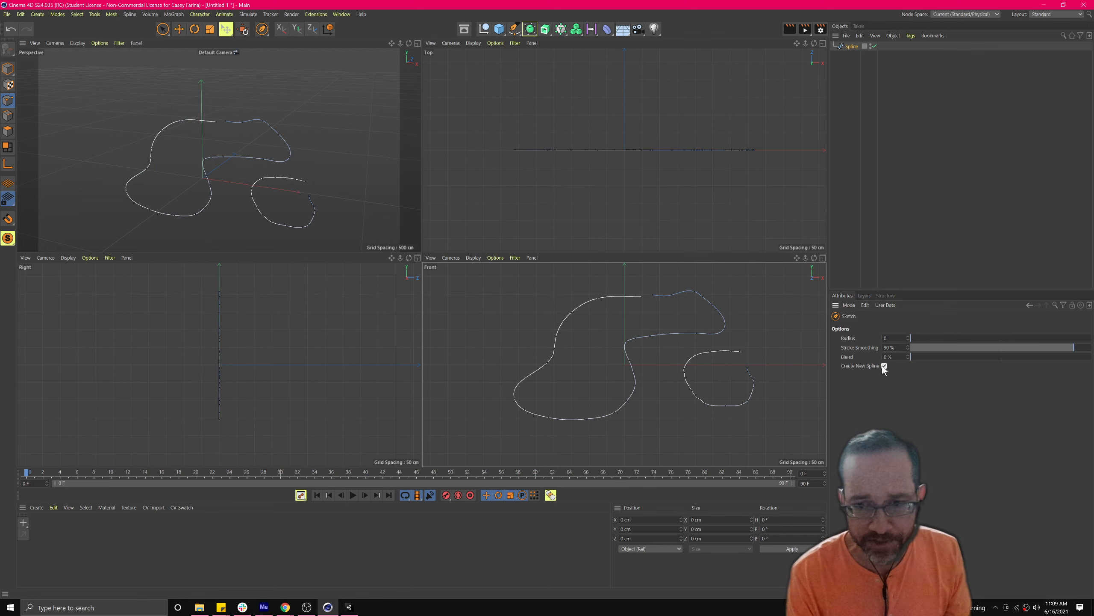
{"action": "left_click_drag", "start_coordinate": [537, 297], "coordinate": [447, 393]}
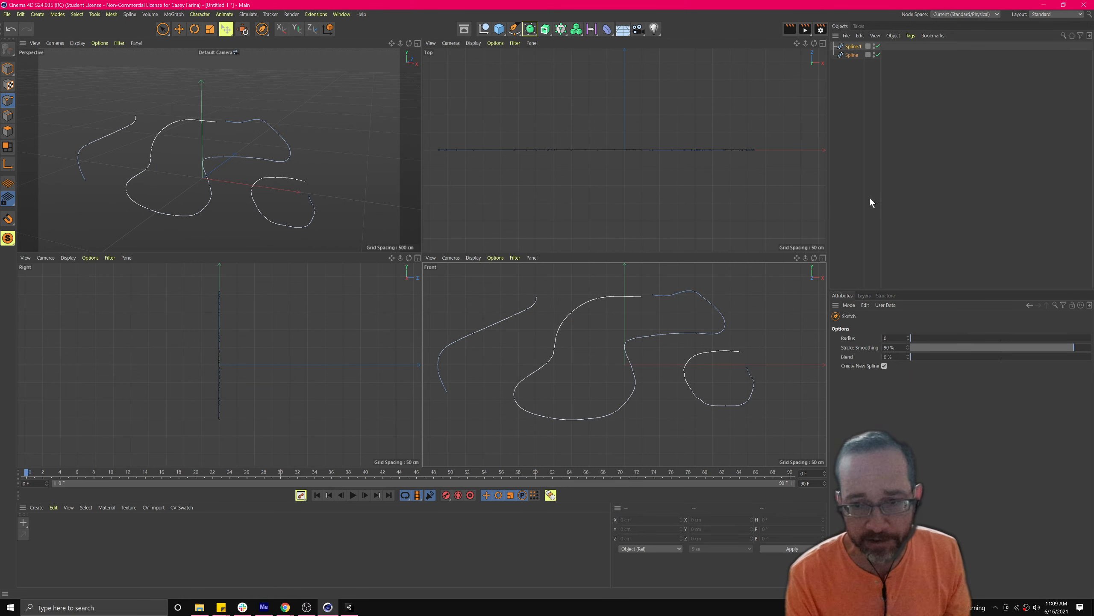
Step: Disable Create New Spline, sketch a second open curve beside the new one in the Front view, and sketch a freehand curve in the Perspective view
{"action": "left_click", "coordinate": [884, 366]}
{"action": "left_click_drag", "start_coordinate": [523, 340], "coordinate": [464, 418]}
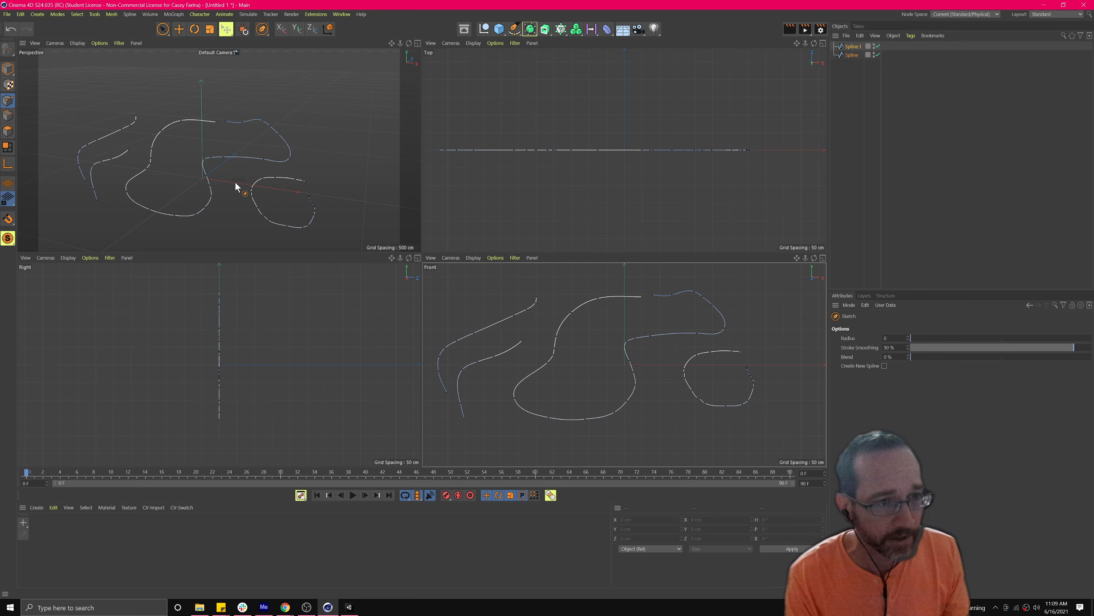
{"action": "mouse_move", "coordinate": [326, 130]}
{"action": "left_mouse_down", "text": "alt"}
{"action": "mouse_move", "coordinate": [239, 151]}
{"action": "mouse_move", "coordinate": [233, 127]}
{"action": "mouse_move", "coordinate": [257, 132]}
{"action": "mouse_move", "coordinate": [139, 184]}
{"action": "left_mouse_up", "text": "alt"}
{"action": "mouse_move", "coordinate": [261, 90]}
{"action": "left_mouse_down"}
{"action": "mouse_move", "coordinate": [256, 188]}
{"action": "mouse_move", "coordinate": [322, 117]}
{"action": "mouse_move", "coordinate": [248, 154]}
{"action": "mouse_move", "coordinate": [361, 103]}
{"action": "mouse_move", "coordinate": [298, 112]}
{"action": "mouse_move", "coordinate": [342, 125]}
{"action": "mouse_move", "coordinate": [313, 124]}
{"action": "mouse_move", "coordinate": [341, 123]}
{"action": "mouse_move", "coordinate": [272, 146]}
{"action": "left_mouse_up"}
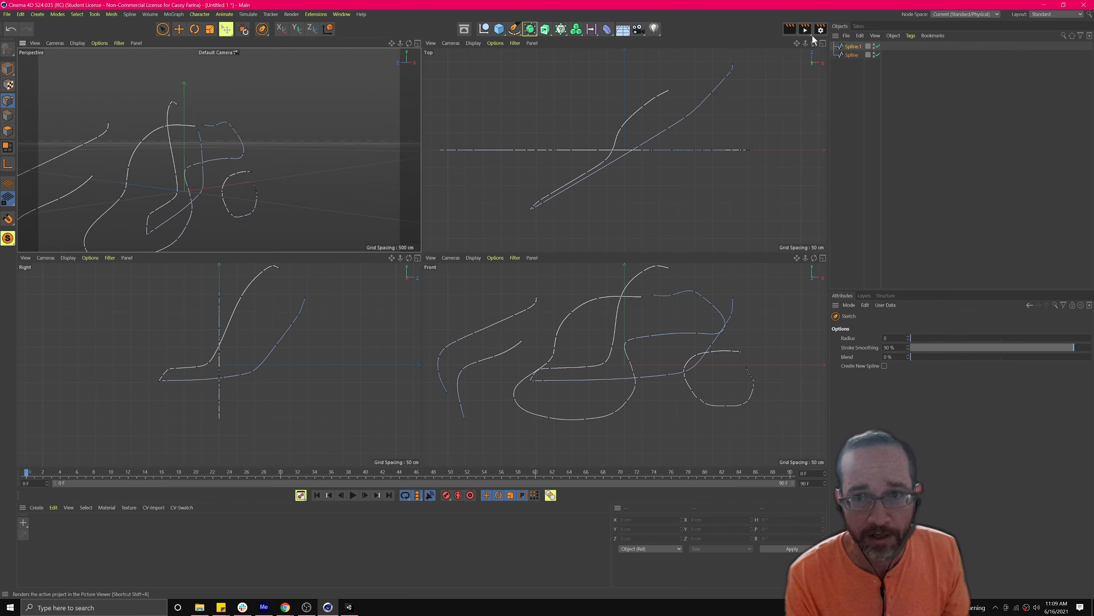
Step: Delete all the sketched splines from the scene
{"action": "left_click", "coordinate": [854, 57]}
{"action": "key", "text": "Delete"}
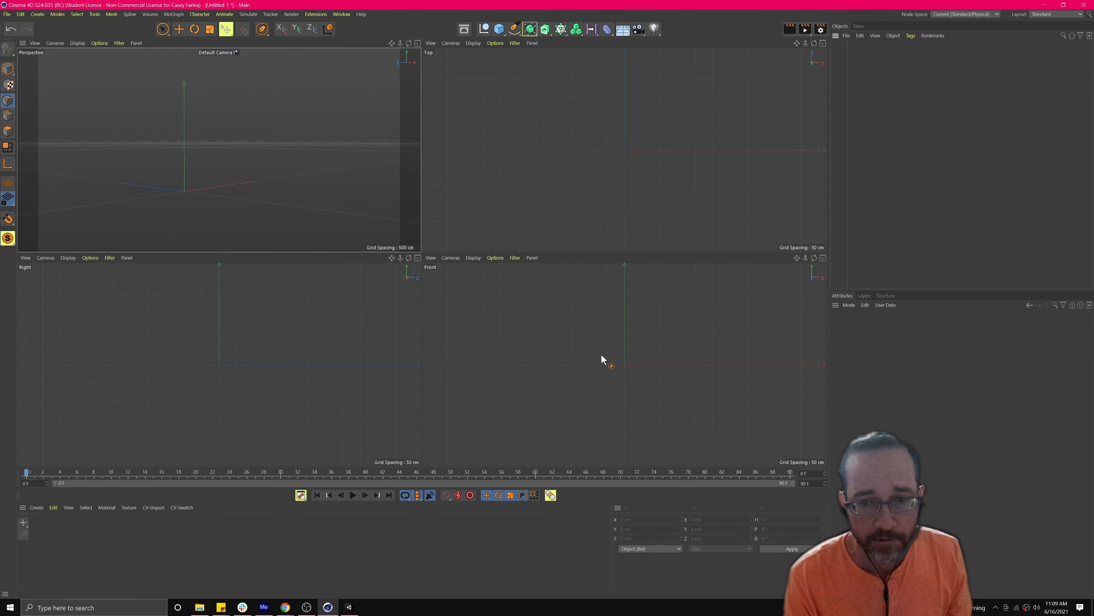
{"action": "left_click", "coordinate": [515, 31]}
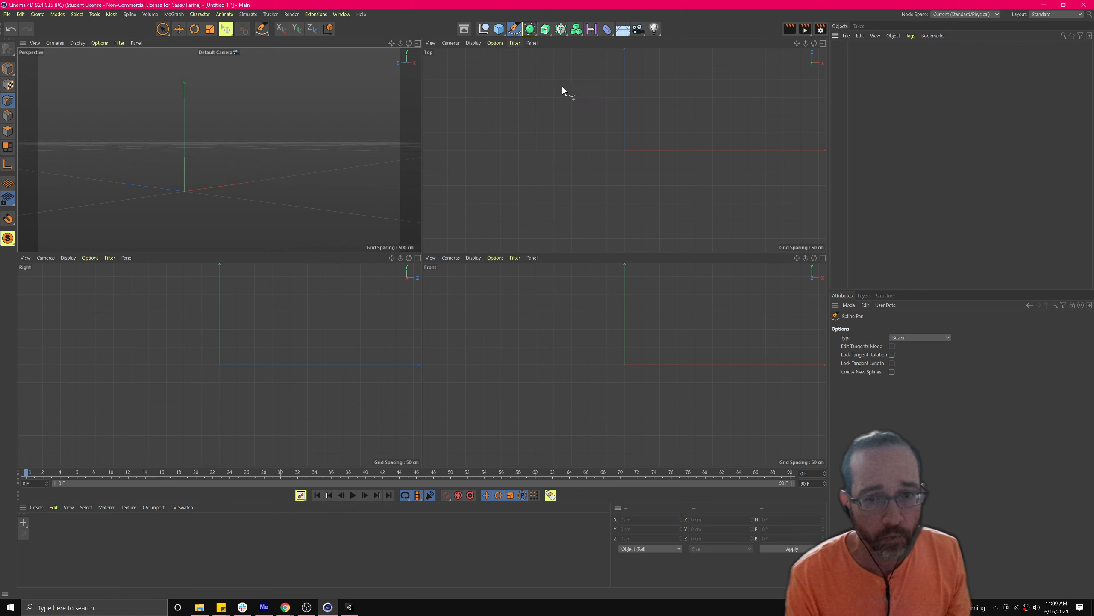
{"action": "left_click_drag", "start_coordinate": [502, 335], "coordinate": [506, 382]}
{"action": "key", "text": "ctrl+z"}
Step: Sketch four separate open curves across the Front view within a single spline object, and deselect it
{"action": "left_click", "coordinate": [515, 29]}
{"action": "left_click", "coordinate": [545, 50]}
{"action": "mouse_move", "coordinate": [489, 324]}
{"action": "left_mouse_down"}
{"action": "mouse_move", "coordinate": [509, 409]}
{"action": "mouse_move", "coordinate": [567, 409]}
{"action": "left_mouse_up"}
{"action": "mouse_move", "coordinate": [697, 320]}
{"action": "left_mouse_down"}
{"action": "mouse_move", "coordinate": [759, 332]}
{"action": "mouse_move", "coordinate": [792, 308]}
{"action": "left_mouse_up"}
{"action": "left_click", "coordinate": [855, 60]}
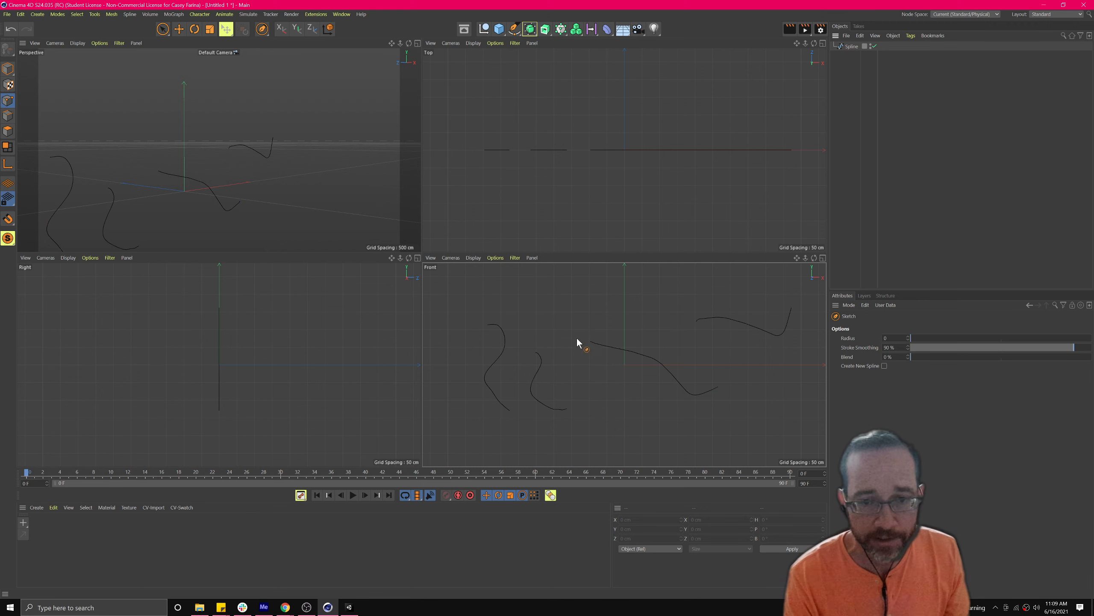
Step: Split the four-curve spline into individual spline objects by finding and running the Explode Segments command
{"action": "left_click", "coordinate": [850, 47]}
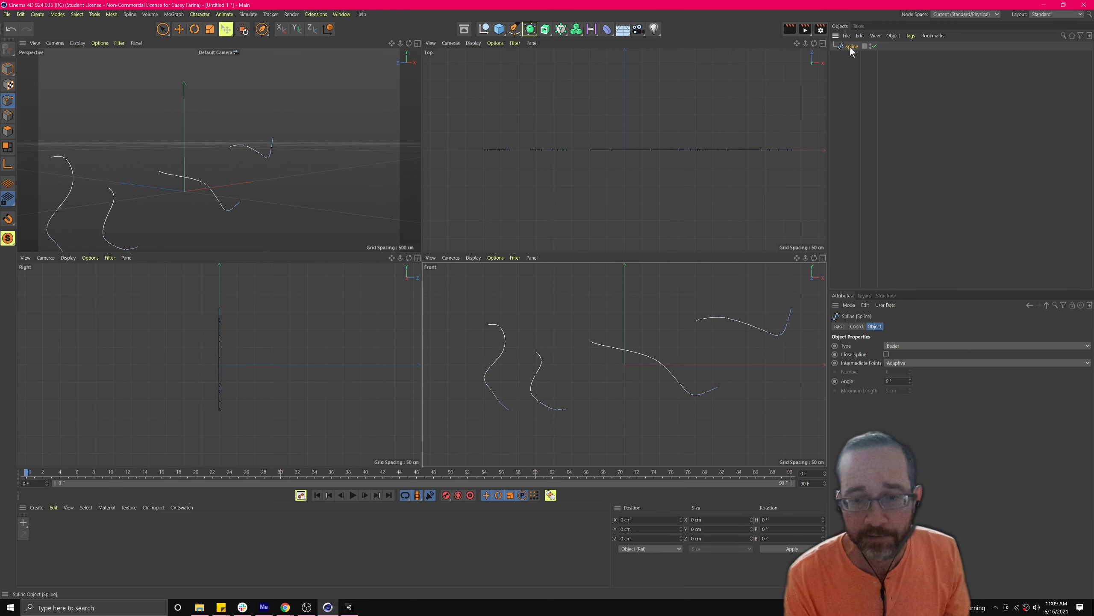
{"action": "right_click", "coordinate": [850, 47]}
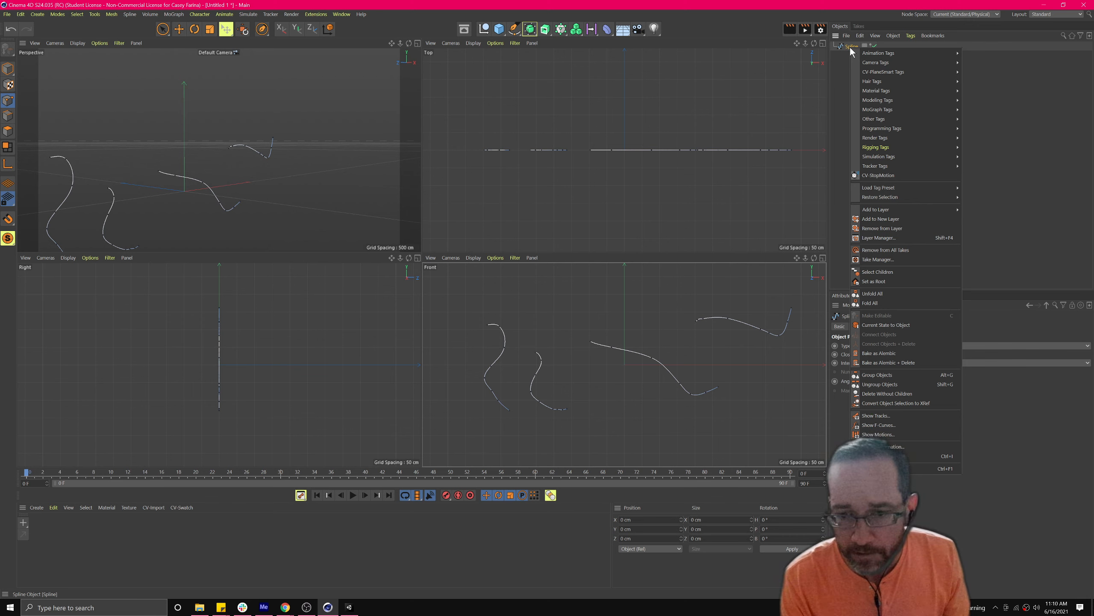
{"action": "key", "text": "Escape"}
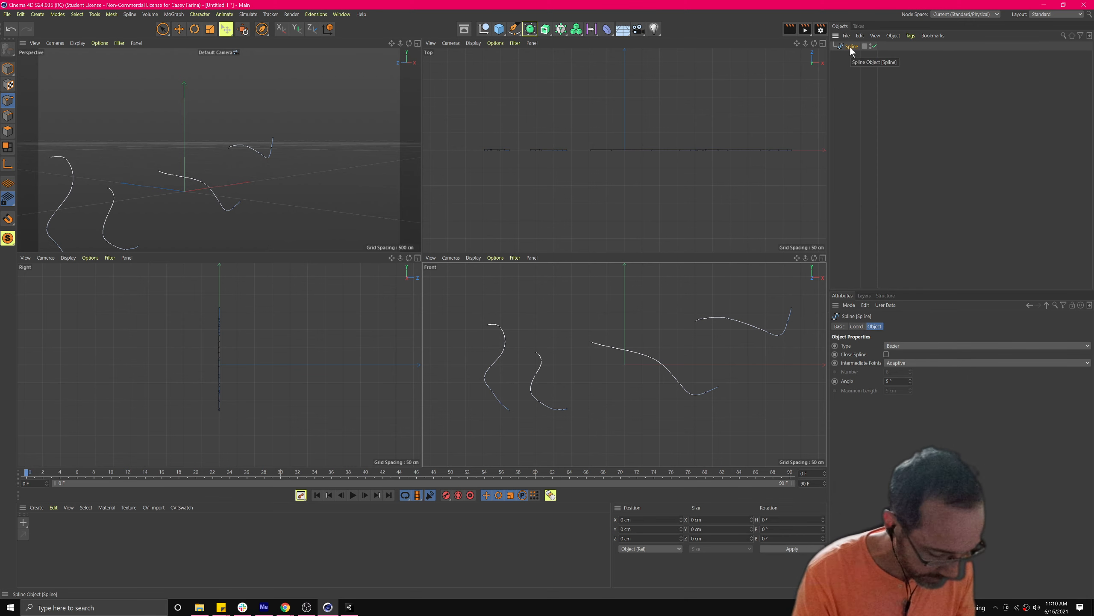
{"action": "key", "text": "shift+c"}
{"action": "type", "text": "explod"}
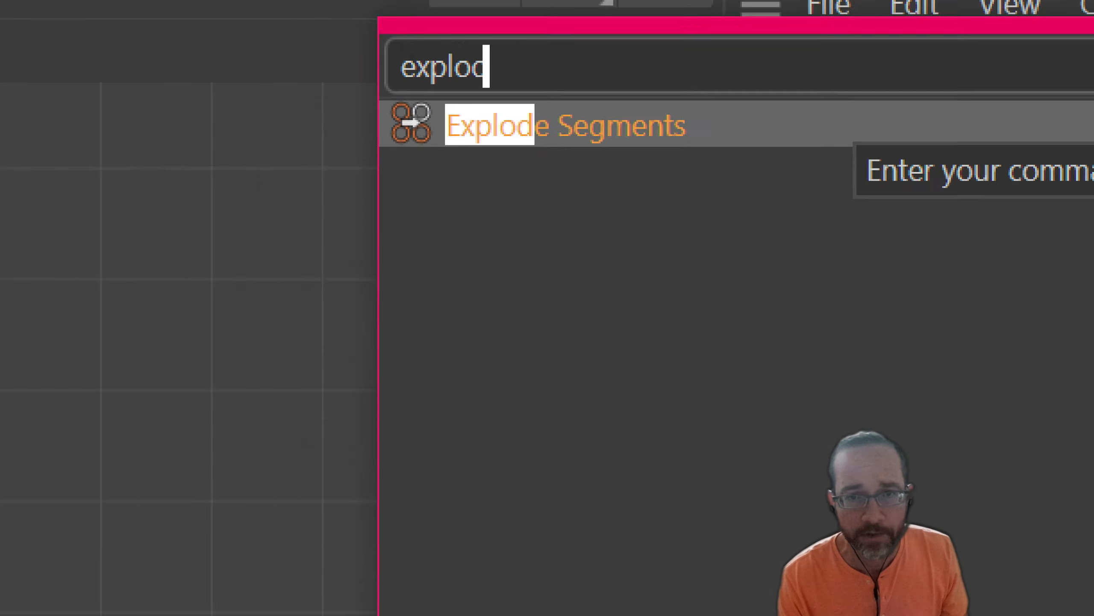
{"action": "mouse_move", "coordinate": [651, 98]}
{"action": "left_mouse_down"}
{"action": "mouse_move", "coordinate": [454, 38]}
{"action": "mouse_move", "coordinate": [712, 364]}
{"action": "mouse_move", "coordinate": [326, 4]}
{"action": "left_mouse_up"}
{"action": "key", "text": "Escape"}
{"action": "right_click", "coordinate": [853, 46]}
{"action": "key", "text": "Escape"}
{"action": "key", "text": "shift+c"}
{"action": "type", "text": "explod"}
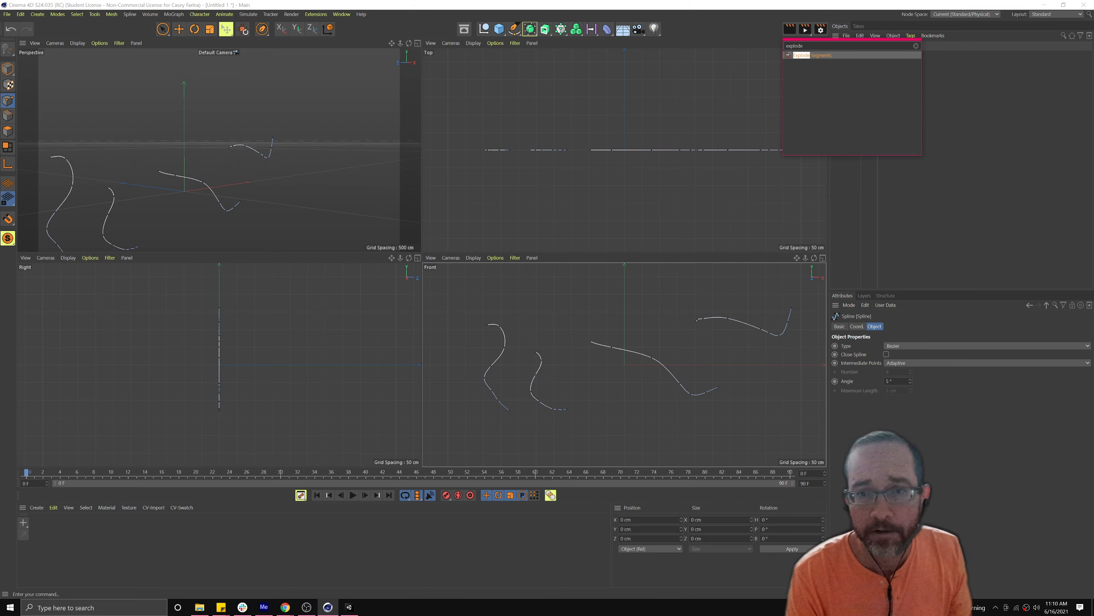
{"action": "key", "text": "Return"}
Step: Expand the exploded spline's hierarchy and select its child splines and the parent individually to check which curve each one holds
{"action": "left_click", "coordinate": [835, 47]}
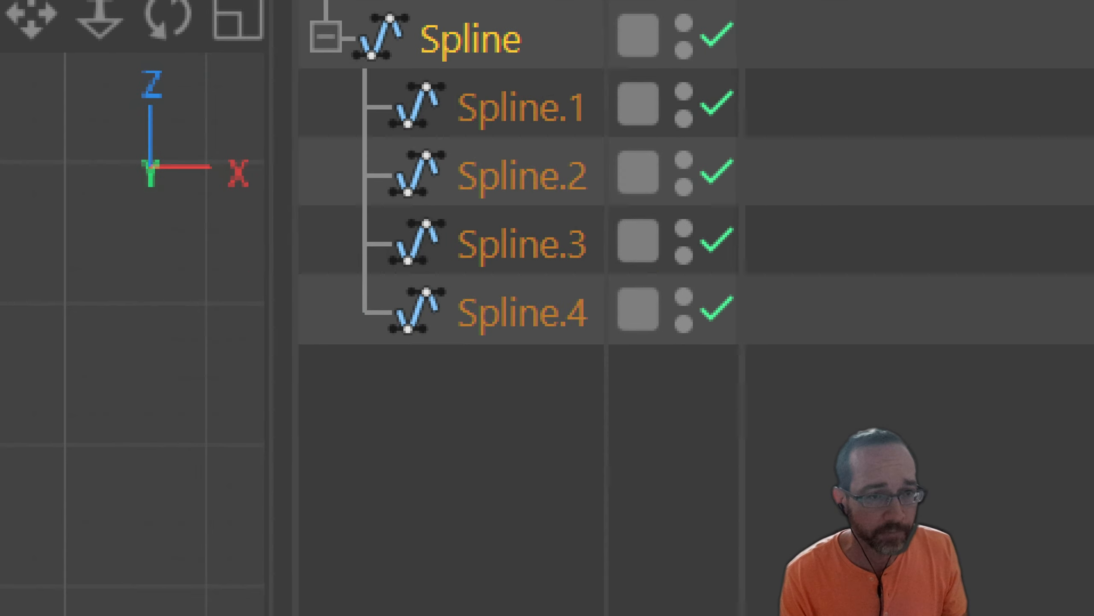
{"action": "left_click_drag", "start_coordinate": [676, 51], "coordinate": [567, 388]}
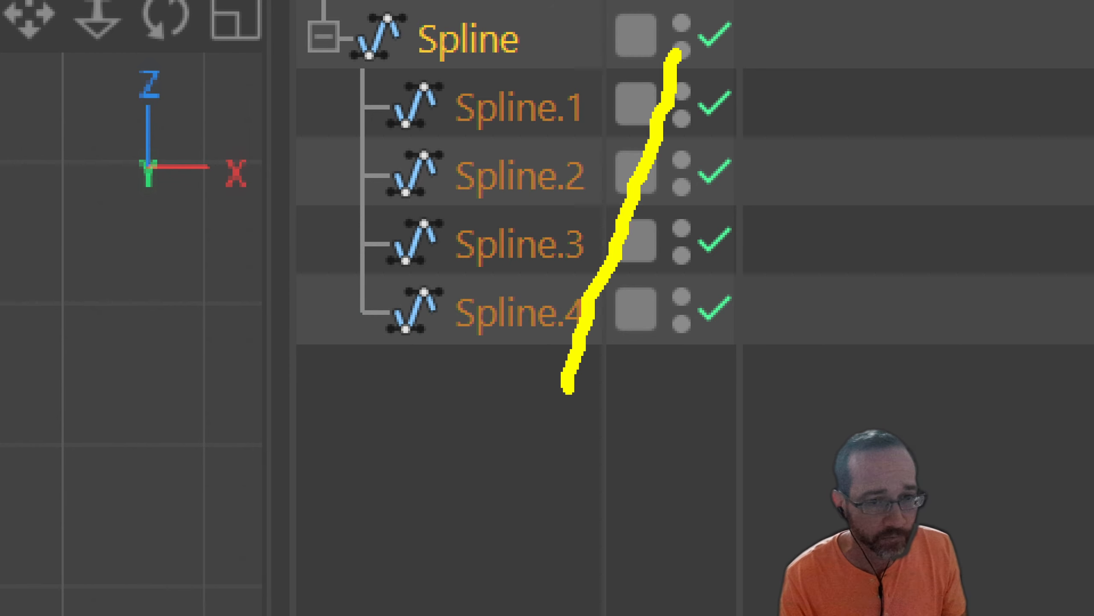
{"action": "key", "text": "Escape"}
{"action": "left_click", "coordinate": [479, 114]}
{"action": "left_click", "coordinate": [858, 72]}
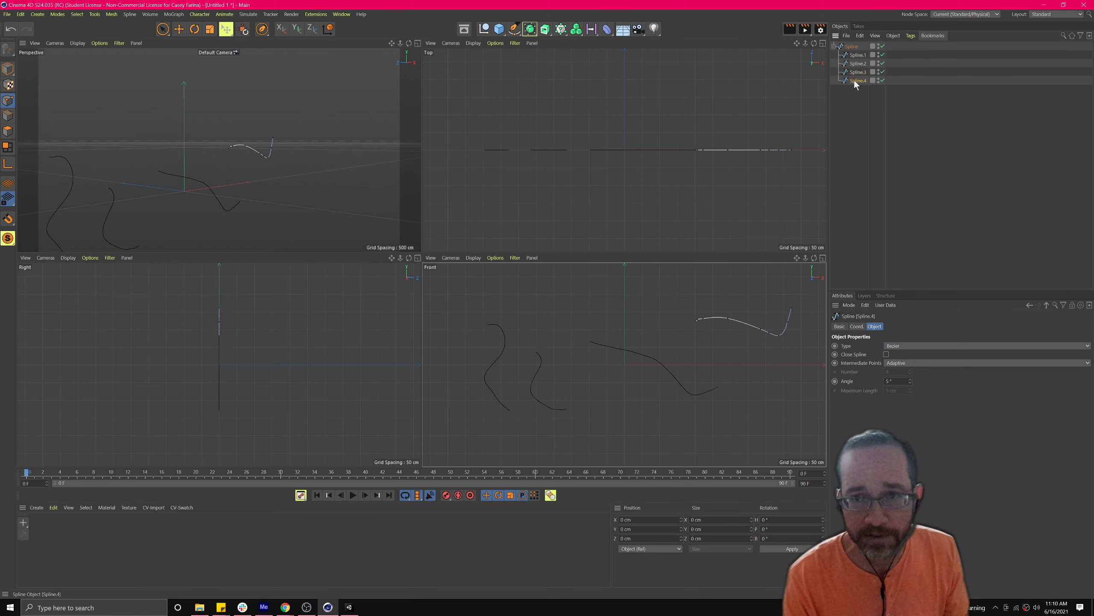
{"action": "left_click", "coordinate": [858, 55]}
{"action": "left_click", "coordinate": [858, 72]}
{"action": "left_click", "coordinate": [854, 80]}
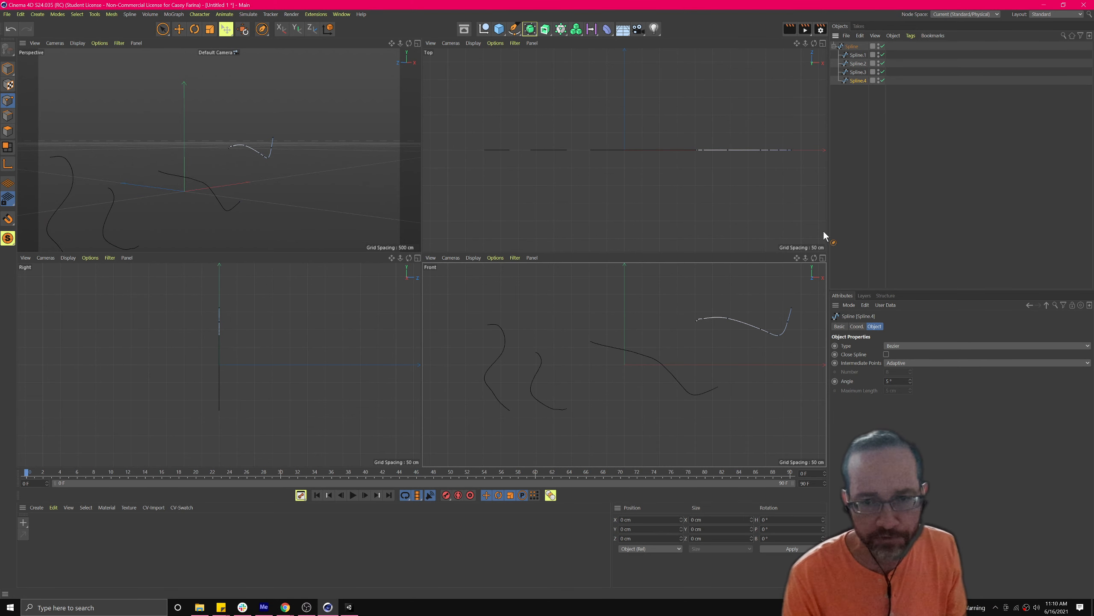
{"action": "left_click", "coordinate": [851, 47]}
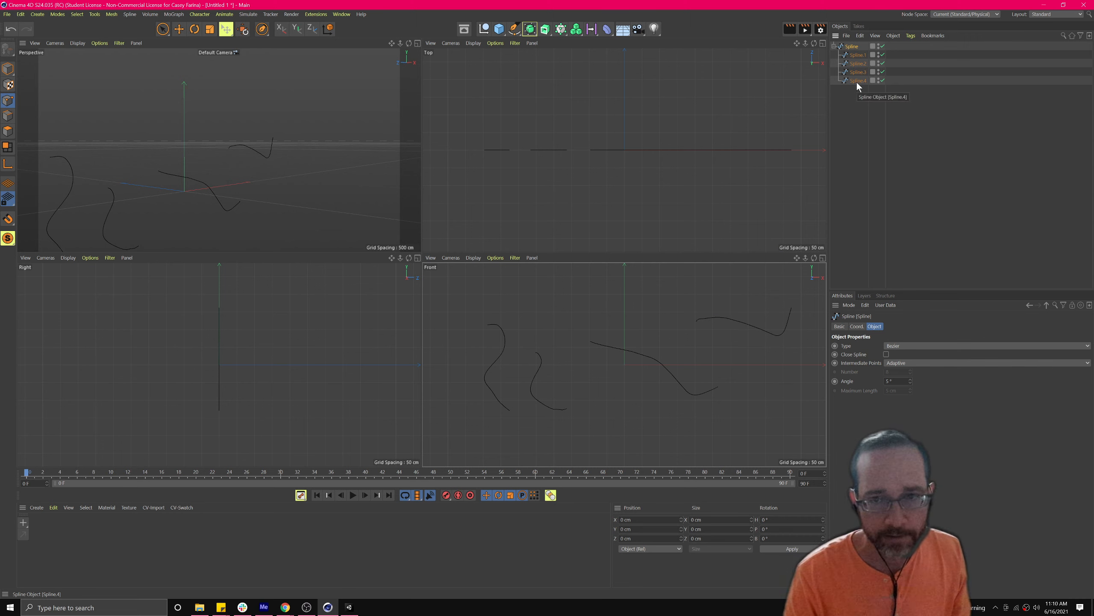
Step: Select the four child splines under the parent Spline and delete them
{"action": "left_click_drag", "start_coordinate": [861, 98], "coordinate": [852, 58]}
{"action": "key", "text": "Delete"}
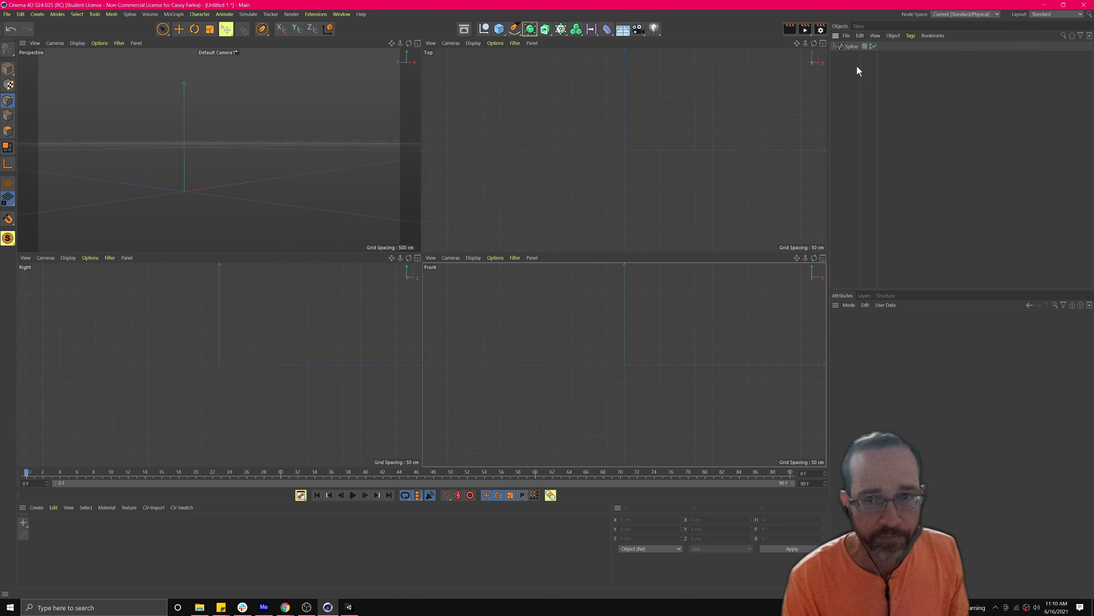
{"action": "left_click", "coordinate": [544, 31]}
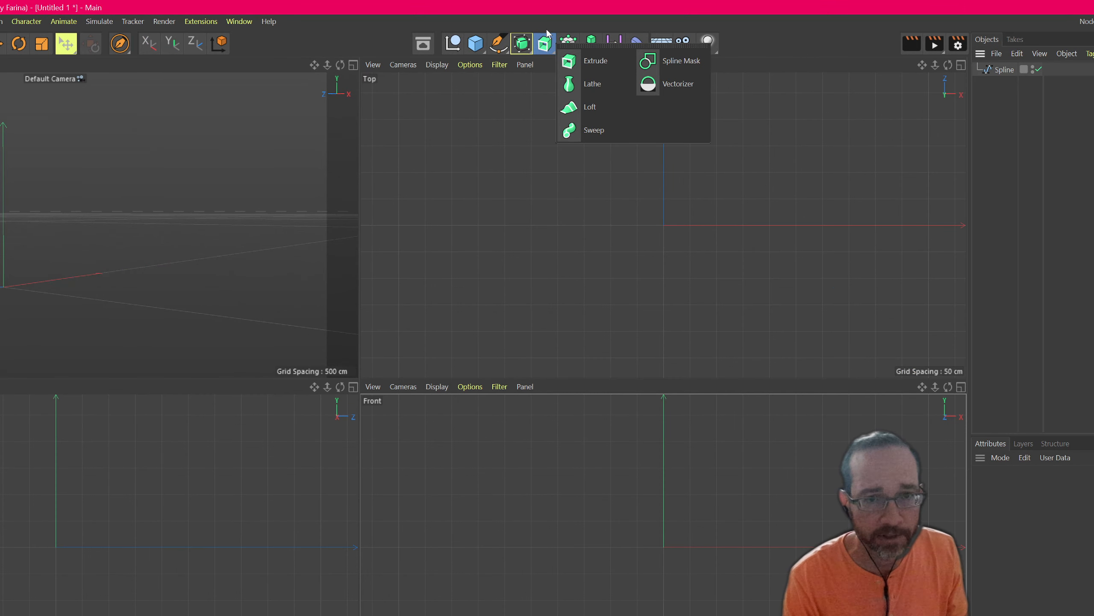
{"action": "left_click", "coordinate": [546, 44]}
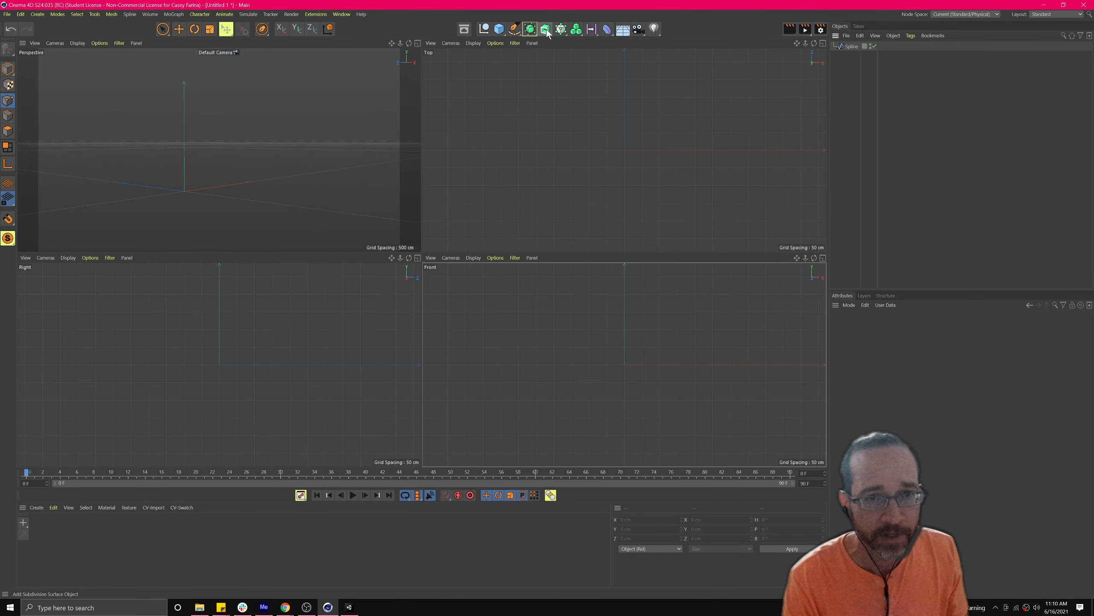
{"action": "left_click", "coordinate": [514, 29]}
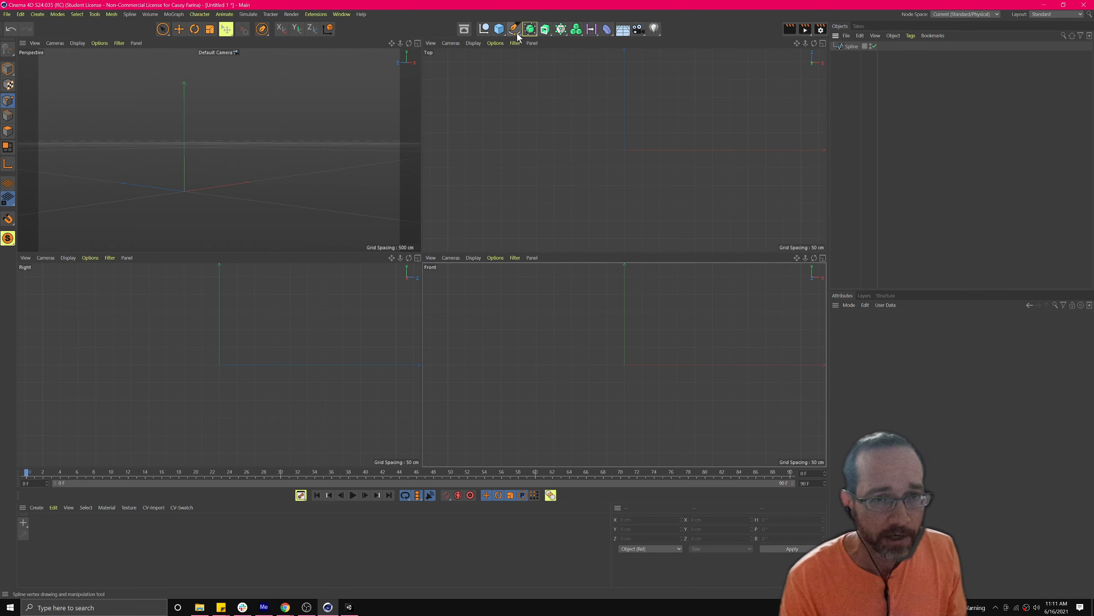
{"action": "left_click", "coordinate": [549, 30]}
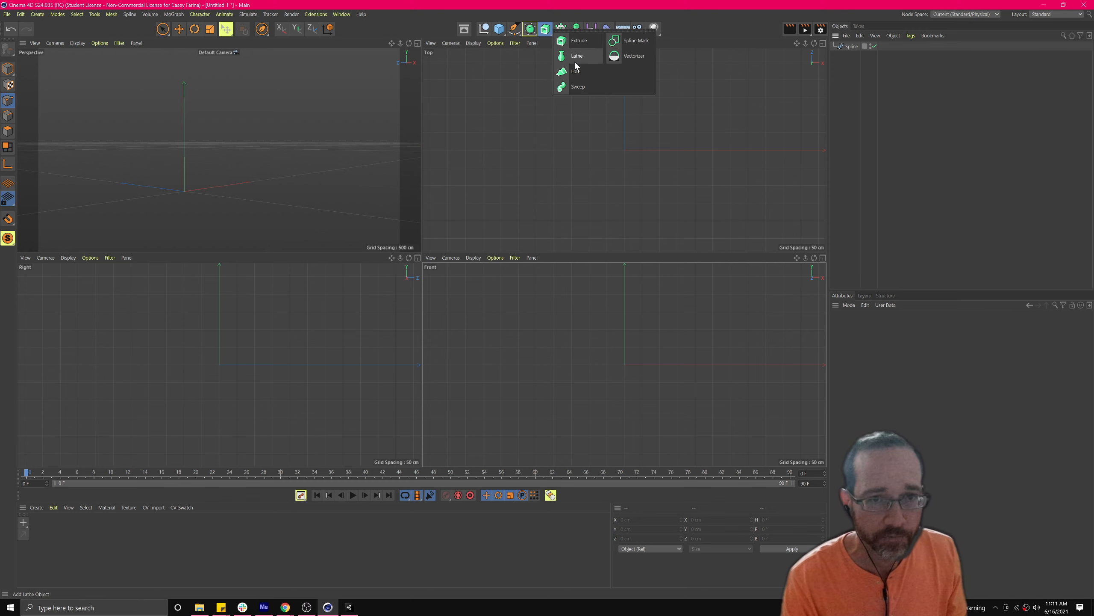
Step: Sketch a wavy open curve in the Front view with the Sketch tool
{"action": "left_click", "coordinate": [516, 31]}
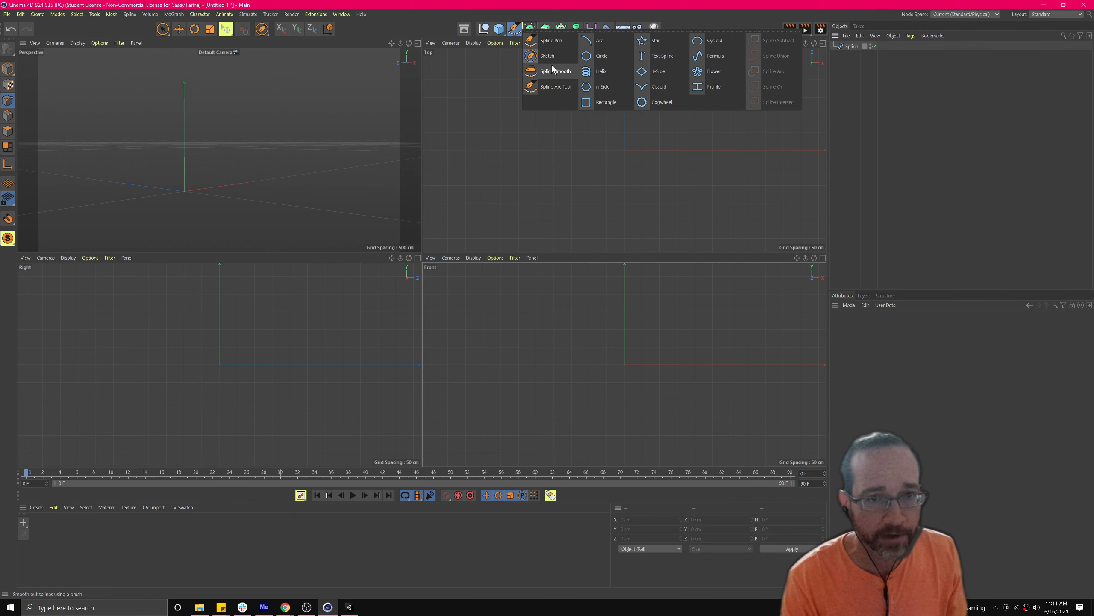
{"action": "left_click", "coordinate": [549, 57]}
{"action": "left_click_drag", "start_coordinate": [581, 315], "coordinate": [469, 367]}
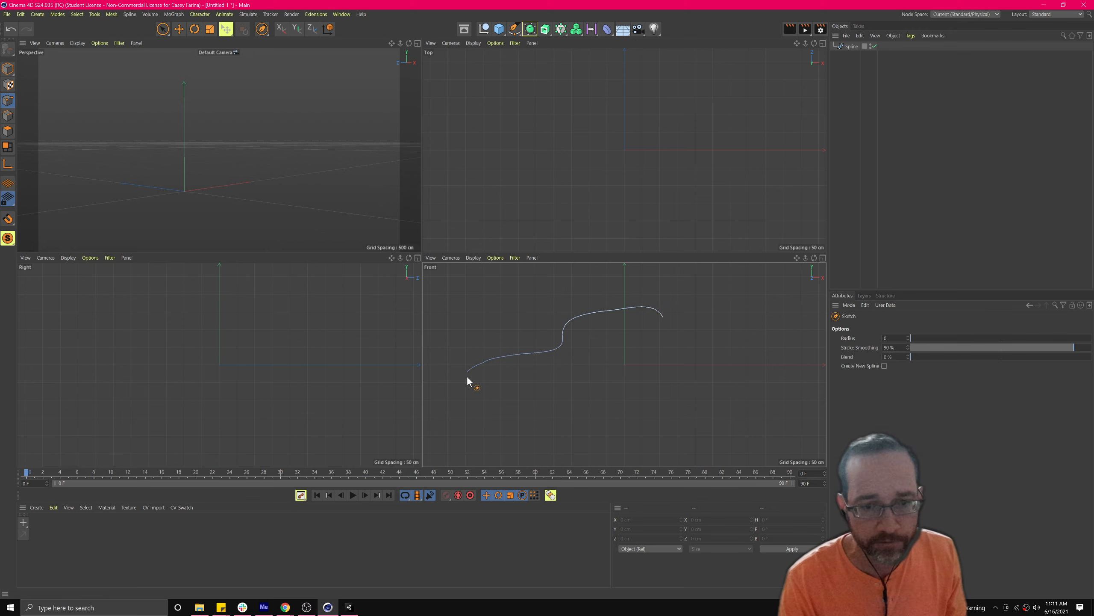
Step: Sketch a nearly closed wavy outline in the Front view and nest it under a new Extrude generator, deleting the other spline
{"action": "left_click_drag", "start_coordinate": [659, 325], "coordinate": [659, 326]}
{"action": "left_click_drag", "start_coordinate": [543, 32], "coordinate": [568, 40]}
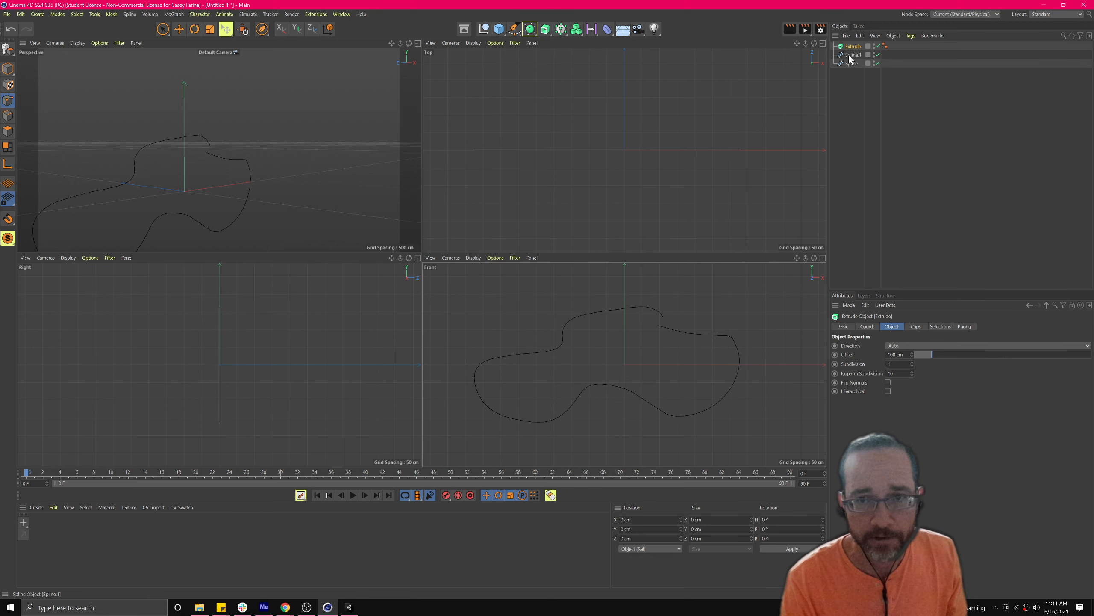
{"action": "left_click_drag", "start_coordinate": [849, 62], "coordinate": [855, 47]}
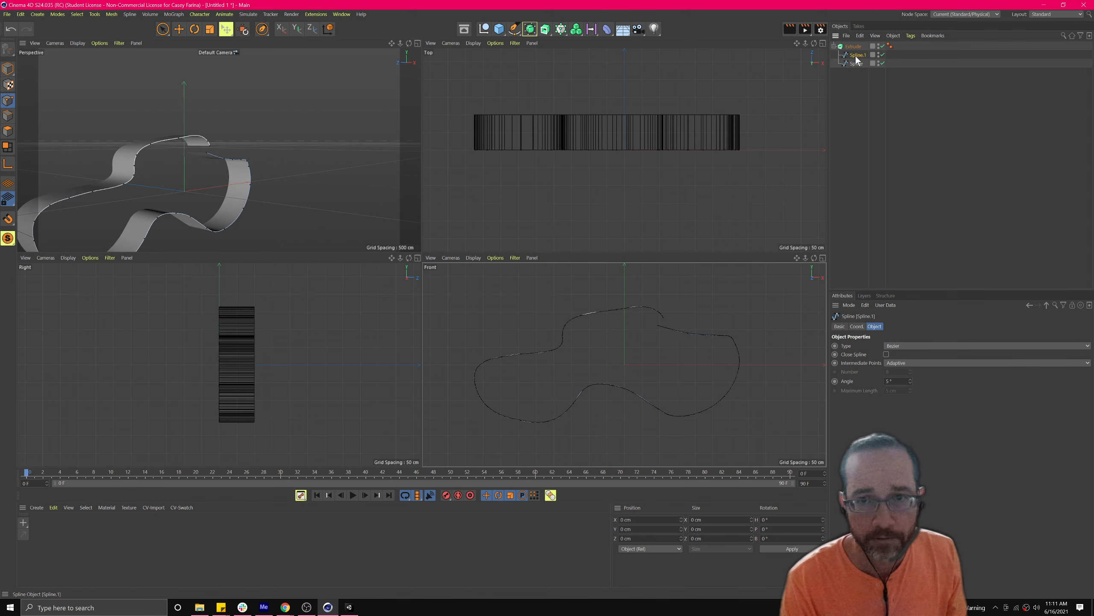
{"action": "left_click", "coordinate": [855, 63]}
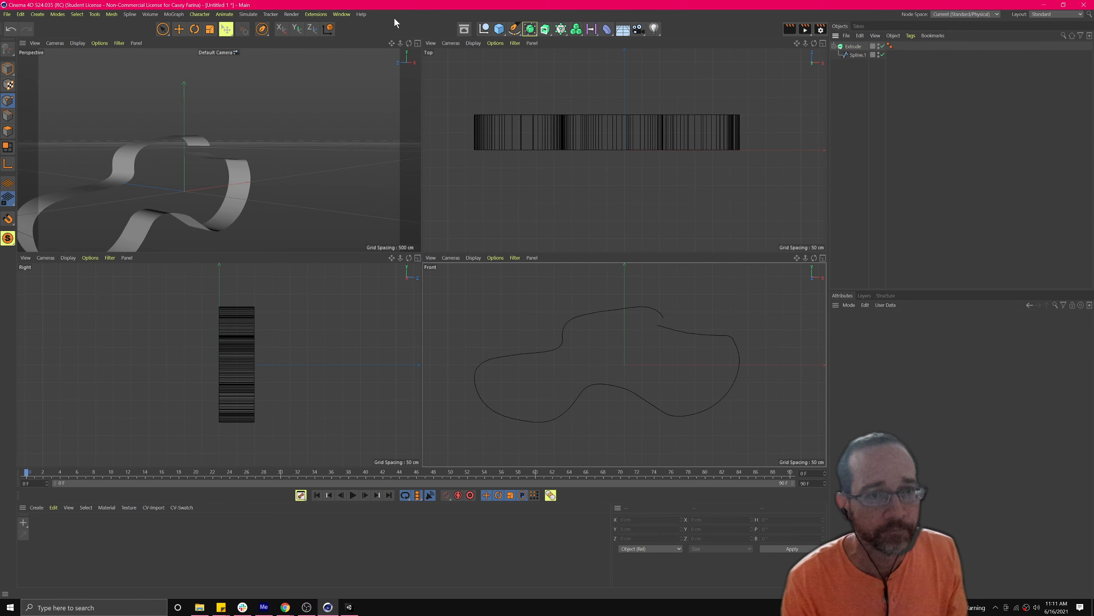
Step: Maximize the Perspective view and enable Close Spline on the spline under the Extrude
{"action": "left_click", "coordinate": [418, 43]}
{"action": "left_click_drag", "start_coordinate": [569, 251], "coordinate": [475, 209], "text": "alt"}
{"action": "left_click", "coordinate": [856, 55]}
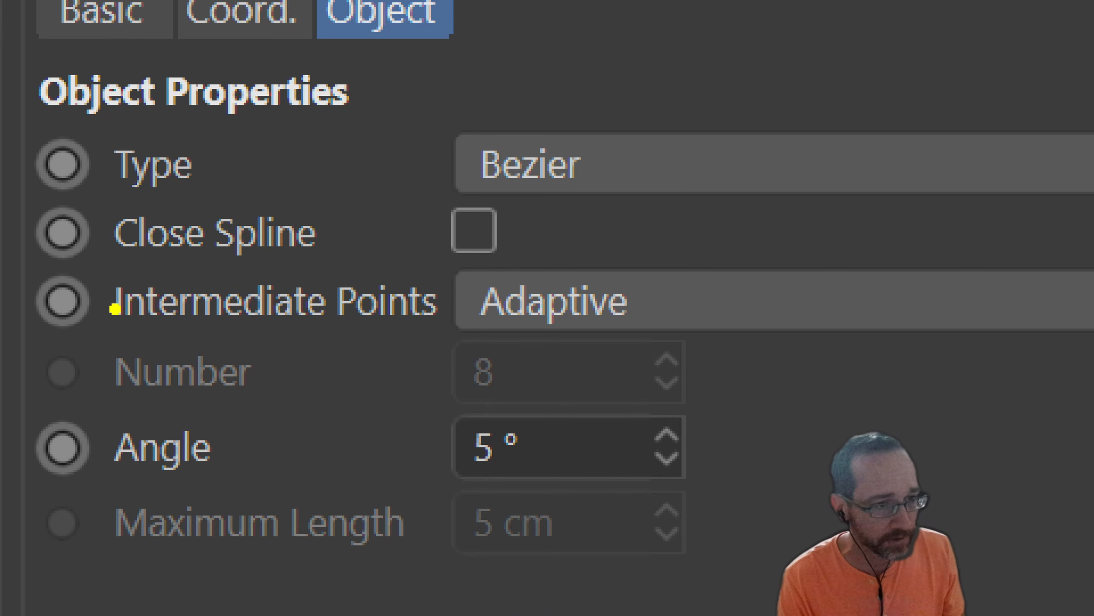
{"action": "left_click_drag", "start_coordinate": [142, 278], "coordinate": [637, 288]}
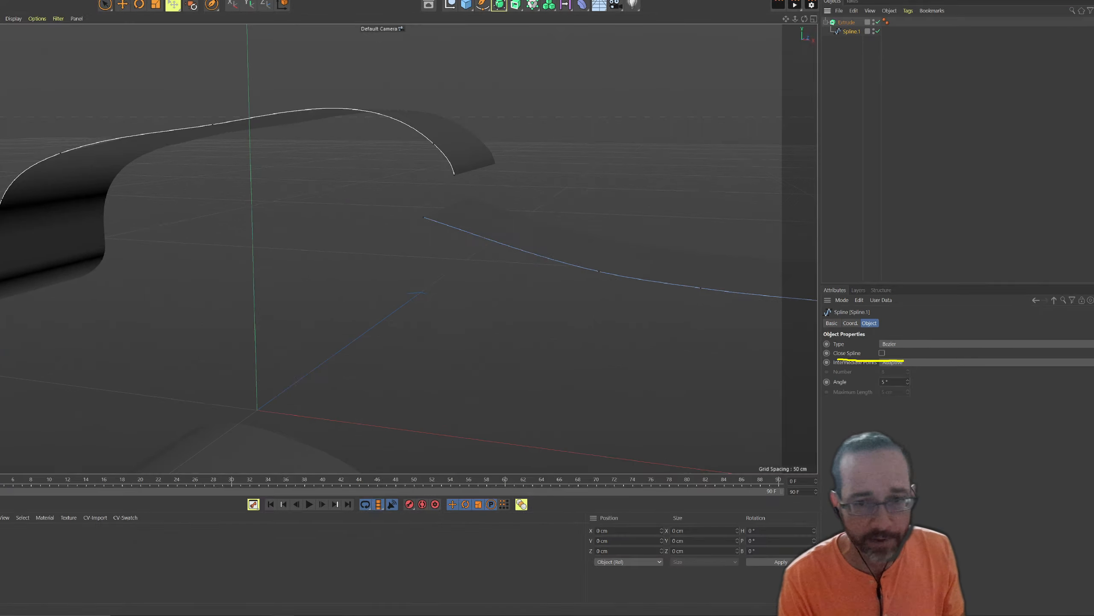
{"action": "left_click", "coordinate": [886, 354]}
Step: Examine the closed extrusion and temporarily disable the Extrude to inspect the spline's color direction
{"action": "scroll", "coordinate": [287, 292], "scroll_direction": "down", "scroll_amount": 5}
{"action": "left_click_drag", "start_coordinate": [267, 311], "coordinate": [237, 313], "text": "alt"}
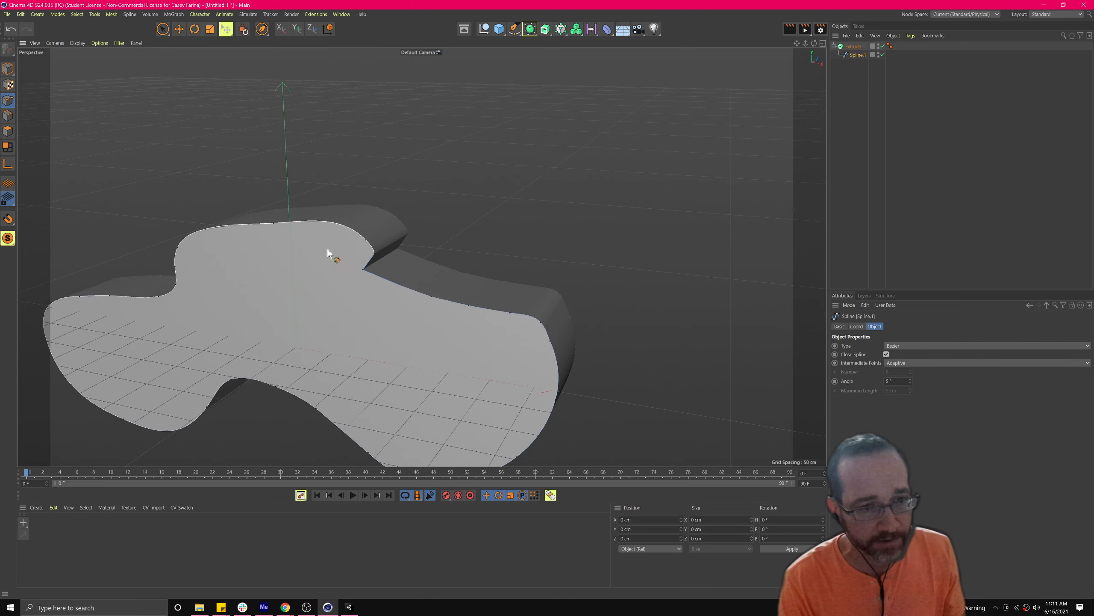
{"action": "left_click_drag", "start_coordinate": [426, 235], "coordinate": [360, 258], "text": "alt"}
{"action": "left_click", "coordinate": [882, 46]}
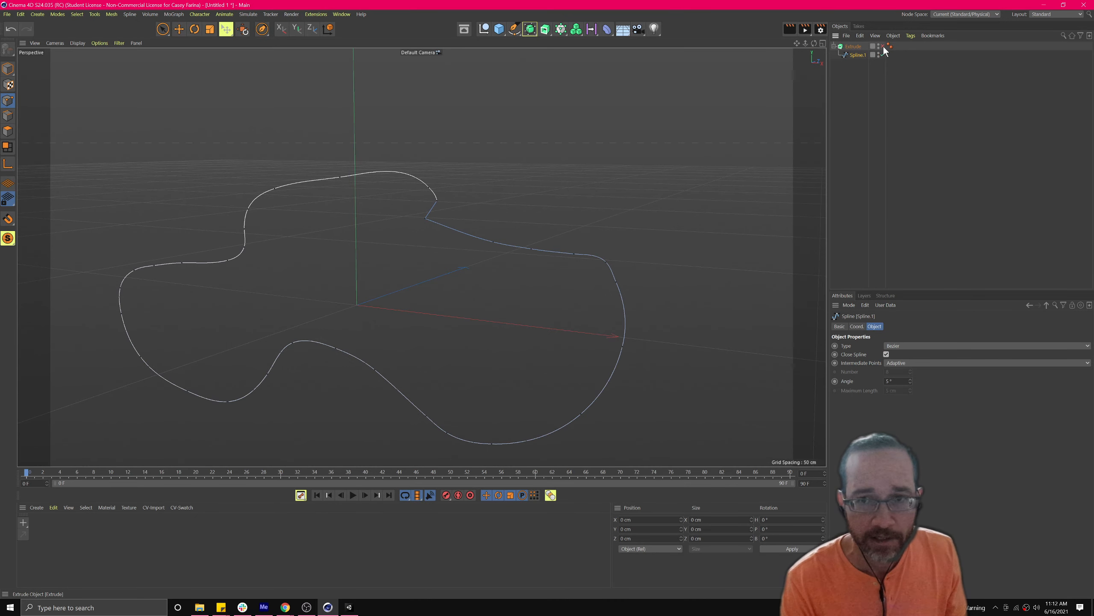
{"action": "left_click", "coordinate": [884, 46]}
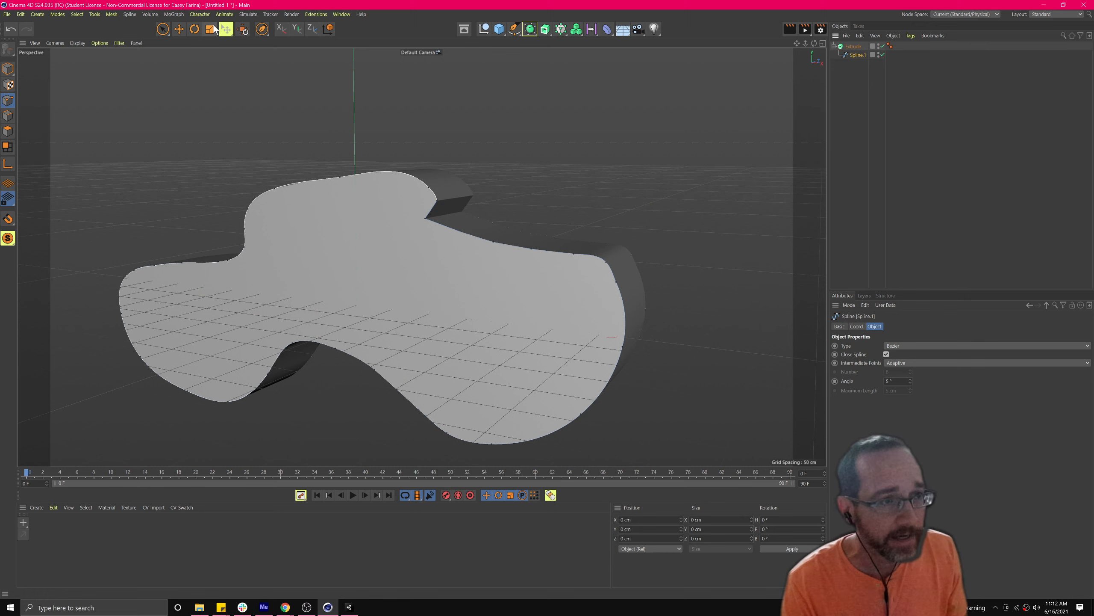
Step: Select a point on the steep upper-left part of the outline with Live Selection and set it as the spline's first point
{"action": "left_click", "coordinate": [163, 29]}
{"action": "left_click", "coordinate": [247, 209]}
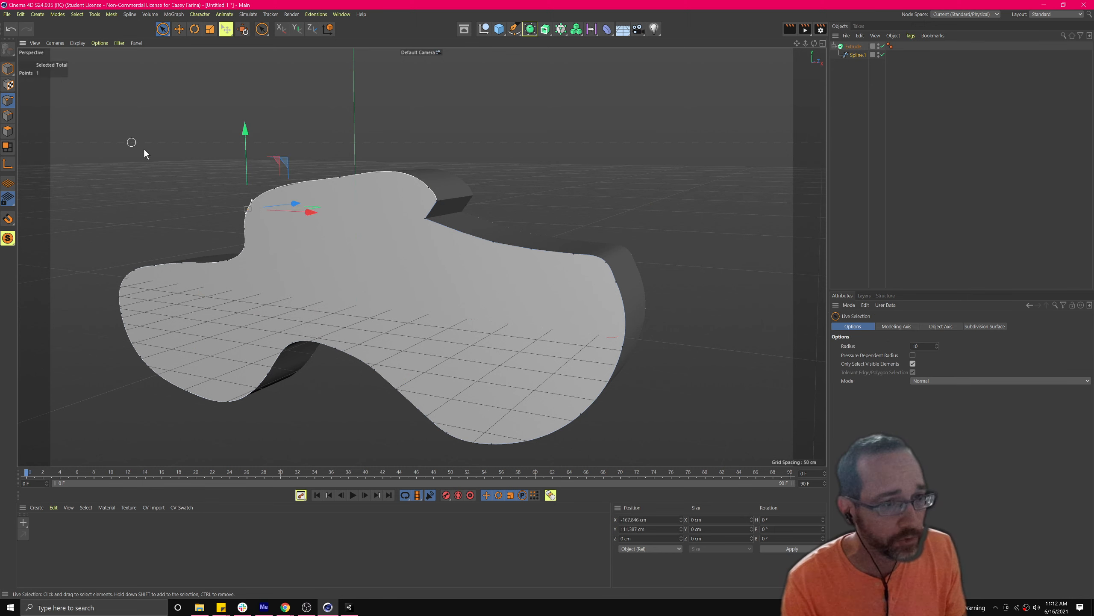
{"action": "left_click", "coordinate": [244, 227]}
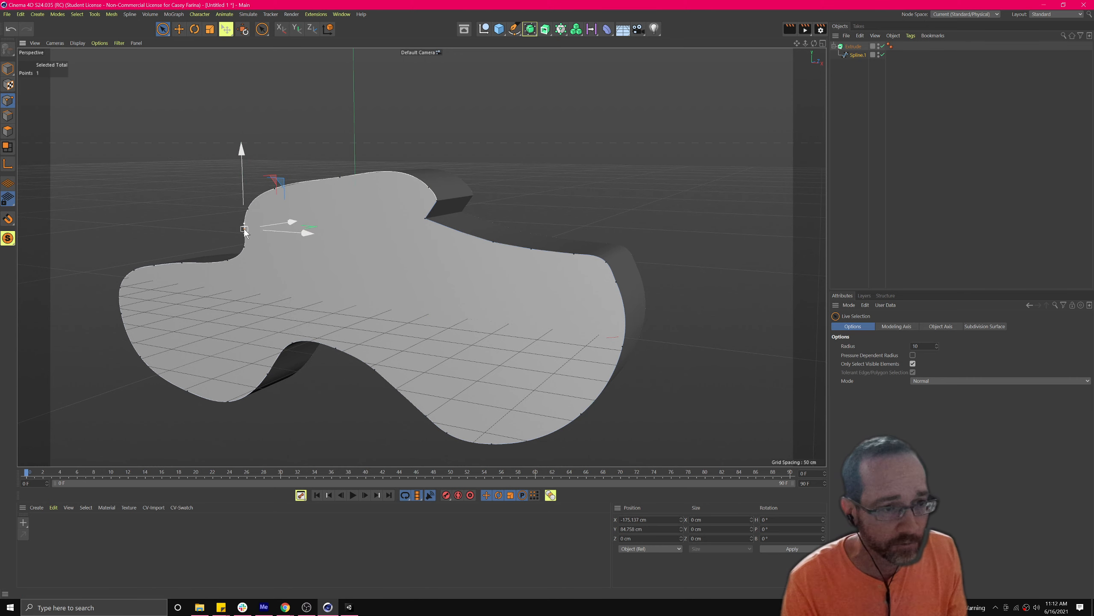
{"action": "right_click", "coordinate": [244, 229]}
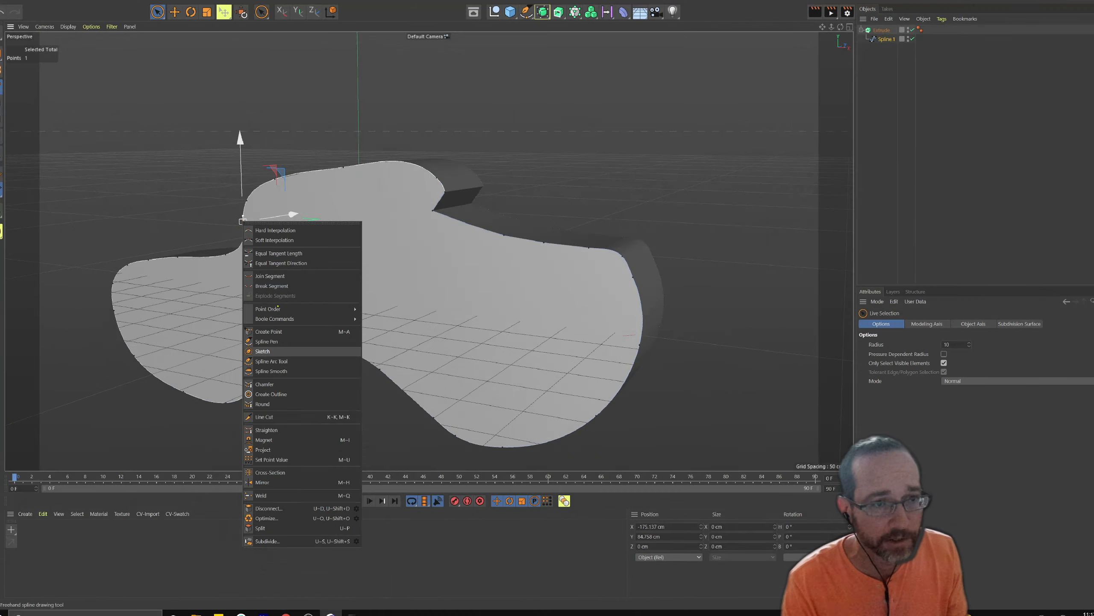
{"action": "key", "text": "Escape"}
{"action": "right_click", "coordinate": [244, 227]}
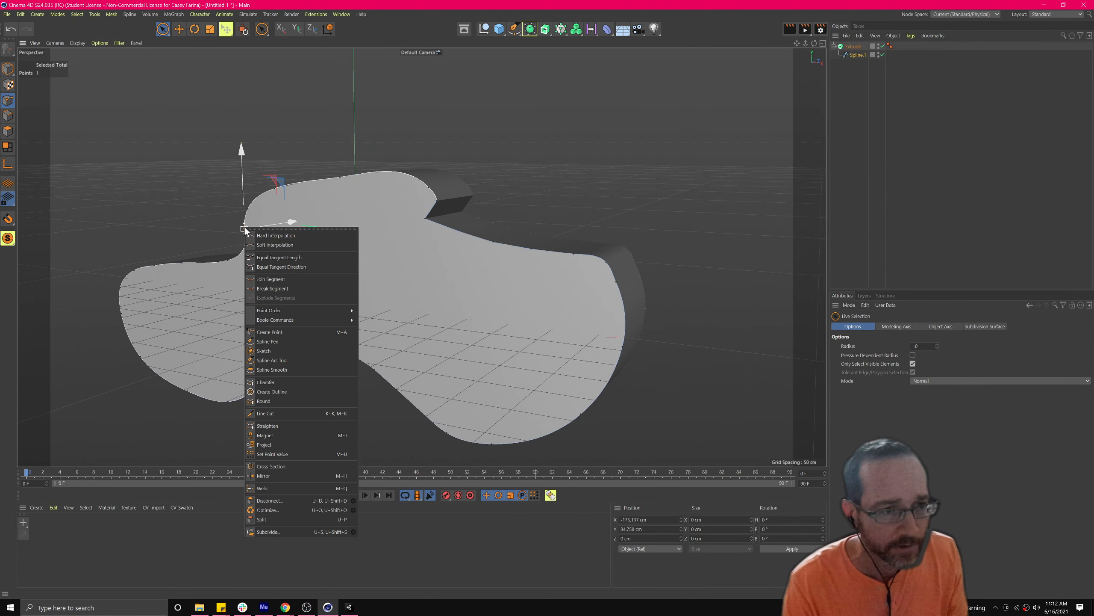
{"action": "mouse_move", "coordinate": [269, 313]}
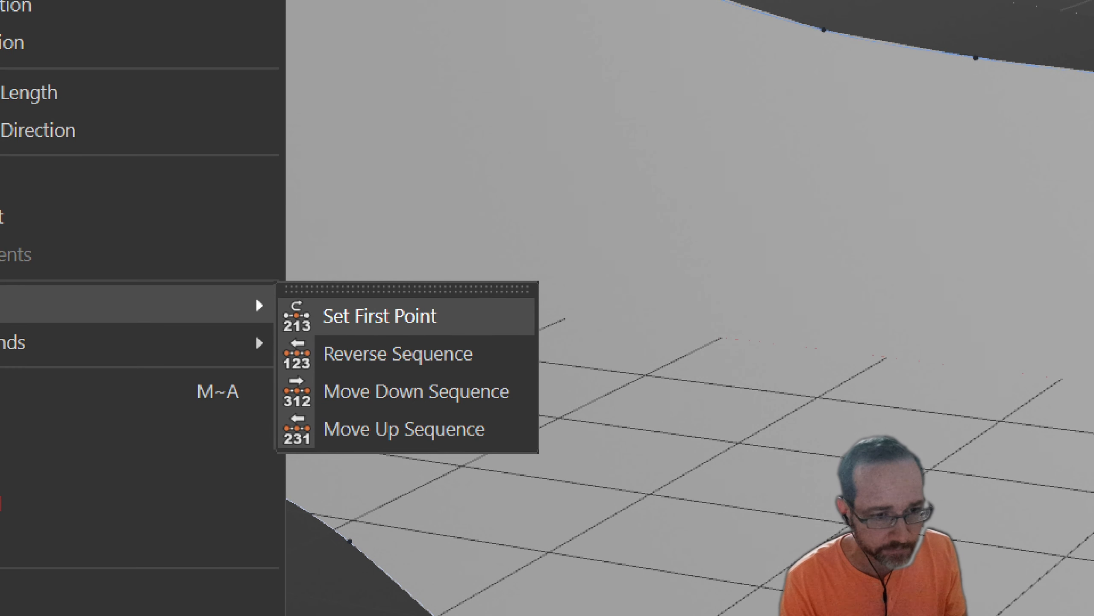
{"action": "left_click", "coordinate": [379, 316]}
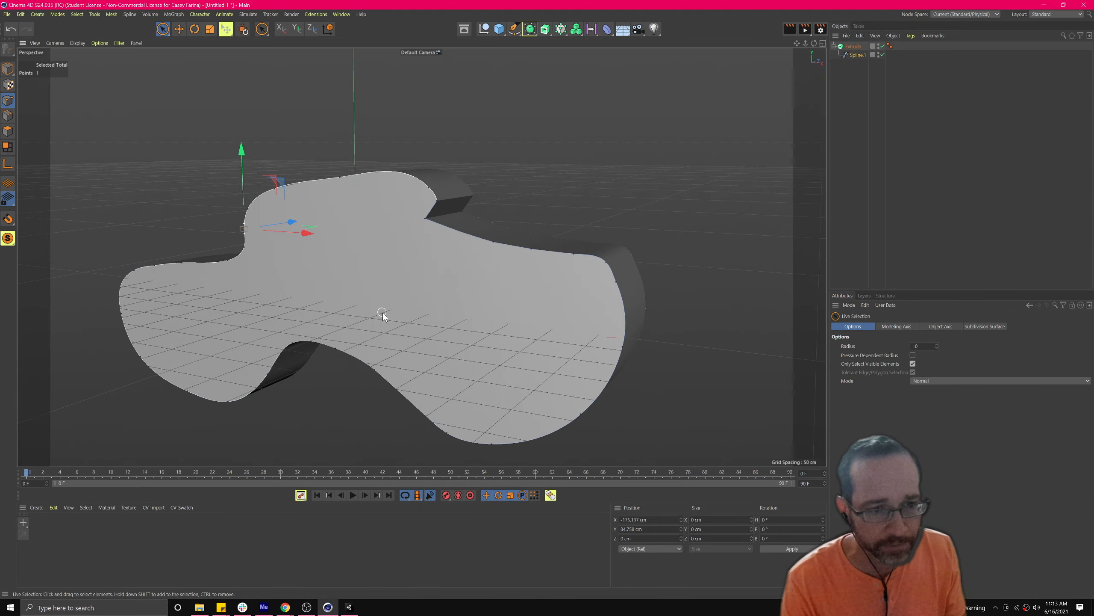
Step: Reverse the point sequence of the spline
{"action": "right_click", "coordinate": [246, 227]}
{"action": "mouse_move", "coordinate": [286, 311]}
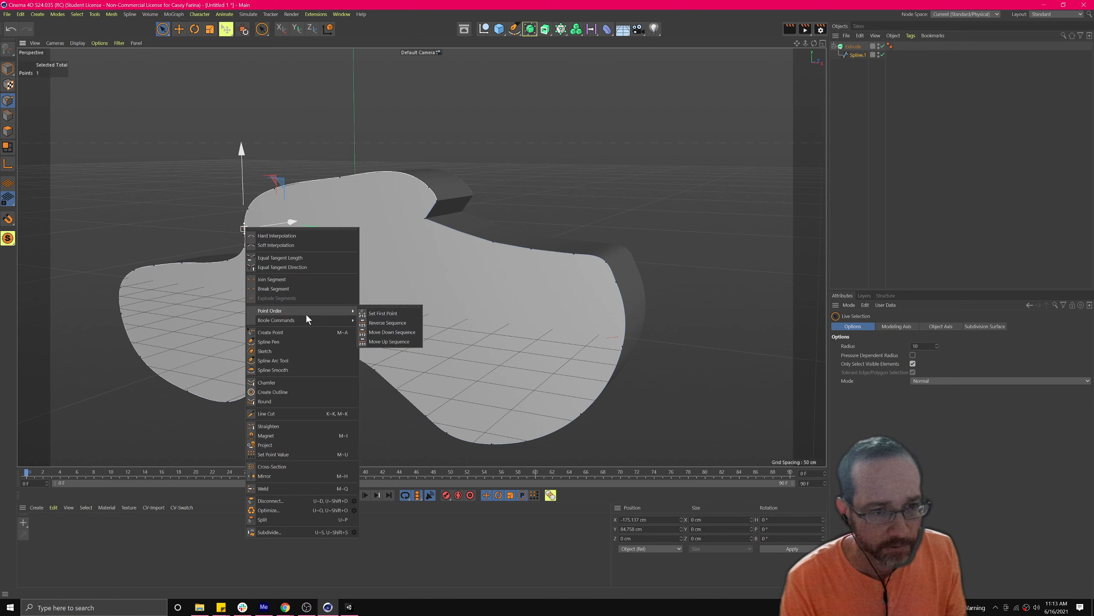
{"action": "left_click", "coordinate": [364, 322]}
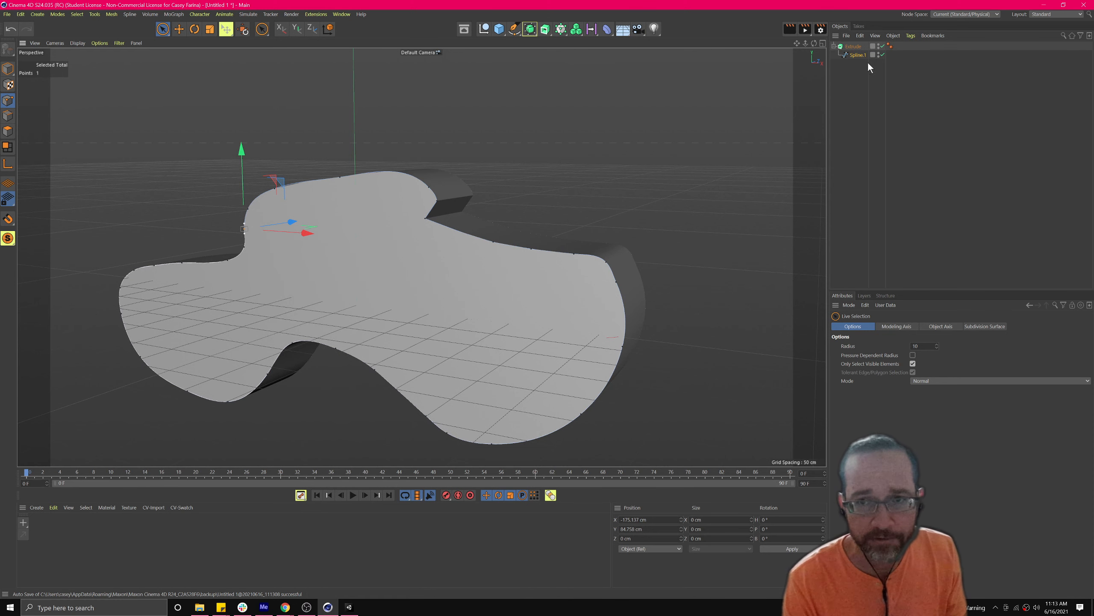
Step: Temporarily disable the Extrude to examine the spline's point direction and the notch point, and re-enable it with the Extrude selected
{"action": "left_click", "coordinate": [881, 46]}
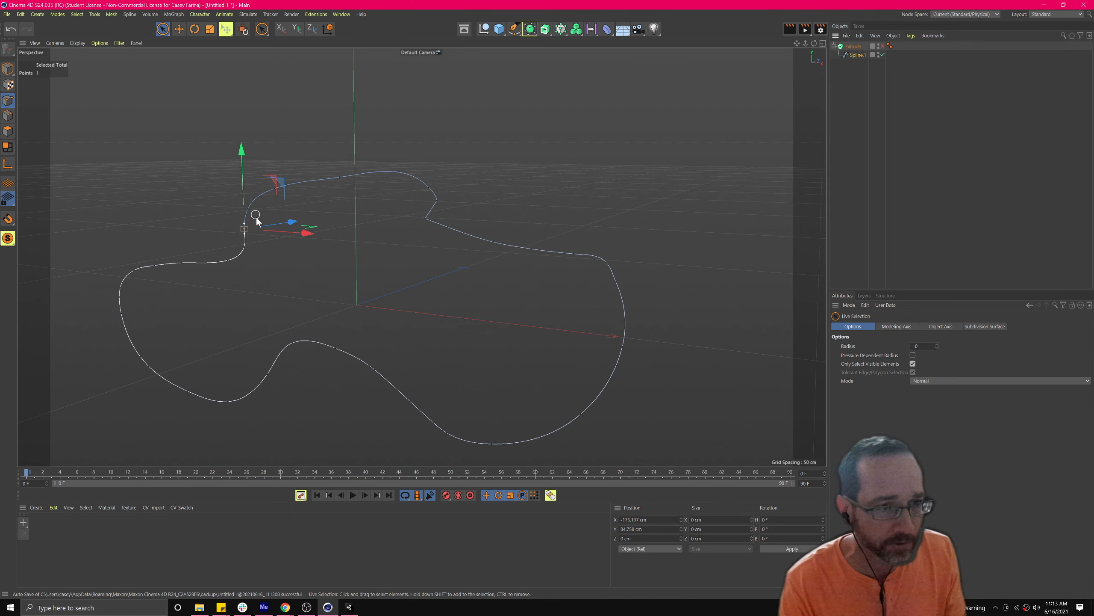
{"action": "left_click", "coordinate": [425, 218]}
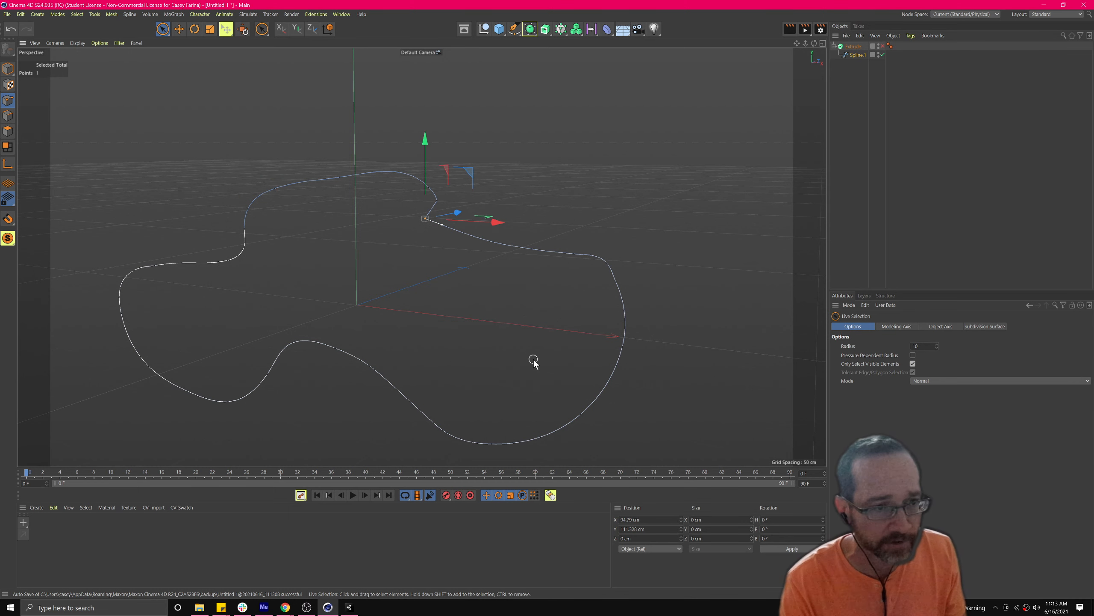
{"action": "mouse_move", "coordinate": [388, 297]}
{"action": "left_mouse_down", "text": "alt"}
{"action": "mouse_move", "coordinate": [410, 342]}
{"action": "mouse_move", "coordinate": [410, 288]}
{"action": "mouse_move", "coordinate": [505, 257]}
{"action": "mouse_move", "coordinate": [518, 286]}
{"action": "mouse_move", "coordinate": [506, 271]}
{"action": "mouse_move", "coordinate": [473, 288]}
{"action": "left_mouse_up", "text": "alt"}
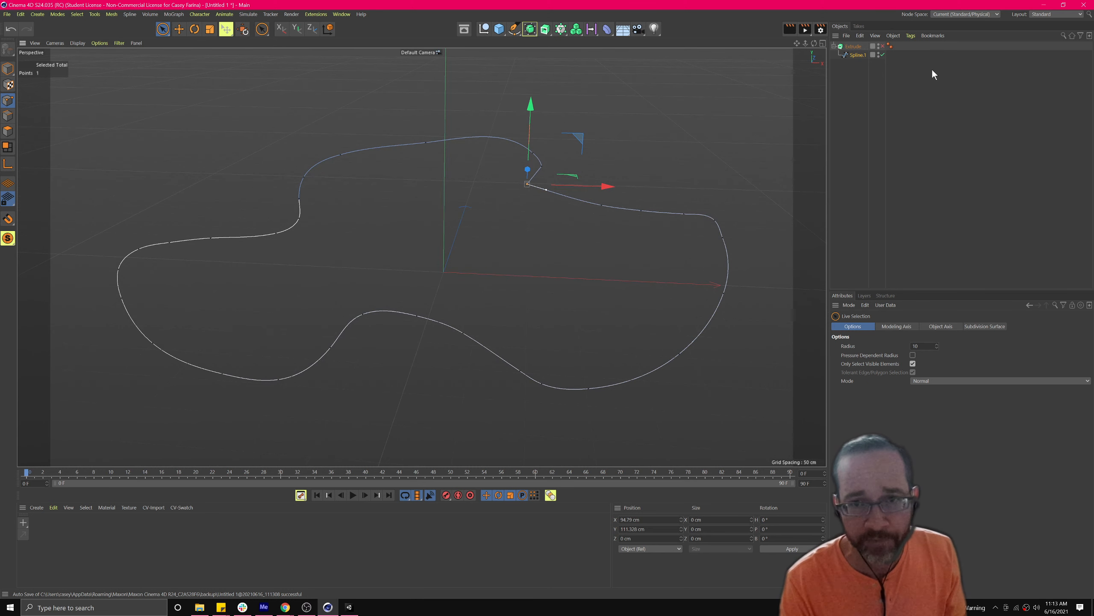
{"action": "left_click", "coordinate": [850, 47]}
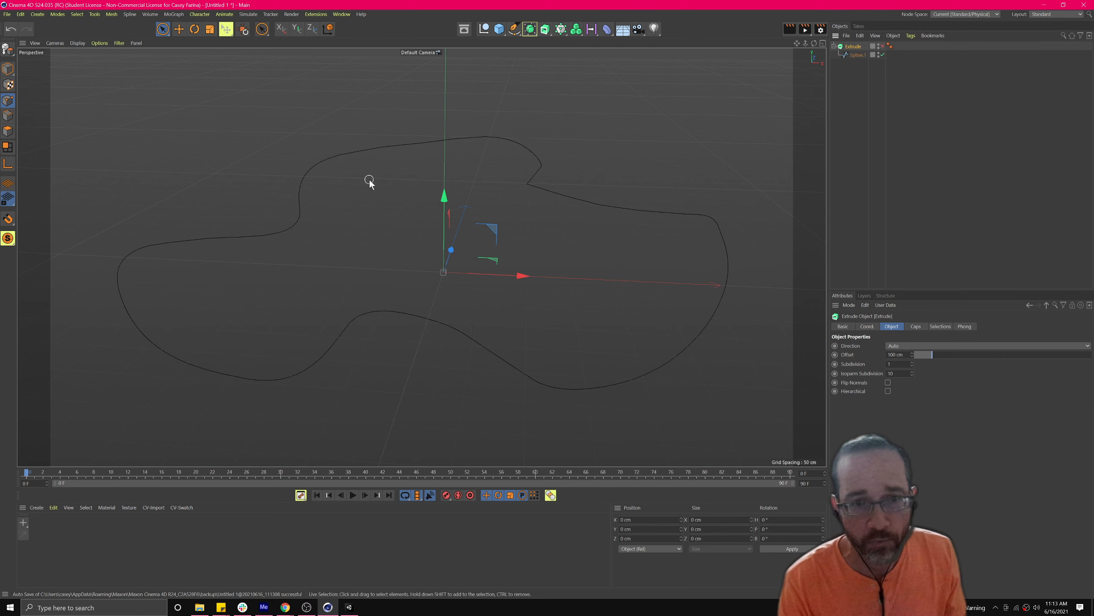
{"action": "mouse_move", "coordinate": [422, 267]}
{"action": "left_mouse_down", "text": "alt"}
{"action": "mouse_move", "coordinate": [400, 258]}
{"action": "mouse_move", "coordinate": [500, 269]}
{"action": "mouse_move", "coordinate": [363, 252]}
{"action": "left_mouse_up", "text": "alt"}
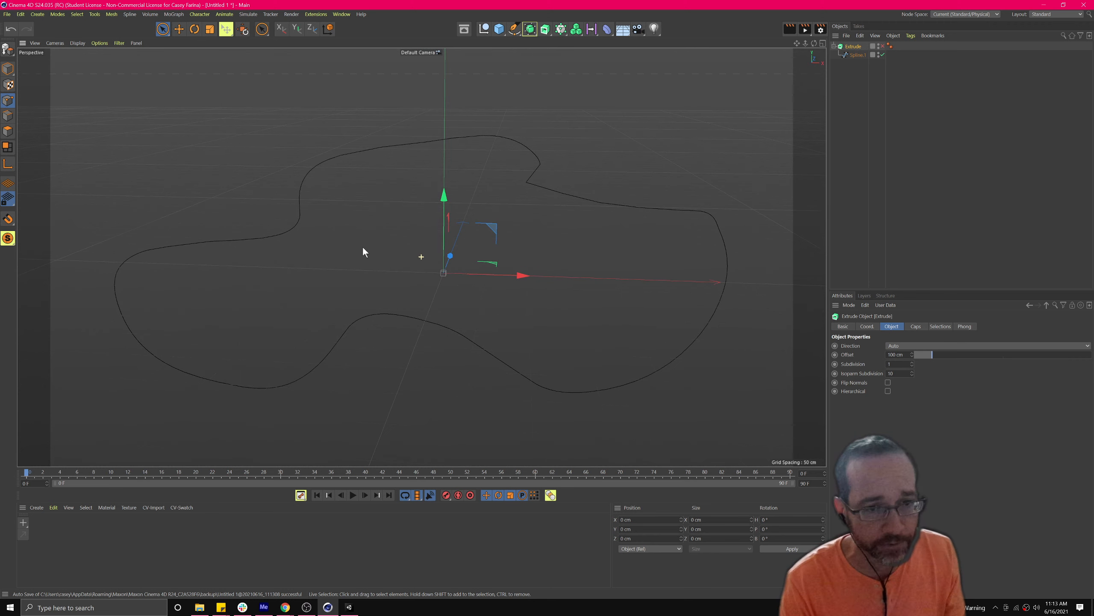
{"action": "left_click", "coordinate": [882, 46]}
Step: Switch the Perspective view to shading with lines and examine the polygon edges along the extrusion's sides
{"action": "left_click_drag", "start_coordinate": [624, 168], "coordinate": [491, 218], "text": "alt"}
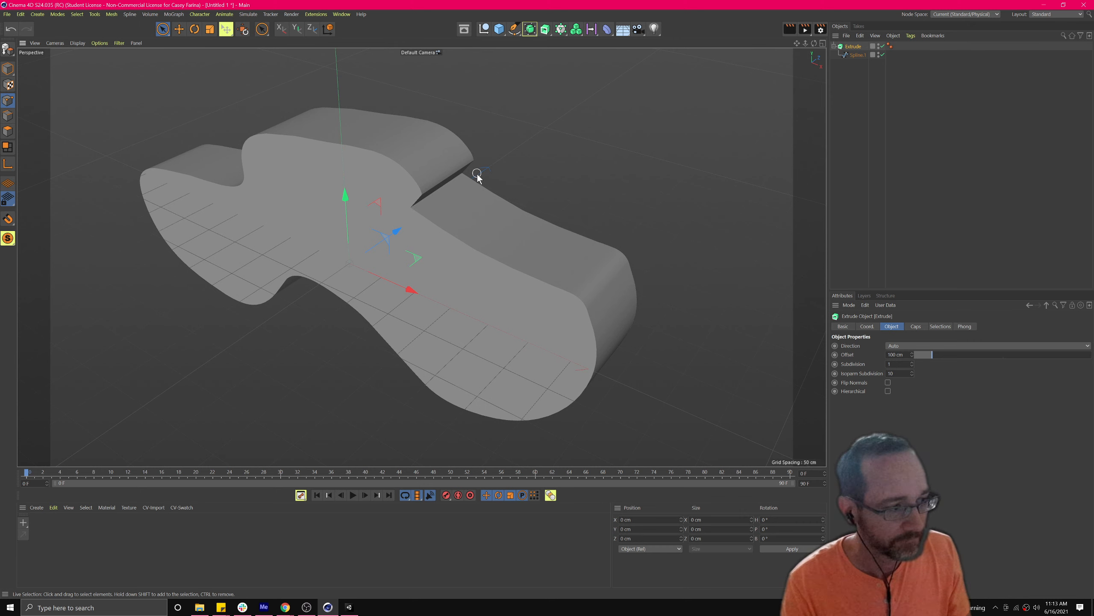
{"action": "key", "text": "n"}
{"action": "key", "text": "b"}
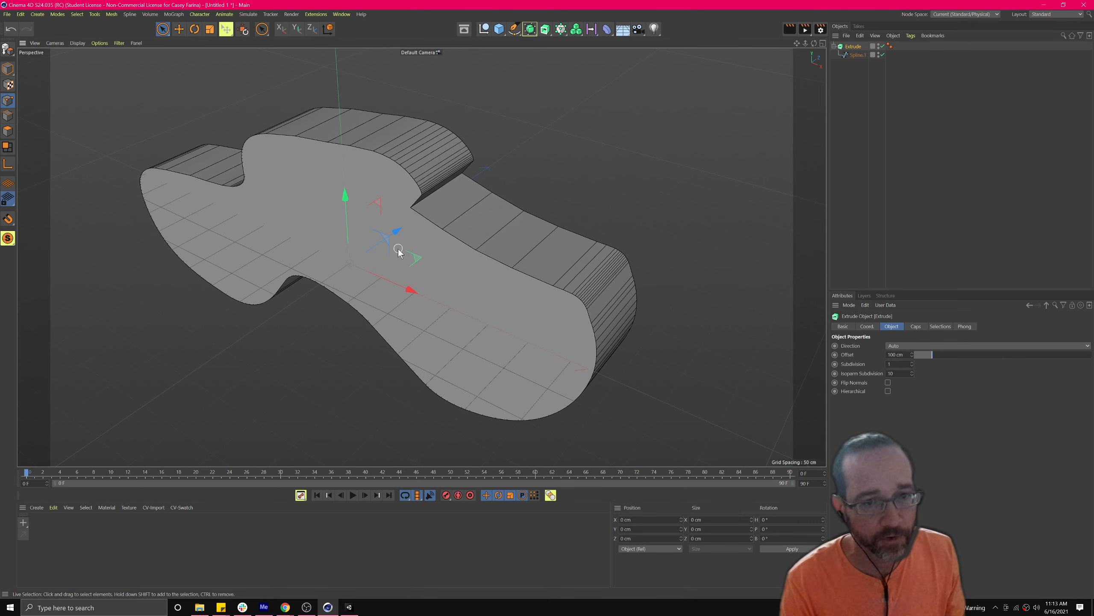
{"action": "left_click_drag", "start_coordinate": [541, 245], "coordinate": [441, 228], "text": "alt"}
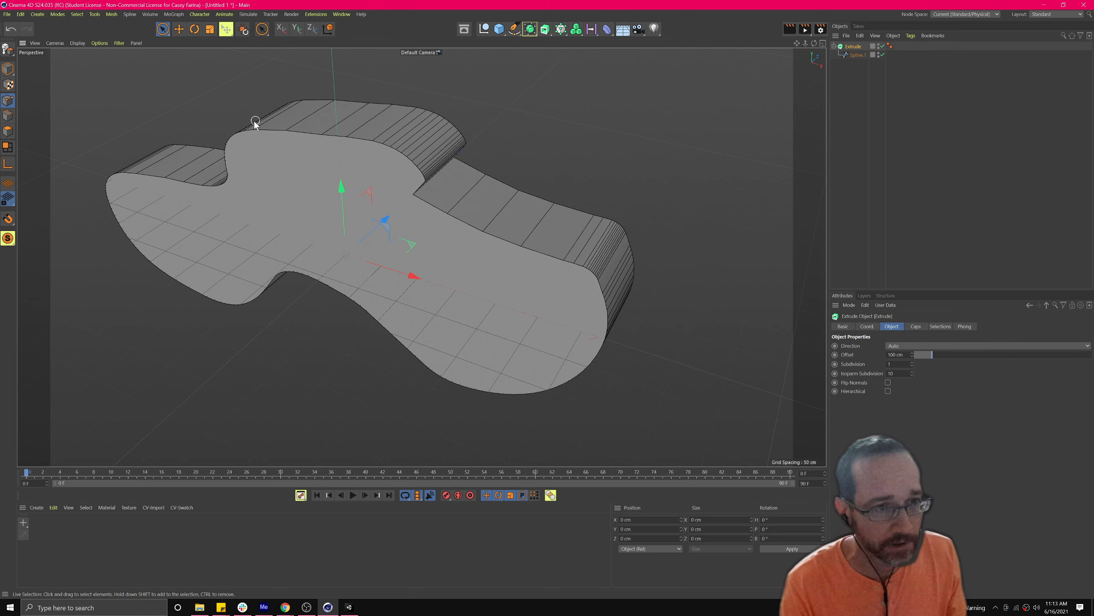
{"action": "mouse_move", "coordinate": [410, 132]}
{"action": "left_mouse_down", "text": "alt"}
{"action": "mouse_move", "coordinate": [314, 142]}
{"action": "mouse_move", "coordinate": [289, 83]}
{"action": "mouse_move", "coordinate": [405, 133]}
{"action": "mouse_move", "coordinate": [392, 149]}
{"action": "mouse_move", "coordinate": [375, 140]}
{"action": "mouse_move", "coordinate": [399, 129]}
{"action": "mouse_move", "coordinate": [401, 145]}
{"action": "left_mouse_up", "text": "alt"}
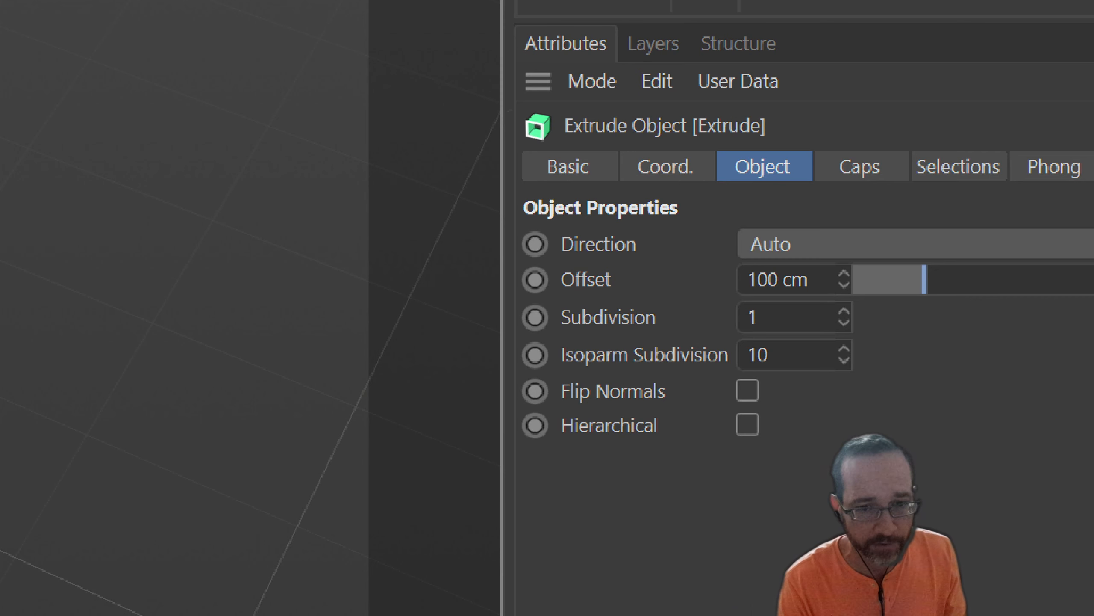
Step: Set the Extrude's Subdivision to 5
{"action": "mouse_move", "coordinate": [935, 380]}
{"action": "left_mouse_down"}
{"action": "mouse_move", "coordinate": [573, 276]}
{"action": "mouse_move", "coordinate": [800, 340]}
{"action": "mouse_move", "coordinate": [825, 370]}
{"action": "left_mouse_up"}
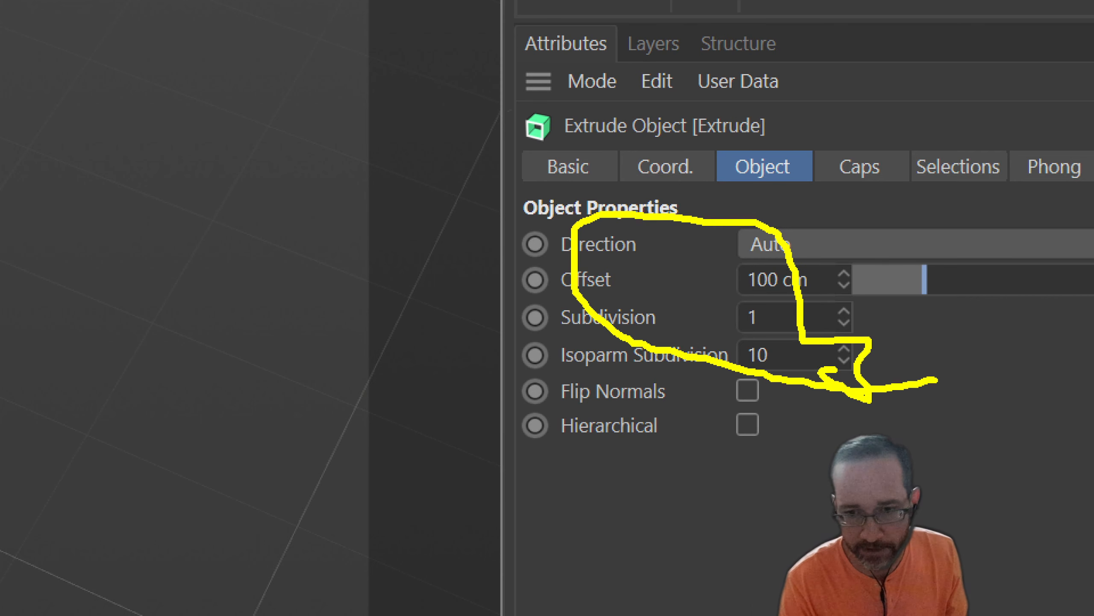
{"action": "key", "text": "Escape"}
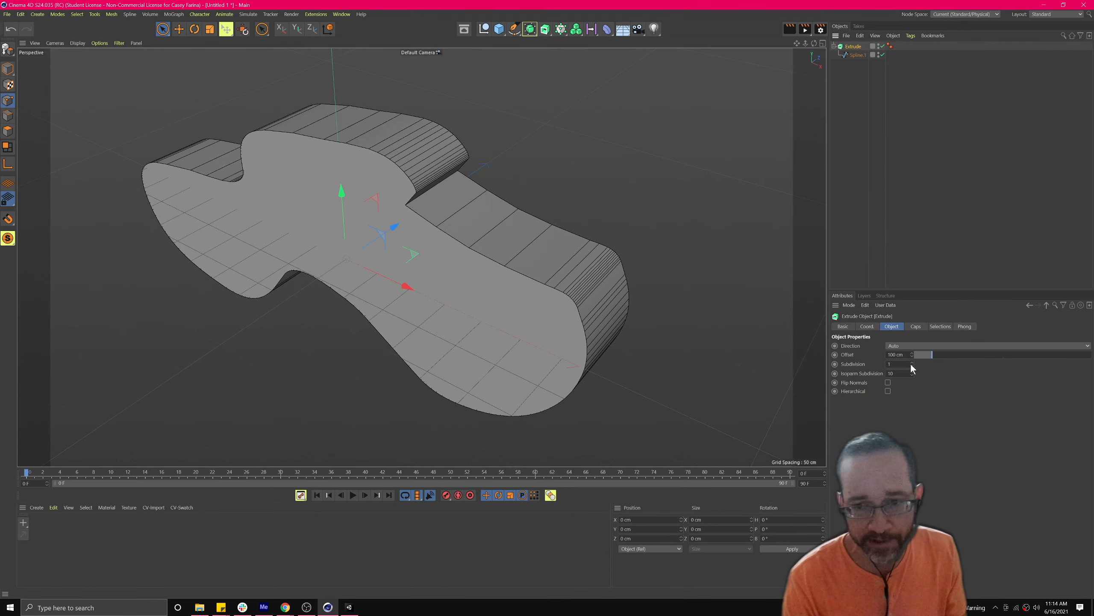
{"action": "left_click", "coordinate": [912, 363]}
{"action": "left_click", "coordinate": [912, 363]}
{"action": "left_click", "coordinate": [911, 363]}
{"action": "left_click", "coordinate": [911, 363]}
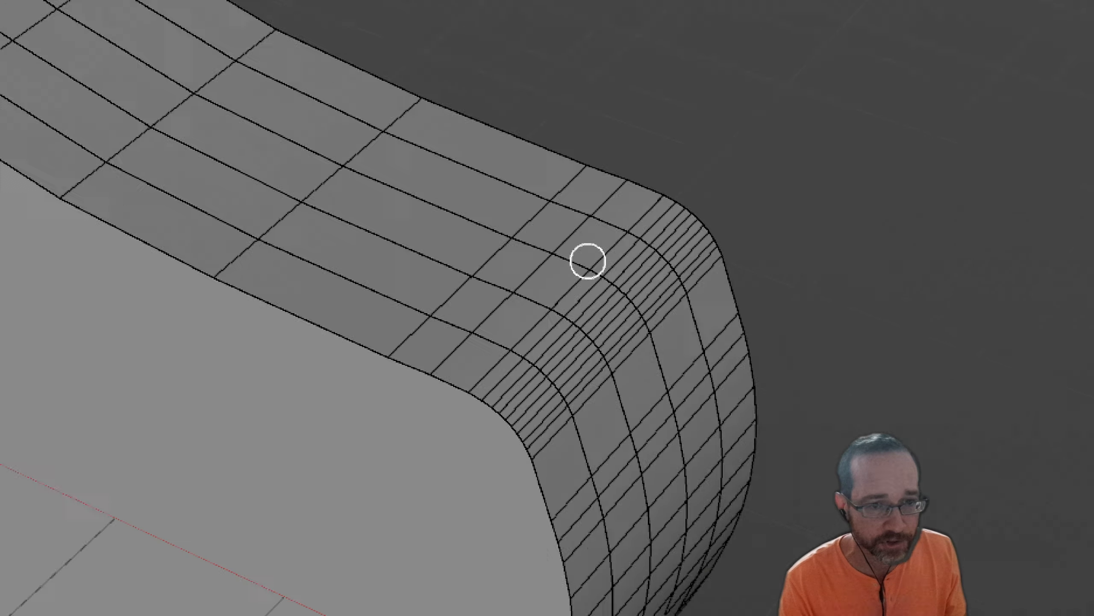
{"action": "left_click", "coordinate": [587, 260]}
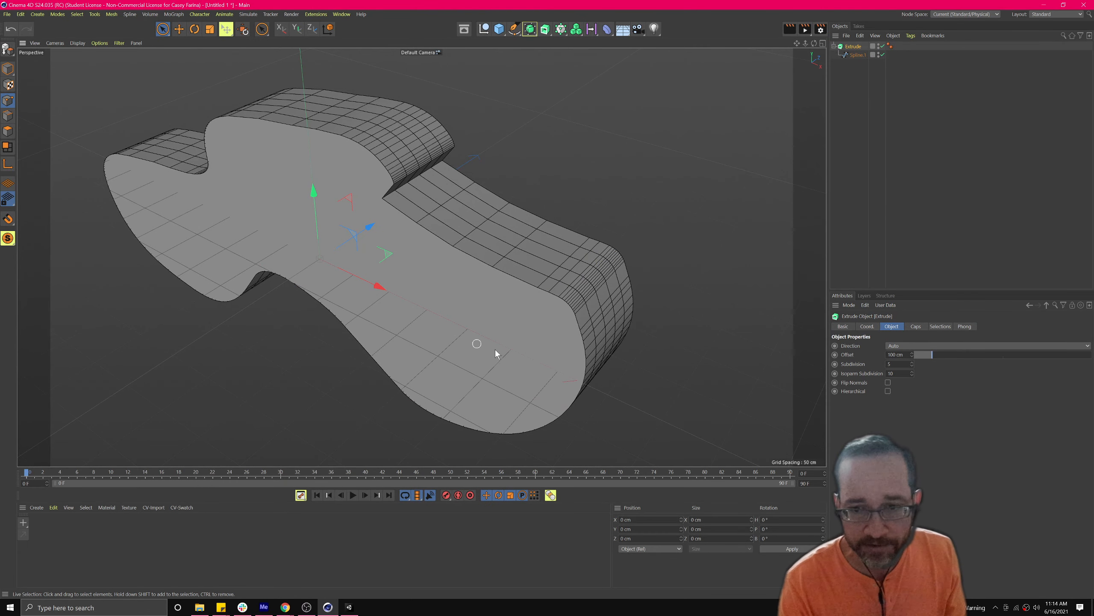
Step: Turn the Extrude's Start Cap and End Cap off and back on to compare the open and capped ends
{"action": "left_click", "coordinate": [915, 329]}
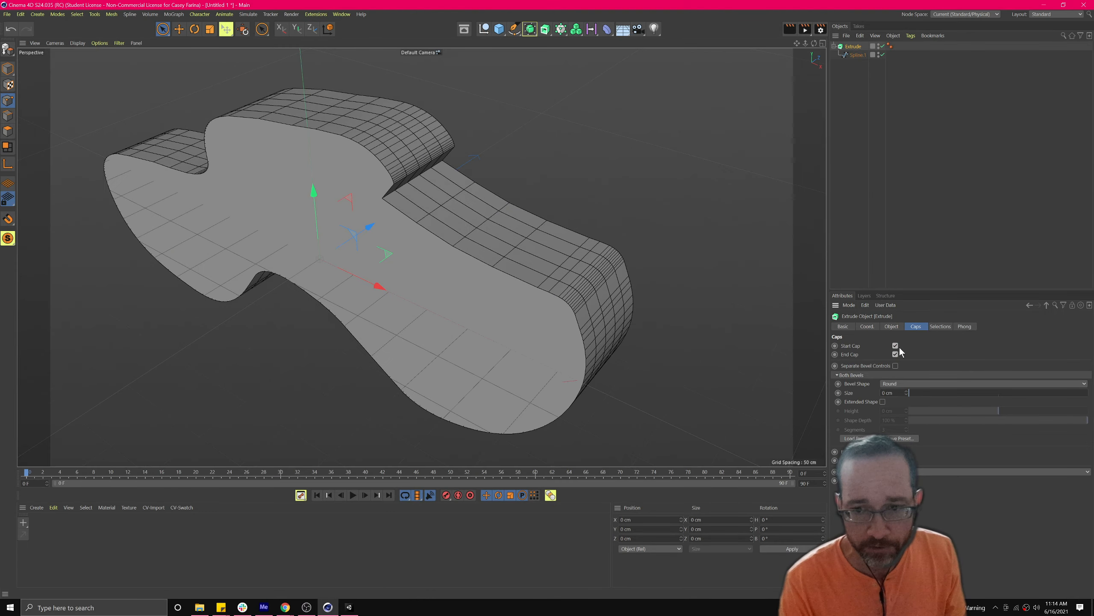
{"action": "left_click", "coordinate": [895, 345]}
{"action": "left_click", "coordinate": [895, 354]}
{"action": "left_click_drag", "start_coordinate": [642, 350], "coordinate": [816, 356], "text": "alt"}
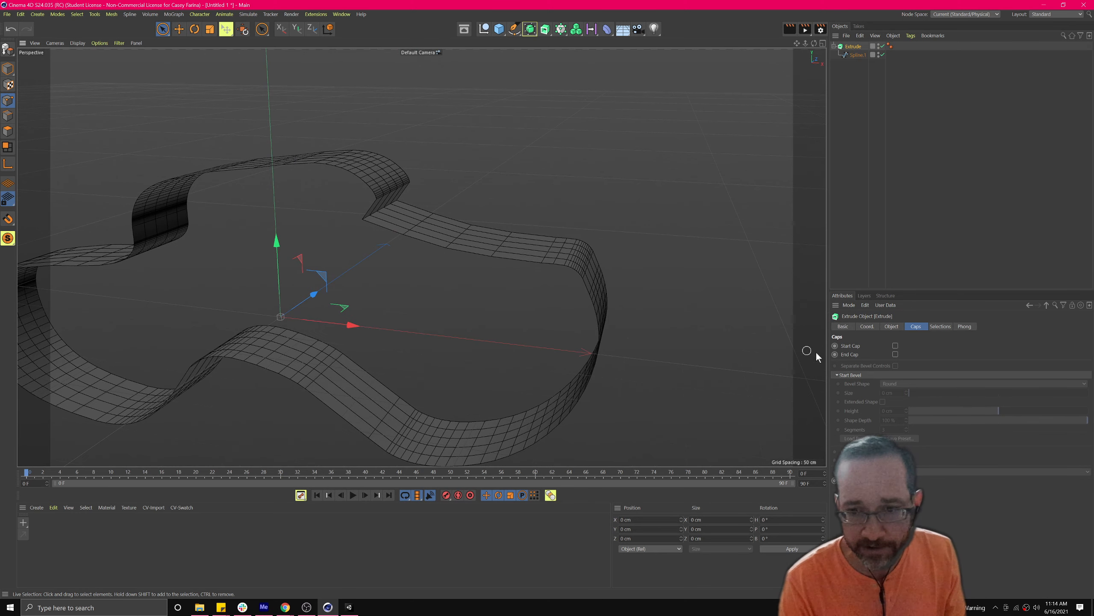
{"action": "left_click", "coordinate": [895, 345]}
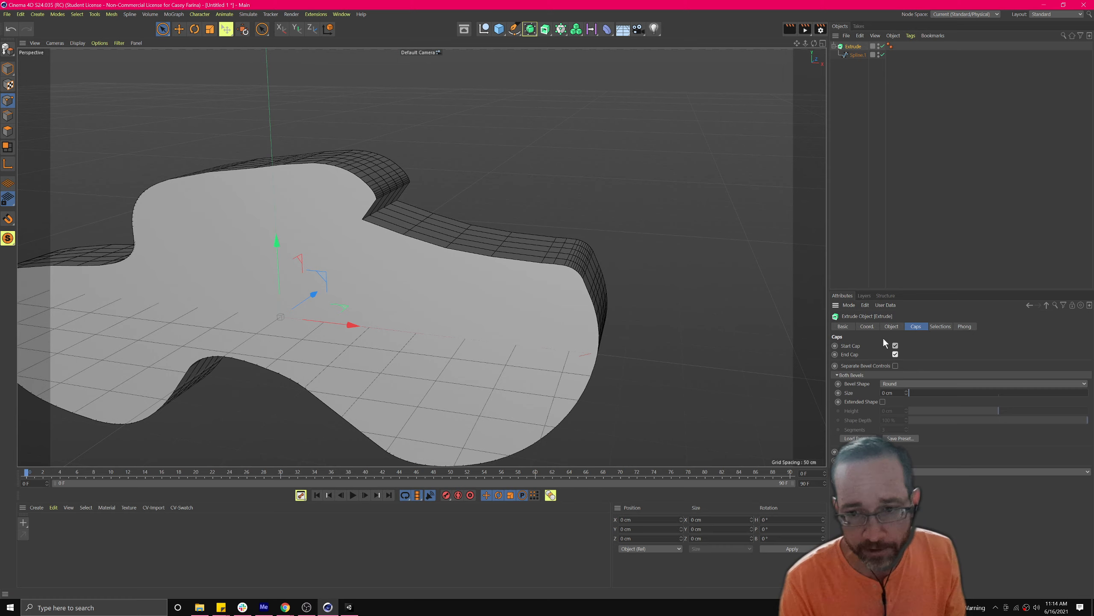
{"action": "left_click", "coordinate": [895, 346]}
{"action": "left_click_drag", "start_coordinate": [560, 302], "coordinate": [560, 276], "text": "alt"}
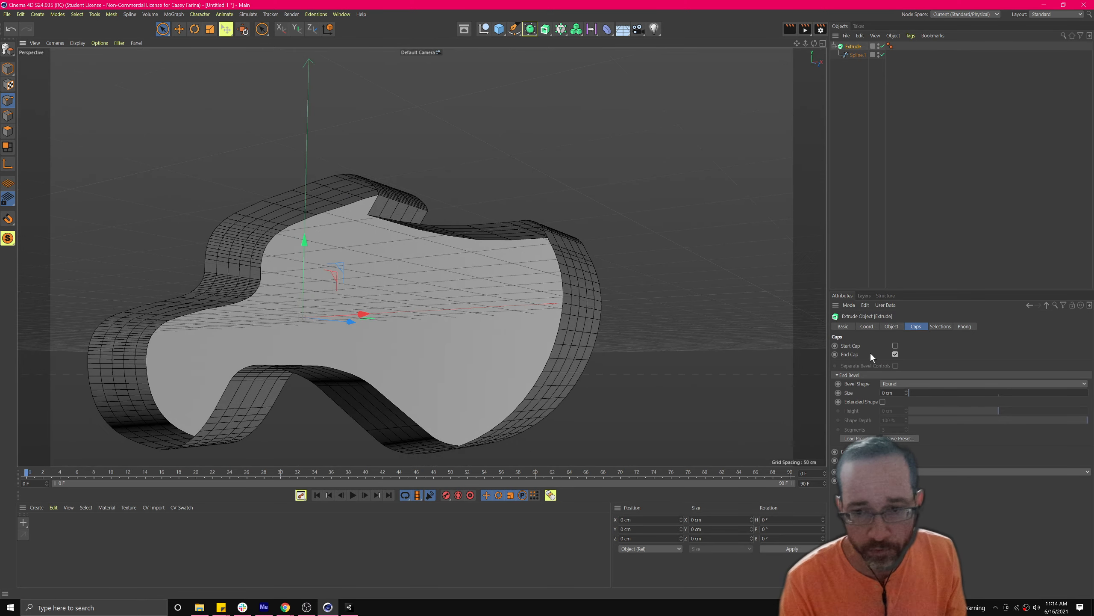
{"action": "left_click", "coordinate": [895, 346]}
Step: Give both caps of the Extrude a round bevel with a size of about 9 cm
{"action": "left_click_drag", "start_coordinate": [609, 327], "coordinate": [638, 307], "text": "alt"}
{"action": "left_click_drag", "start_coordinate": [906, 394], "coordinate": [907, 395]}
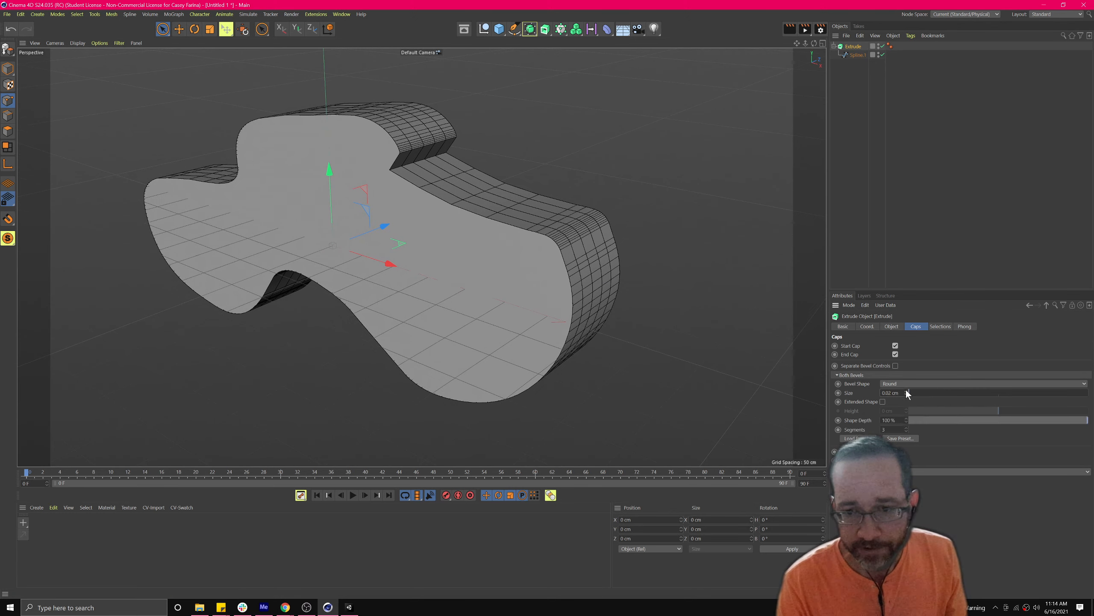
{"action": "mouse_move", "coordinate": [917, 393]}
{"action": "left_mouse_down"}
{"action": "mouse_move", "coordinate": [939, 390]}
{"action": "mouse_move", "coordinate": [925, 394]}
{"action": "left_mouse_up"}
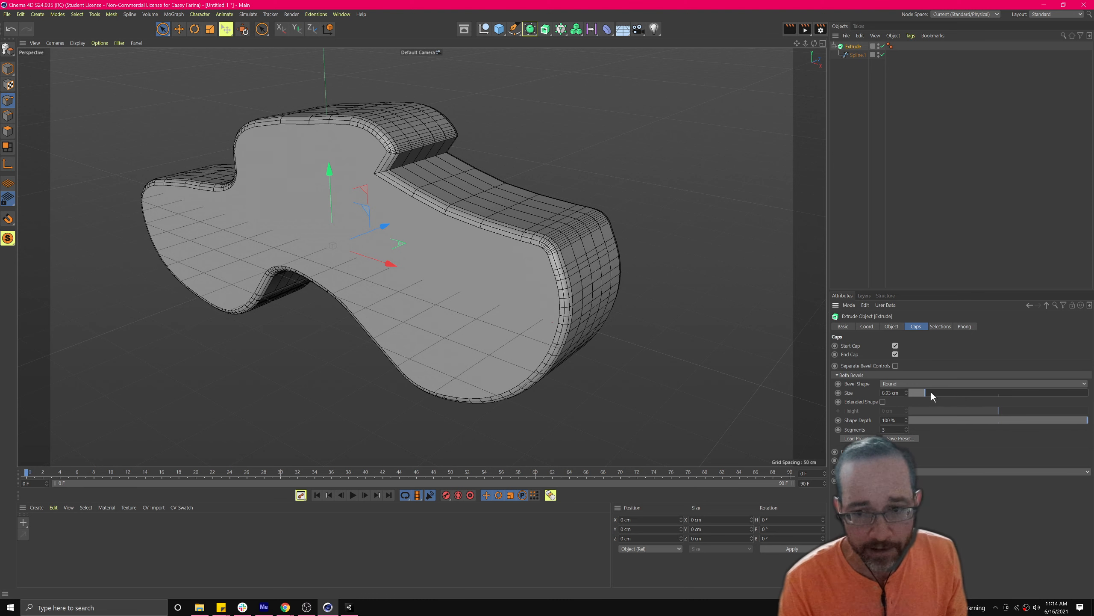
Step: Enlarge the Extrude's cap bevel size to about 20 cm to inspect the corners, and reduce it to about 1.8 cm
{"action": "mouse_move", "coordinate": [931, 392]}
{"action": "left_mouse_down"}
{"action": "mouse_move", "coordinate": [949, 392]}
{"action": "mouse_move", "coordinate": [931, 400]}
{"action": "left_mouse_up"}
{"action": "scroll", "coordinate": [566, 219], "scroll_direction": "up", "scroll_amount": 1}
{"action": "scroll", "coordinate": [567, 224], "scroll_direction": "up", "scroll_amount": 8}
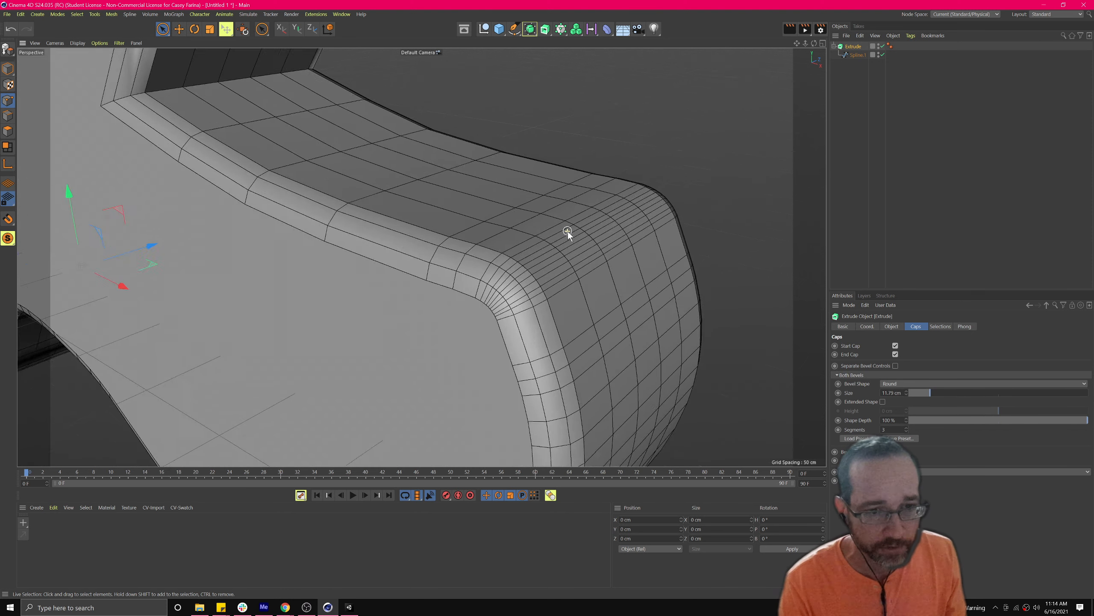
{"action": "left_click_drag", "start_coordinate": [930, 392], "coordinate": [945, 393]}
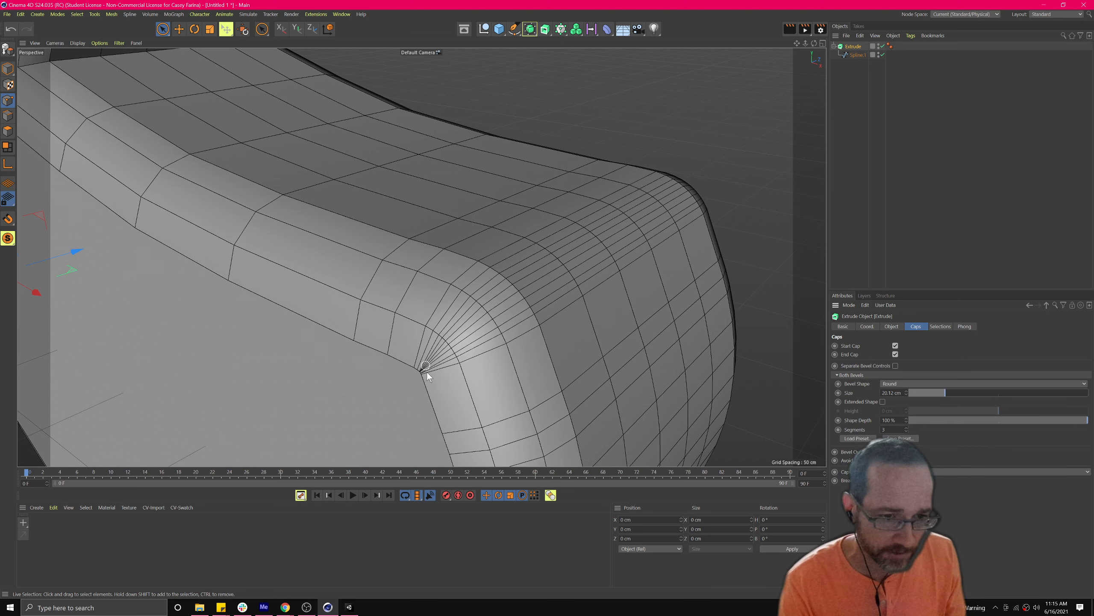
{"action": "left_click_drag", "start_coordinate": [950, 393], "coordinate": [911, 402]}
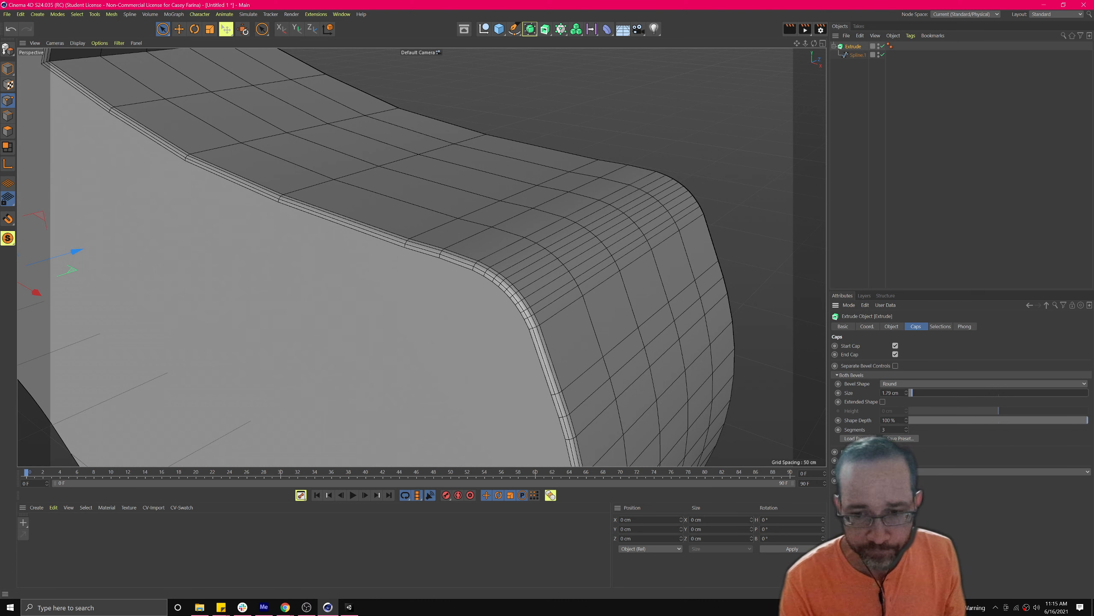
{"action": "scroll", "coordinate": [629, 348], "scroll_direction": "down", "scroll_amount": 10}
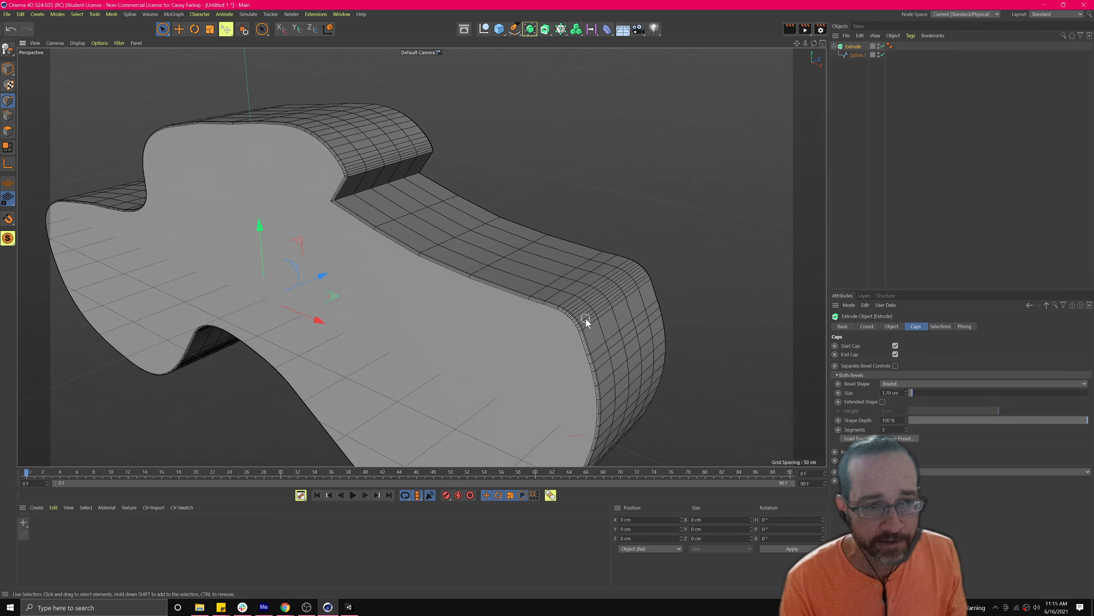
Step: Examine the Extrude's front cap, narrow beveled edge and side polygons from several angles and up close
{"action": "left_click_drag", "start_coordinate": [428, 306], "coordinate": [511, 289], "text": "alt"}
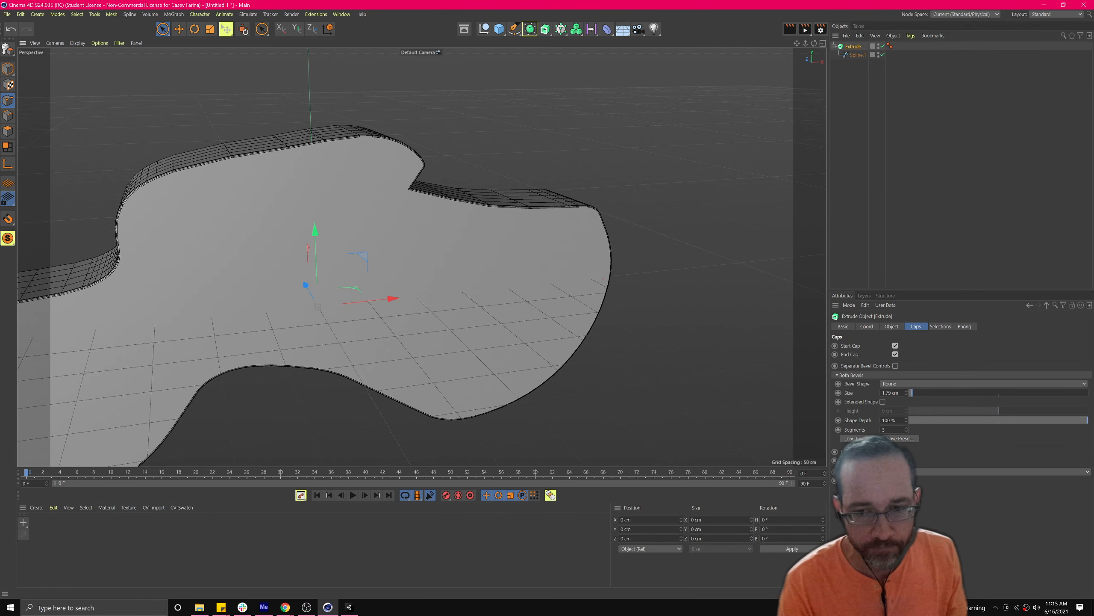
{"action": "left_click_drag", "start_coordinate": [395, 237], "coordinate": [363, 245], "text": "alt"}
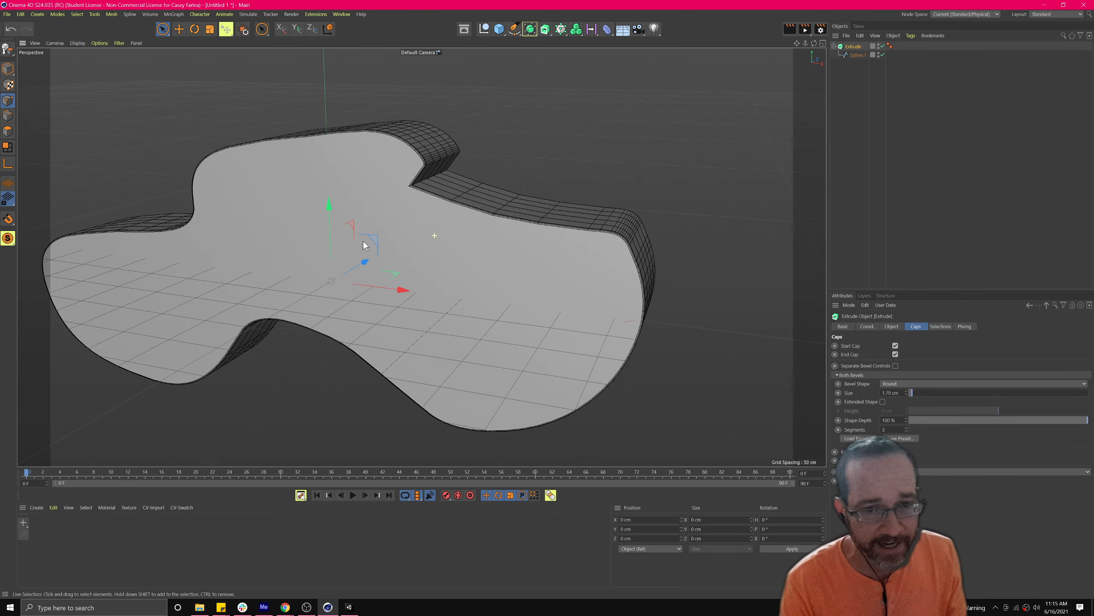
{"action": "mouse_move", "coordinate": [488, 259]}
{"action": "left_mouse_down", "text": "alt"}
{"action": "mouse_move", "coordinate": [486, 316]}
{"action": "mouse_move", "coordinate": [489, 248]}
{"action": "mouse_move", "coordinate": [471, 272]}
{"action": "mouse_move", "coordinate": [486, 260]}
{"action": "left_mouse_up", "text": "alt"}
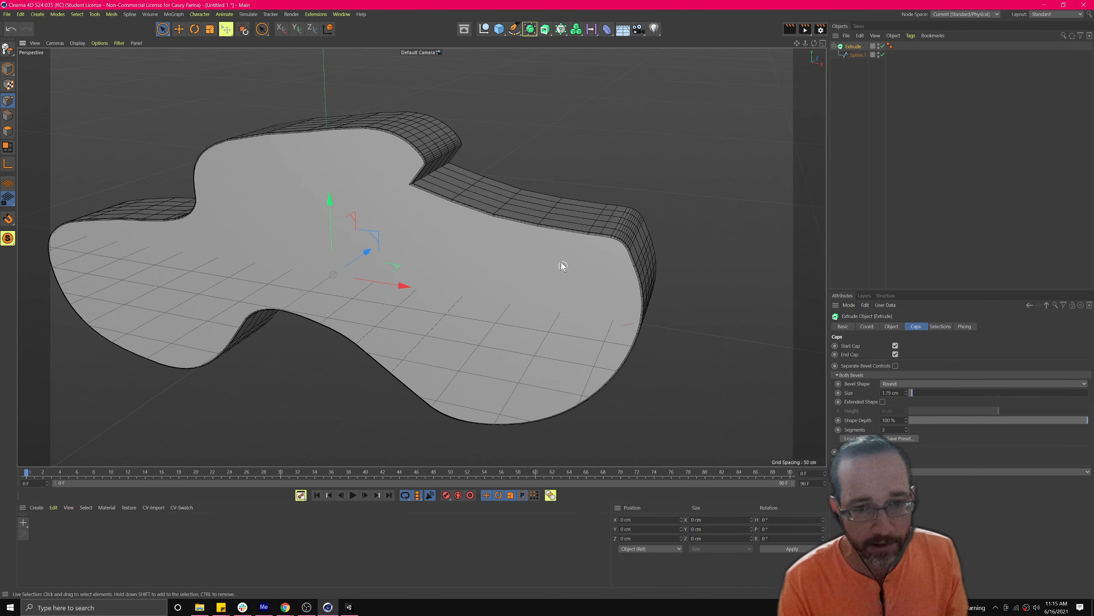
{"action": "left_click_drag", "start_coordinate": [240, 205], "coordinate": [253, 231], "text": "alt"}
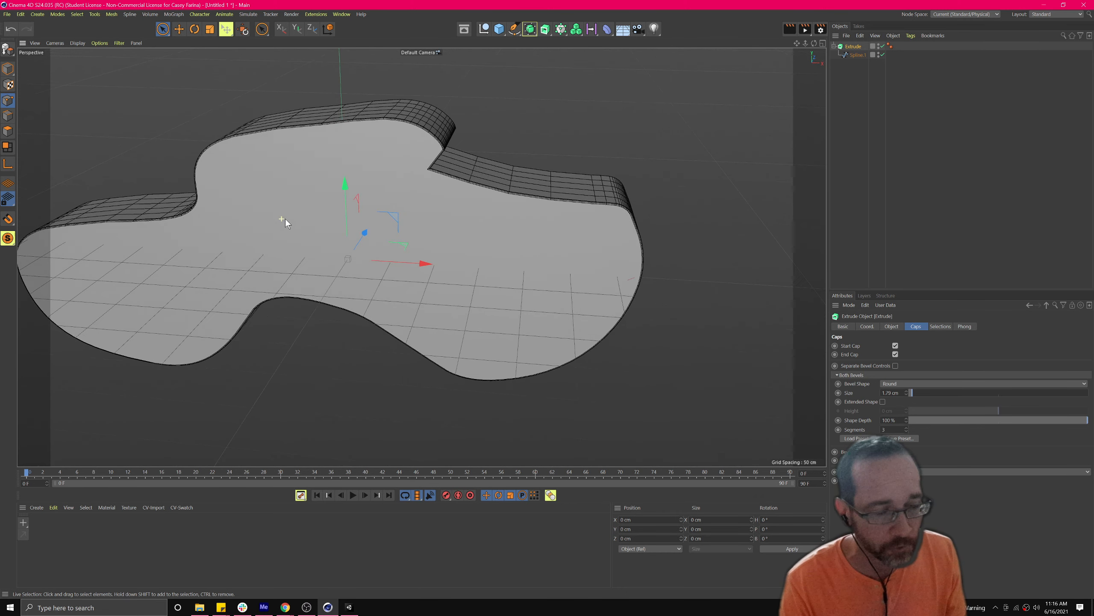
{"action": "left_click_drag", "start_coordinate": [284, 218], "coordinate": [251, 223], "text": "alt"}
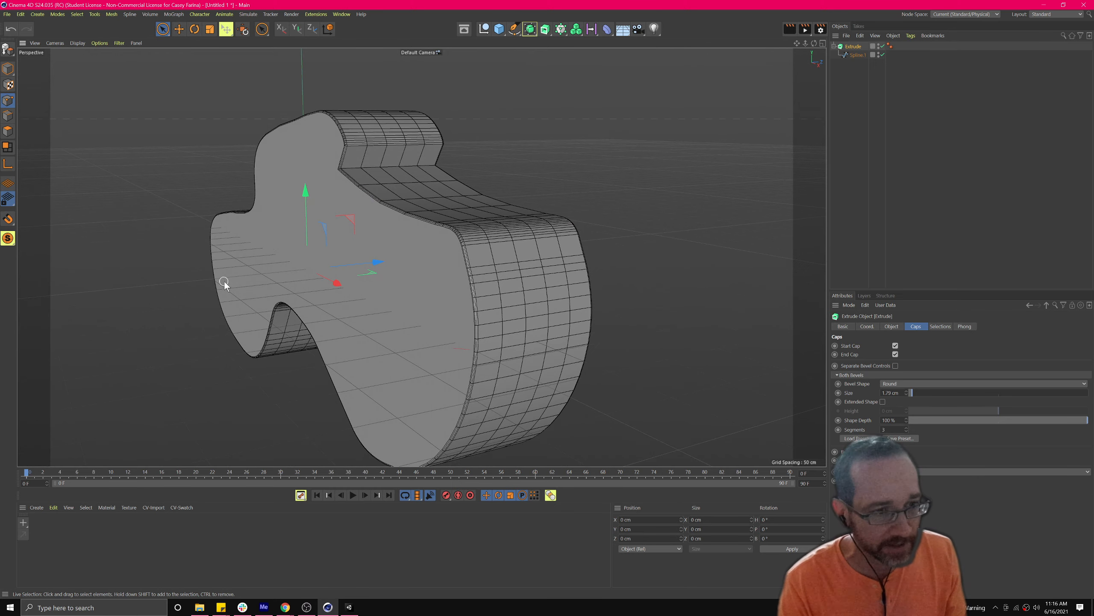
{"action": "scroll", "coordinate": [432, 246], "scroll_direction": "up", "scroll_amount": 5}
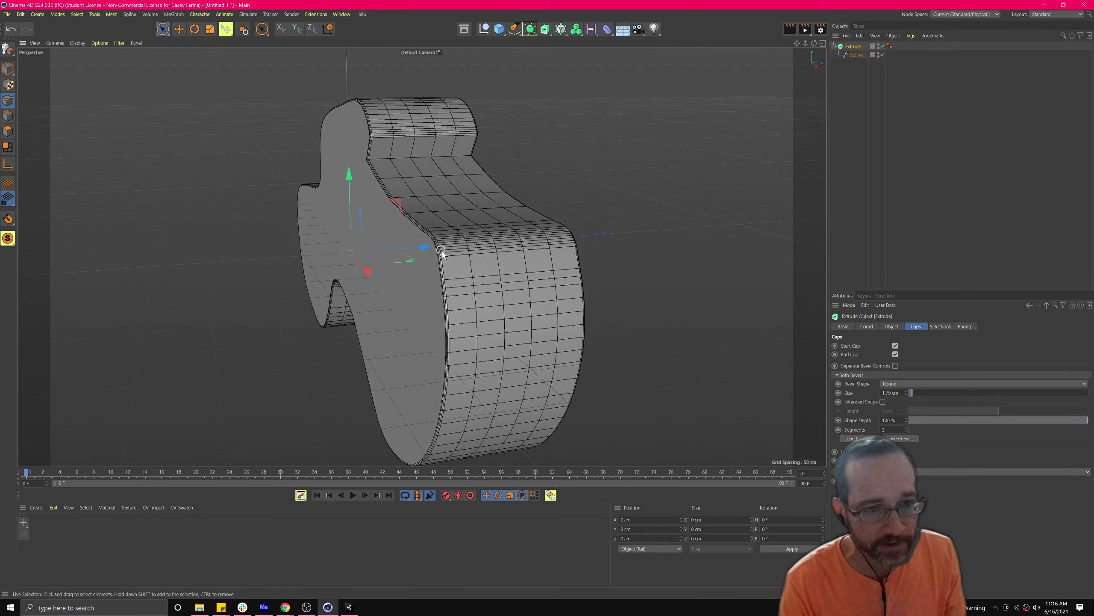
{"action": "left_click_drag", "start_coordinate": [432, 246], "coordinate": [405, 224], "text": "alt"}
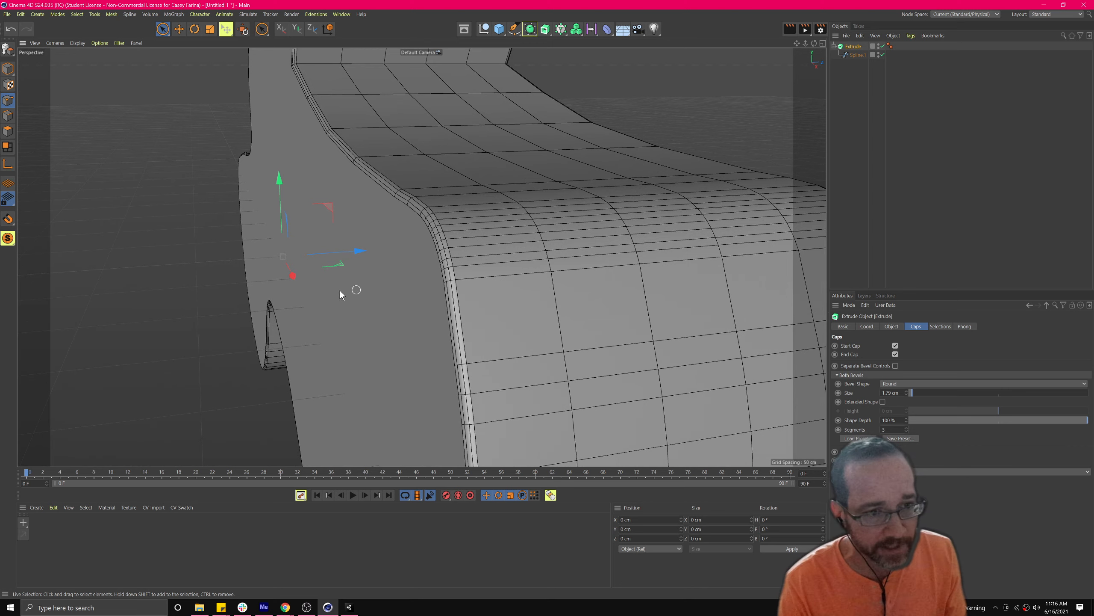
{"action": "left_click_drag", "start_coordinate": [295, 259], "coordinate": [348, 269], "text": "alt"}
{"action": "scroll", "coordinate": [325, 265], "scroll_direction": "down", "scroll_amount": 5}
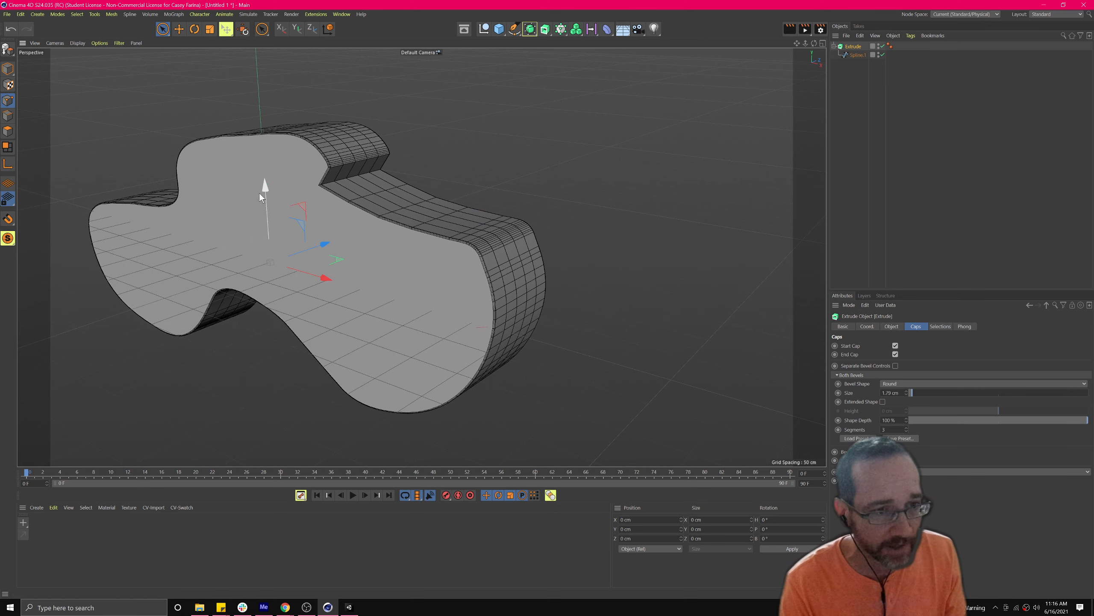
{"action": "left_click_drag", "start_coordinate": [256, 269], "coordinate": [280, 219], "text": "alt"}
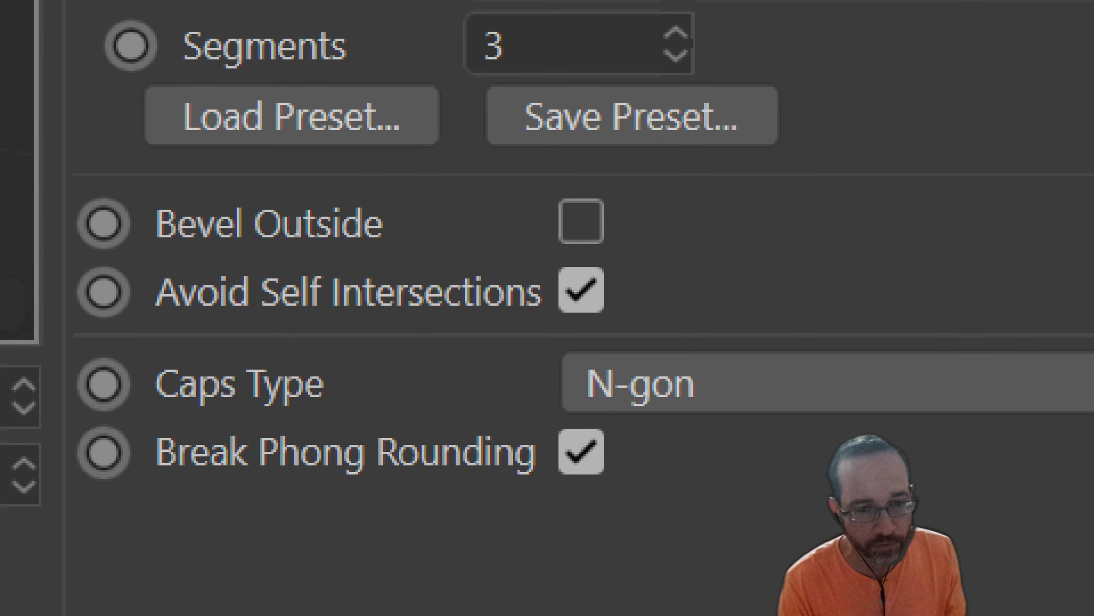
Step: Change the Extrude's Caps Type from N-gon to the type that divides the cap into long, narrow fanned polygons
{"action": "left_click_drag", "start_coordinate": [897, 472], "coordinate": [640, 385]}
{"action": "left_click_drag", "start_coordinate": [176, 236], "coordinate": [634, 545]}
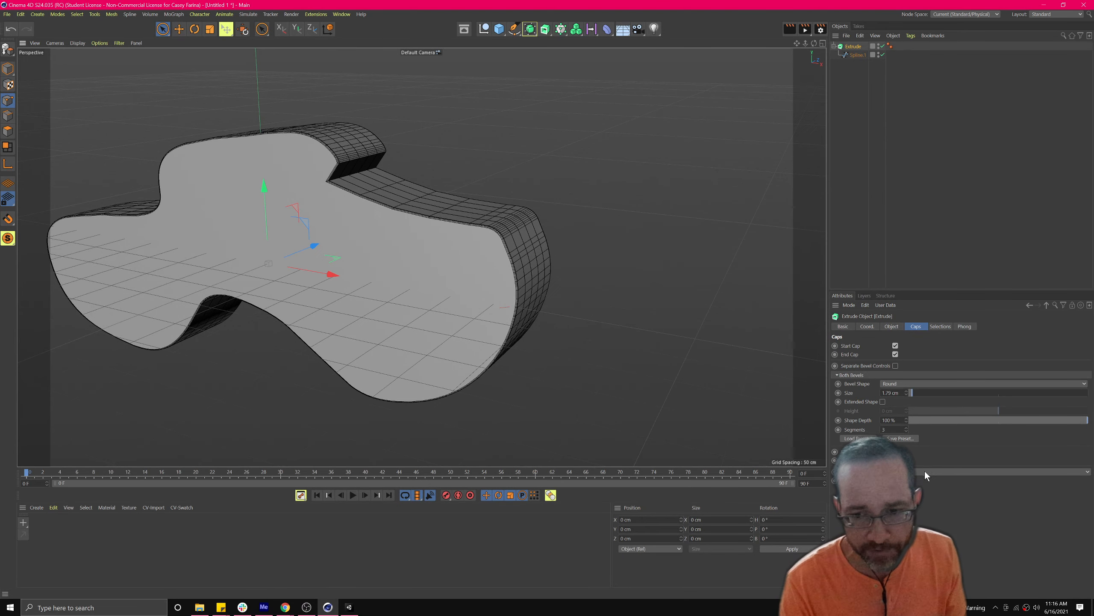
{"action": "left_click", "coordinate": [898, 490]}
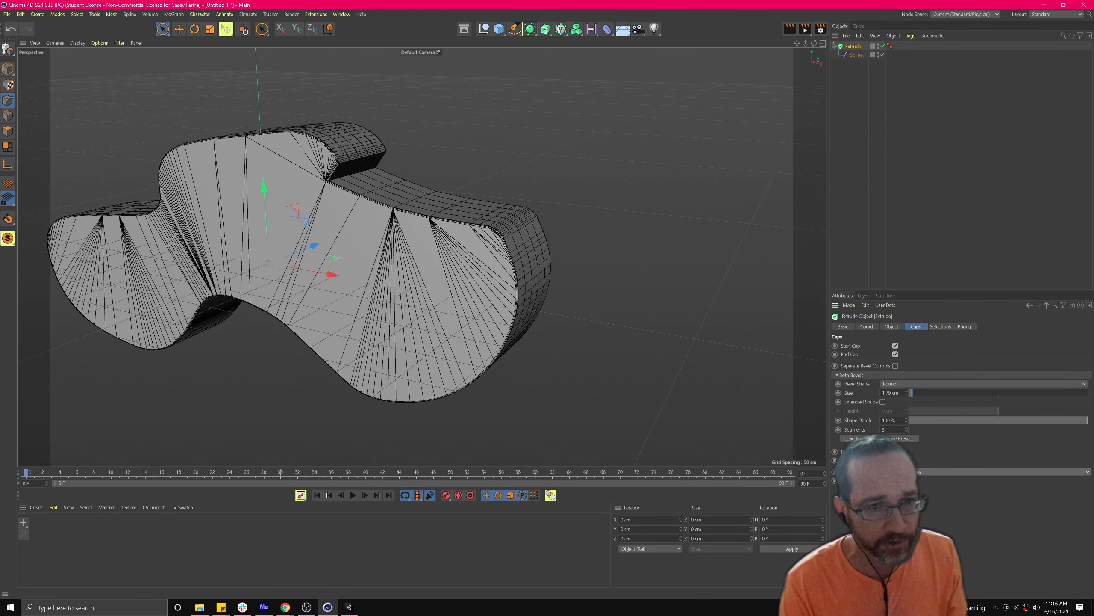
{"action": "left_click_drag", "start_coordinate": [454, 329], "coordinate": [534, 322], "text": "alt"}
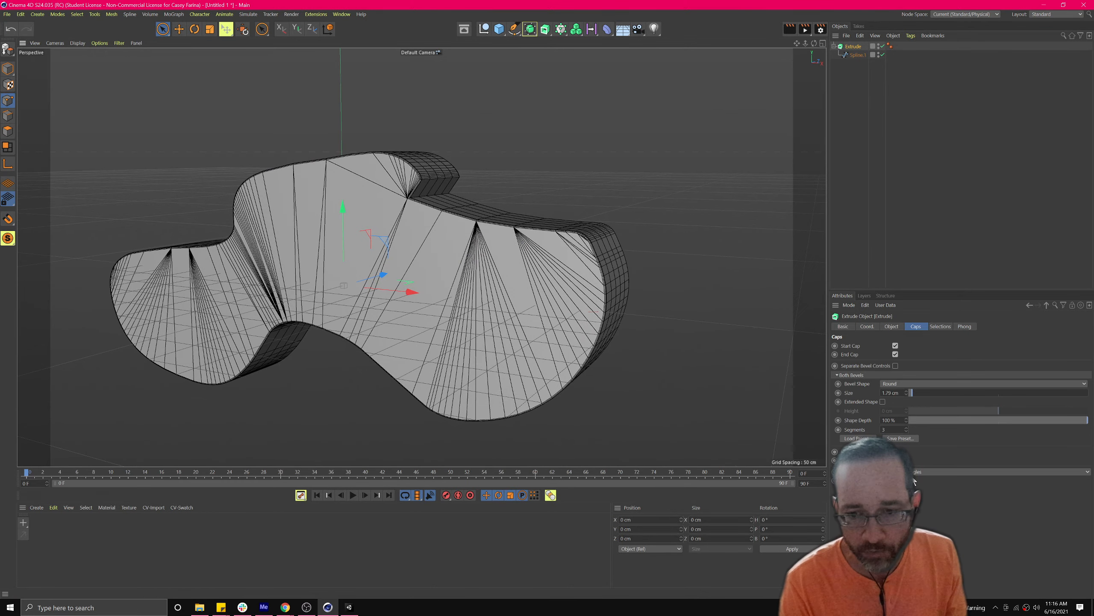
Step: Change the Extrude's Caps Type to Delaunay and look over the irregular triangle mesh on the front cap
{"action": "left_click", "coordinate": [899, 471]}
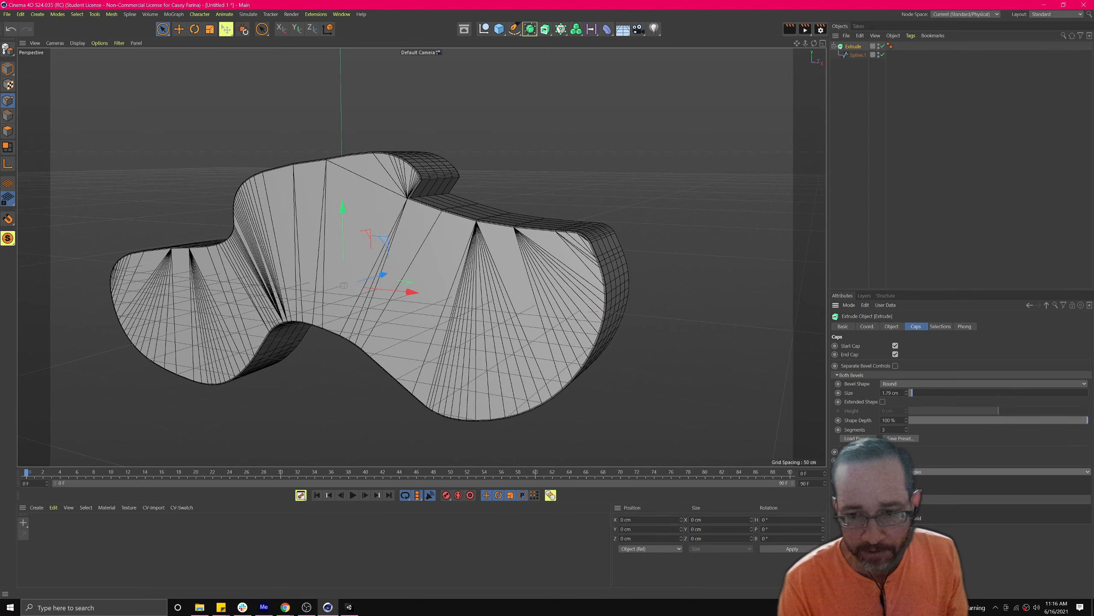
{"action": "left_click", "coordinate": [899, 508]}
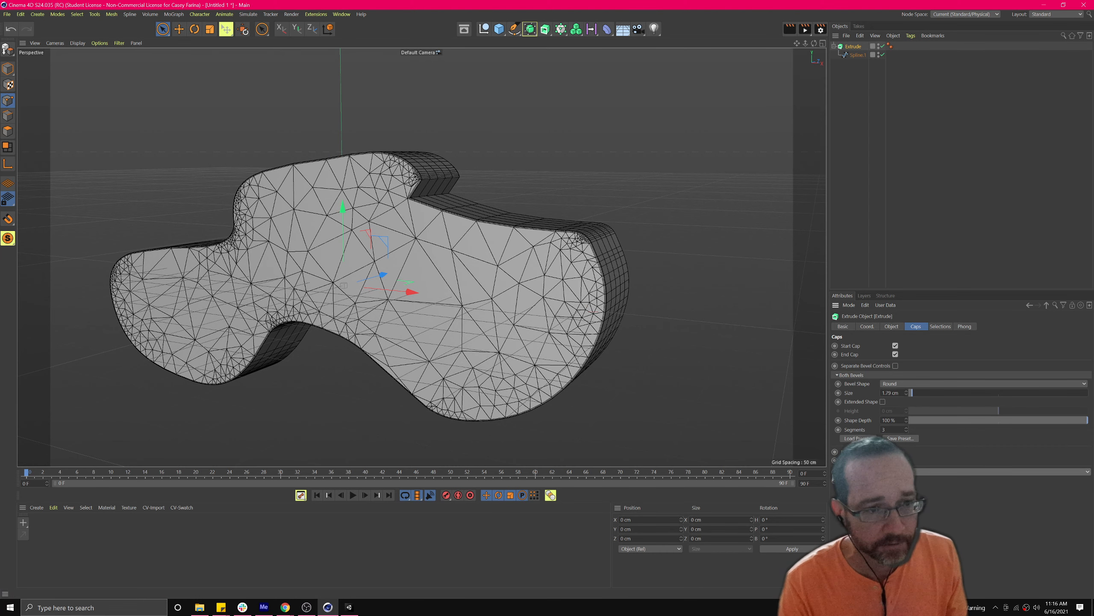
{"action": "left_click_drag", "start_coordinate": [445, 323], "coordinate": [498, 342], "text": "alt"}
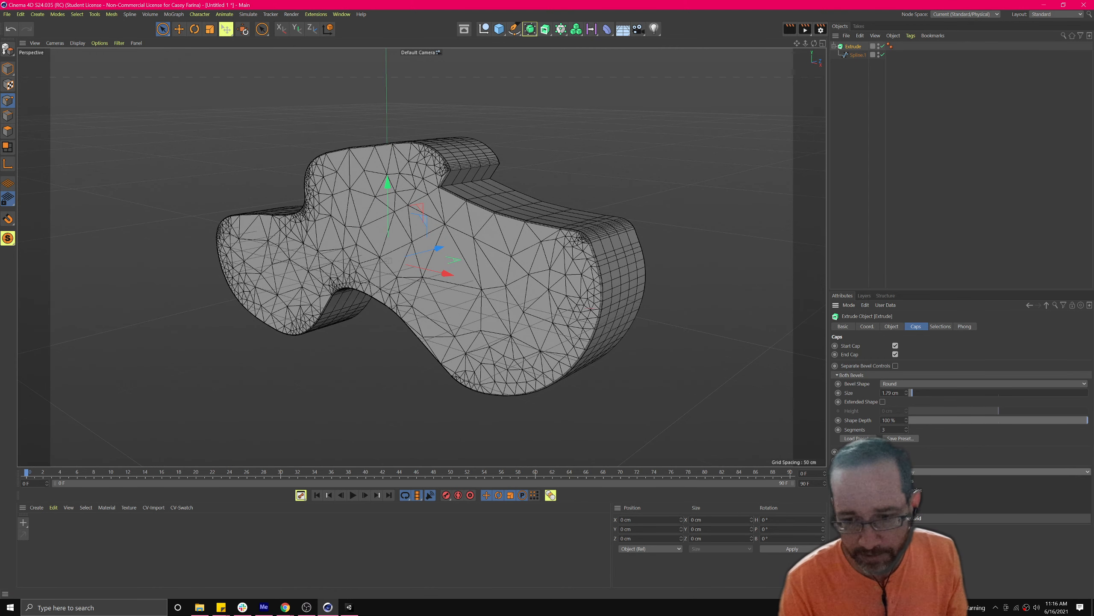
Step: Set the Extrude's Caps Type to Regular Grid and inspect how the grid meets the cap's curved edges
{"action": "left_click", "coordinate": [910, 518]}
{"action": "left_click_drag", "start_coordinate": [391, 226], "coordinate": [452, 208], "text": "alt"}
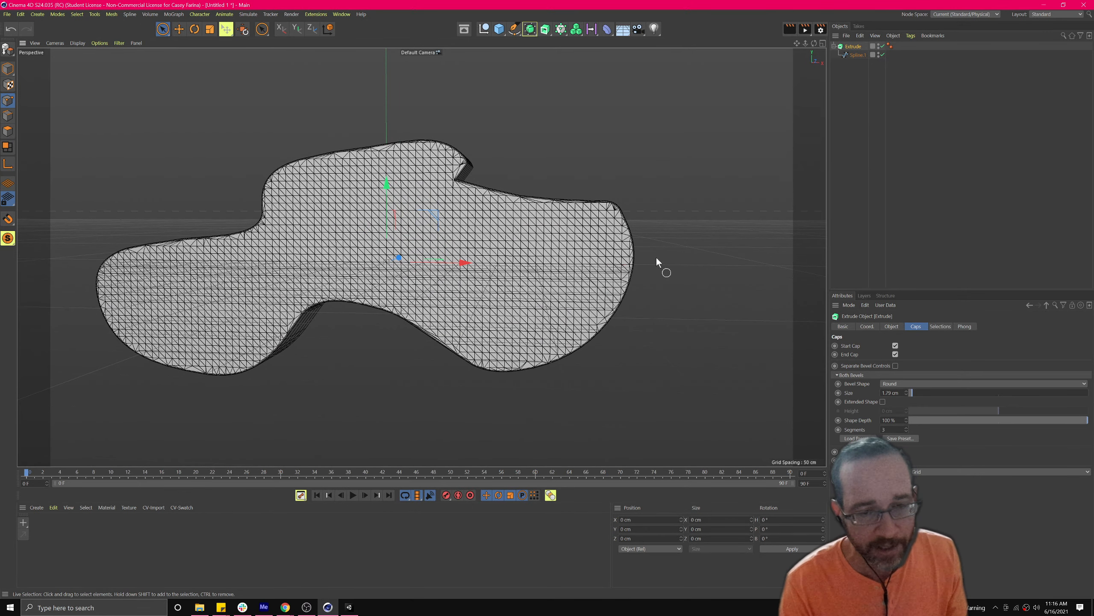
{"action": "left_click_drag", "start_coordinate": [490, 194], "coordinate": [326, 237], "text": "alt"}
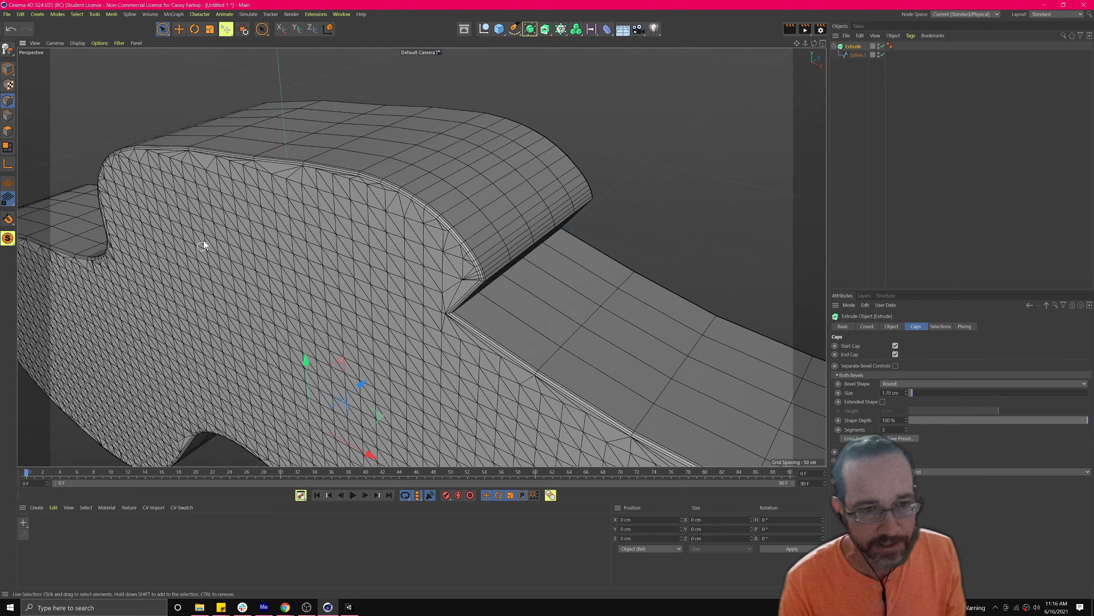
{"action": "left_click_drag", "start_coordinate": [337, 209], "coordinate": [370, 196], "text": "alt"}
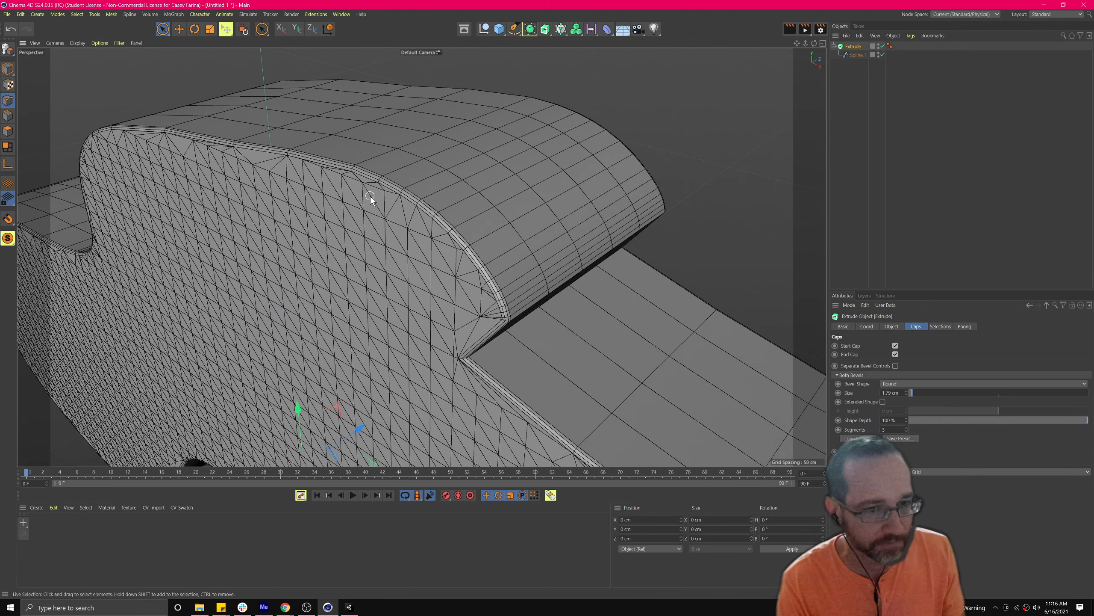
Step: Return the Extrude's Caps Type to N-gon and check the front cap
{"action": "left_click", "coordinate": [910, 469]}
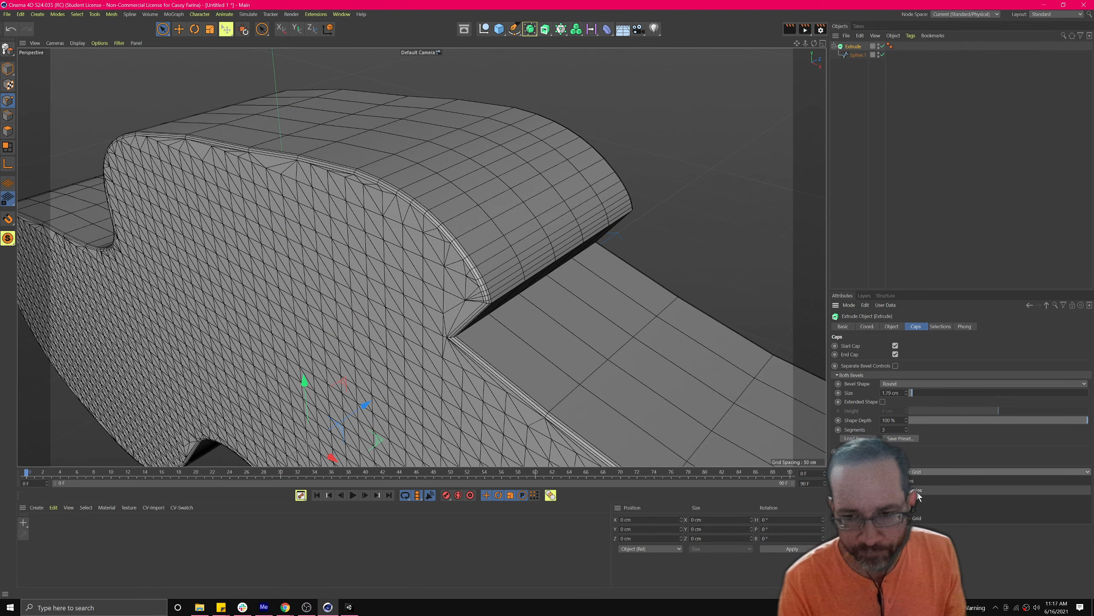
{"action": "left_click", "coordinate": [917, 492]}
{"action": "mouse_move", "coordinate": [367, 242]}
{"action": "left_mouse_down", "text": "alt"}
{"action": "mouse_move", "coordinate": [391, 236]}
{"action": "mouse_move", "coordinate": [376, 233]}
{"action": "left_mouse_up", "text": "alt"}
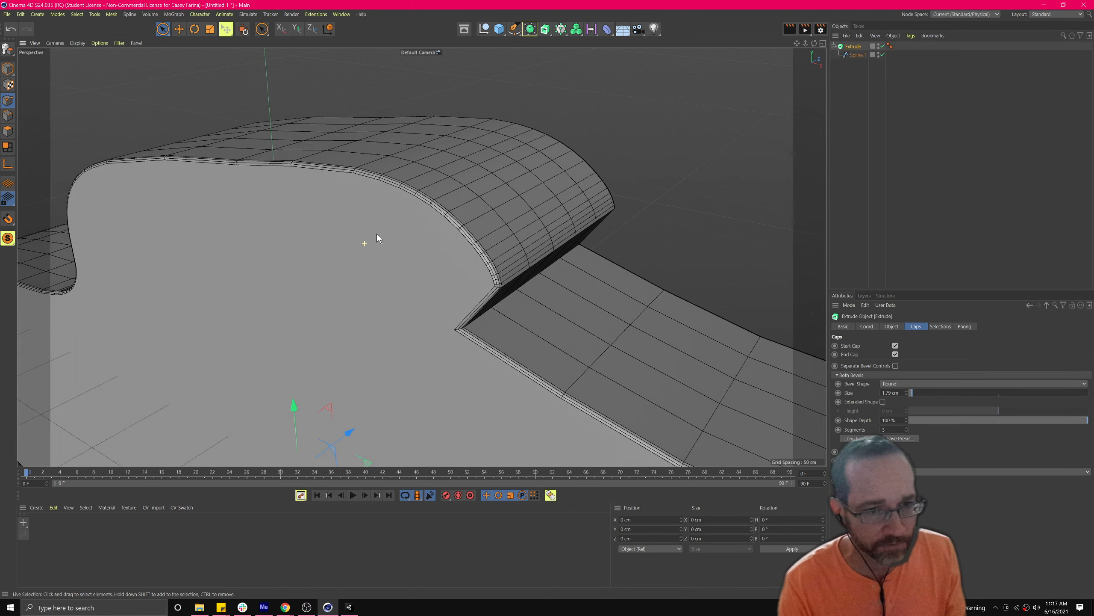
{"action": "scroll", "coordinate": [387, 250], "scroll_direction": "down", "scroll_amount": 5}
{"action": "left_click_drag", "start_coordinate": [547, 318], "coordinate": [483, 307], "text": "alt"}
Step: Review the Extrude's object and cap properties, as well as the properties of its child spline
{"action": "left_click", "coordinate": [889, 326]}
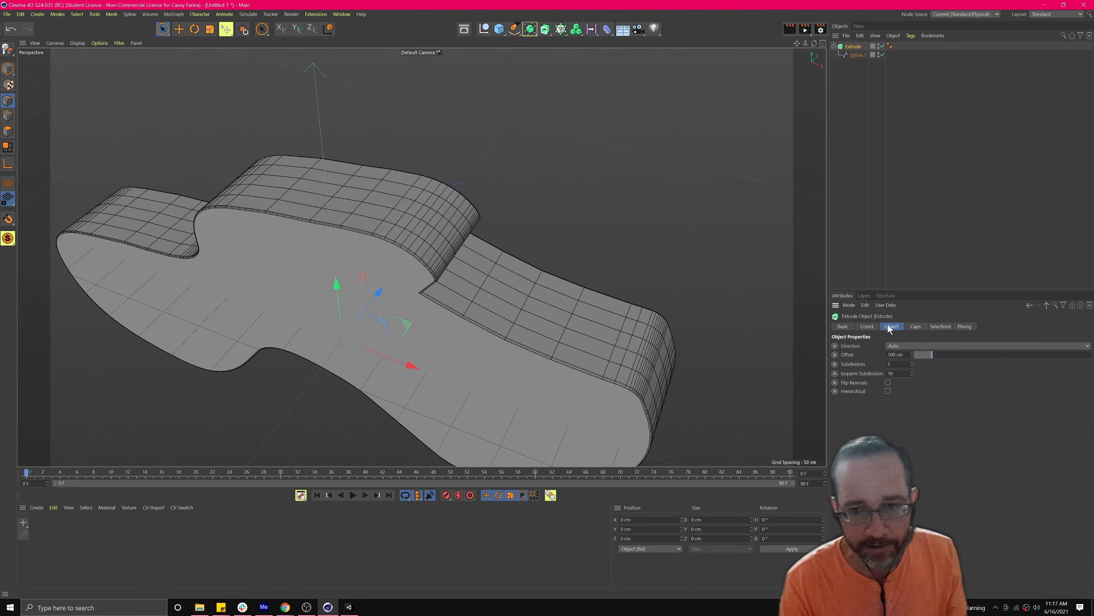
{"action": "left_click", "coordinate": [922, 327]}
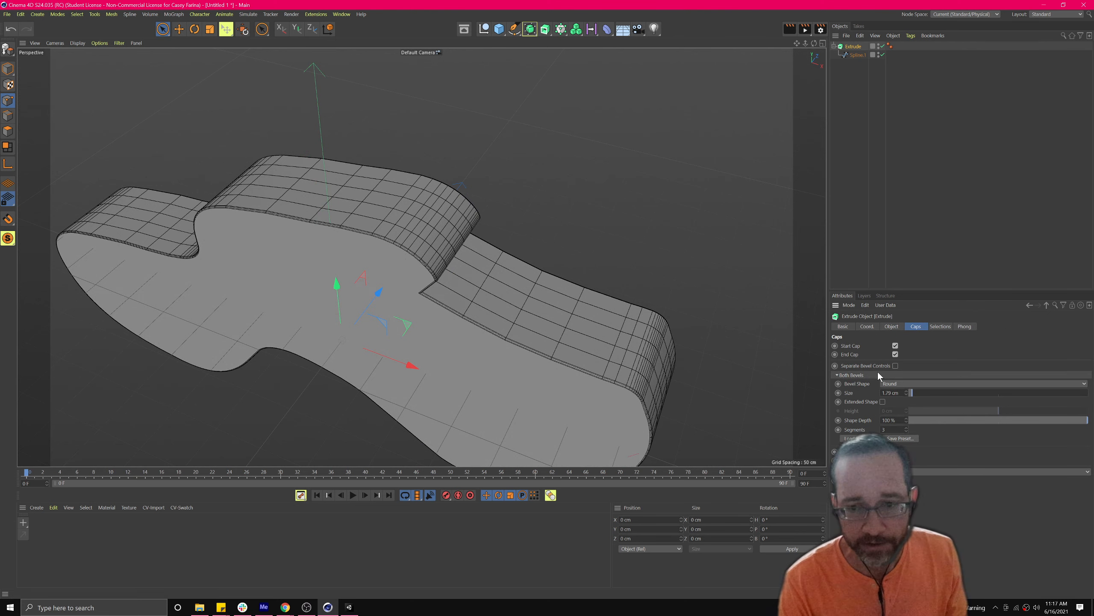
{"action": "mouse_move", "coordinate": [335, 235]}
{"action": "left_mouse_down", "text": "alt"}
{"action": "mouse_move", "coordinate": [301, 195]}
{"action": "mouse_move", "coordinate": [342, 215]}
{"action": "left_mouse_up", "text": "alt"}
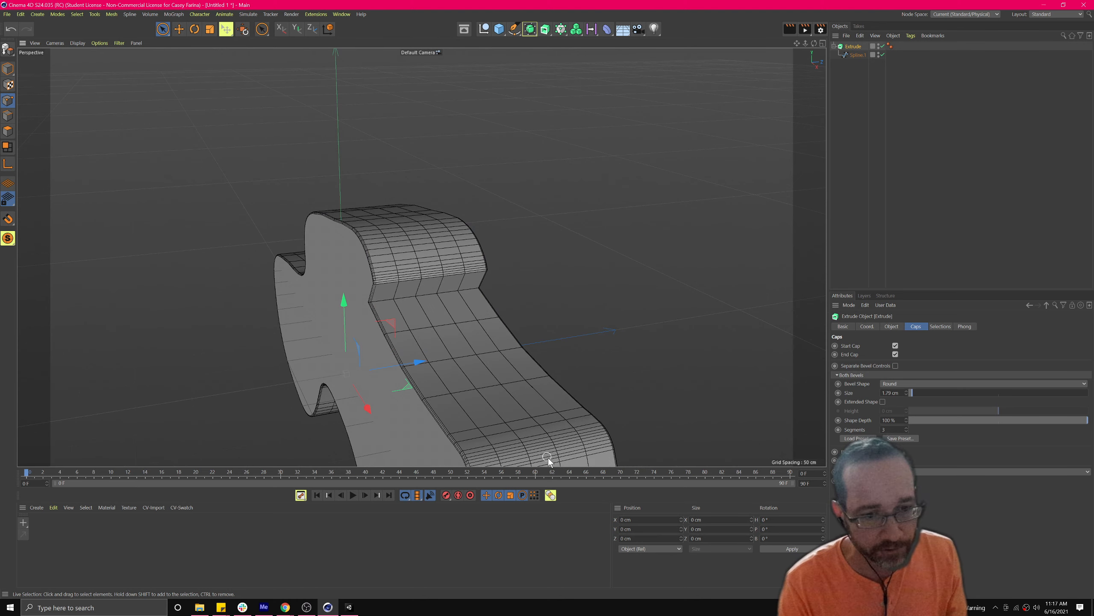
{"action": "left_click", "coordinate": [857, 55]}
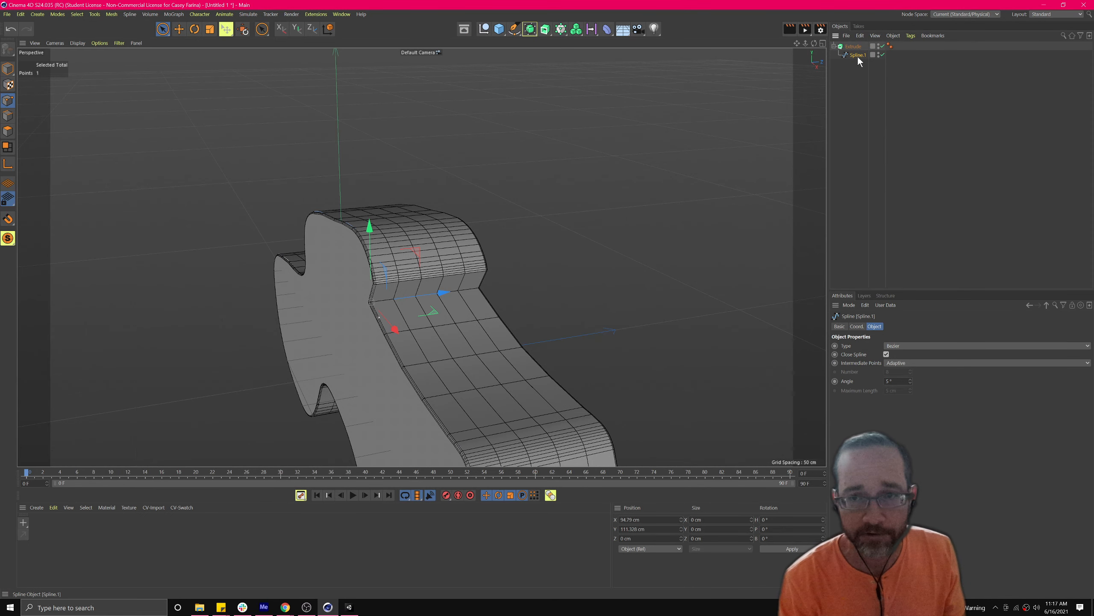
Step: Remove the bevel from the Extrude's caps by setting its size to 0 cm
{"action": "left_click_drag", "start_coordinate": [436, 198], "coordinate": [487, 216], "text": "alt"}
{"action": "middle_click_drag", "start_coordinate": [488, 215], "coordinate": [463, 142], "text": "alt"}
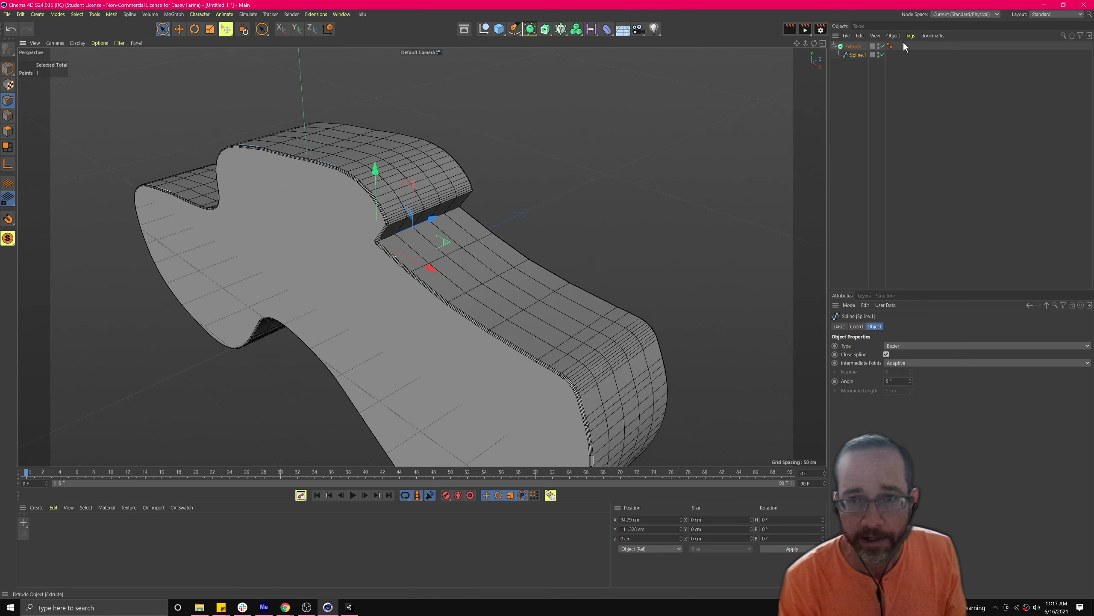
{"action": "left_click", "coordinate": [858, 49]}
{"action": "left_click_drag", "start_coordinate": [911, 389], "coordinate": [889, 389]}
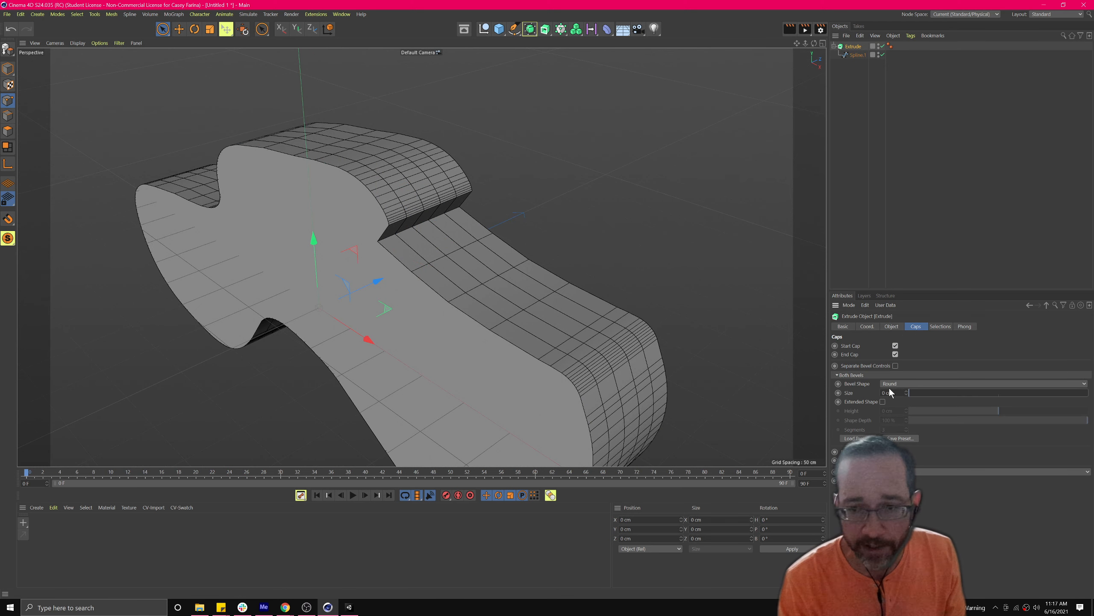
Step: Clear the point selection on the Extrude's child spline
{"action": "left_click", "coordinate": [859, 54]}
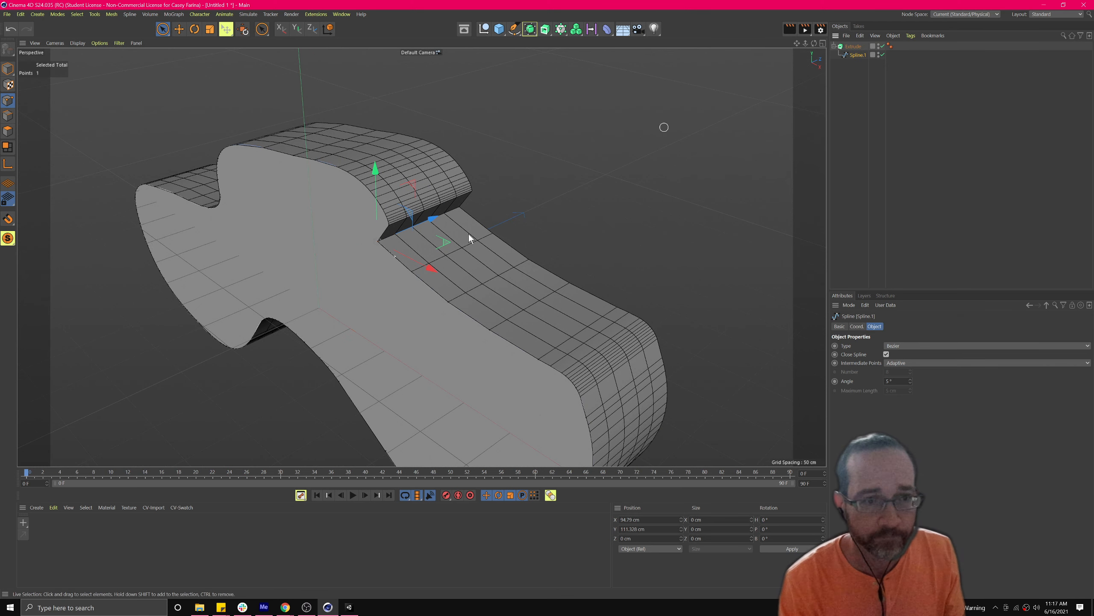
{"action": "left_click", "coordinate": [556, 156]}
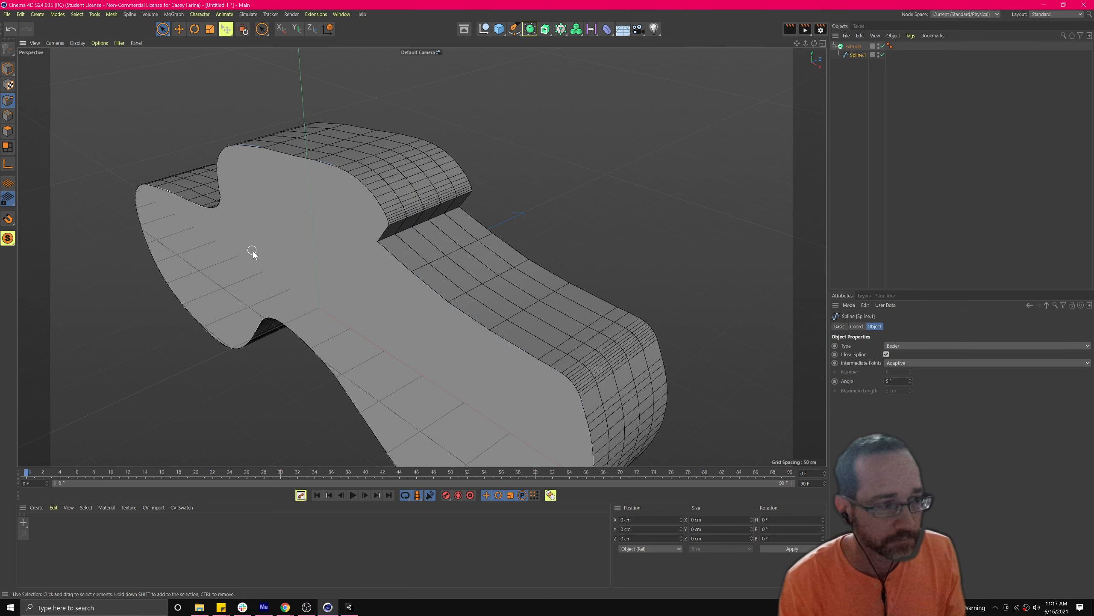
Step: Convert the Extrude into an editable polygon object and select its front cap in polygon mode
{"action": "left_click", "coordinate": [852, 47]}
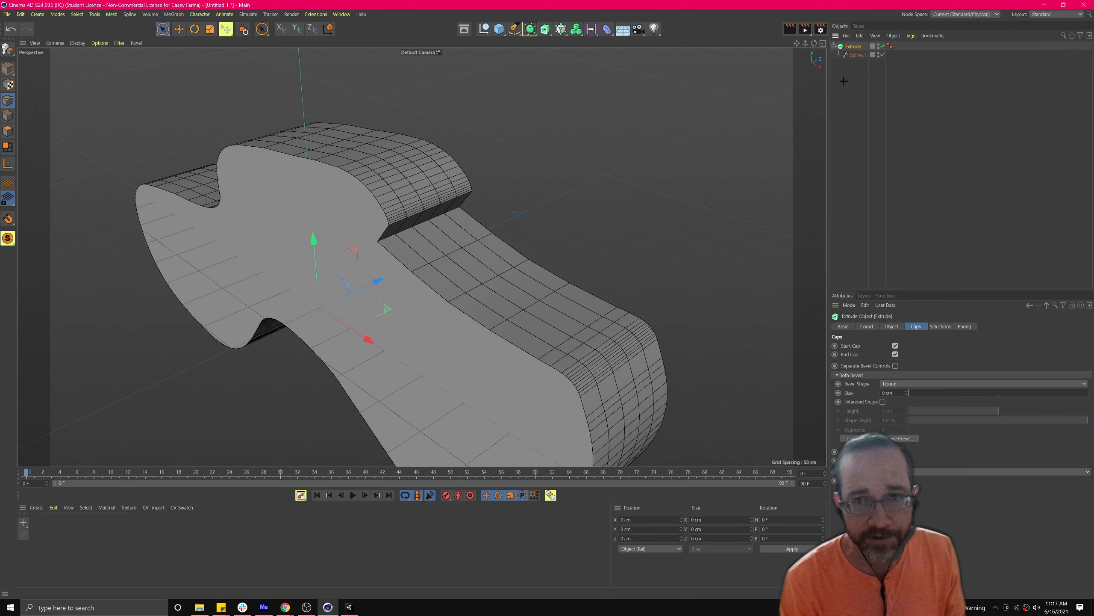
{"action": "key", "text": "c"}
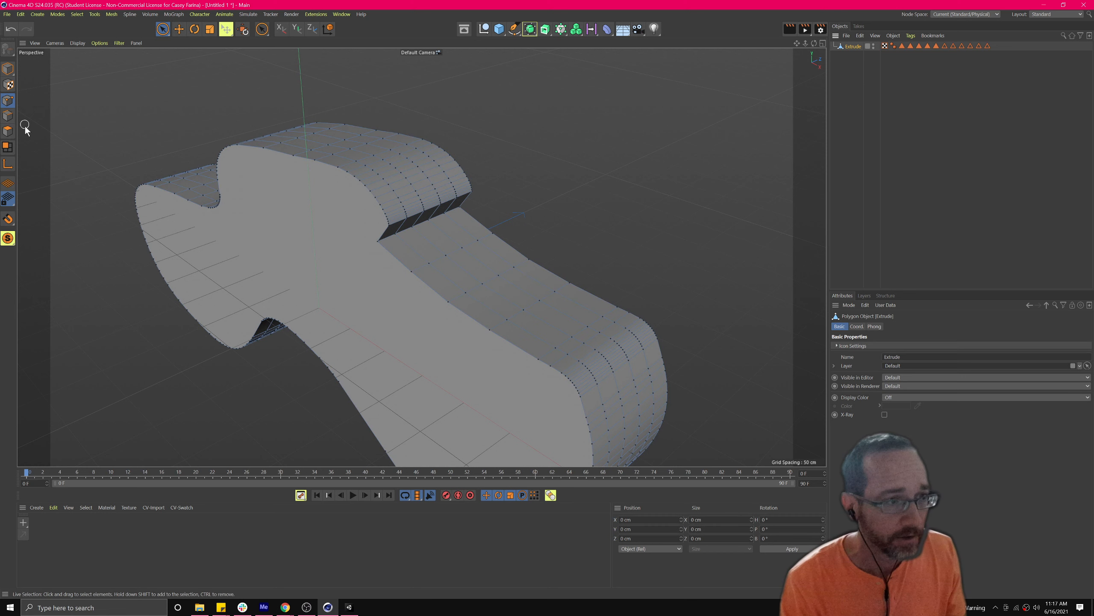
{"action": "left_click", "coordinate": [9, 132]}
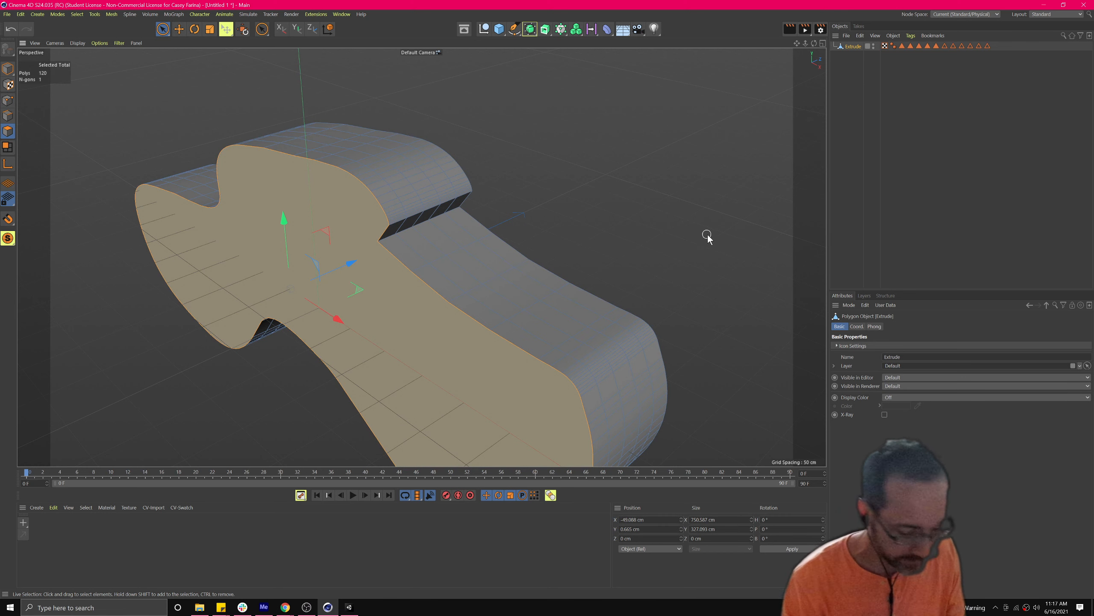
Step: Try to extrude the selected front cap outward and inset it, then undo the operations
{"action": "key", "text": "d"}
{"action": "left_click_drag", "start_coordinate": [679, 210], "coordinate": [801, 170]}
{"action": "key", "text": "i"}
{"action": "key", "text": "d"}
{"action": "key", "text": "ctrl+z"}
{"action": "key", "text": "ctrl+z"}
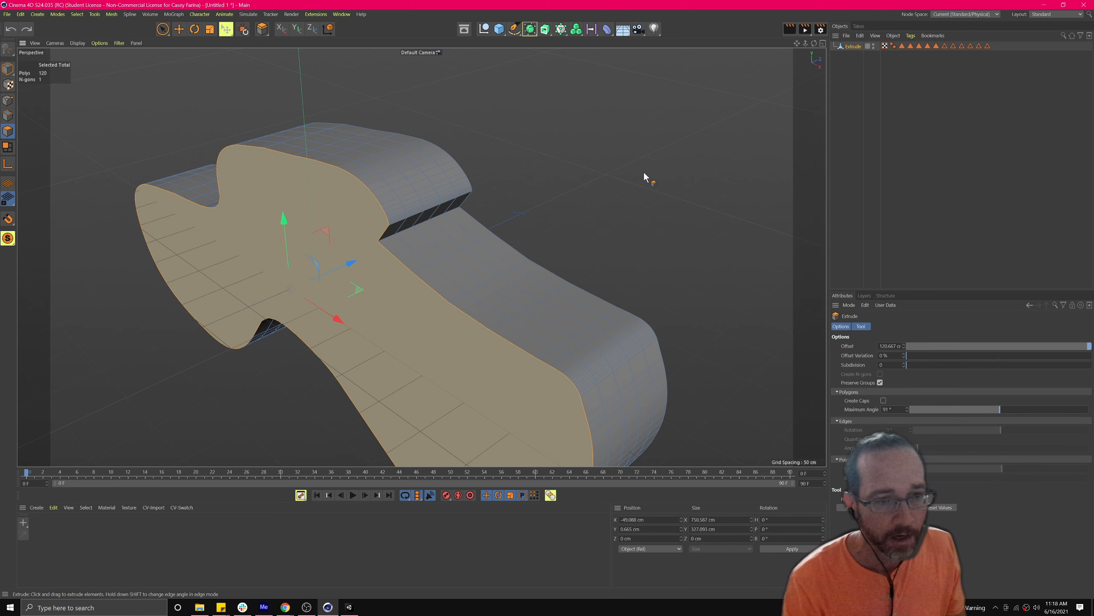
Step: Undo the polygon conversion to restore the Extrude generator, and select its child spline
{"action": "left_click", "coordinate": [838, 58]}
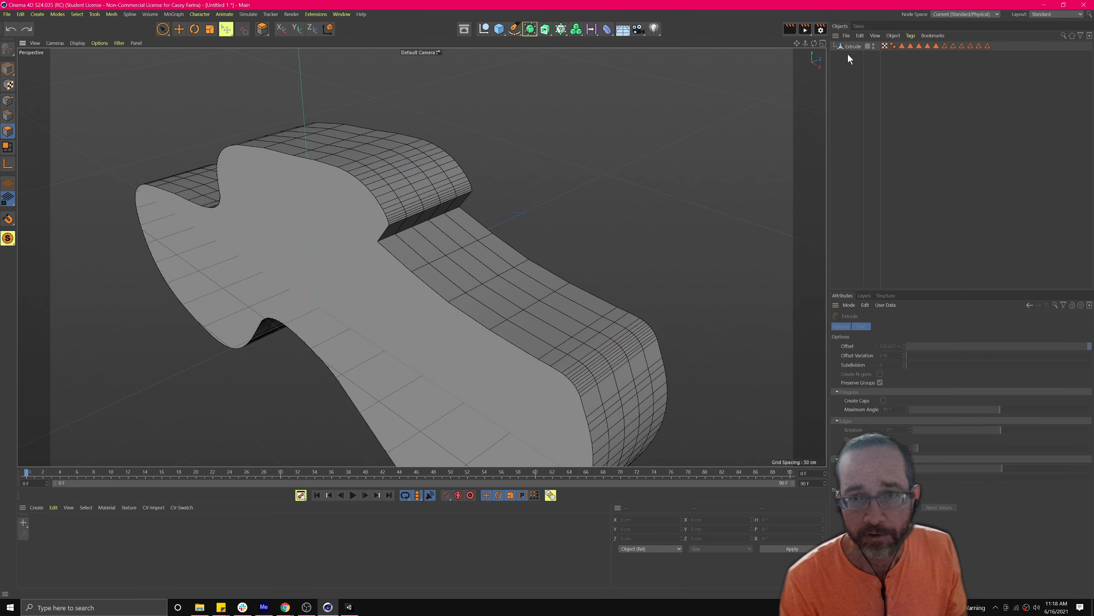
{"action": "left_click", "coordinate": [849, 51]}
{"action": "left_click", "coordinate": [834, 46]}
{"action": "left_click", "coordinate": [857, 55]}
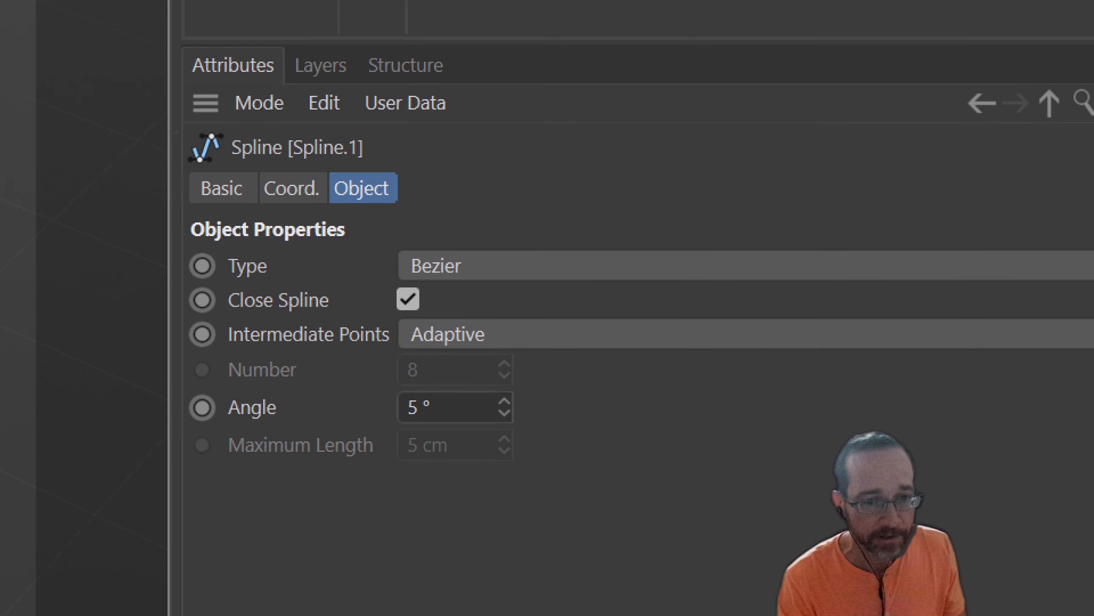
Step: Raise the child spline's adaptive intermediate-point angle to 43°, then lower it to 12°
{"action": "mouse_move", "coordinate": [499, 321]}
{"action": "left_mouse_down"}
{"action": "mouse_move", "coordinate": [360, 425]}
{"action": "mouse_move", "coordinate": [450, 331]}
{"action": "left_mouse_up"}
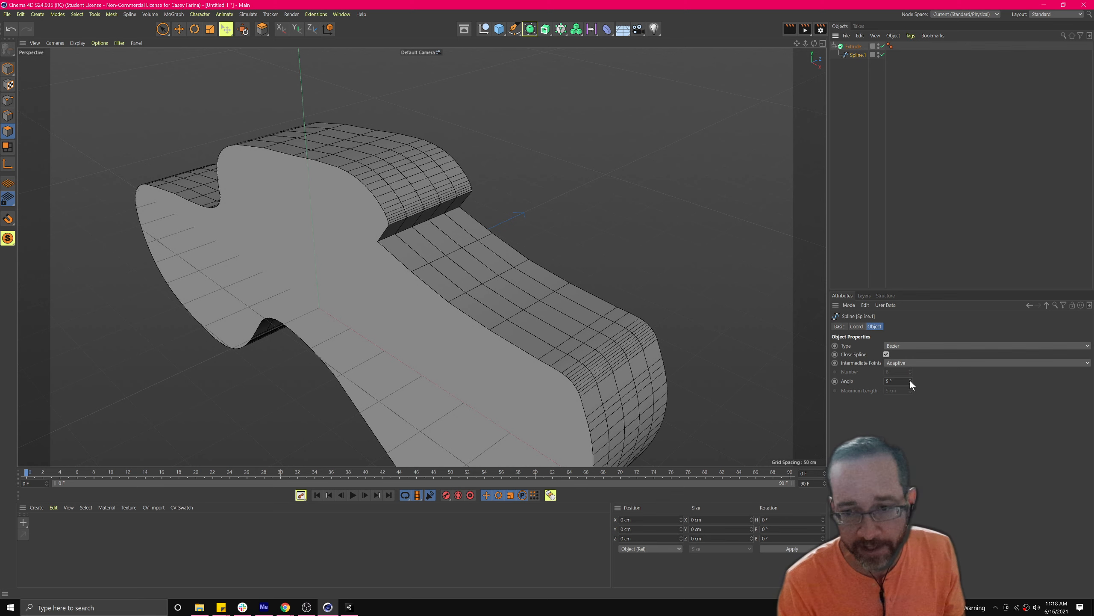
{"action": "left_click_drag", "start_coordinate": [910, 379], "coordinate": [910, 360]}
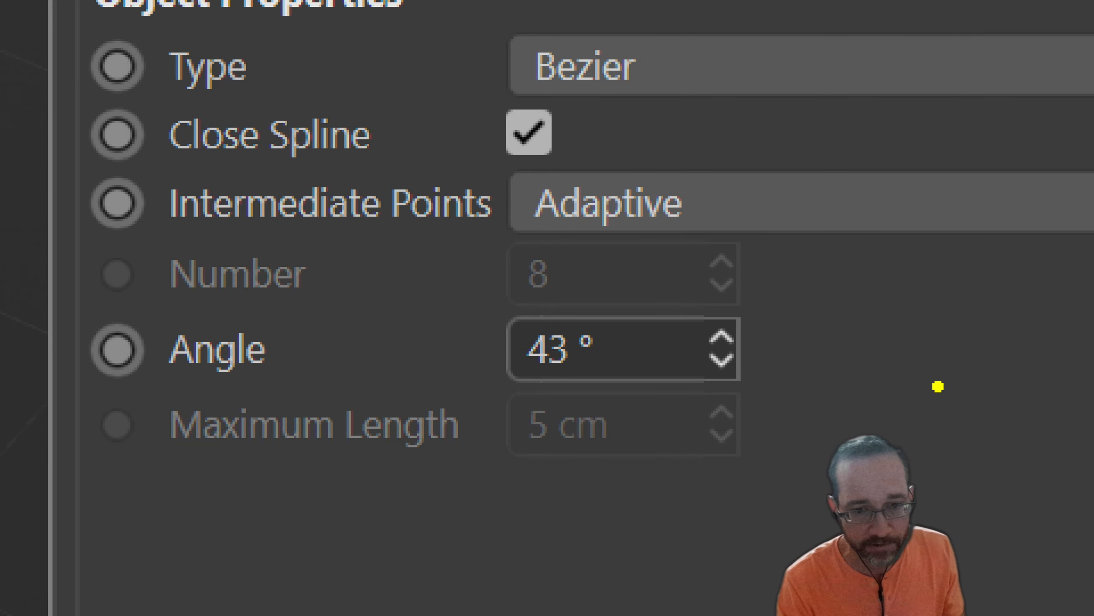
{"action": "mouse_move", "coordinate": [814, 317]}
{"action": "left_mouse_down"}
{"action": "mouse_move", "coordinate": [379, 225]}
{"action": "mouse_move", "coordinate": [711, 351]}
{"action": "left_mouse_up"}
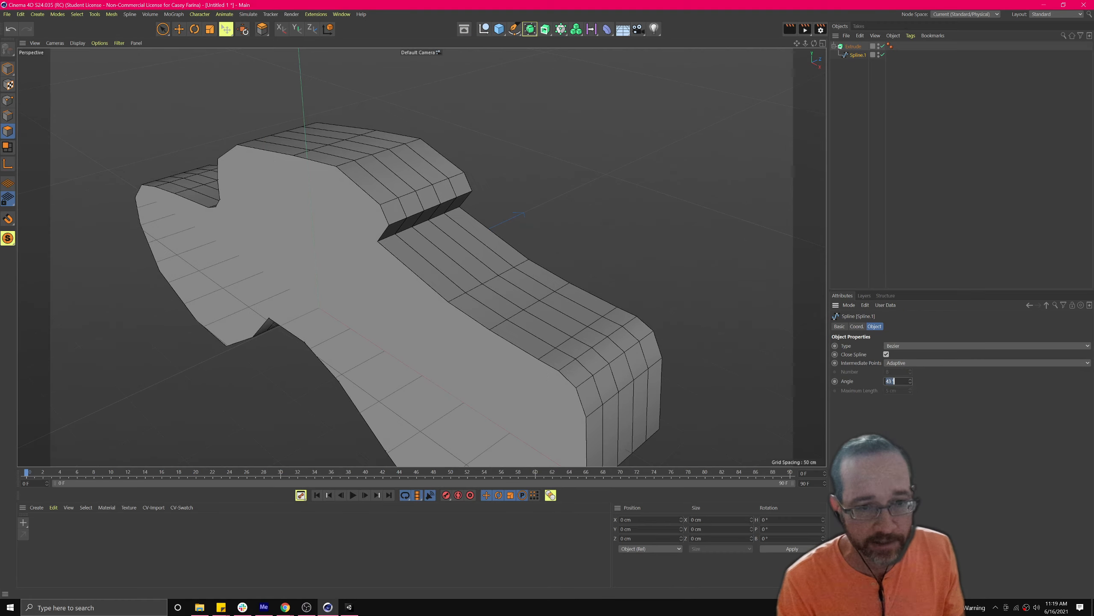
{"action": "left_click_drag", "start_coordinate": [910, 382], "coordinate": [909, 392]}
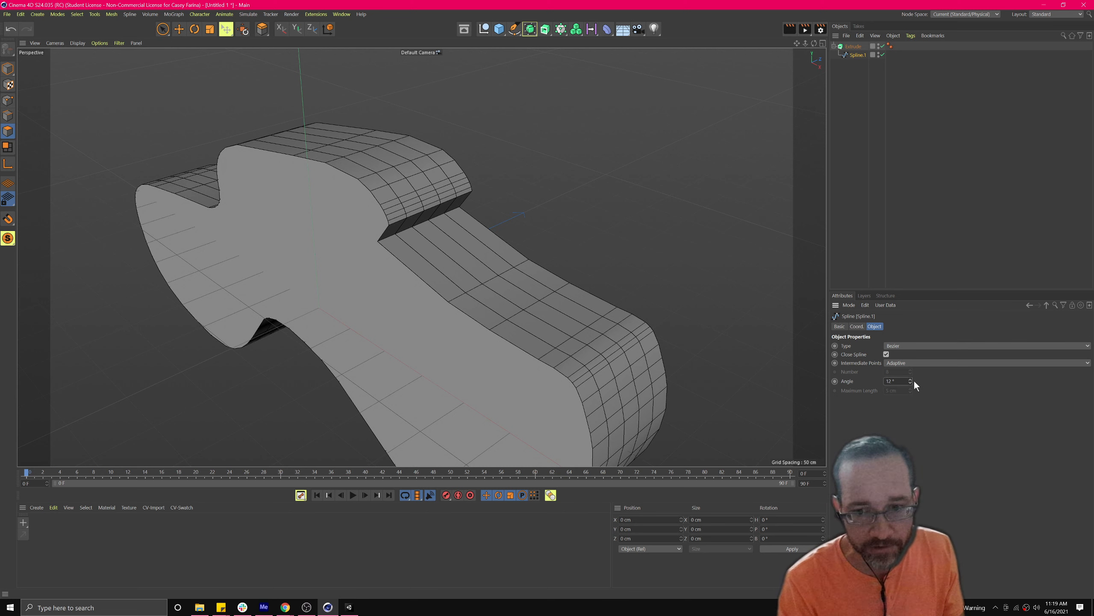
Step: With the Extrude disabled, select all of the spline's points and adjust its adaptive angle to 36°
{"action": "left_click_drag", "start_coordinate": [911, 381], "coordinate": [910, 385]}
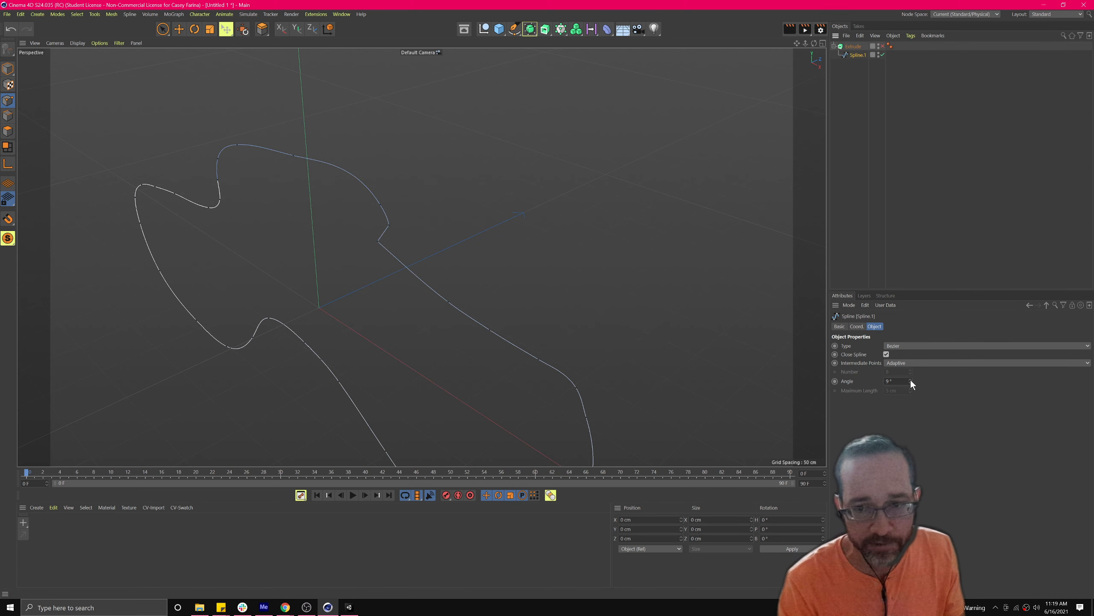
{"action": "left_click_drag", "start_coordinate": [911, 380], "coordinate": [922, 378]}
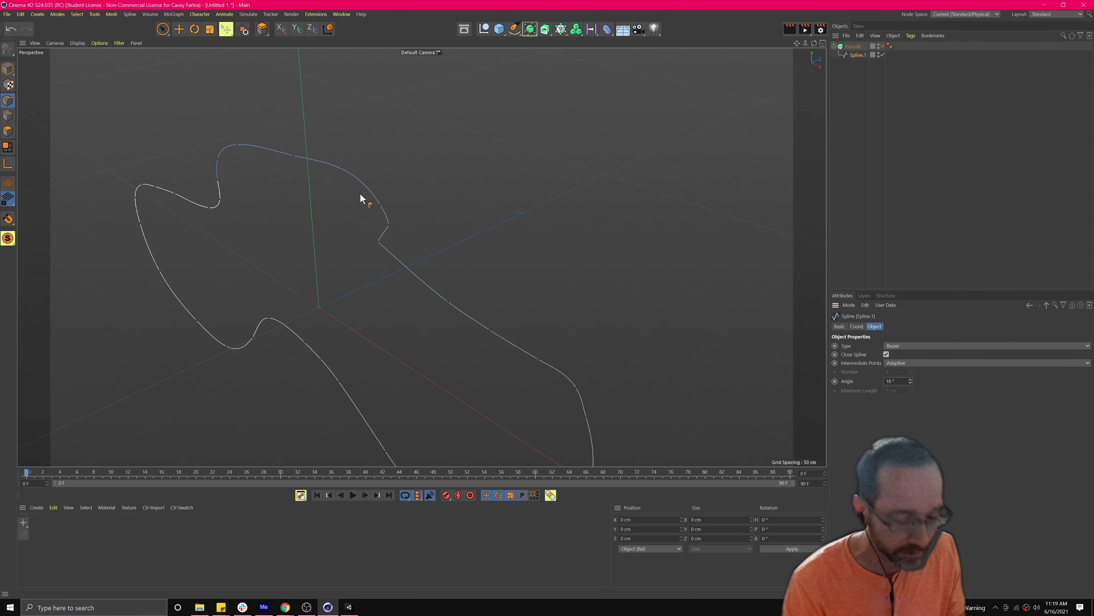
{"action": "key", "text": "ctrl+a"}
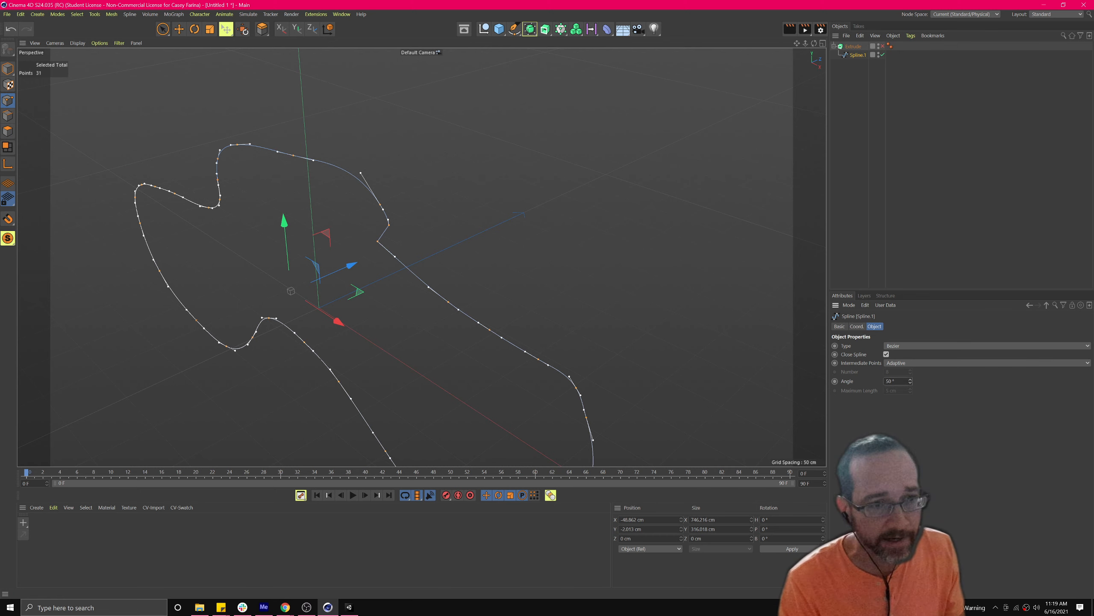
{"action": "mouse_move", "coordinate": [911, 381]}
{"action": "left_mouse_down"}
{"action": "mouse_move", "coordinate": [910, 369]}
{"action": "mouse_move", "coordinate": [910, 382]}
{"action": "left_mouse_up"}
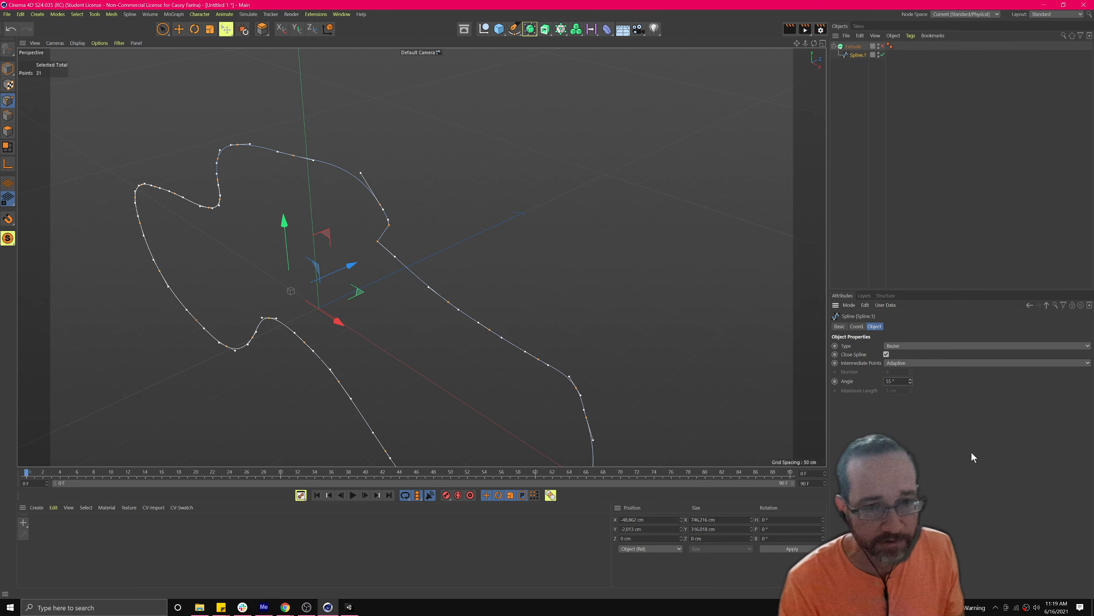
{"action": "left_click_drag", "start_coordinate": [910, 383], "coordinate": [910, 391]}
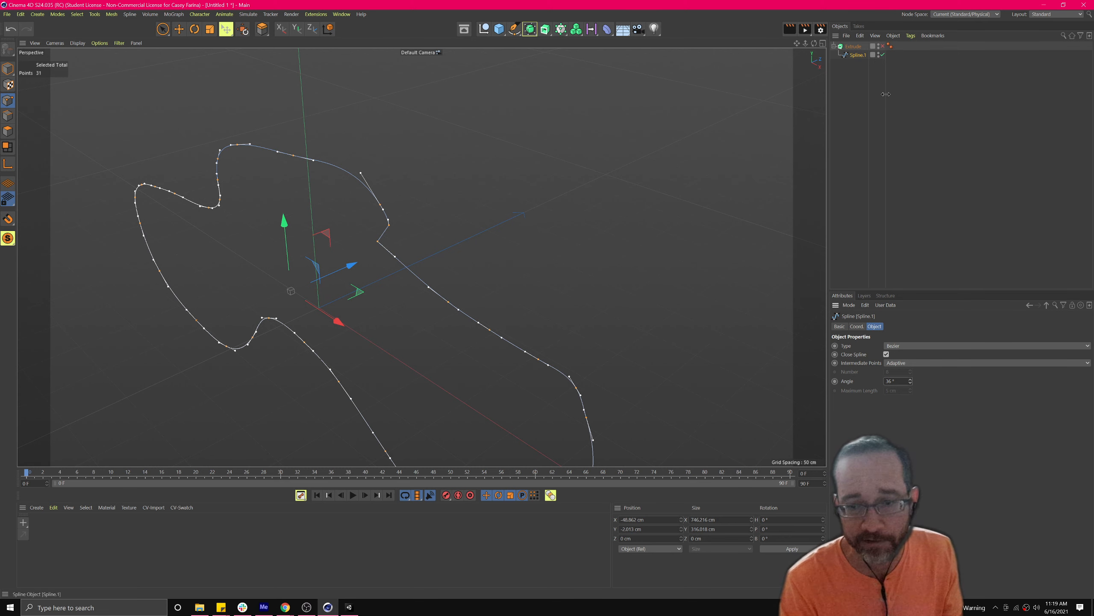
Step: Re-enable the Extrude and set its child spline's adaptive angle to 5°
{"action": "left_click", "coordinate": [882, 46]}
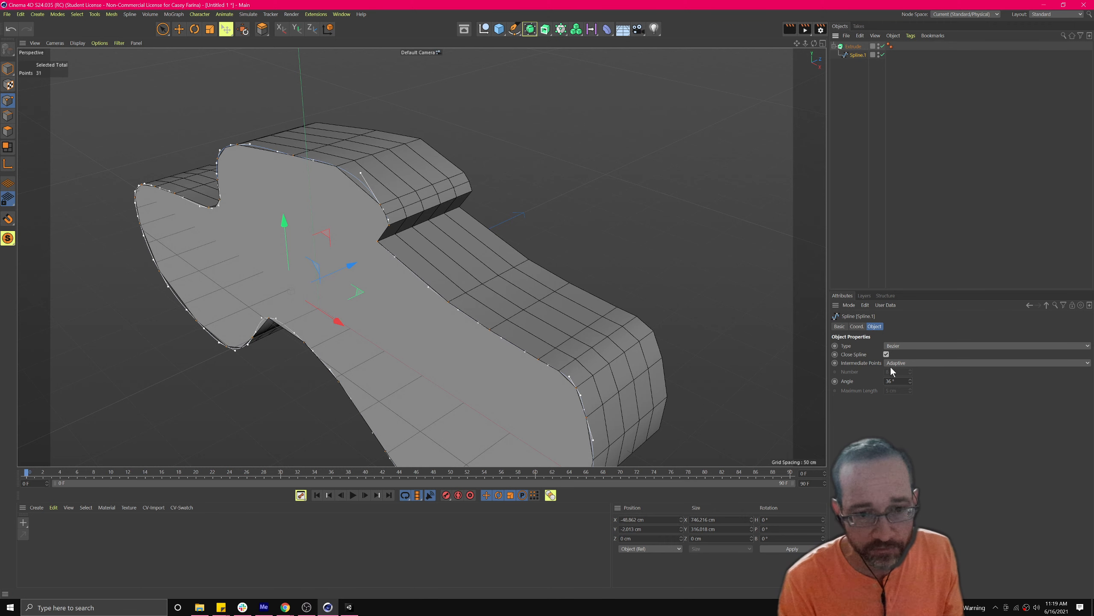
{"action": "key", "text": "BackSpace"}
{"action": "key", "text": "BackSpace"}
{"action": "type", "text": "5"}
{"action": "key", "text": "Return"}
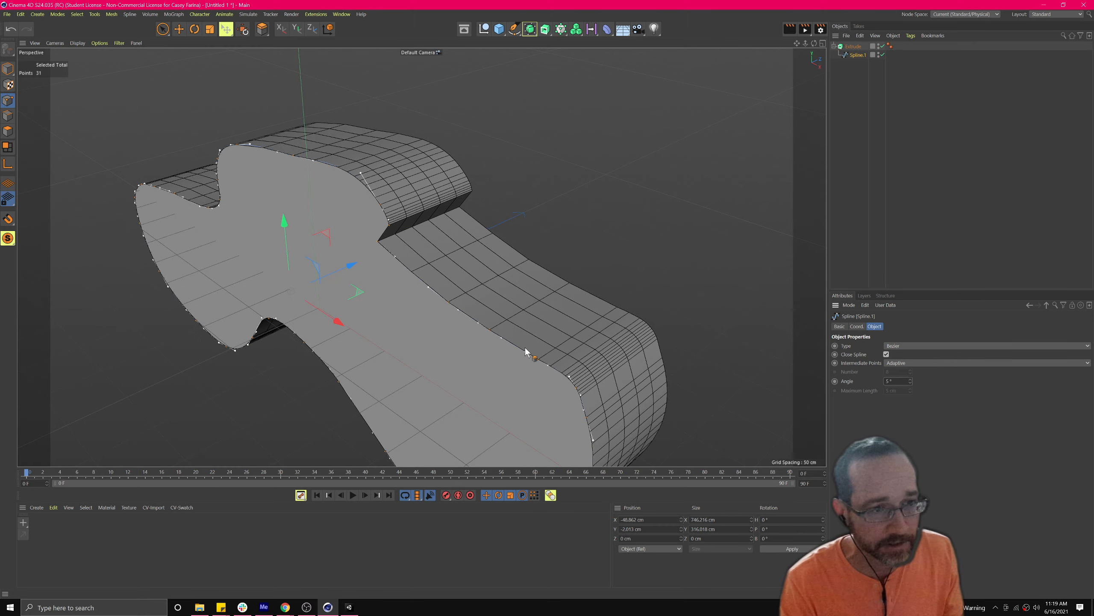
{"action": "left_click_drag", "start_coordinate": [117, 242], "coordinate": [428, 180], "text": "alt"}
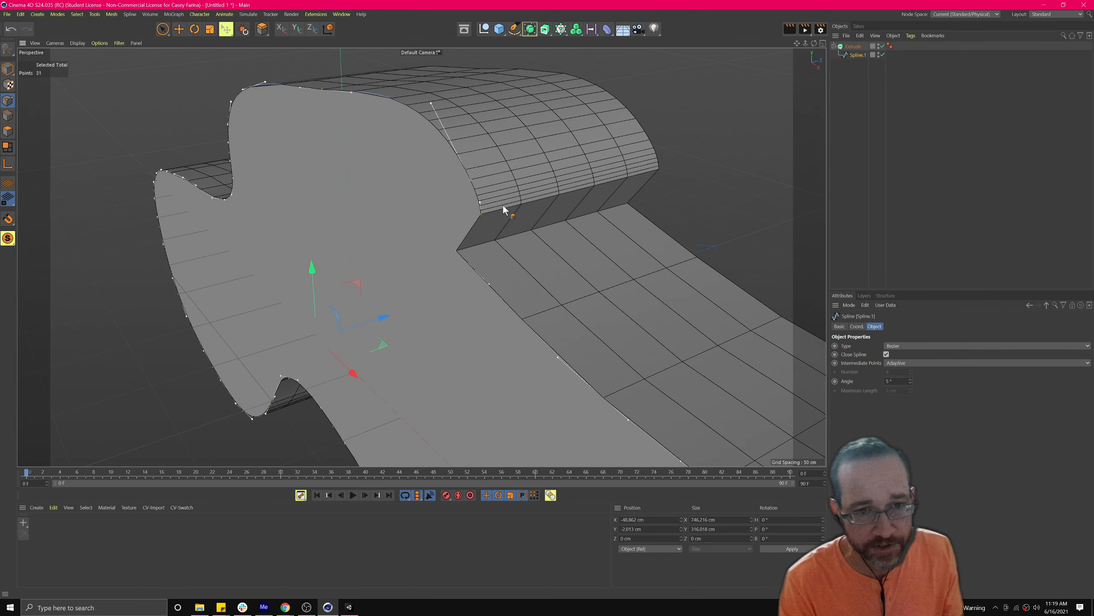
Step: Set the child spline's adaptive angle to 10°
{"action": "double_click", "coordinate": [898, 381]}
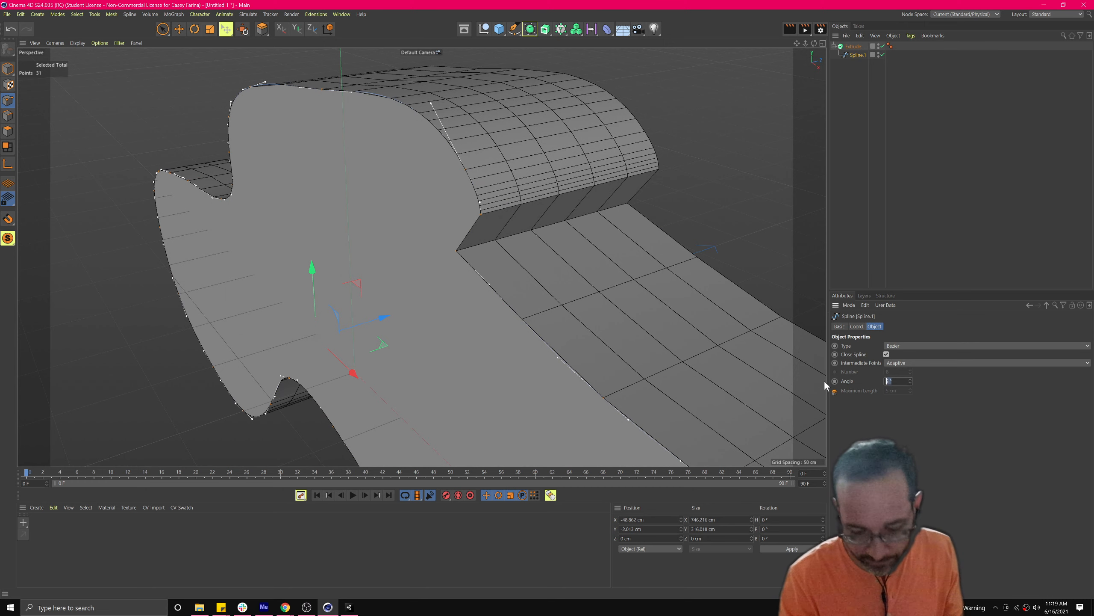
{"action": "type", "text": "10"}
{"action": "key", "text": "Return"}
{"action": "left_click_drag", "start_coordinate": [788, 379], "coordinate": [369, 253], "text": "alt"}
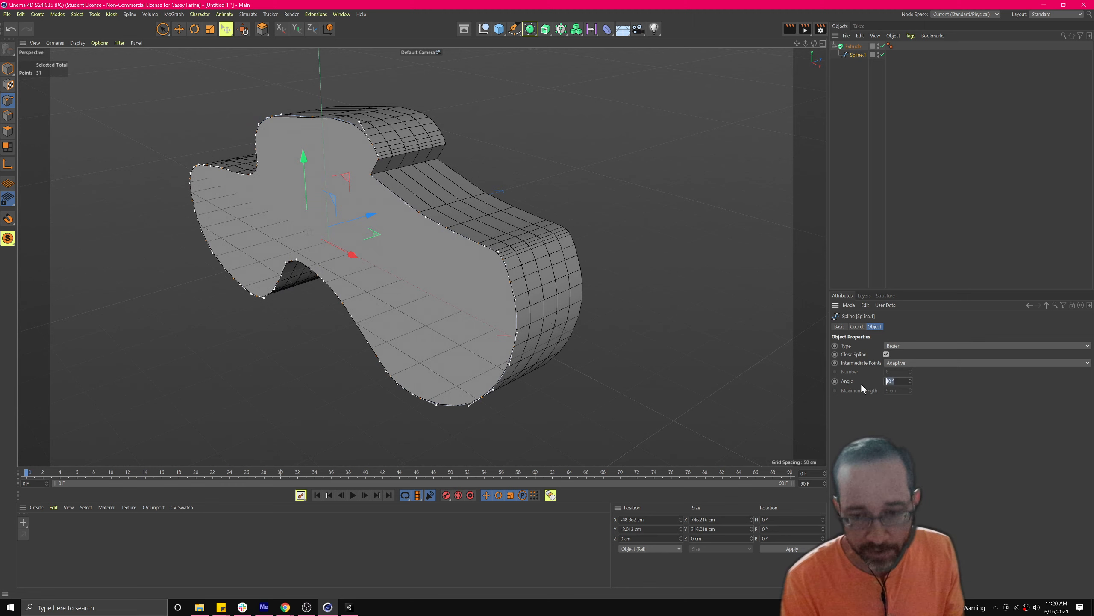
{"action": "key", "text": "Return"}
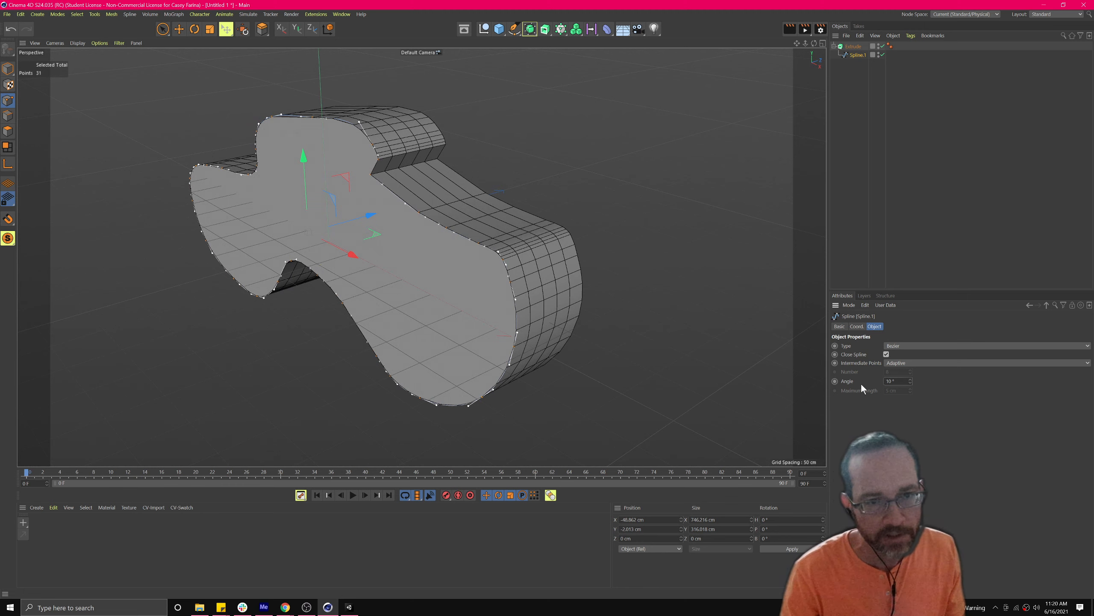
Step: Set the child spline's adaptive angle to 20° and inspect the extruded shape
{"action": "left_click", "coordinate": [896, 381]}
{"action": "type", "text": "20"}
{"action": "key", "text": "Return"}
{"action": "left_click_drag", "start_coordinate": [474, 207], "coordinate": [510, 207], "text": "alt"}
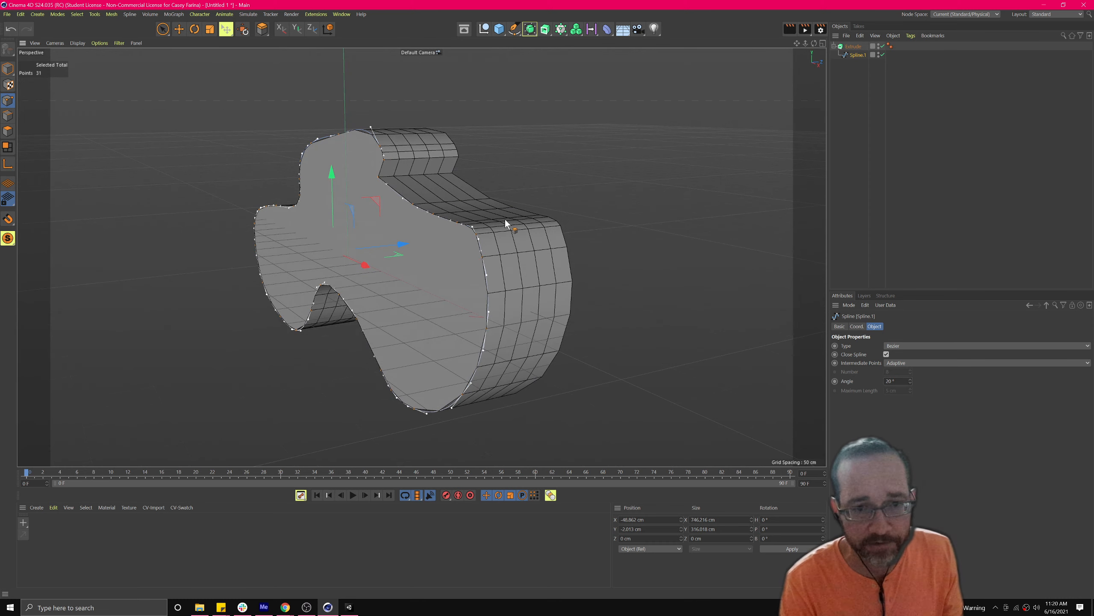
Step: Set the Extrude's subdivision along its depth to 1 in its object properties
{"action": "left_click", "coordinate": [858, 46]}
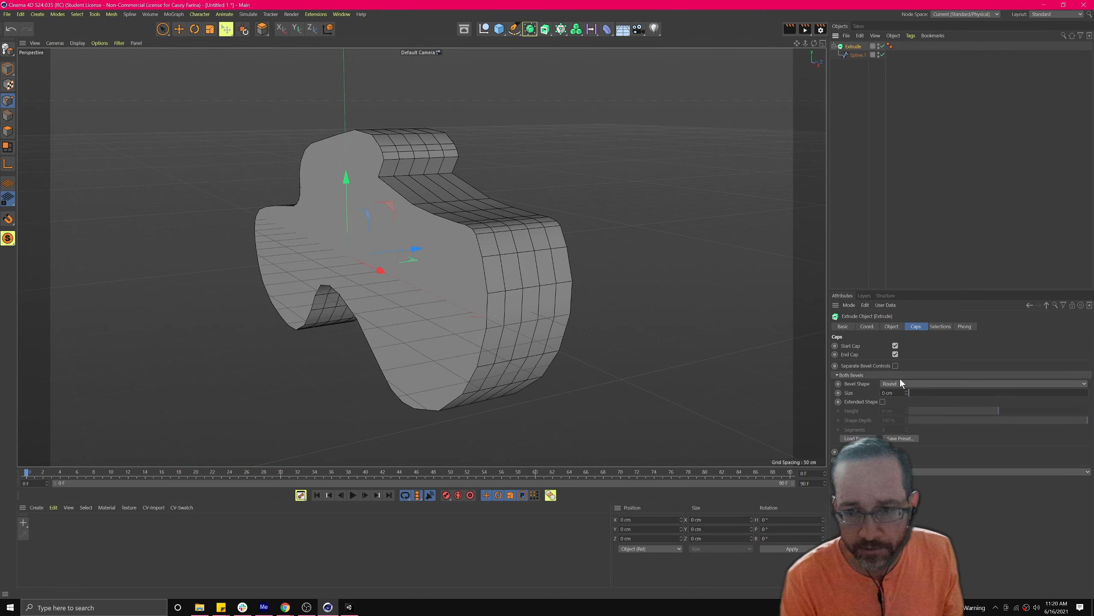
{"action": "left_click", "coordinate": [892, 326]}
{"action": "left_click_drag", "start_coordinate": [899, 364], "coordinate": [860, 366]}
{"action": "type", "text": "1"}
{"action": "key", "text": "Return"}
{"action": "left_click_drag", "start_coordinate": [357, 283], "coordinate": [429, 281], "text": "alt"}
Step: Select the child spline and change its intermediate points mode from Adaptive to Uniform
{"action": "left_click", "coordinate": [857, 55]}
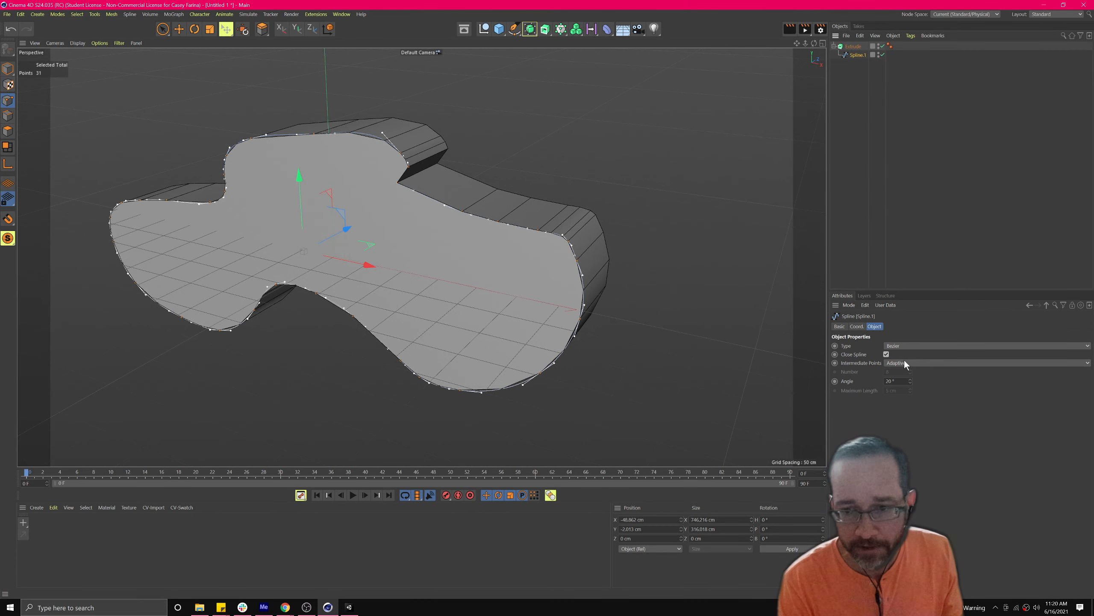
{"action": "left_click", "coordinate": [904, 362]}
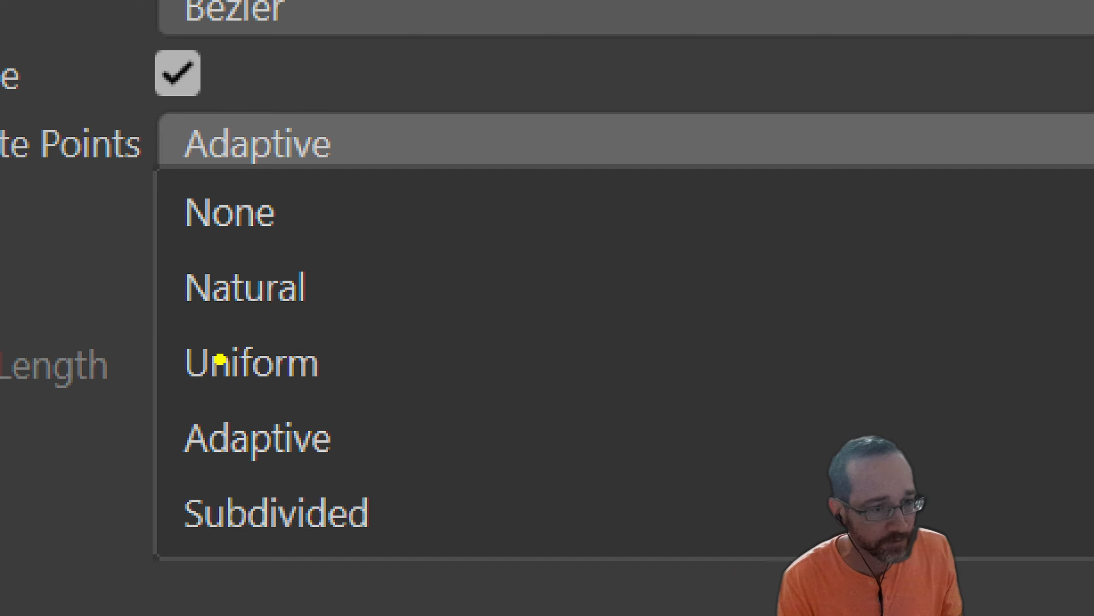
{"action": "left_click_drag", "start_coordinate": [349, 470], "coordinate": [223, 466]}
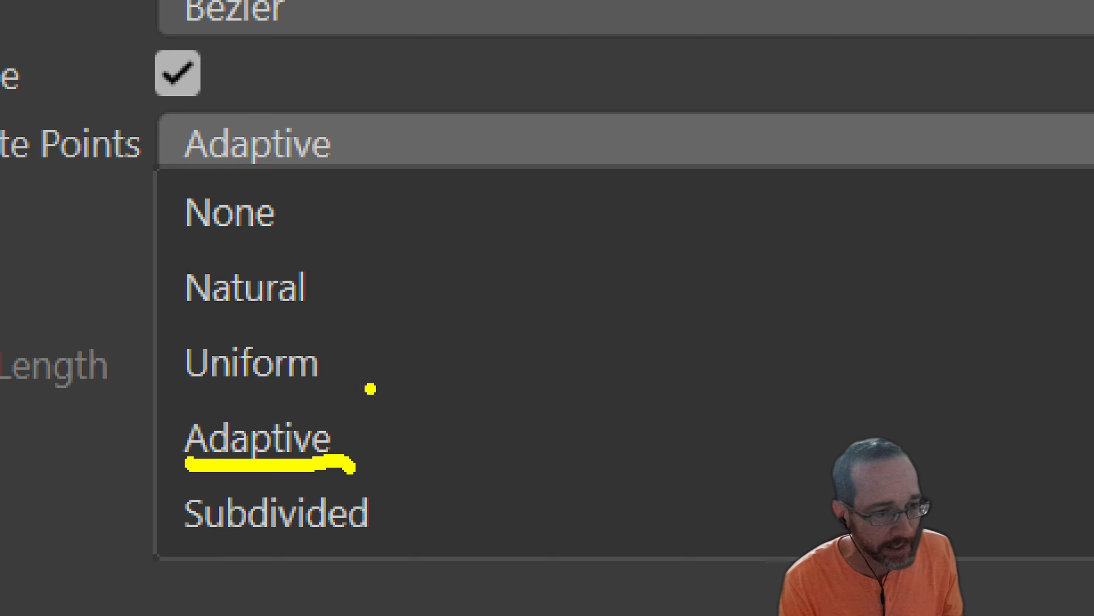
{"action": "mouse_move", "coordinate": [367, 371]}
{"action": "left_mouse_down"}
{"action": "mouse_move", "coordinate": [236, 404]}
{"action": "mouse_move", "coordinate": [163, 364]}
{"action": "mouse_move", "coordinate": [245, 299]}
{"action": "mouse_move", "coordinate": [371, 345]}
{"action": "left_mouse_up"}
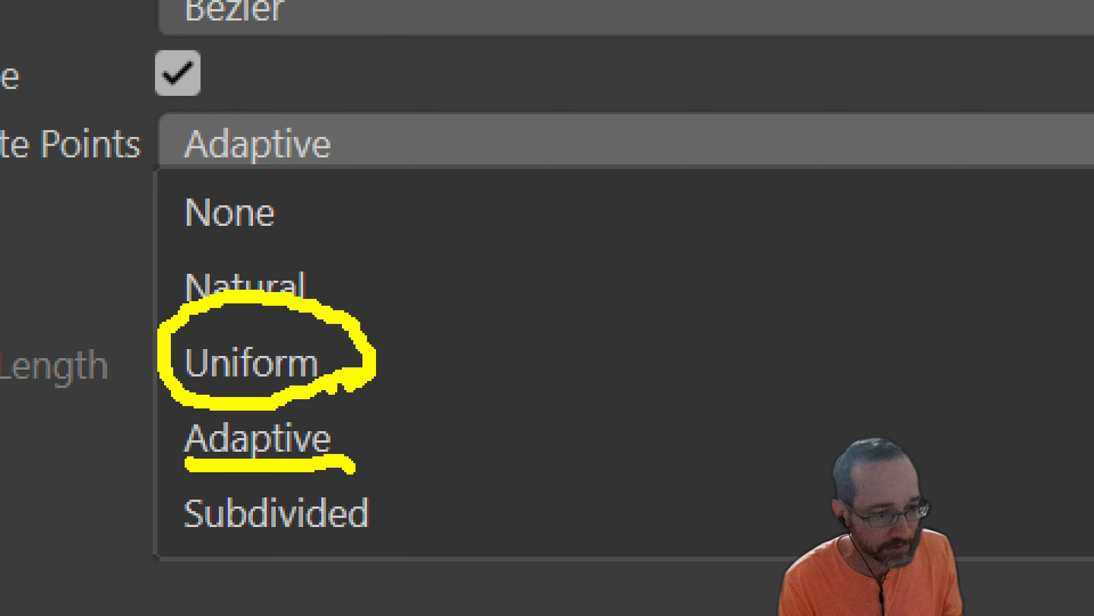
{"action": "key", "text": "Escape"}
{"action": "left_click", "coordinate": [914, 362]}
{"action": "left_click", "coordinate": [906, 387]}
{"action": "left_click_drag", "start_coordinate": [584, 315], "coordinate": [563, 272], "text": "alt"}
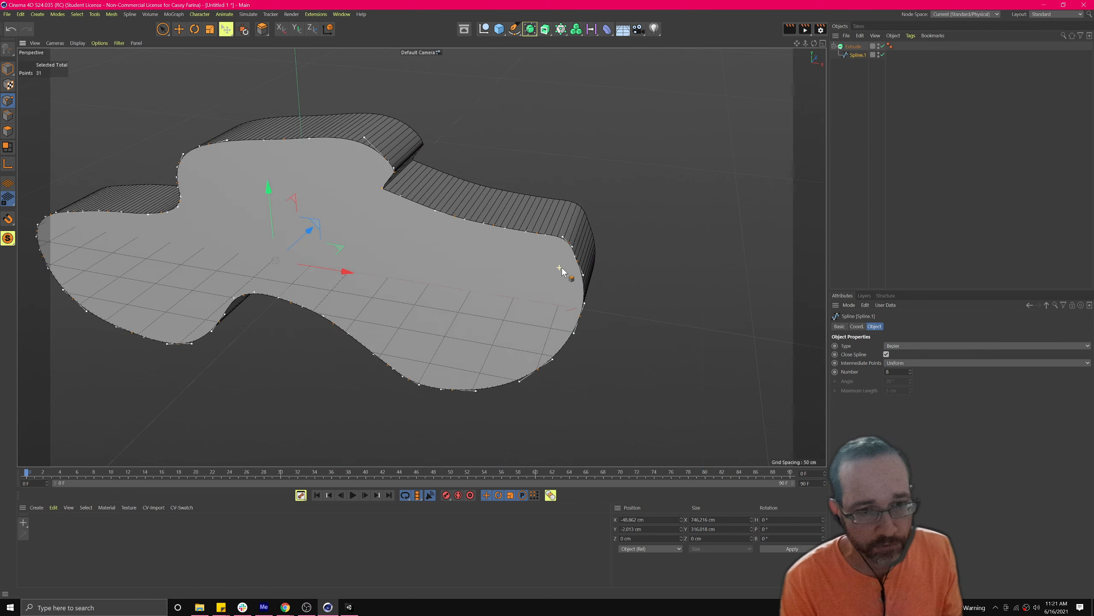
Step: Switch the spline's intermediate points mode through Natural, Subdivided, Uniform and Adaptive to compare the resulting meshes
{"action": "left_click", "coordinate": [902, 362]}
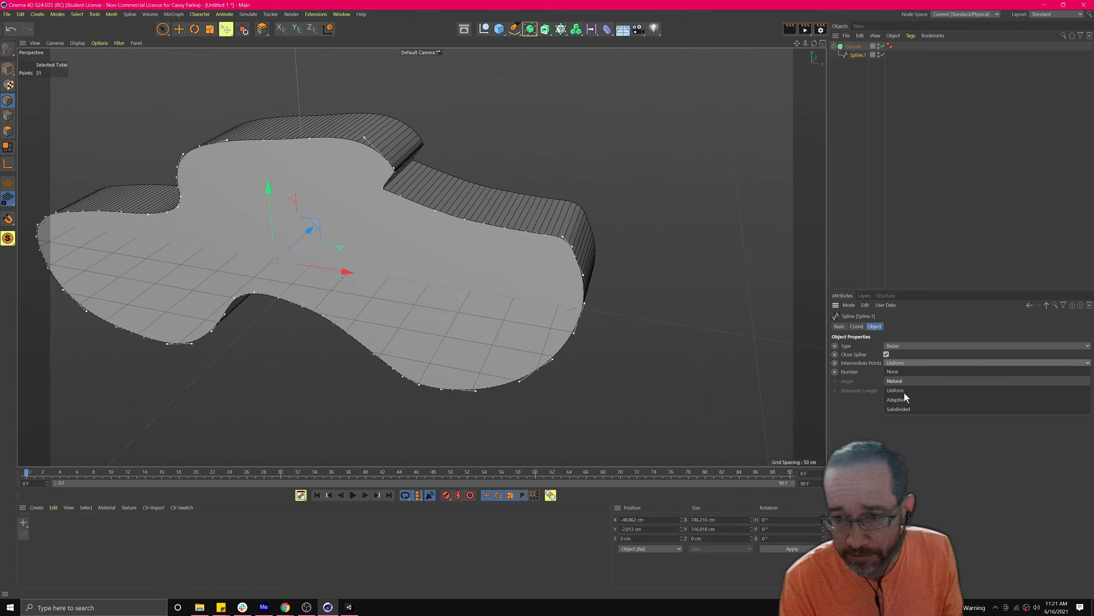
{"action": "left_click", "coordinate": [898, 381]}
{"action": "left_click", "coordinate": [897, 362]}
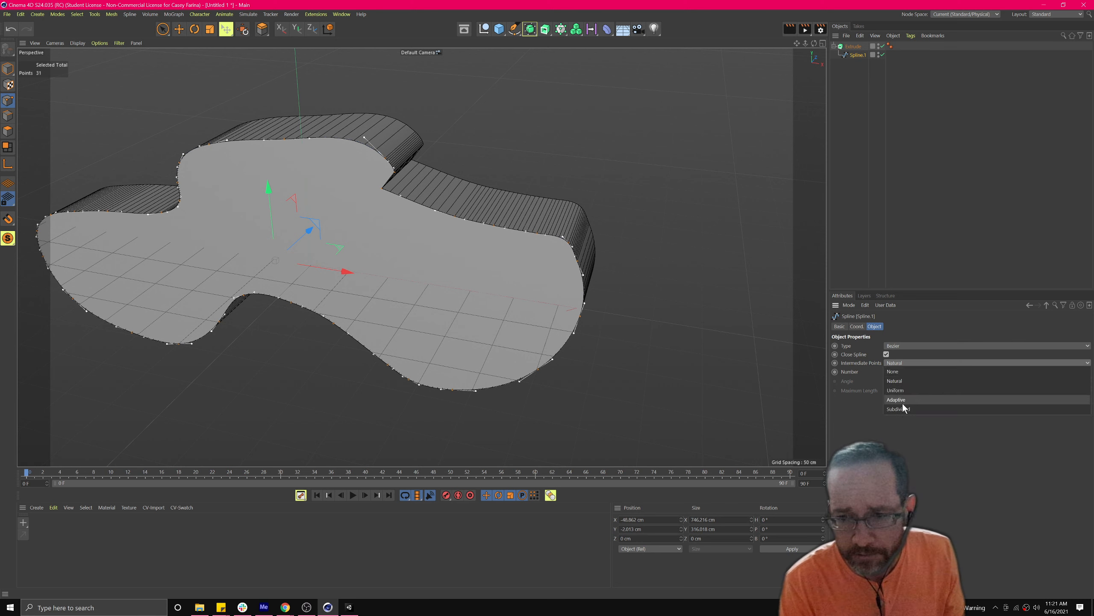
{"action": "left_click", "coordinate": [903, 408]}
{"action": "left_click", "coordinate": [898, 364]}
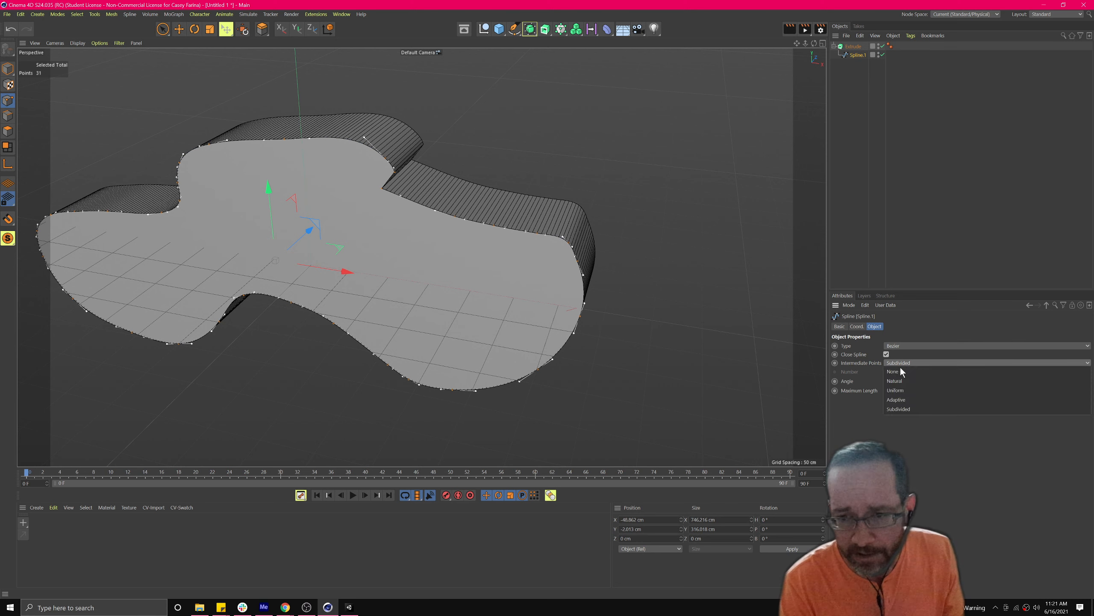
{"action": "left_click", "coordinate": [898, 390]}
{"action": "left_click", "coordinate": [902, 364]}
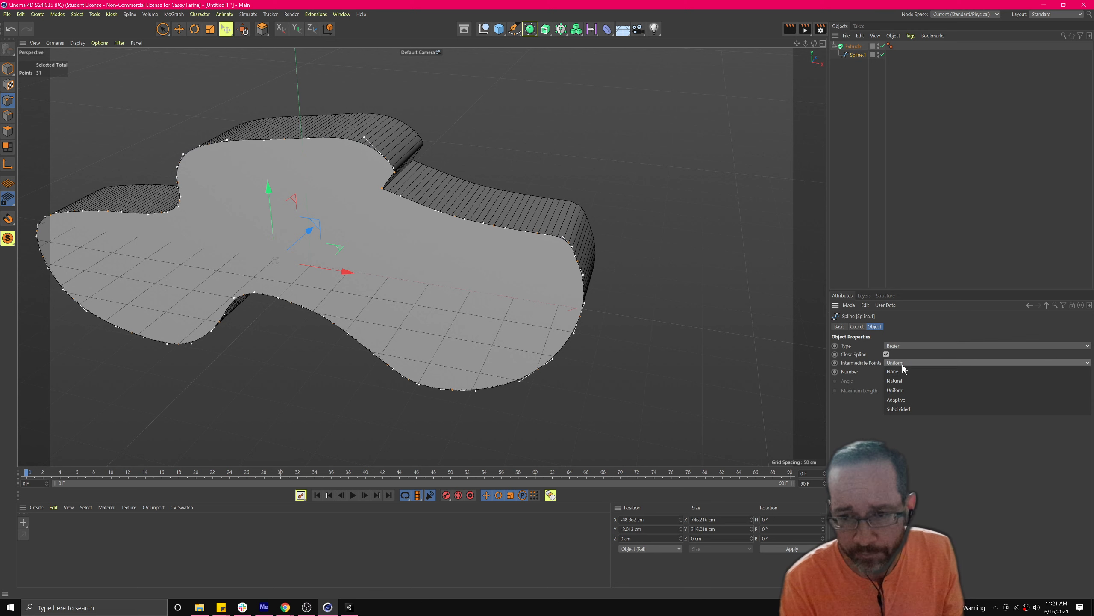
{"action": "left_click", "coordinate": [903, 400]}
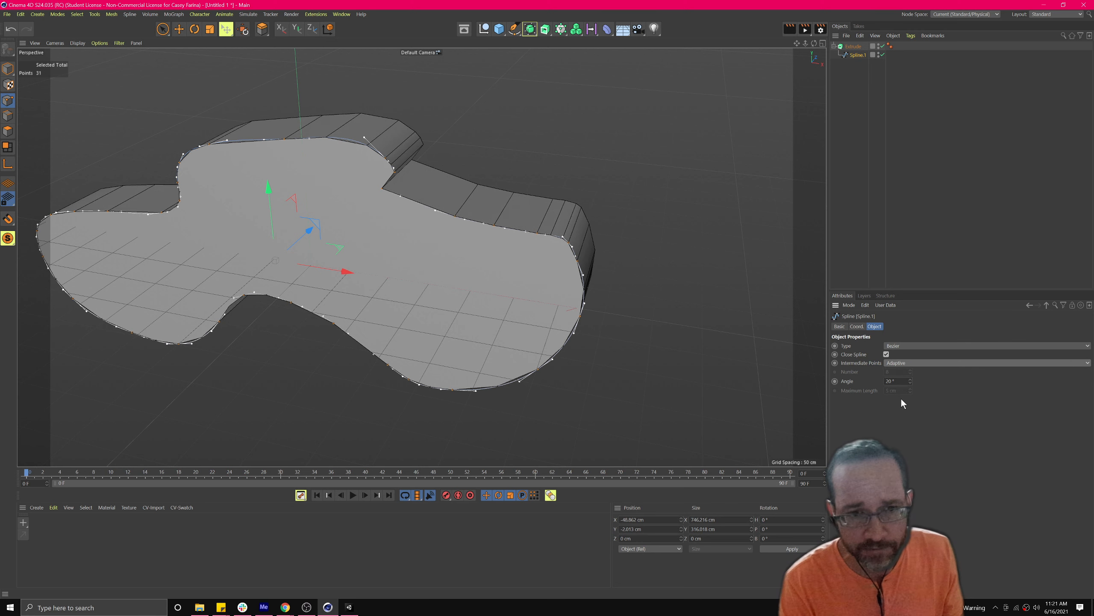
{"action": "left_click_drag", "start_coordinate": [410, 227], "coordinate": [625, 288], "text": "alt"}
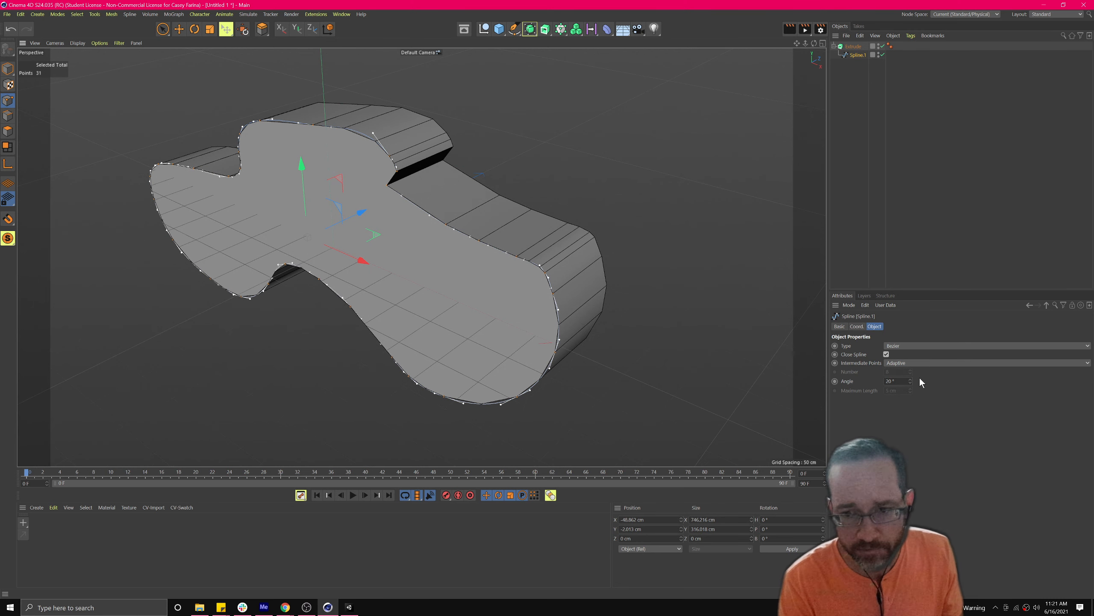
Step: Set the spline's intermediate points mode to Uniform and inspect the extruded side faces up close
{"action": "left_click", "coordinate": [916, 364]}
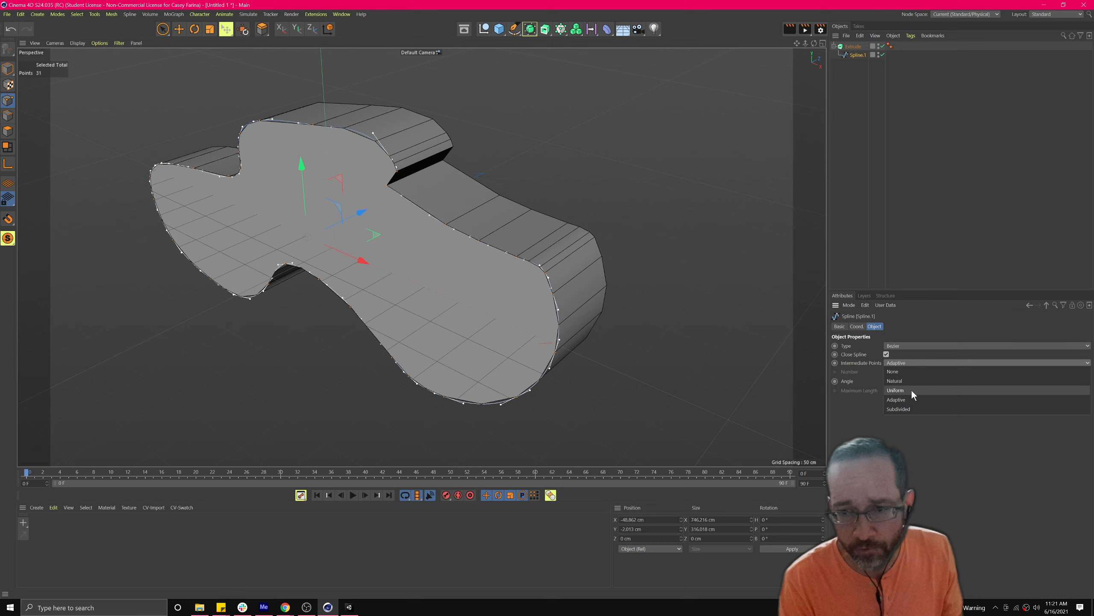
{"action": "left_click", "coordinate": [912, 390]}
{"action": "left_click_drag", "start_coordinate": [571, 276], "coordinate": [578, 296], "text": "alt"}
{"action": "scroll", "coordinate": [526, 232], "scroll_direction": "up", "scroll_amount": 5}
{"action": "left_click_drag", "start_coordinate": [605, 229], "coordinate": [569, 188], "text": "alt"}
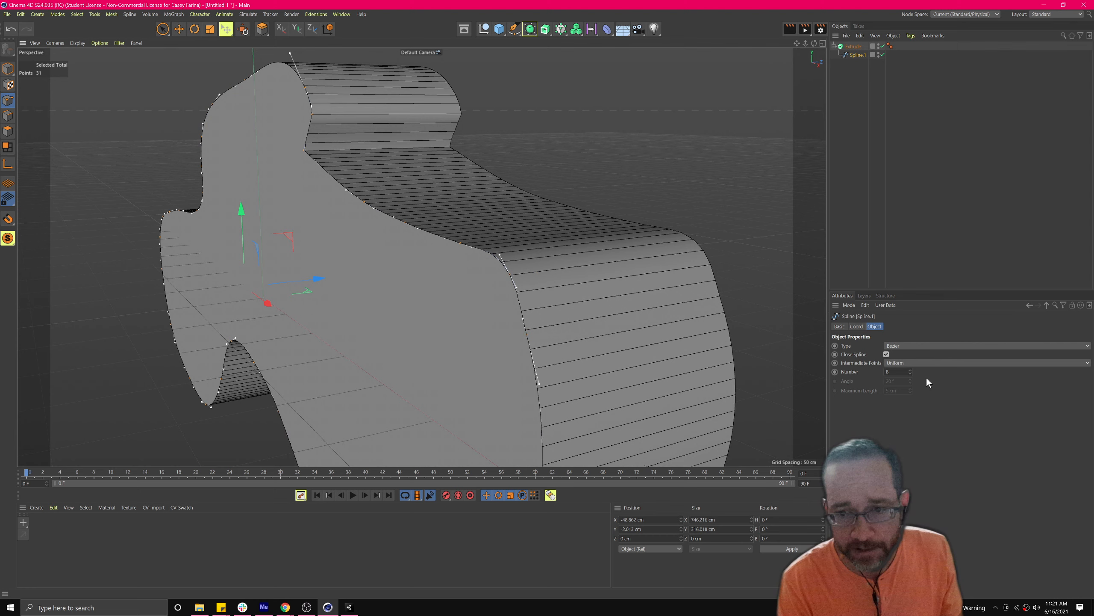
Step: Lower the spline's number of uniform intermediate points to 0
{"action": "left_click", "coordinate": [911, 373]}
{"action": "left_click", "coordinate": [911, 373]}
{"action": "left_click", "coordinate": [911, 373]}
{"action": "left_click", "coordinate": [911, 373]}
{"action": "left_click", "coordinate": [911, 373]}
{"action": "left_click", "coordinate": [910, 373]}
{"action": "left_click", "coordinate": [911, 373]}
{"action": "left_click", "coordinate": [910, 374]}
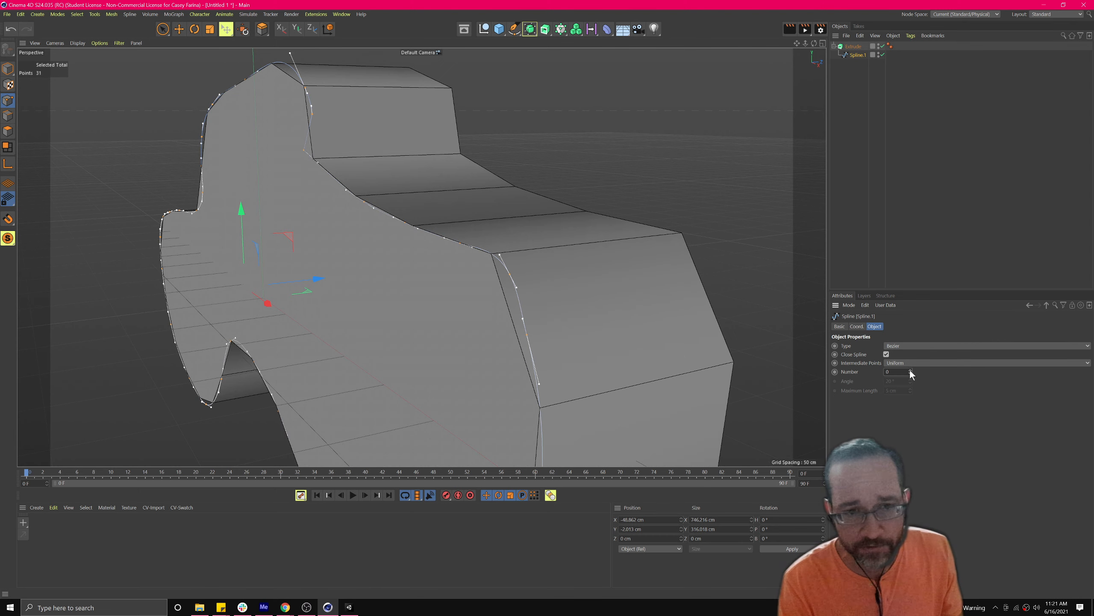
{"action": "left_click", "coordinate": [910, 369]}
{"action": "left_click", "coordinate": [910, 369]}
{"action": "left_click", "coordinate": [910, 373]}
{"action": "left_click", "coordinate": [911, 373]}
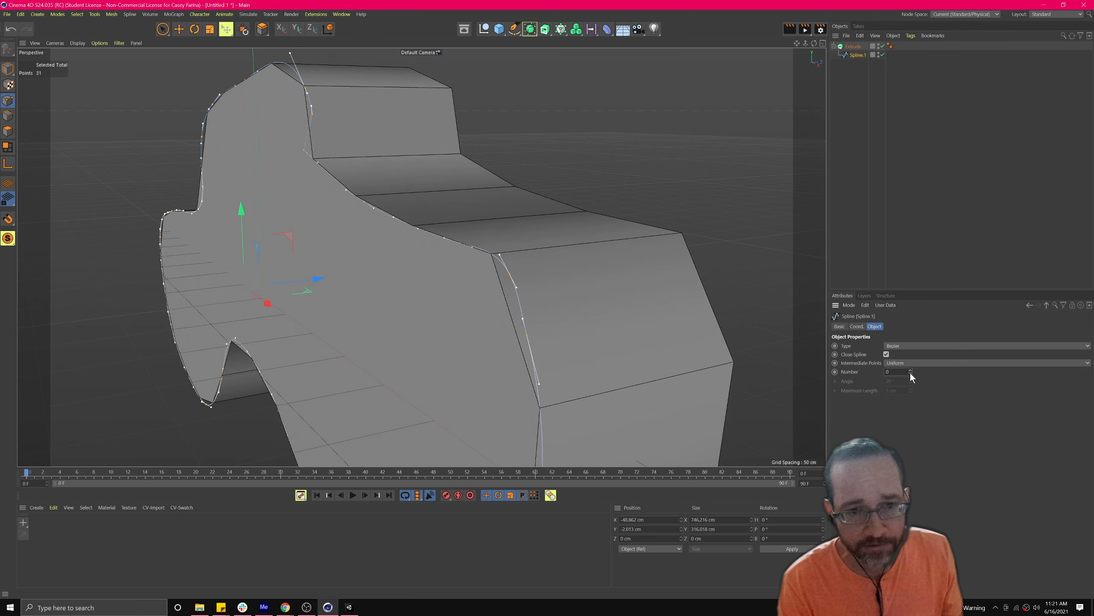
Step: Raise the spline's number of uniform intermediate points to 3 and inspect the extruded side faces
{"action": "left_click_drag", "start_coordinate": [527, 341], "coordinate": [567, 343], "text": "alt"}
{"action": "mouse_move", "coordinate": [357, 303]}
{"action": "left_mouse_down", "text": "alt"}
{"action": "mouse_move", "coordinate": [354, 323]}
{"action": "mouse_move", "coordinate": [338, 312]}
{"action": "mouse_move", "coordinate": [379, 295]}
{"action": "mouse_move", "coordinate": [356, 305]}
{"action": "left_mouse_up", "text": "alt"}
{"action": "scroll", "coordinate": [338, 312], "scroll_direction": "down", "scroll_amount": 6}
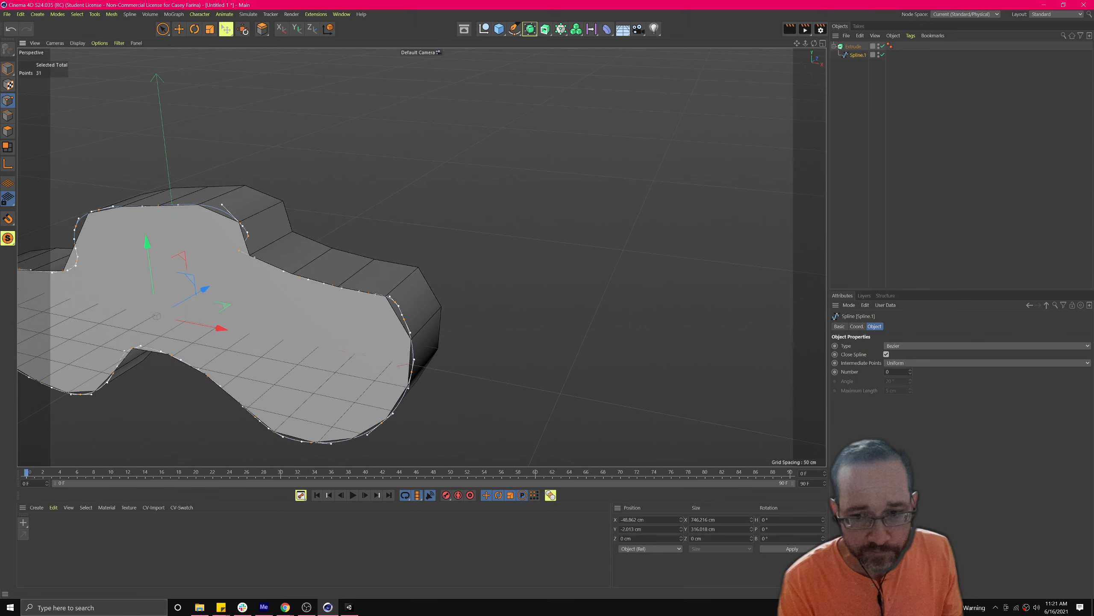
{"action": "left_click_drag", "start_coordinate": [911, 372], "coordinate": [911, 370]}
{"action": "left_click_drag", "start_coordinate": [467, 216], "coordinate": [434, 217], "text": "alt"}
{"action": "middle_click_drag", "start_coordinate": [460, 211], "coordinate": [562, 210], "text": "alt"}
{"action": "scroll", "coordinate": [301, 237], "scroll_direction": "up", "scroll_amount": 3}
{"action": "mouse_move", "coordinate": [300, 237]}
{"action": "left_mouse_down", "text": "alt"}
{"action": "mouse_move", "coordinate": [379, 264]}
{"action": "mouse_move", "coordinate": [508, 211]}
{"action": "mouse_move", "coordinate": [351, 217]}
{"action": "mouse_move", "coordinate": [316, 209]}
{"action": "mouse_move", "coordinate": [324, 203]}
{"action": "mouse_move", "coordinate": [313, 222]}
{"action": "left_mouse_up", "text": "alt"}
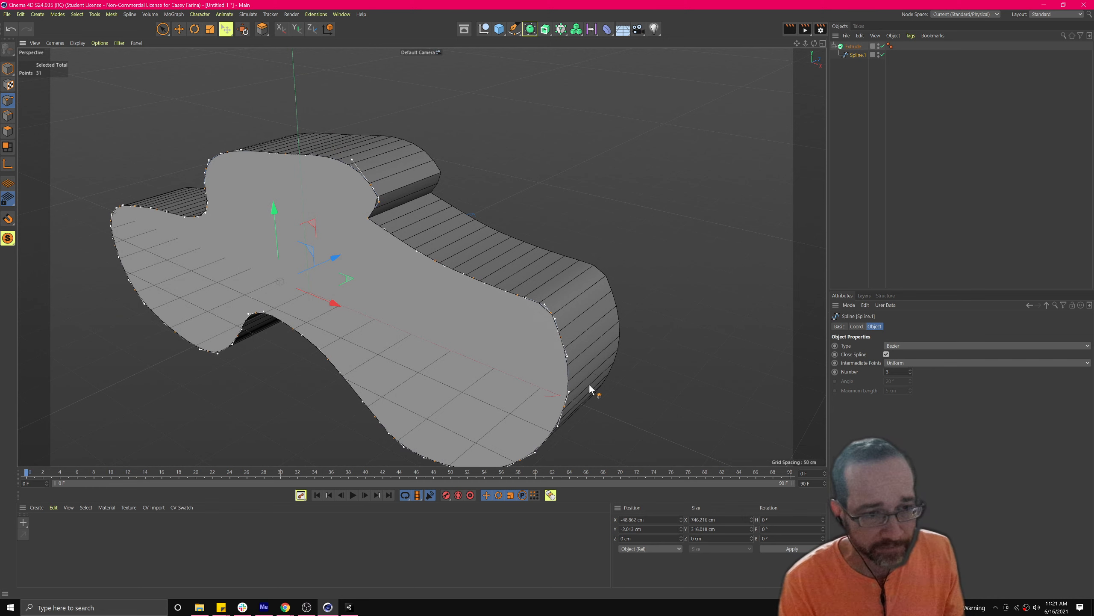
Step: Set the spline's intermediate points mode to Adaptive for comparison and return it to Uniform
{"action": "left_click", "coordinate": [900, 363]}
{"action": "left_click", "coordinate": [896, 371]}
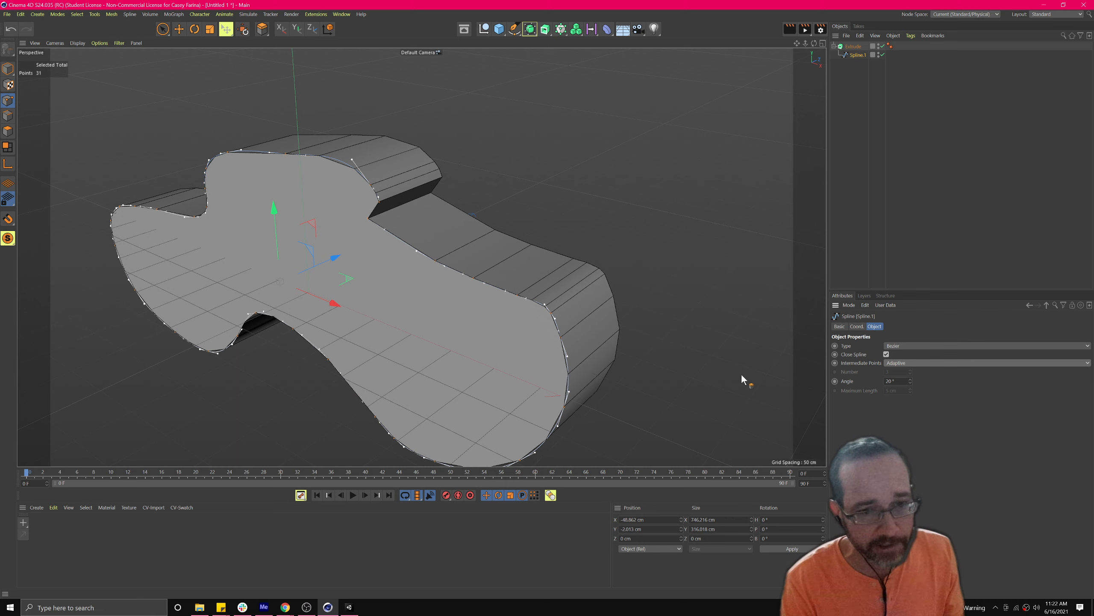
{"action": "left_click", "coordinate": [899, 362]}
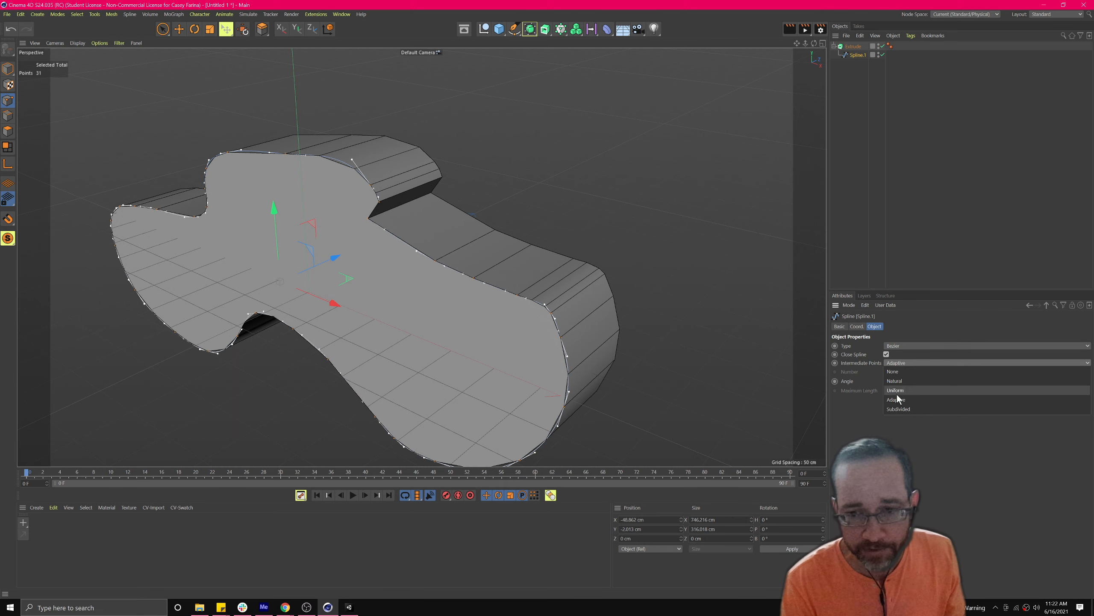
{"action": "left_click", "coordinate": [900, 389]}
Step: Reduce the spline's number of uniform intermediate points to 1
{"action": "left_click", "coordinate": [912, 370]}
{"action": "left_click", "coordinate": [911, 373]}
{"action": "left_click", "coordinate": [912, 374]}
{"action": "left_click", "coordinate": [911, 373]}
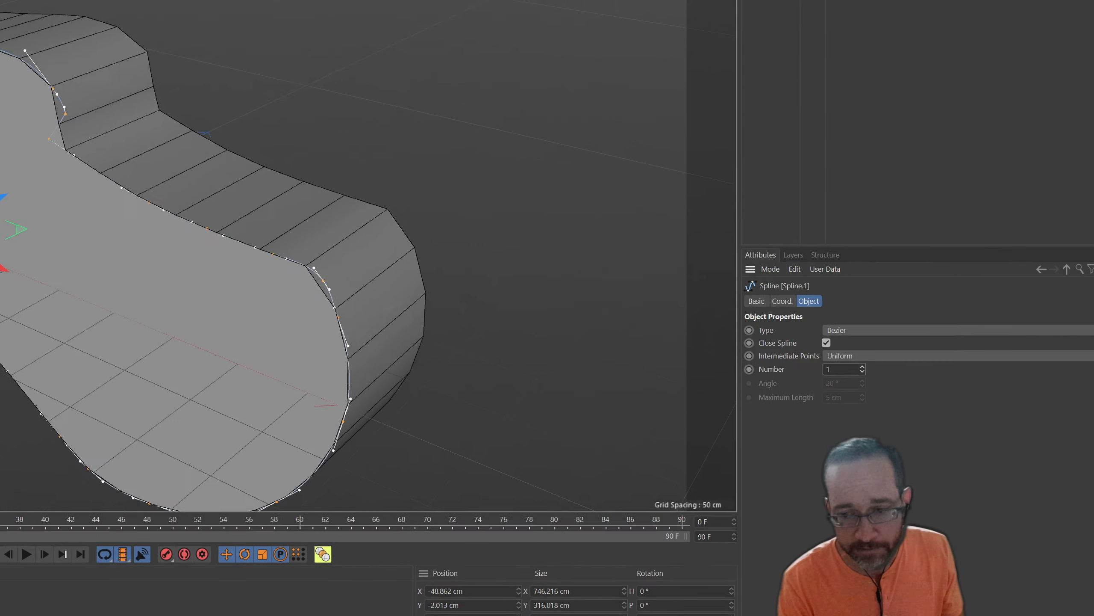
{"action": "mouse_move", "coordinate": [927, 403]}
{"action": "left_mouse_down"}
{"action": "mouse_move", "coordinate": [875, 301]}
{"action": "mouse_move", "coordinate": [732, 345]}
{"action": "mouse_move", "coordinate": [673, 440]}
{"action": "left_mouse_up"}
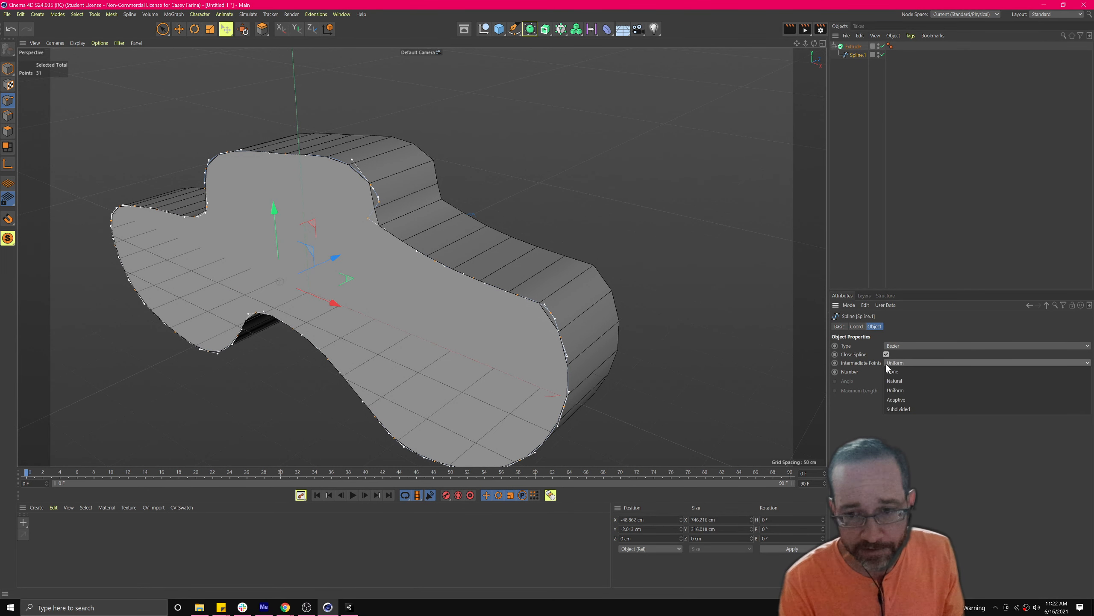
Step: Increase the spline's number of uniform intermediate points to 5
{"action": "left_click", "coordinate": [912, 370]}
{"action": "left_click", "coordinate": [911, 369]}
{"action": "left_click", "coordinate": [912, 369]}
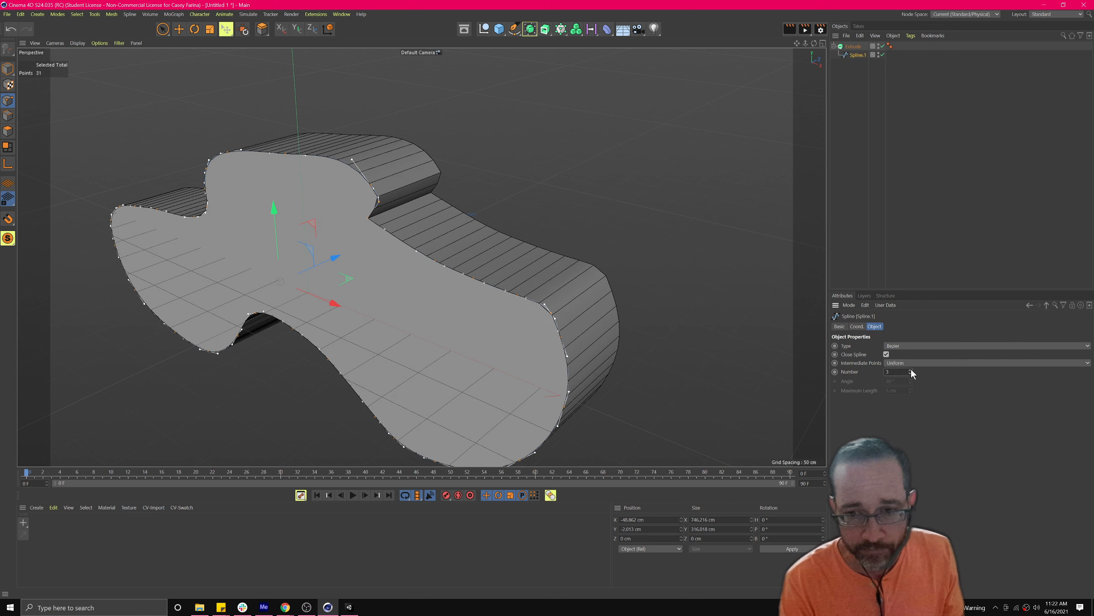
{"action": "left_click", "coordinate": [912, 370]}
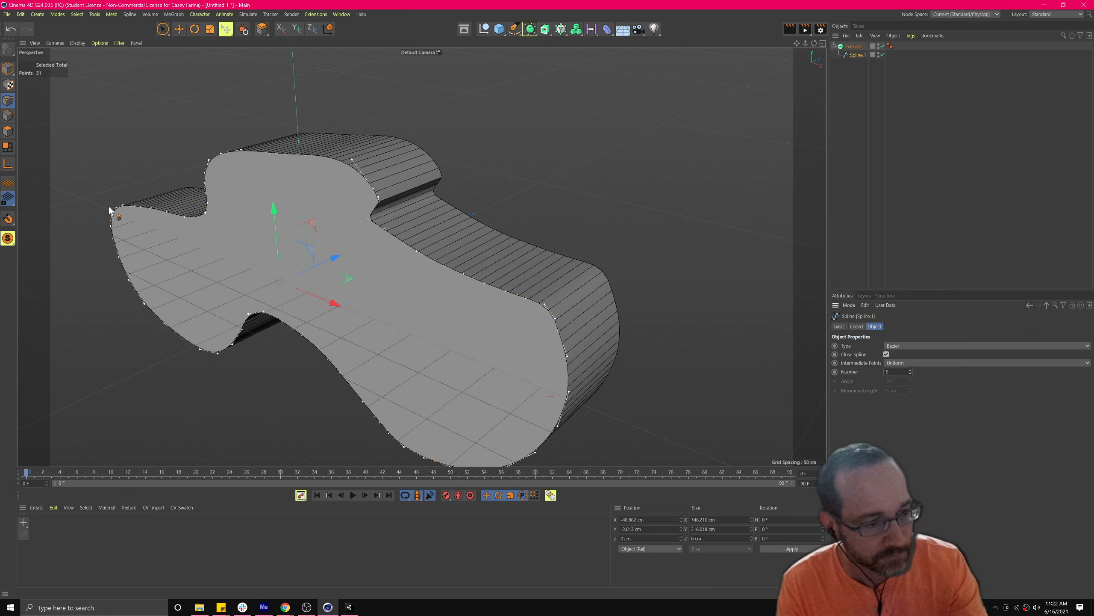
Step: Disable the Extrude generator and leave its child spline selected
{"action": "left_click", "coordinate": [846, 69]}
{"action": "left_click", "coordinate": [855, 53]}
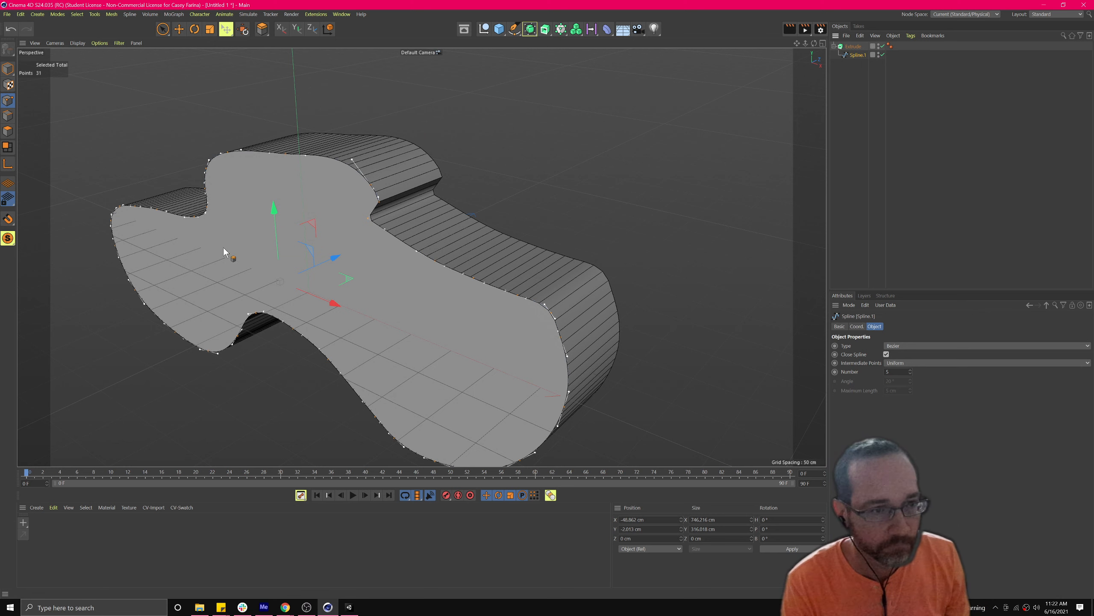
{"action": "left_click", "coordinate": [850, 70]}
{"action": "left_click", "coordinate": [852, 48]}
{"action": "left_click", "coordinate": [854, 55]}
{"action": "left_click", "coordinate": [852, 47]}
{"action": "left_click", "coordinate": [857, 54]}
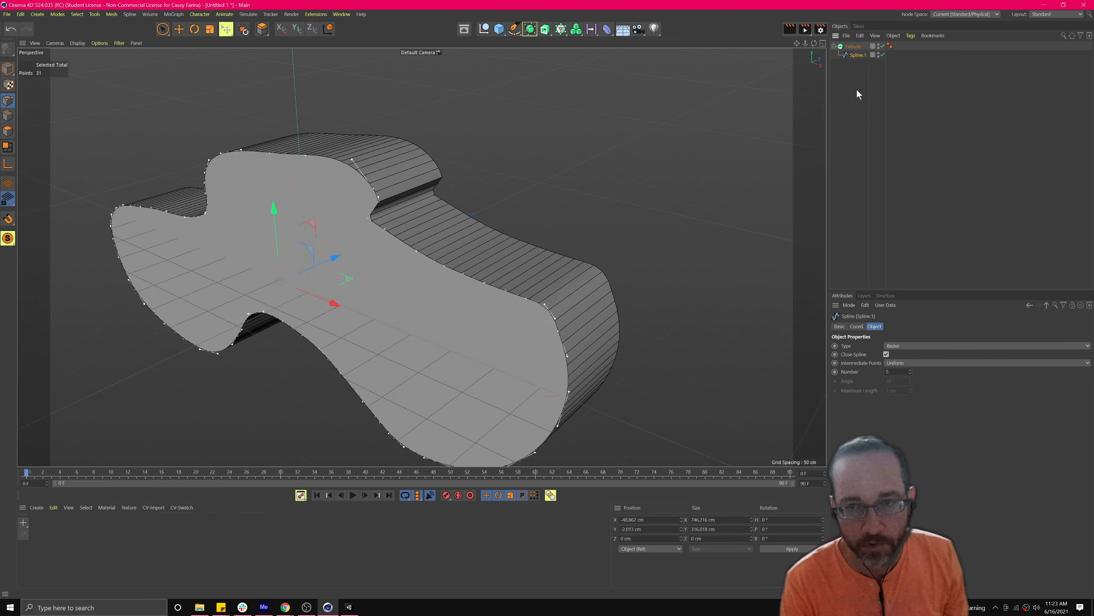
{"action": "left_click", "coordinate": [882, 47]}
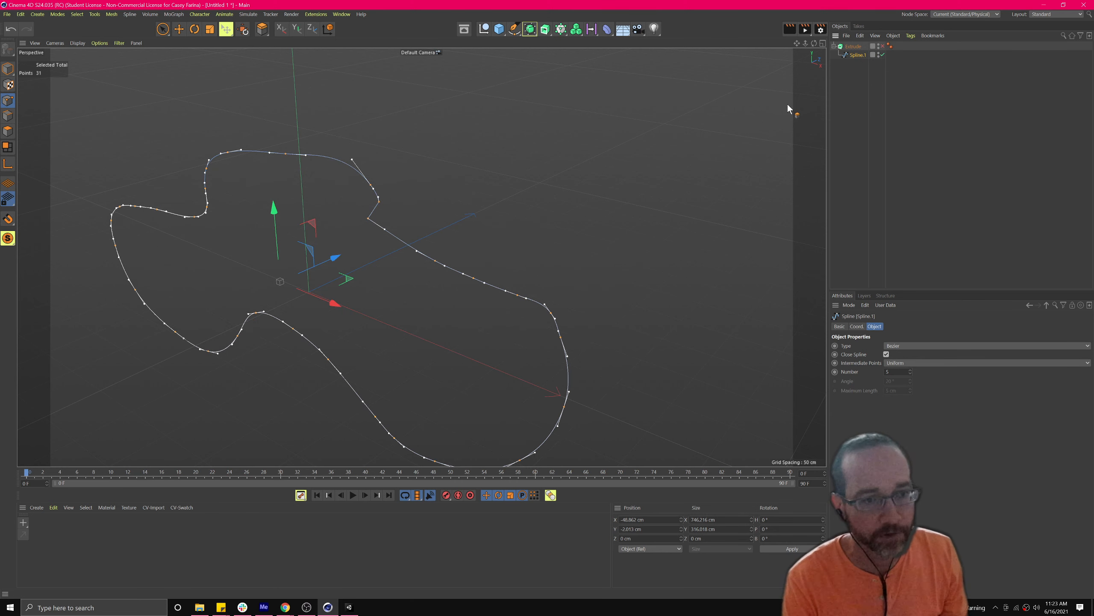
{"action": "left_click", "coordinate": [852, 46]}
{"action": "left_click", "coordinate": [857, 55]}
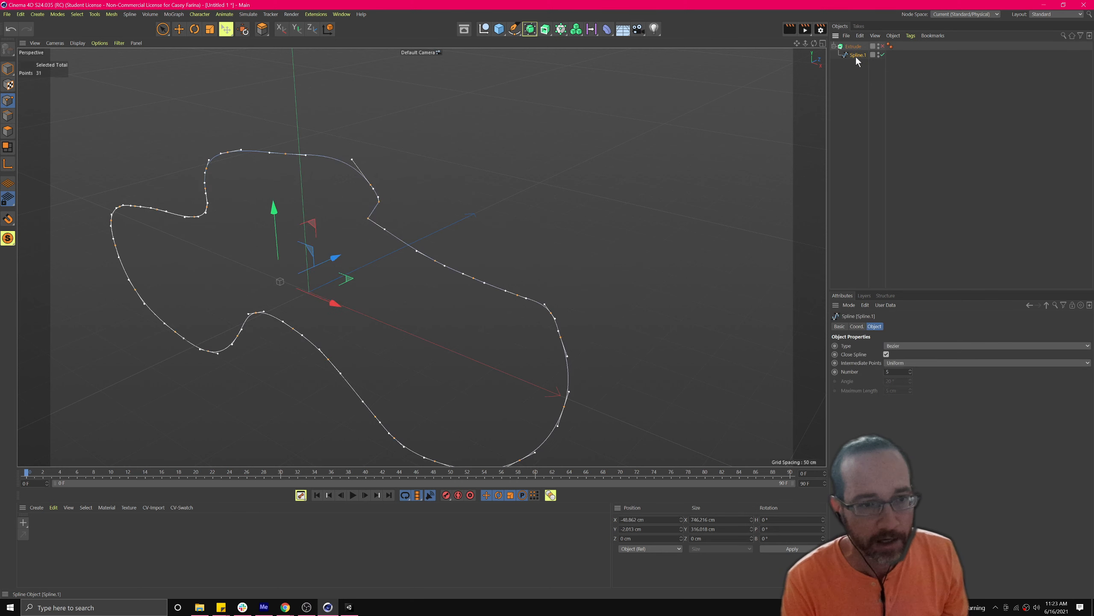
Step: Use Rectangle Selection to delete the three spline points on the nearly flat stretch between the left bulge and the upper hump
{"action": "left_click_drag", "start_coordinate": [145, 321], "coordinate": [165, 336], "text": "alt"}
{"action": "left_click_drag", "start_coordinate": [258, 331], "coordinate": [367, 291], "text": "alt"}
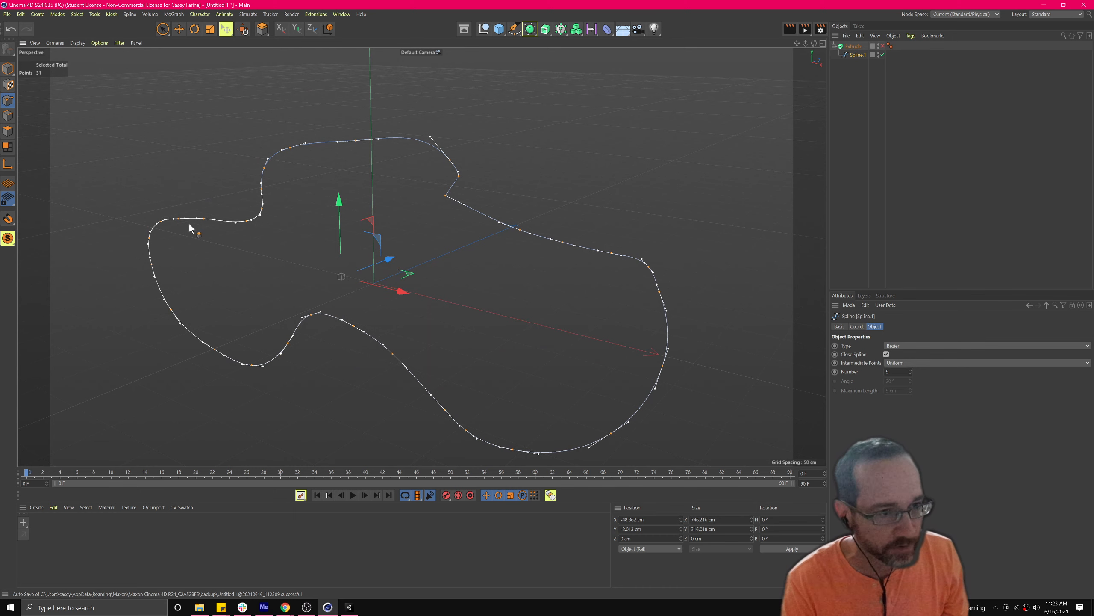
{"action": "left_click_drag", "start_coordinate": [217, 208], "coordinate": [108, 217], "text": "alt"}
{"action": "right_click_drag", "start_coordinate": [120, 259], "coordinate": [184, 272], "text": "alt"}
{"action": "left_click_drag", "start_coordinate": [184, 272], "coordinate": [118, 300], "text": "alt"}
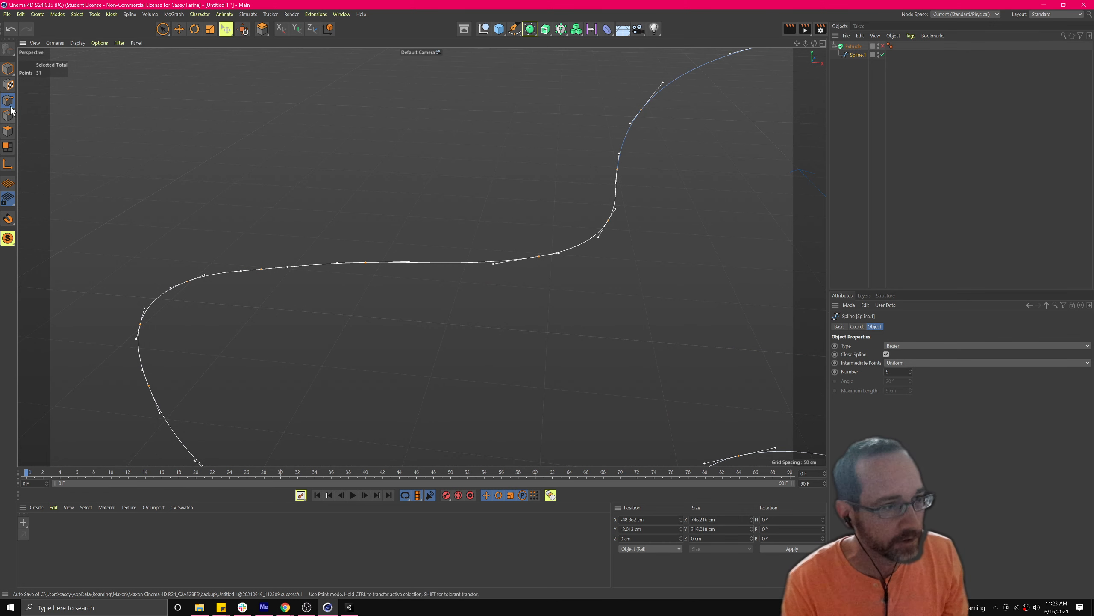
{"action": "left_click", "coordinate": [163, 30]}
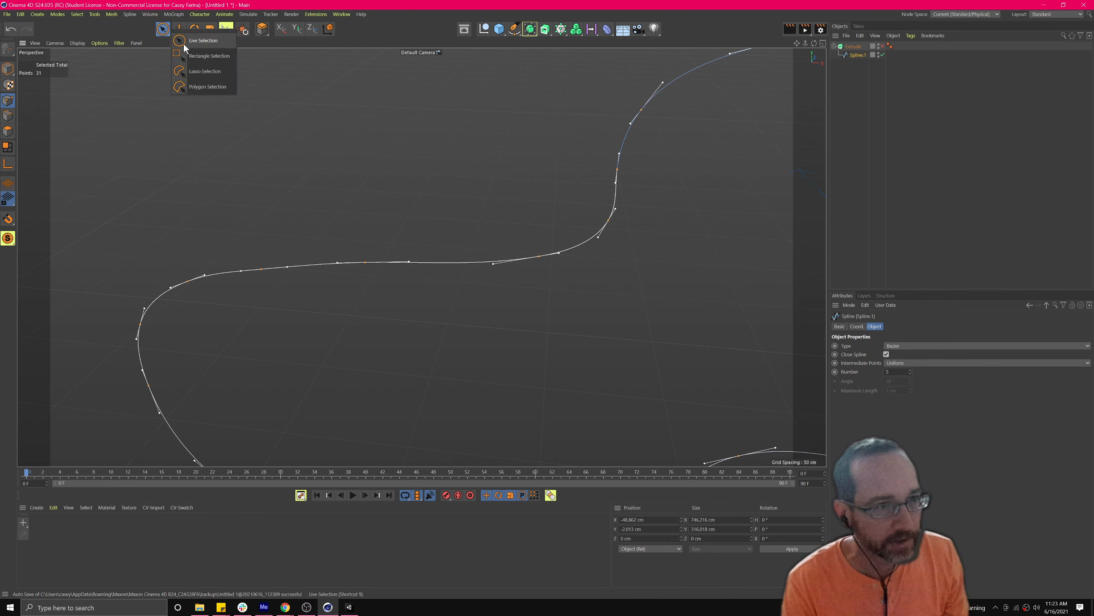
{"action": "left_click", "coordinate": [188, 58]}
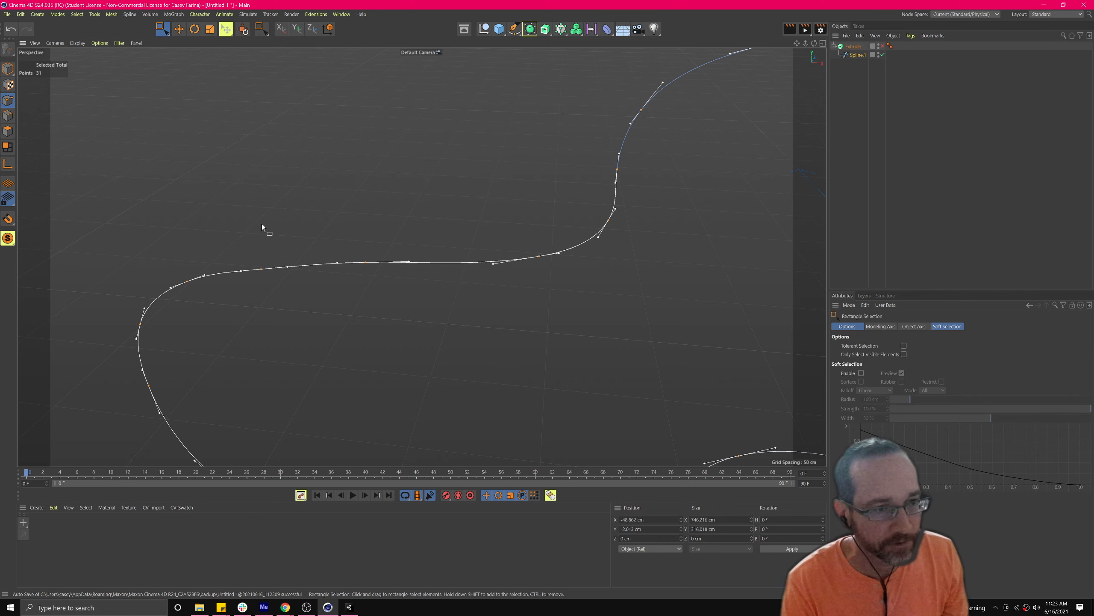
{"action": "left_click_drag", "start_coordinate": [308, 270], "coordinate": [566, 324]}
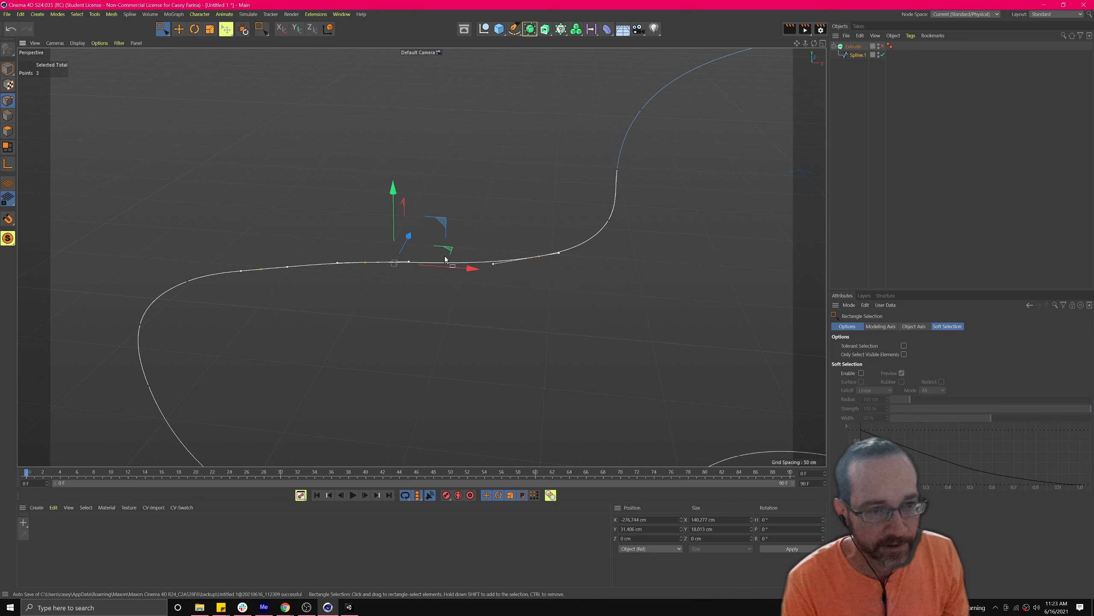
{"action": "key", "text": "Delete"}
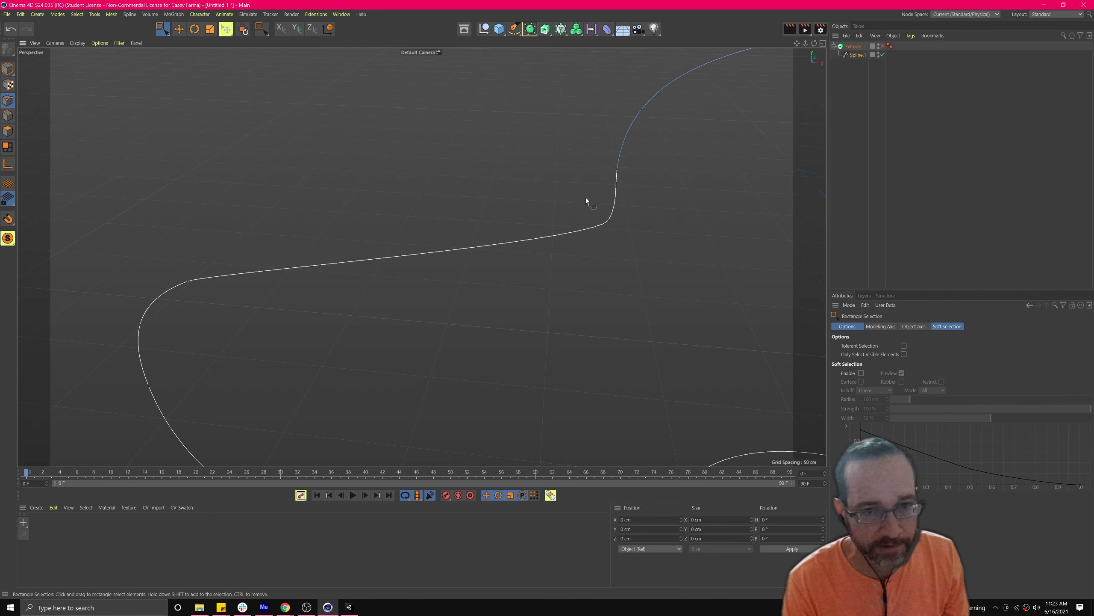
Step: Try moving the point on the spline's lower arch about 120 cm along Z, and undo the move
{"action": "scroll", "coordinate": [393, 227], "scroll_direction": "down", "scroll_amount": 4}
{"action": "left_click_drag", "start_coordinate": [557, 358], "coordinate": [726, 456]}
{"action": "left_click", "coordinate": [655, 332]}
{"action": "left_click", "coordinate": [642, 391]}
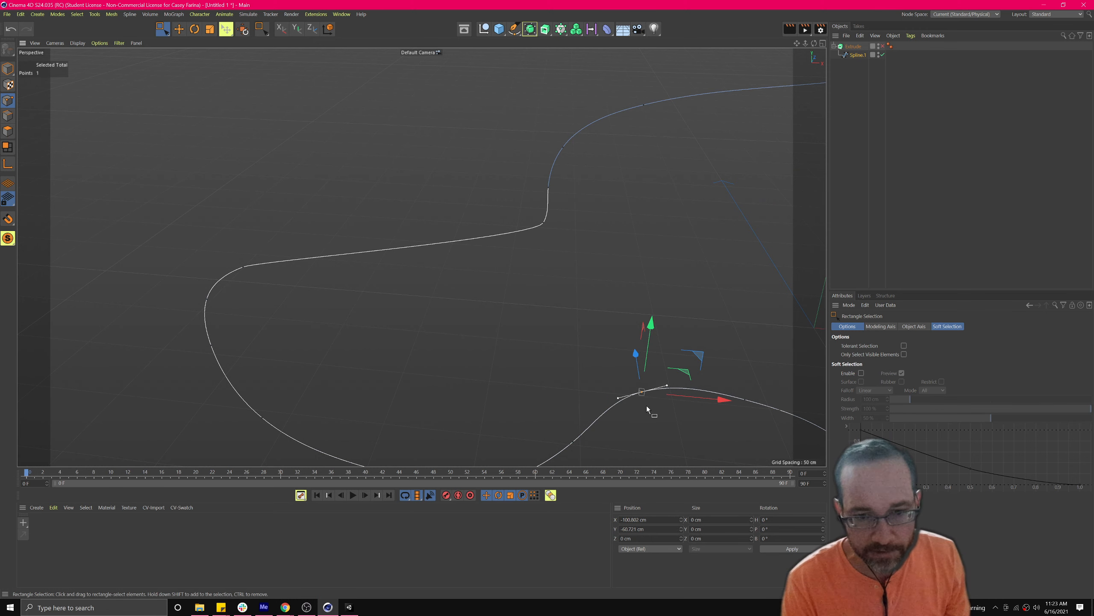
{"action": "left_click_drag", "start_coordinate": [309, 368], "coordinate": [426, 256], "text": "alt"}
{"action": "left_click_drag", "start_coordinate": [360, 258], "coordinate": [406, 351], "text": "alt"}
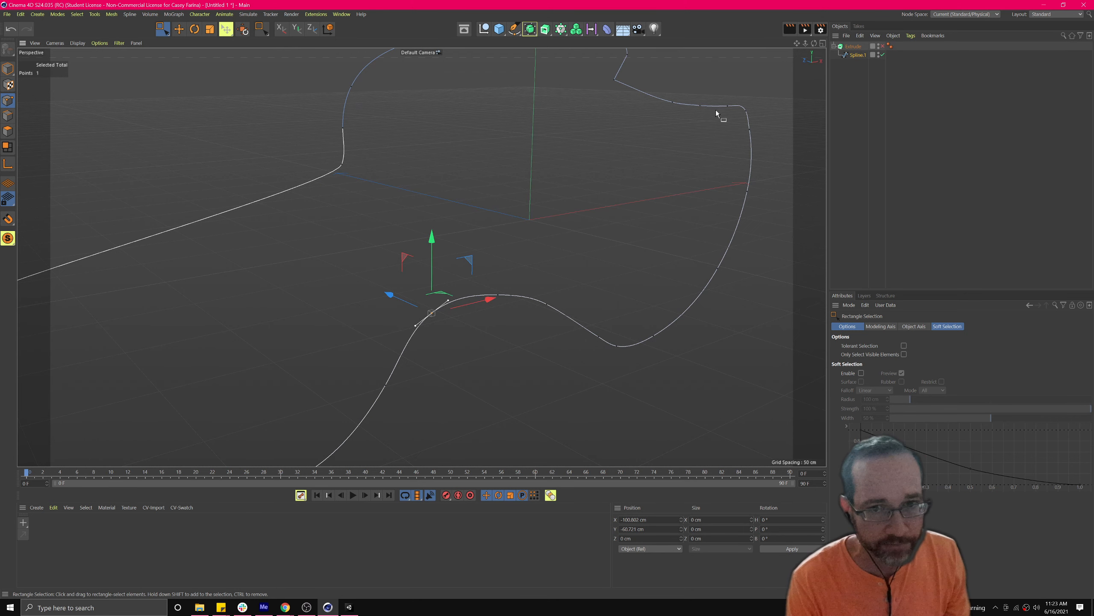
{"action": "left_click_drag", "start_coordinate": [492, 277], "coordinate": [142, 304], "text": "alt"}
{"action": "key", "text": "e"}
{"action": "left_click_drag", "start_coordinate": [610, 328], "coordinate": [718, 328], "text": "alt"}
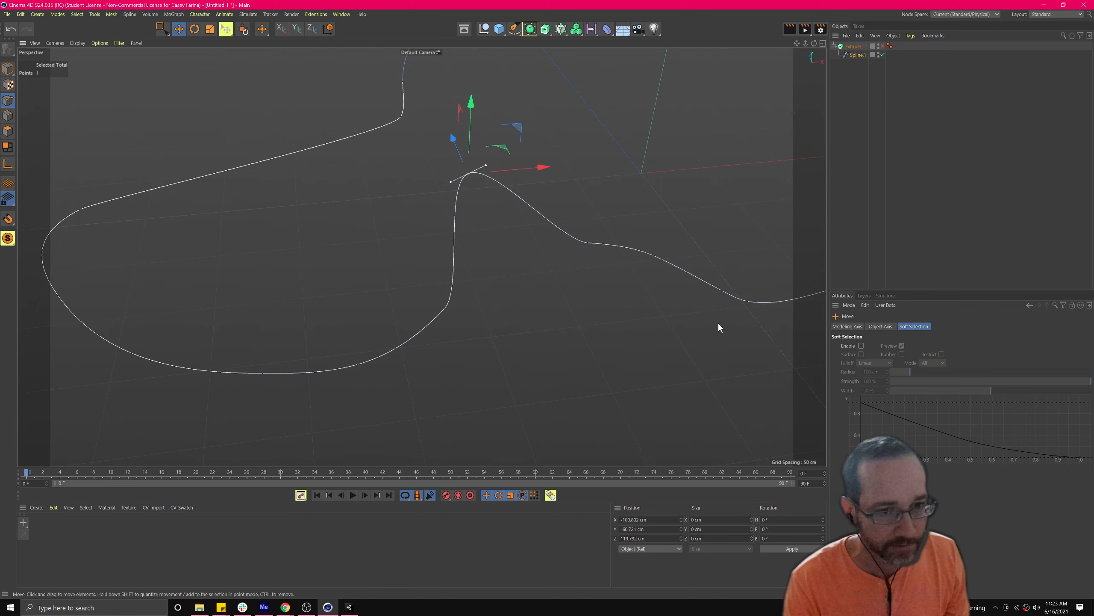
{"action": "key", "text": "ctrl+z"}
{"action": "left_click_drag", "start_coordinate": [482, 205], "coordinate": [323, 199], "text": "alt"}
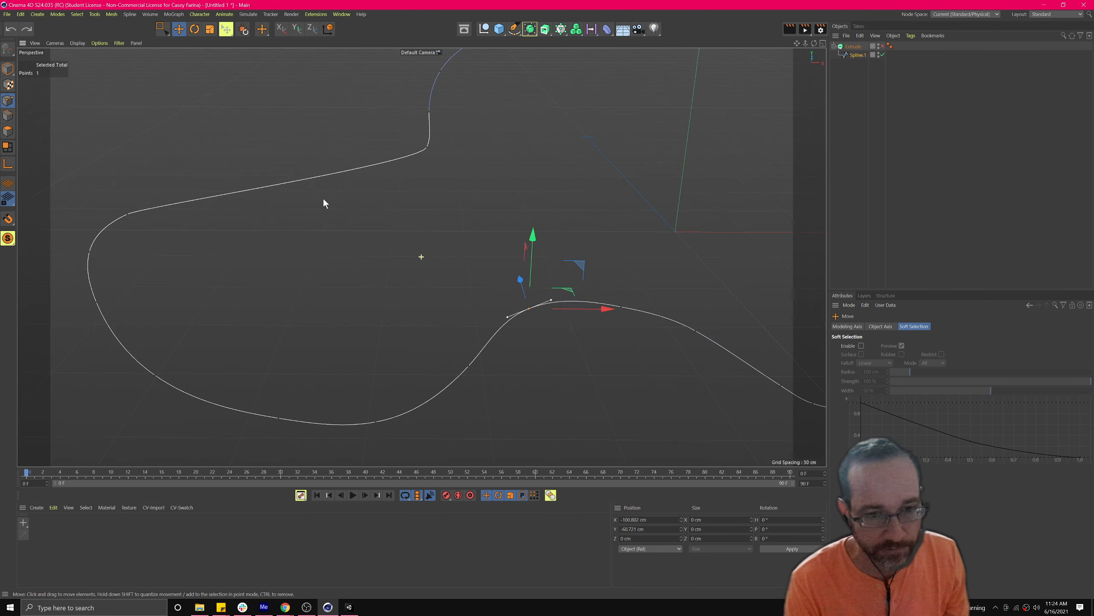
{"action": "left_click_drag", "start_coordinate": [368, 282], "coordinate": [452, 330], "text": "alt"}
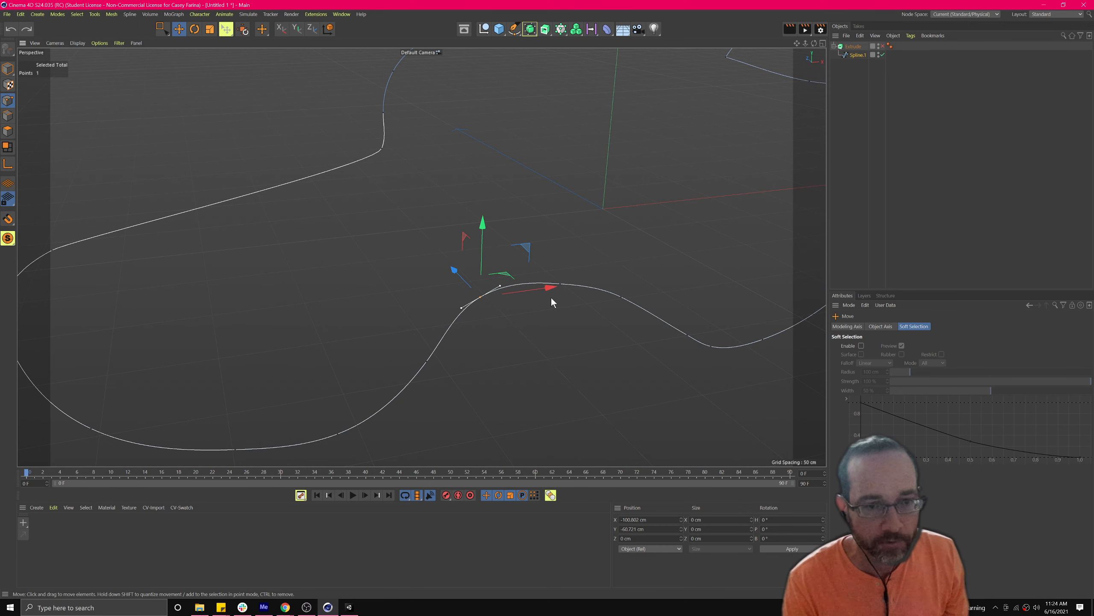
Step: Deselect the spline point and maximize the Front view
{"action": "left_click", "coordinate": [821, 44]}
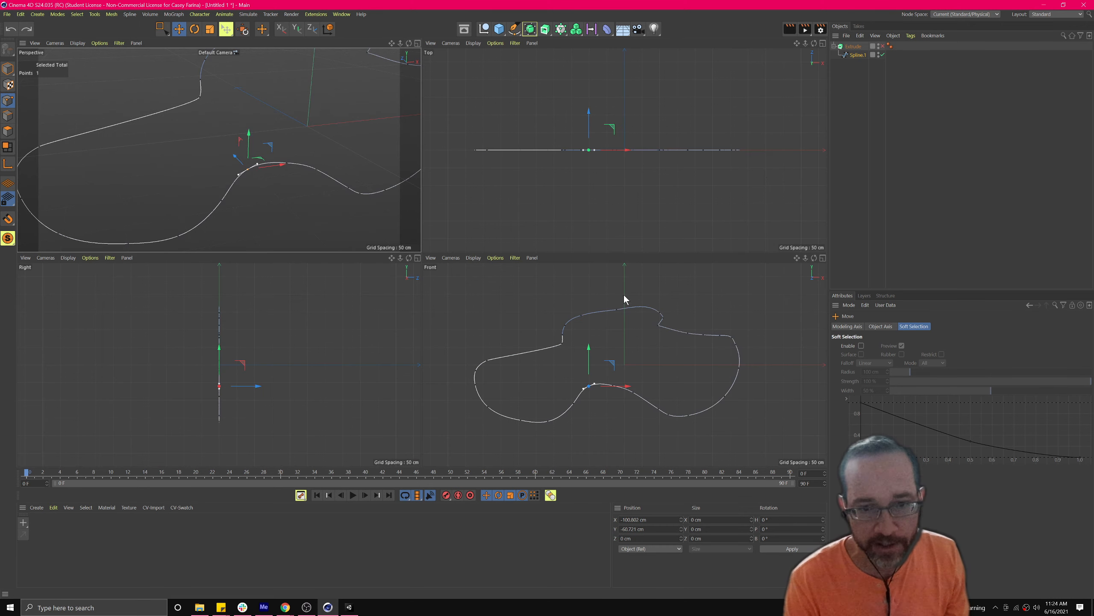
{"action": "left_click", "coordinate": [756, 313]}
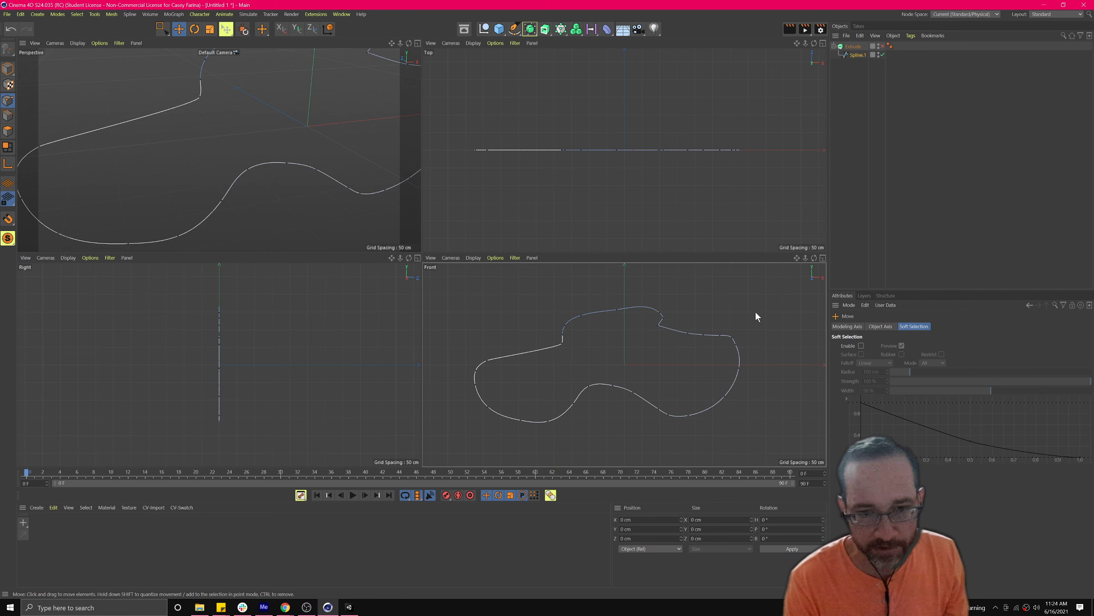
{"action": "middle_click", "coordinate": [694, 333]}
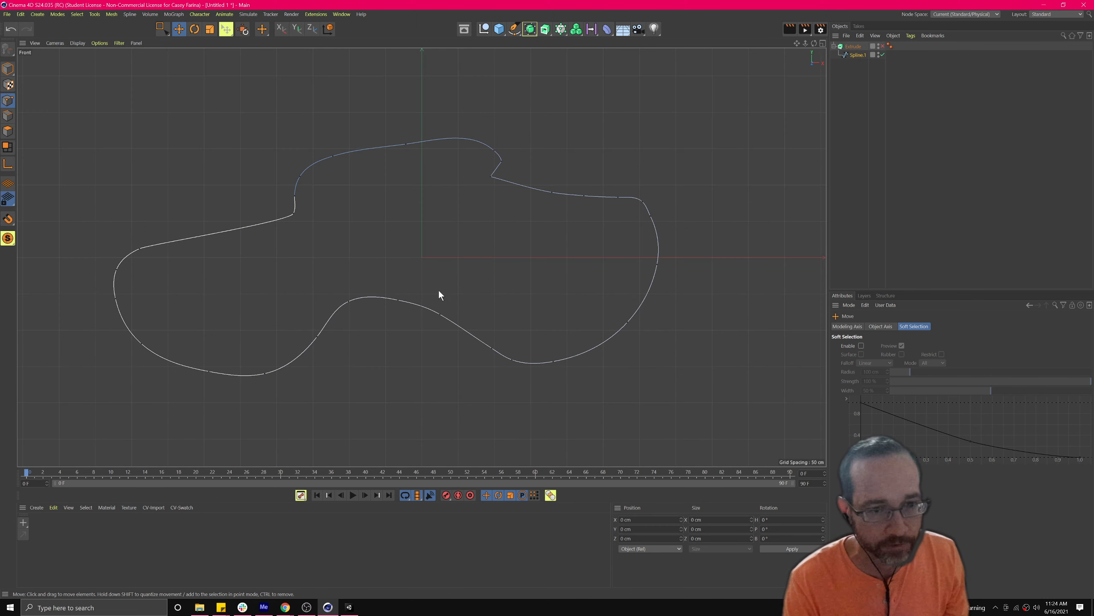
Step: Use Rectangle Selection to pick single points on the lower curve, ending with the one just right of the arch's crest
{"action": "key", "text": "0"}
{"action": "left_click", "coordinate": [440, 314]}
{"action": "left_click_drag", "start_coordinate": [487, 268], "coordinate": [490, 332]}
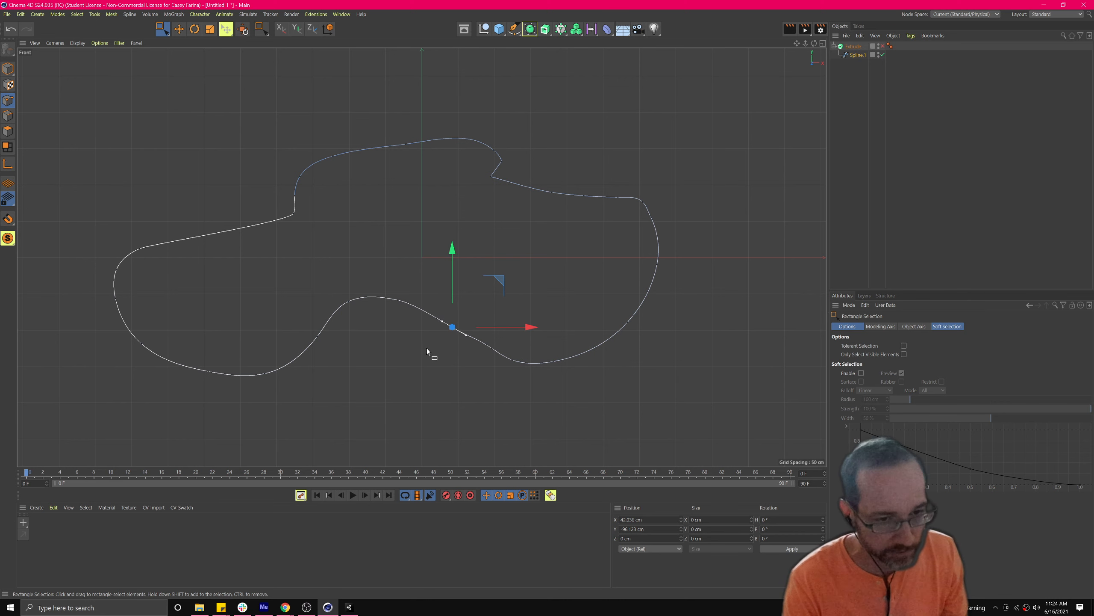
{"action": "left_click_drag", "start_coordinate": [374, 270], "coordinate": [429, 338]}
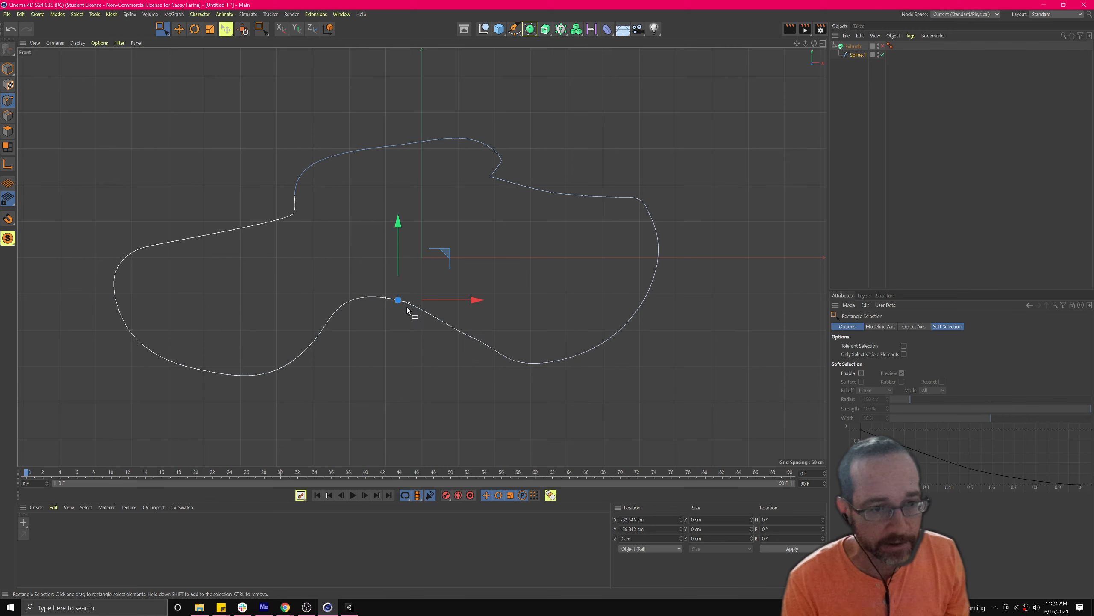
{"action": "scroll", "coordinate": [402, 307], "scroll_direction": "up", "scroll_amount": 5}
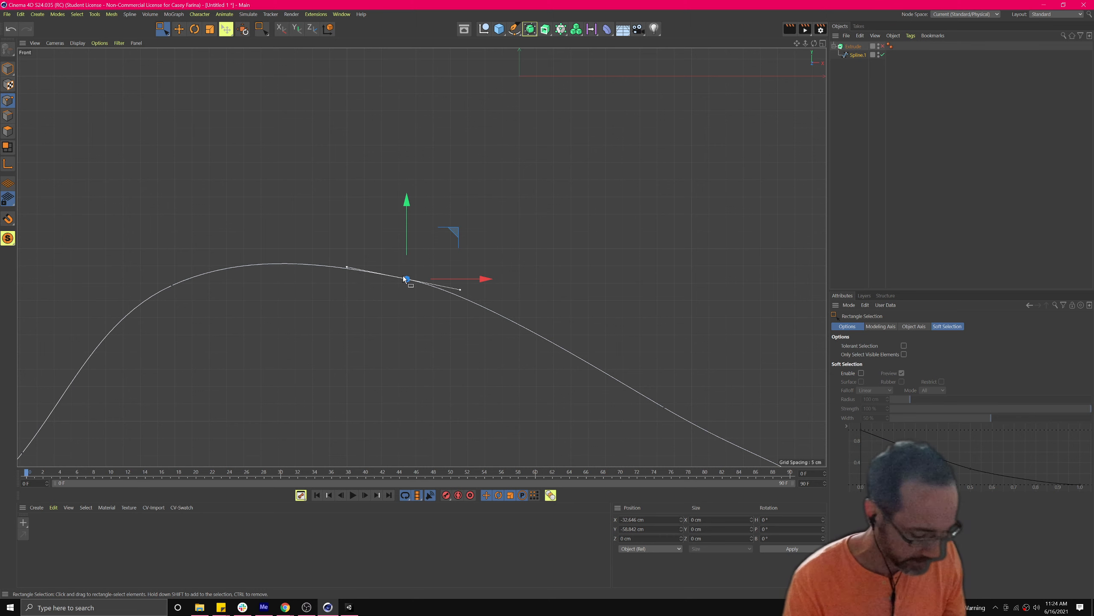
Step: Clear the selection, reselect the point just right of the arch's crest with Rectangle Selection, and activate the Move tool
{"action": "left_click", "coordinate": [478, 349]}
{"action": "key", "text": "e"}
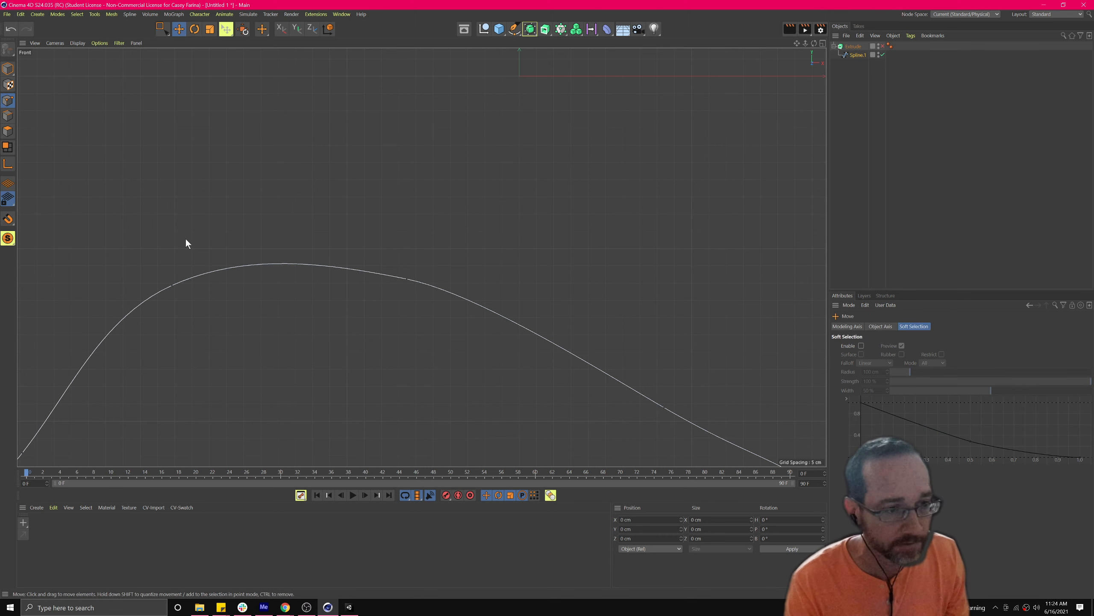
{"action": "key", "text": "0"}
{"action": "left_click_drag", "start_coordinate": [375, 219], "coordinate": [446, 332]}
{"action": "mouse_move", "coordinate": [461, 290]}
{"action": "left_mouse_down"}
{"action": "mouse_move", "coordinate": [446, 311]}
{"action": "mouse_move", "coordinate": [454, 298]}
{"action": "left_mouse_up"}
{"action": "left_click", "coordinate": [406, 281]}
{"action": "left_click_drag", "start_coordinate": [166, 31], "coordinate": [189, 43]}
{"action": "key", "text": "e"}
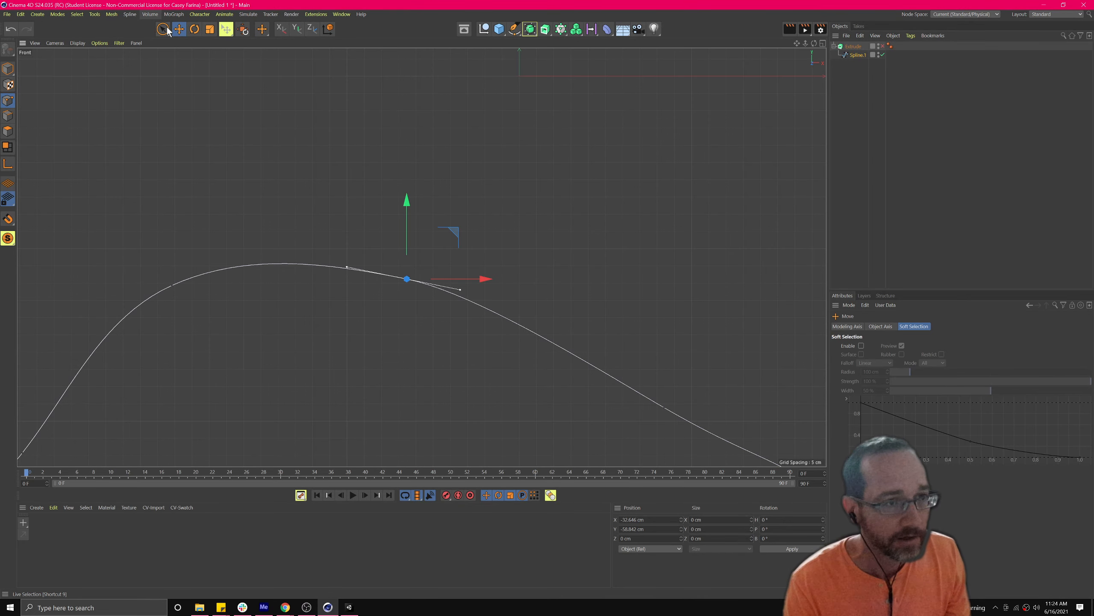
Step: Pick the point just right of the arch's crest with Live Selection and activate the Move tool for its tangent handles
{"action": "left_click", "coordinate": [162, 29]}
{"action": "left_click", "coordinate": [407, 284]}
{"action": "scroll", "coordinate": [456, 291], "scroll_direction": "up", "scroll_amount": 10}
{"action": "left_click", "coordinate": [464, 285]}
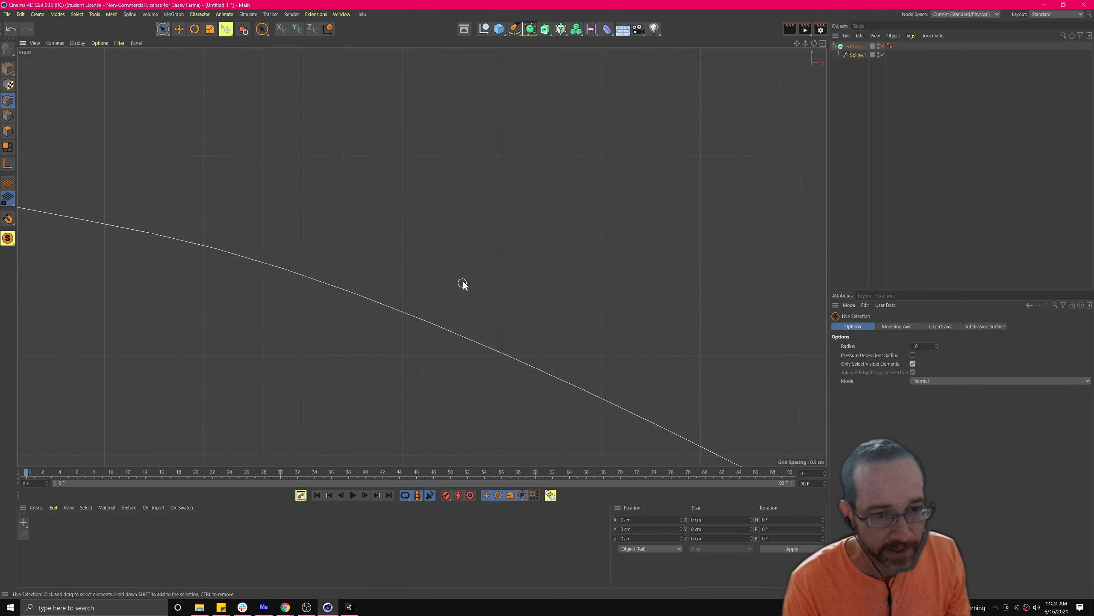
{"action": "left_click", "coordinate": [159, 234]}
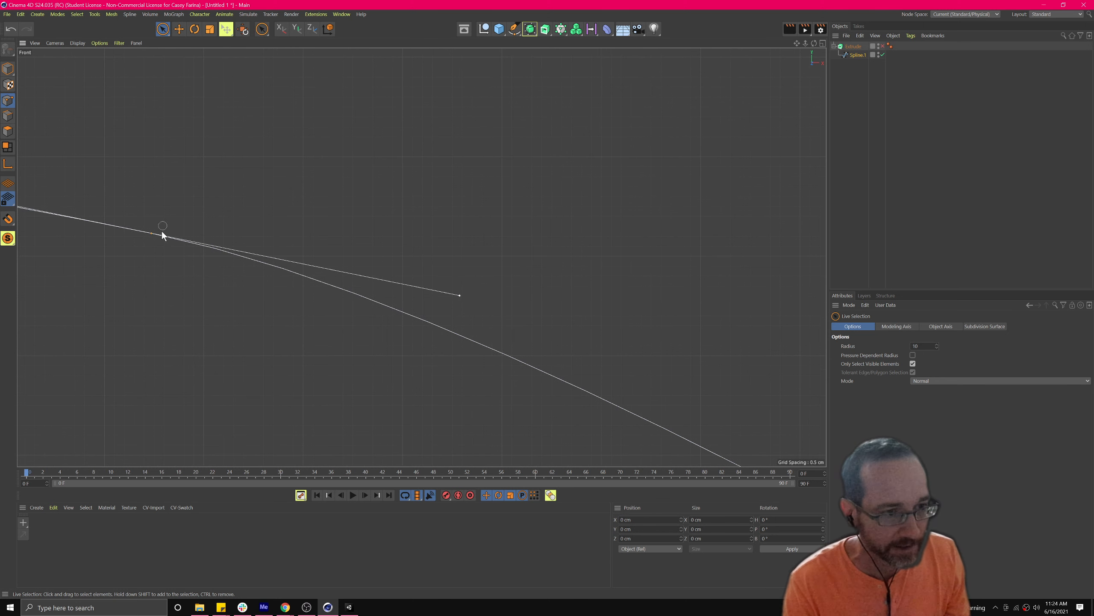
{"action": "left_click", "coordinate": [415, 330]}
{"action": "left_click", "coordinate": [160, 233]}
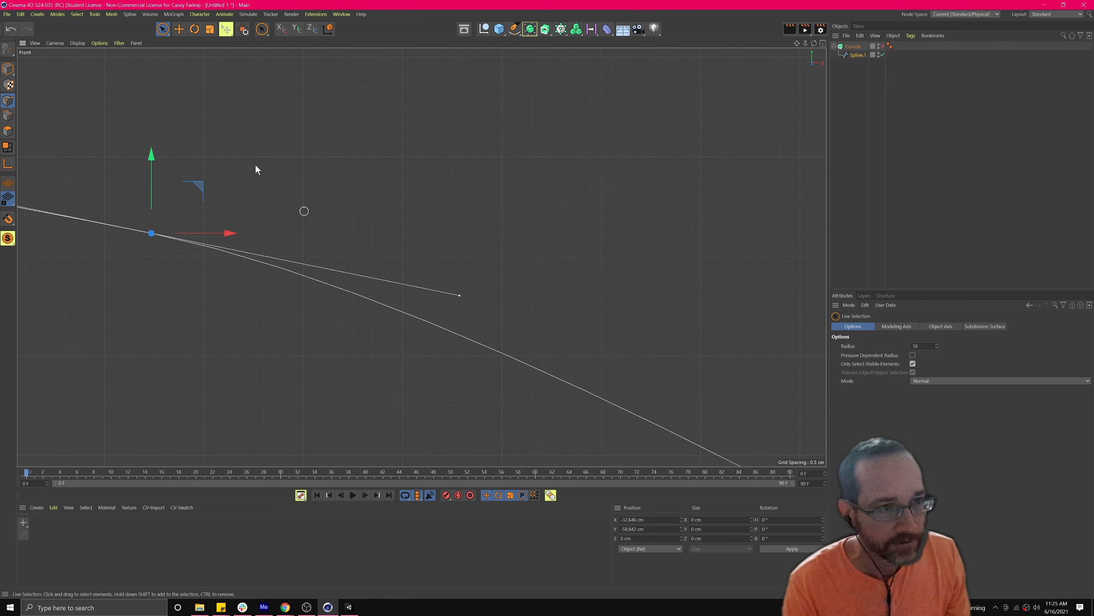
{"action": "left_click", "coordinate": [179, 30]}
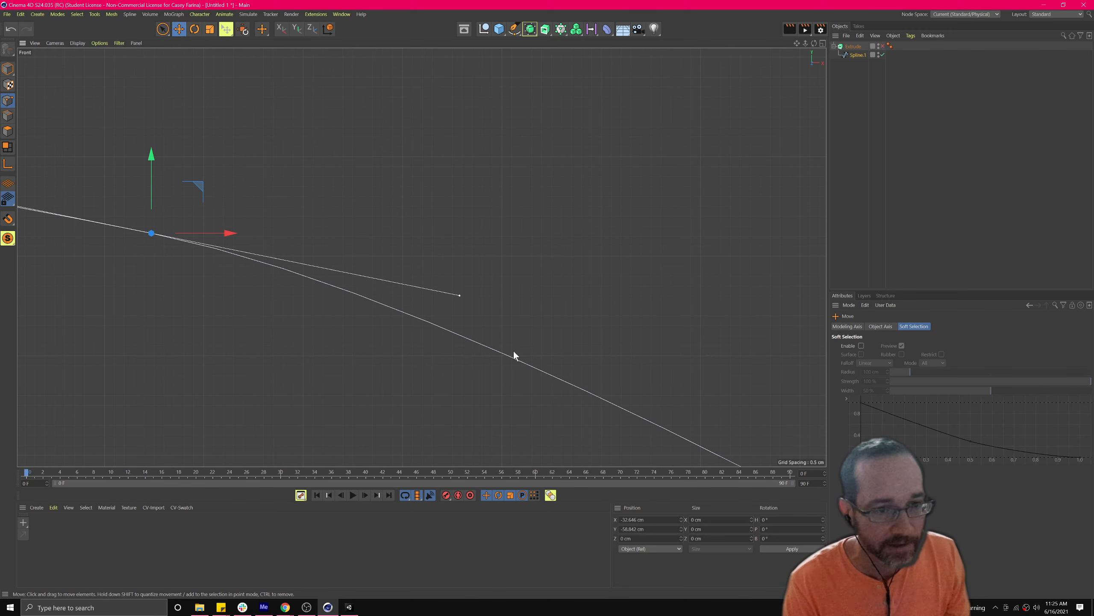
Step: Shorten the right-hand tangent handle of the selected point just right of the arch's crest
{"action": "left_click_drag", "start_coordinate": [458, 296], "coordinate": [396, 285]}
{"action": "scroll", "coordinate": [397, 300], "scroll_direction": "down", "scroll_amount": 3}
{"action": "scroll", "coordinate": [397, 301], "scroll_direction": "up", "scroll_amount": 2}
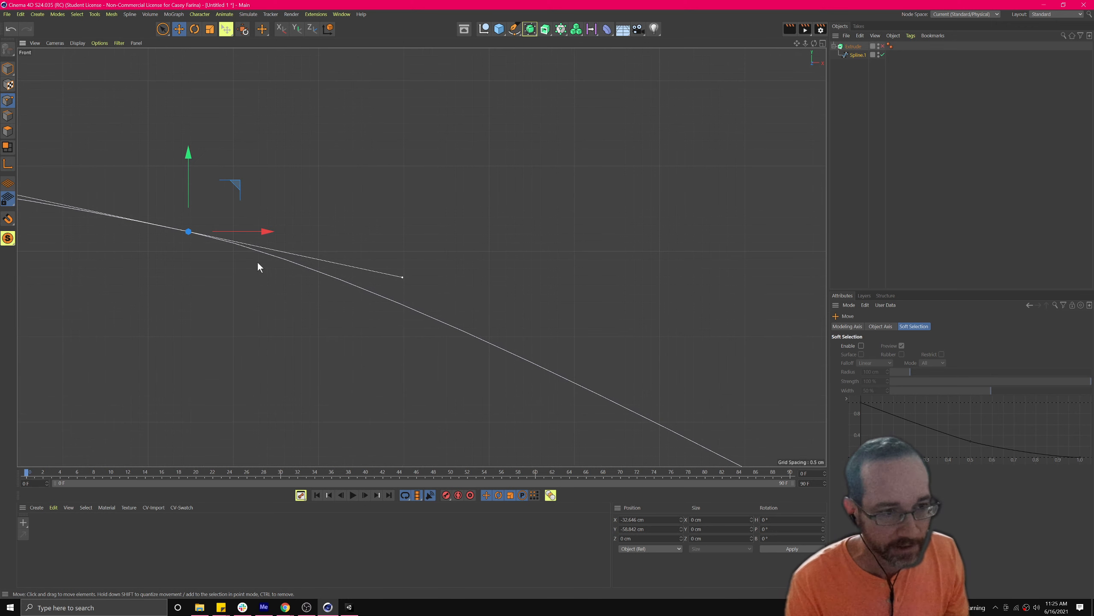
{"action": "middle_click", "coordinate": [215, 242]}
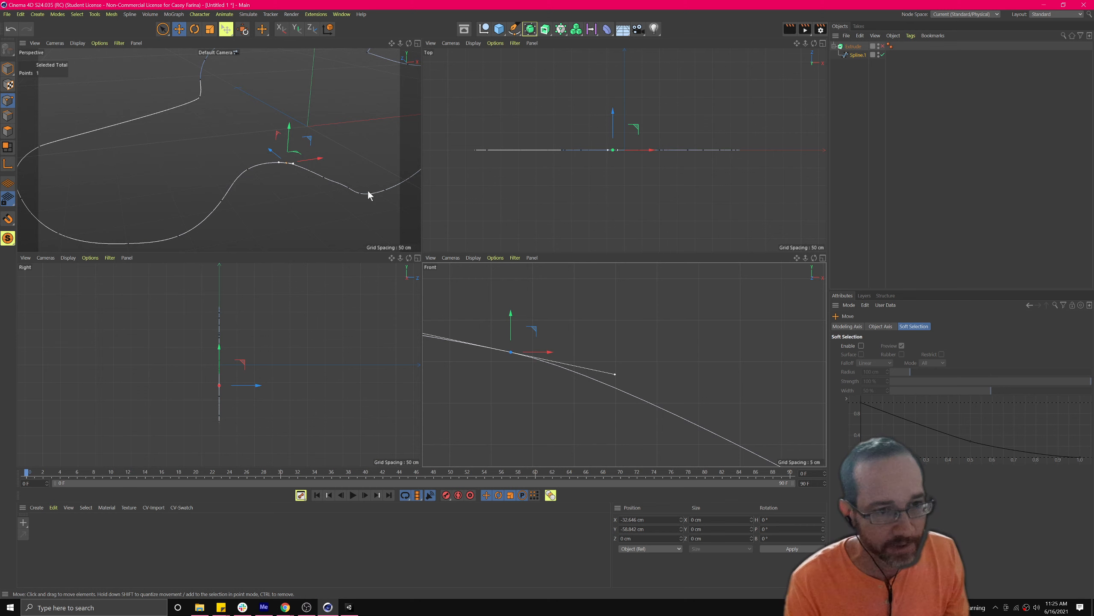
{"action": "middle_click", "coordinate": [701, 419]}
{"action": "scroll", "coordinate": [347, 285], "scroll_direction": "down", "scroll_amount": 5}
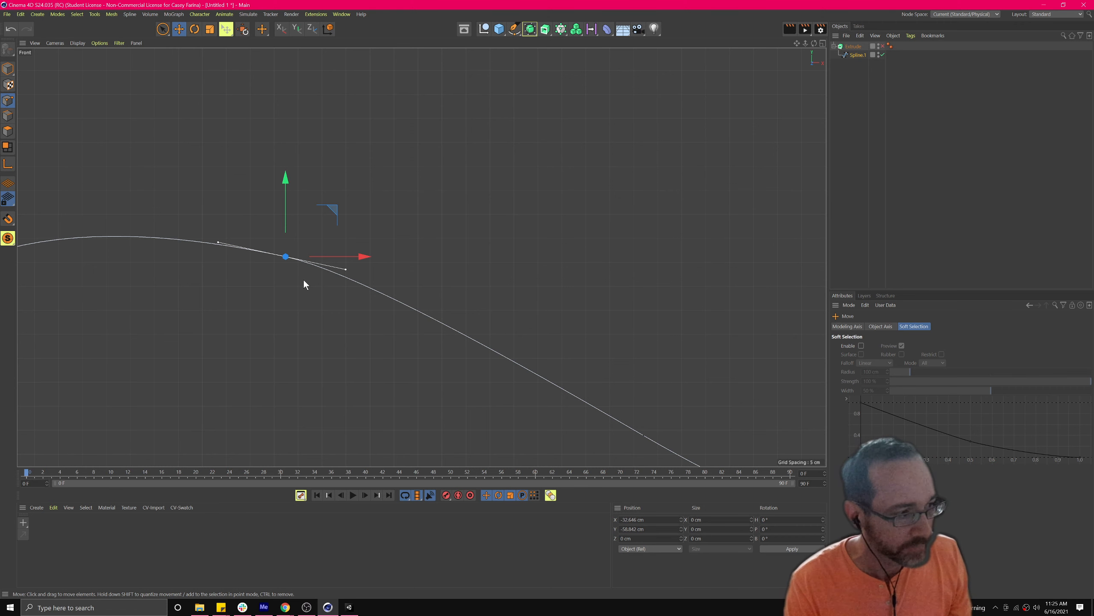
{"action": "scroll", "coordinate": [299, 284], "scroll_direction": "down", "scroll_amount": 5}
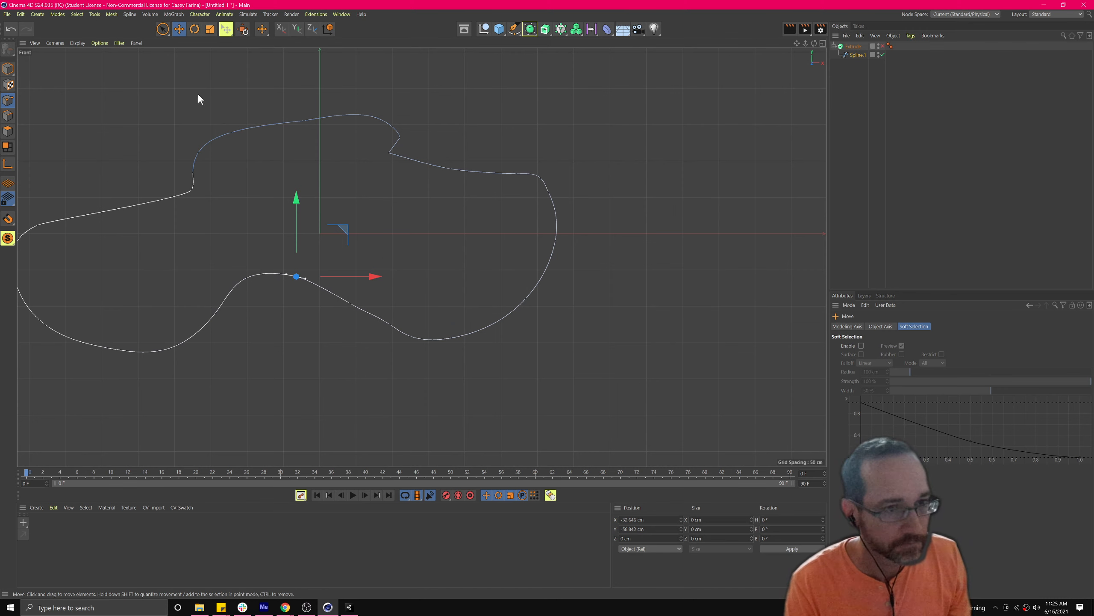
Step: Draw a closed C-shaped outline with straight edges beside the existing spline's right end using the Bezier Spline Pen
{"action": "left_click", "coordinate": [515, 29]}
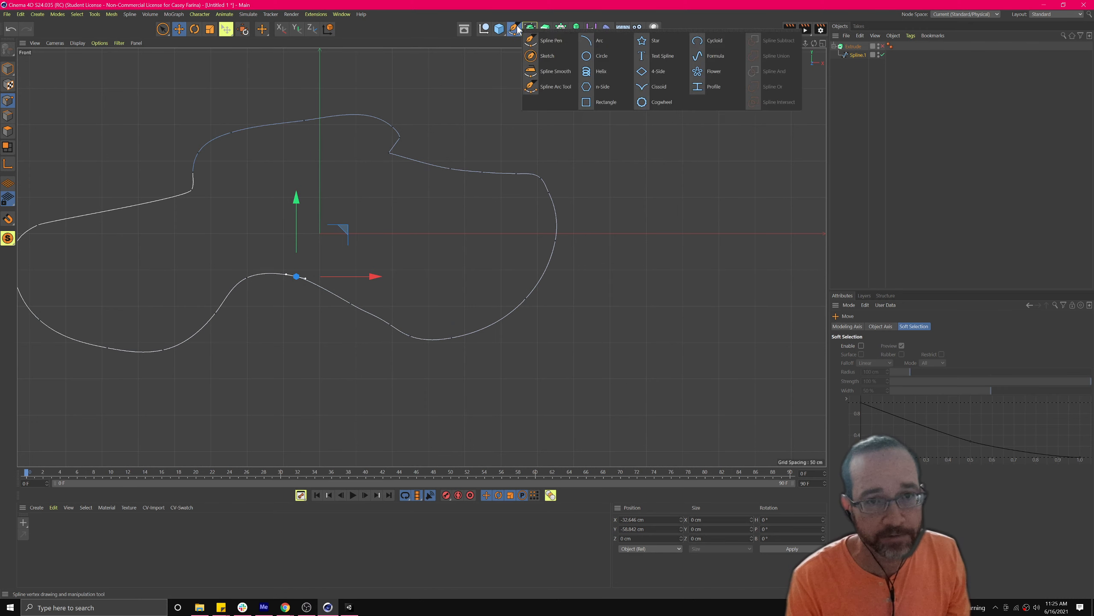
{"action": "left_click", "coordinate": [553, 39]}
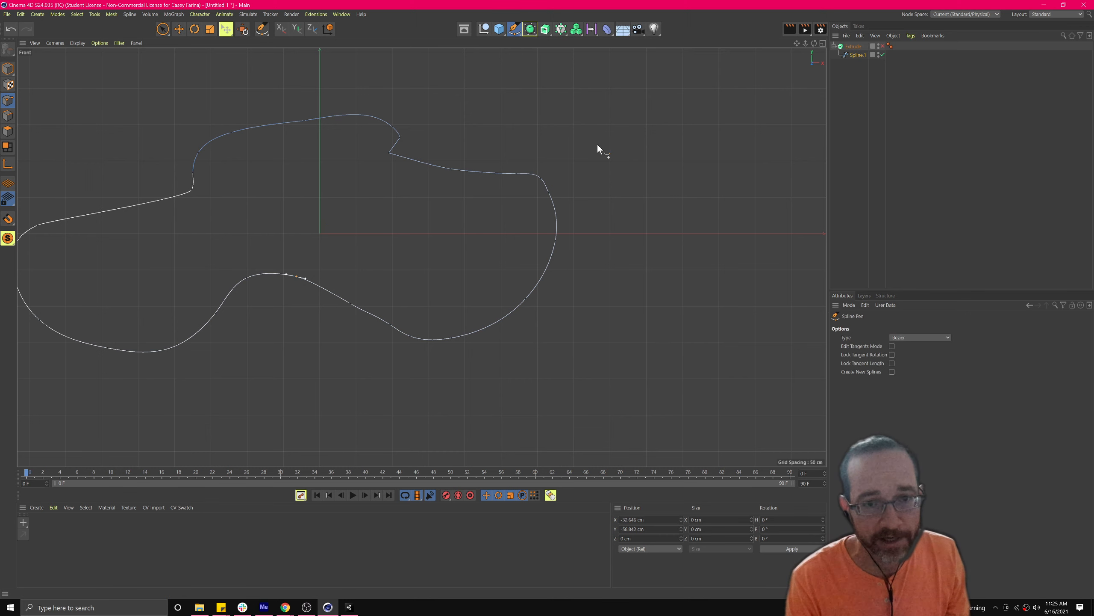
{"action": "left_click", "coordinate": [624, 170]}
{"action": "left_click", "coordinate": [615, 328]}
{"action": "left_click", "coordinate": [711, 336]}
{"action": "left_click", "coordinate": [698, 289]}
{"action": "left_click", "coordinate": [645, 306]}
{"action": "left_click", "coordinate": [726, 182]}
{"action": "left_click", "coordinate": [657, 151]}
{"action": "left_click", "coordinate": [624, 170]}
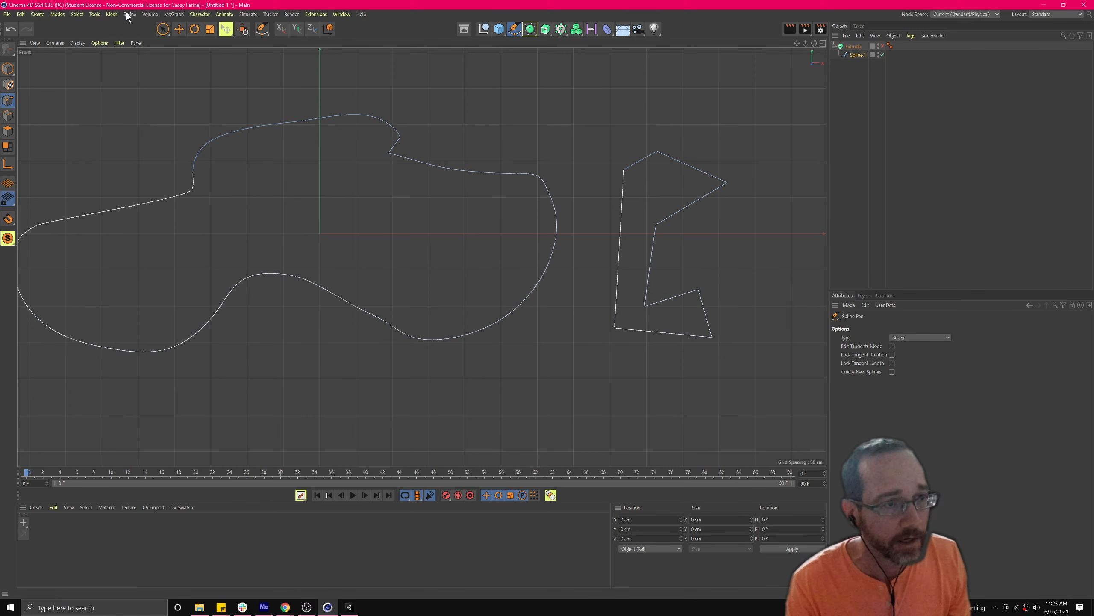
Step: Select all points of the straight-edged C-shaped outline with Rectangle Selection and delete them
{"action": "mouse_move", "coordinate": [163, 29]}
{"action": "left_mouse_down"}
{"action": "mouse_move", "coordinate": [203, 44]}
{"action": "mouse_move", "coordinate": [199, 59]}
{"action": "left_mouse_up"}
{"action": "left_click_drag", "start_coordinate": [604, 103], "coordinate": [807, 438]}
{"action": "key", "text": "Delete"}
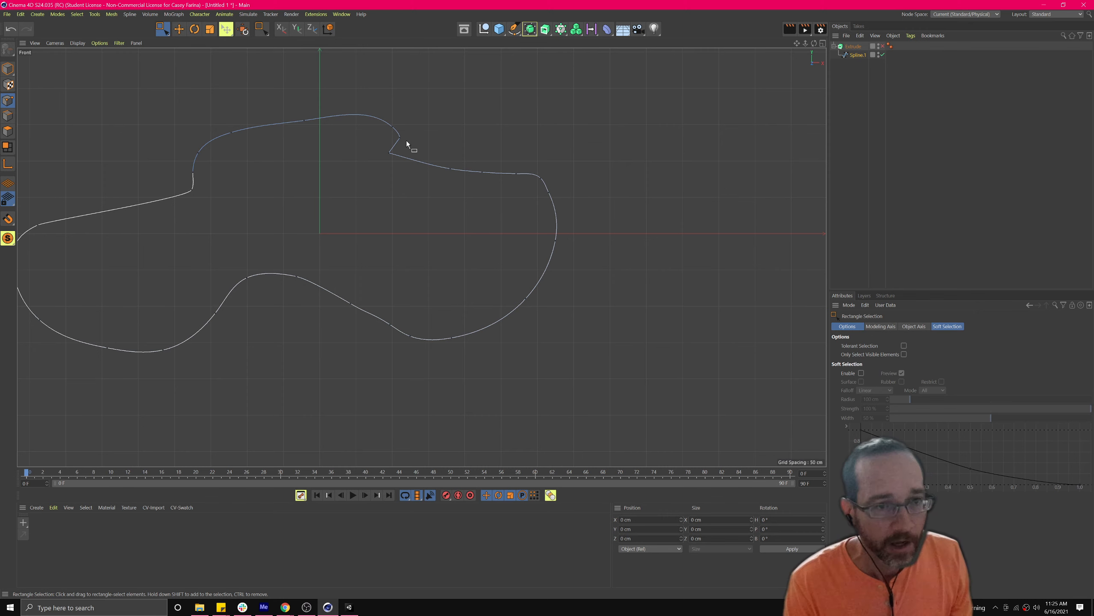
Step: Delete the inner notch point on the upper right curve and the point on the arch's left slope
{"action": "left_click_drag", "start_coordinate": [376, 142], "coordinate": [396, 162]}
{"action": "key", "text": "Delete"}
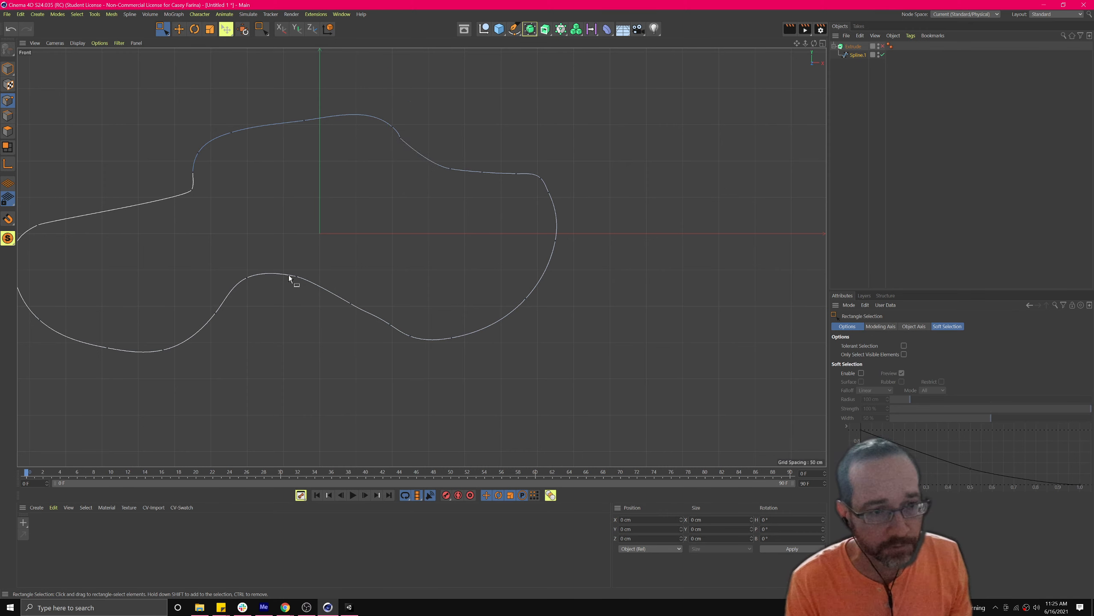
{"action": "left_click_drag", "start_coordinate": [196, 273], "coordinate": [236, 340]}
{"action": "key", "text": "Delete"}
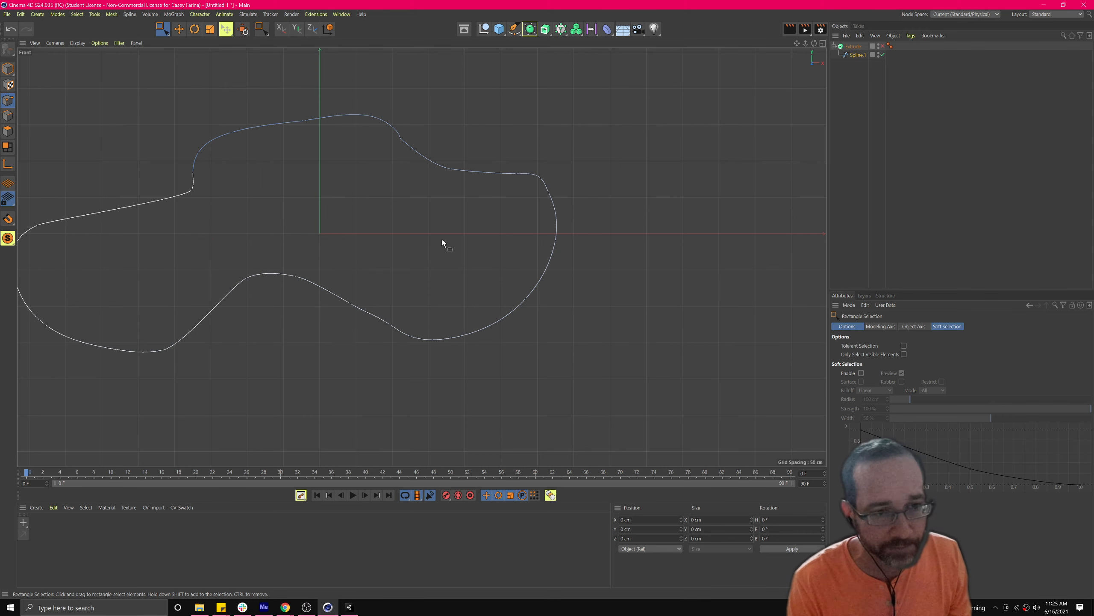
Step: Select the point just right of the arch's crest and pull its two tangent handles downward independently to form a sharp corner
{"action": "middle_click_drag", "start_coordinate": [308, 185], "coordinate": [462, 253], "text": "alt"}
{"action": "left_click_drag", "start_coordinate": [455, 314], "coordinate": [485, 385]}
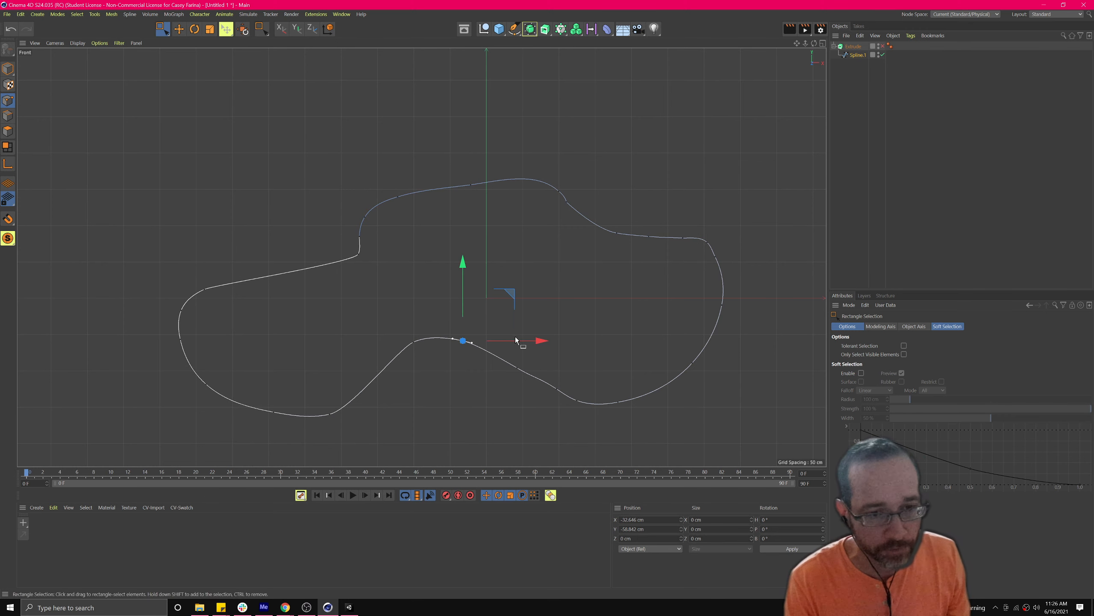
{"action": "scroll", "coordinate": [471, 346], "scroll_direction": "up", "scroll_amount": 5}
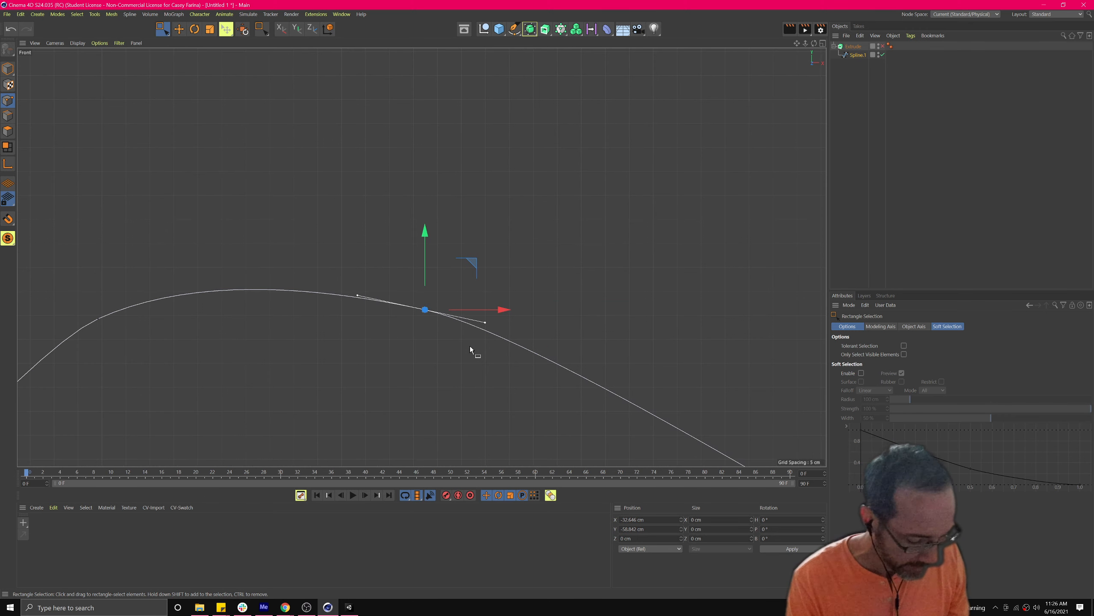
{"action": "key", "text": "e"}
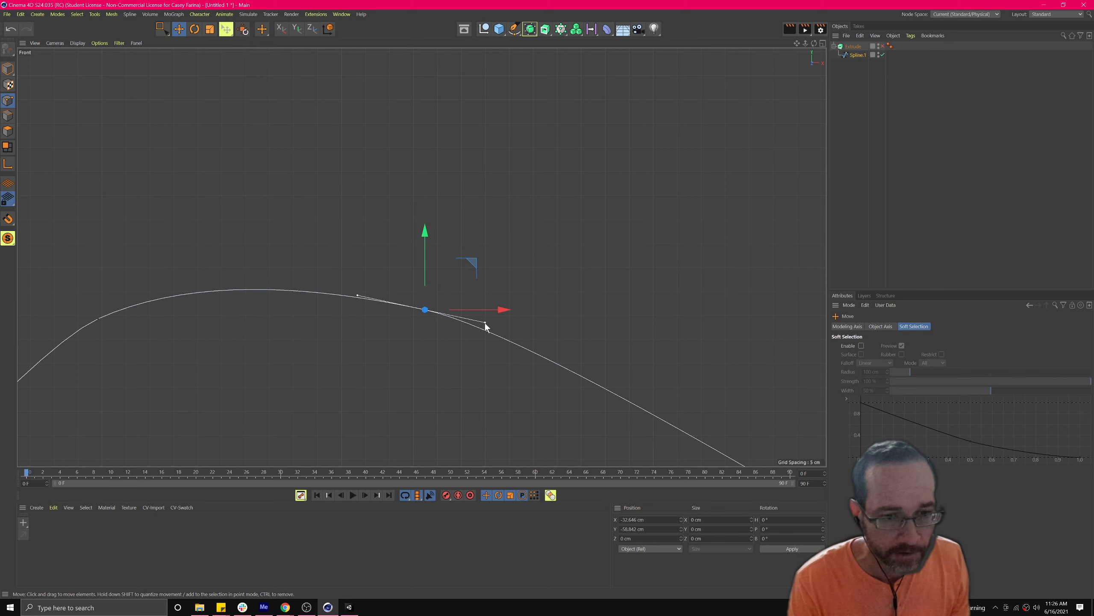
{"action": "left_click_drag", "start_coordinate": [485, 322], "coordinate": [402, 408]}
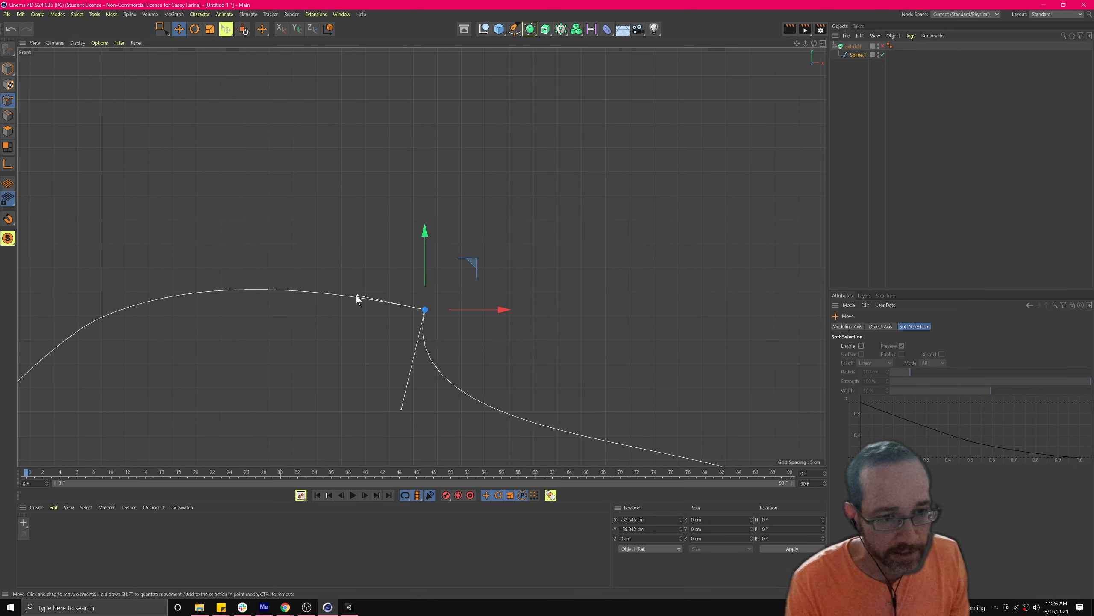
{"action": "left_click_drag", "start_coordinate": [356, 297], "coordinate": [337, 371]}
{"action": "mouse_move", "coordinate": [401, 410]}
{"action": "left_mouse_down"}
{"action": "mouse_move", "coordinate": [613, 211]}
{"action": "mouse_move", "coordinate": [446, 407]}
{"action": "mouse_move", "coordinate": [379, 392]}
{"action": "mouse_move", "coordinate": [423, 396]}
{"action": "mouse_move", "coordinate": [592, 333]}
{"action": "mouse_move", "coordinate": [466, 145]}
{"action": "mouse_move", "coordinate": [276, 127]}
{"action": "mouse_move", "coordinate": [611, 188]}
{"action": "mouse_move", "coordinate": [505, 413]}
{"action": "mouse_move", "coordinate": [418, 413]}
{"action": "mouse_move", "coordinate": [420, 401]}
{"action": "left_mouse_up"}
{"action": "scroll", "coordinate": [407, 304], "scroll_direction": "down", "scroll_amount": 5}
{"action": "scroll", "coordinate": [406, 303], "scroll_direction": "down", "scroll_amount": 5}
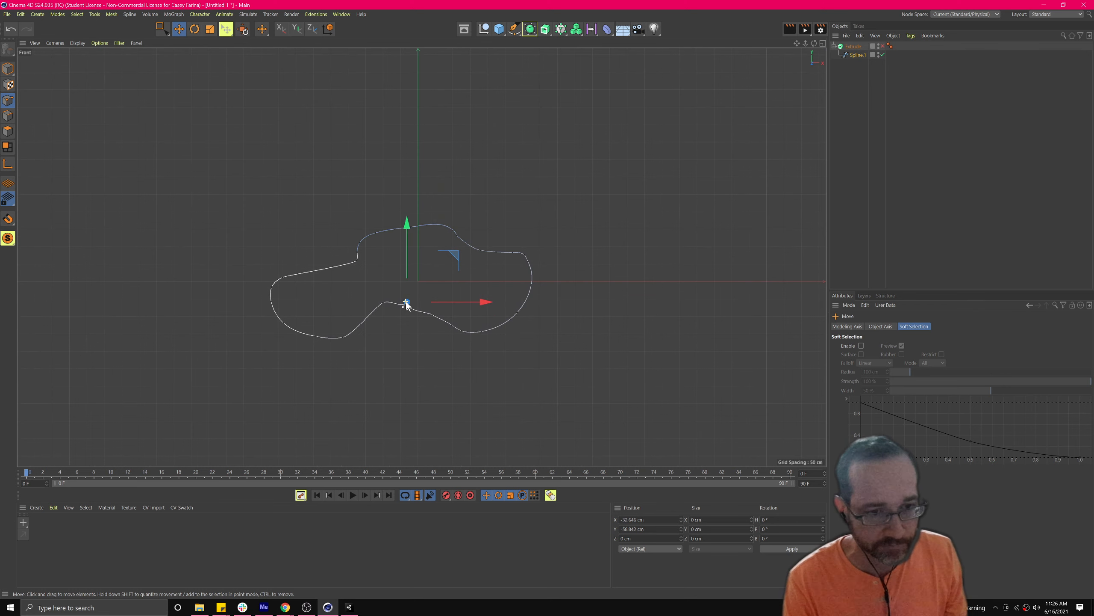
Step: Select Spline.1 under the Extrude and change its spline type to Cubic
{"action": "left_click", "coordinate": [858, 57]}
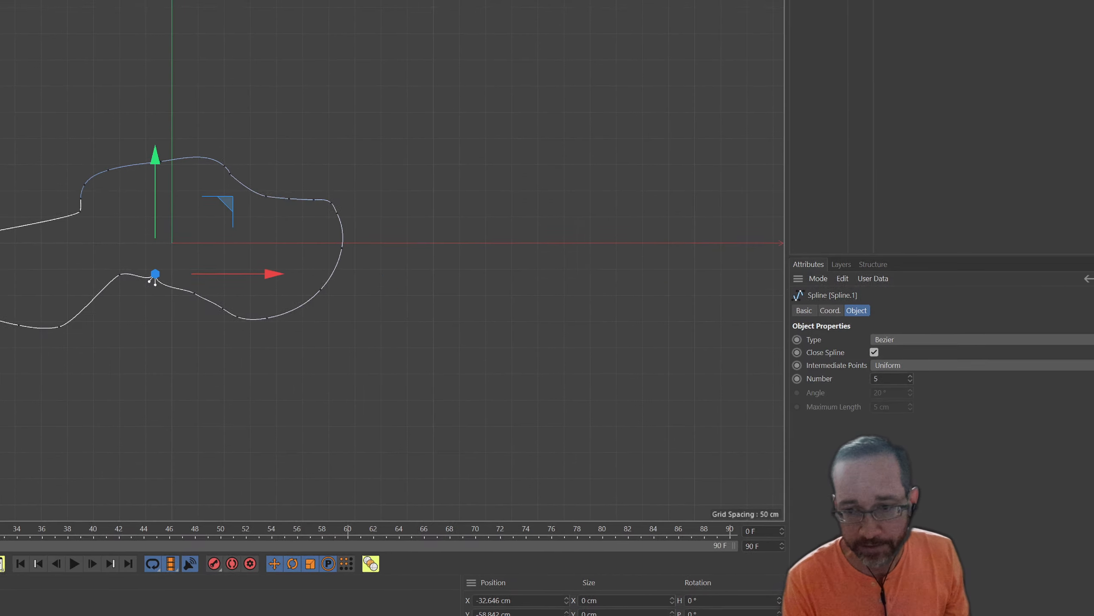
{"action": "mouse_move", "coordinate": [780, 330]}
{"action": "left_mouse_down"}
{"action": "mouse_move", "coordinate": [616, 324]}
{"action": "mouse_move", "coordinate": [754, 456]}
{"action": "left_mouse_up"}
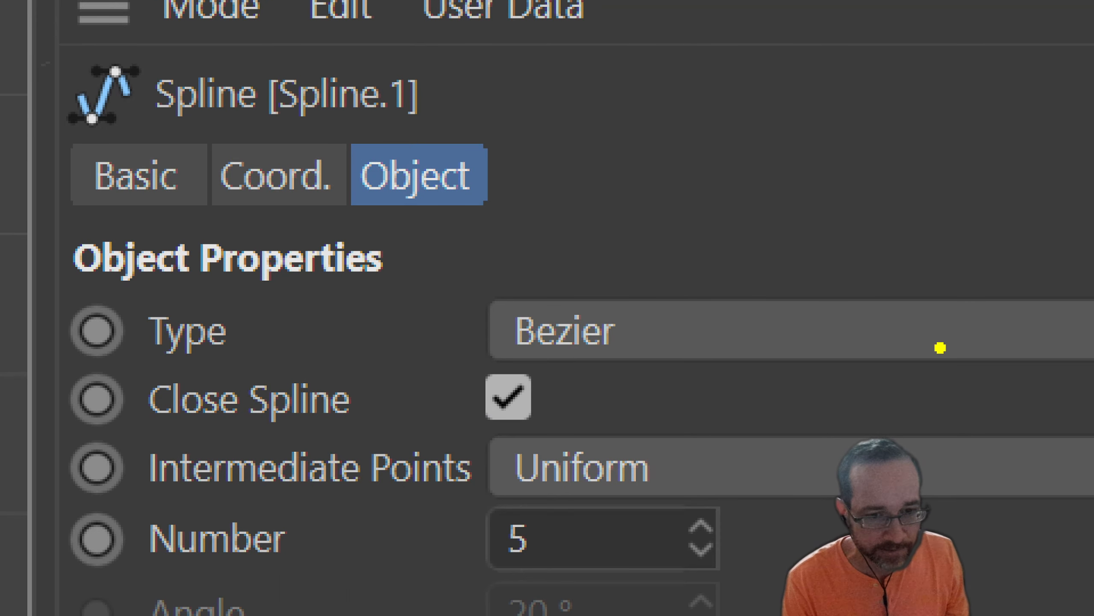
{"action": "mouse_move", "coordinate": [730, 354]}
{"action": "left_mouse_down"}
{"action": "mouse_move", "coordinate": [491, 420]}
{"action": "mouse_move", "coordinate": [770, 262]}
{"action": "mouse_move", "coordinate": [591, 403]}
{"action": "left_mouse_up"}
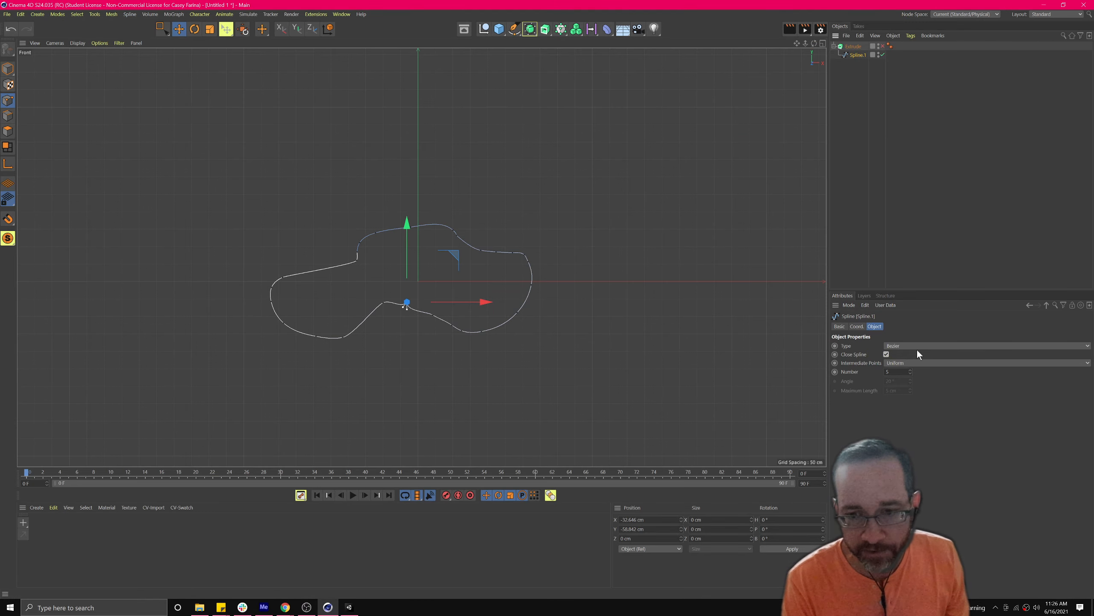
{"action": "left_click", "coordinate": [732, 340]}
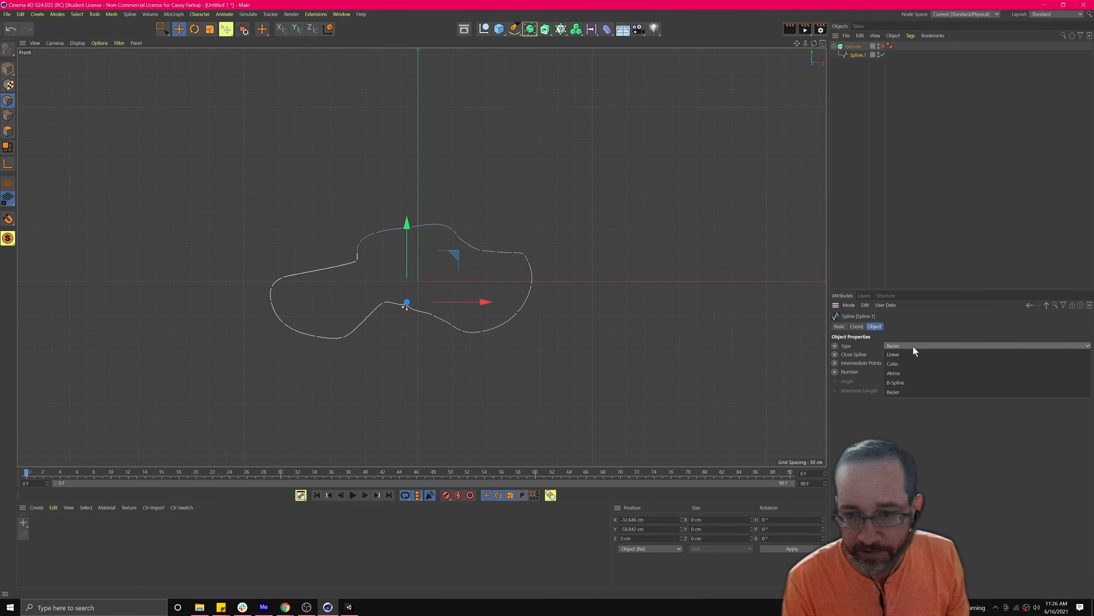
{"action": "left_click", "coordinate": [895, 364]}
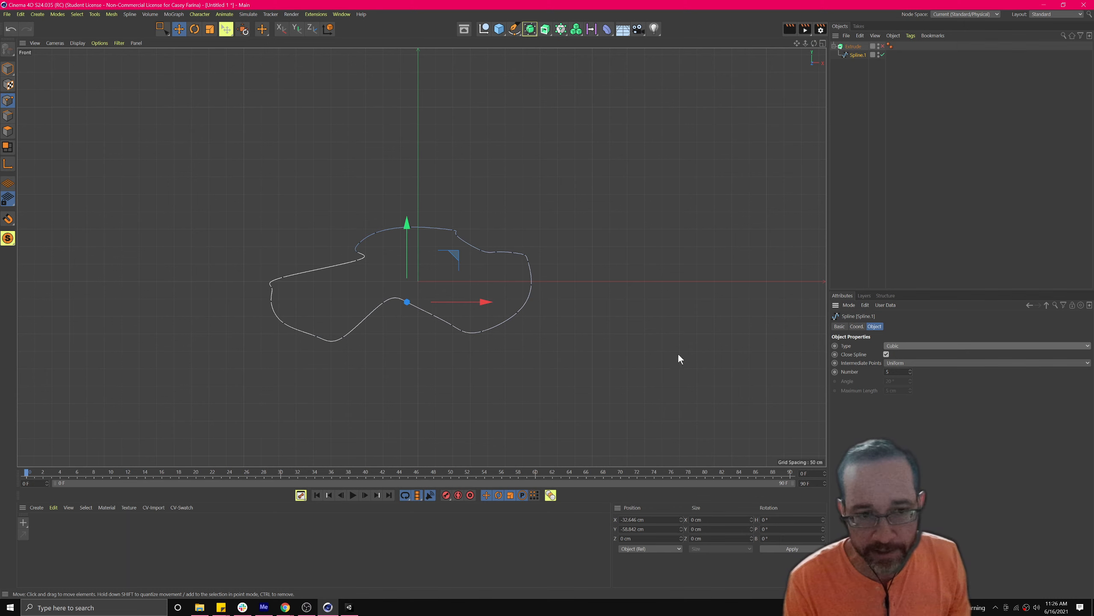
Step: Try the B-Spline type on Spline.1 and return its type to Bezier
{"action": "left_click", "coordinate": [905, 346]}
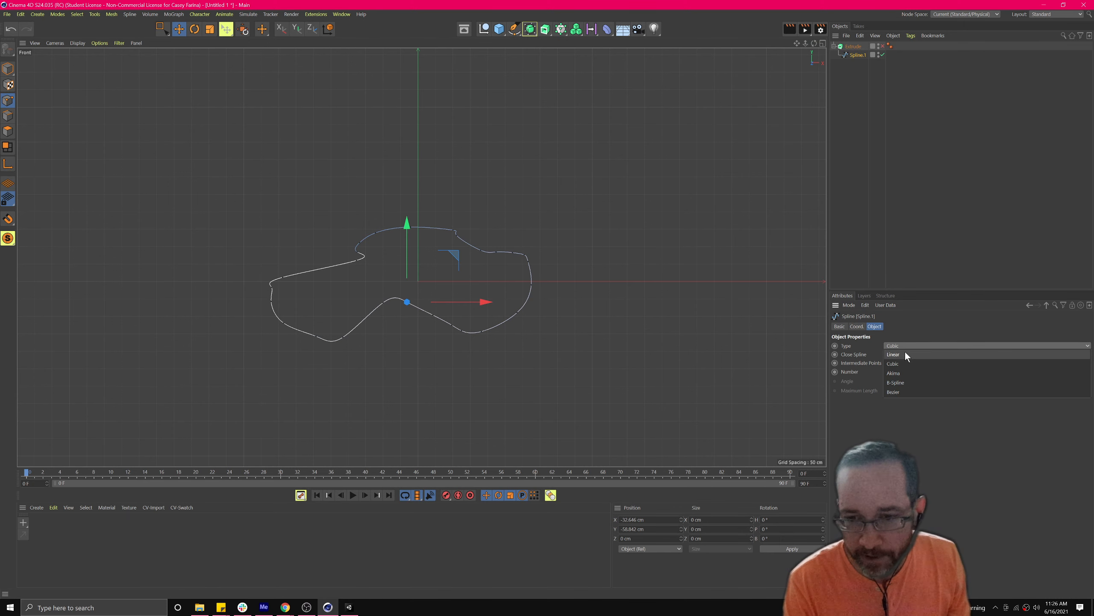
{"action": "left_click", "coordinate": [905, 385]}
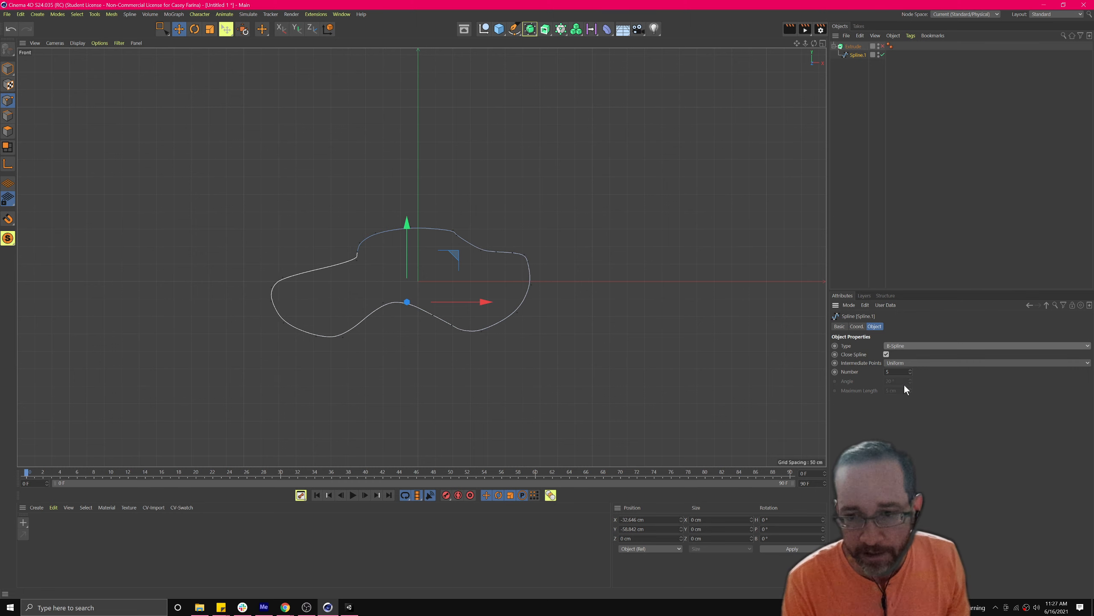
{"action": "left_click", "coordinate": [901, 344]}
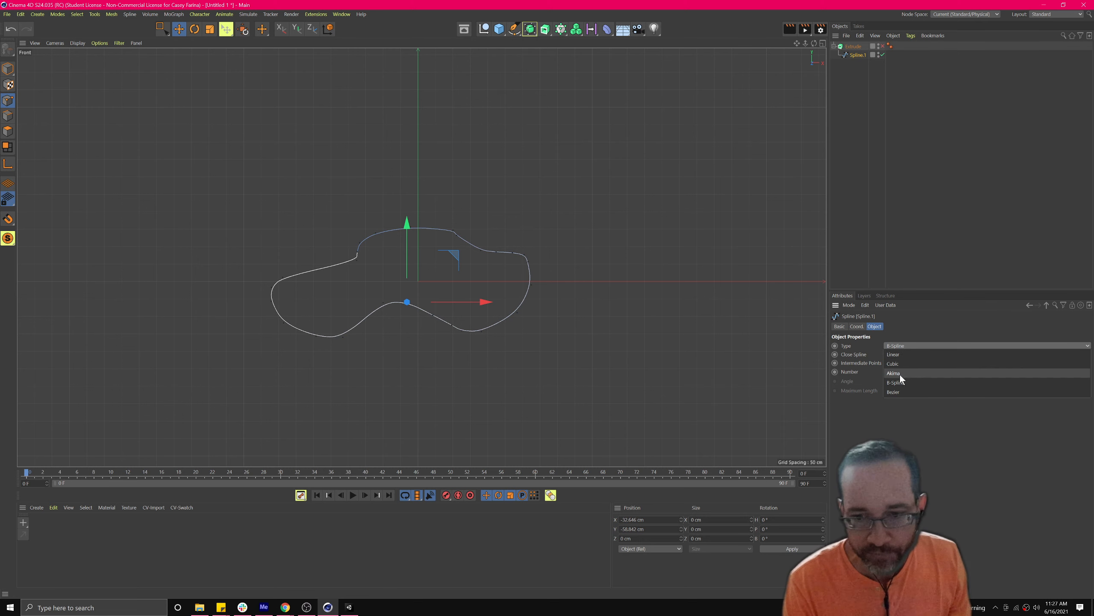
{"action": "left_click", "coordinate": [896, 391]}
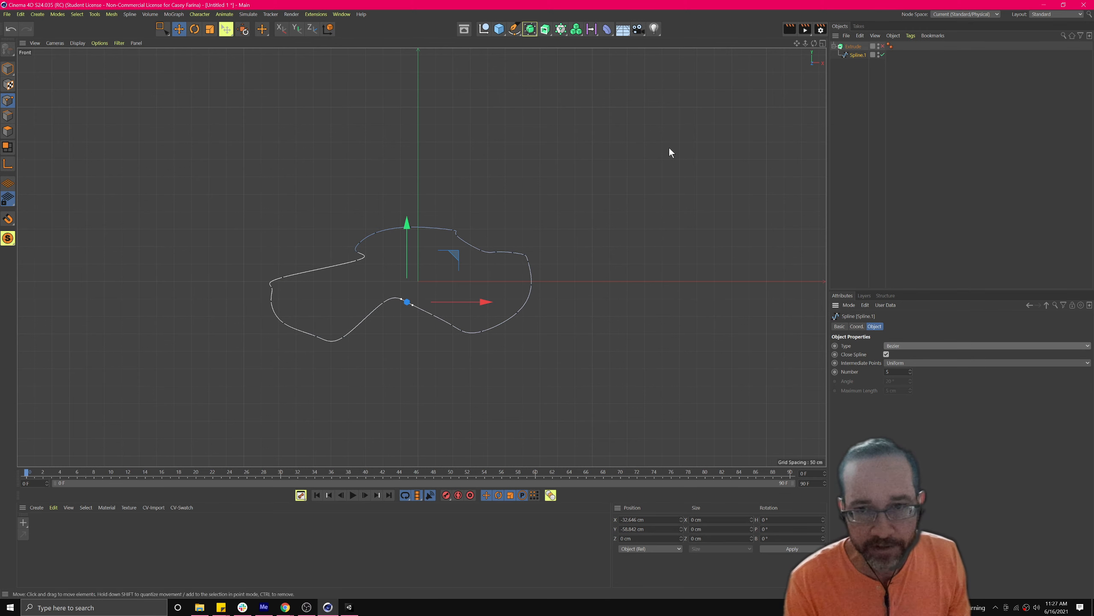
Step: Set the Spline Pen type to B-Spline and draw a closed, self-crossing curved shape right of the existing outline
{"action": "left_click", "coordinate": [515, 30]}
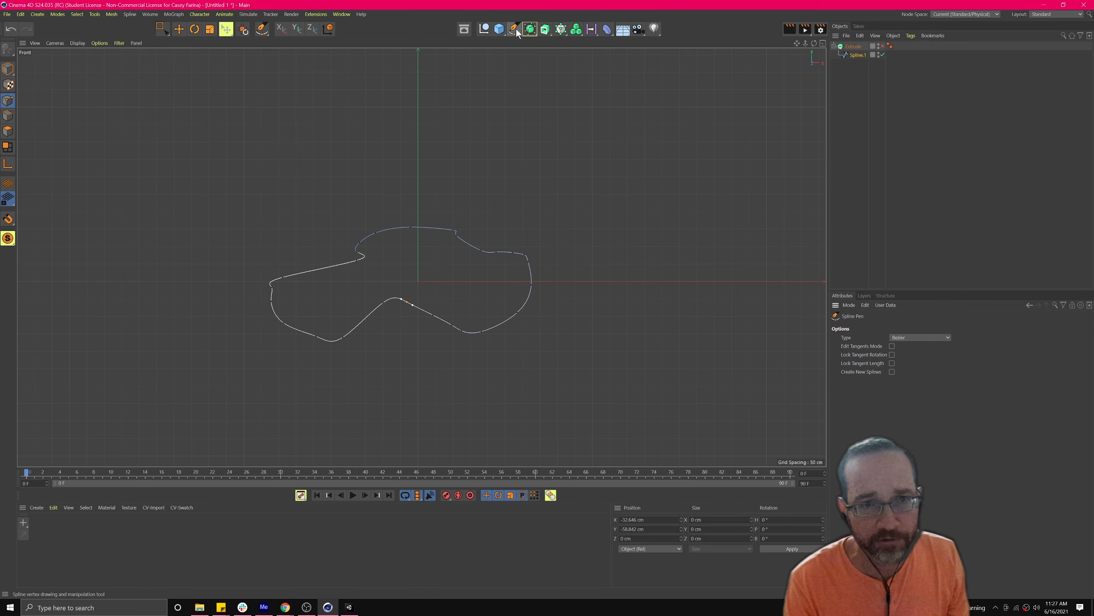
{"action": "left_click", "coordinate": [516, 31]}
{"action": "left_click", "coordinate": [528, 41]}
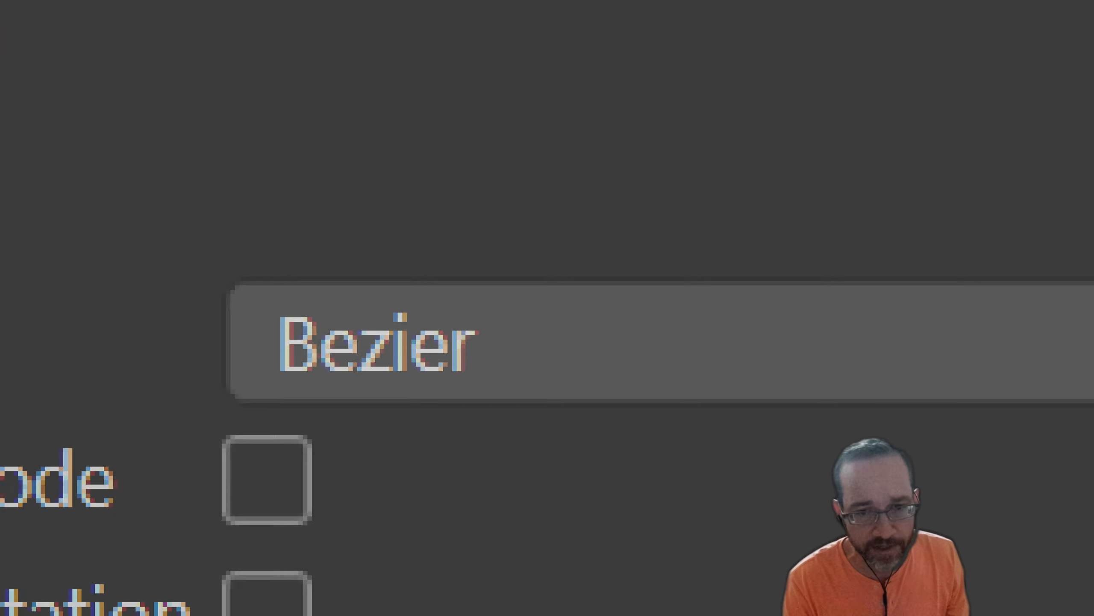
{"action": "left_click", "coordinate": [907, 339]}
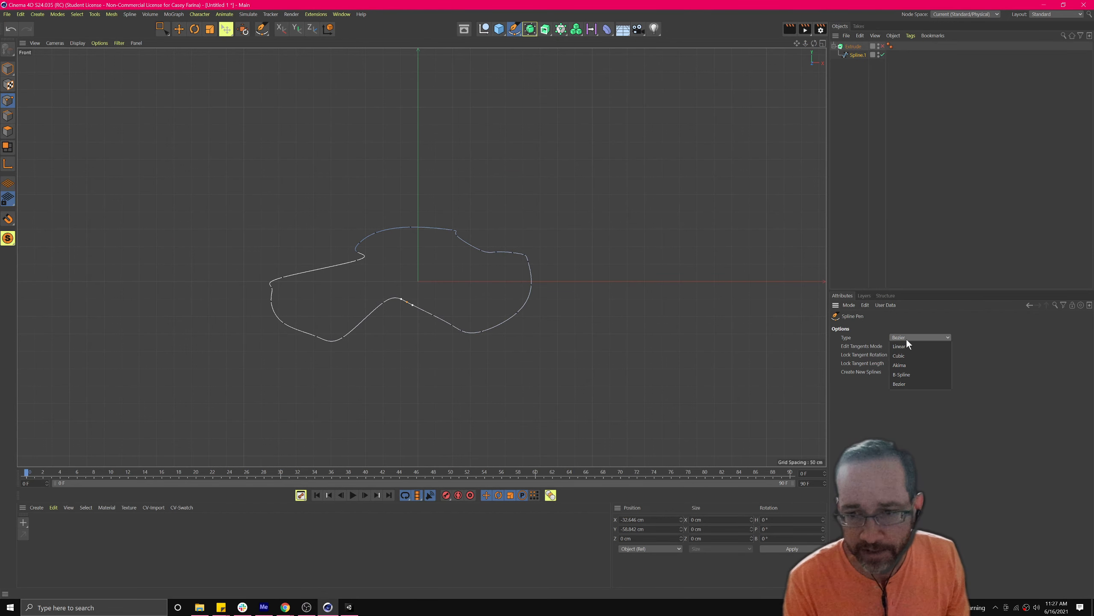
{"action": "left_click", "coordinate": [903, 375]}
{"action": "left_click", "coordinate": [674, 165]}
{"action": "left_click", "coordinate": [596, 259]}
{"action": "left_click", "coordinate": [626, 409]}
{"action": "left_click", "coordinate": [733, 344]}
{"action": "left_click", "coordinate": [690, 225]}
{"action": "left_click", "coordinate": [496, 219]}
{"action": "left_click", "coordinate": [433, 100]}
{"action": "left_click", "coordinate": [551, 118]}
{"action": "left_click", "coordinate": [560, 174]}
{"action": "left_click", "coordinate": [655, 109]}
{"action": "left_click", "coordinate": [777, 143]}
{"action": "left_click", "coordinate": [754, 211]}
{"action": "left_click", "coordinate": [675, 165]}
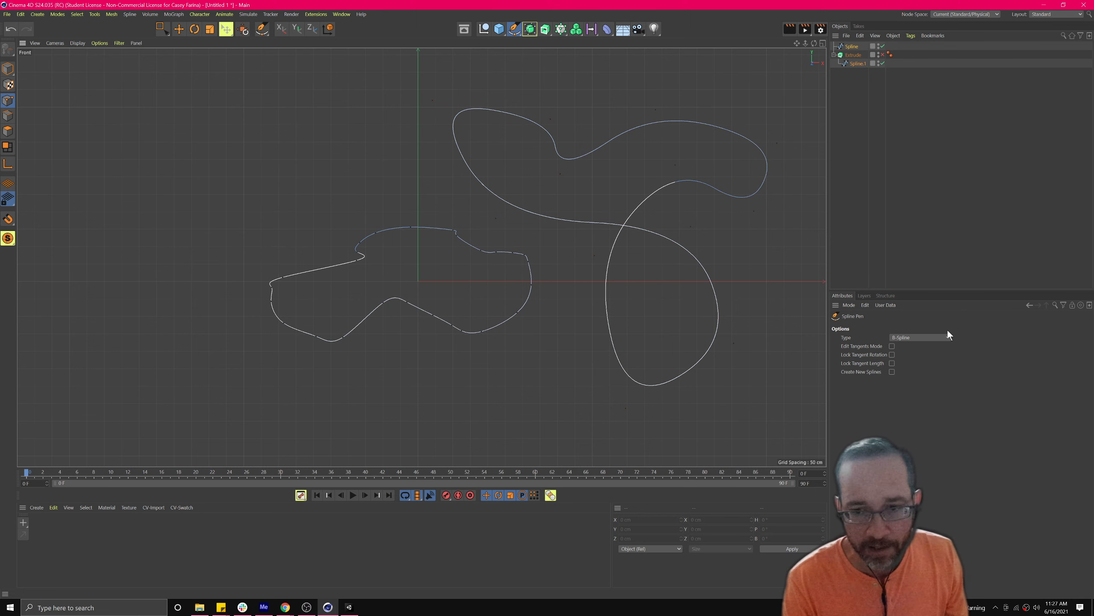
Step: Draw a second closed B-Spline shape at the left of the Front view, overlapping the existing outline
{"action": "left_click", "coordinate": [95, 103]}
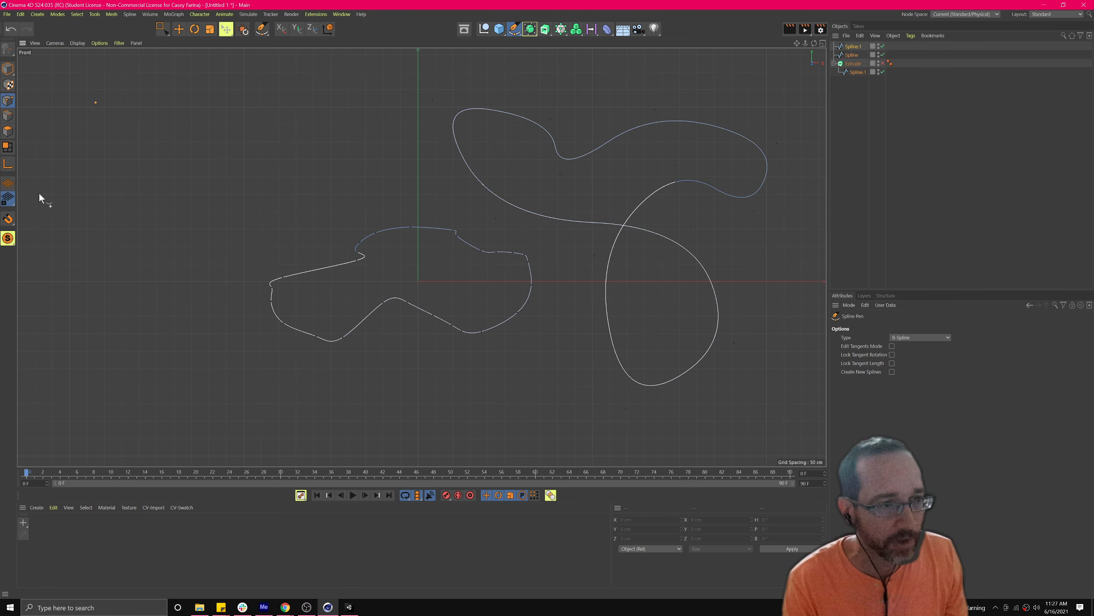
{"action": "left_click", "coordinate": [98, 367]}
{"action": "left_click", "coordinate": [198, 240]}
{"action": "left_click", "coordinate": [299, 386]}
{"action": "left_click", "coordinate": [415, 237]}
{"action": "left_click", "coordinate": [342, 129]}
{"action": "left_click", "coordinate": [240, 192]}
{"action": "left_click", "coordinate": [177, 102]}
{"action": "left_click", "coordinate": [110, 120]}
{"action": "left_click", "coordinate": [94, 104]}
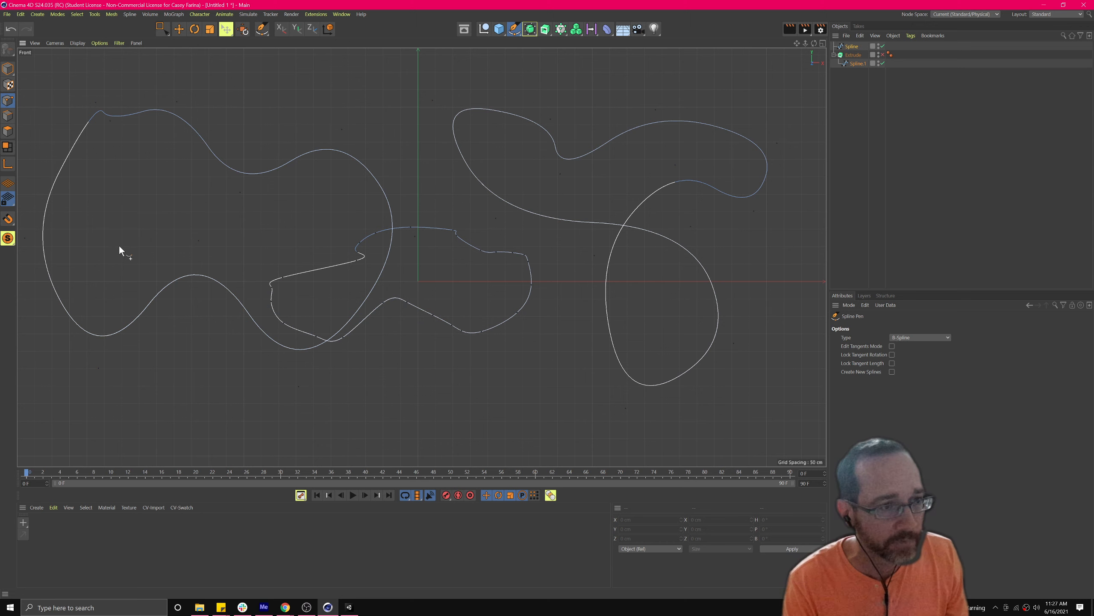
Step: Set the Spline Pen type back to Bezier and delete the spline object holding the two B-Spline shapes
{"action": "left_click", "coordinate": [909, 337]}
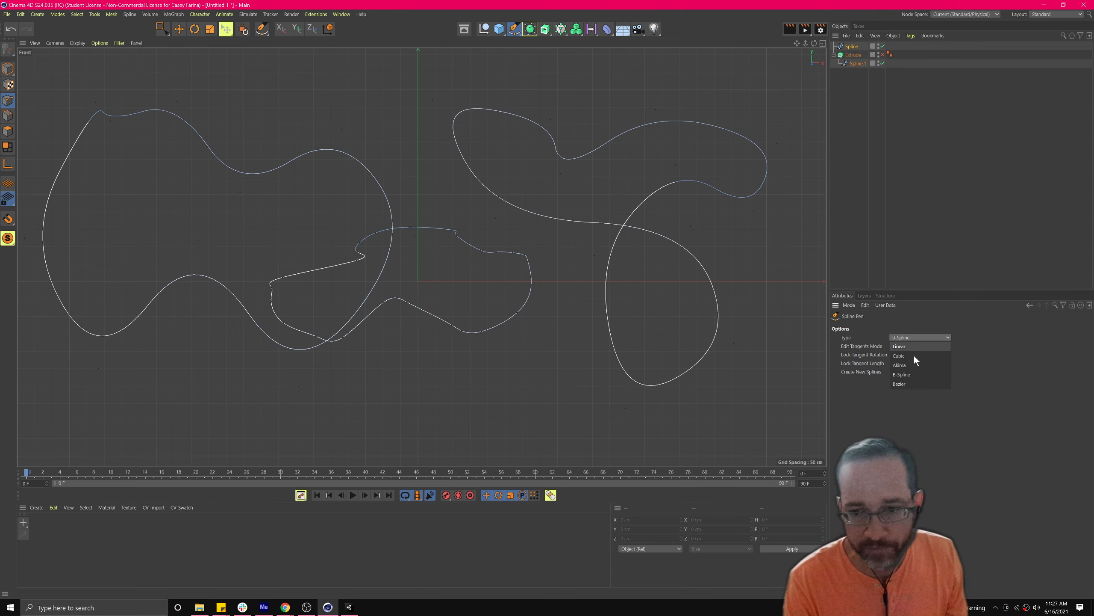
{"action": "left_click", "coordinate": [910, 384]}
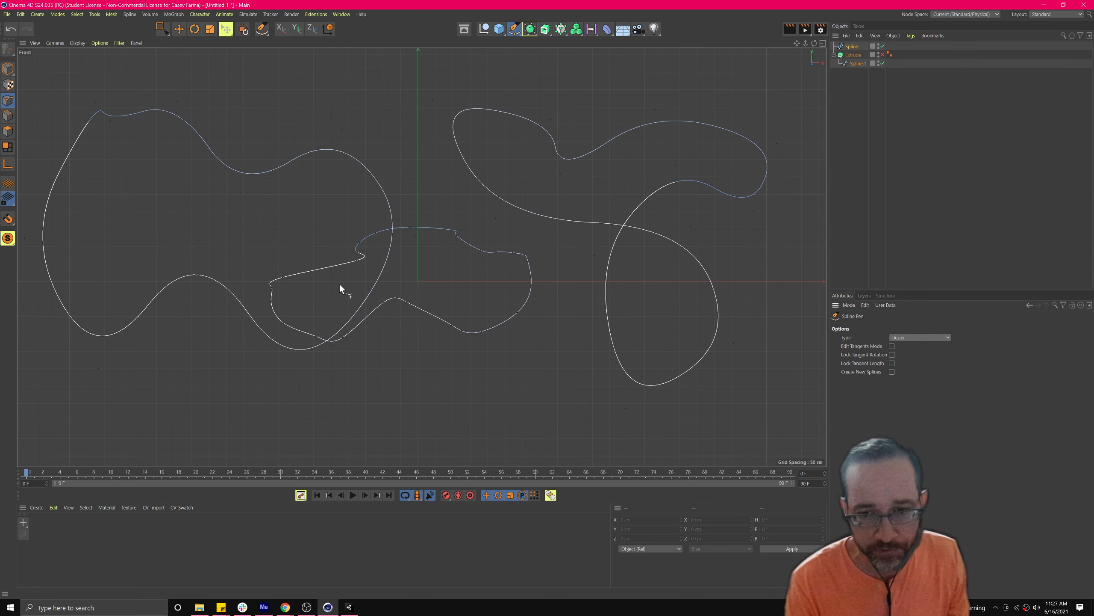
{"action": "left_click", "coordinate": [851, 47]}
{"action": "key", "text": "Delete"}
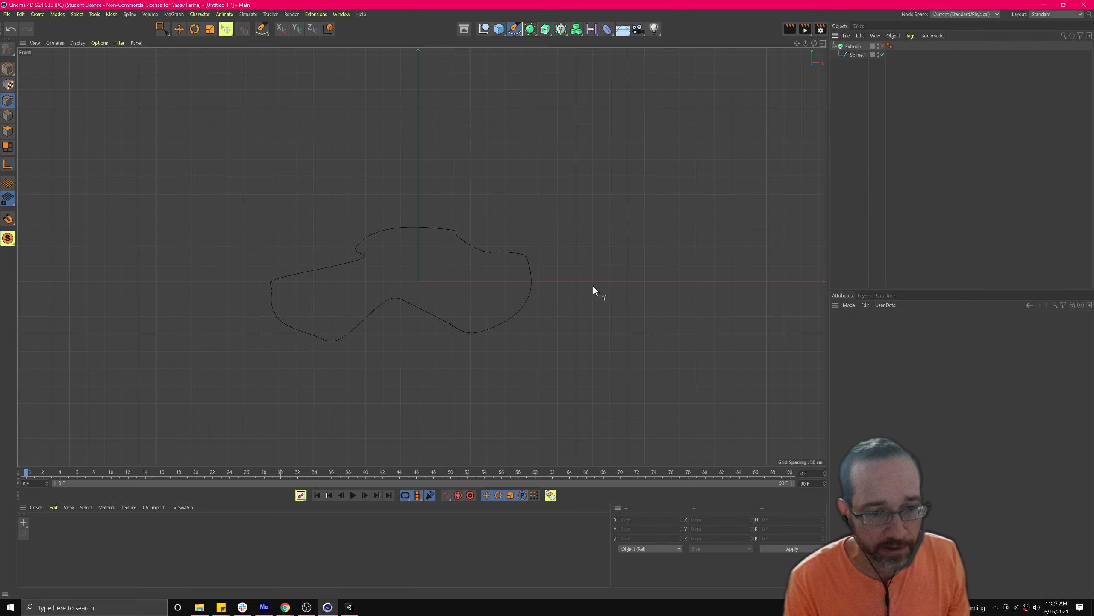
Step: Select Spline.1 under the Extrude and examine its type and intermediate point settings
{"action": "left_click", "coordinate": [857, 55]}
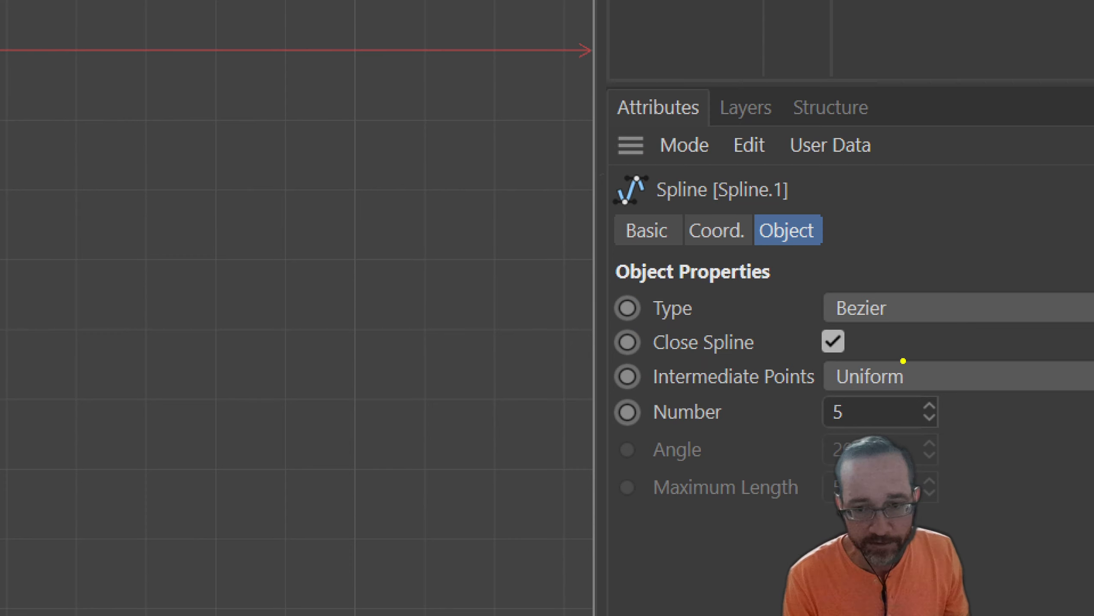
{"action": "mouse_move", "coordinate": [904, 360]}
{"action": "left_mouse_down"}
{"action": "mouse_move", "coordinate": [653, 392]}
{"action": "mouse_move", "coordinate": [808, 434]}
{"action": "mouse_move", "coordinate": [814, 345]}
{"action": "mouse_move", "coordinate": [682, 357]}
{"action": "left_mouse_up"}
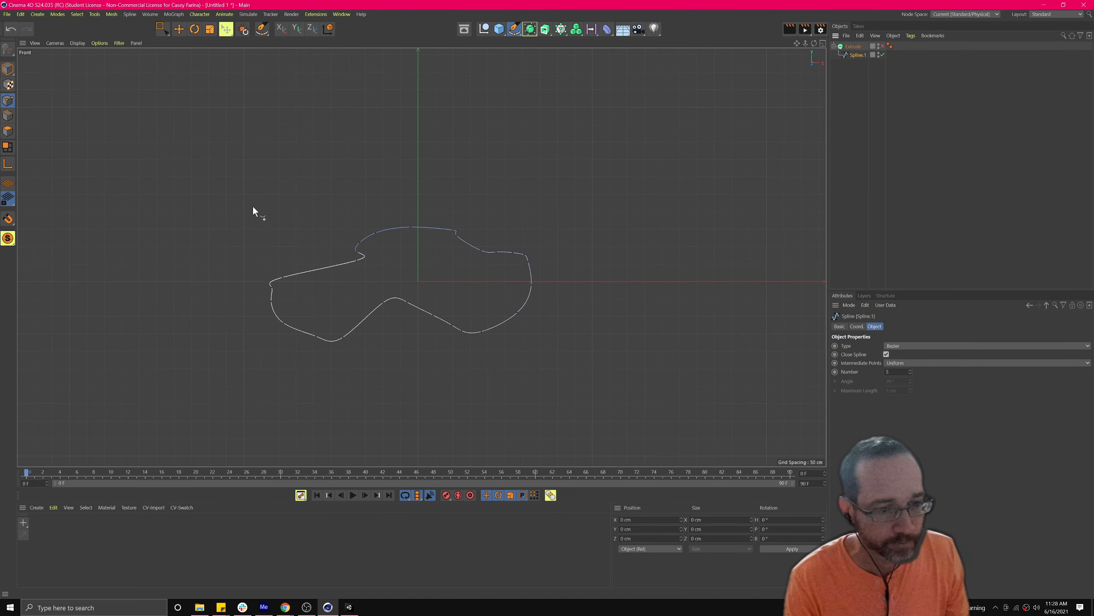
Step: Re-enable the Extrude generator and examine the extruded shape from several angles in the Perspective view
{"action": "left_click", "coordinate": [881, 46]}
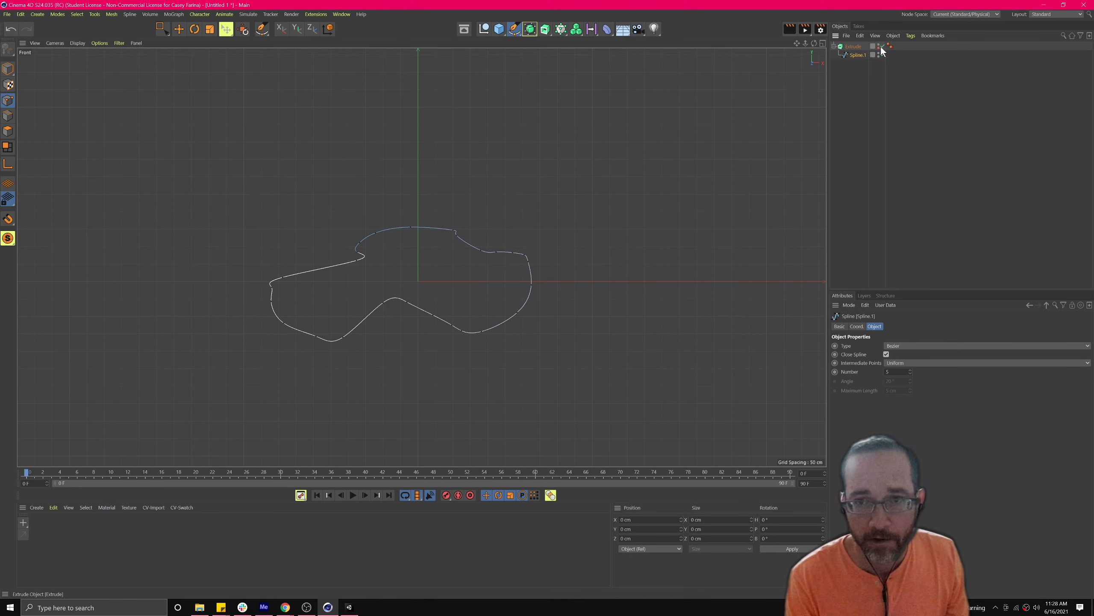
{"action": "left_click", "coordinate": [823, 43]}
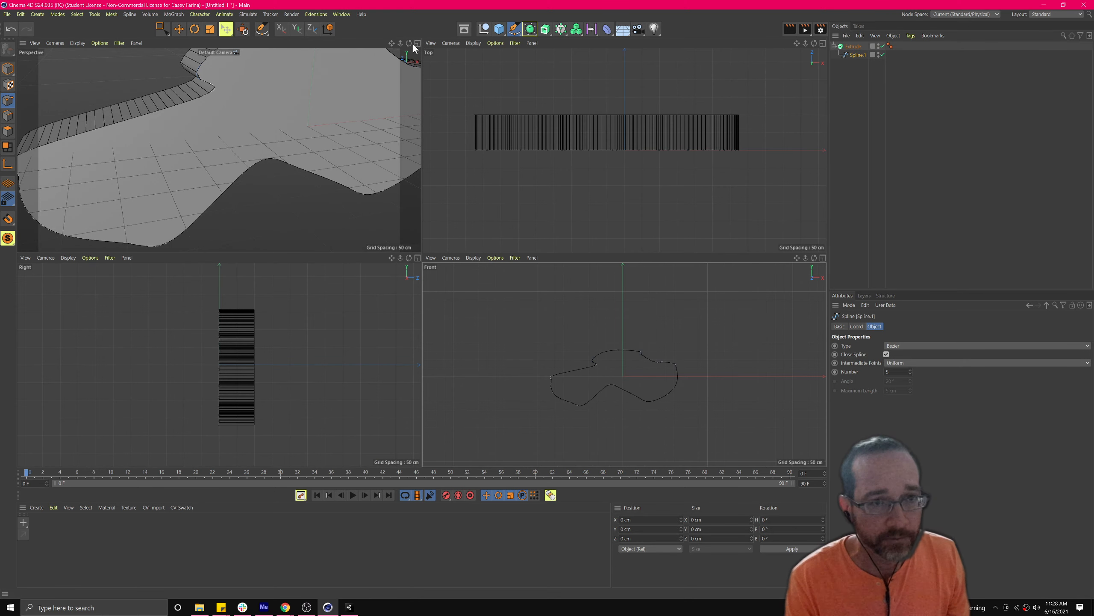
{"action": "left_click", "coordinate": [417, 44]}
{"action": "left_click_drag", "start_coordinate": [531, 171], "coordinate": [330, 236], "text": "alt"}
{"action": "scroll", "coordinate": [542, 168], "scroll_direction": "down", "scroll_amount": 5}
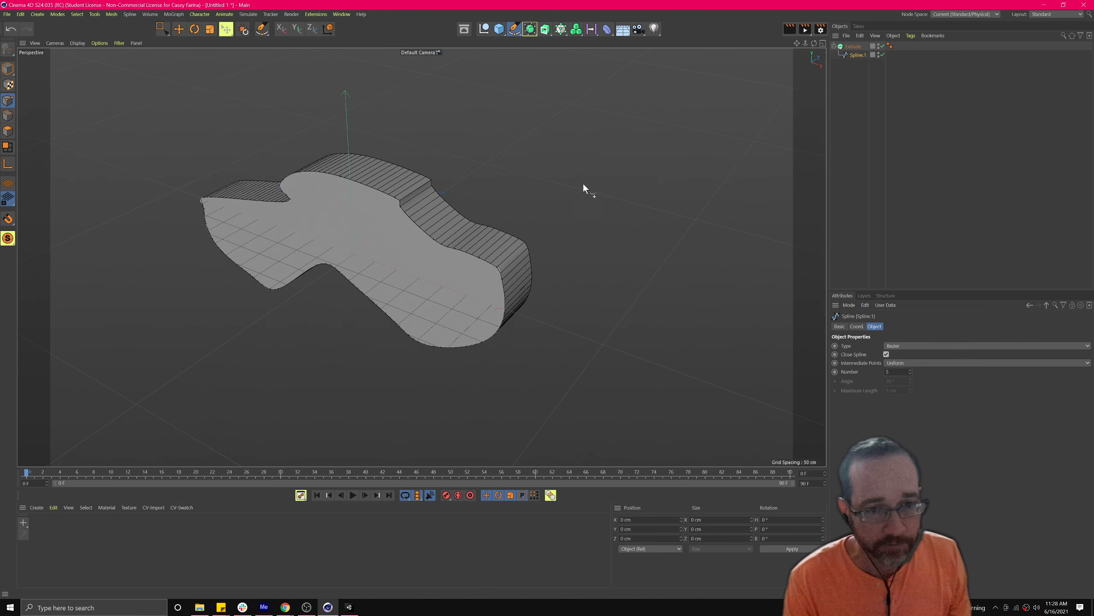
{"action": "left_click_drag", "start_coordinate": [583, 183], "coordinate": [422, 197], "text": "alt"}
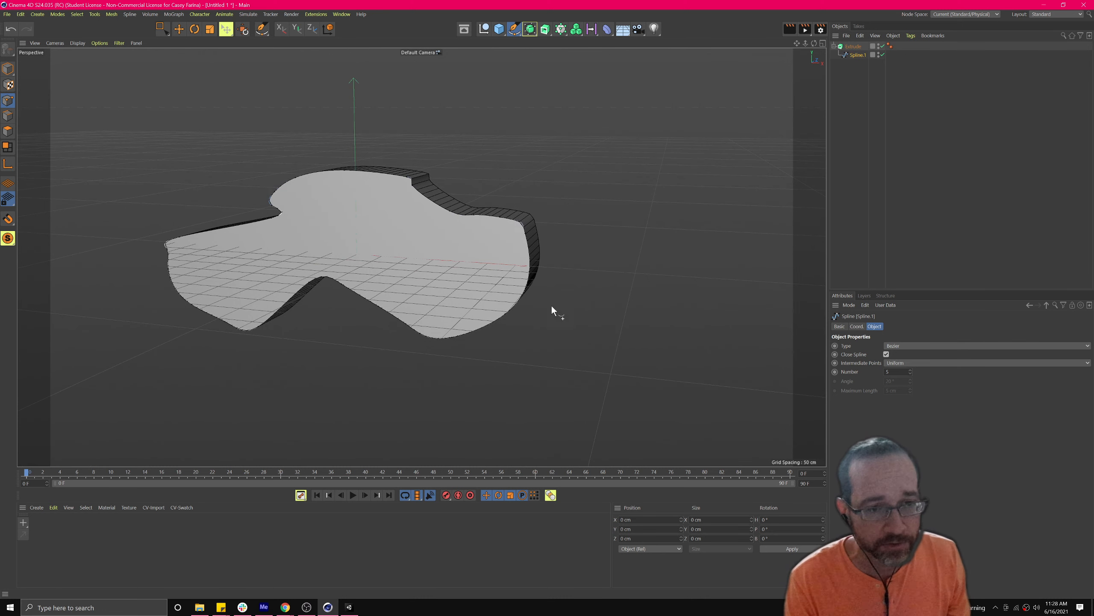
Step: In the Front view, draw a closed curved Bezier shape above and to the right of the existing outline
{"action": "left_click", "coordinate": [464, 95]}
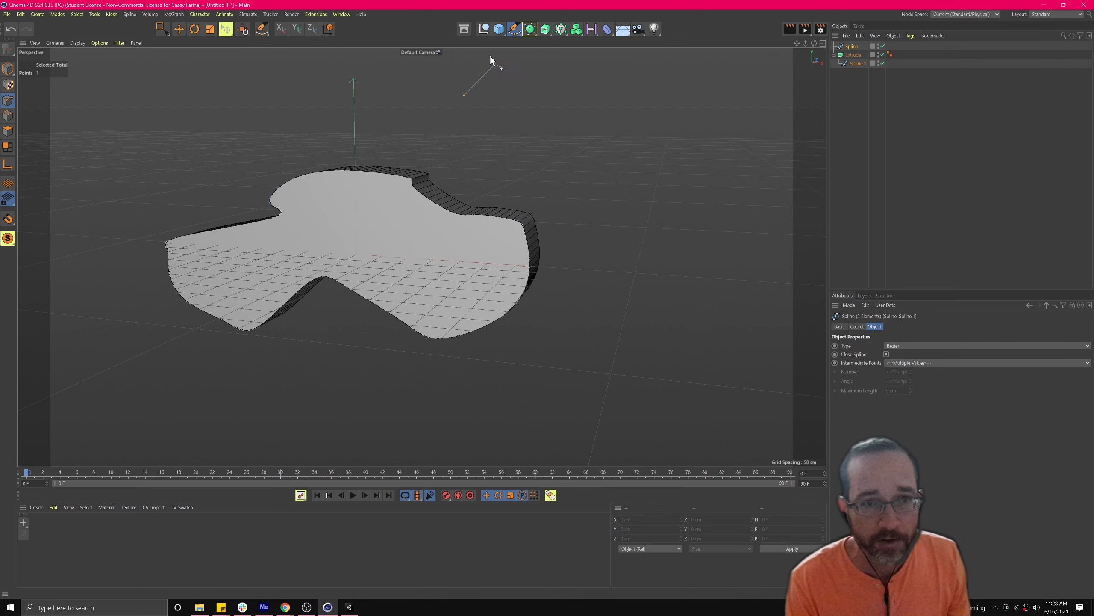
{"action": "left_click", "coordinate": [823, 43]}
{"action": "left_click", "coordinate": [821, 258]}
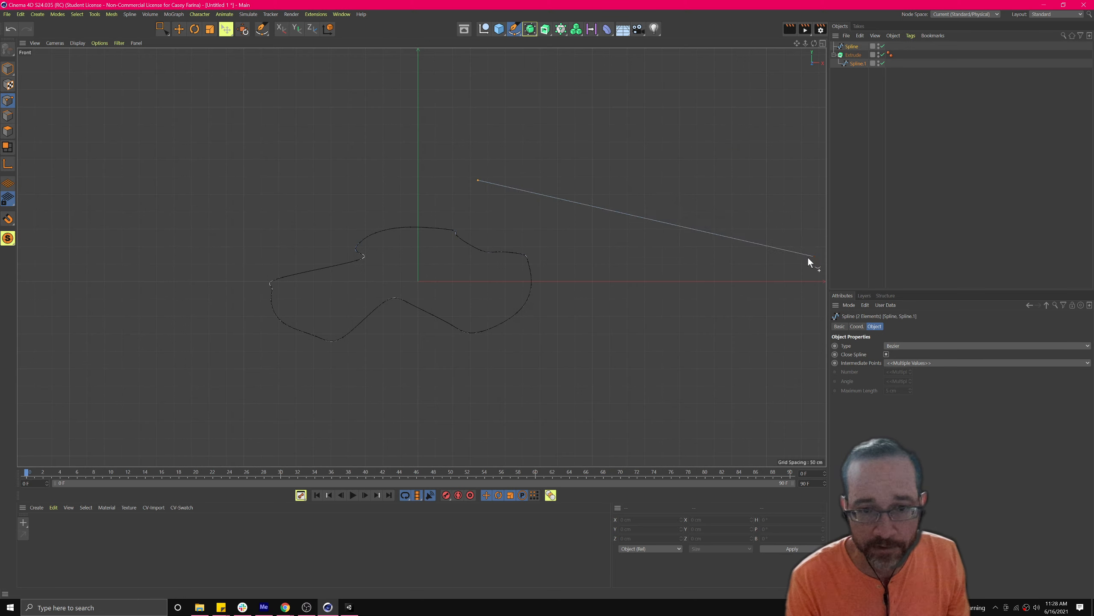
{"action": "left_click_drag", "start_coordinate": [573, 222], "coordinate": [651, 220]}
{"action": "left_click_drag", "start_coordinate": [642, 163], "coordinate": [602, 135]}
{"action": "left_click_drag", "start_coordinate": [556, 172], "coordinate": [539, 170]}
{"action": "left_click_drag", "start_coordinate": [448, 157], "coordinate": [453, 171]}
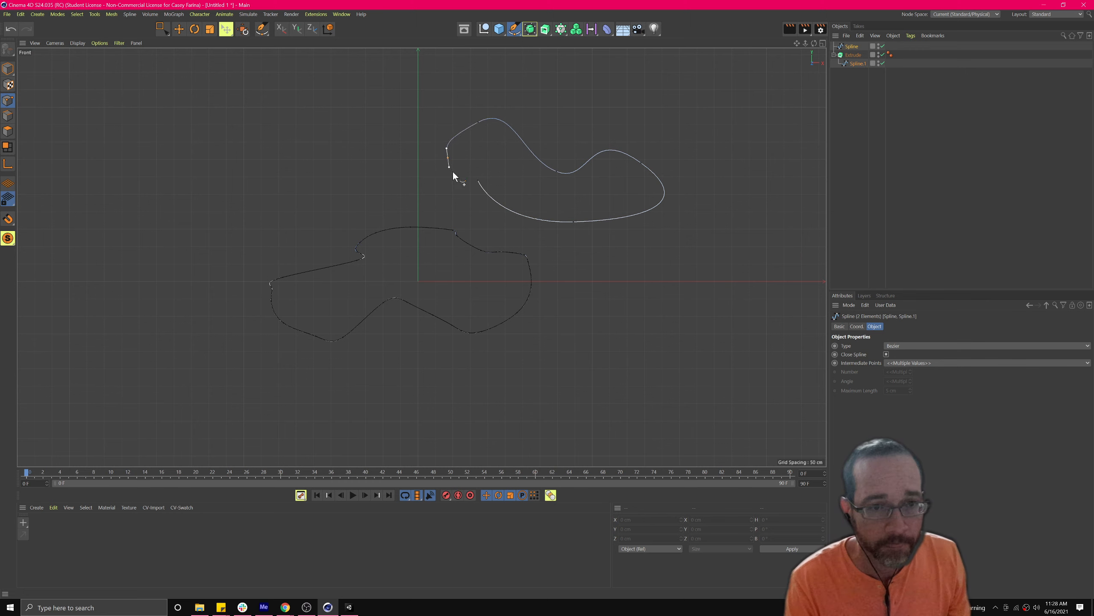
{"action": "left_click", "coordinate": [478, 181]}
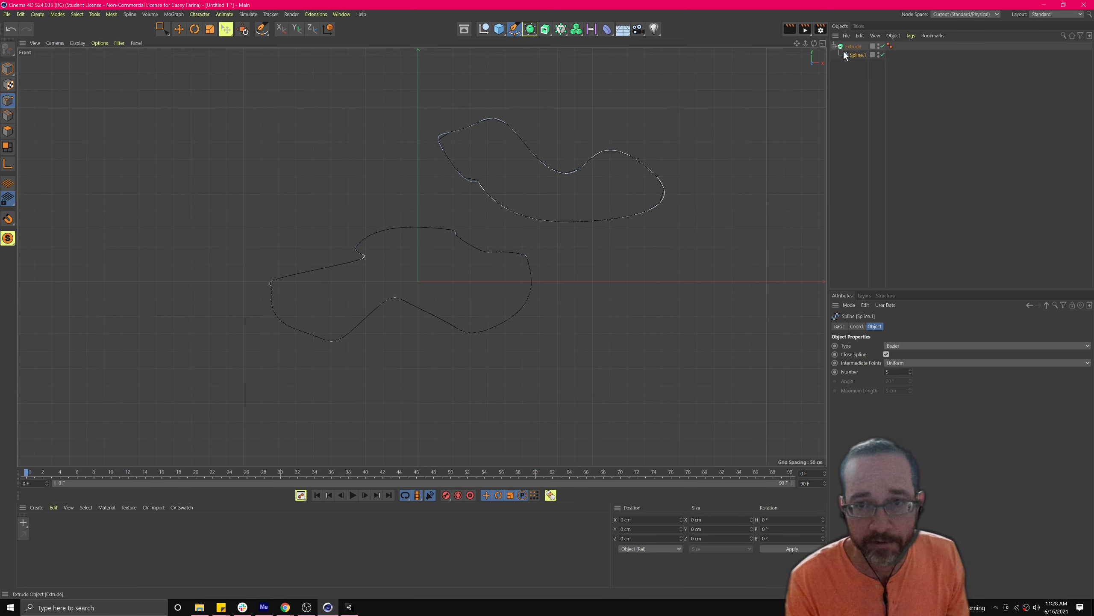
Step: Deselect all objects and draw a closed Bezier shape as a separate spline right of the first outline in the Front view
{"action": "left_click", "coordinate": [851, 72]}
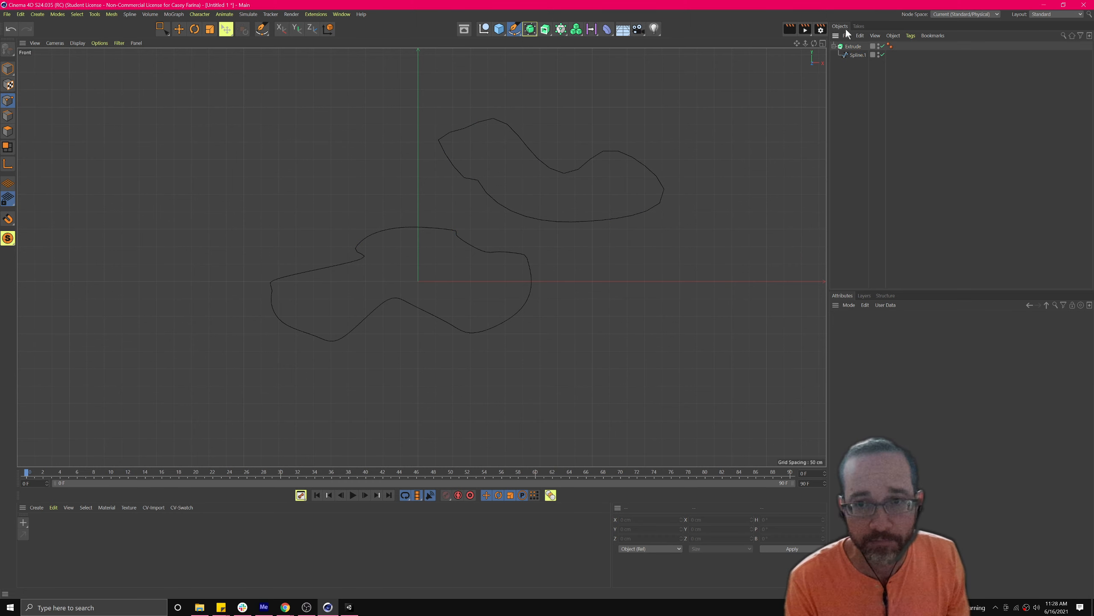
{"action": "left_click_drag", "start_coordinate": [596, 301], "coordinate": [597, 301]}
{"action": "left_click_drag", "start_coordinate": [612, 362], "coordinate": [635, 368]}
{"action": "left_click_drag", "start_coordinate": [772, 281], "coordinate": [682, 263]}
{"action": "left_click", "coordinate": [642, 284]}
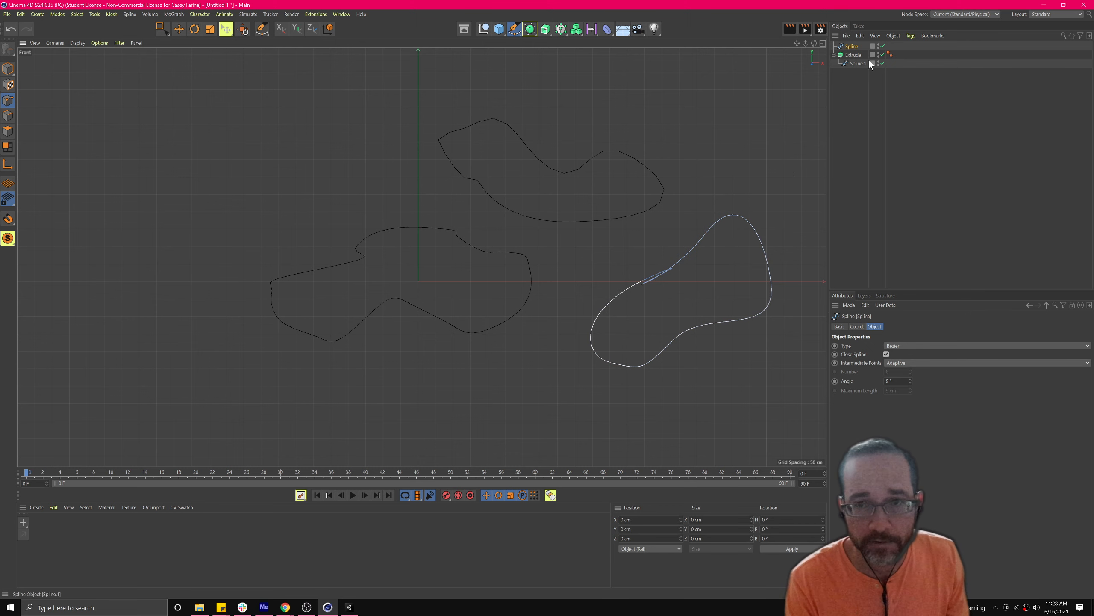
Step: Examine in the Perspective view which outlines the Extrude turns into geometry and compare them with its child spline in the hierarchy
{"action": "left_click", "coordinate": [848, 56]}
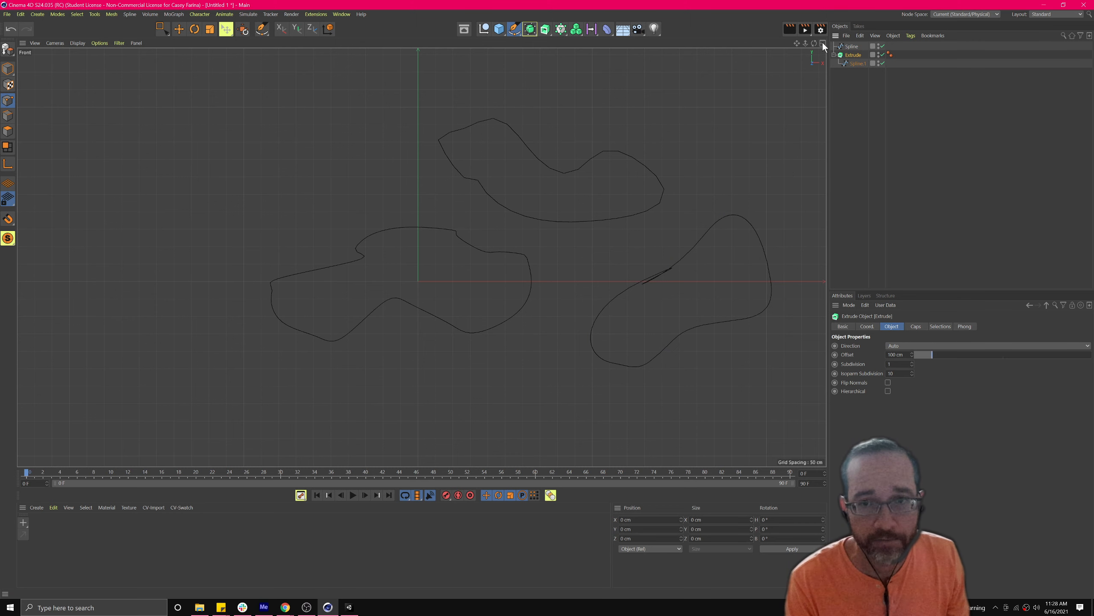
{"action": "left_click", "coordinate": [822, 43]}
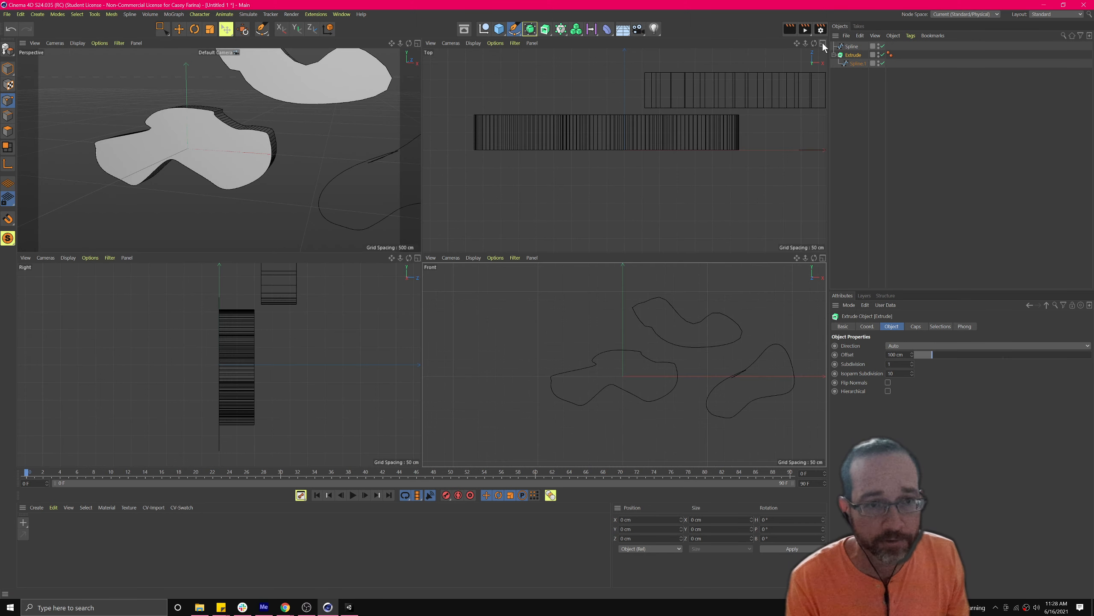
{"action": "left_click", "coordinate": [417, 43]}
{"action": "scroll", "coordinate": [481, 113], "scroll_direction": "down", "scroll_amount": 5}
{"action": "left_click_drag", "start_coordinate": [507, 120], "coordinate": [477, 137], "text": "alt"}
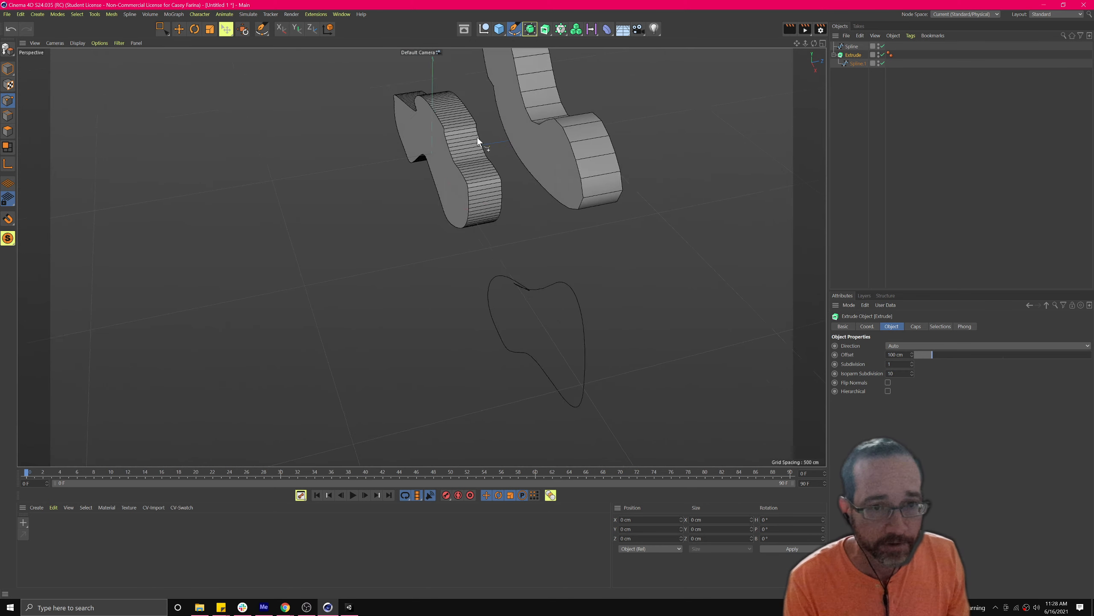
{"action": "middle_click_drag", "start_coordinate": [477, 137], "coordinate": [479, 239], "text": "alt"}
{"action": "left_click_drag", "start_coordinate": [479, 239], "coordinate": [457, 243], "text": "alt"}
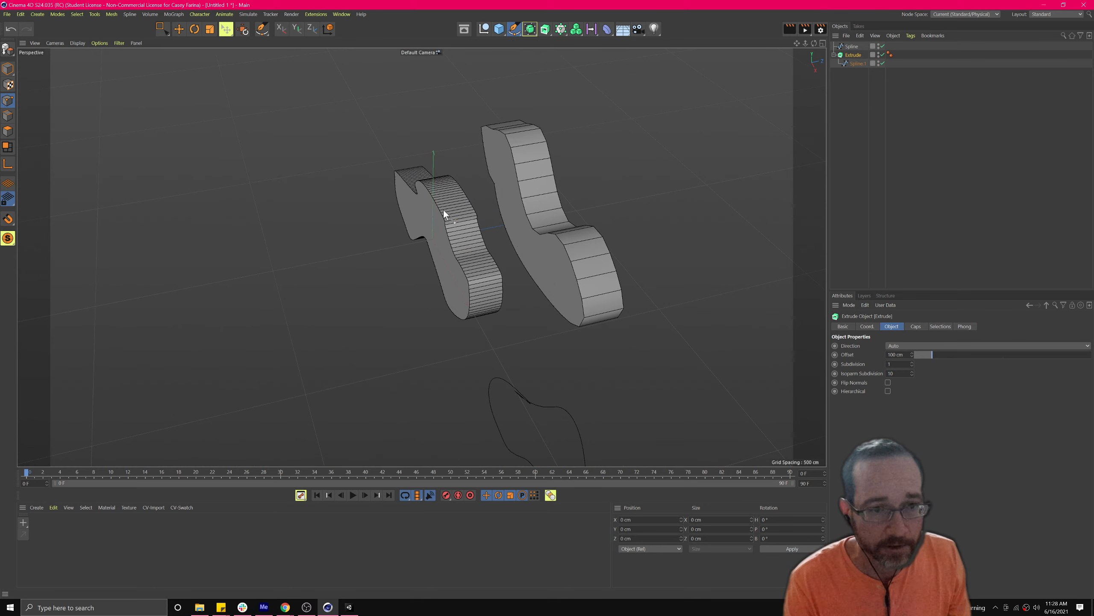
{"action": "key", "text": "ctrl+1"}
{"action": "left_click_drag", "start_coordinate": [444, 210], "coordinate": [427, 214]}
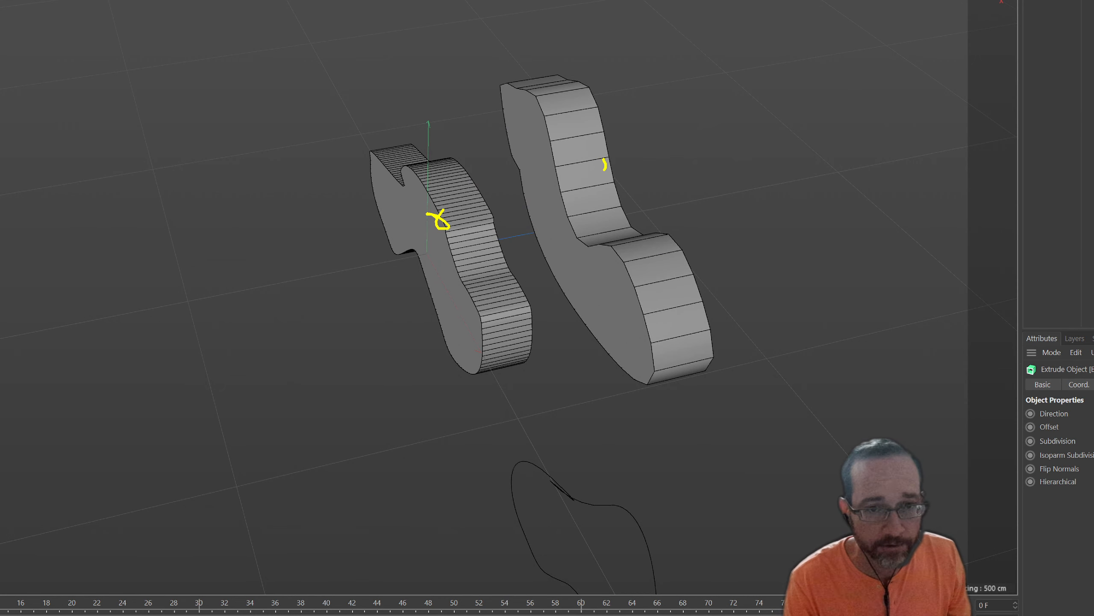
{"action": "key", "text": "Escape"}
{"action": "key", "text": "ctrl+1"}
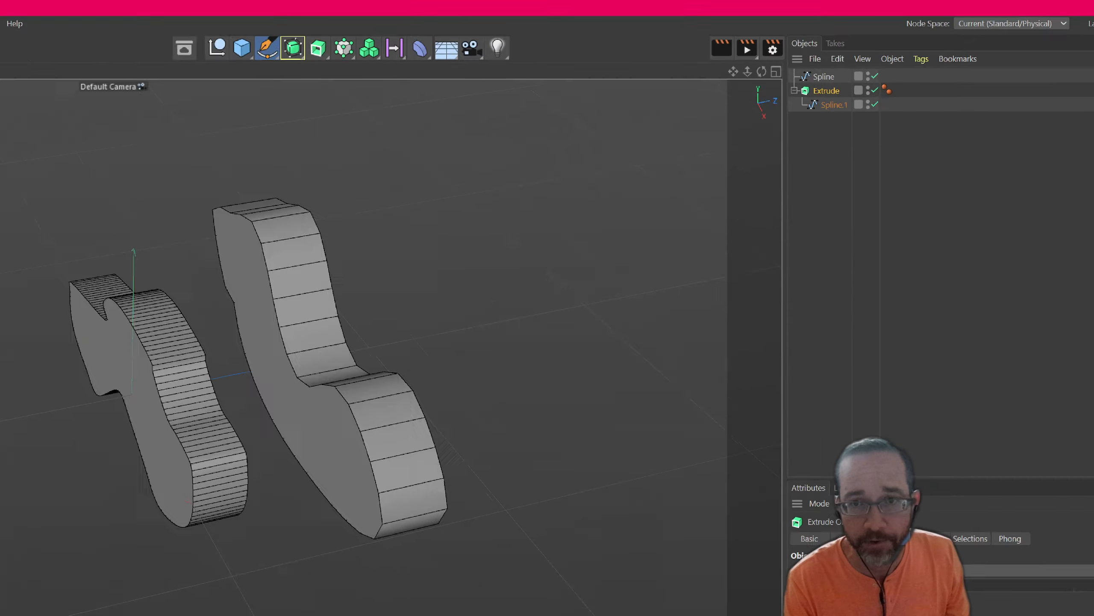
{"action": "scroll", "coordinate": [879, 39], "scroll_direction": "up", "scroll_amount": 10}
{"action": "key", "text": "Escape"}
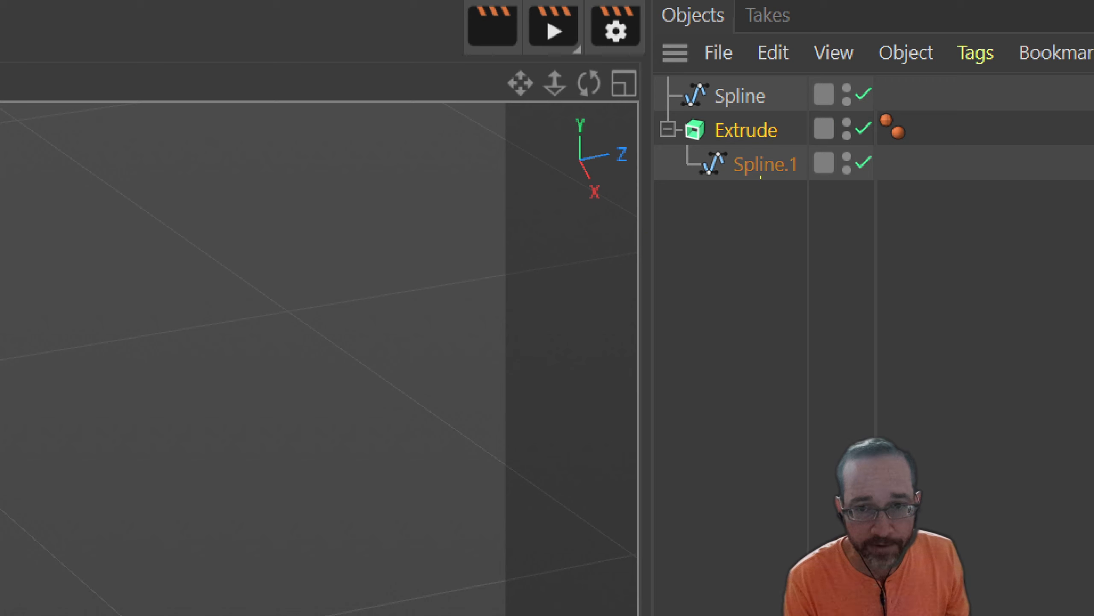
{"action": "mouse_move", "coordinate": [768, 150]}
{"action": "left_mouse_down"}
{"action": "mouse_move", "coordinate": [706, 195]}
{"action": "mouse_move", "coordinate": [776, 142]}
{"action": "mouse_move", "coordinate": [728, 156]}
{"action": "left_mouse_up"}
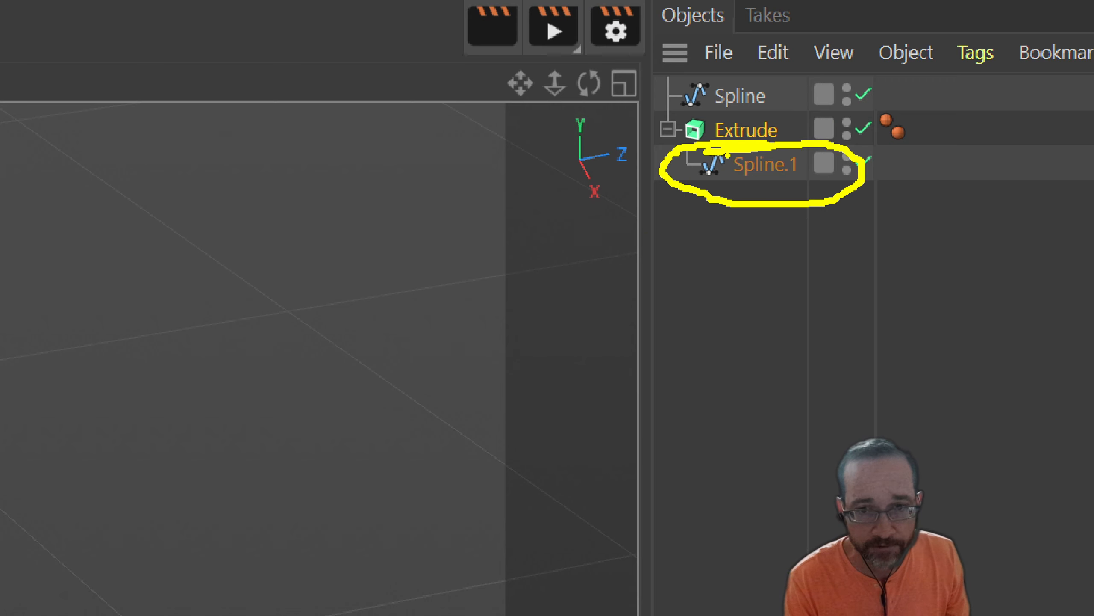
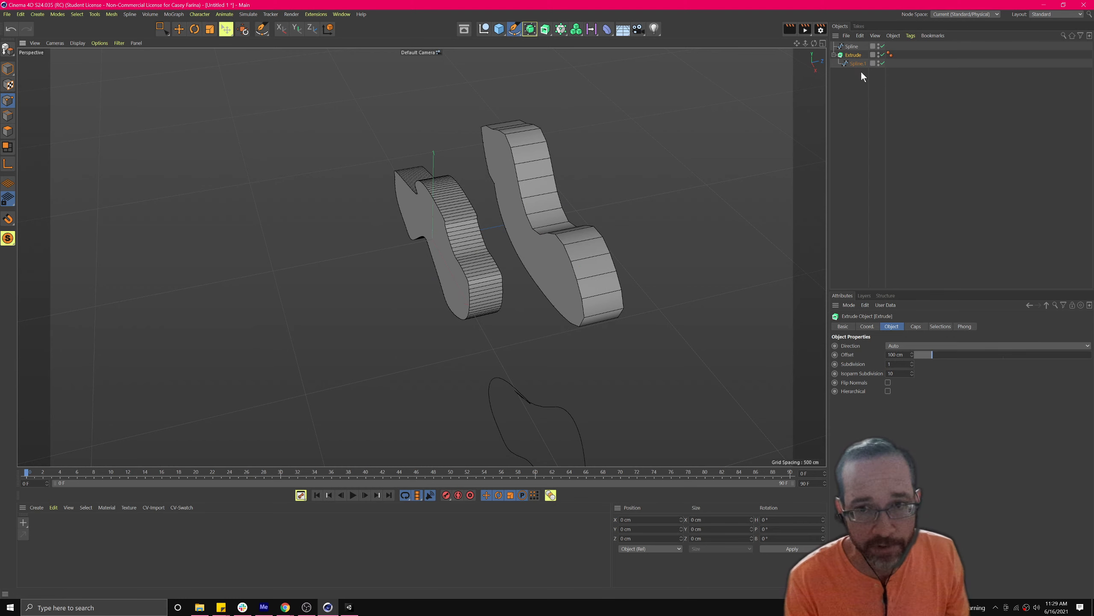
Step: Make the separate spline a child of the Extrude, placed above Spline.1, and inspect the geometry in the Perspective view
{"action": "left_click", "coordinate": [852, 46]}
{"action": "left_click_drag", "start_coordinate": [507, 366], "coordinate": [590, 296], "text": "alt"}
{"action": "left_click_drag", "start_coordinate": [540, 352], "coordinate": [479, 319], "text": "alt"}
{"action": "left_click_drag", "start_coordinate": [528, 228], "coordinate": [640, 209], "text": "alt"}
{"action": "left_click_drag", "start_coordinate": [854, 48], "coordinate": [863, 60]}
{"action": "left_click_drag", "start_coordinate": [598, 271], "coordinate": [533, 164], "text": "alt"}
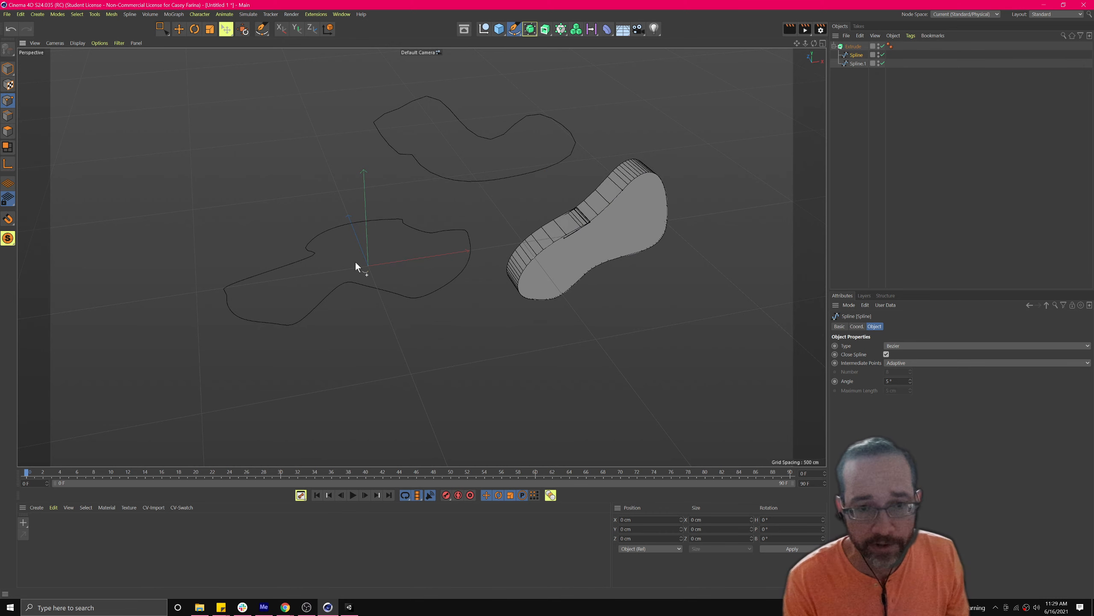
Step: Enable the Hierarchical option on the Extrude so all of its child splines are extruded
{"action": "left_click", "coordinate": [855, 46]}
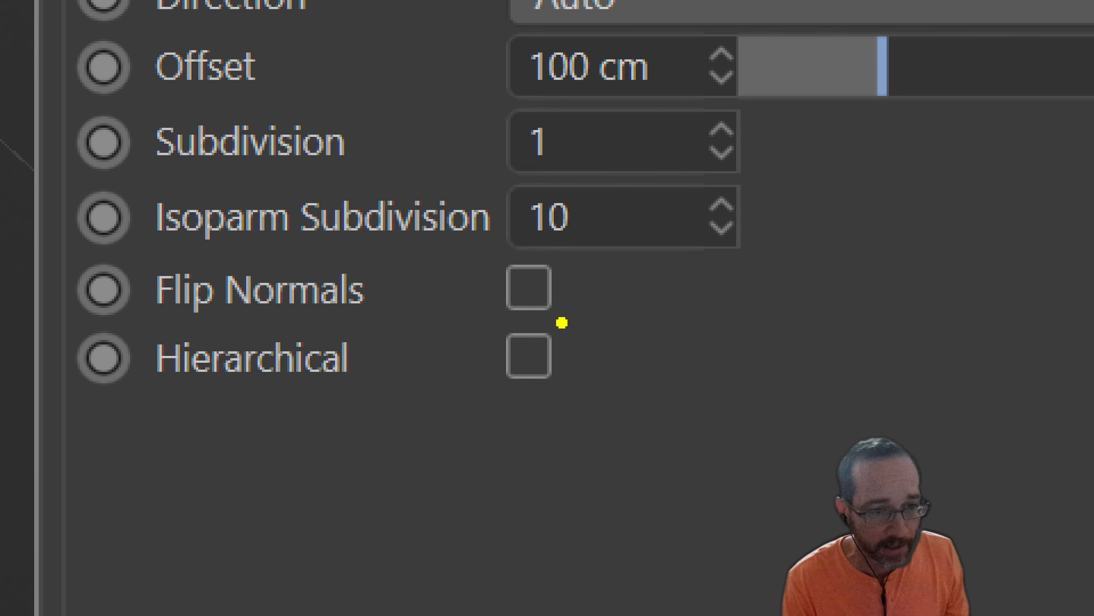
{"action": "mouse_move", "coordinate": [540, 313]}
{"action": "left_mouse_down"}
{"action": "mouse_move", "coordinate": [530, 496]}
{"action": "mouse_move", "coordinate": [408, 290]}
{"action": "left_mouse_up"}
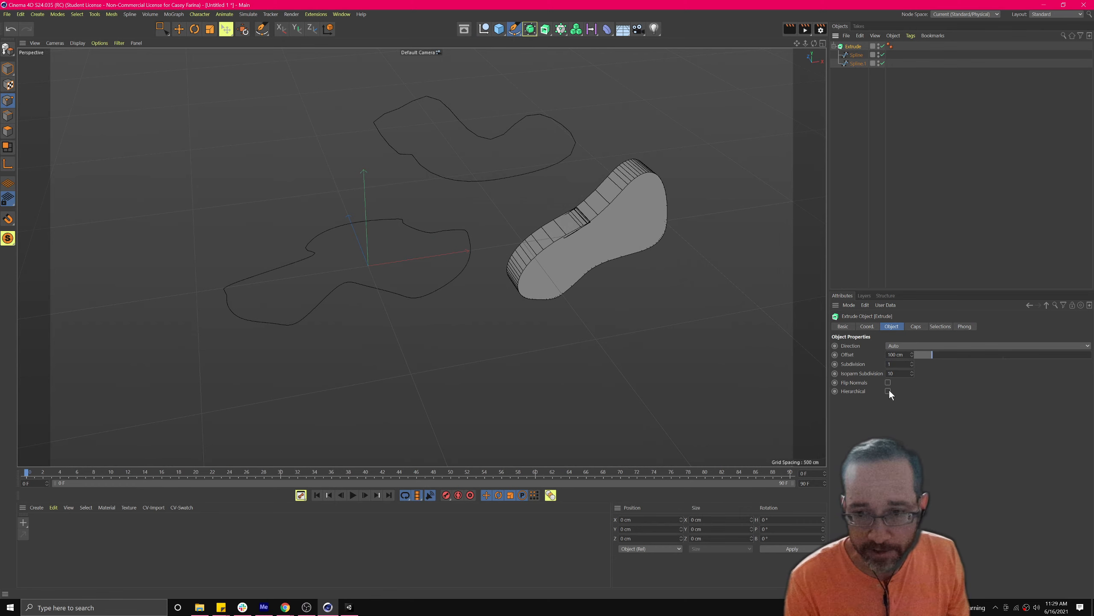
{"action": "left_click", "coordinate": [888, 390]}
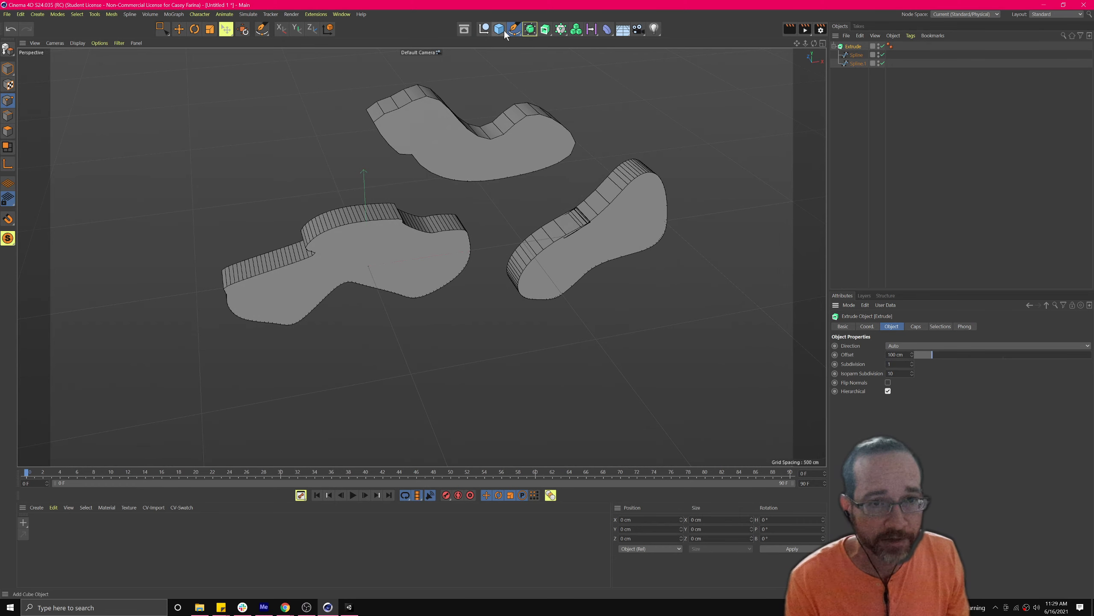
Step: Add a Circle spline and move it along the X axis to the left of the other outlines
{"action": "left_click", "coordinate": [823, 43]}
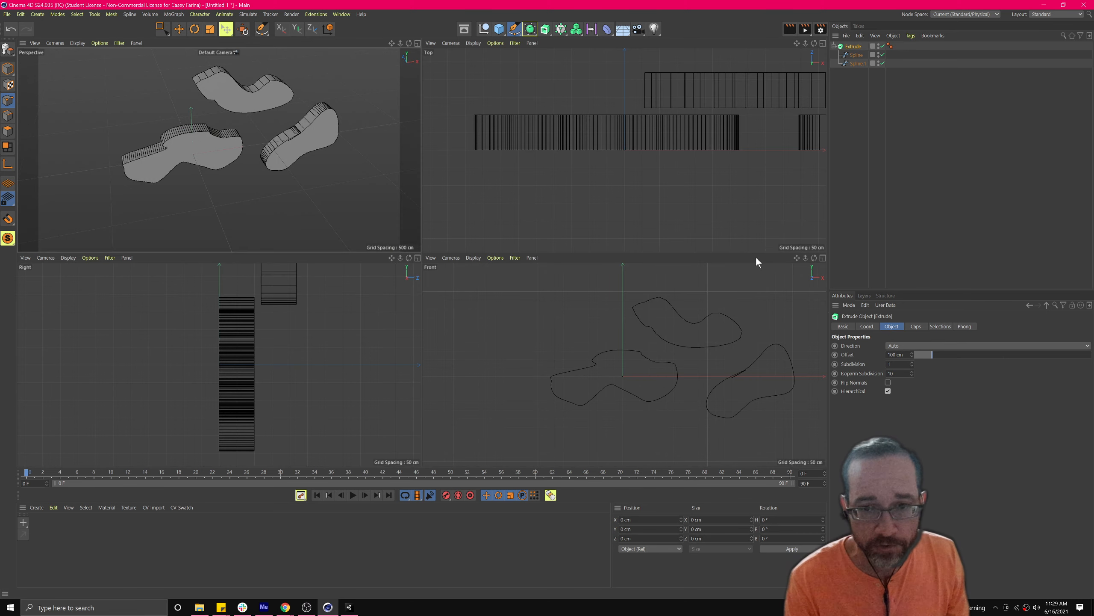
{"action": "left_click", "coordinate": [514, 29]}
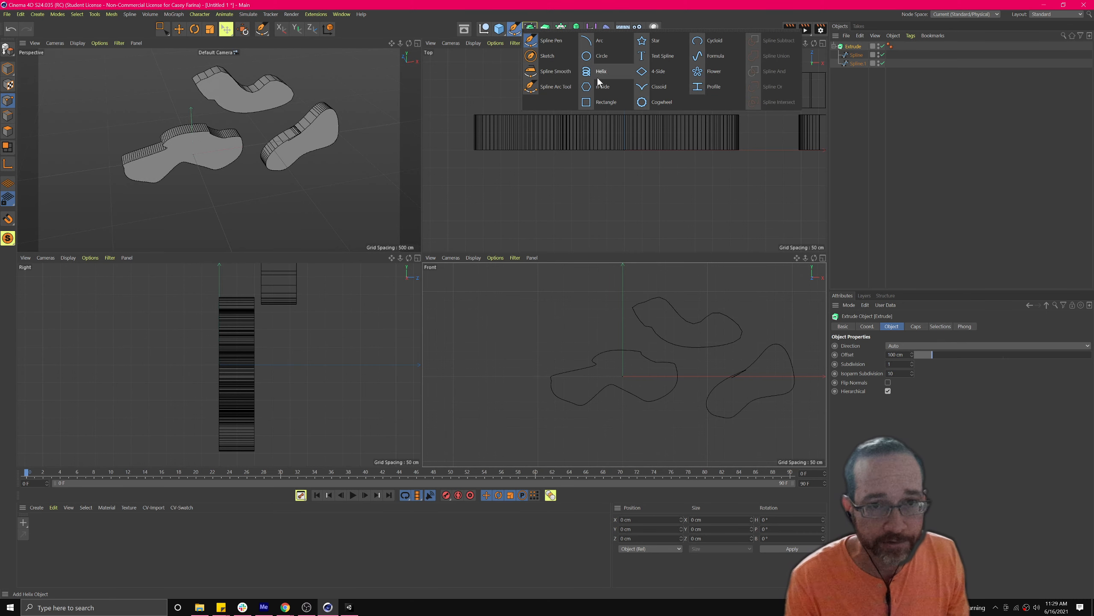
{"action": "left_click", "coordinate": [599, 55]}
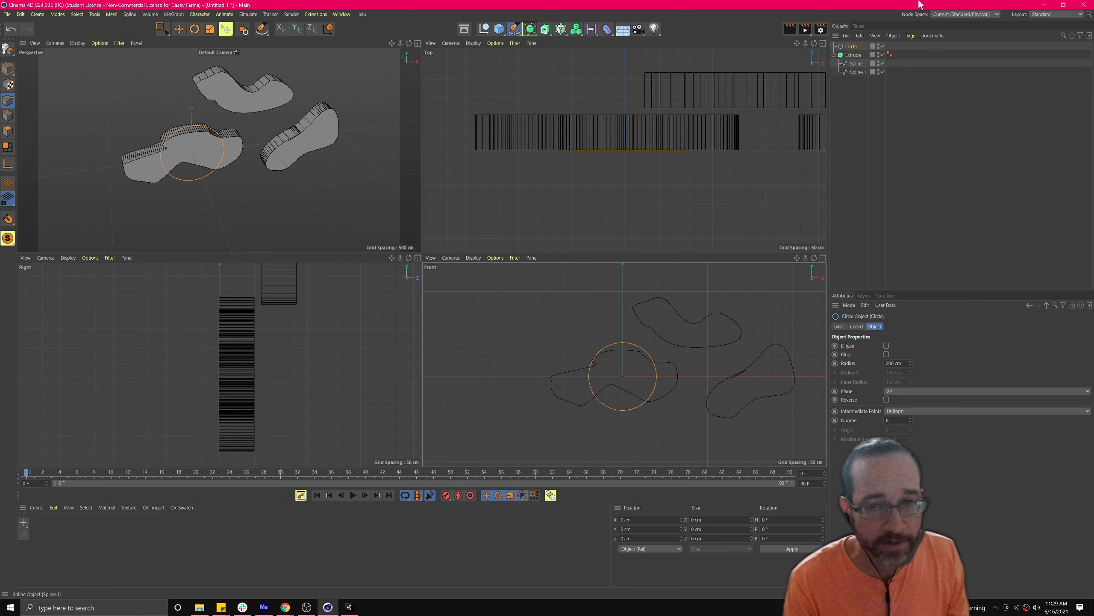
{"action": "key", "text": "e"}
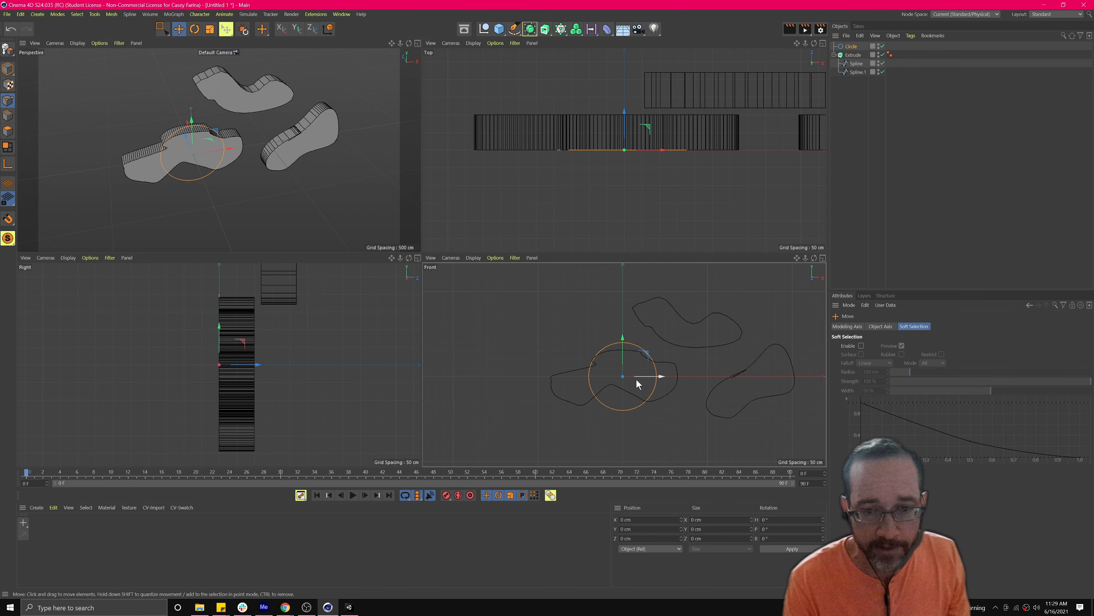
{"action": "left_click_drag", "start_coordinate": [660, 377], "coordinate": [522, 376]}
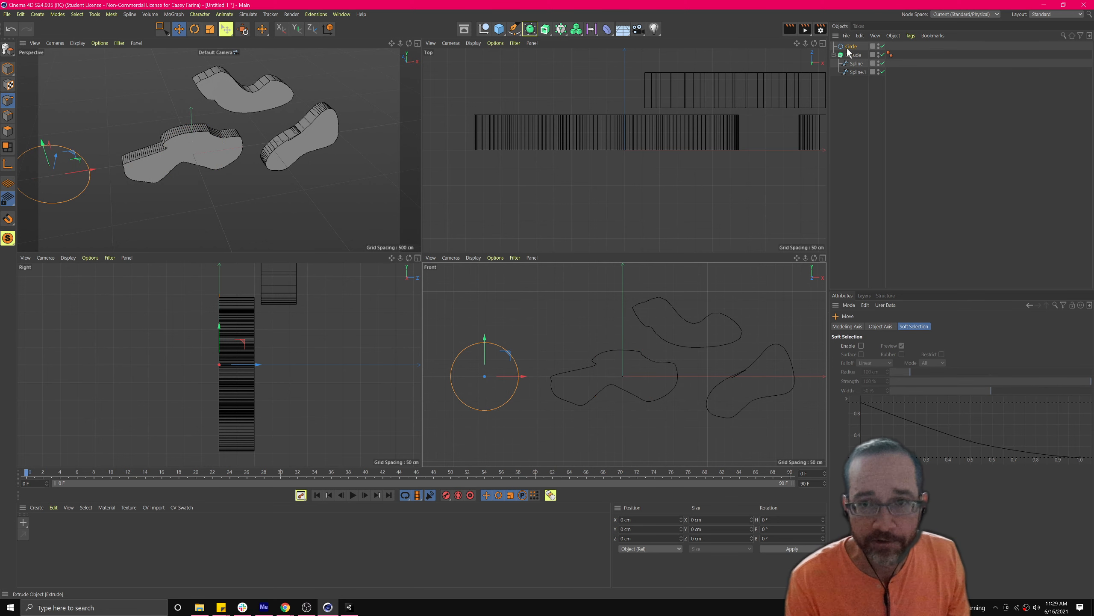
Step: Make the circle the first child of the Extrude and inspect all extruded shapes in the Perspective view
{"action": "left_click_drag", "start_coordinate": [862, 61], "coordinate": [872, 60]}
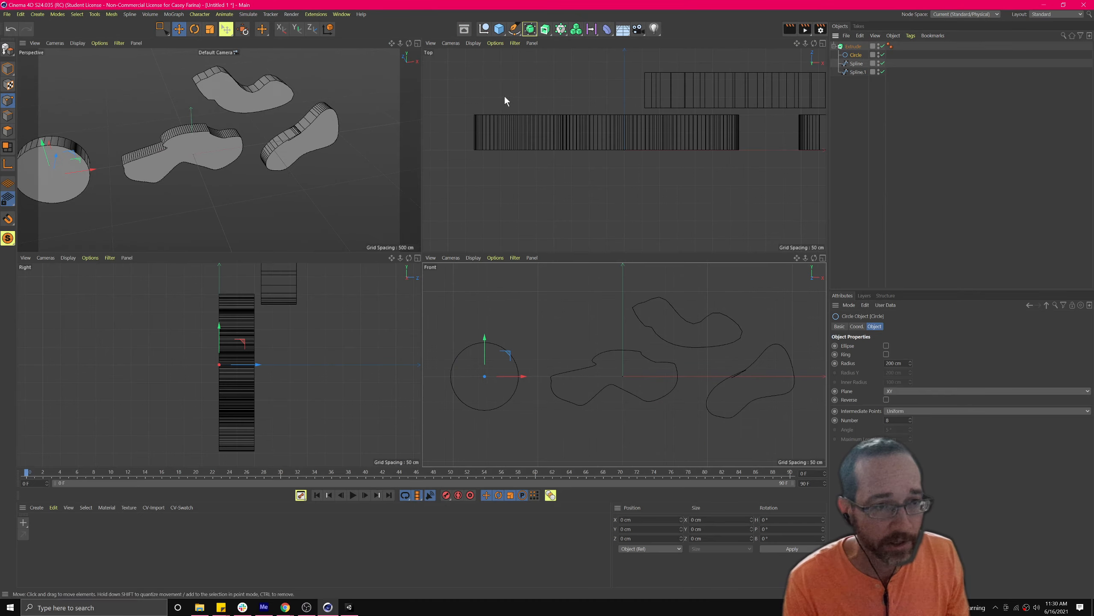
{"action": "left_click", "coordinate": [417, 44]}
{"action": "left_click_drag", "start_coordinate": [532, 126], "coordinate": [417, 91], "text": "alt"}
{"action": "left_click_drag", "start_coordinate": [539, 130], "coordinate": [523, 195], "text": "alt"}
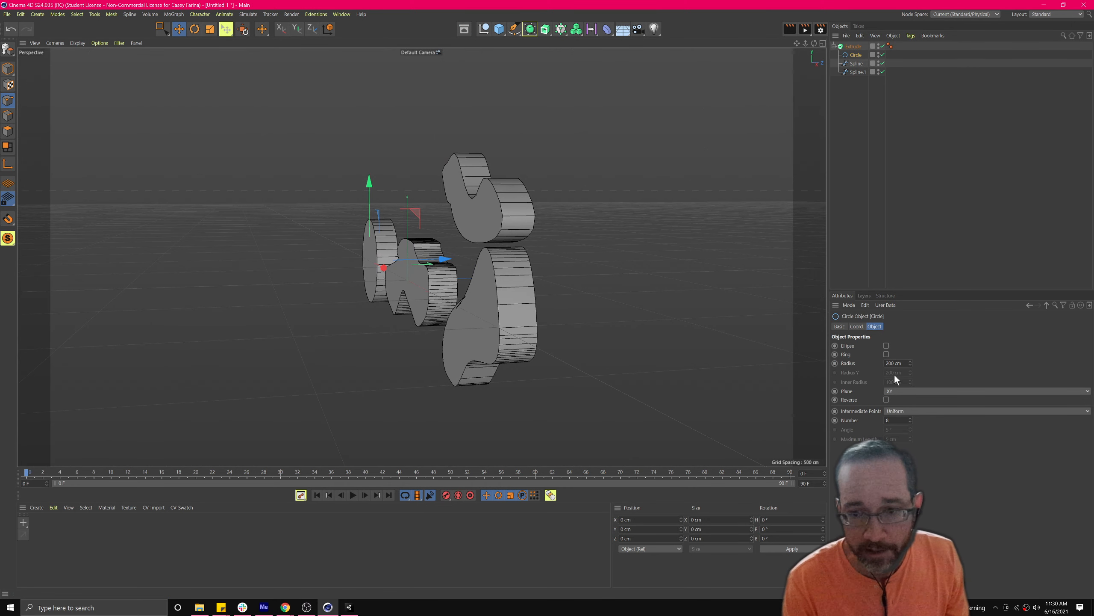
Step: Set the Extrude's Offset to 377 cm and examine the deeper shapes and the Extrude's object properties
{"action": "left_click", "coordinate": [864, 46]}
{"action": "left_click_drag", "start_coordinate": [957, 354], "coordinate": [987, 337]}
{"action": "left_click_drag", "start_coordinate": [654, 313], "coordinate": [415, 240], "text": "alt"}
{"action": "mouse_move", "coordinate": [393, 285]}
{"action": "left_mouse_down", "text": "alt"}
{"action": "mouse_move", "coordinate": [391, 293]}
{"action": "mouse_move", "coordinate": [491, 321]}
{"action": "mouse_move", "coordinate": [526, 235]}
{"action": "mouse_move", "coordinate": [245, 218]}
{"action": "mouse_move", "coordinate": [256, 299]}
{"action": "mouse_move", "coordinate": [366, 285]}
{"action": "mouse_move", "coordinate": [386, 265]}
{"action": "left_mouse_up", "text": "alt"}
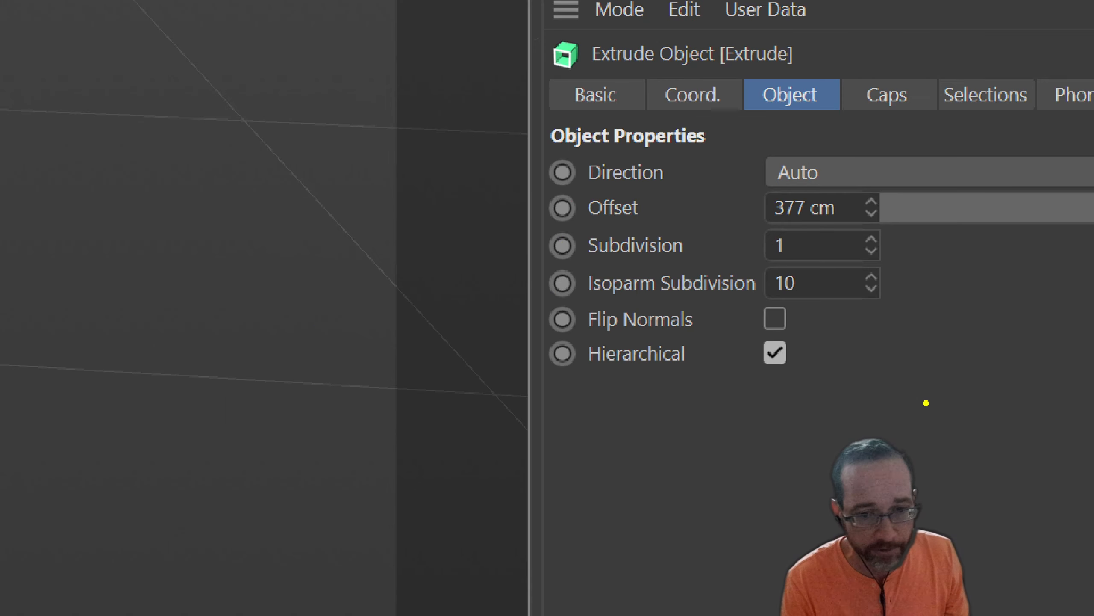
{"action": "mouse_move", "coordinate": [803, 301]}
{"action": "left_mouse_down"}
{"action": "mouse_move", "coordinate": [649, 143]}
{"action": "mouse_move", "coordinate": [1005, 449]}
{"action": "left_mouse_up"}
{"action": "key", "text": "Escape"}
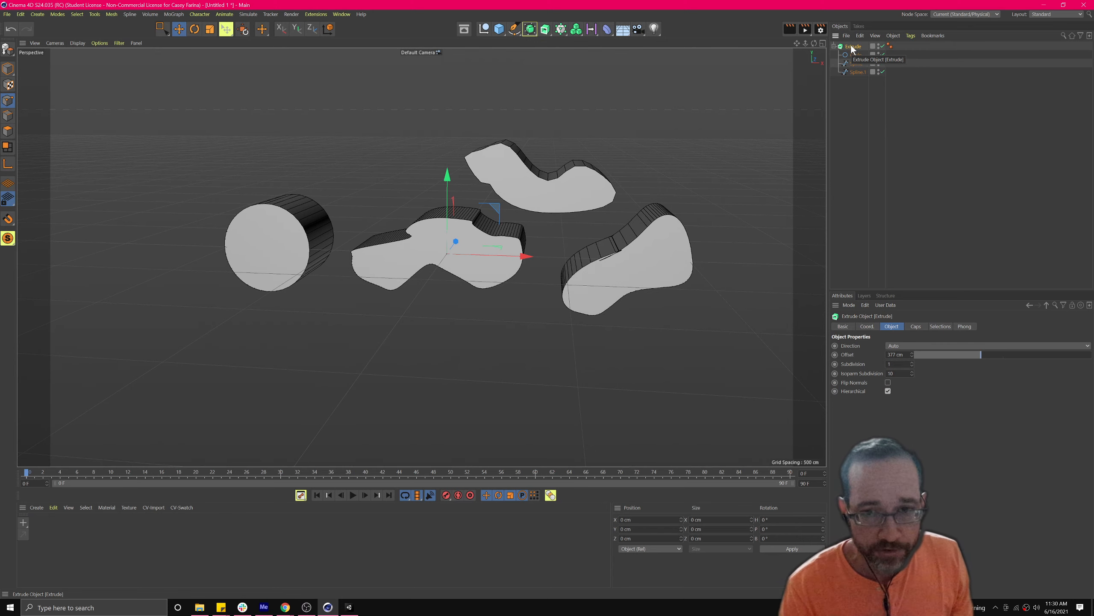
Step: Delete the Extrude together with its child splines and add a Lathe generator to the empty scene
{"action": "key", "text": "Delete"}
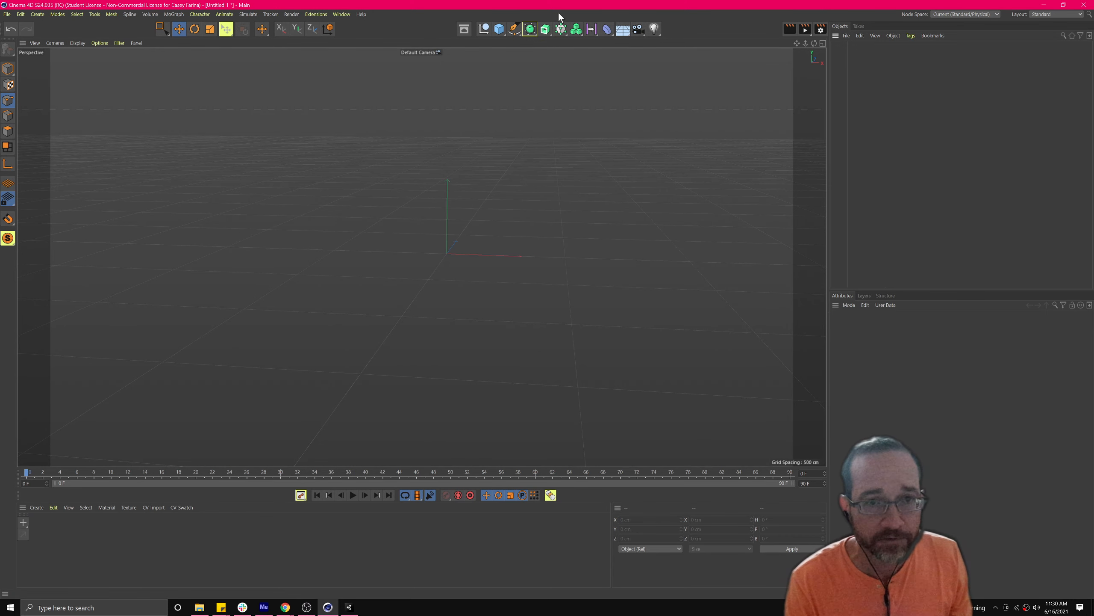
{"action": "left_click", "coordinate": [546, 29]}
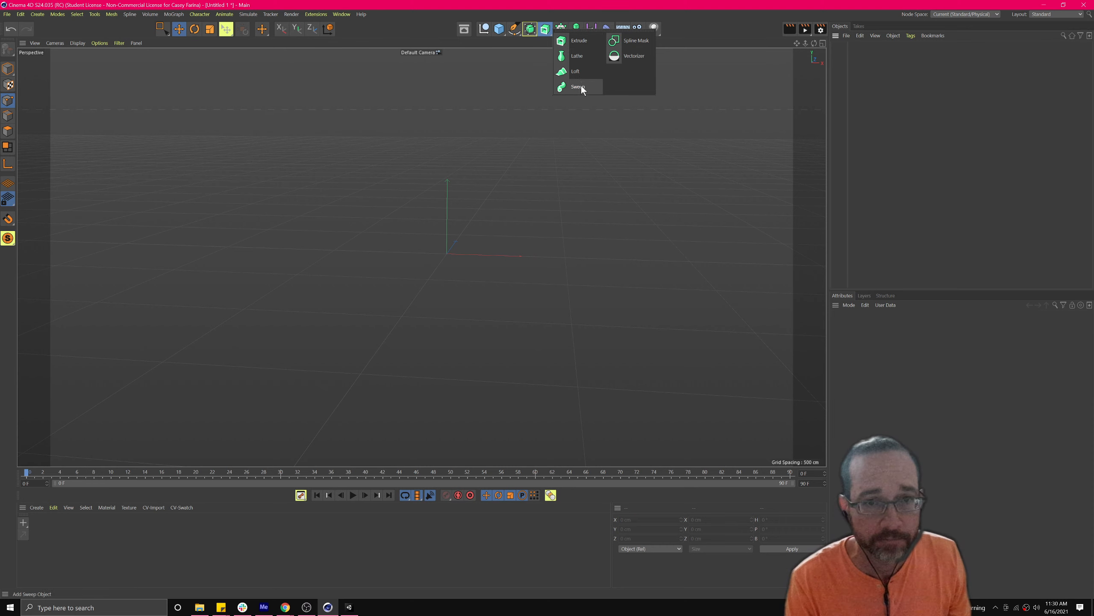
{"action": "left_click", "coordinate": [577, 56]}
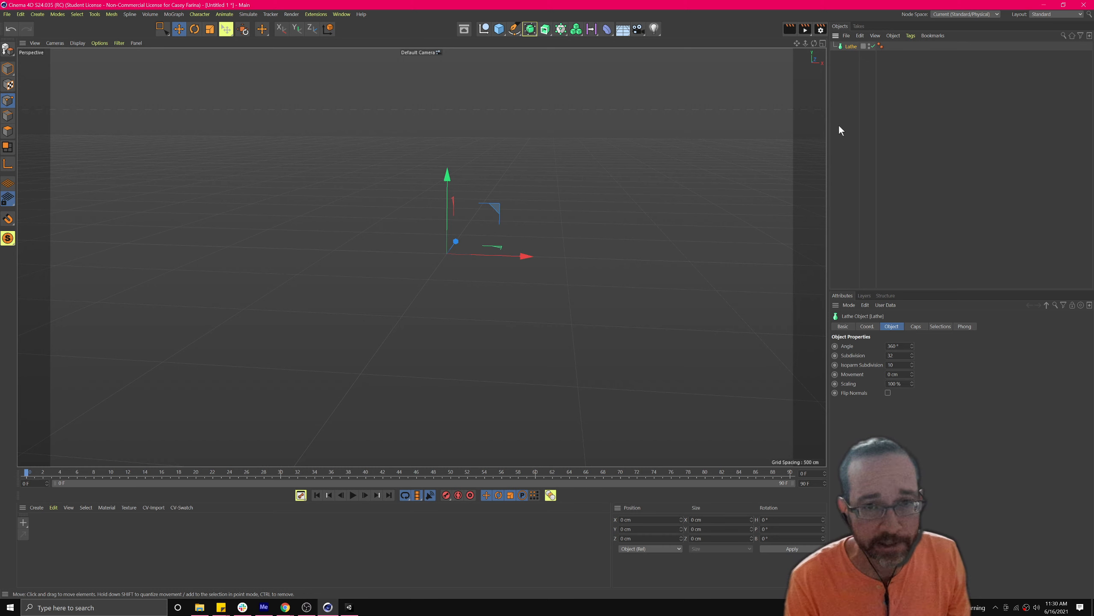
Step: Show all four viewports, switch to Chrome and search Google for videos about "lathe"
{"action": "left_click", "coordinate": [823, 43]}
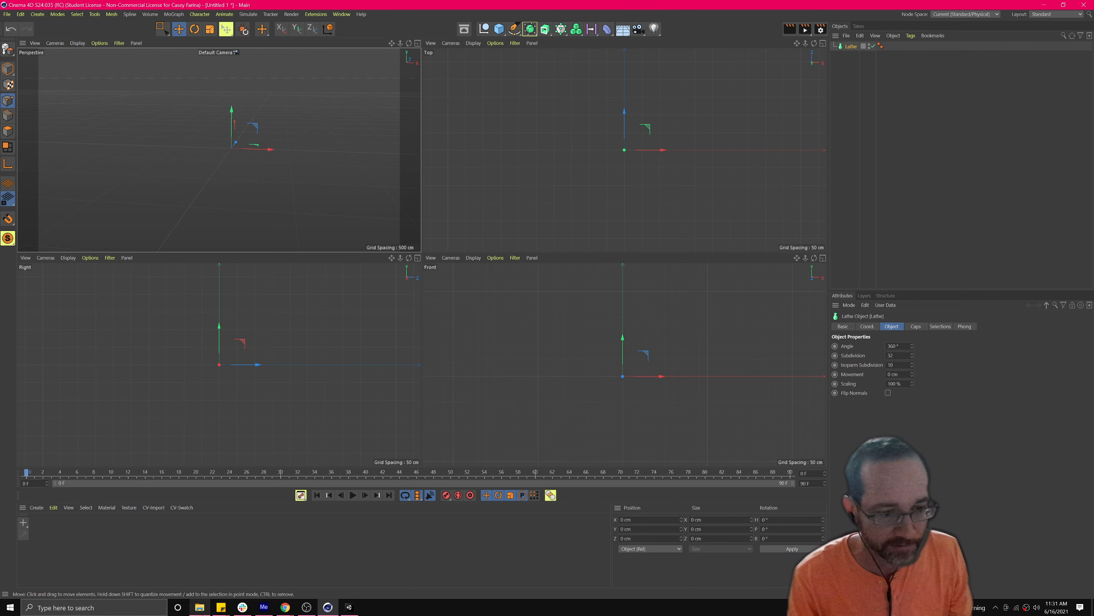
{"action": "left_click", "coordinate": [285, 607]}
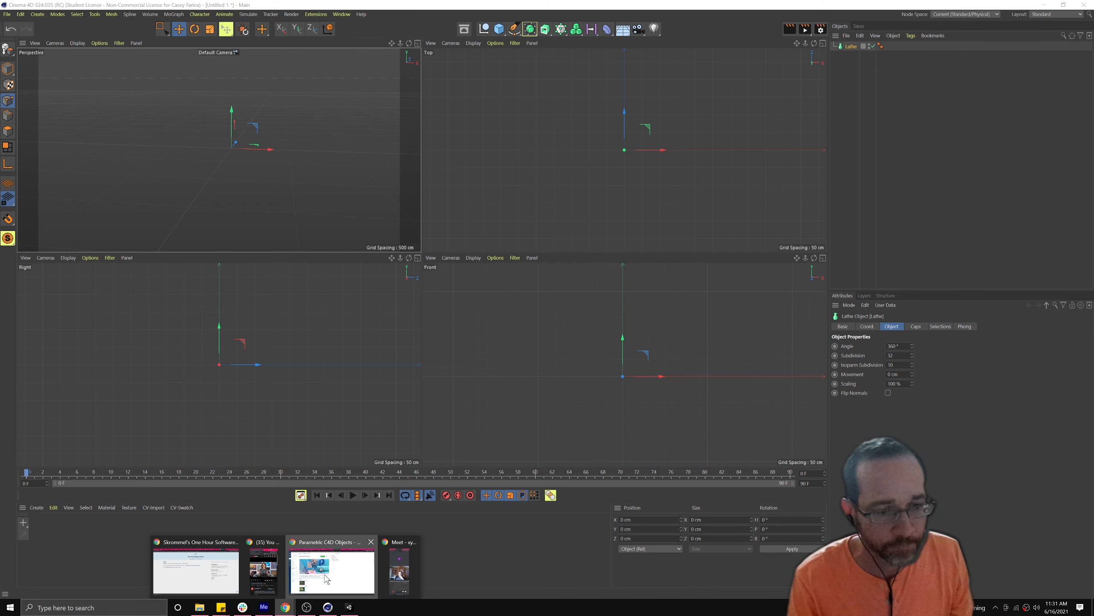
{"action": "left_click", "coordinate": [304, 589]}
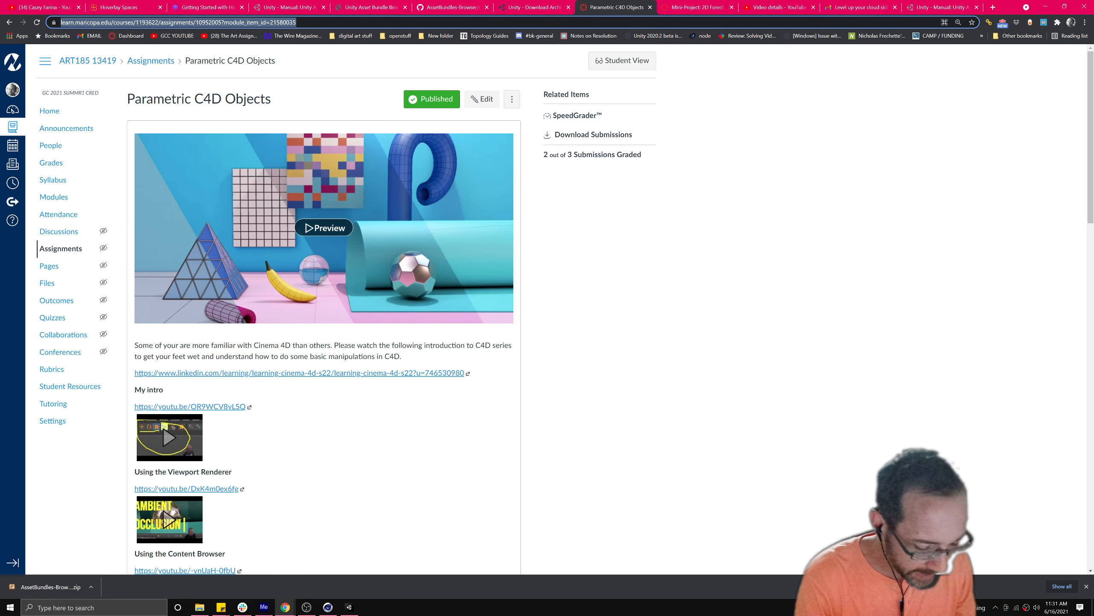
{"action": "type", "text": "lathe"}
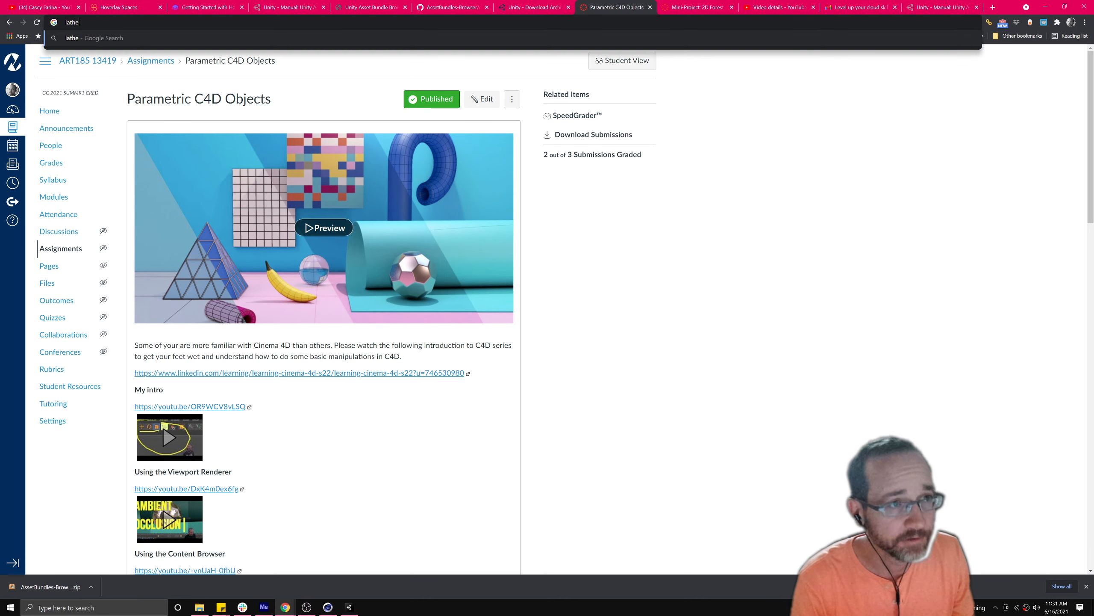
{"action": "key", "text": "Return"}
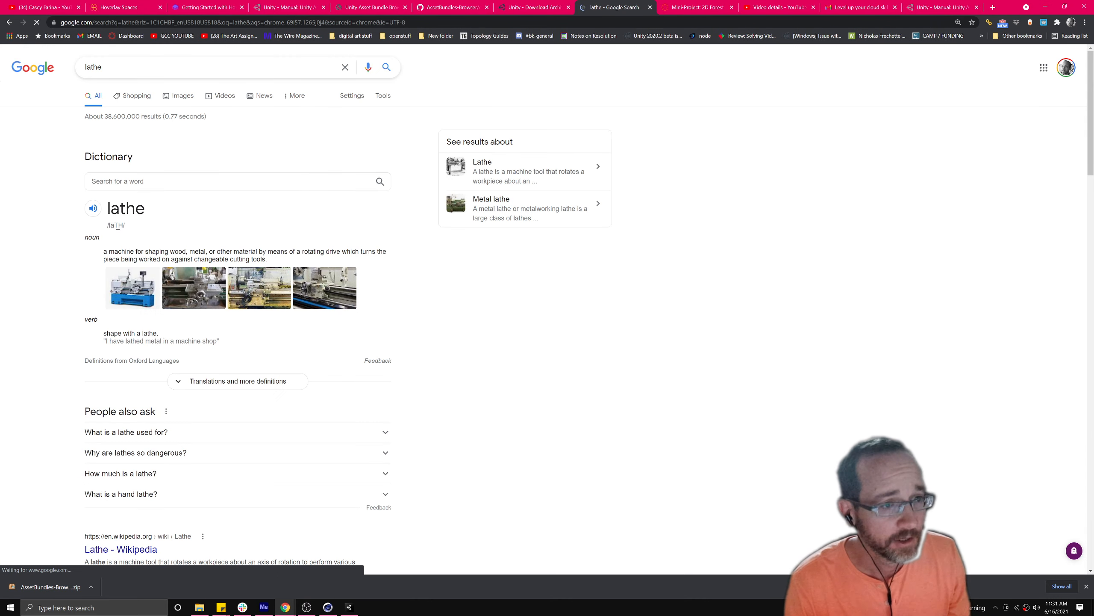
{"action": "left_click", "coordinate": [225, 99]}
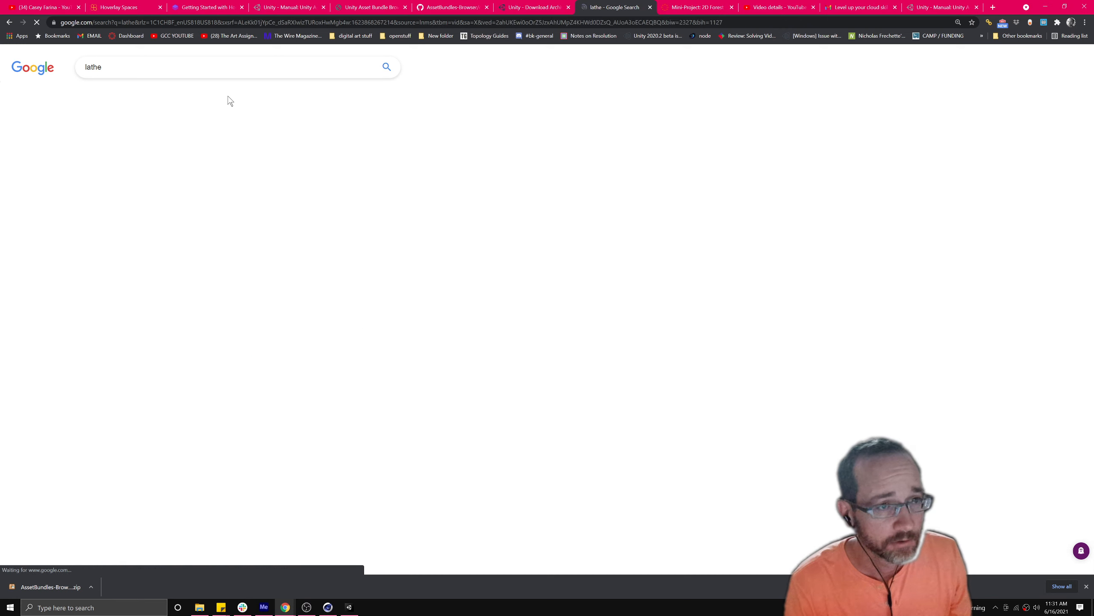
Step: Open the "Turning & the Lathe" video on YouTube and skip ahead to examine how a lathe cuts rotating metal
{"action": "left_click", "coordinate": [134, 199]}
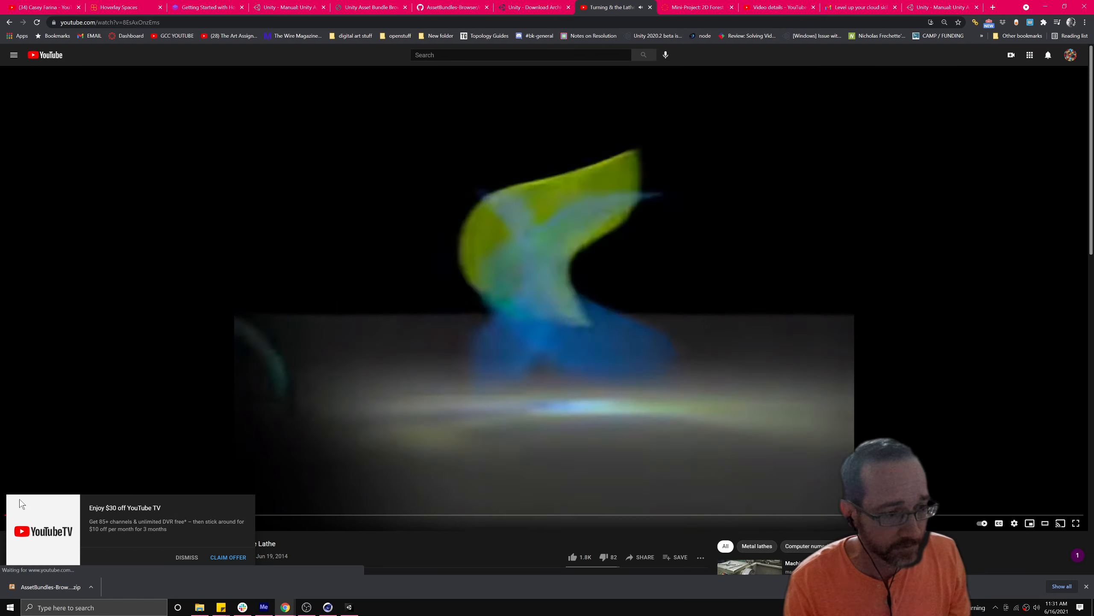
{"action": "left_click", "coordinate": [347, 516]}
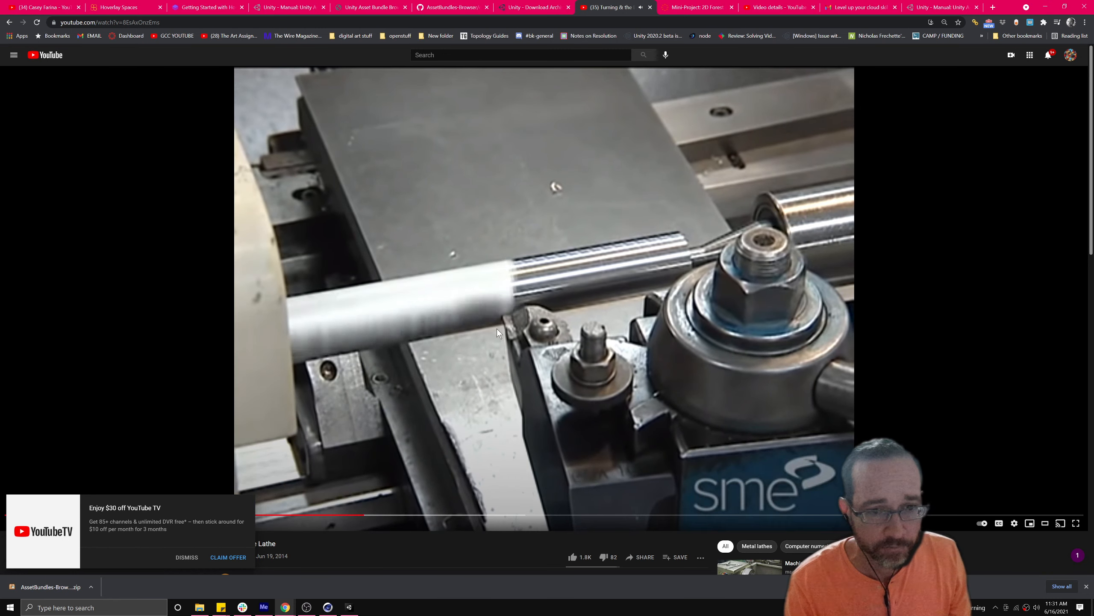
{"action": "left_click", "coordinate": [553, 515]}
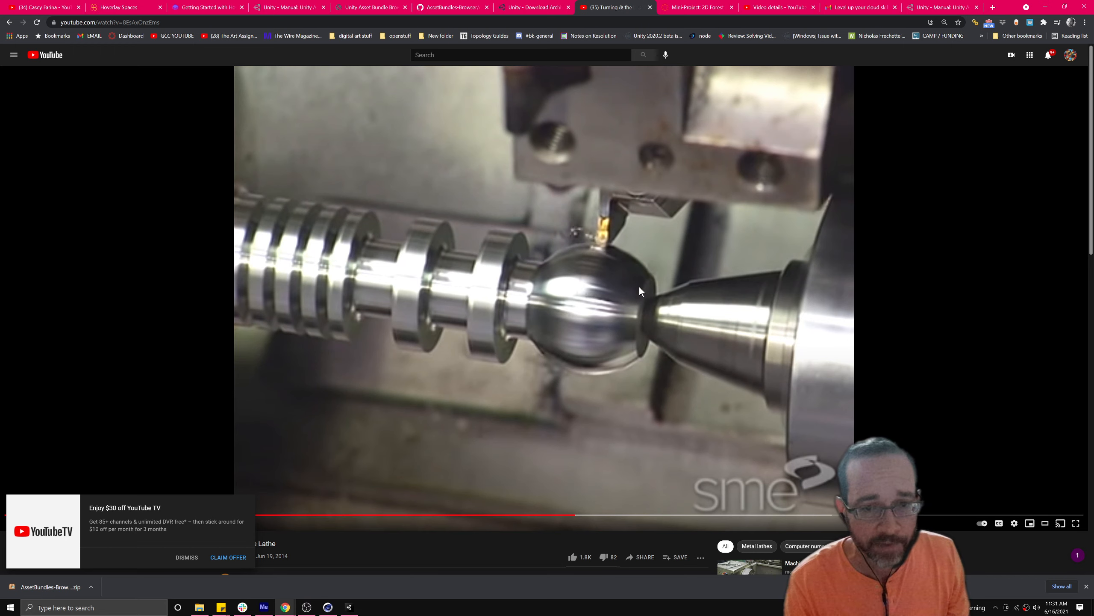
Step: Return to Cinema 4D and maximize the Front view with the Lathe generator still selected
{"action": "left_click", "coordinate": [1045, 7]}
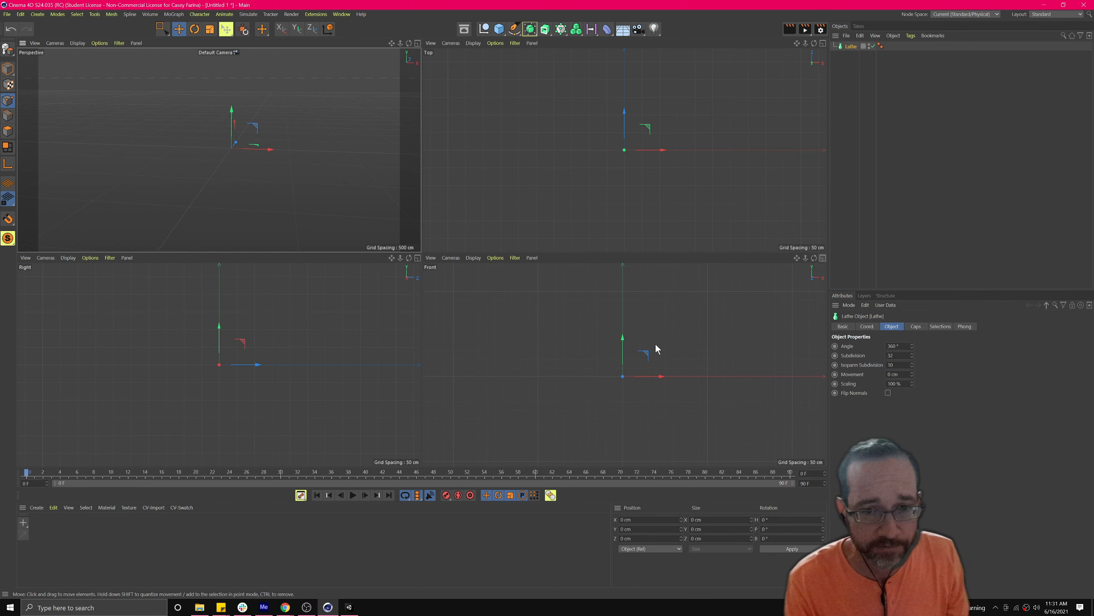
{"action": "left_click", "coordinate": [823, 258]}
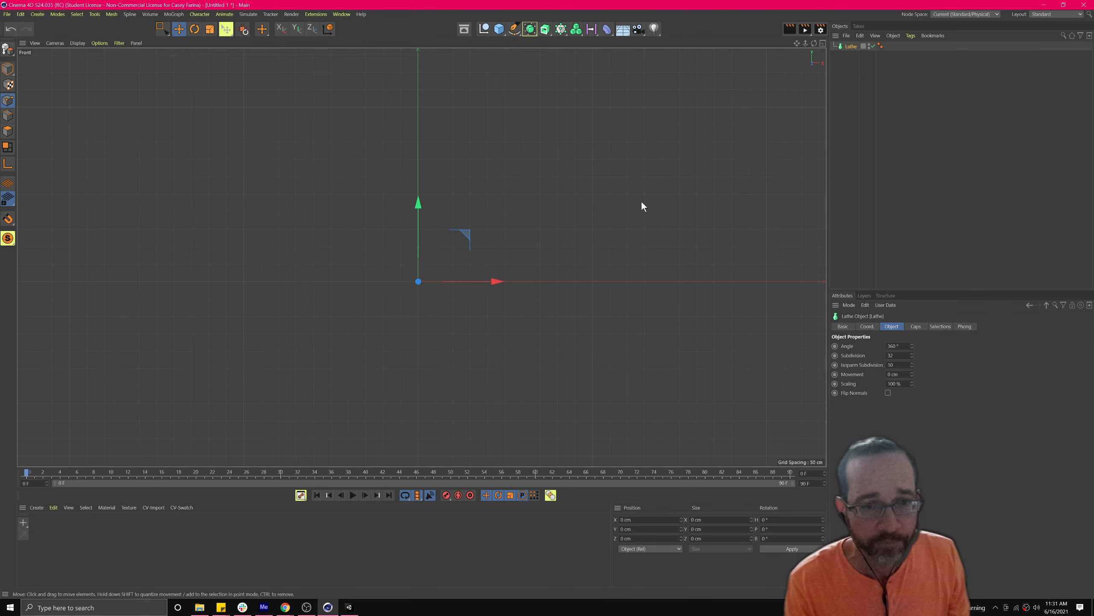
Step: Use the Sketch spline tool to draw a freehand bowl profile from the origin curving outward and upward, undoing the first stroke before redrawing it
{"action": "left_click", "coordinate": [514, 29]}
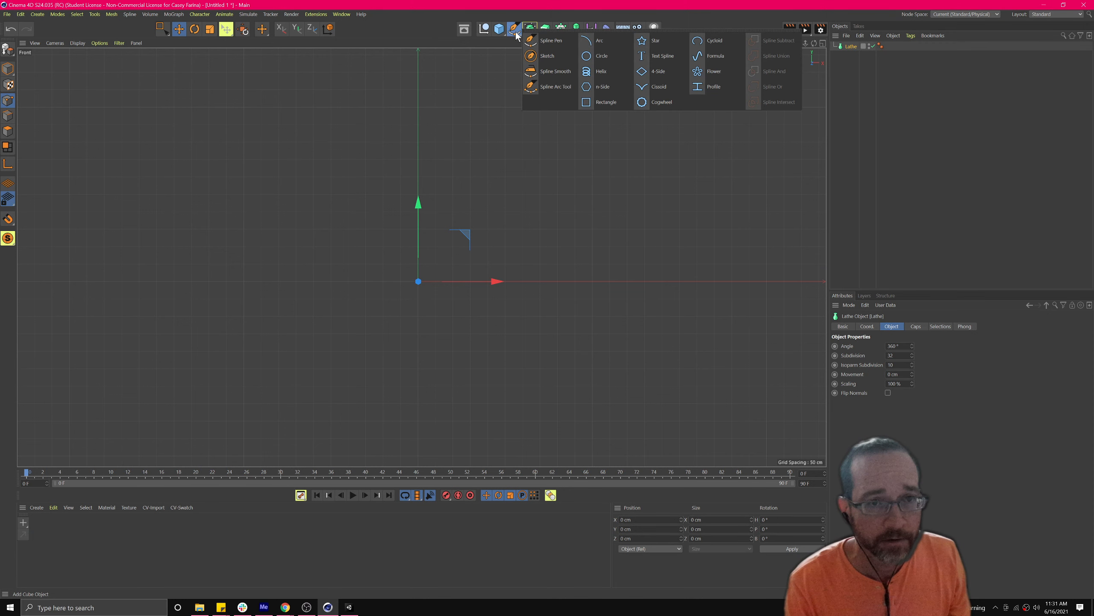
{"action": "left_click", "coordinate": [551, 56]}
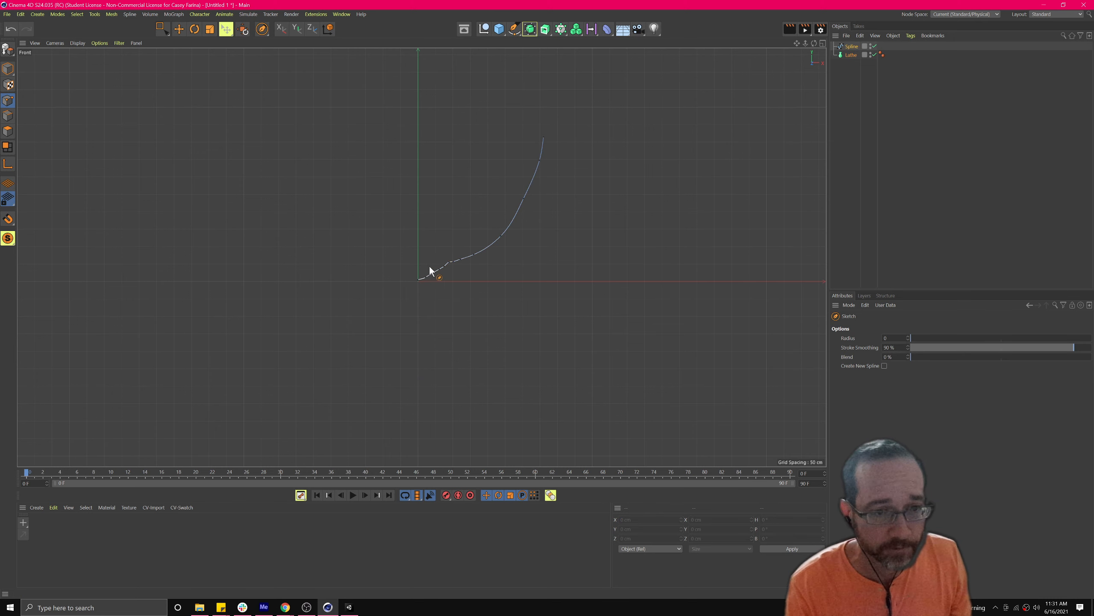
{"action": "key", "text": "ctrl+z"}
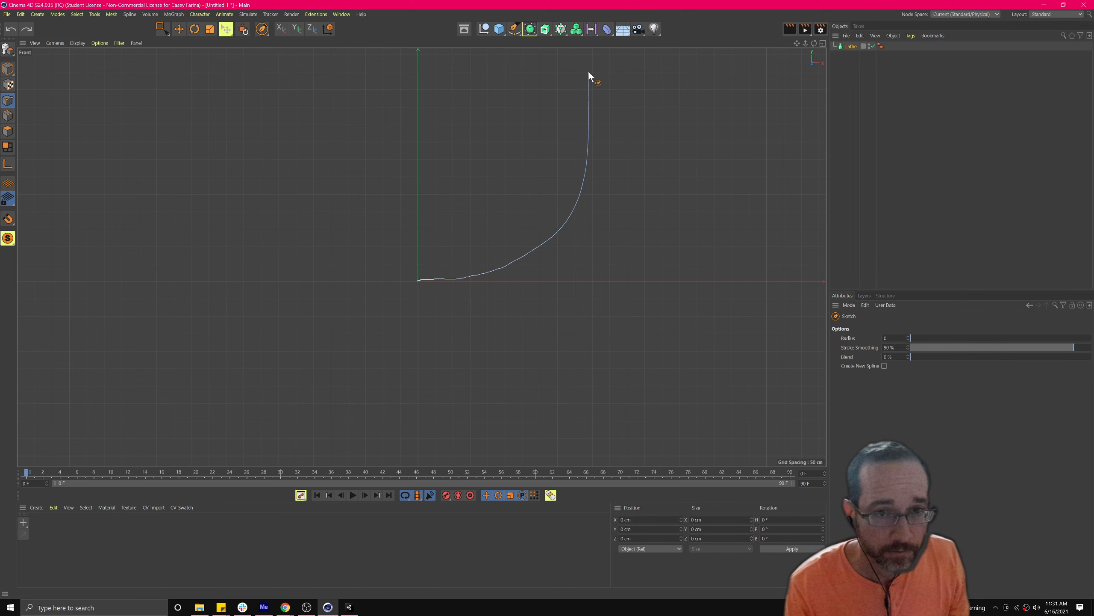
{"action": "left_click_drag", "start_coordinate": [588, 45], "coordinate": [589, 48]}
Step: Delete the uneven run of spline points along the bottom of the bowl profile, between the origin and the main curve
{"action": "scroll", "coordinate": [493, 265], "scroll_direction": "down", "scroll_amount": 2}
{"action": "scroll", "coordinate": [494, 266], "scroll_direction": "up", "scroll_amount": 4}
{"action": "middle_click_drag", "start_coordinate": [498, 222], "coordinate": [482, 279], "text": "alt"}
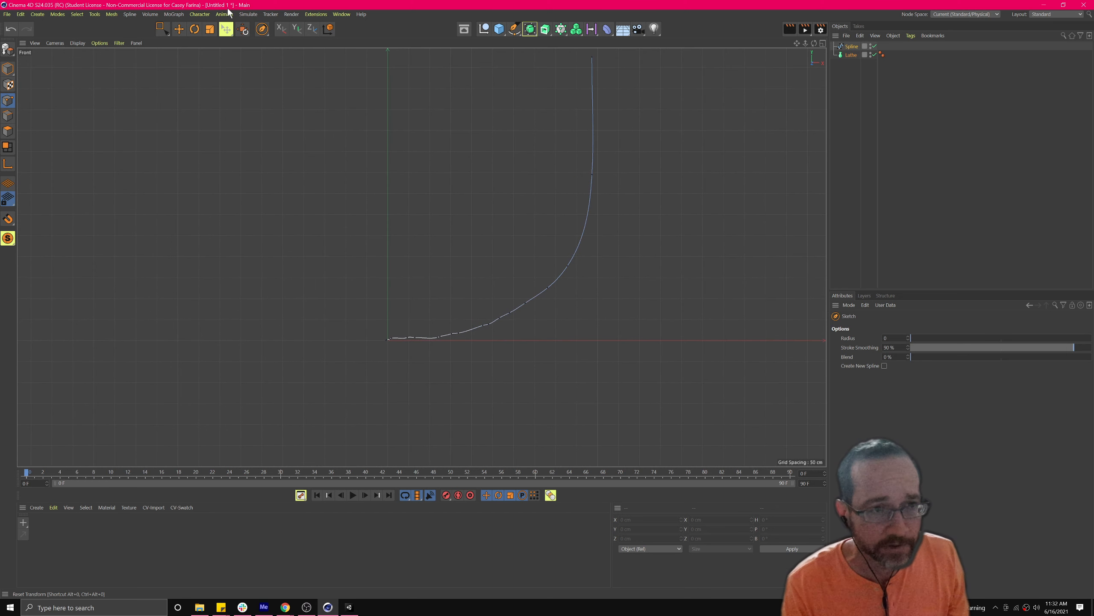
{"action": "left_click", "coordinate": [158, 27]}
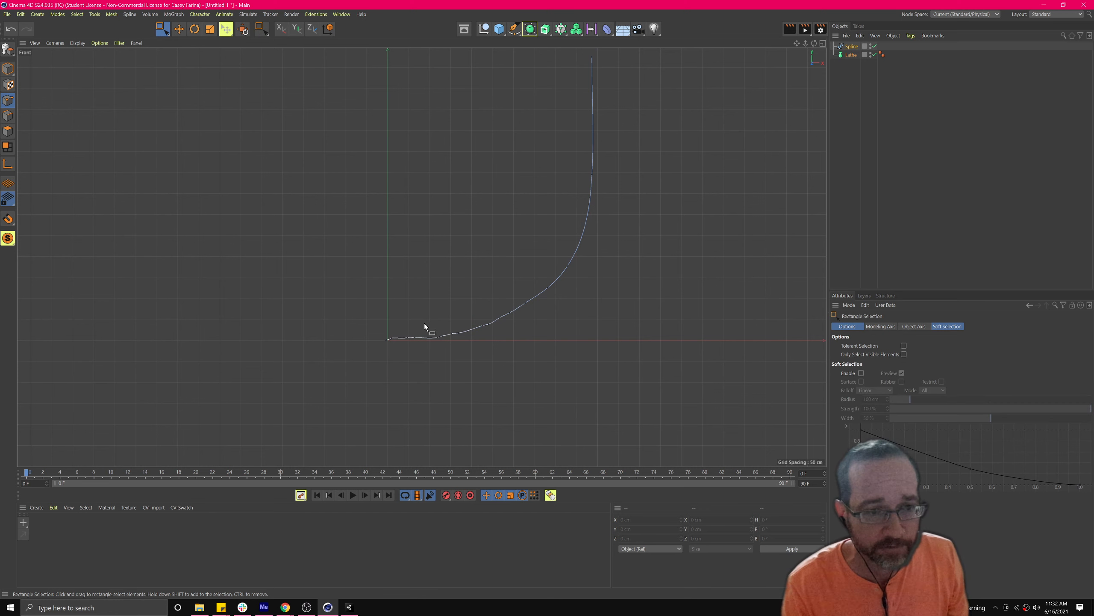
{"action": "left_click_drag", "start_coordinate": [388, 315], "coordinate": [412, 335]}
{"action": "left_click_drag", "start_coordinate": [392, 296], "coordinate": [540, 370]}
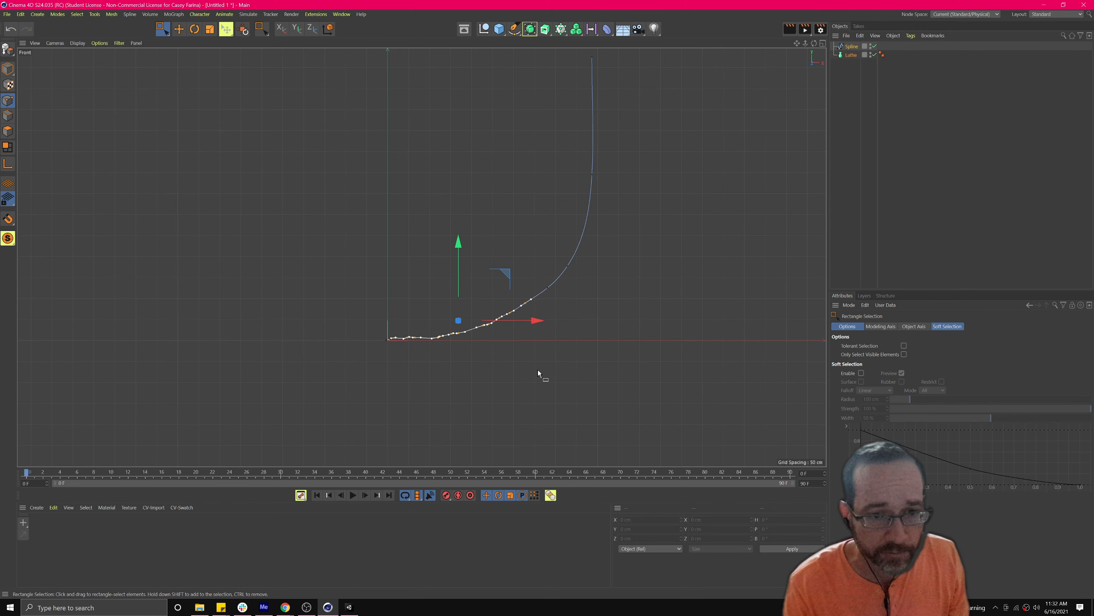
{"action": "key", "text": "Delete"}
Step: Move the spline's lower bend point down and inward and adjust its tangent to smooth the bottom corner of the profile
{"action": "left_click", "coordinate": [548, 287]}
{"action": "scroll", "coordinate": [548, 288], "scroll_direction": "up", "scroll_amount": 6}
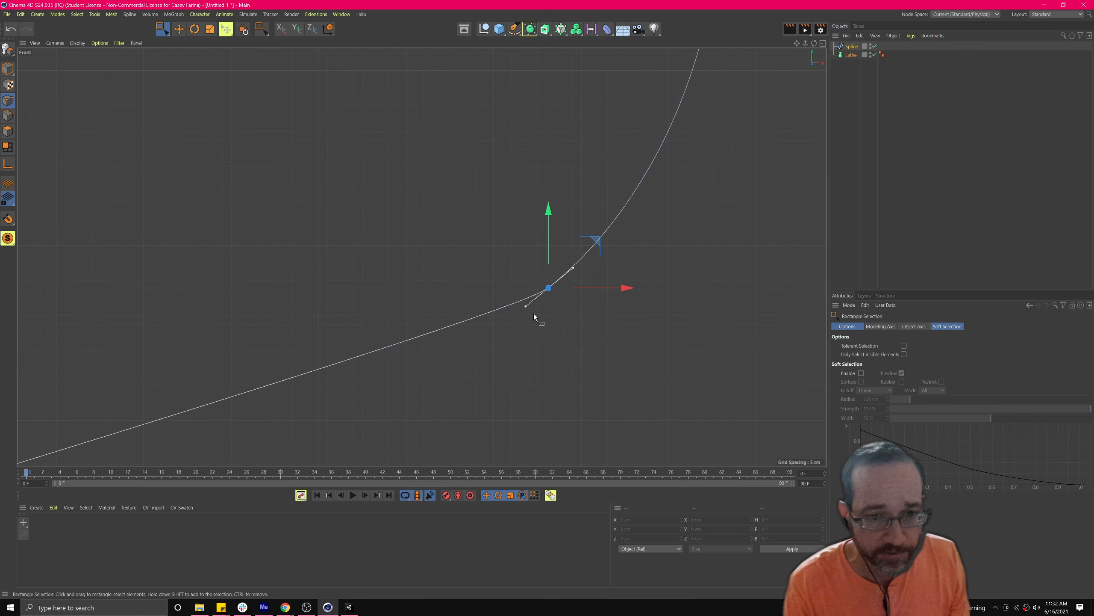
{"action": "key", "text": "e"}
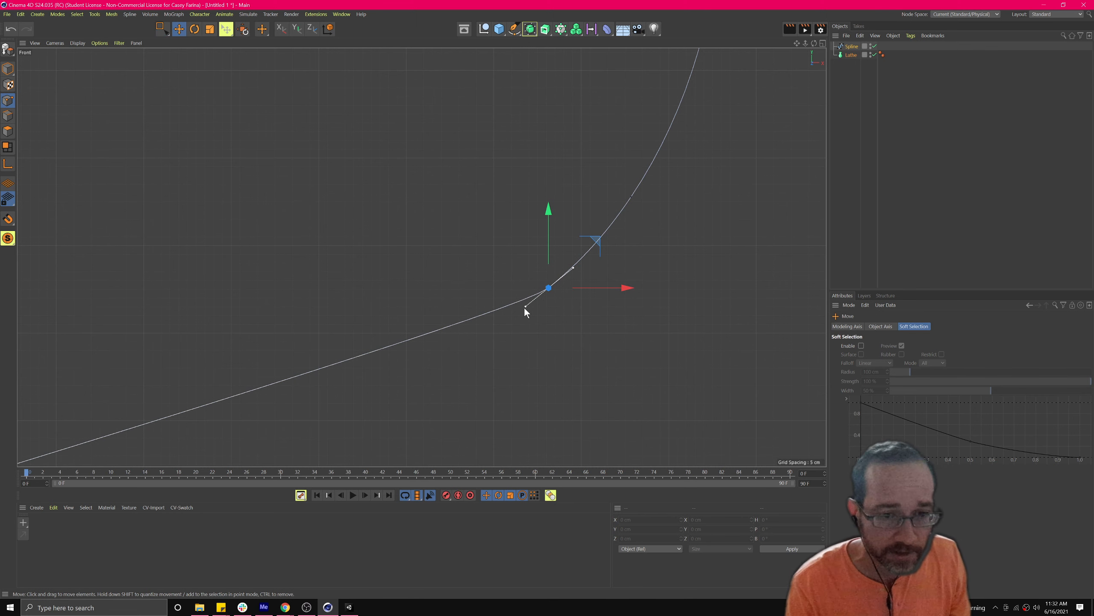
{"action": "mouse_move", "coordinate": [525, 305]}
{"action": "left_mouse_down"}
{"action": "mouse_move", "coordinate": [527, 341]}
{"action": "mouse_move", "coordinate": [521, 325]}
{"action": "left_mouse_up"}
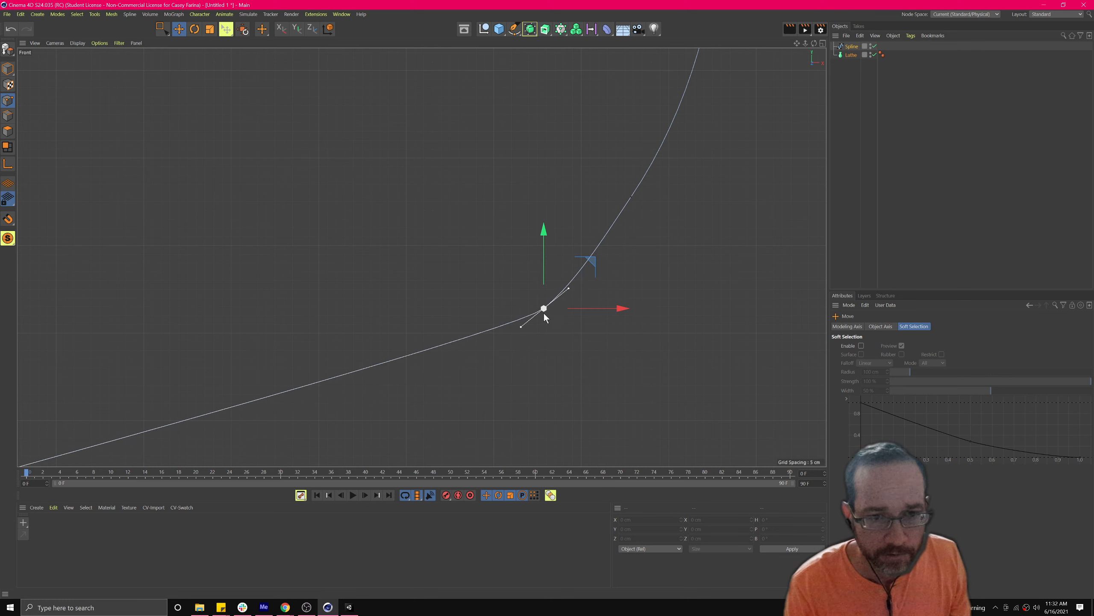
{"action": "left_click", "coordinate": [534, 335]}
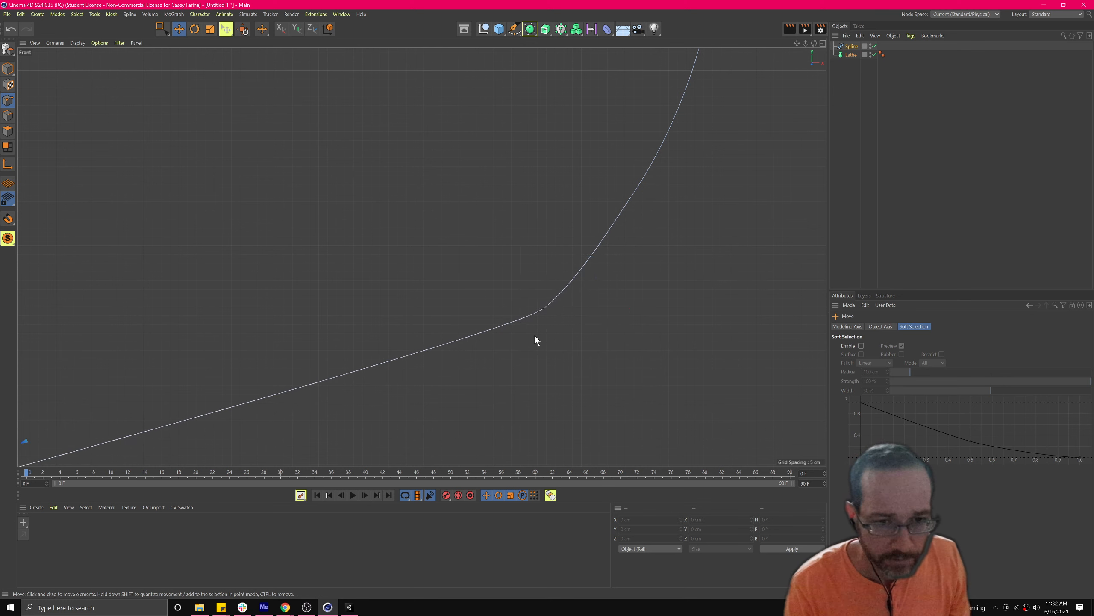
{"action": "left_click", "coordinate": [544, 308]}
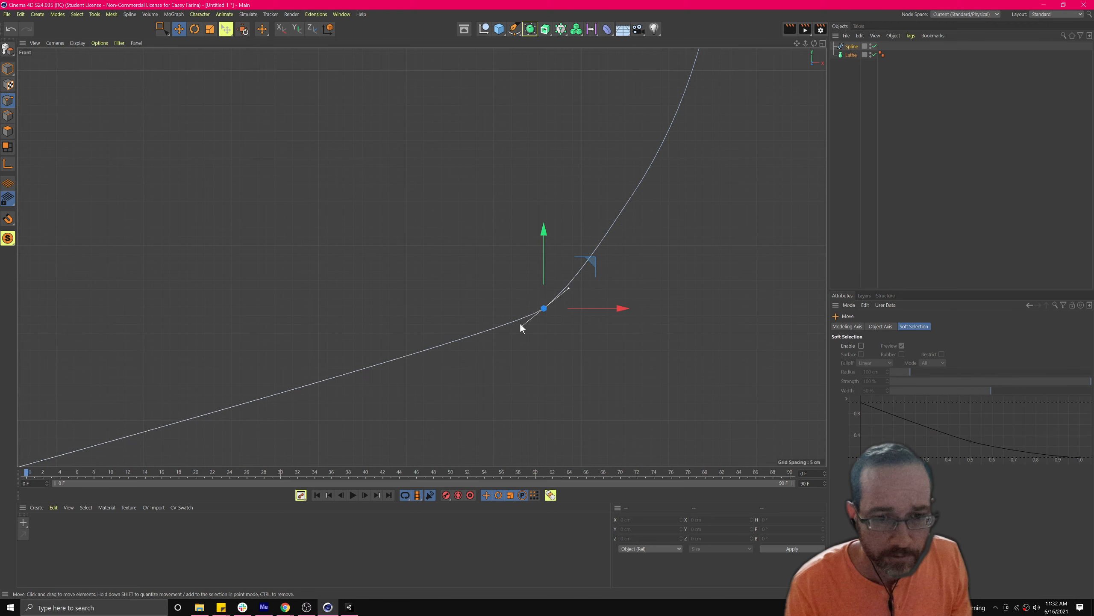
{"action": "left_click_drag", "start_coordinate": [522, 330], "coordinate": [529, 343]}
{"action": "scroll", "coordinate": [529, 343], "scroll_direction": "down", "scroll_amount": 3}
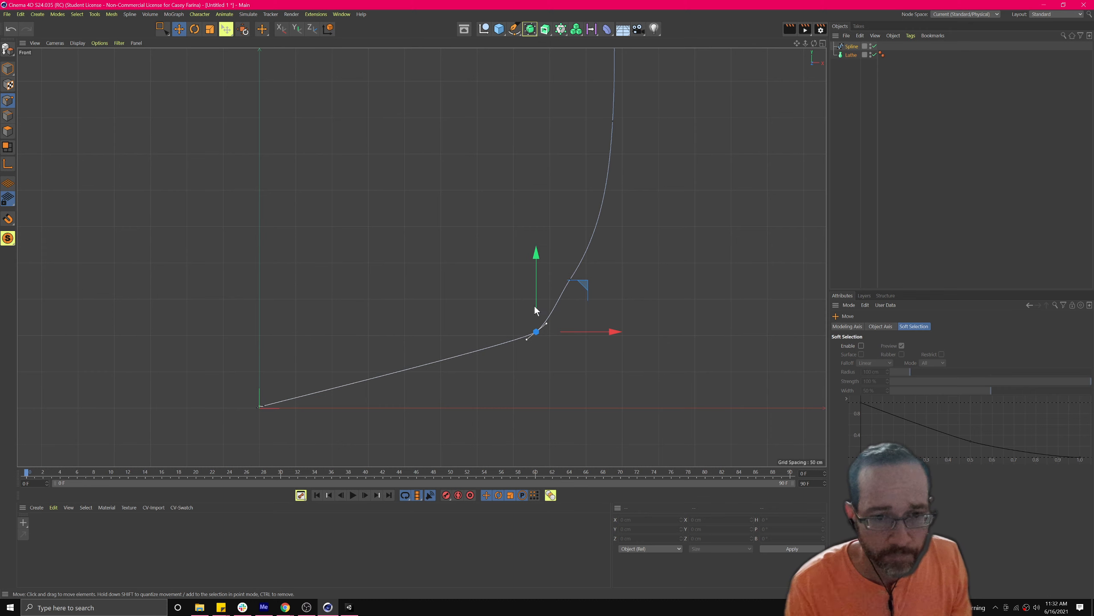
{"action": "left_click_drag", "start_coordinate": [584, 286], "coordinate": [550, 306]}
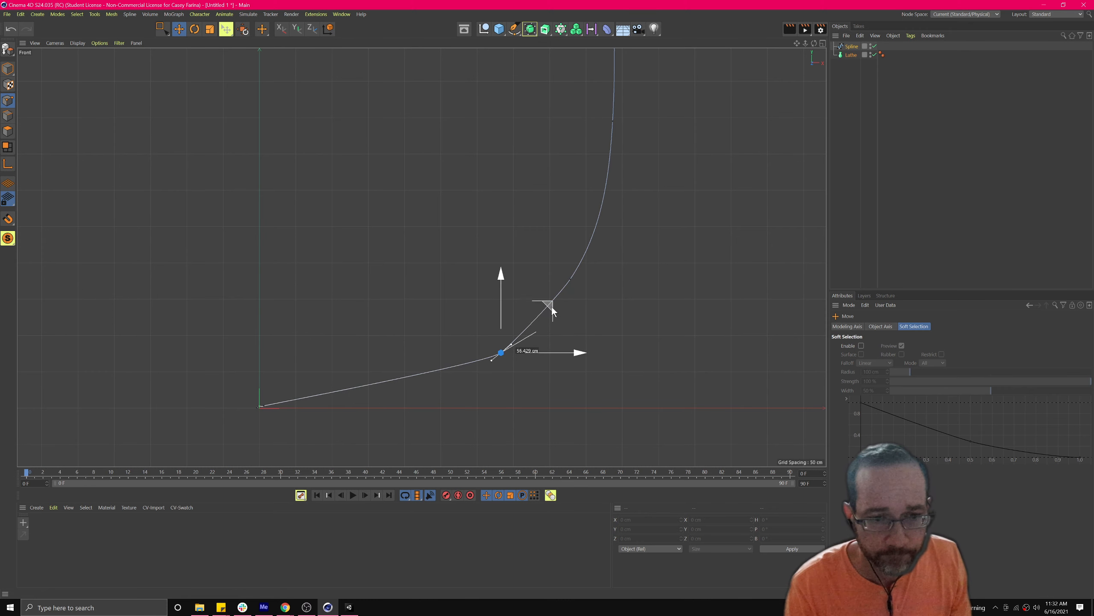
{"action": "left_click_drag", "start_coordinate": [512, 345], "coordinate": [514, 339]}
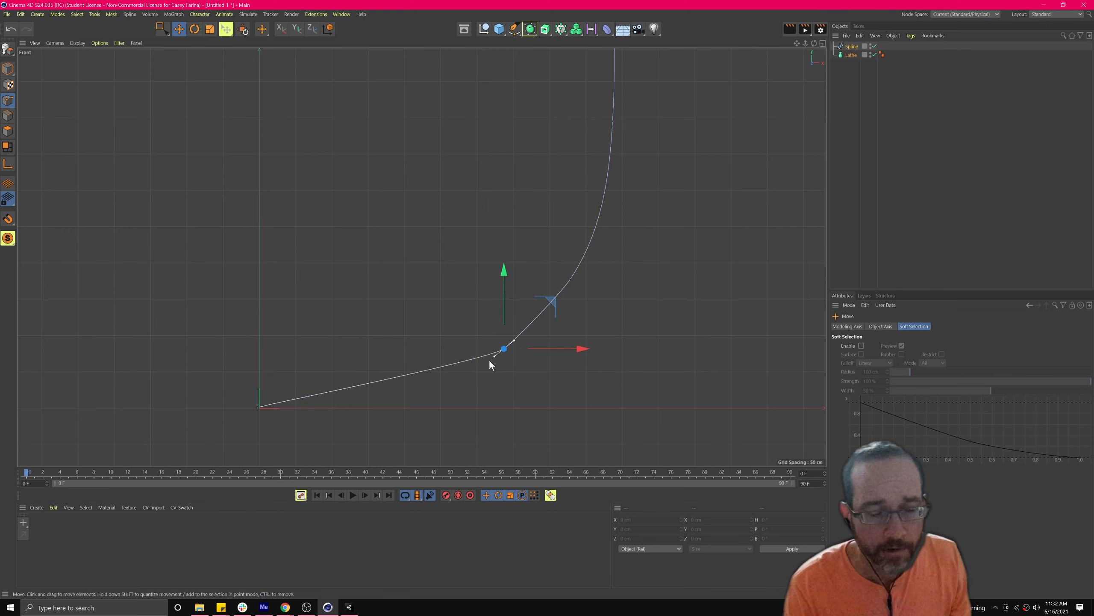
Step: Delete the two stray spline points near the origin with Live Selection, and select the remaining end point
{"action": "scroll", "coordinate": [261, 420], "scroll_direction": "up", "scroll_amount": 3}
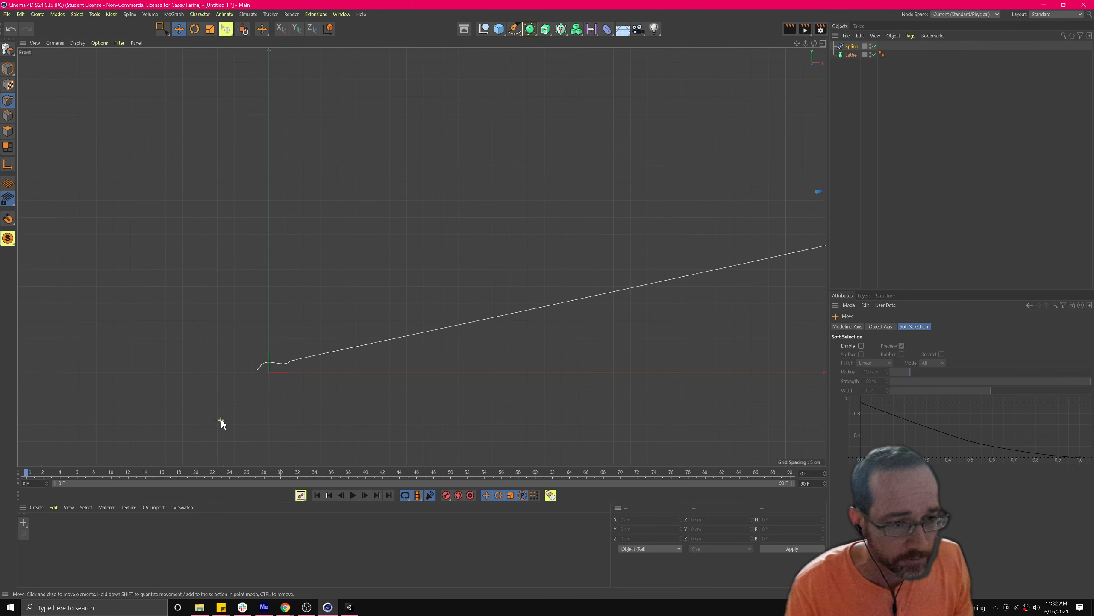
{"action": "left_click", "coordinate": [163, 26]}
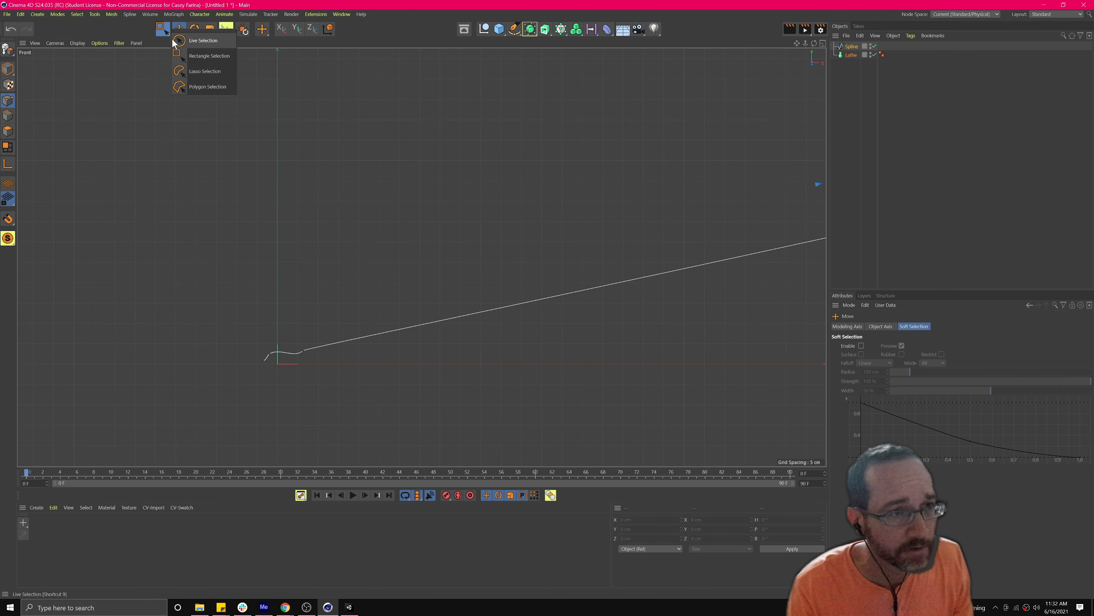
{"action": "left_click", "coordinate": [180, 39]}
{"action": "left_click", "coordinate": [308, 353]}
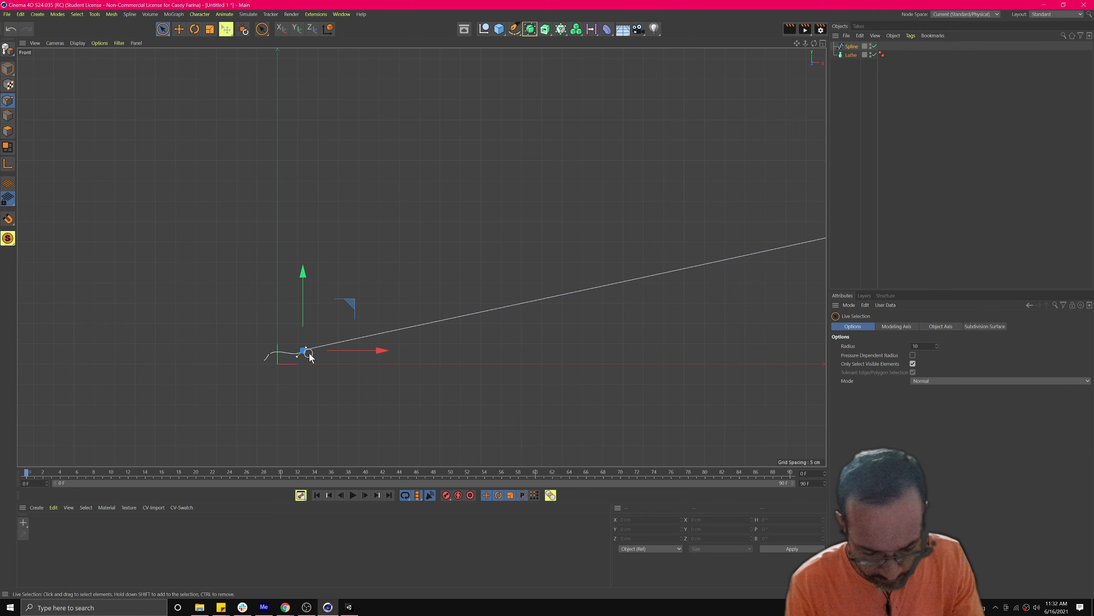
{"action": "key", "text": "Delete"}
{"action": "left_click", "coordinate": [272, 352]}
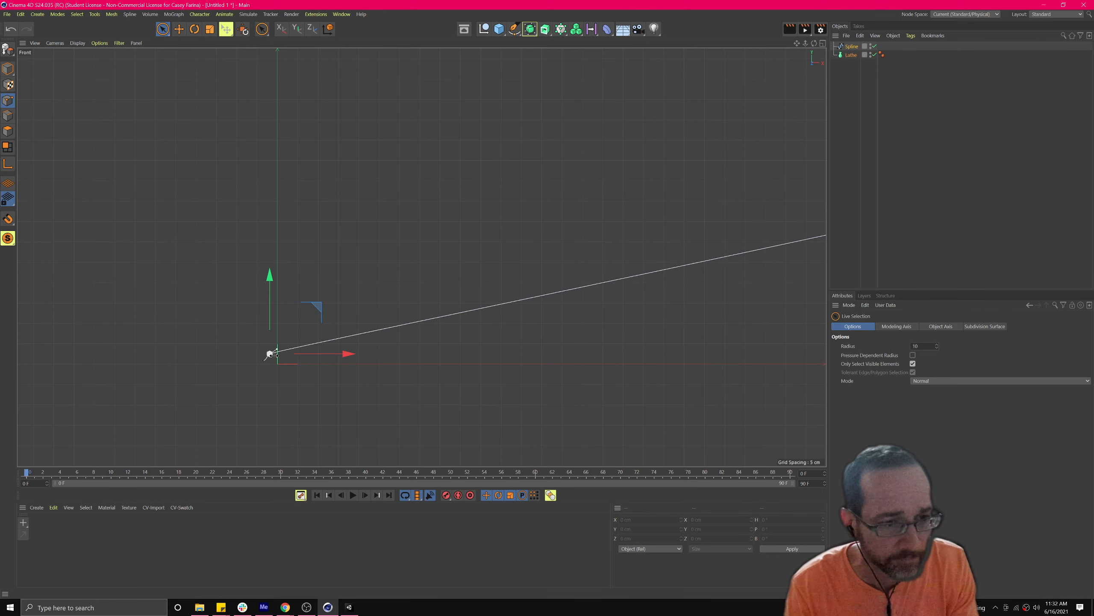
{"action": "key", "text": "Delete"}
{"action": "left_click", "coordinate": [263, 361]}
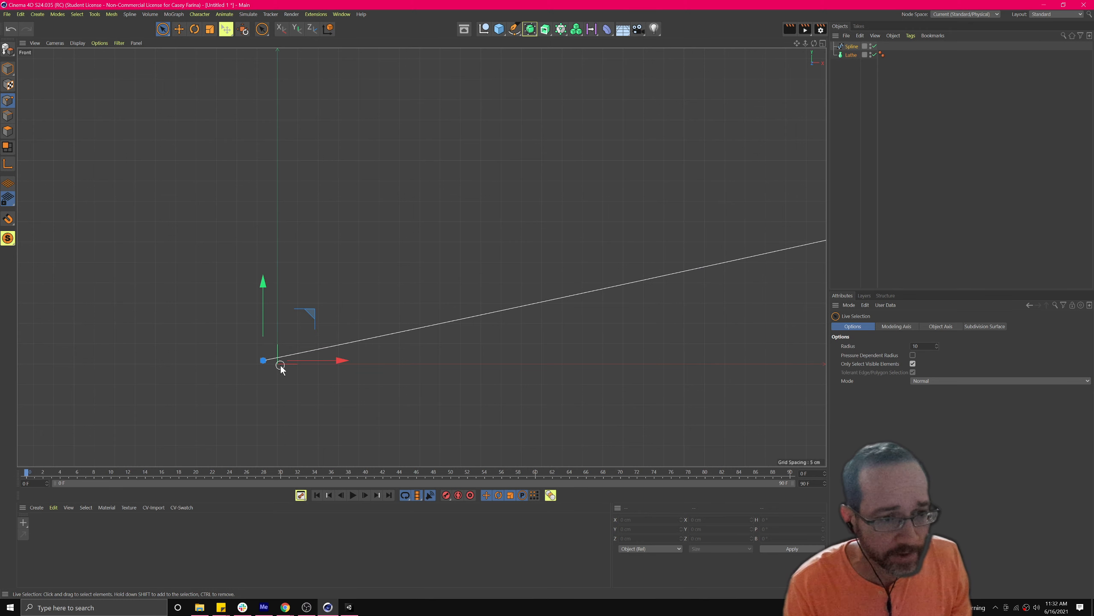
Step: Check the Lathe object's position coordinates and examine how far the spline's end point lies from its axis
{"action": "left_click", "coordinate": [852, 55]}
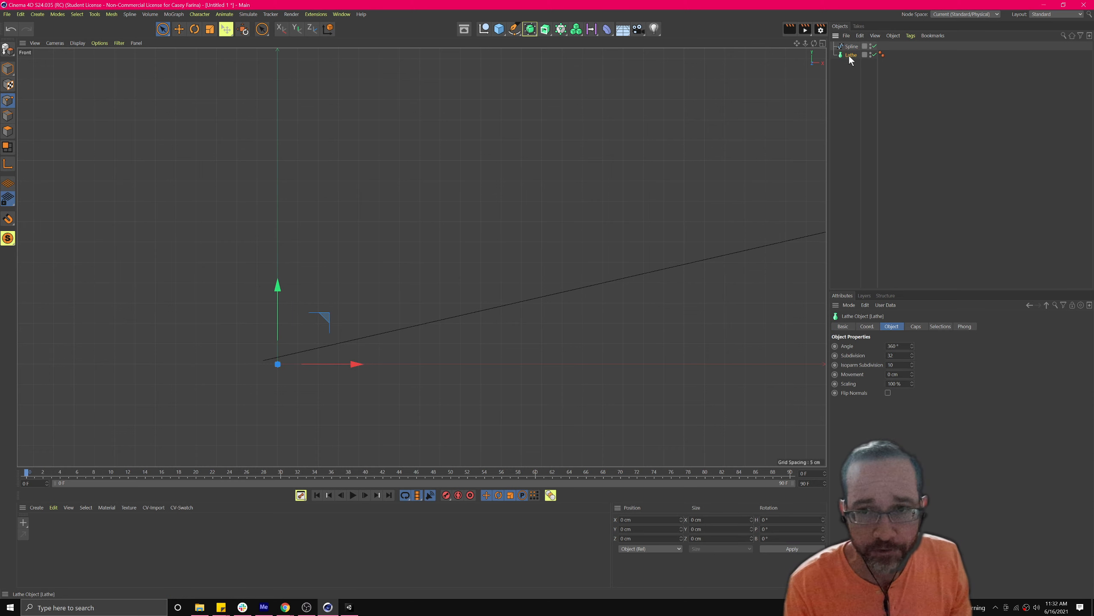
{"action": "left_click", "coordinate": [867, 326]}
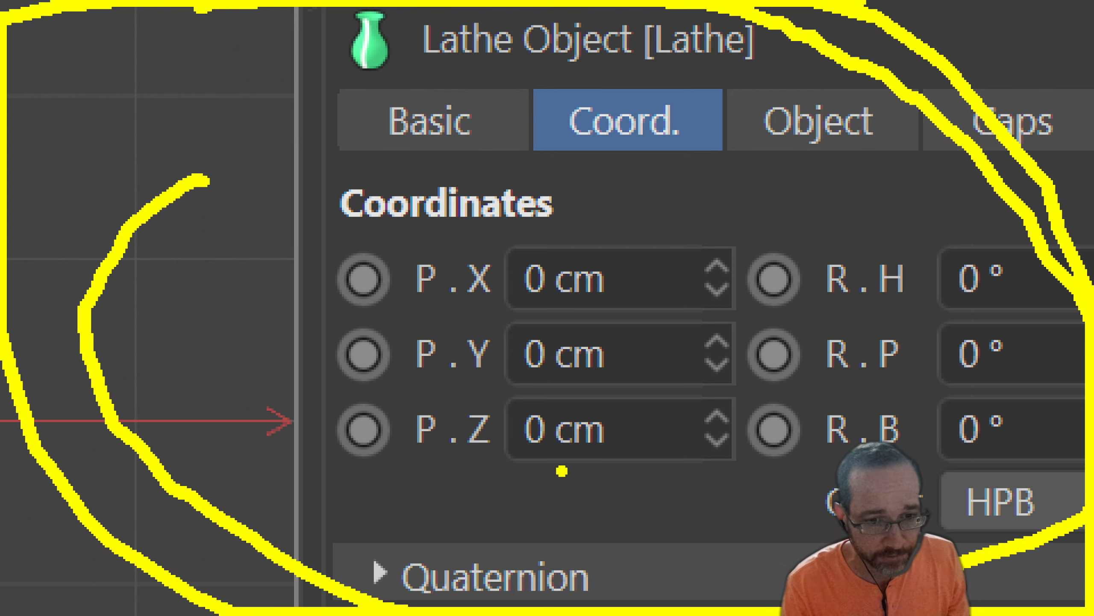
{"action": "key", "text": "Escape"}
{"action": "scroll", "coordinate": [474, 358], "scroll_direction": "up", "scroll_amount": 4}
{"action": "middle_click_drag", "start_coordinate": [150, 370], "coordinate": [309, 370]}
{"action": "key", "text": "ctrl+1"}
{"action": "key", "text": "Escape"}
{"action": "mouse_move", "coordinate": [151, 371]}
{"action": "middle_mouse_down", "text": "alt"}
{"action": "mouse_move", "coordinate": [200, 360]}
{"action": "mouse_move", "coordinate": [157, 364]}
{"action": "middle_mouse_up", "text": "alt"}
{"action": "scroll", "coordinate": [157, 365], "scroll_direction": "up", "scroll_amount": 4}
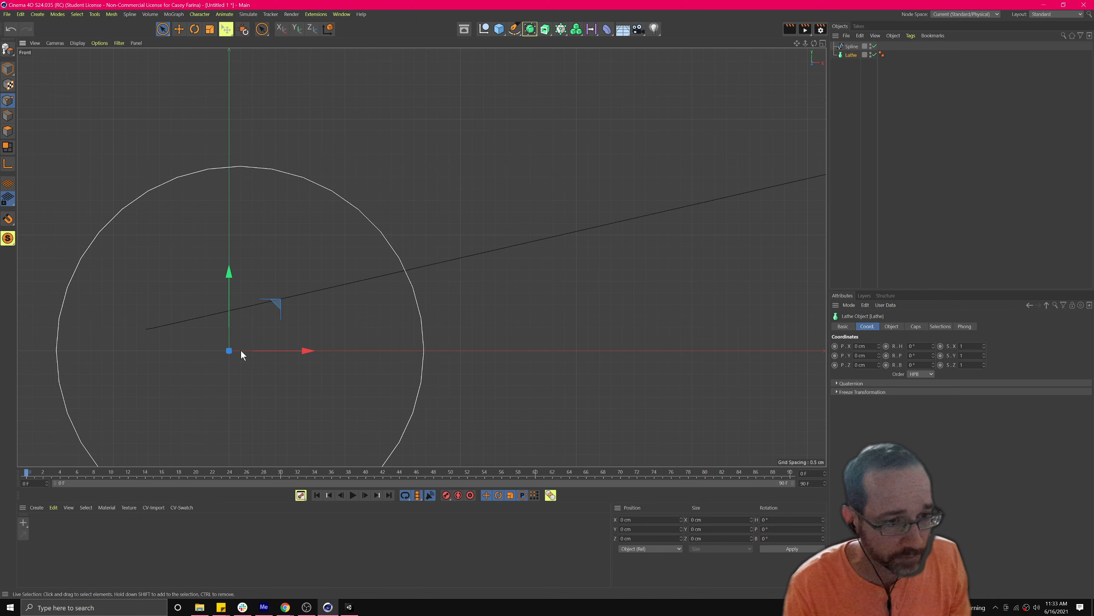
{"action": "key", "text": "ctrl+1"}
{"action": "key", "text": "Escape"}
{"action": "middle_click_drag", "start_coordinate": [620, 170], "coordinate": [943, 18], "text": "alt"}
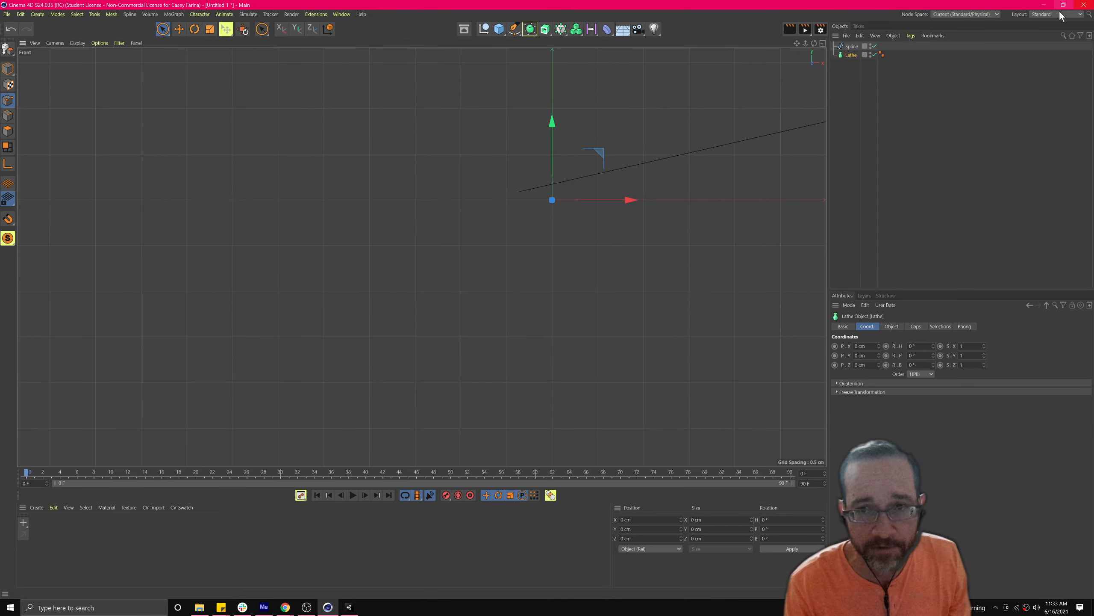
Step: Make the Spline a child of the Lathe object to generate the bowl surface
{"action": "left_click", "coordinate": [854, 64]}
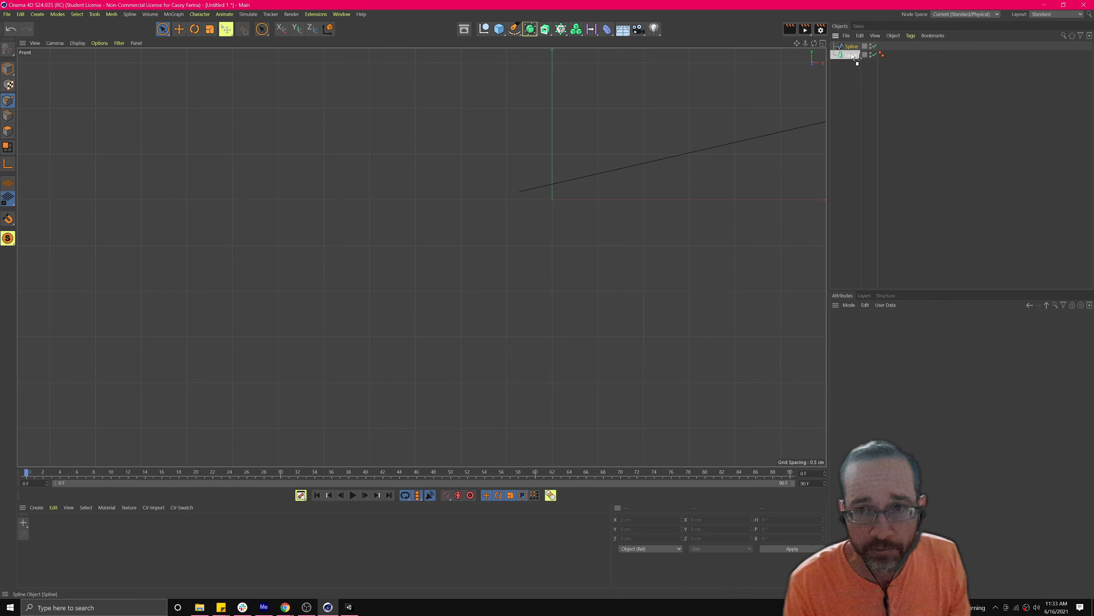
{"action": "left_click_drag", "start_coordinate": [854, 56], "coordinate": [851, 53]}
Step: Set the selected spline end point's X, Y and Z position to 0 cm so it sits on the lathe axis
{"action": "scroll", "coordinate": [595, 149], "scroll_direction": "up", "scroll_amount": 3}
{"action": "scroll", "coordinate": [562, 215], "scroll_direction": "up", "scroll_amount": 5}
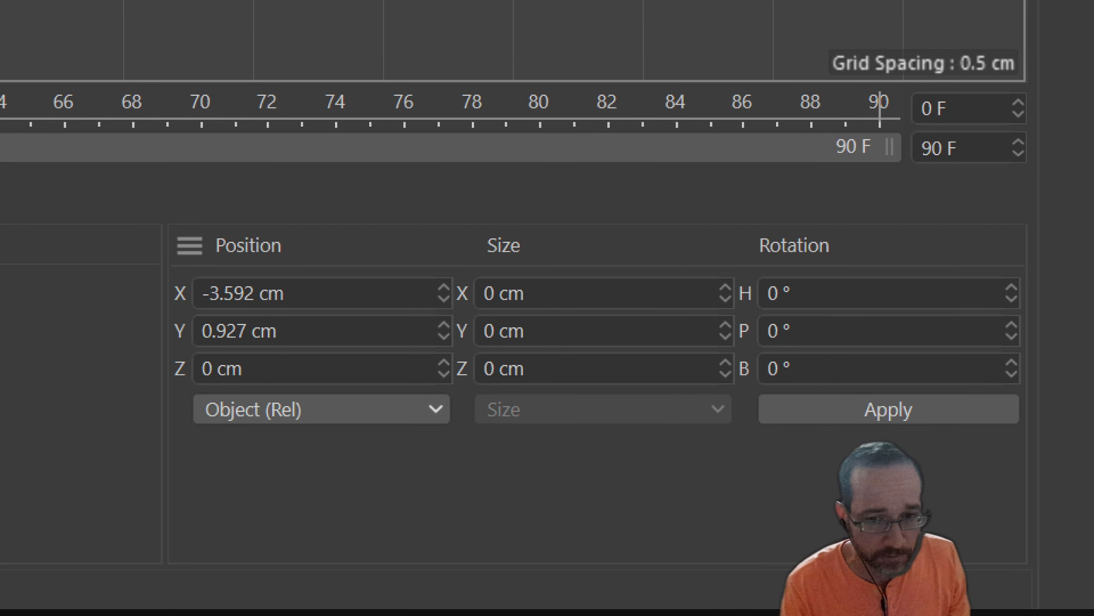
{"action": "mouse_move", "coordinate": [784, 522]}
{"action": "left_mouse_down"}
{"action": "mouse_move", "coordinate": [335, 50]}
{"action": "mouse_move", "coordinate": [992, 357]}
{"action": "mouse_move", "coordinate": [149, 207]}
{"action": "left_mouse_up"}
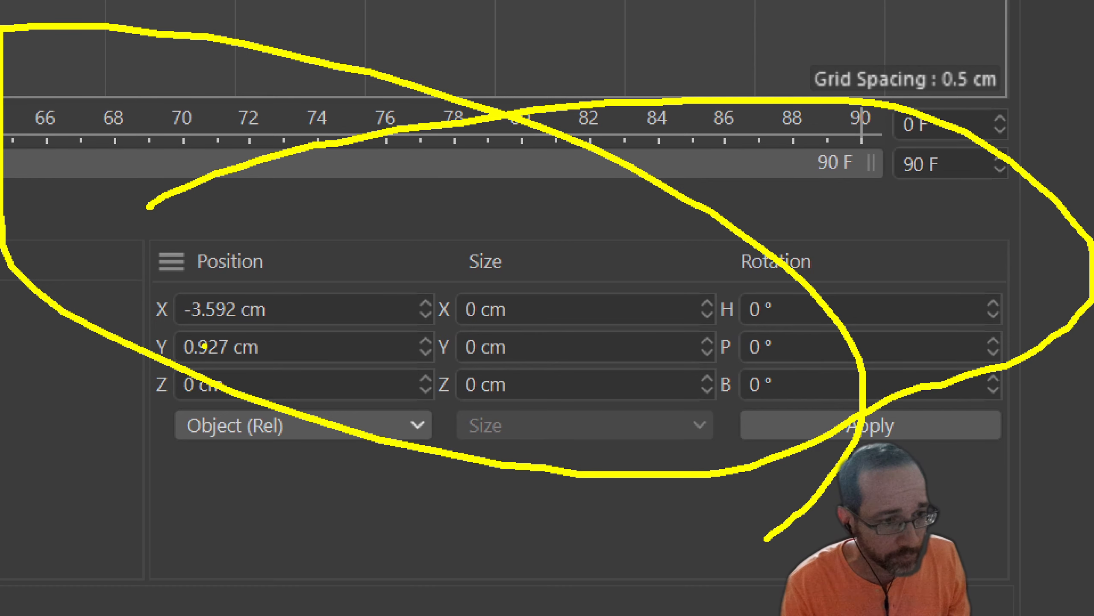
{"action": "key", "text": "Escape"}
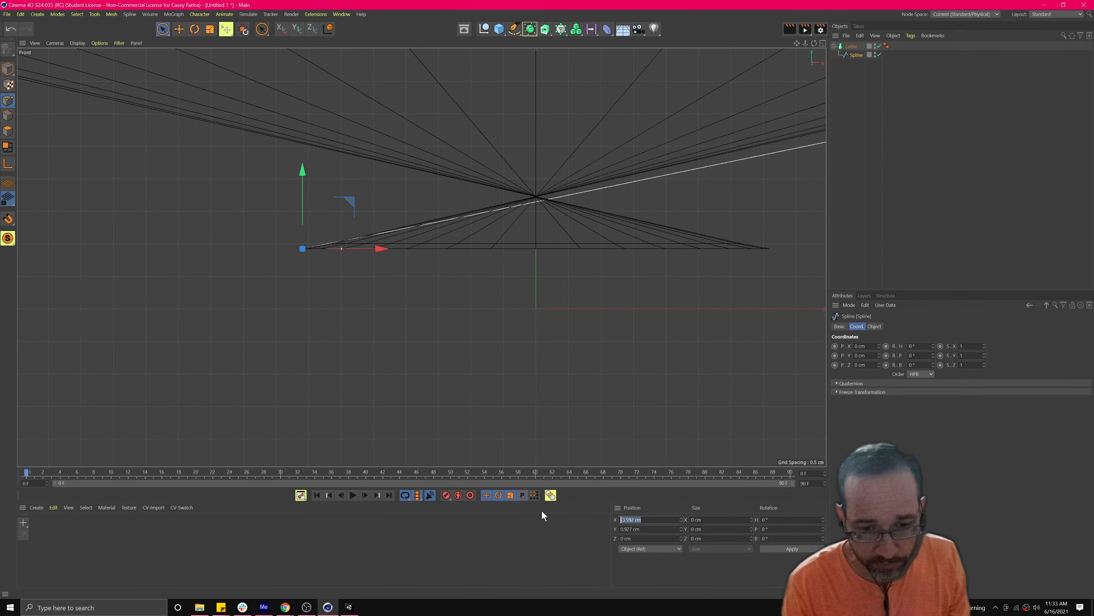
{"action": "type", "text": "0"}
{"action": "key", "text": "Tab"}
{"action": "type", "text": "0"}
{"action": "key", "text": "Tab"}
{"action": "type", "text": "0"}
{"action": "key", "text": "Return"}
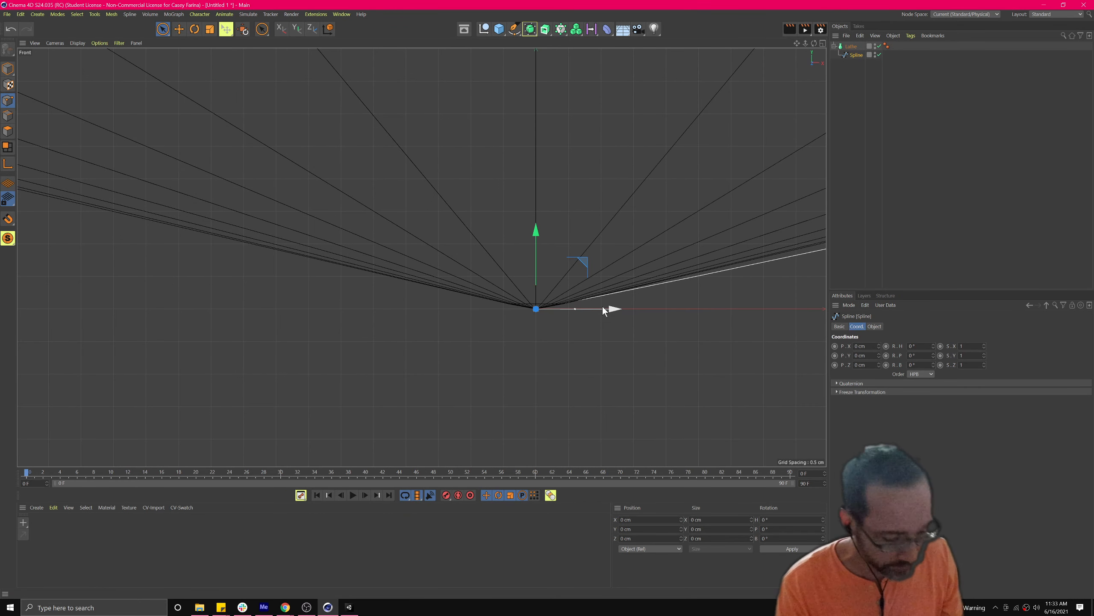
Step: Move the spline's end point along X to about 3.1 cm and inspect the centre of the bowl's base in the perspective view
{"action": "key", "text": "e"}
{"action": "left_click_drag", "start_coordinate": [605, 311], "coordinate": [697, 310]}
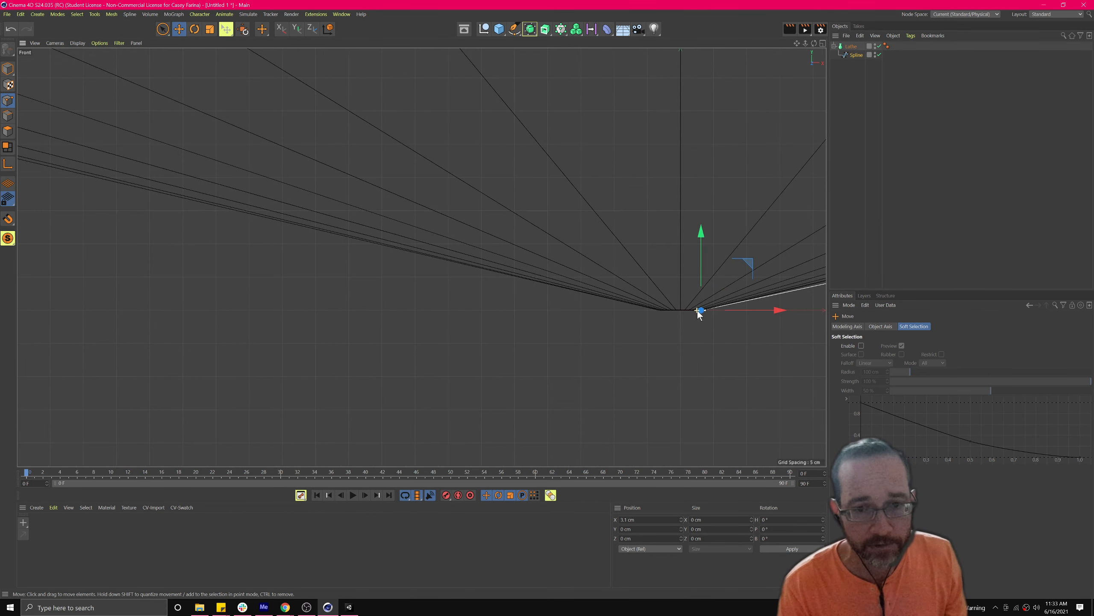
{"action": "left_click", "coordinate": [822, 44]}
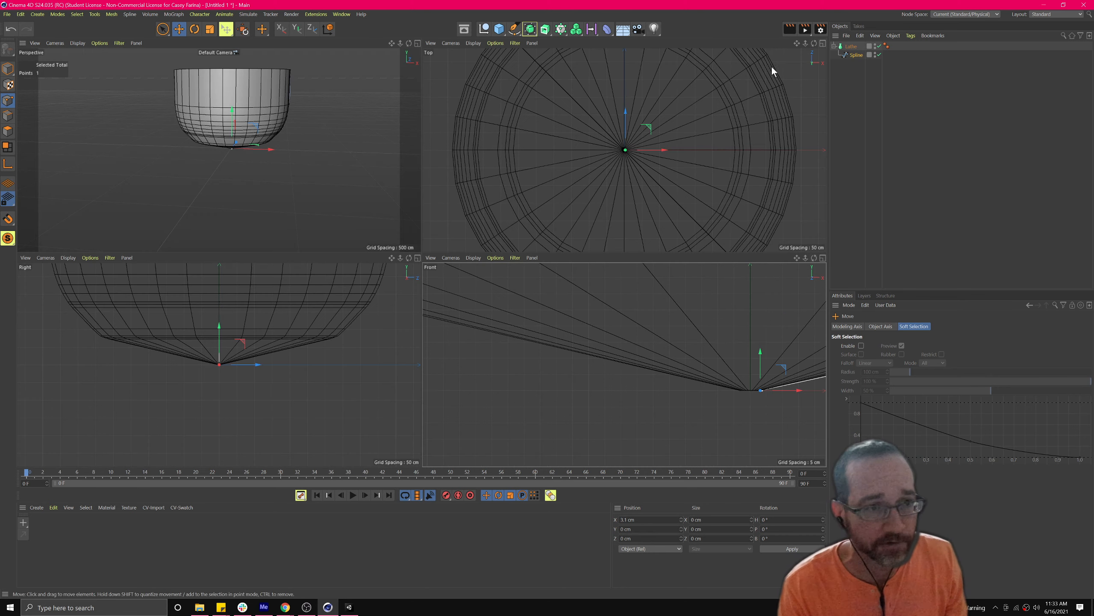
{"action": "left_click", "coordinate": [418, 43]}
{"action": "left_click_drag", "start_coordinate": [512, 194], "coordinate": [446, 247], "text": "alt"}
{"action": "scroll", "coordinate": [433, 426], "scroll_direction": "up", "scroll_amount": 10}
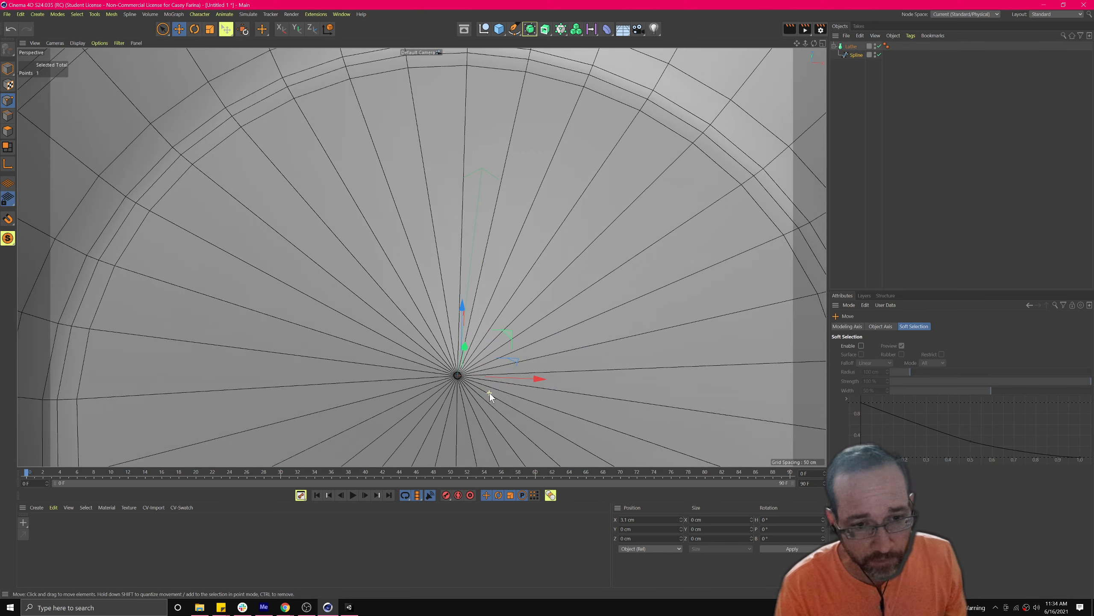
{"action": "scroll", "coordinate": [457, 393], "scroll_direction": "up", "scroll_amount": 3}
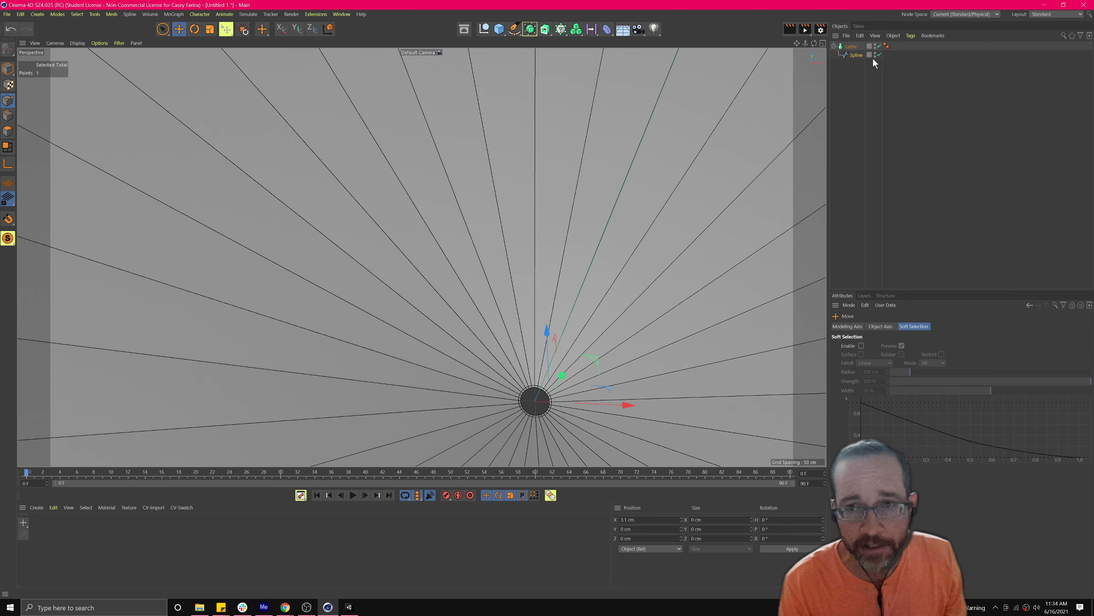
Step: Compare the position coordinates of the Spline and Lathe objects
{"action": "left_click", "coordinate": [851, 54]}
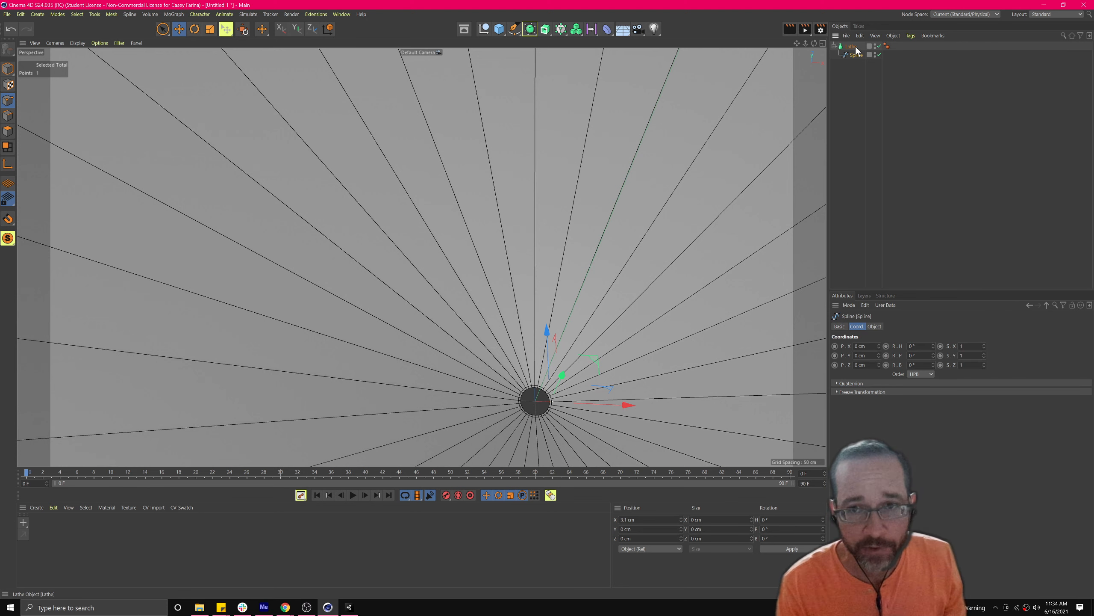
{"action": "left_click", "coordinate": [851, 46]}
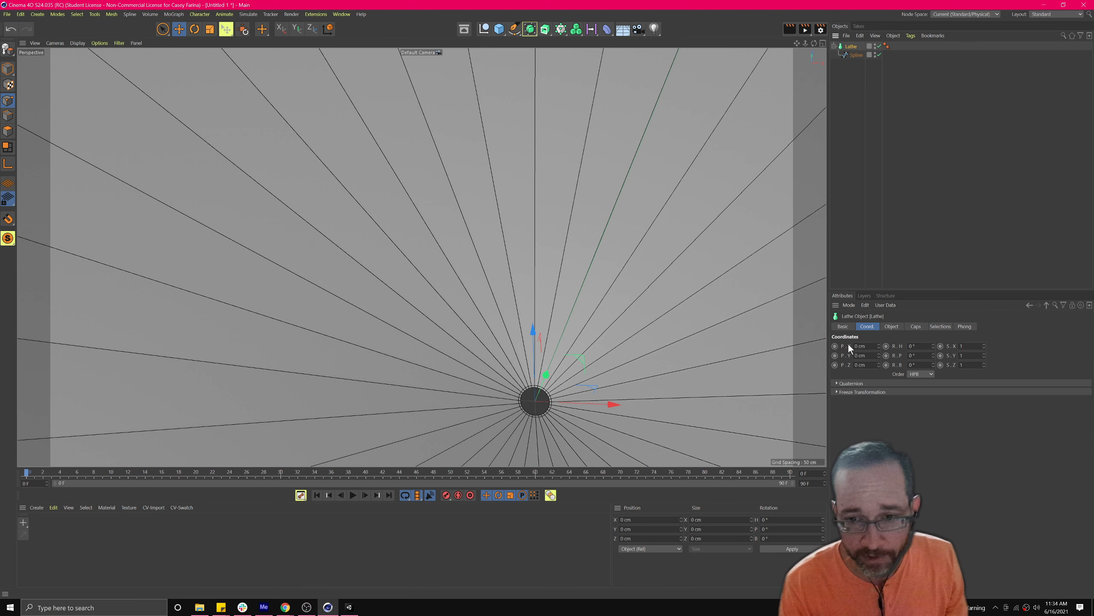
{"action": "left_click", "coordinate": [857, 55]}
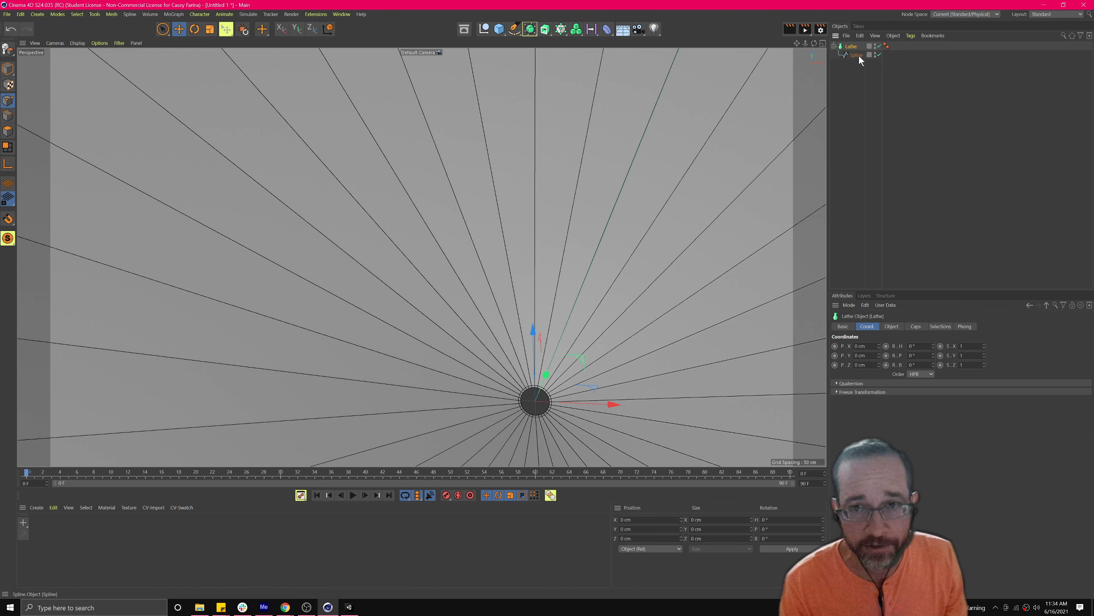
Step: Set the spline end point's X position to 0 cm and inspect the lathed bowl in the perspective view
{"action": "left_click", "coordinate": [822, 44]}
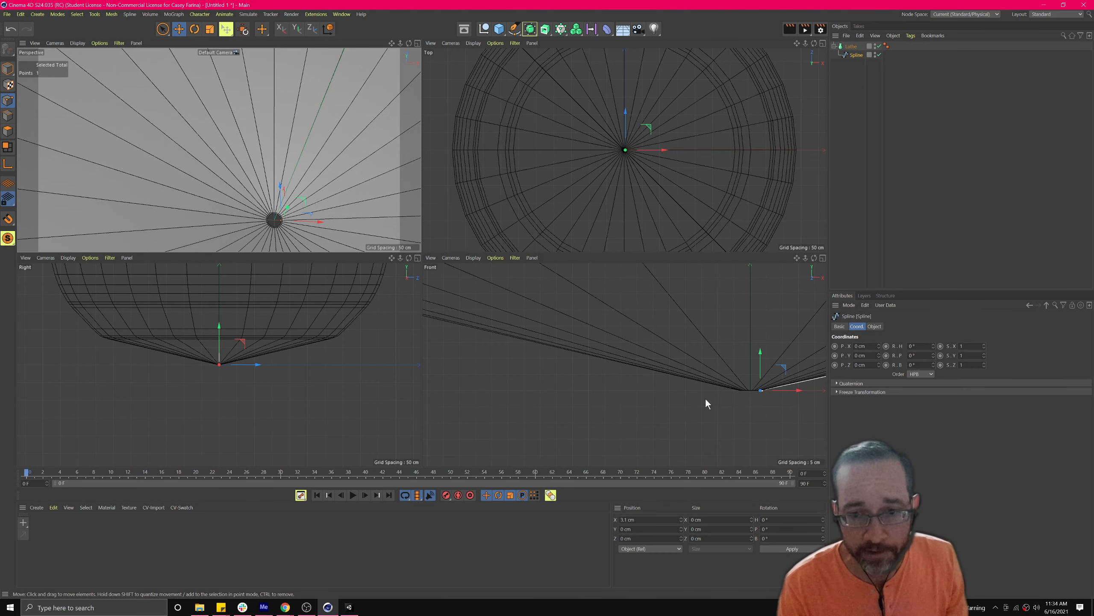
{"action": "left_click_drag", "start_coordinate": [635, 519], "coordinate": [542, 511]}
{"action": "type", "text": "0"}
{"action": "key", "text": "Return"}
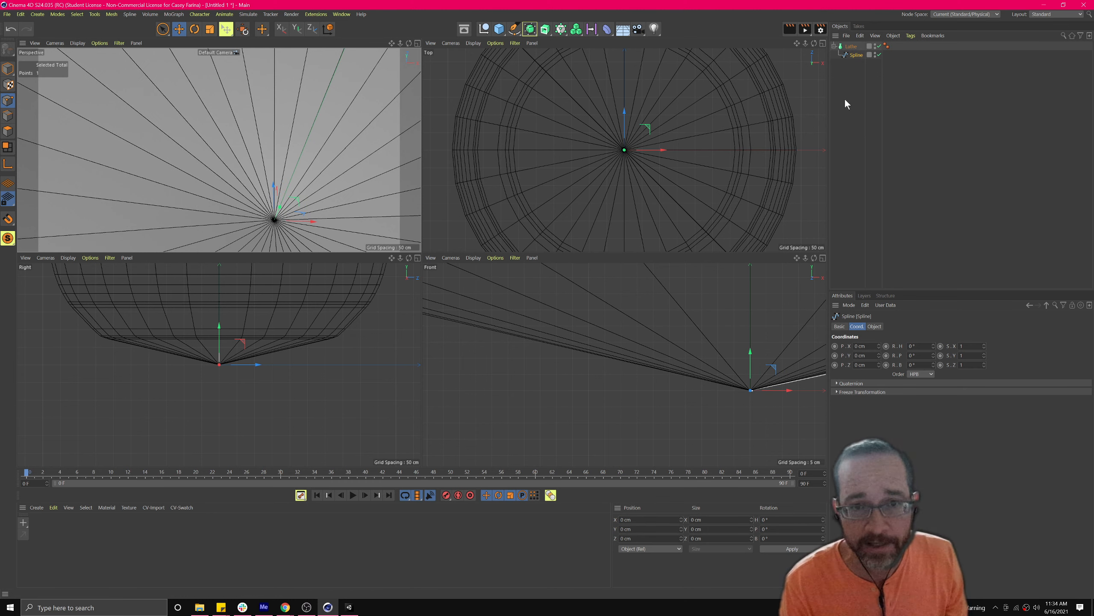
{"action": "left_click", "coordinate": [851, 47]}
{"action": "scroll", "coordinate": [254, 147], "scroll_direction": "down", "scroll_amount": 8}
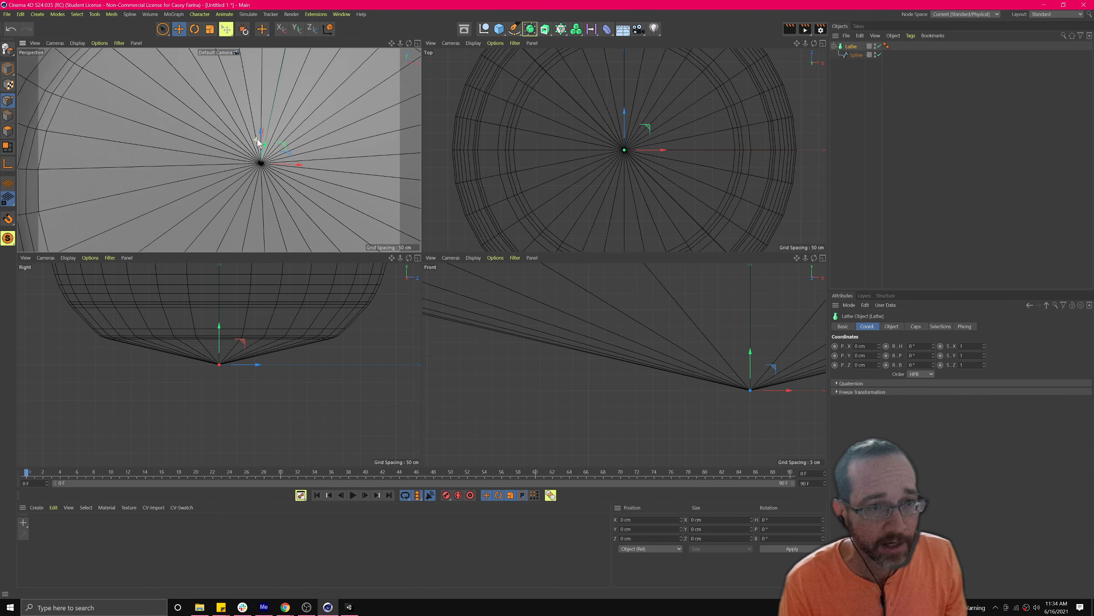
{"action": "left_click", "coordinate": [418, 43]}
{"action": "left_click_drag", "start_coordinate": [594, 207], "coordinate": [533, 114], "text": "alt"}
Step: Try moving the Lathe object along the X axis and undo the move
{"action": "left_click", "coordinate": [542, 31]}
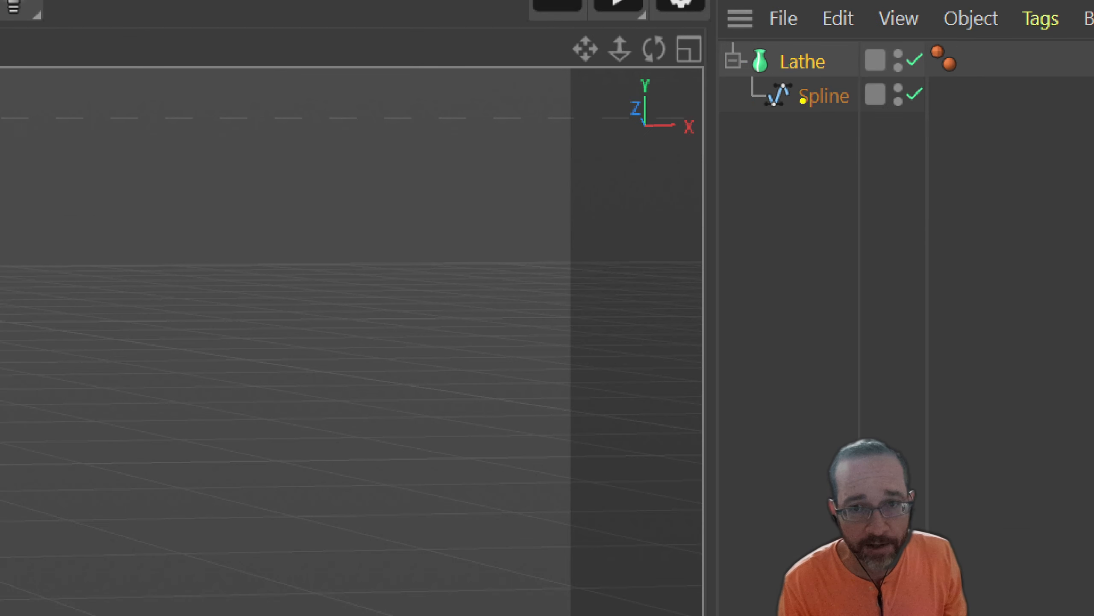
{"action": "mouse_move", "coordinate": [817, 76]}
{"action": "left_mouse_down"}
{"action": "mouse_move", "coordinate": [716, 109]}
{"action": "mouse_move", "coordinate": [883, 94]}
{"action": "mouse_move", "coordinate": [767, 90]}
{"action": "left_mouse_up"}
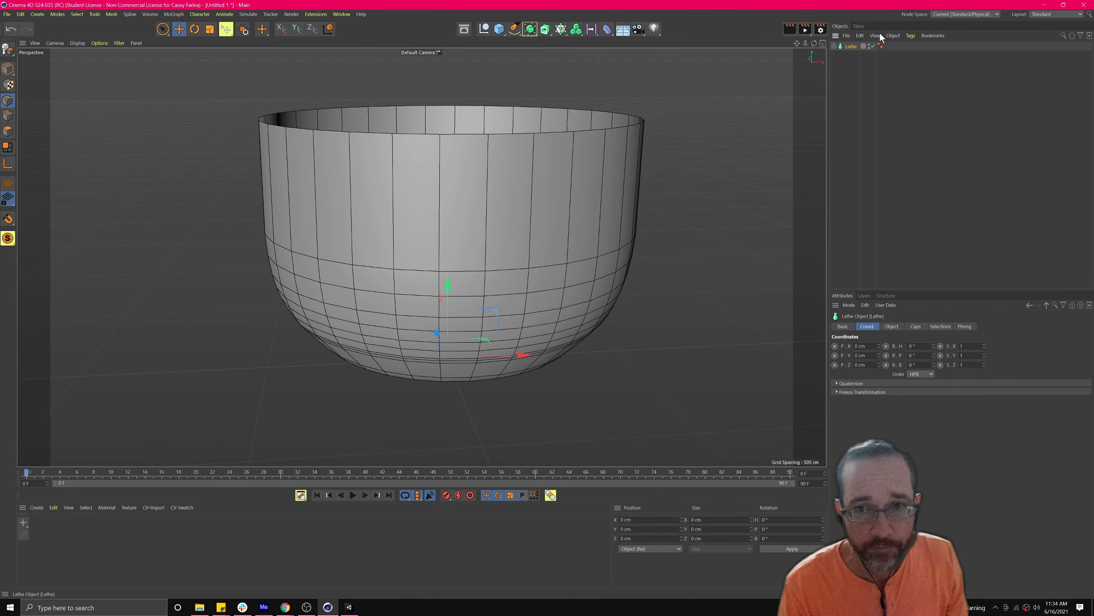
{"action": "left_click_drag", "start_coordinate": [520, 356], "coordinate": [562, 337]}
{"action": "key", "text": "ctrl+z"}
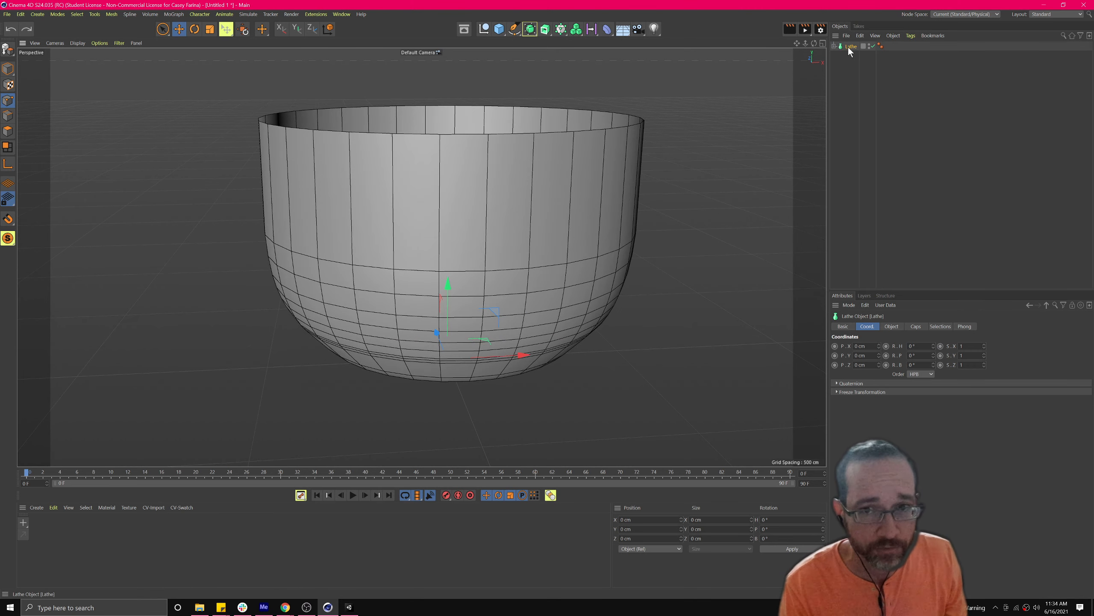
Step: Expand the Lathe's hierarchy and examine the bowl's sides and pointed underside
{"action": "left_click", "coordinate": [836, 48]}
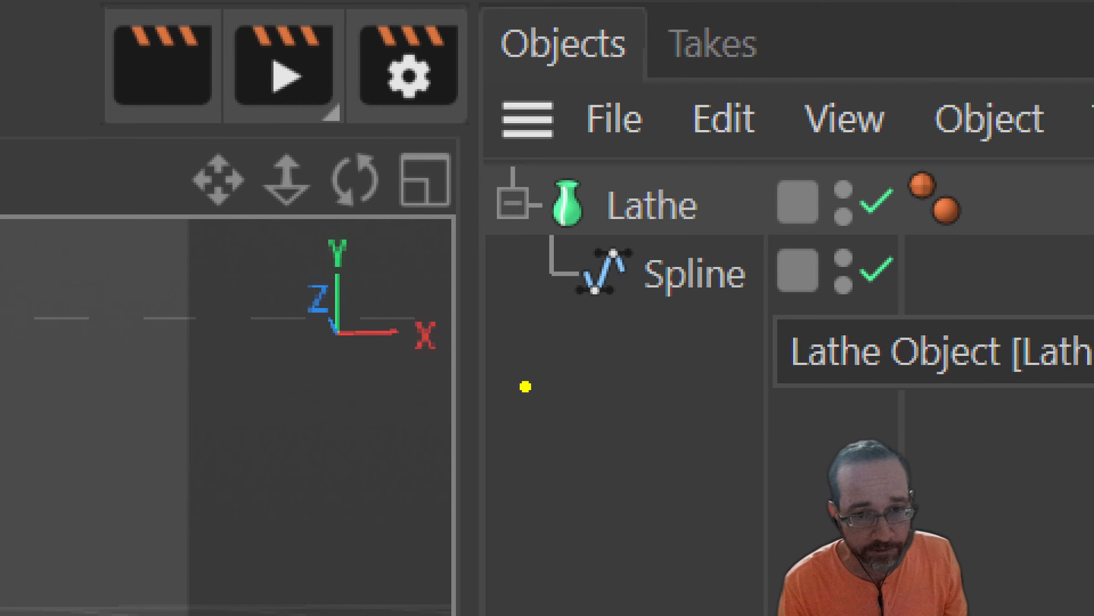
{"action": "mouse_move", "coordinate": [755, 248]}
{"action": "left_mouse_down"}
{"action": "mouse_move", "coordinate": [527, 247]}
{"action": "mouse_move", "coordinate": [831, 302]}
{"action": "mouse_move", "coordinate": [524, 255]}
{"action": "left_mouse_up"}
{"action": "left_click_drag", "start_coordinate": [550, 198], "coordinate": [779, 198]}
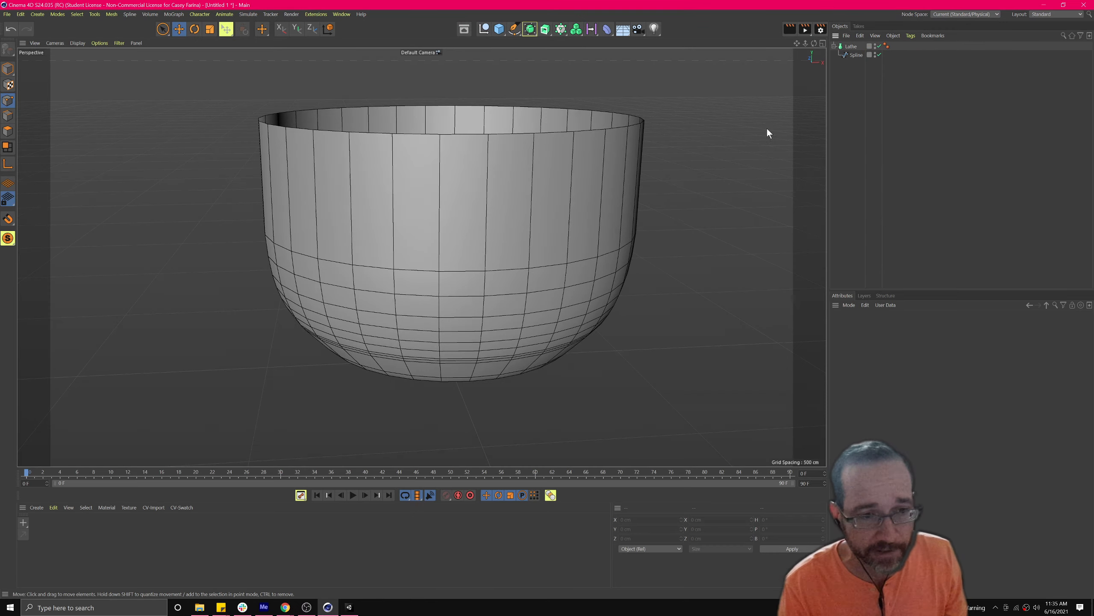
{"action": "left_click_drag", "start_coordinate": [517, 327], "coordinate": [651, 232], "text": "alt"}
{"action": "left_click_drag", "start_coordinate": [575, 363], "coordinate": [689, 358], "text": "alt"}
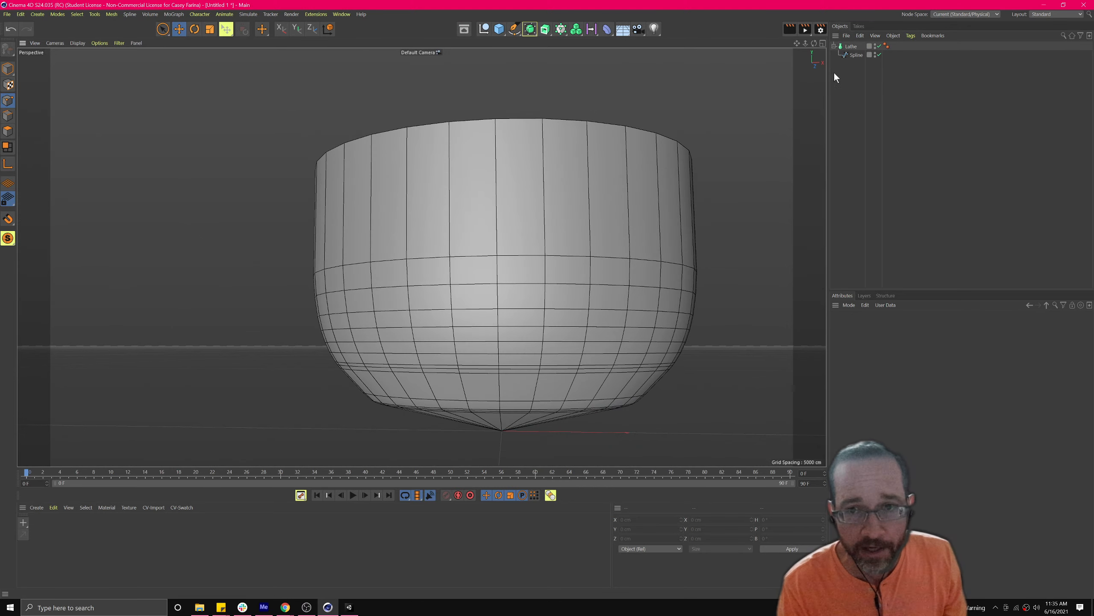
Step: Set the Spline's intermediate points to Uniform for evenly spaced rows around the bowl
{"action": "left_click", "coordinate": [855, 57]}
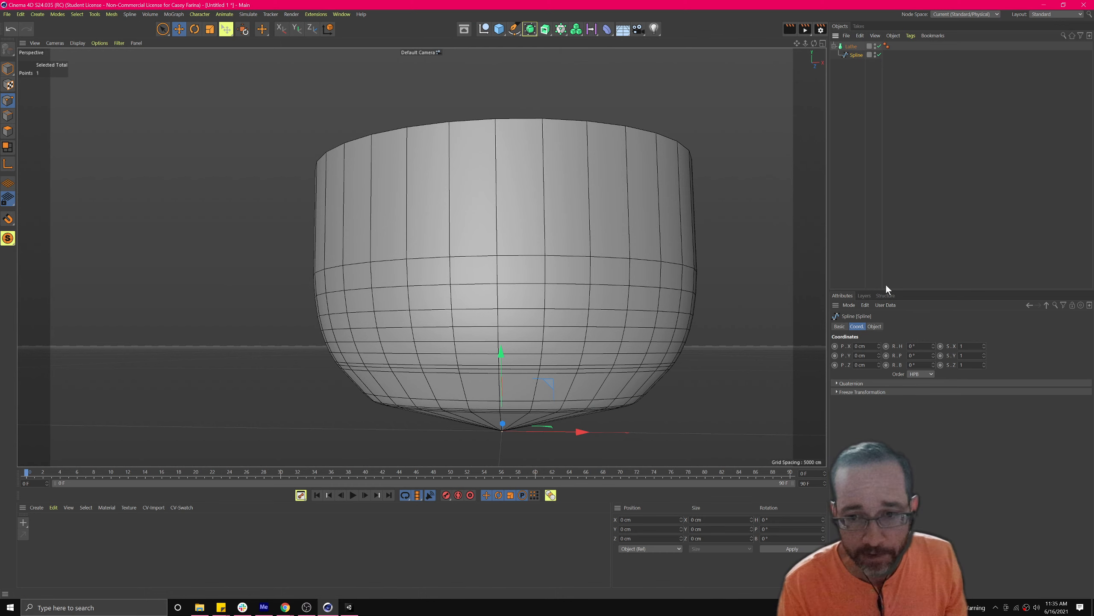
{"action": "left_click", "coordinate": [875, 326]}
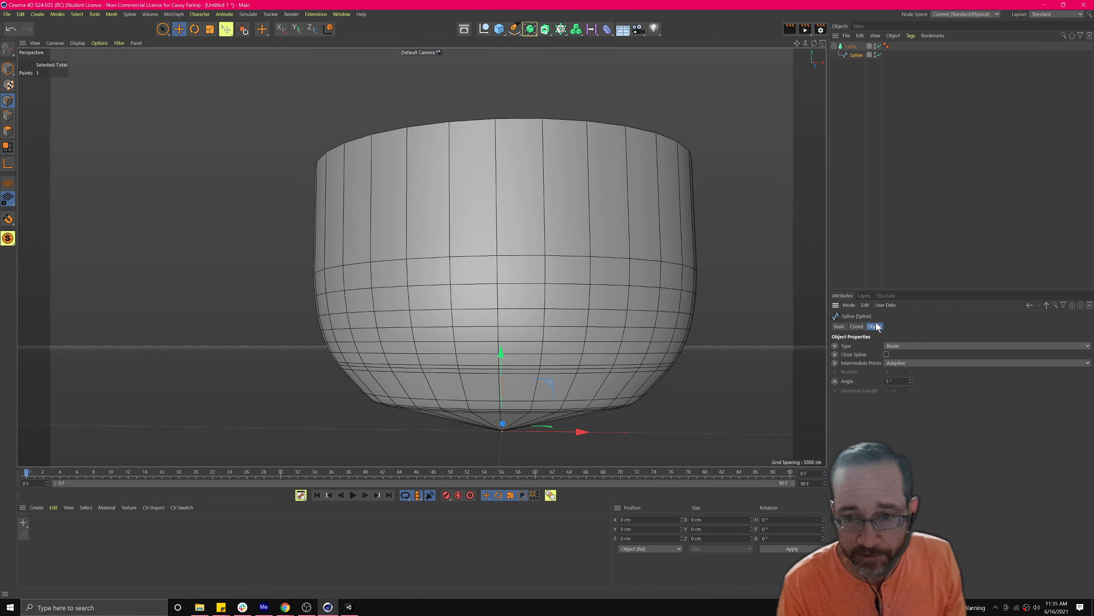
{"action": "left_click_drag", "start_coordinate": [911, 381], "coordinate": [911, 379]}
{"action": "left_click", "coordinate": [902, 363]}
{"action": "left_click", "coordinate": [905, 389]}
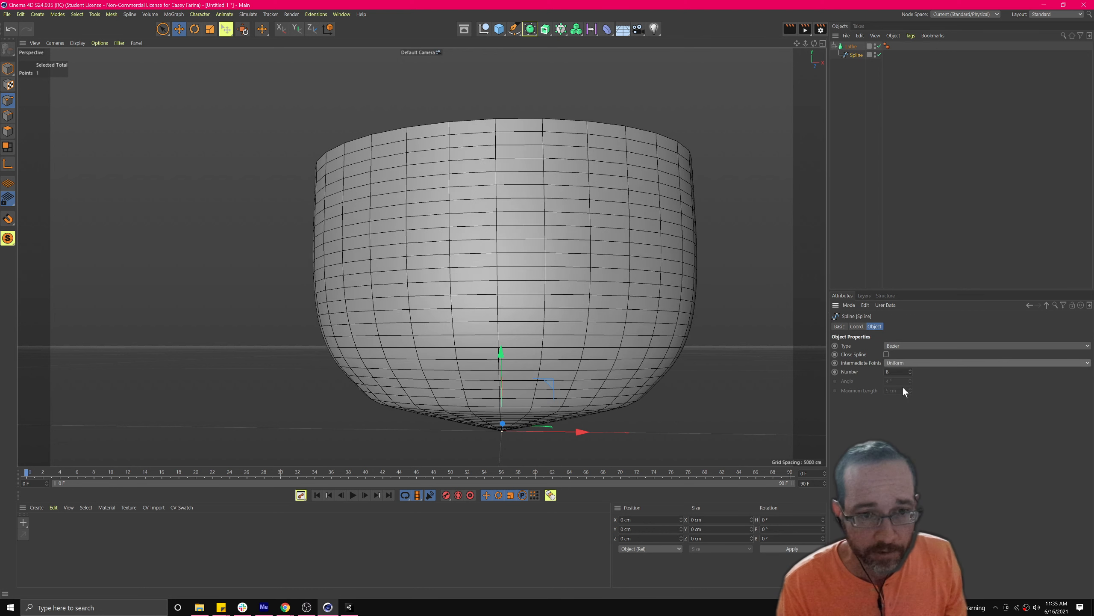
{"action": "left_click_drag", "start_coordinate": [491, 378], "coordinate": [549, 351], "text": "alt"}
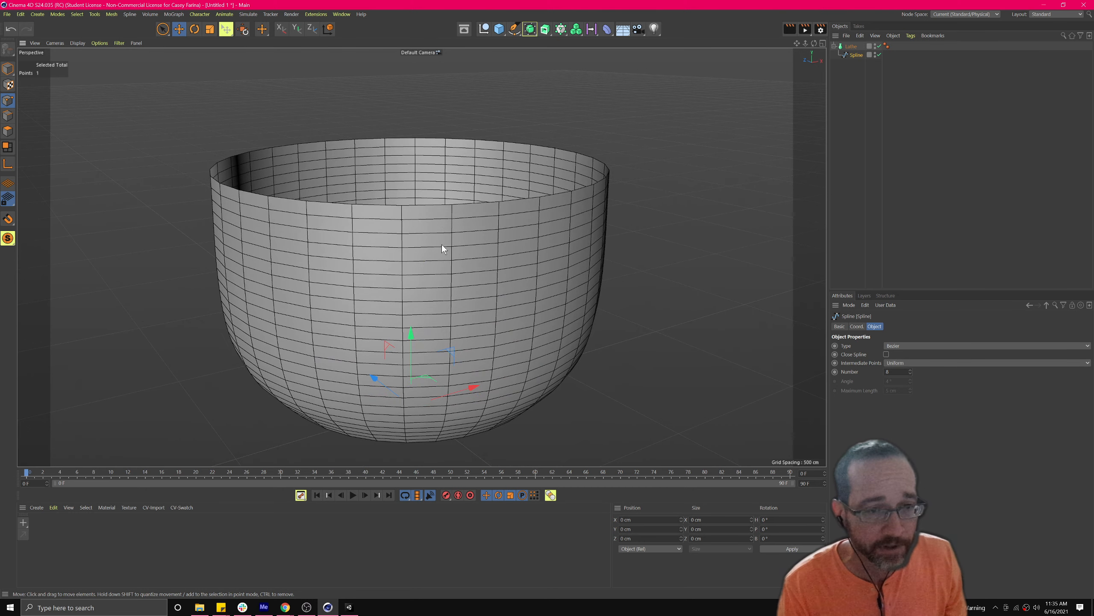
Step: Set the Lathe's subdivision to 64 and render the bowl in the viewport
{"action": "left_click", "coordinate": [851, 46]}
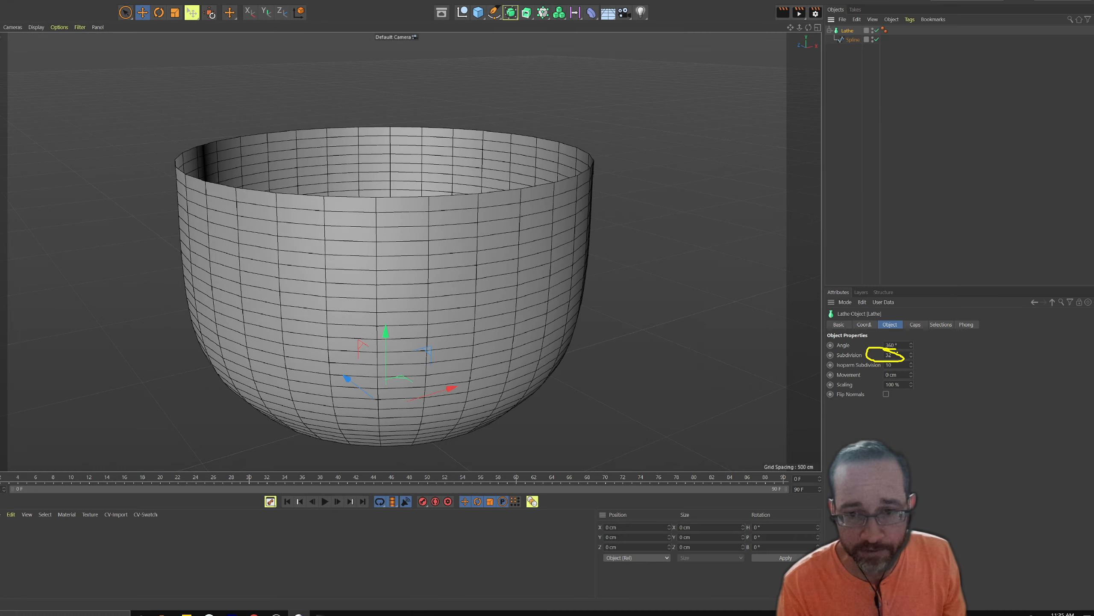
{"action": "mouse_move", "coordinate": [912, 356]}
{"action": "left_mouse_down"}
{"action": "mouse_move", "coordinate": [912, 368]}
{"action": "mouse_move", "coordinate": [912, 342]}
{"action": "left_mouse_up"}
{"action": "left_click_drag", "start_coordinate": [611, 269], "coordinate": [531, 273], "text": "alt"}
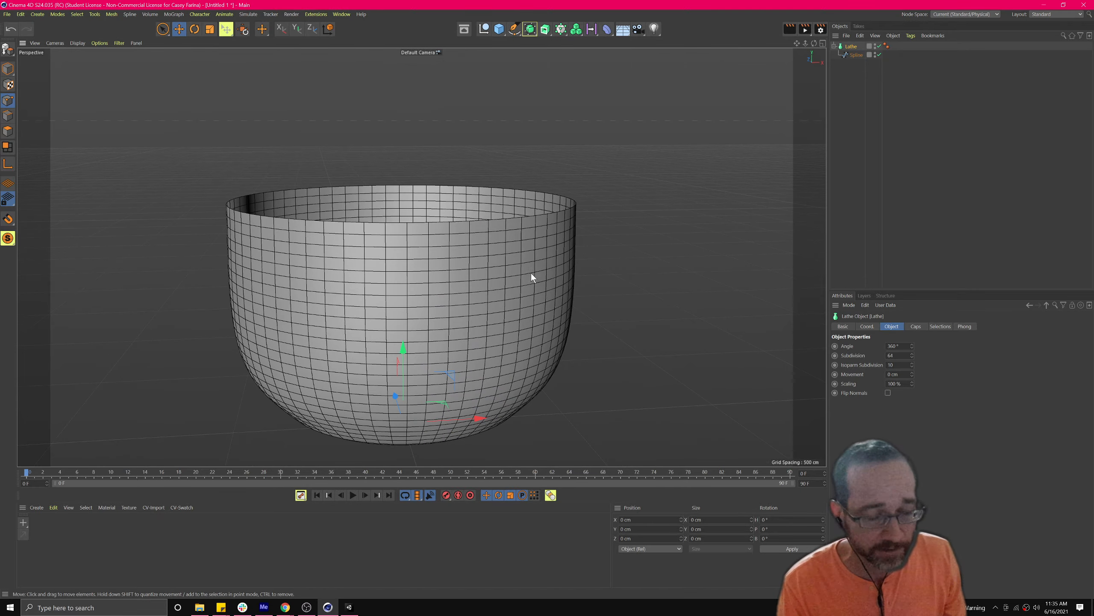
{"action": "key", "text": "ctrl+r"}
Step: Switch to UV mode and examine the bowl's rim and wall thickness up close
{"action": "mouse_move", "coordinate": [404, 239]}
{"action": "left_mouse_down", "text": "alt"}
{"action": "mouse_move", "coordinate": [381, 316]}
{"action": "mouse_move", "coordinate": [394, 225]}
{"action": "mouse_move", "coordinate": [385, 262]}
{"action": "left_mouse_up", "text": "alt"}
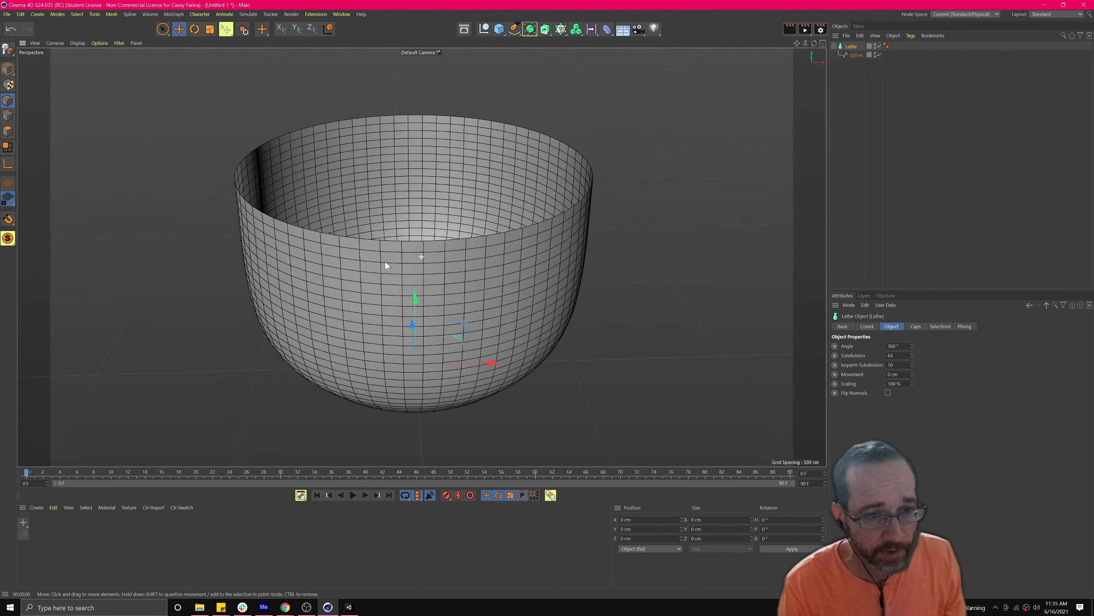
{"action": "left_click_drag", "start_coordinate": [558, 265], "coordinate": [523, 261], "text": "alt"}
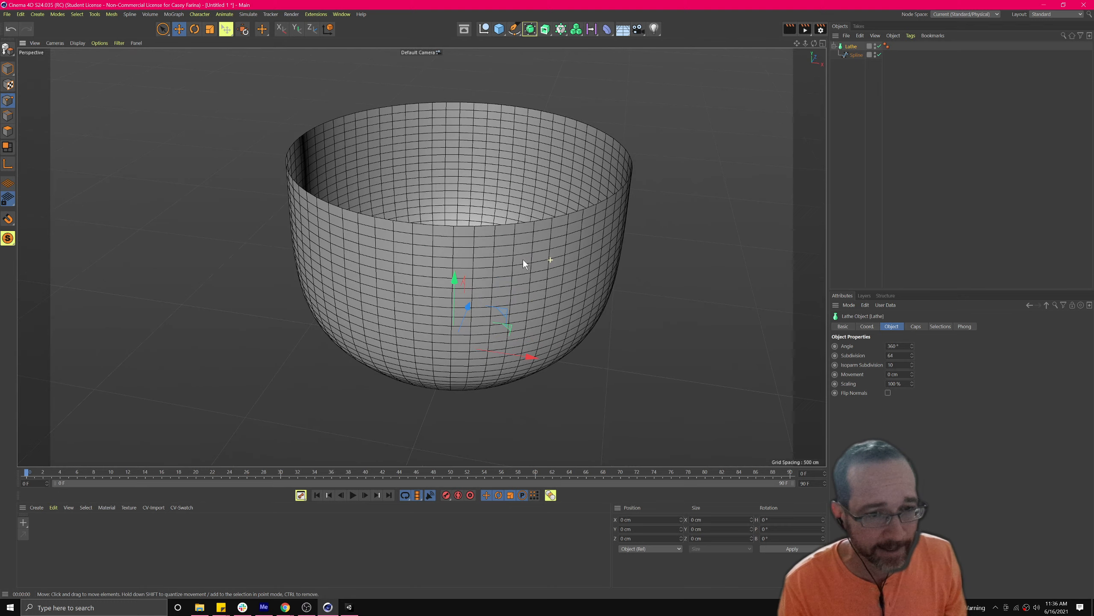
{"action": "left_click_drag", "start_coordinate": [470, 199], "coordinate": [412, 243], "text": "alt"}
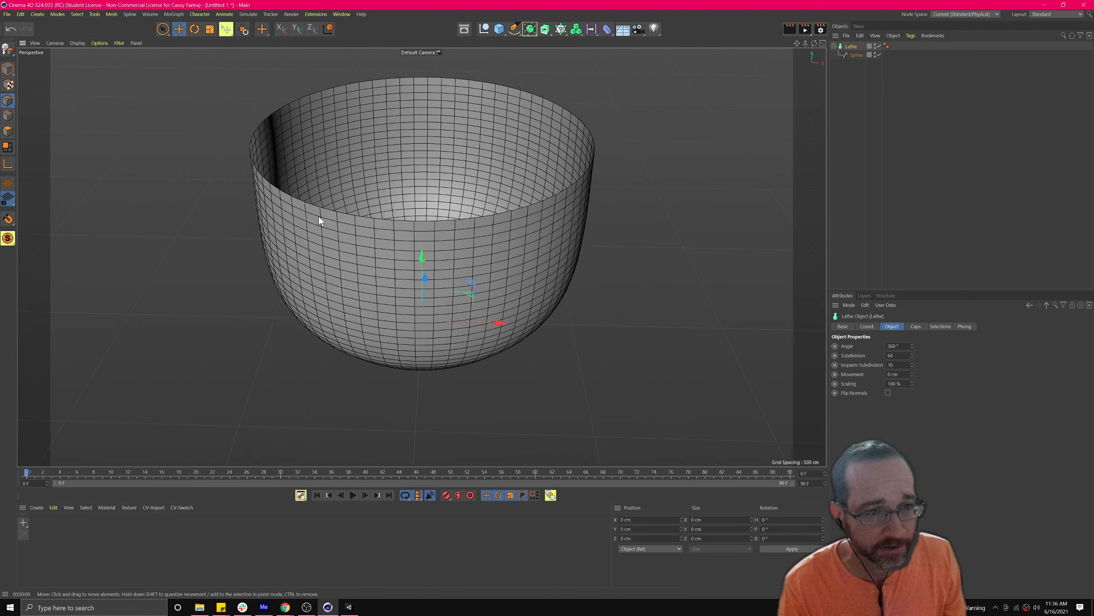
{"action": "left_click", "coordinate": [7, 147]}
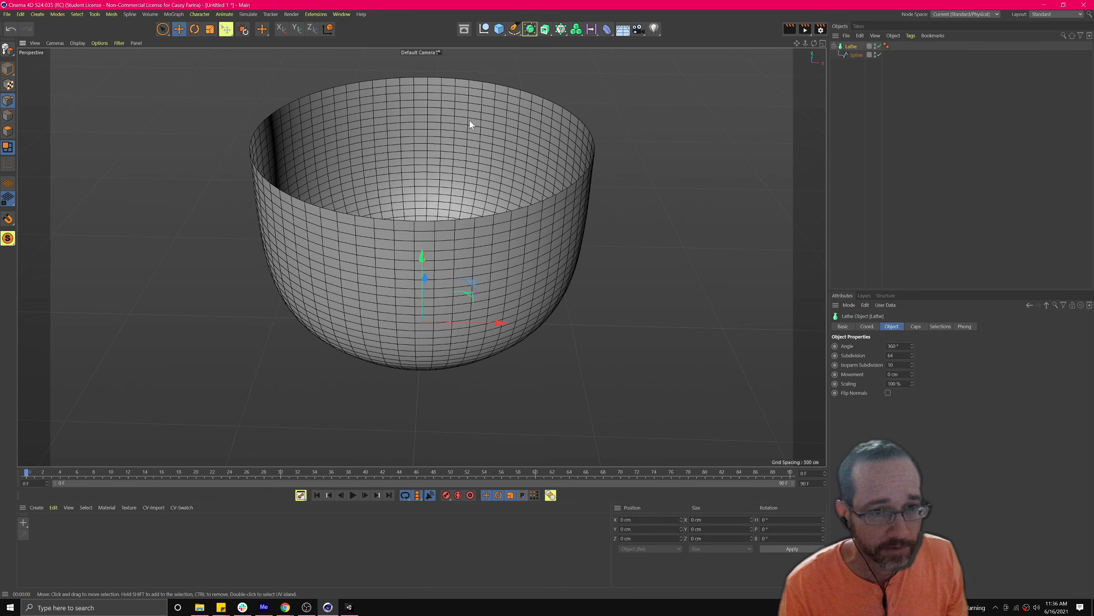
{"action": "scroll", "coordinate": [431, 116], "scroll_direction": "up", "scroll_amount": 5}
{"action": "right_click_drag", "start_coordinate": [332, 189], "coordinate": [399, 175], "text": "alt"}
{"action": "left_click_drag", "start_coordinate": [399, 175], "coordinate": [390, 184], "text": "alt"}
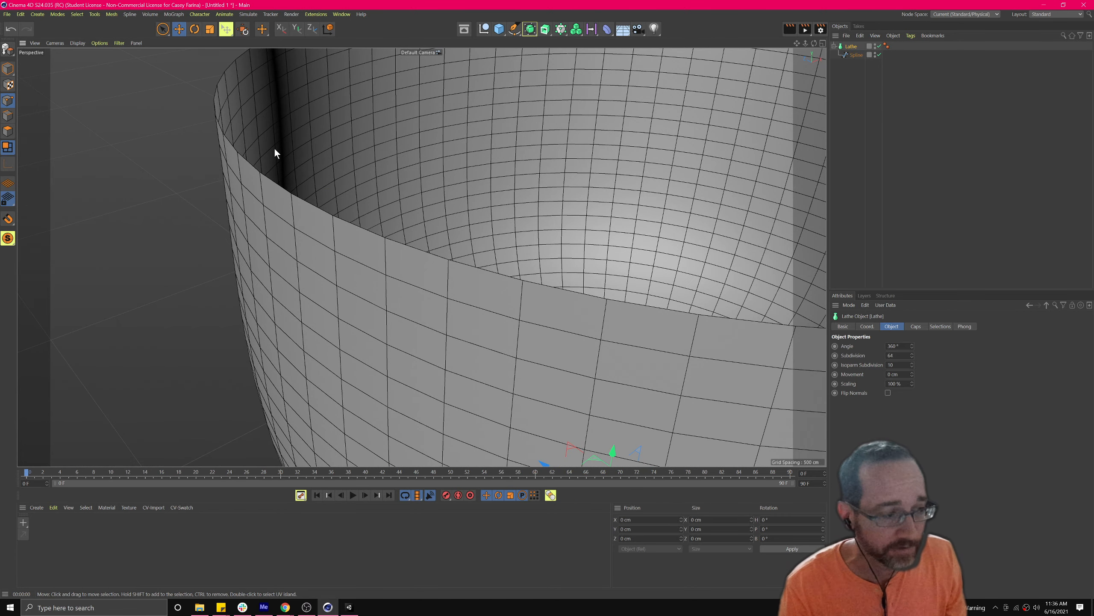
{"action": "scroll", "coordinate": [292, 129], "scroll_direction": "down", "scroll_amount": 6}
{"action": "left_click_drag", "start_coordinate": [431, 152], "coordinate": [517, 210], "text": "alt"}
{"action": "left_click", "coordinate": [852, 55]}
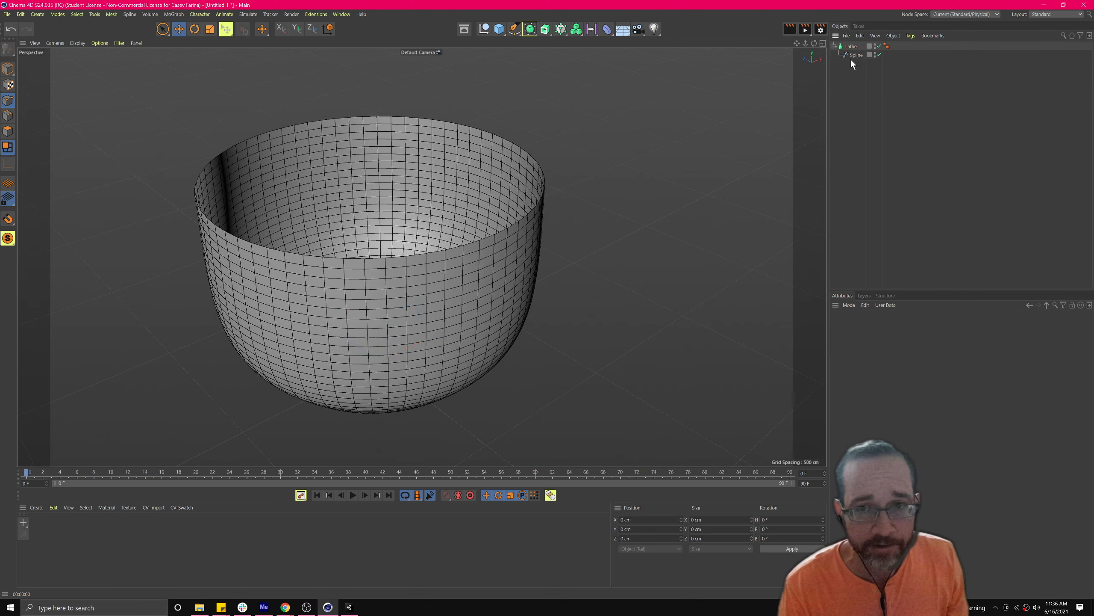
{"action": "left_click", "coordinate": [850, 46]}
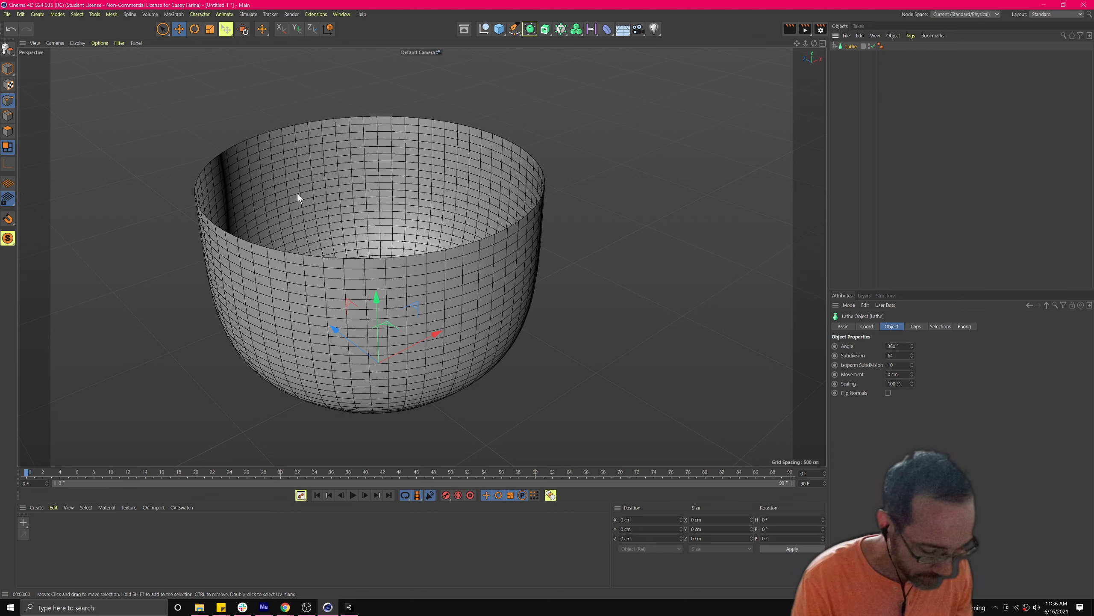
{"action": "key", "text": "shift+c"}
{"action": "type", "text": "cloth"}
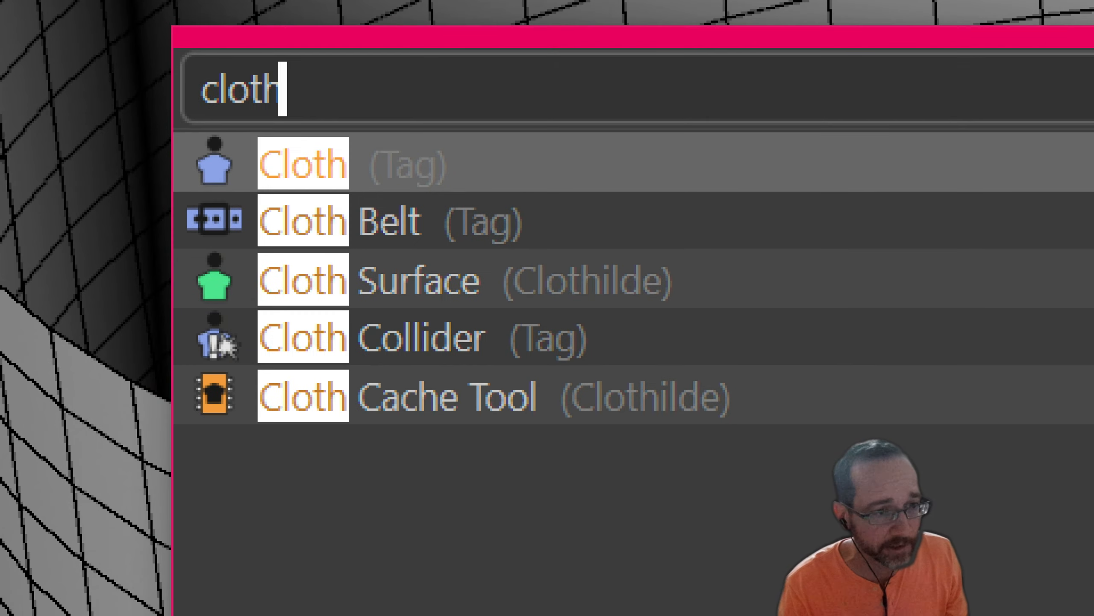
{"action": "mouse_move", "coordinate": [244, 246]}
{"action": "left_mouse_down"}
{"action": "mouse_move", "coordinate": [117, 251]}
{"action": "mouse_move", "coordinate": [206, 326]}
{"action": "mouse_move", "coordinate": [306, 250]}
{"action": "mouse_move", "coordinate": [281, 234]}
{"action": "left_mouse_up"}
{"action": "key", "text": "Escape"}
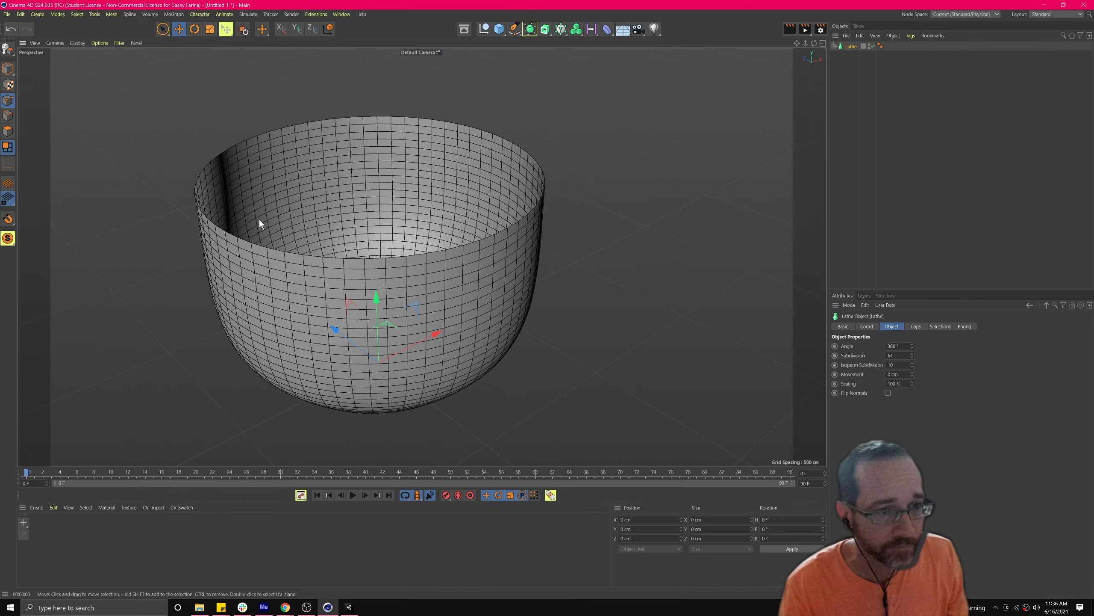
Step: Add a Cloth Surface object and make the Lathe its child
{"action": "key", "text": "shift+c"}
{"action": "type", "text": "cloth"}
{"action": "key", "text": "Down"}
{"action": "key", "text": "Down"}
{"action": "key", "text": "Return"}
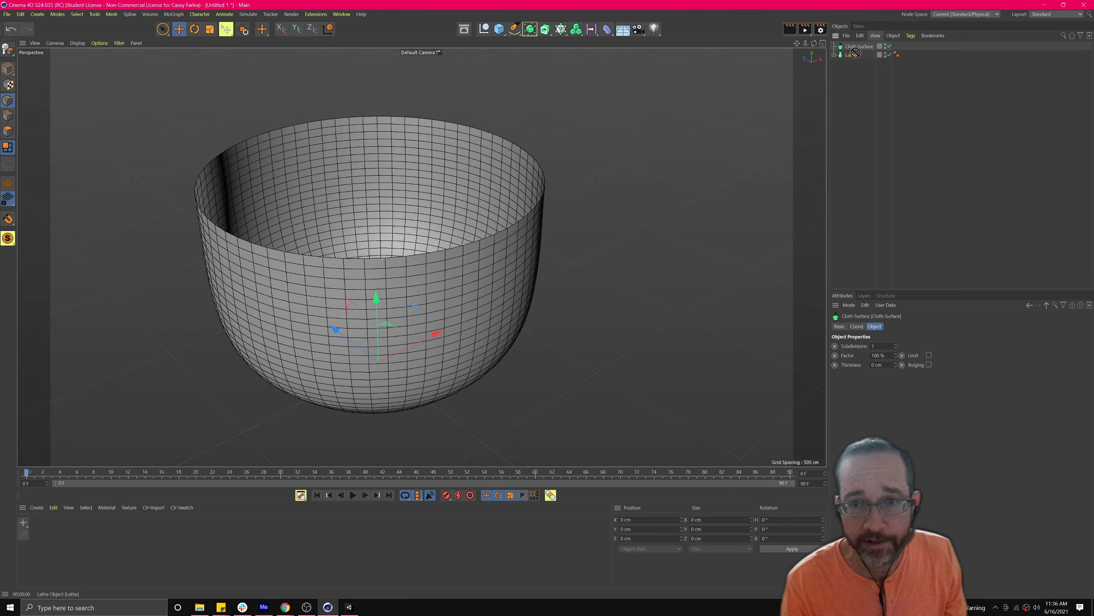
{"action": "left_click_drag", "start_coordinate": [860, 47], "coordinate": [860, 48]}
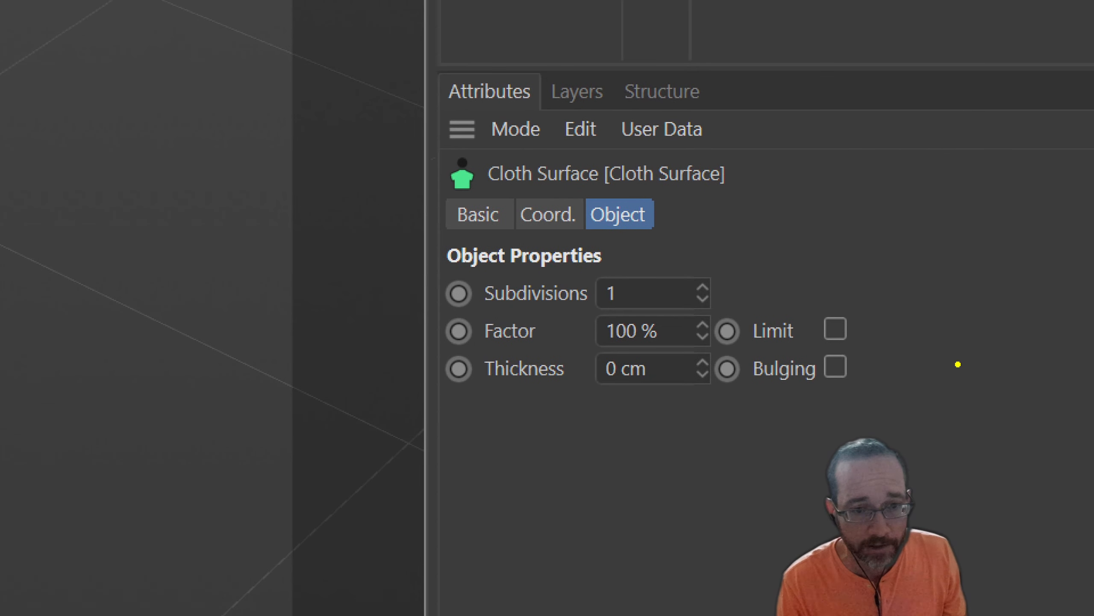
Step: Set the Cloth Surface's subdivisions to 0 and its thickness to 51 cm to give the bowl solid walls
{"action": "left_click_drag", "start_coordinate": [625, 351], "coordinate": [596, 321]}
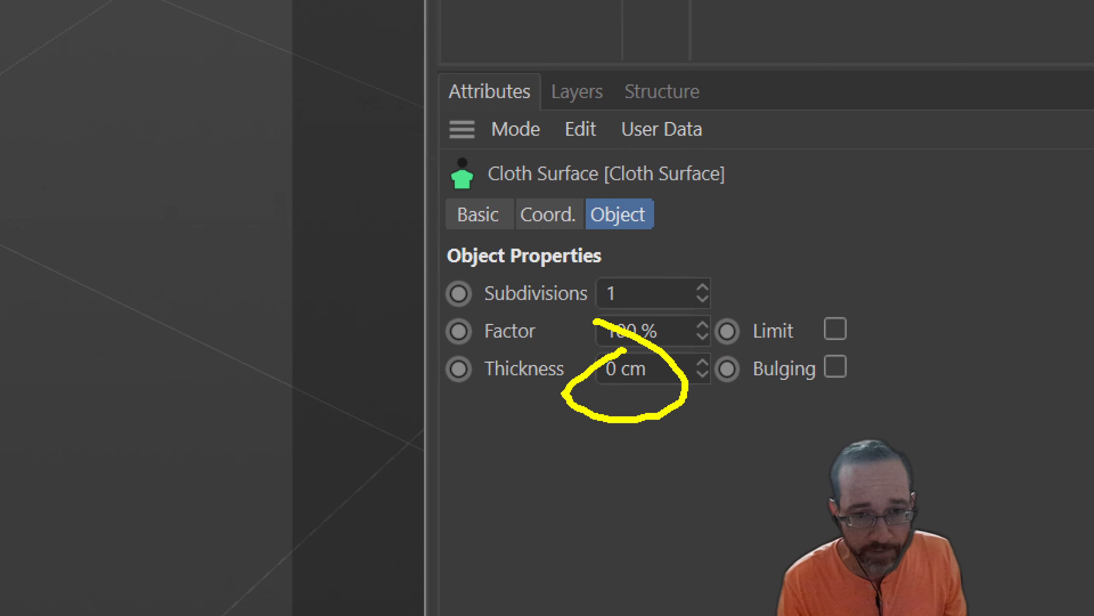
{"action": "mouse_move", "coordinate": [612, 274]}
{"action": "left_mouse_down"}
{"action": "mouse_move", "coordinate": [594, 310]}
{"action": "mouse_move", "coordinate": [624, 264]}
{"action": "left_mouse_up"}
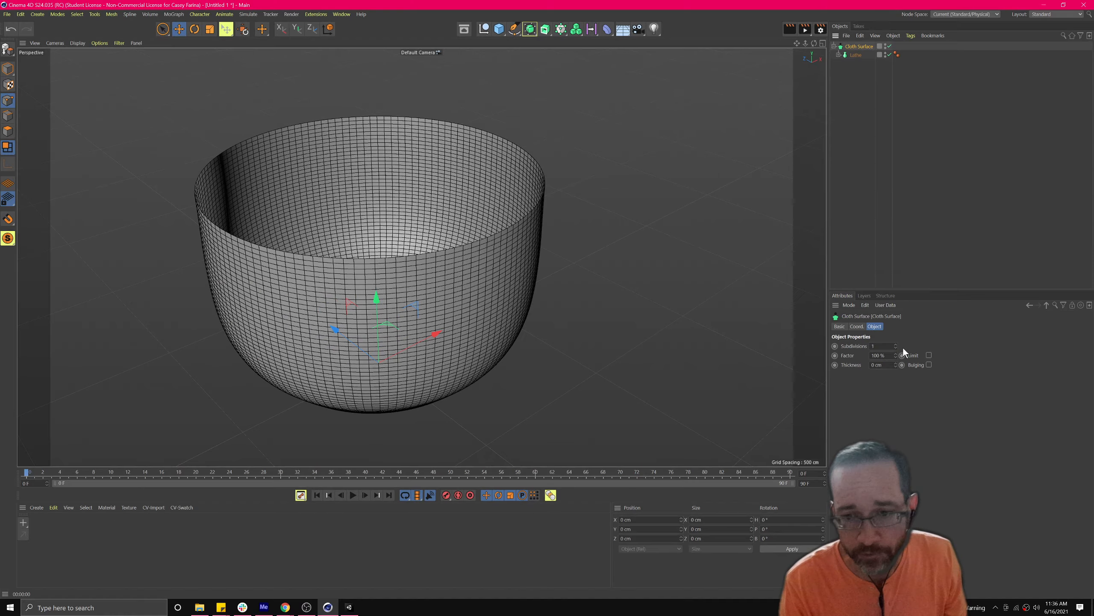
{"action": "left_click", "coordinate": [896, 348]}
{"action": "left_click_drag", "start_coordinate": [895, 363], "coordinate": [895, 363]}
{"action": "left_click_drag", "start_coordinate": [655, 339], "coordinate": [389, 261], "text": "alt"}
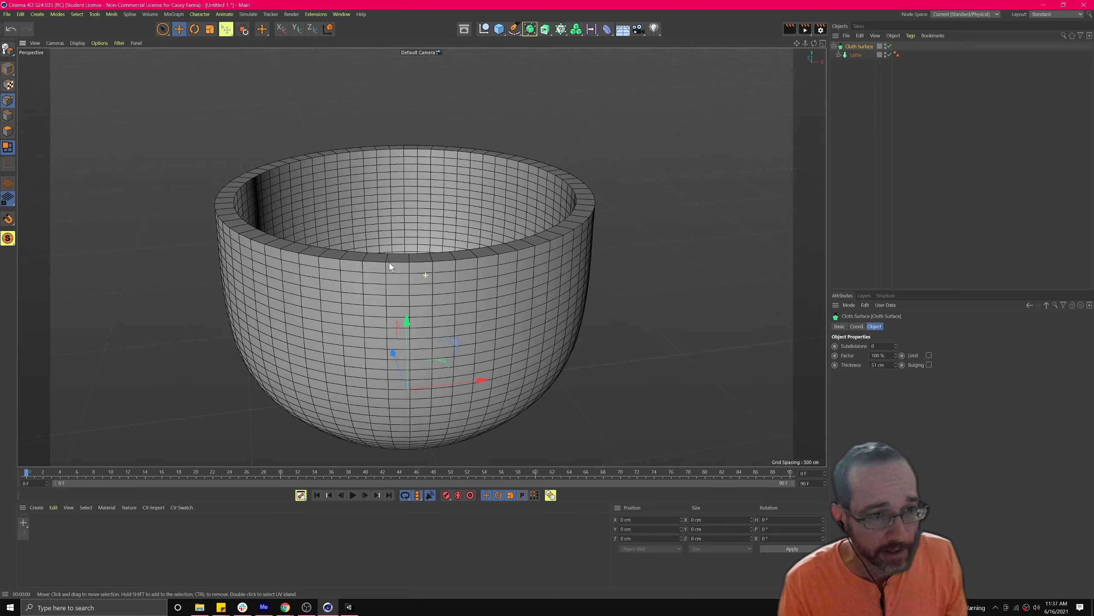
{"action": "mouse_move", "coordinate": [294, 209]}
{"action": "left_mouse_down", "text": "alt"}
{"action": "mouse_move", "coordinate": [392, 284]}
{"action": "mouse_move", "coordinate": [332, 213]}
{"action": "mouse_move", "coordinate": [272, 241]}
{"action": "mouse_move", "coordinate": [309, 224]}
{"action": "left_mouse_up", "text": "alt"}
{"action": "left_click_drag", "start_coordinate": [459, 288], "coordinate": [415, 333], "text": "alt"}
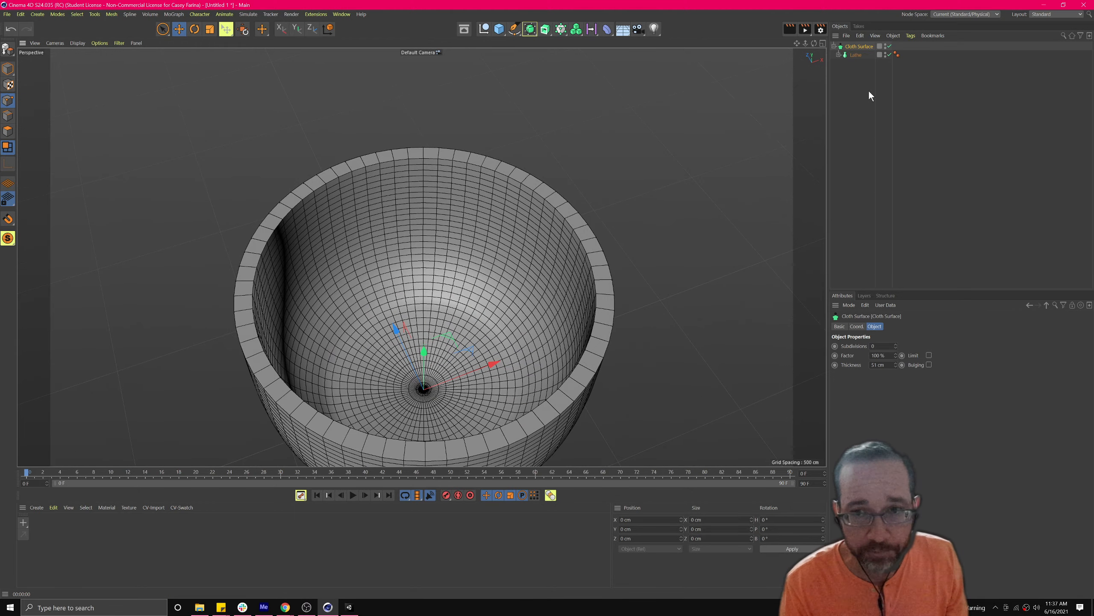
Step: Disable and re-enable the Cloth Surface to compare the bowl with and without thickness
{"action": "left_click", "coordinate": [889, 46]}
{"action": "left_click_drag", "start_coordinate": [480, 179], "coordinate": [569, 98], "text": "alt"}
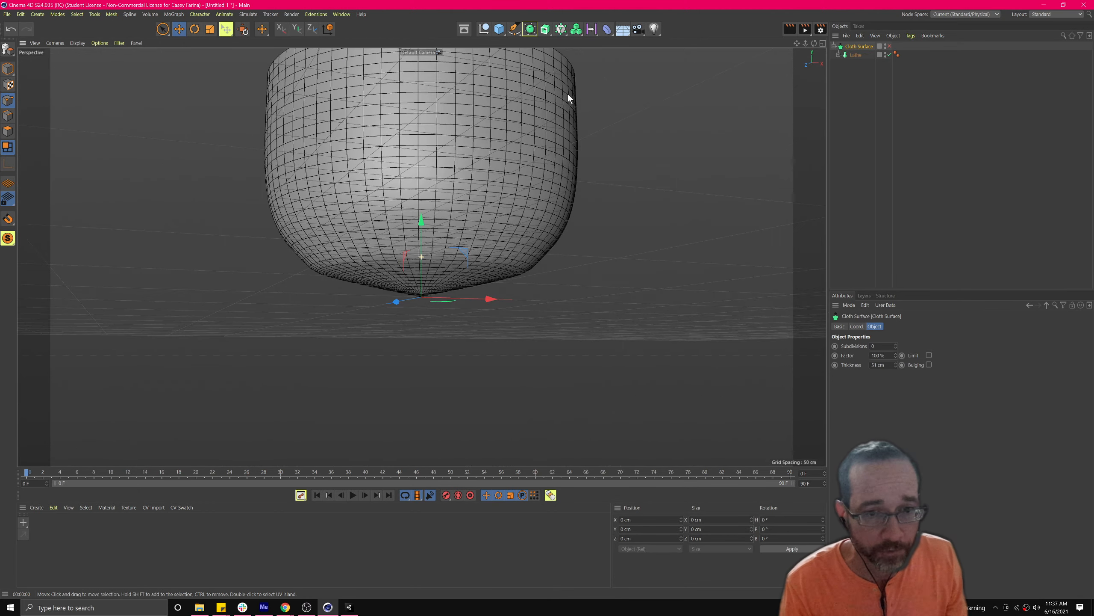
{"action": "left_click_drag", "start_coordinate": [548, 154], "coordinate": [411, 273], "text": "alt"}
{"action": "left_click_drag", "start_coordinate": [359, 329], "coordinate": [327, 267], "text": "alt"}
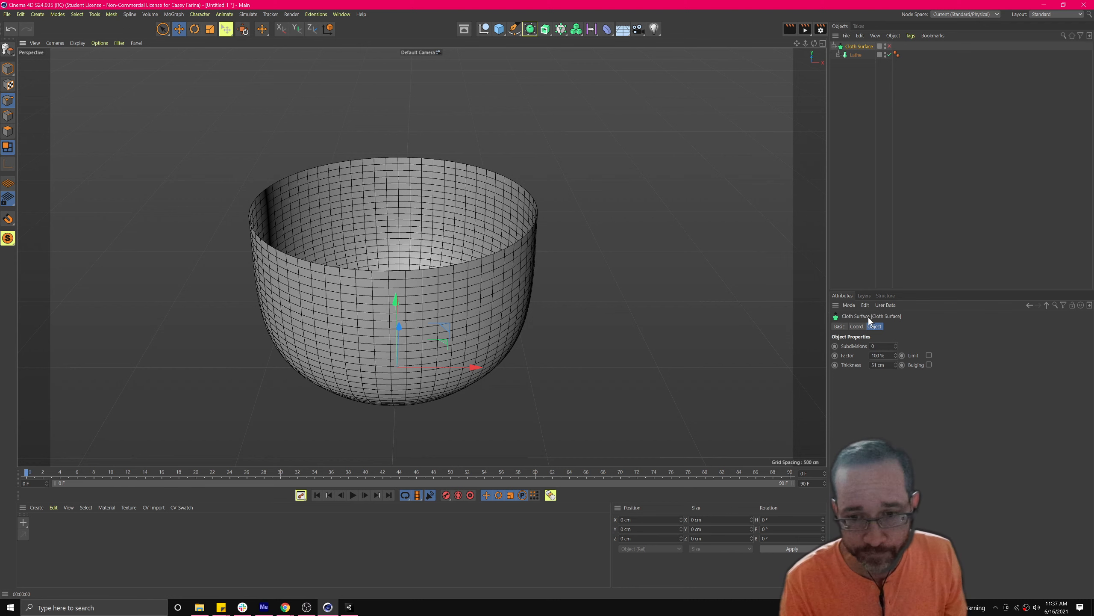
{"action": "left_click", "coordinate": [889, 46]}
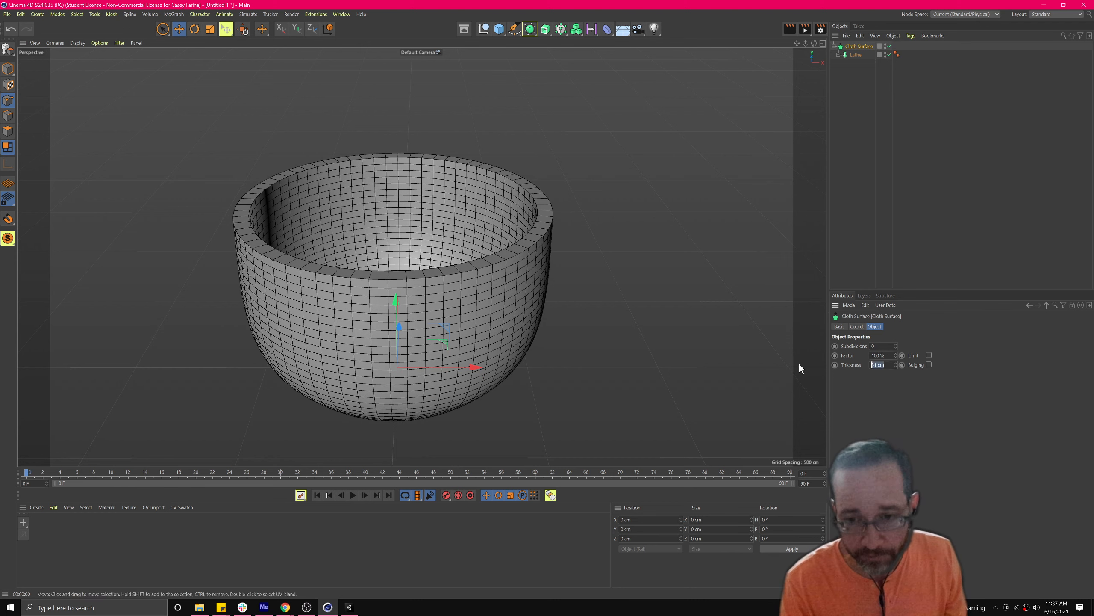
Step: Try a Cloth Surface thickness of 1 cm and change it to 2 cm
{"action": "type", "text": "1"}
{"action": "key", "text": "Return"}
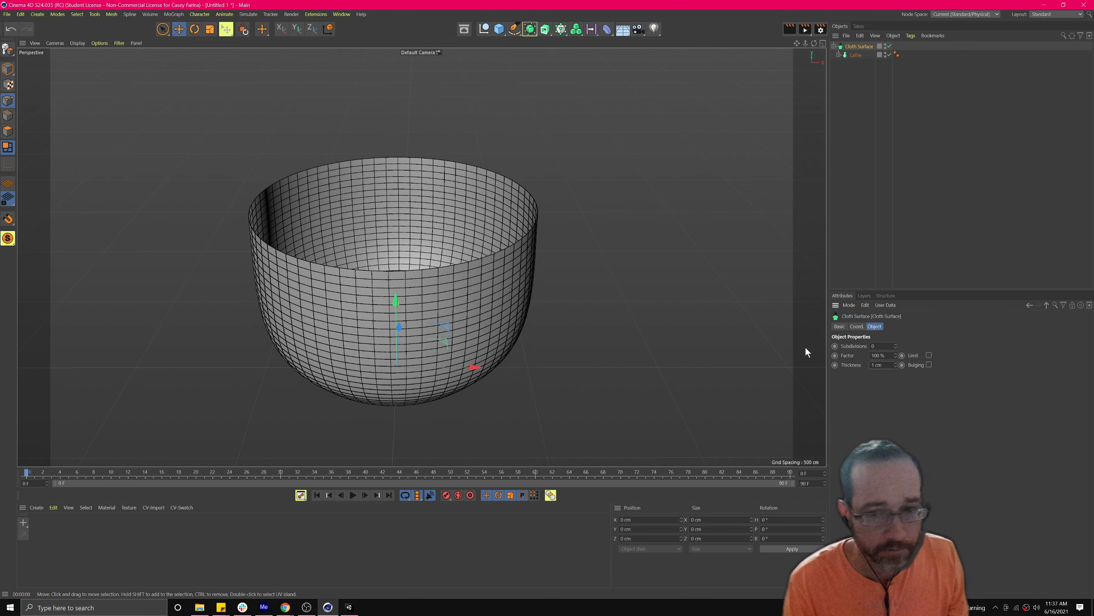
{"action": "left_click_drag", "start_coordinate": [881, 365], "coordinate": [785, 362]}
{"action": "type", "text": "2"}
{"action": "key", "text": "Return"}
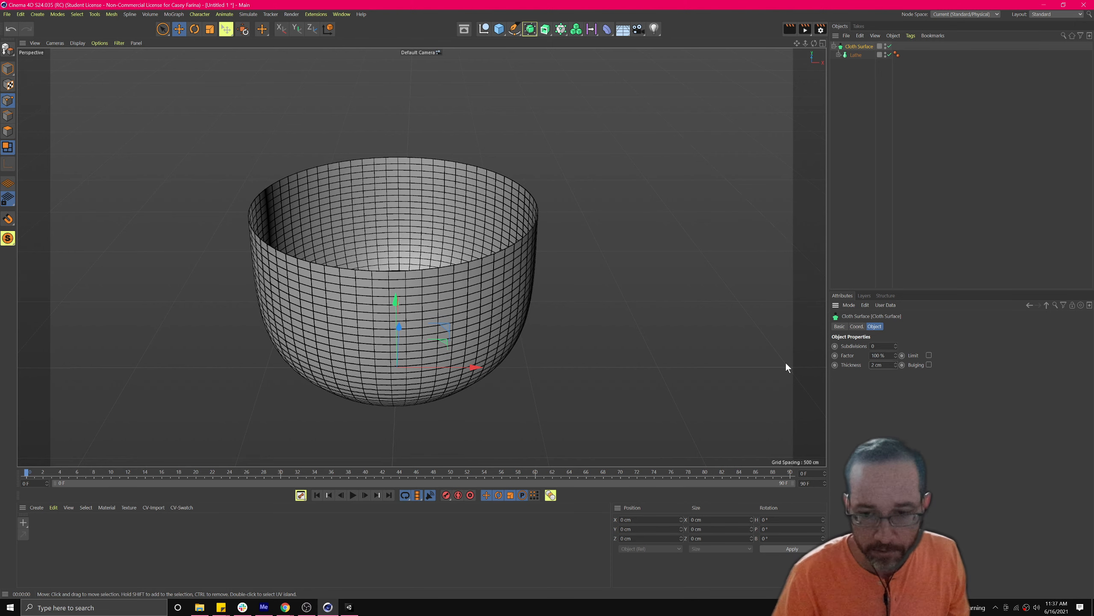
Step: Try a Cloth Surface thickness of 3 cm and inspect the bowl's rim and walls
{"action": "left_click_drag", "start_coordinate": [478, 249], "coordinate": [597, 293], "text": "alt"}
{"action": "scroll", "coordinate": [420, 297], "scroll_direction": "up", "scroll_amount": 5}
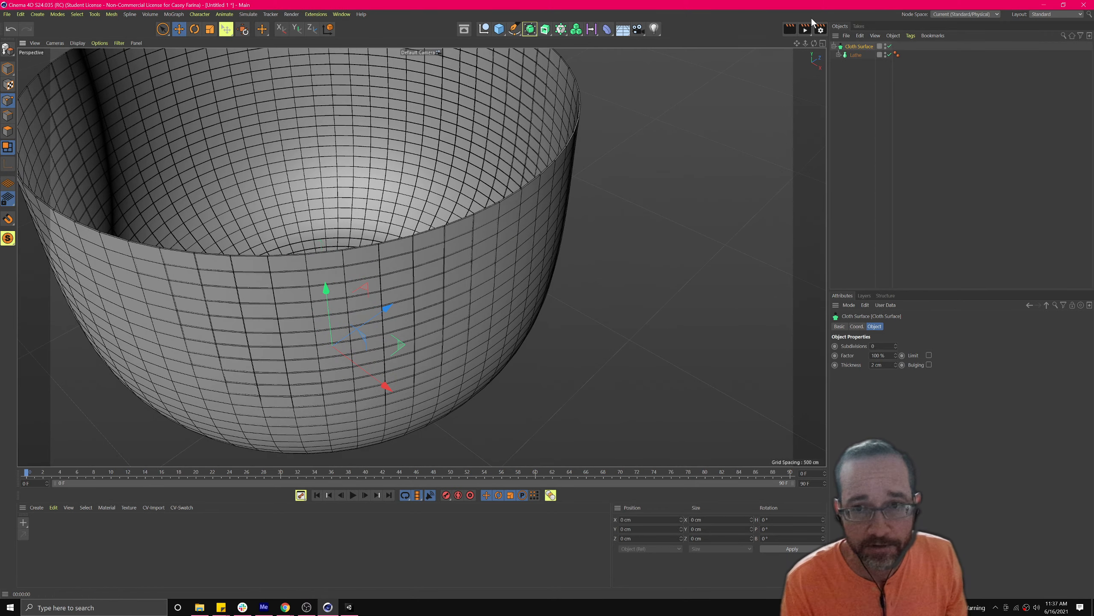
{"action": "middle_click_drag", "start_coordinate": [479, 276], "coordinate": [582, 307], "text": "alt"}
{"action": "left_click", "coordinate": [896, 363]}
{"action": "left_click_drag", "start_coordinate": [328, 265], "coordinate": [191, 212], "text": "alt"}
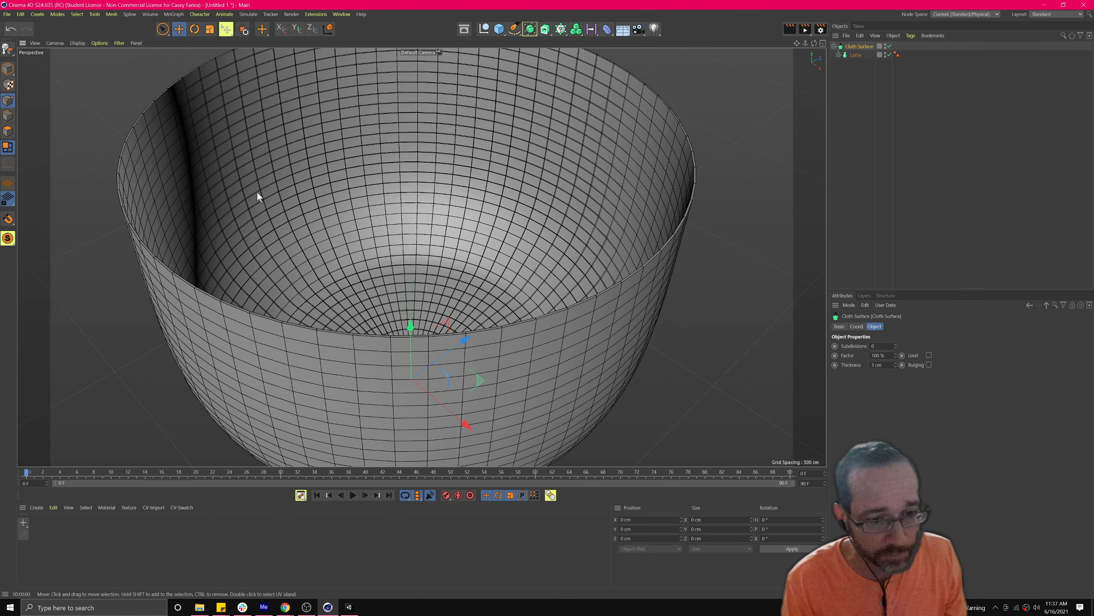
{"action": "left_click_drag", "start_coordinate": [318, 265], "coordinate": [278, 262], "text": "alt"}
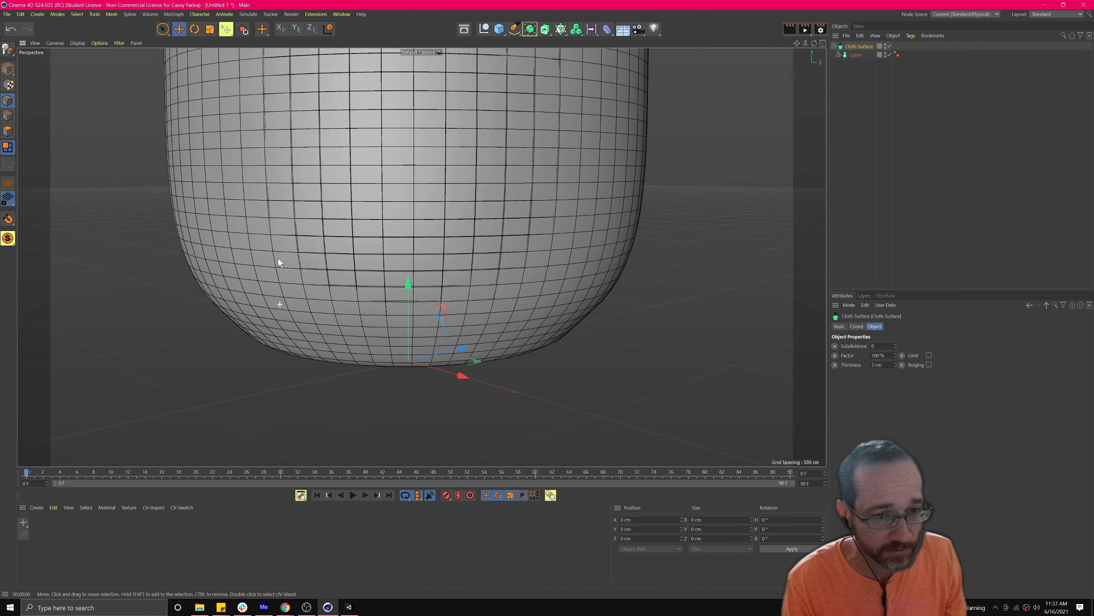
Step: Increase the Cloth Surface thickness to 5 cm and check the bowl from the side and above
{"action": "left_click", "coordinate": [895, 362]}
{"action": "left_click", "coordinate": [896, 363]}
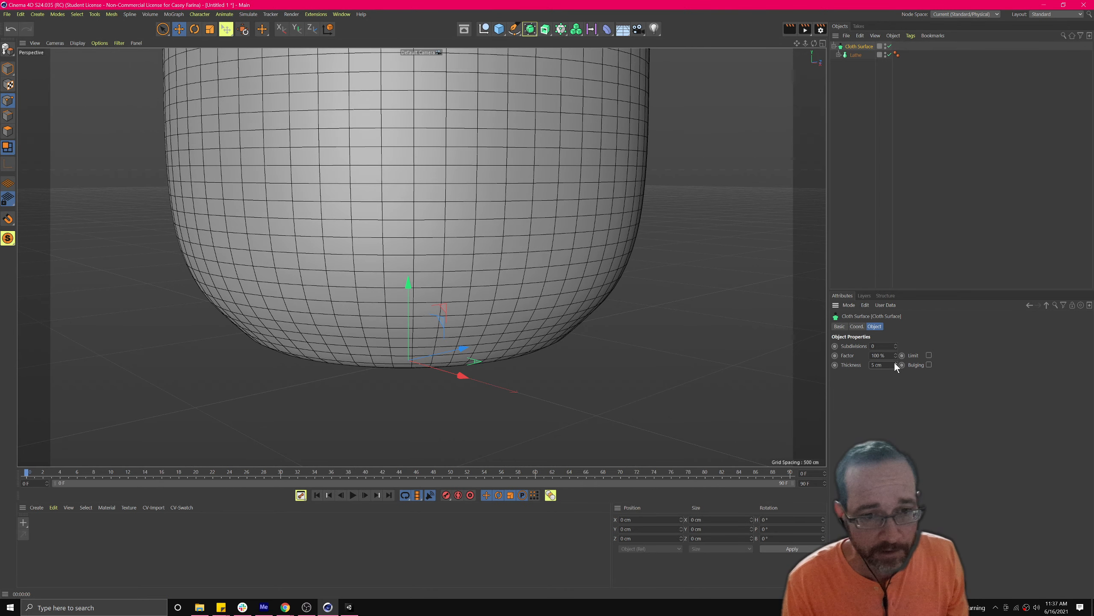
{"action": "left_click_drag", "start_coordinate": [328, 242], "coordinate": [351, 244], "text": "alt"}
{"action": "left_click_drag", "start_coordinate": [459, 171], "coordinate": [414, 328], "text": "alt"}
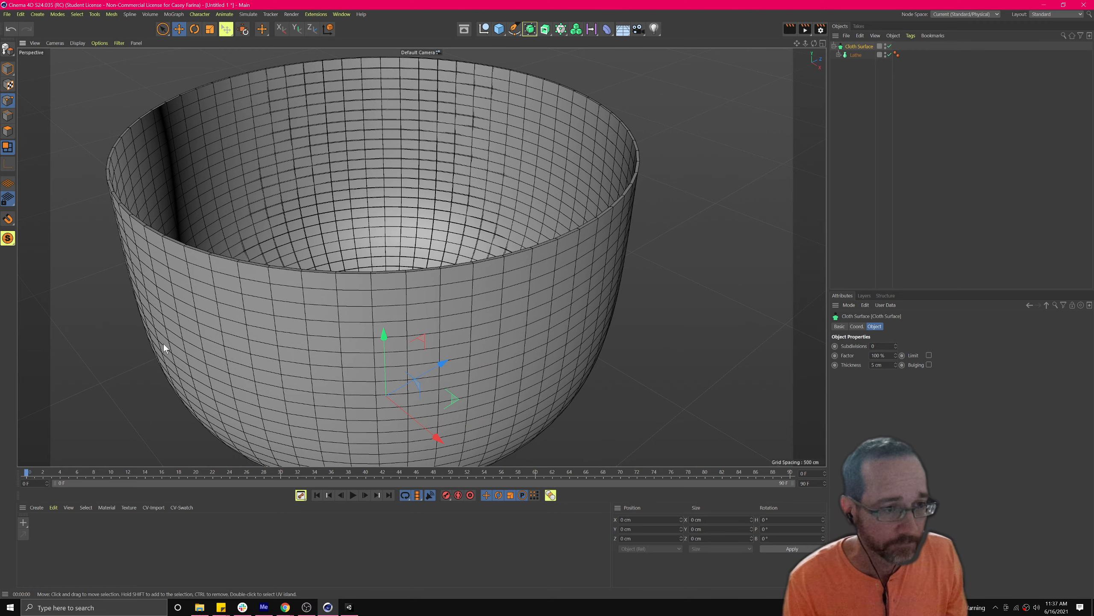
{"action": "mouse_move", "coordinate": [496, 295]}
{"action": "left_mouse_down", "text": "alt"}
{"action": "mouse_move", "coordinate": [440, 333]}
{"action": "mouse_move", "coordinate": [489, 295]}
{"action": "mouse_move", "coordinate": [478, 154]}
{"action": "mouse_move", "coordinate": [489, 289]}
{"action": "left_mouse_up", "text": "alt"}
{"action": "key", "text": "ctrl+1"}
{"action": "scroll", "coordinate": [917, 39], "scroll_direction": "up", "scroll_amount": 3}
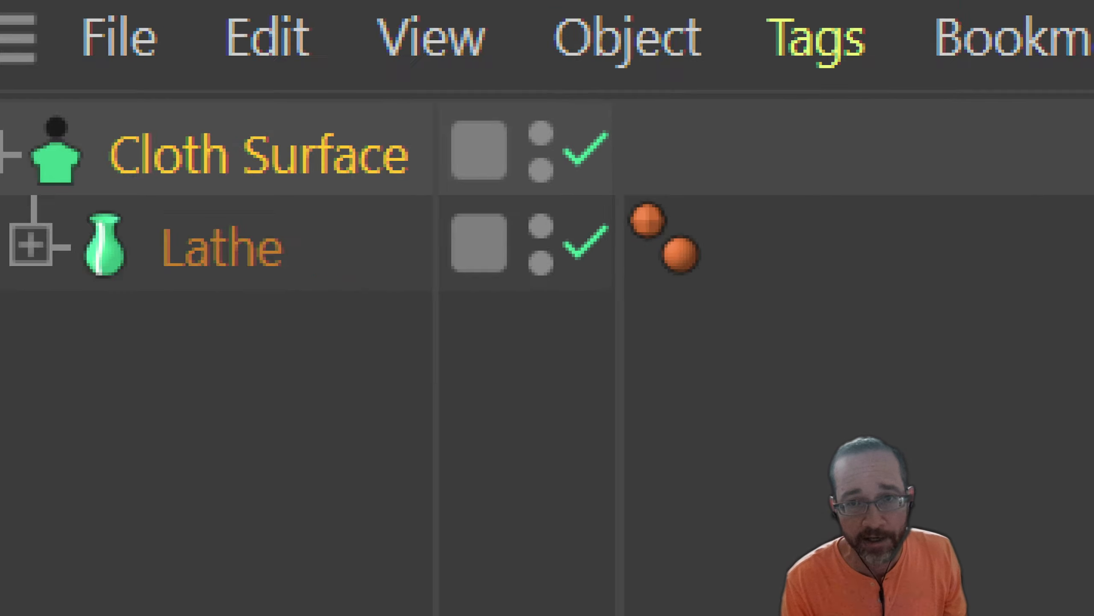
{"action": "left_click", "coordinate": [918, 74]}
{"action": "mouse_move", "coordinate": [918, 75]}
{"action": "left_mouse_down"}
{"action": "mouse_move", "coordinate": [510, 3]}
{"action": "mouse_move", "coordinate": [330, 4]}
{"action": "left_mouse_up"}
{"action": "left_click_drag", "start_coordinate": [1, 212], "coordinate": [423, 203]}
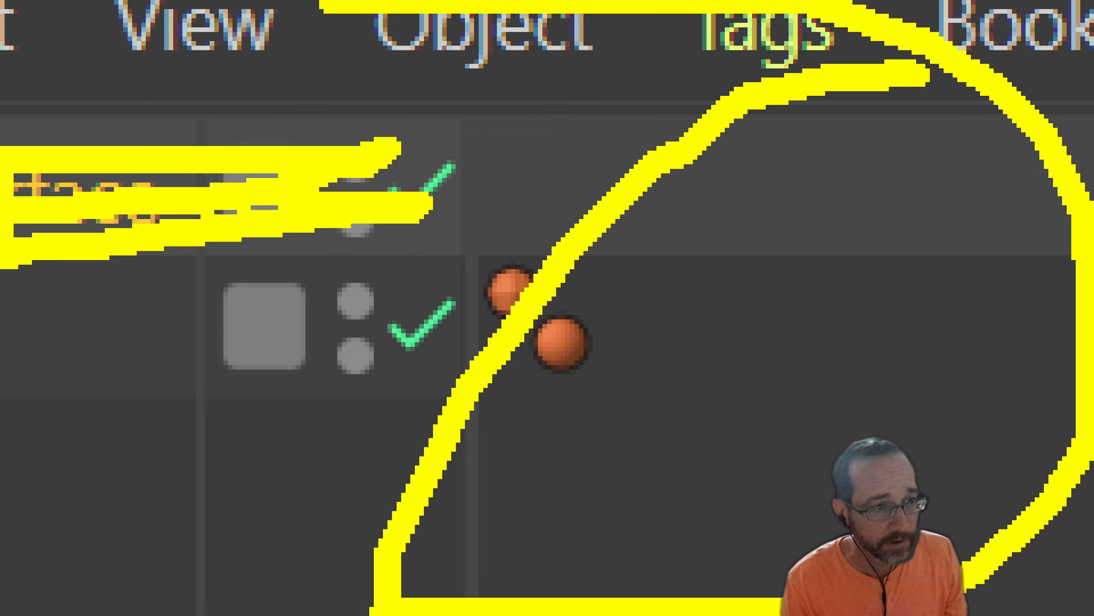
{"action": "key", "text": "Escape"}
{"action": "scroll", "coordinate": [630, 154], "scroll_direction": "up", "scroll_amount": 5}
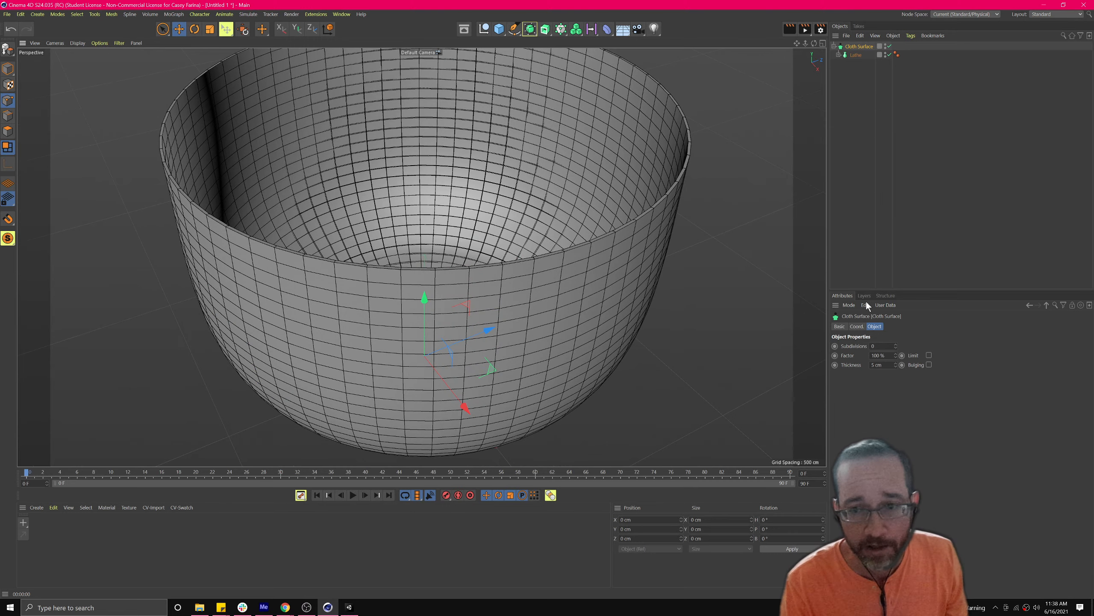
Step: Delete the Cloth Surface object while keeping the Lathe
{"action": "left_click", "coordinate": [854, 56]}
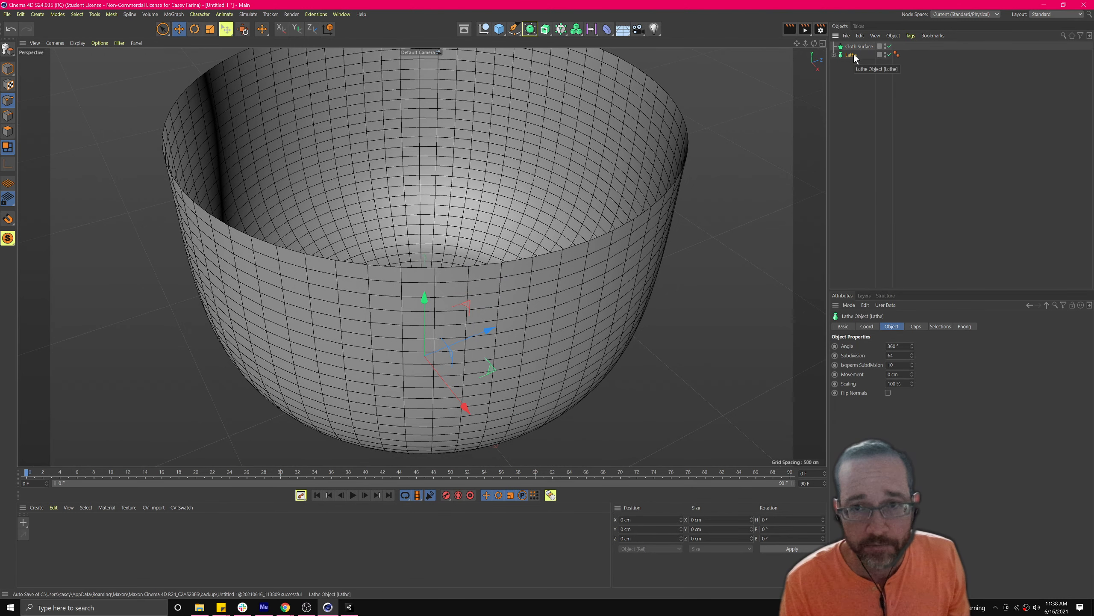
{"action": "left_click_drag", "start_coordinate": [370, 222], "coordinate": [709, 110], "text": "alt"}
{"action": "left_click_drag", "start_coordinate": [545, 195], "coordinate": [439, 294], "text": "alt"}
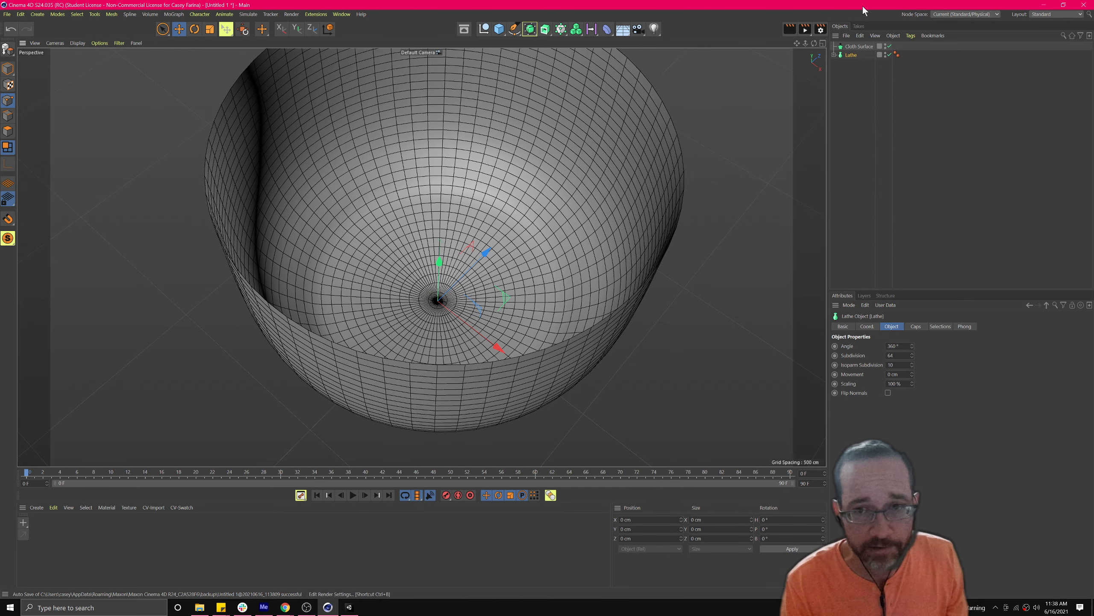
{"action": "left_click", "coordinate": [855, 47]}
{"action": "key", "text": "Delete"}
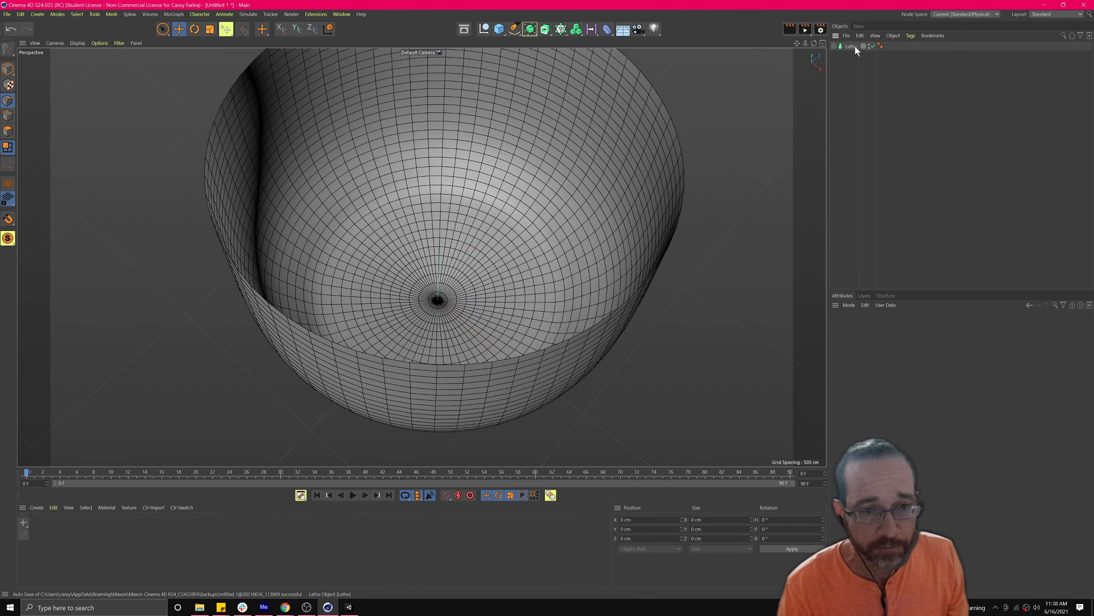
Step: Maximize the Front view and delete the bowl's profile spline from inside the Lathe
{"action": "left_click", "coordinate": [823, 44]}
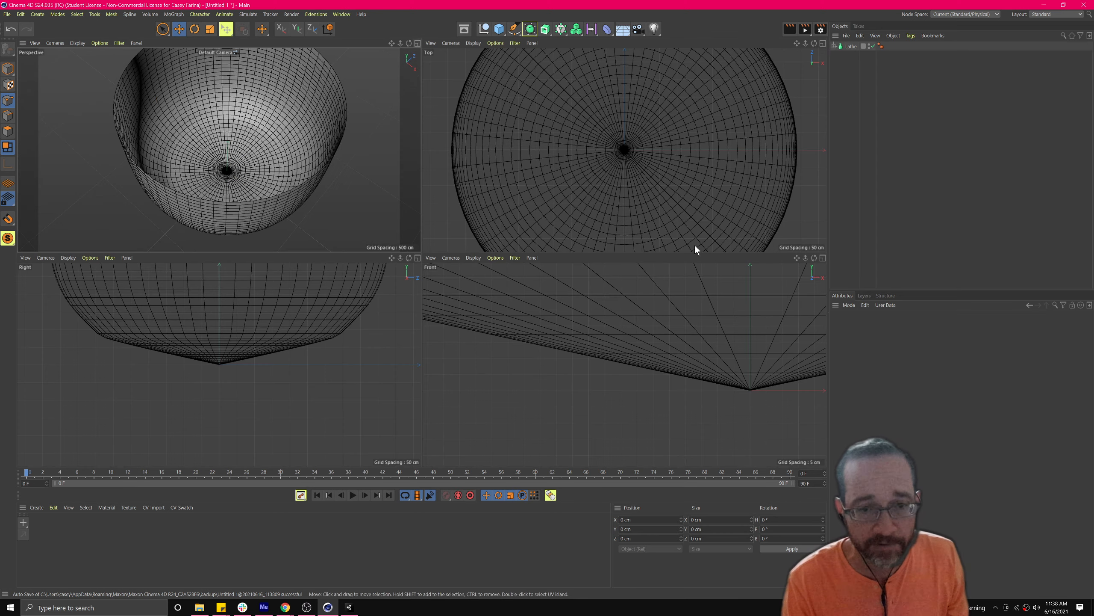
{"action": "left_click", "coordinate": [823, 258]}
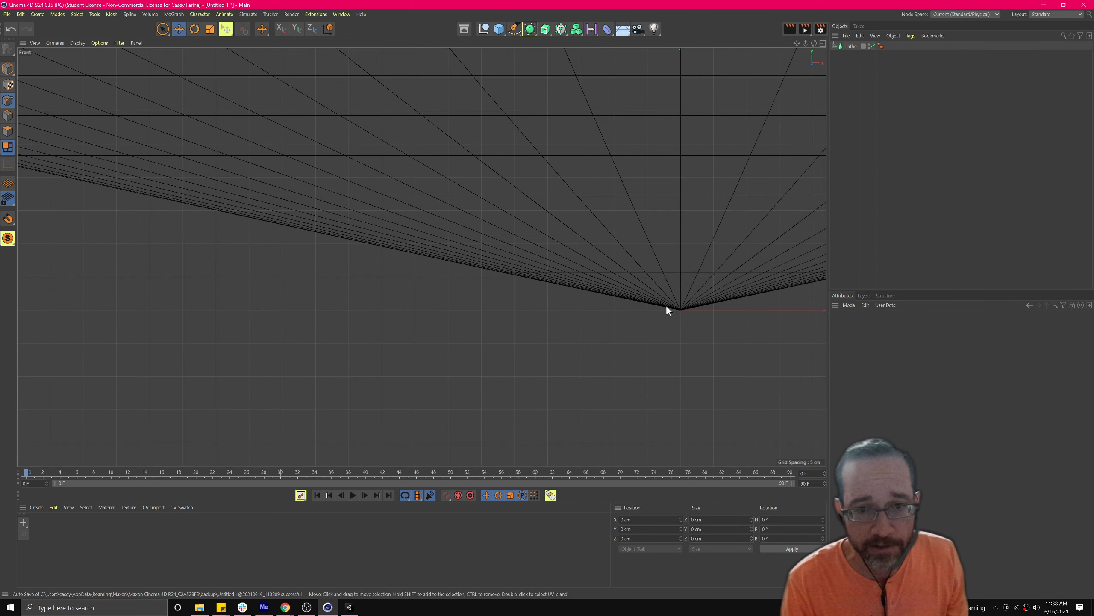
{"action": "scroll", "coordinate": [640, 257], "scroll_direction": "down", "scroll_amount": 8}
{"action": "scroll", "coordinate": [636, 253], "scroll_direction": "up", "scroll_amount": 4}
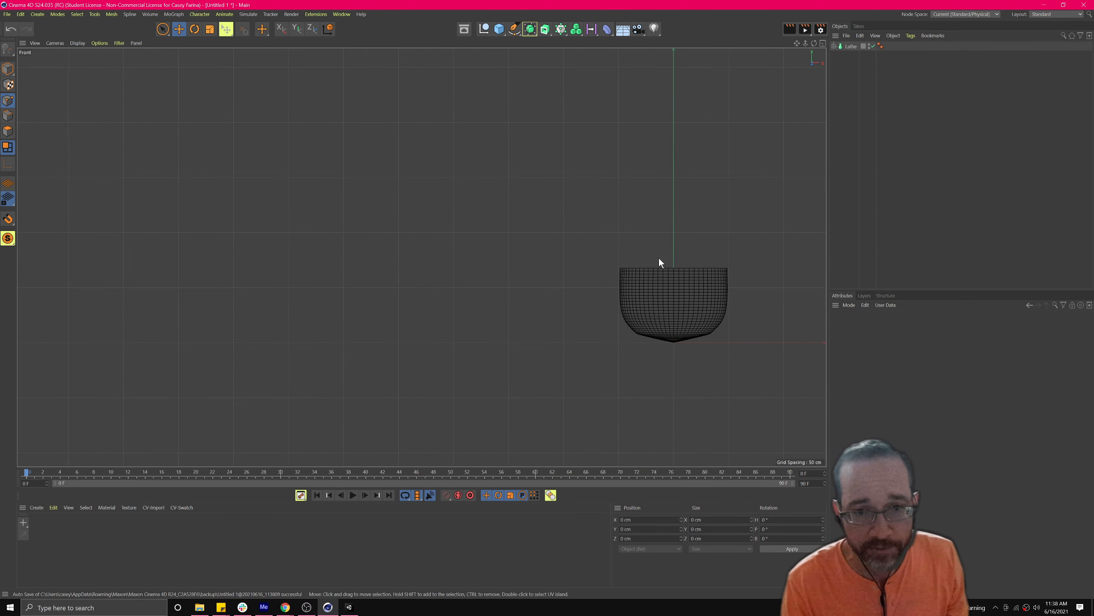
{"action": "middle_click_drag", "start_coordinate": [632, 273], "coordinate": [506, 274], "text": "alt"}
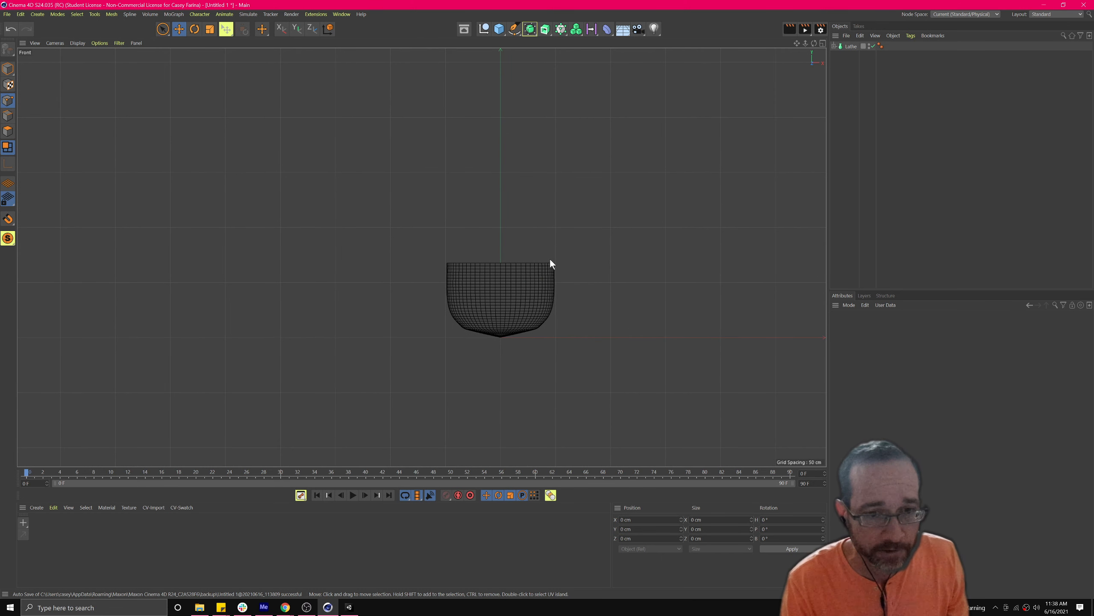
{"action": "left_click", "coordinate": [849, 46]}
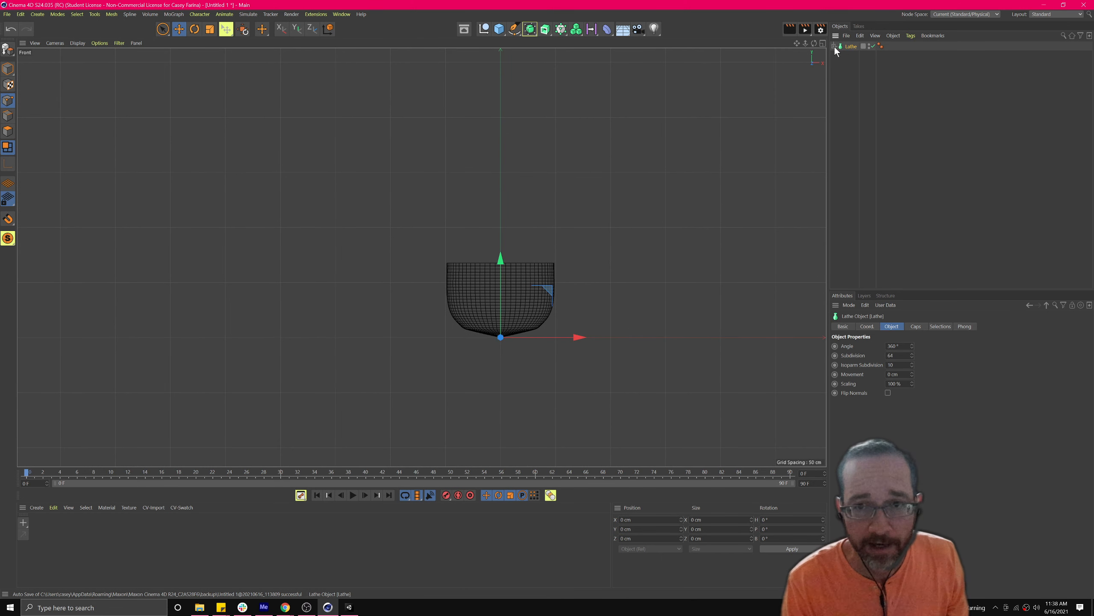
{"action": "left_click", "coordinate": [835, 46]}
{"action": "left_click", "coordinate": [851, 54]}
{"action": "key", "text": "Delete"}
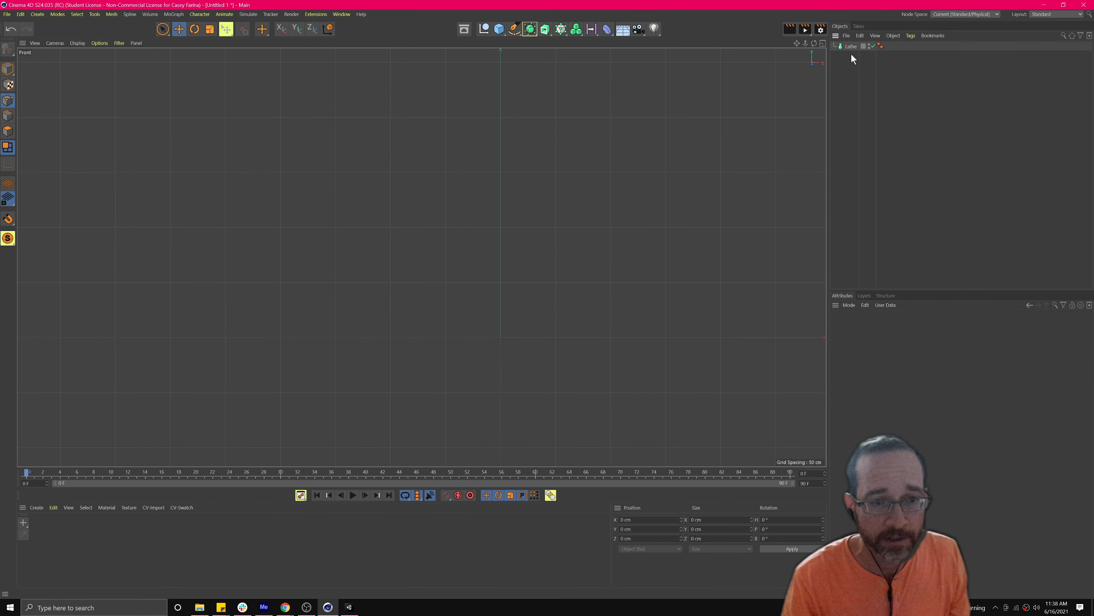
Step: Draw a Bezier spline with the Spline Pen from the origin, forming a goblet's base about 818 cm in radius and a stem about 2237 cm high
{"action": "left_click", "coordinate": [513, 30]}
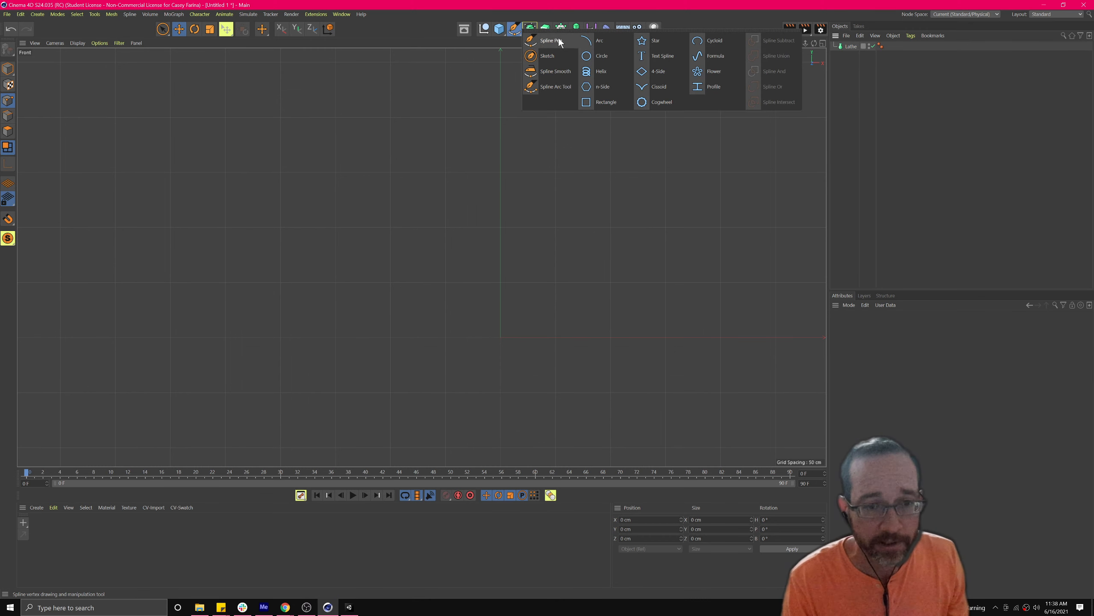
{"action": "left_click", "coordinate": [553, 40]}
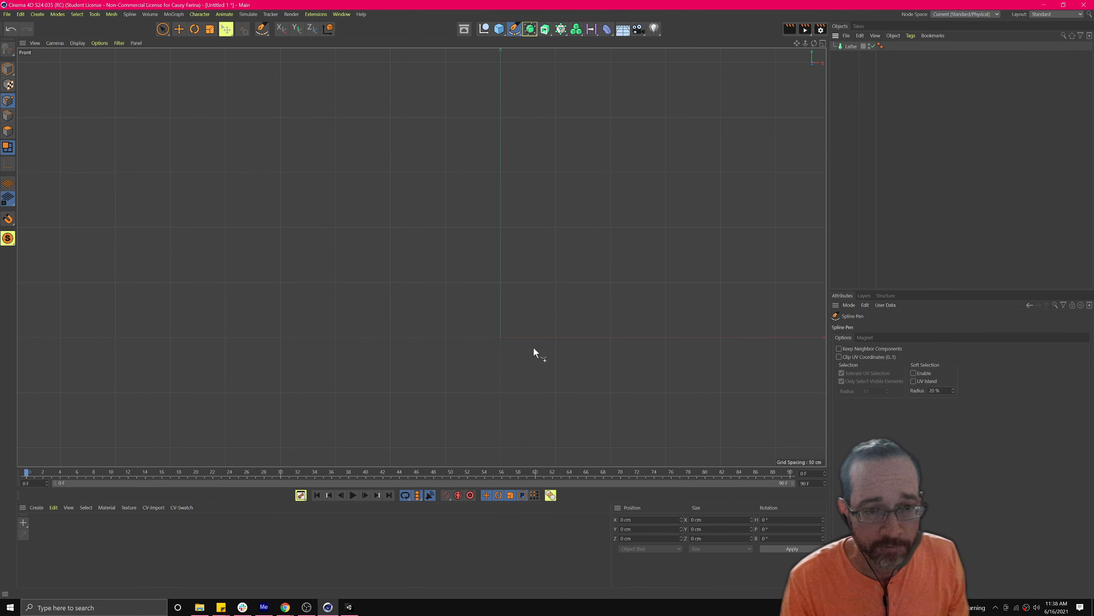
{"action": "left_click", "coordinate": [501, 337]}
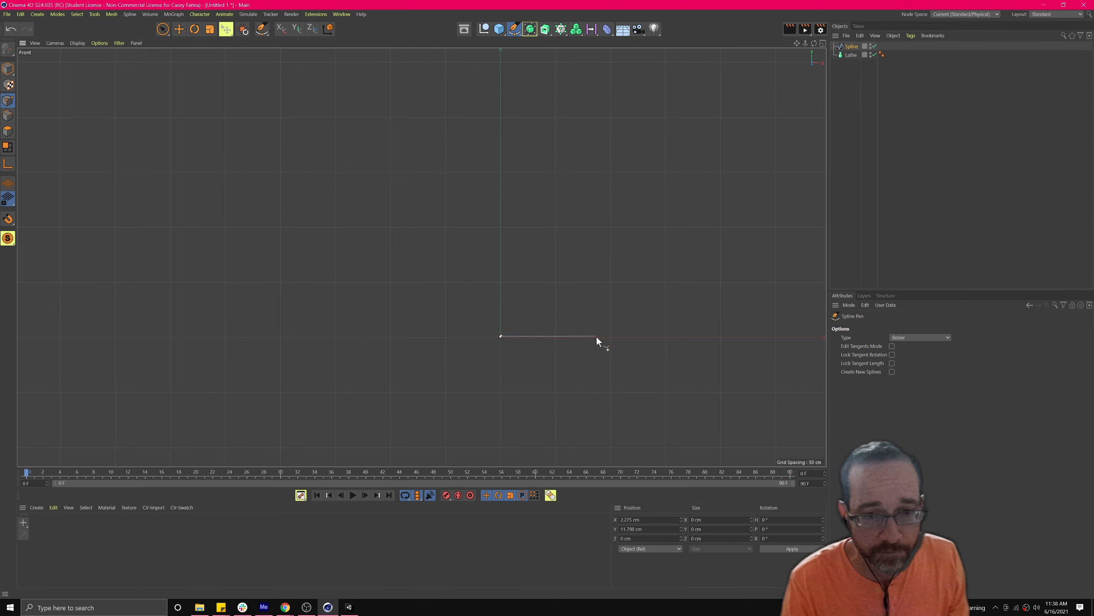
{"action": "left_click", "coordinate": [591, 337]}
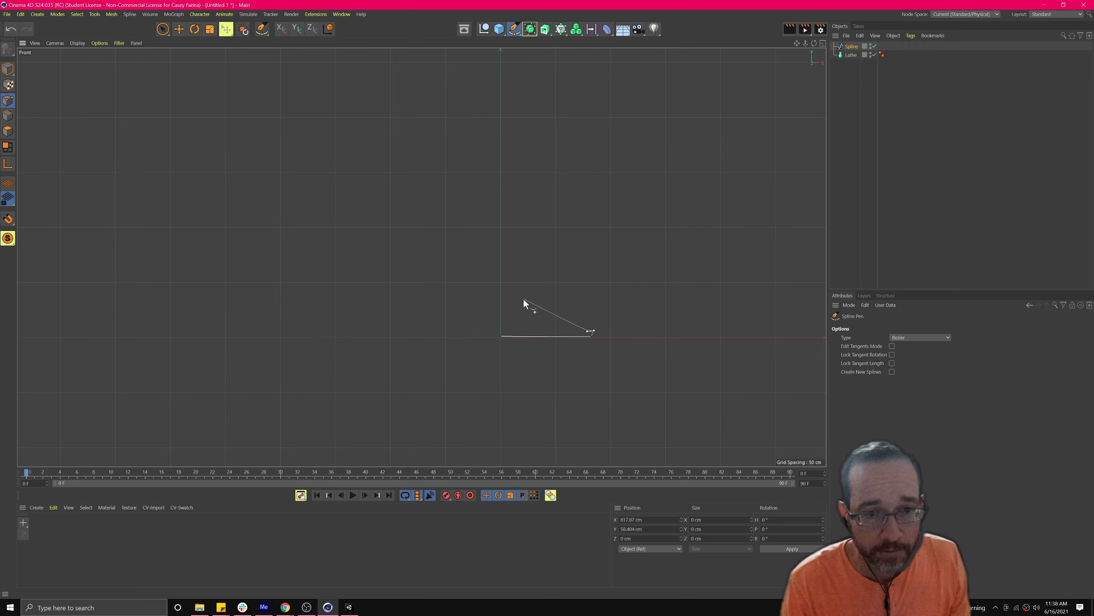
{"action": "left_click_drag", "start_coordinate": [522, 310], "coordinate": [519, 301]}
{"action": "scroll", "coordinate": [513, 124], "scroll_direction": "down", "scroll_amount": 2}
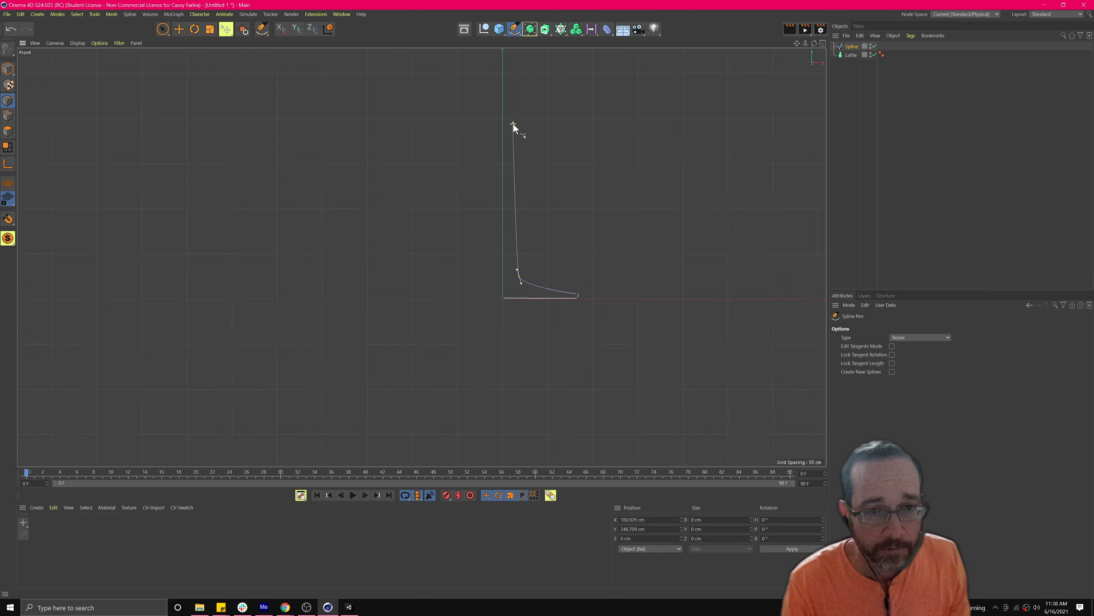
{"action": "middle_click_drag", "start_coordinate": [513, 122], "coordinate": [484, 251], "text": "alt"}
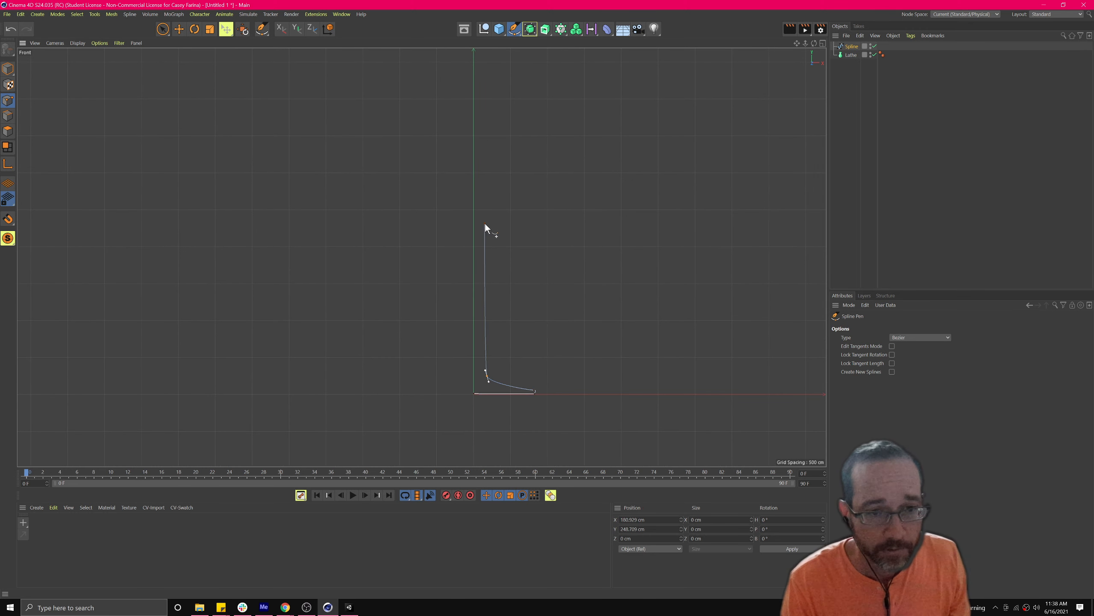
{"action": "left_click_drag", "start_coordinate": [480, 229], "coordinate": [480, 224]}
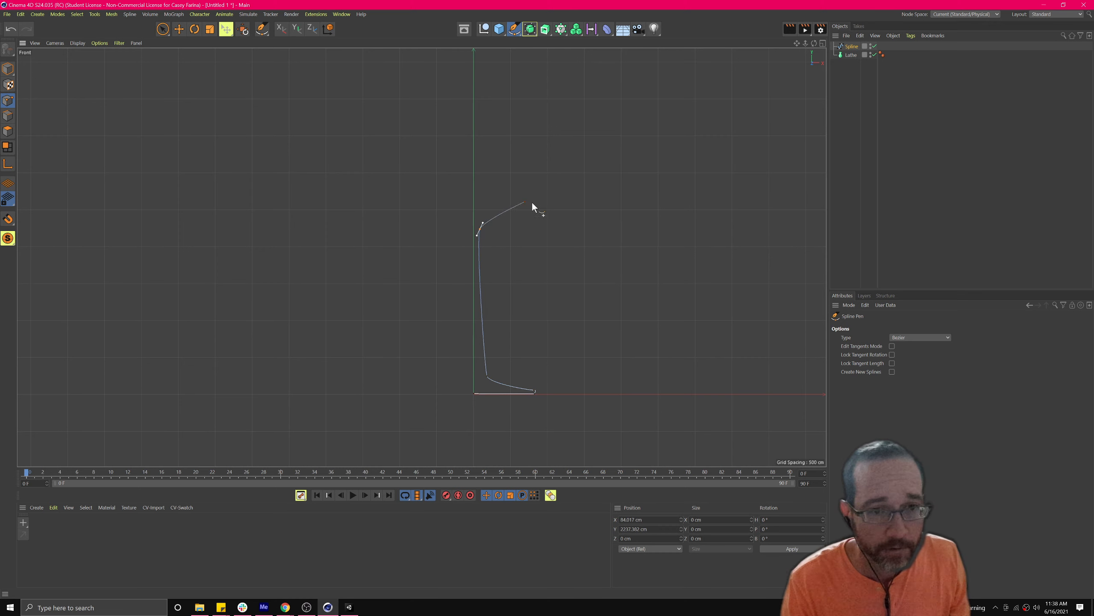
Step: Continue the spline up the cup's outer wall, around a rim about 3622 cm high, and down the inner wall to the central axis
{"action": "left_click_drag", "start_coordinate": [541, 190], "coordinate": [544, 184]}
{"action": "left_click", "coordinate": [547, 123]}
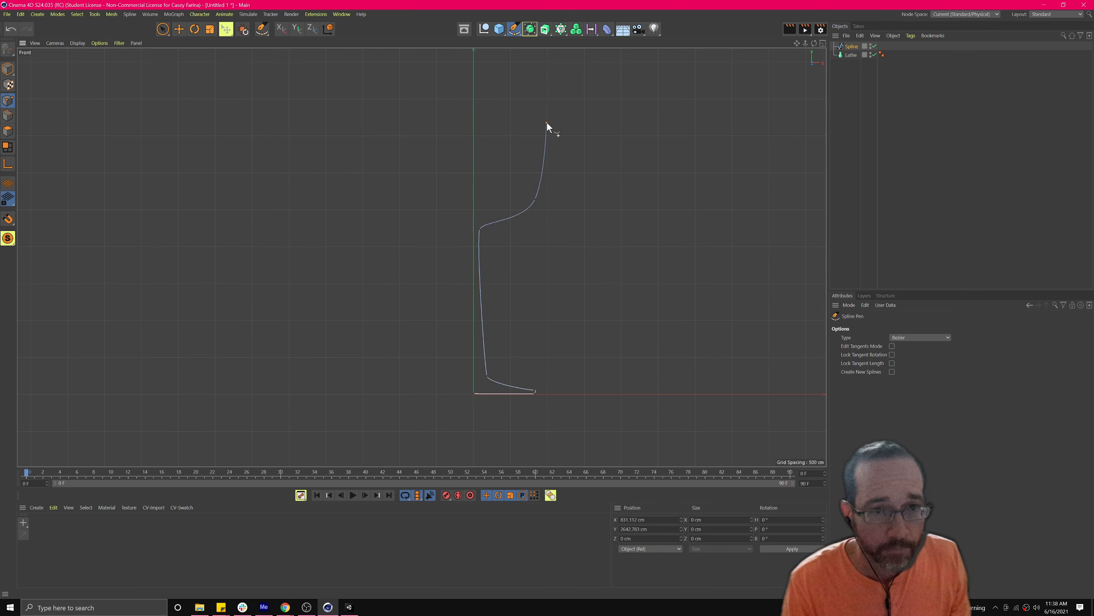
{"action": "left_click_drag", "start_coordinate": [543, 124], "coordinate": [542, 126]}
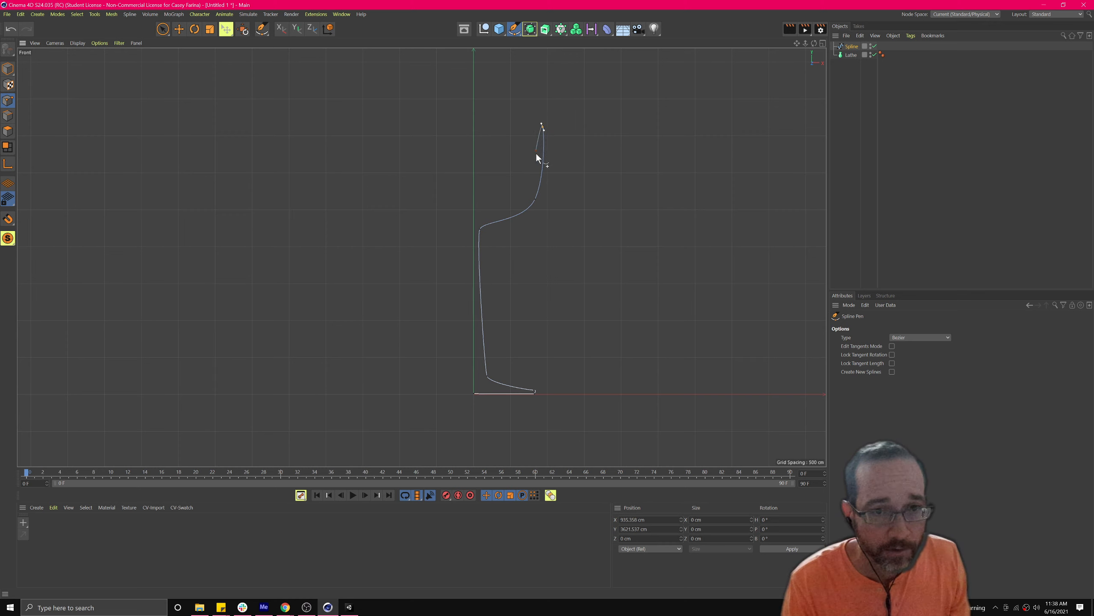
{"action": "left_click_drag", "start_coordinate": [530, 195], "coordinate": [524, 201]}
{"action": "left_click", "coordinate": [488, 221]}
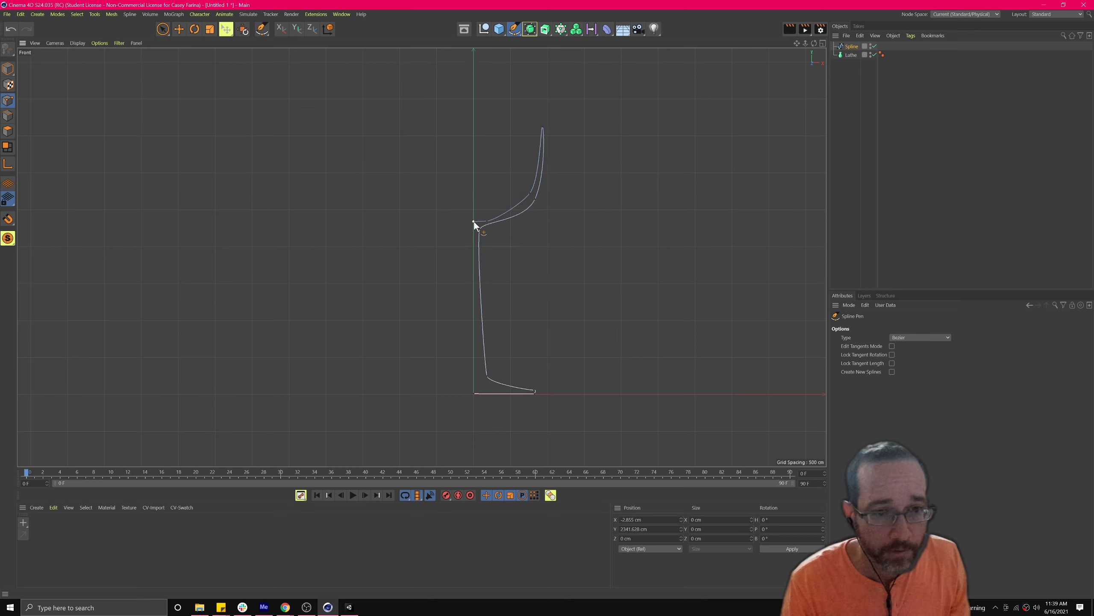
{"action": "left_click", "coordinate": [474, 222]}
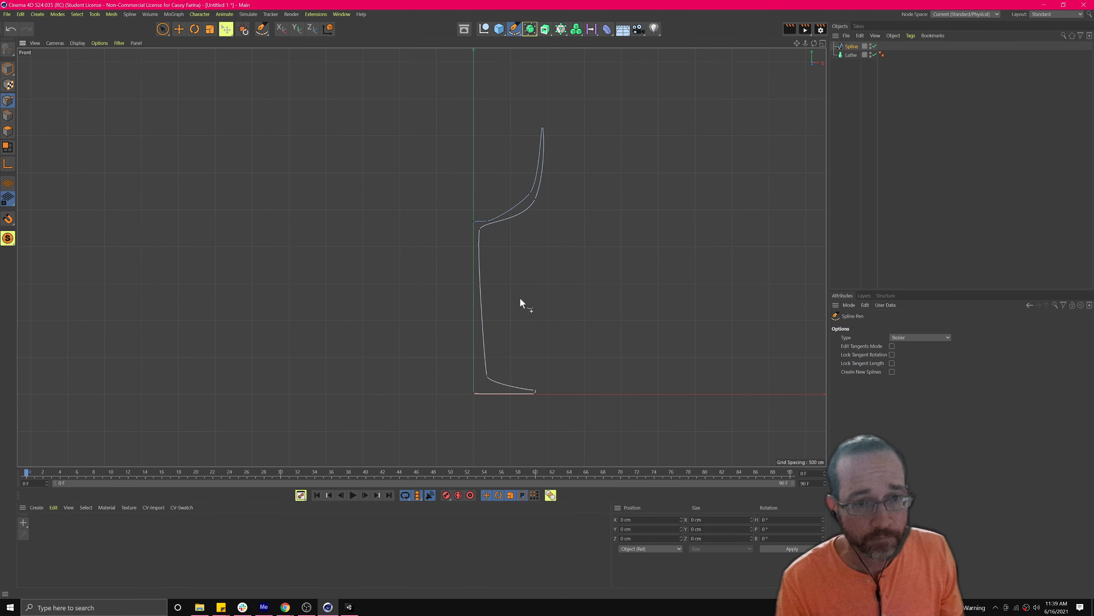
Step: Using Rectangle Selection, move the spline point joining stem and base to about X 157 cm, Y 200 cm
{"action": "scroll", "coordinate": [546, 268], "scroll_direction": "up", "scroll_amount": 2}
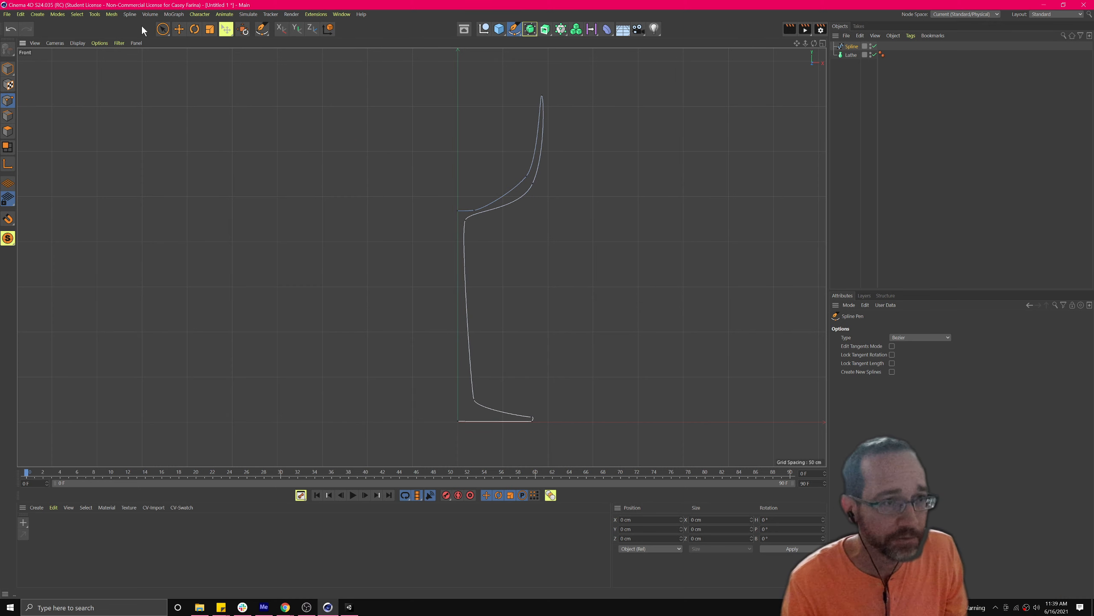
{"action": "left_click_drag", "start_coordinate": [165, 29], "coordinate": [183, 60]}
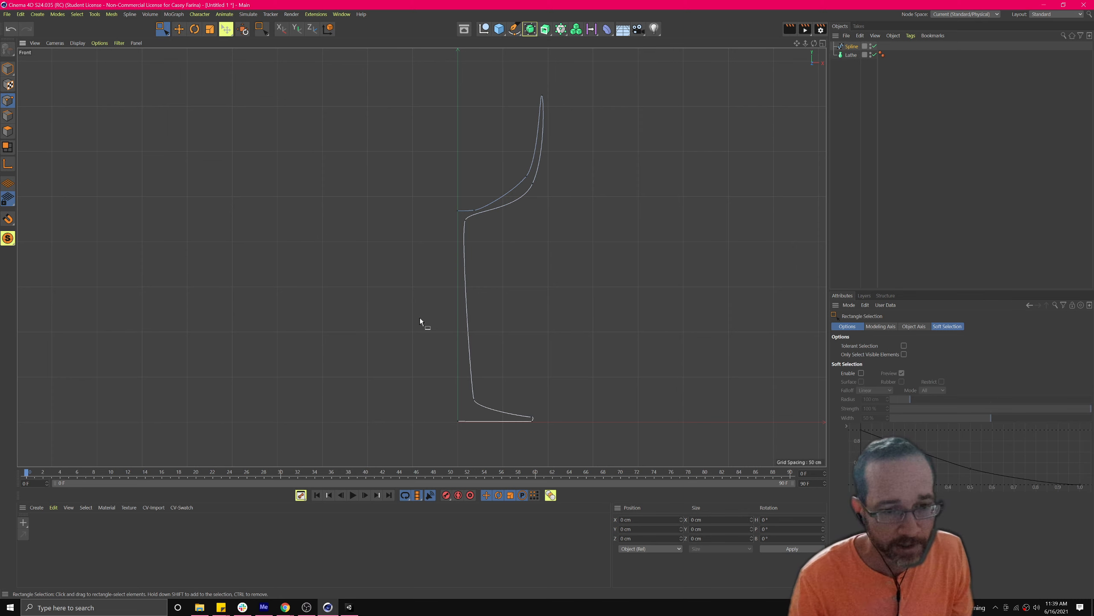
{"action": "left_click_drag", "start_coordinate": [451, 381], "coordinate": [487, 412]}
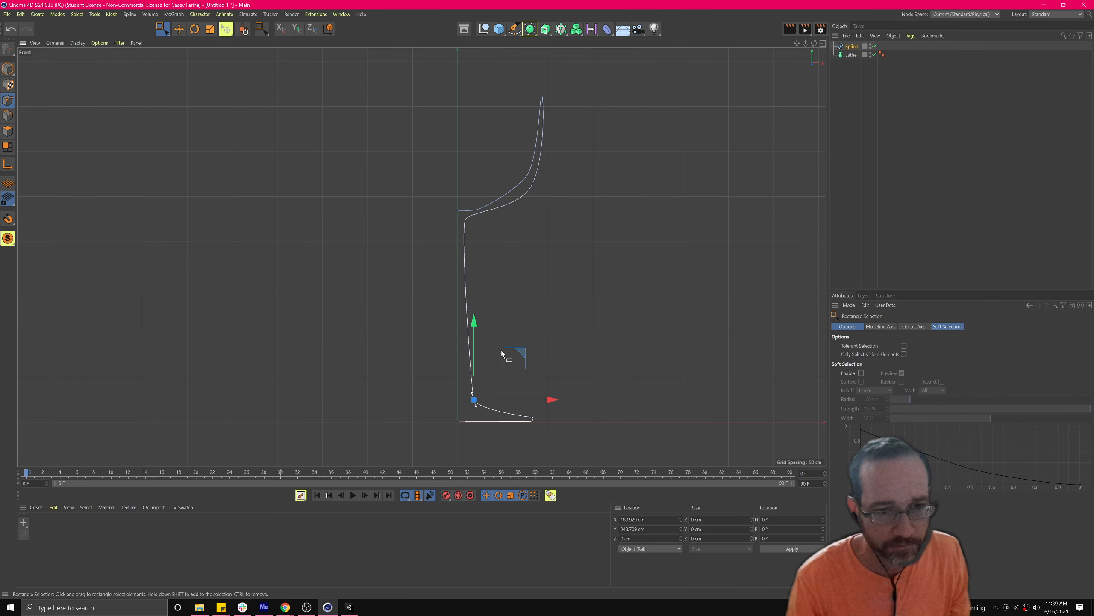
{"action": "left_click_drag", "start_coordinate": [519, 350], "coordinate": [517, 353]}
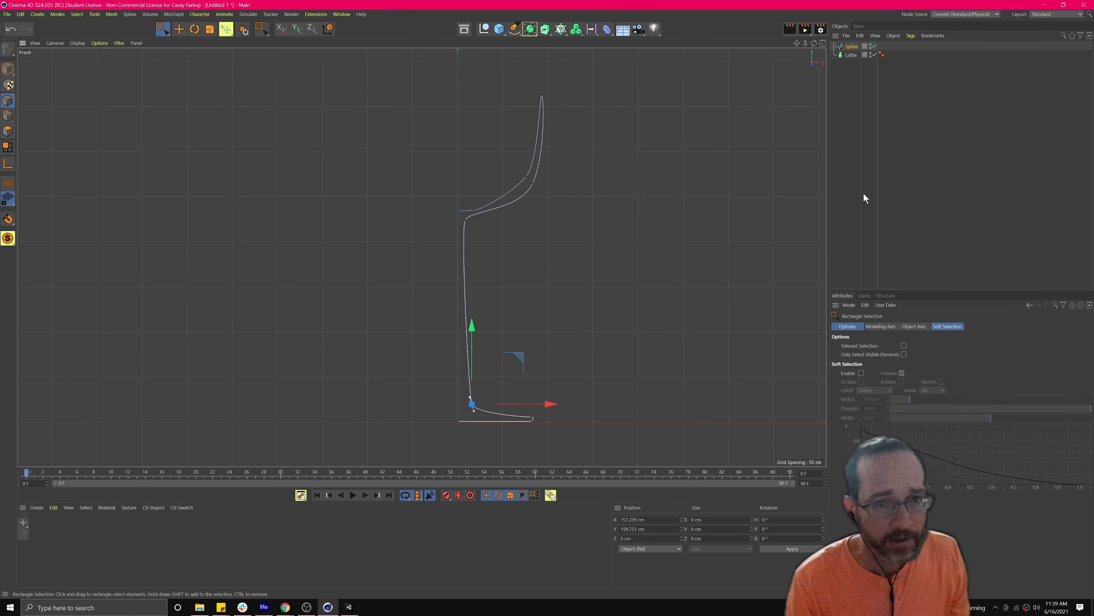
{"action": "scroll", "coordinate": [539, 160], "scroll_direction": "up", "scroll_amount": 5}
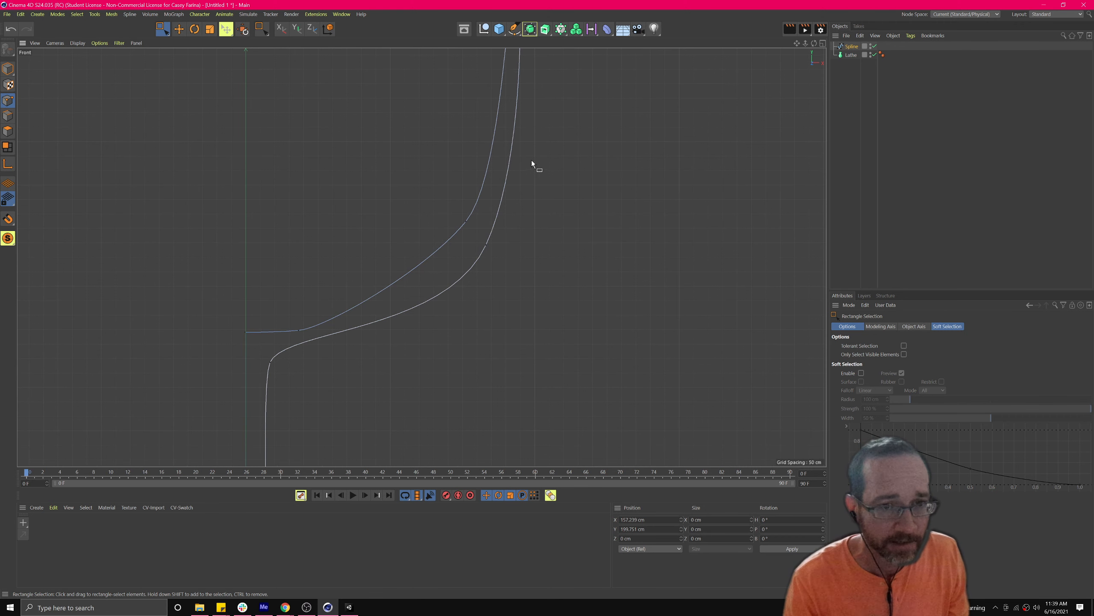
{"action": "scroll", "coordinate": [485, 180], "scroll_direction": "down", "scroll_amount": 6}
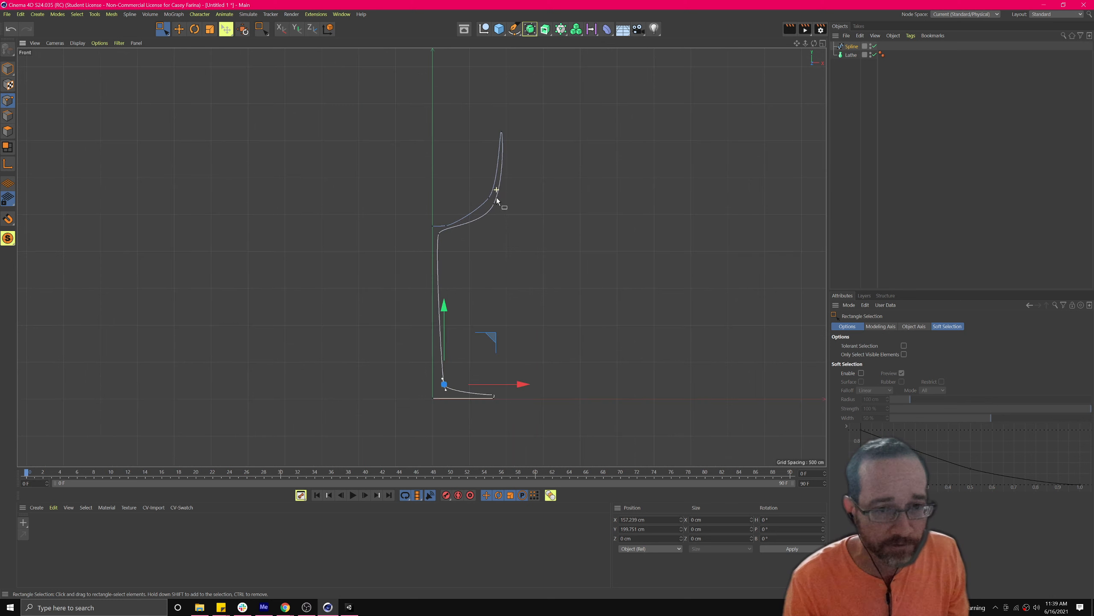
{"action": "scroll", "coordinate": [440, 195], "scroll_direction": "up", "scroll_amount": 5}
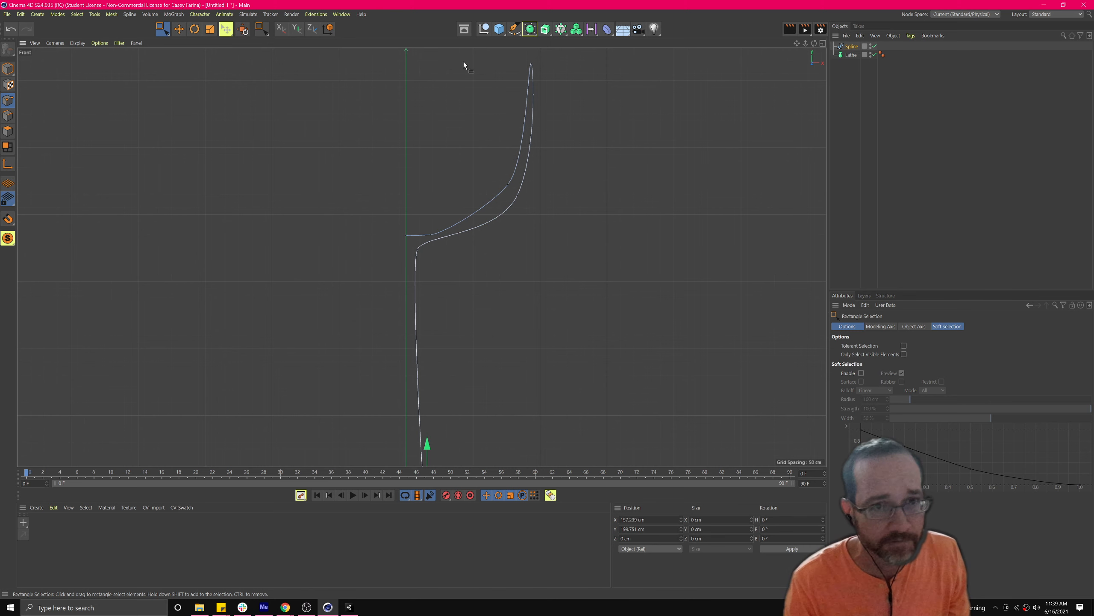
Step: Select the profile spline's first point at the base centre and set its position to X 0, Y 0
{"action": "left_click", "coordinate": [162, 29]}
{"action": "left_click", "coordinate": [413, 243]}
{"action": "scroll", "coordinate": [409, 363], "scroll_direction": "down", "scroll_amount": 7}
{"action": "scroll", "coordinate": [423, 411], "scroll_direction": "up", "scroll_amount": 4}
{"action": "scroll", "coordinate": [409, 401], "scroll_direction": "up", "scroll_amount": 5}
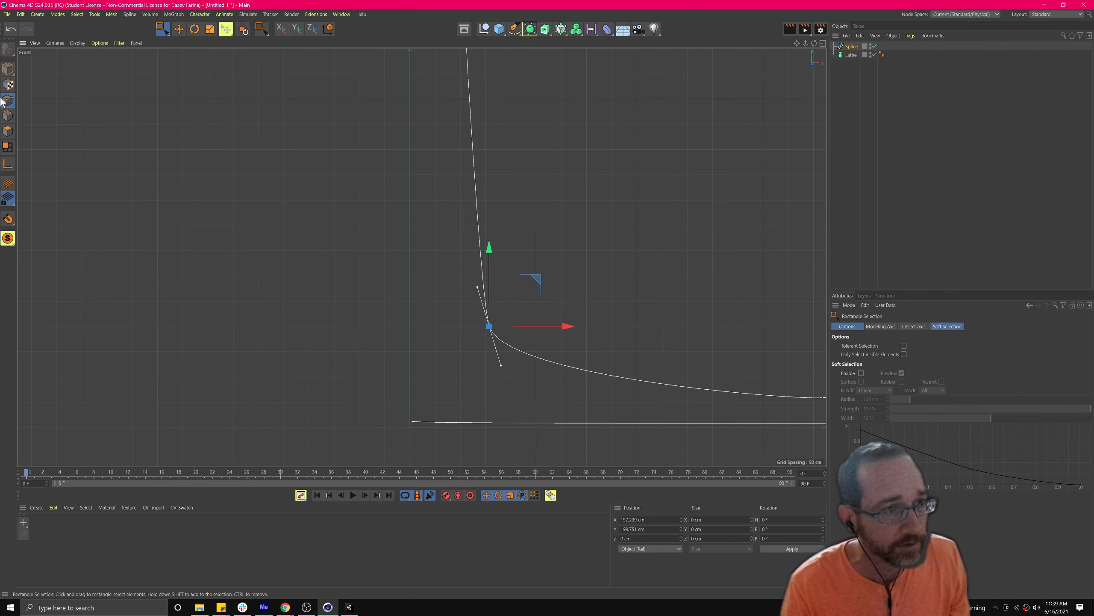
{"action": "left_click_drag", "start_coordinate": [407, 404], "coordinate": [446, 446]}
{"action": "left_click", "coordinate": [630, 519]}
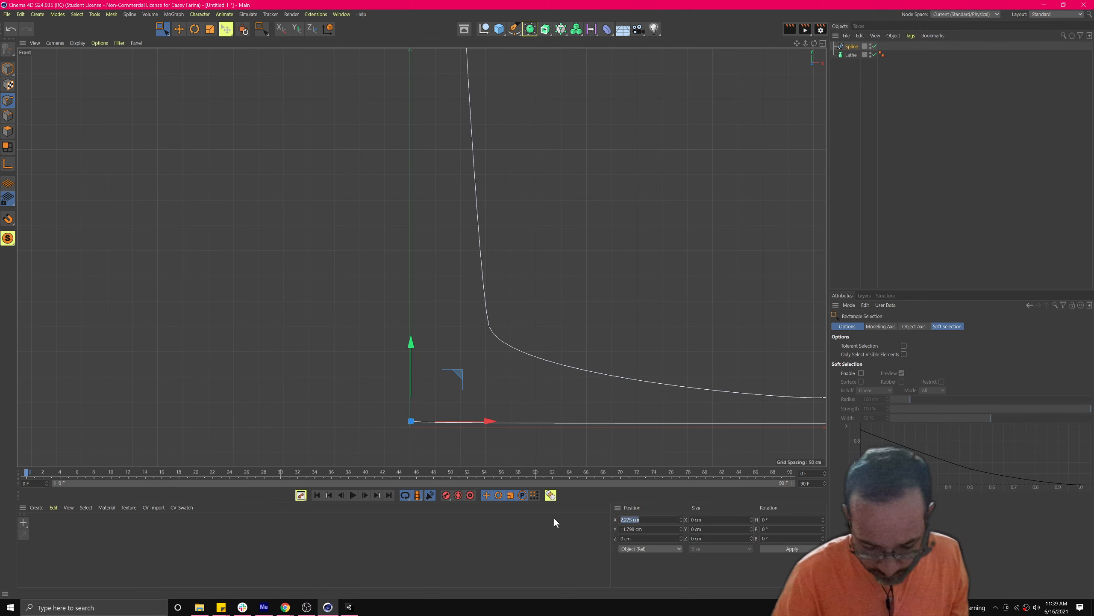
{"action": "type", "text": "0"}
{"action": "key", "text": "Tab"}
{"action": "type", "text": "0"}
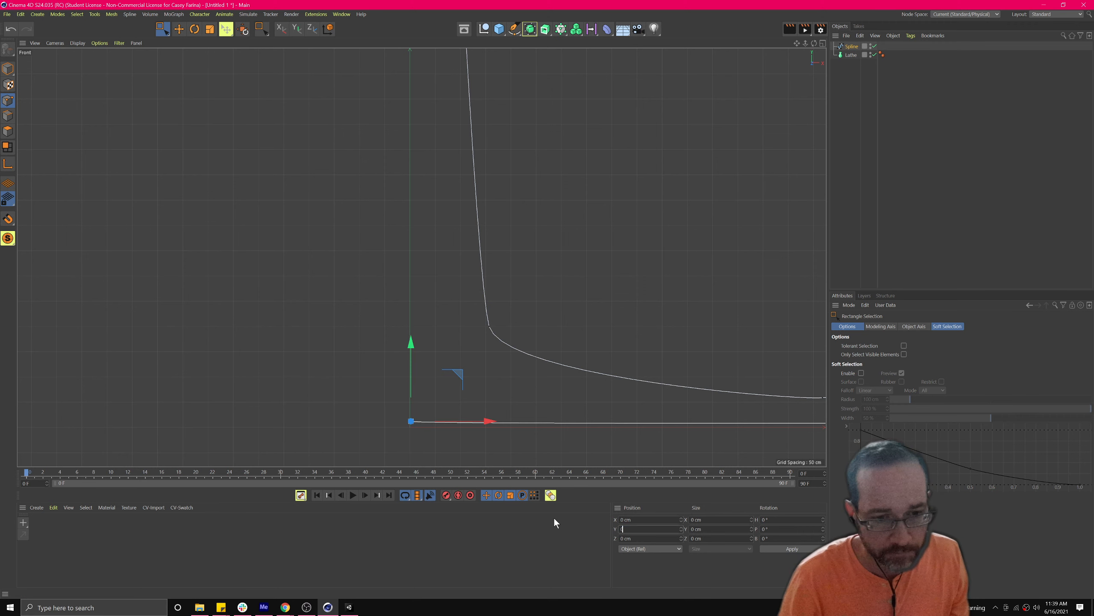
{"action": "key", "text": "Return"}
Step: Select the lower outer corner point of the goblet's base and set its Y position to 0
{"action": "scroll", "coordinate": [542, 393], "scroll_direction": "down", "scroll_amount": 2}
{"action": "scroll", "coordinate": [599, 352], "scroll_direction": "up", "scroll_amount": 5}
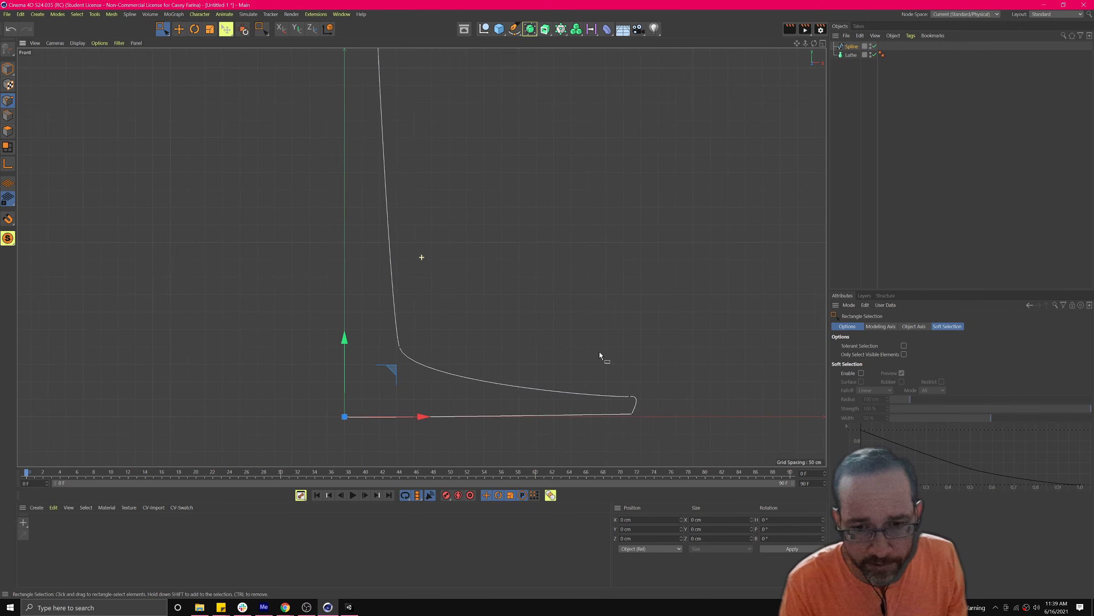
{"action": "left_click_drag", "start_coordinate": [606, 374], "coordinate": [531, 340]}
{"action": "double_click", "coordinate": [630, 528]}
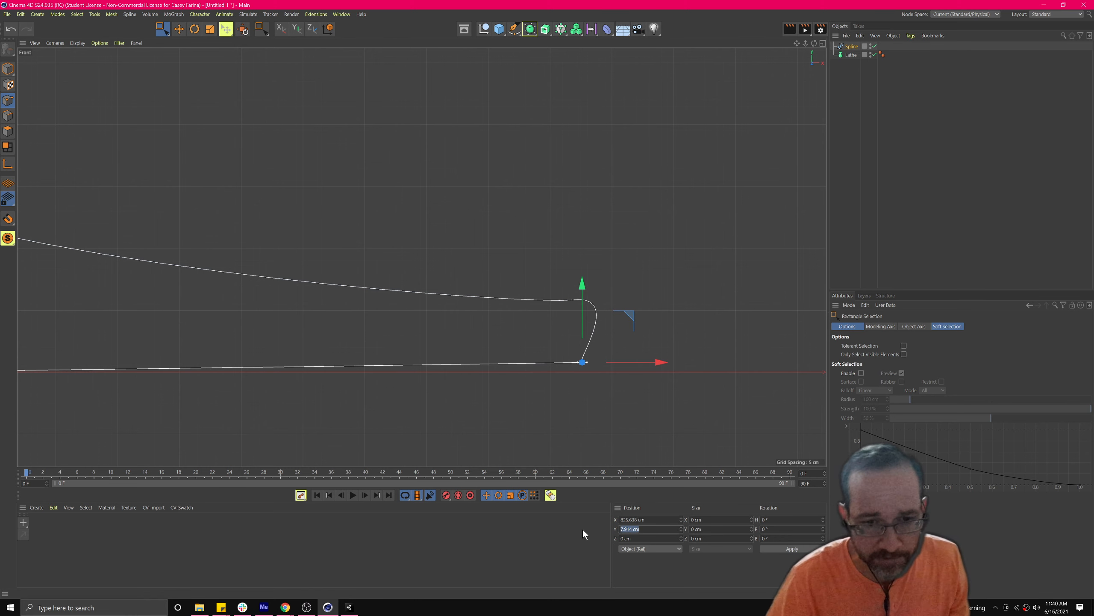
{"action": "type", "text": "0"}
{"action": "key", "text": "Return"}
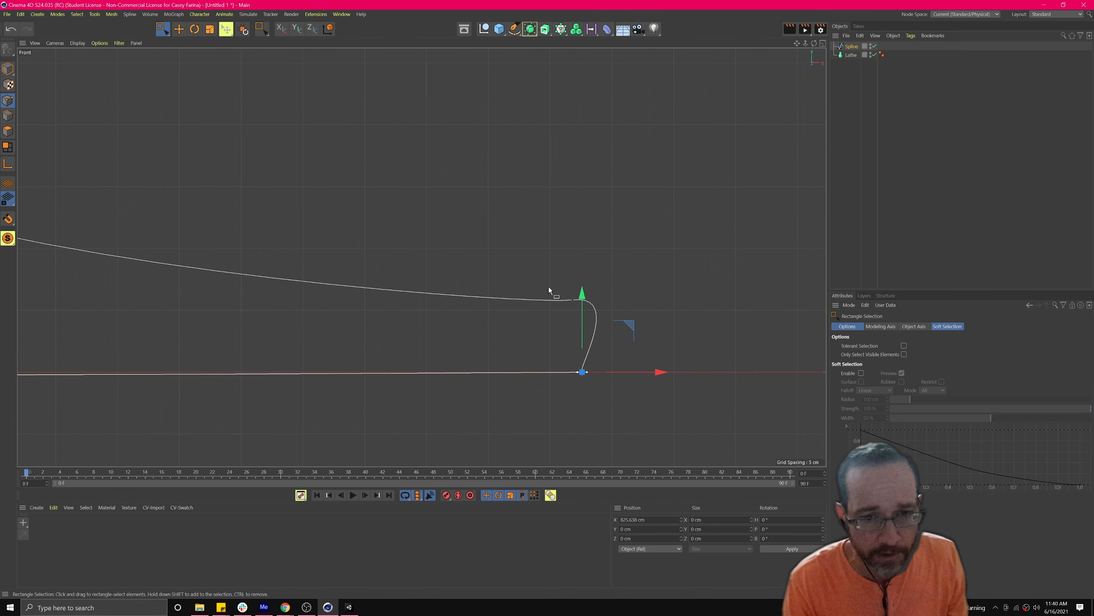
Step: Select the end point of the cup's inner floor and set its X position to 0 so it lies on the axis
{"action": "scroll", "coordinate": [539, 280], "scroll_direction": "down", "scroll_amount": 5}
{"action": "middle_click_drag", "start_coordinate": [512, 210], "coordinate": [481, 468], "text": "alt"}
{"action": "scroll", "coordinate": [409, 293], "scroll_direction": "up", "scroll_amount": 5}
{"action": "scroll", "coordinate": [440, 419], "scroll_direction": "up", "scroll_amount": 6}
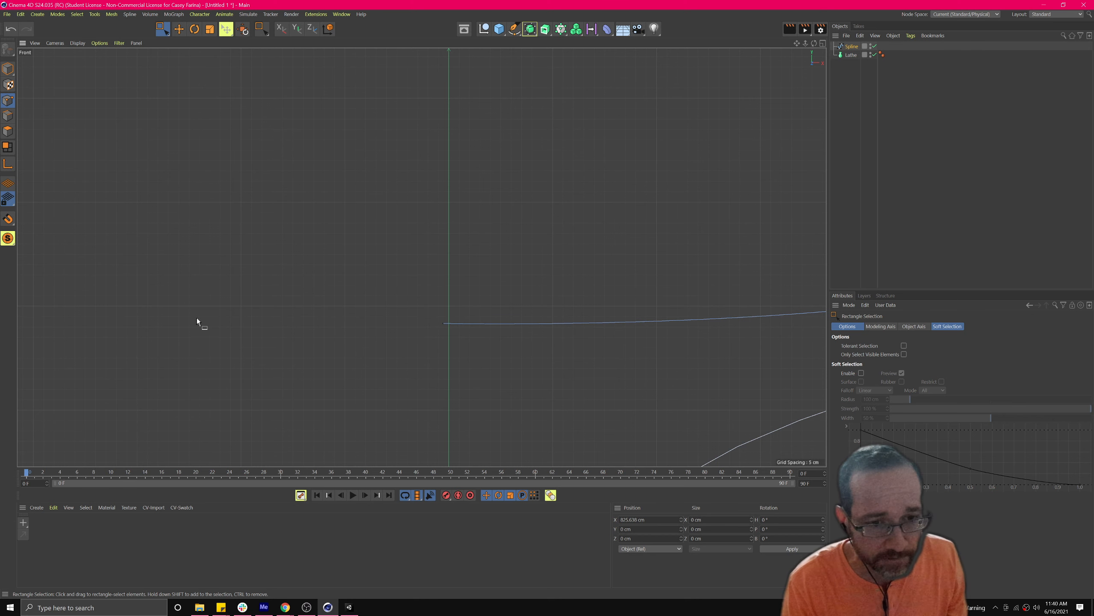
{"action": "left_click_drag", "start_coordinate": [408, 297], "coordinate": [468, 349]}
{"action": "double_click", "coordinate": [640, 519]}
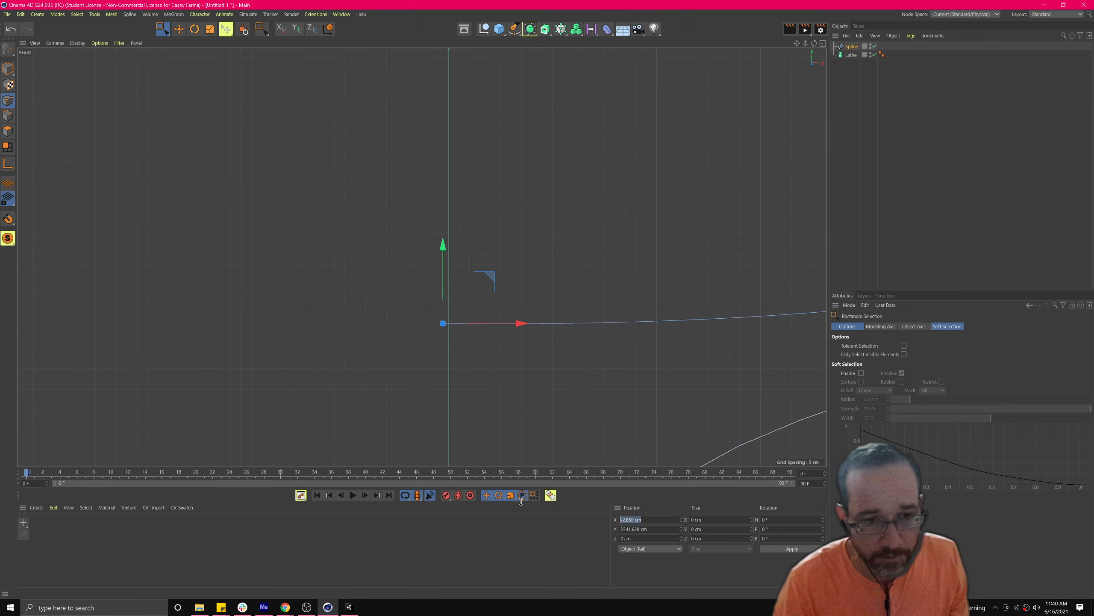
{"action": "type", "text": "0"}
{"action": "key", "text": "Return"}
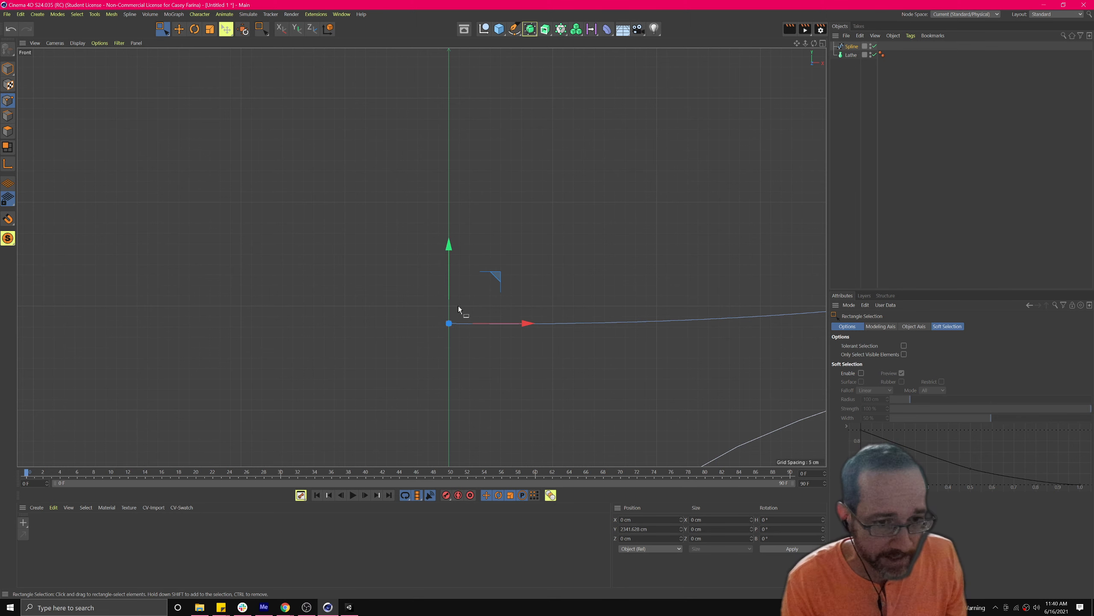
Step: Maximize the Perspective view and nest the profile spline inside the Lathe to generate the goblet
{"action": "scroll", "coordinate": [456, 275], "scroll_direction": "down", "scroll_amount": 6}
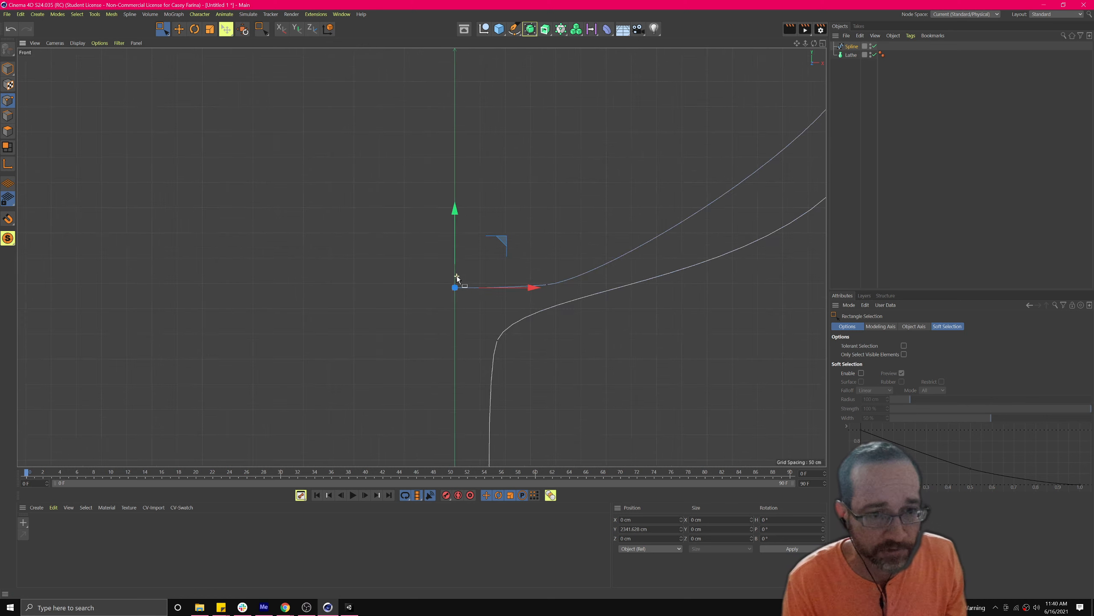
{"action": "left_click", "coordinate": [822, 43]}
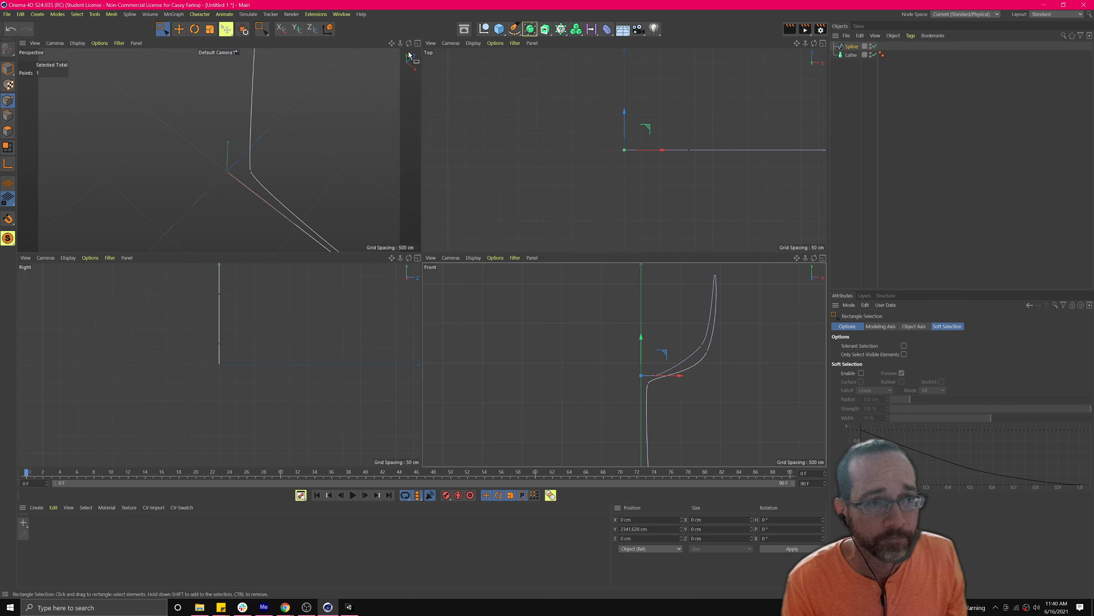
{"action": "left_click", "coordinate": [416, 42]}
{"action": "scroll", "coordinate": [666, 250], "scroll_direction": "down", "scroll_amount": 4}
{"action": "middle_click_drag", "start_coordinate": [671, 117], "coordinate": [482, 397], "text": "alt"}
{"action": "scroll", "coordinate": [519, 306], "scroll_direction": "down", "scroll_amount": 4}
{"action": "scroll", "coordinate": [519, 307], "scroll_direction": "down", "scroll_amount": 3}
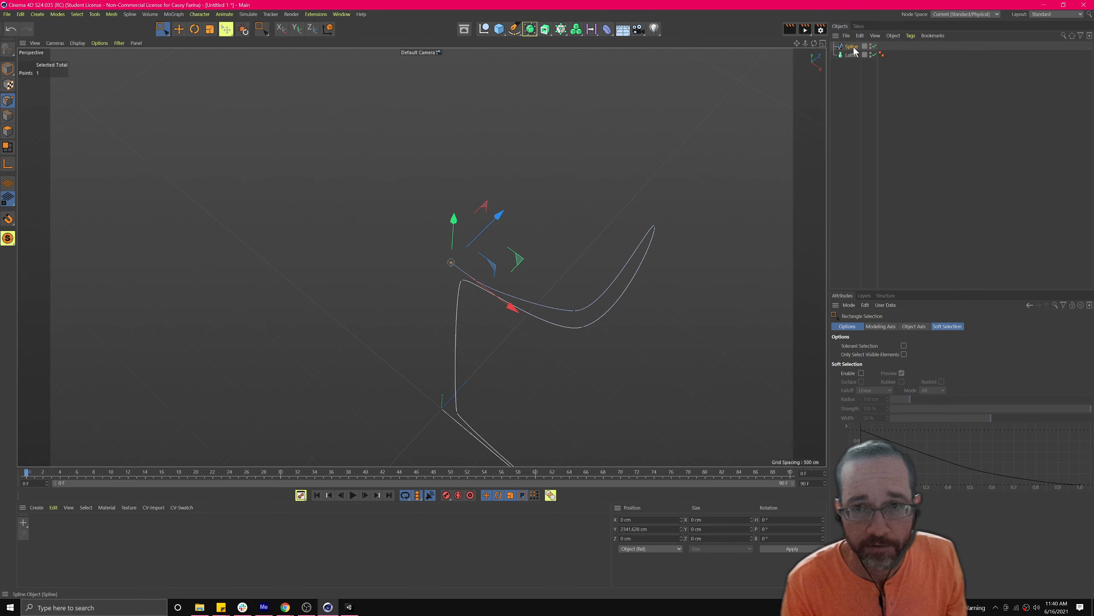
{"action": "left_click_drag", "start_coordinate": [853, 50], "coordinate": [857, 55]}
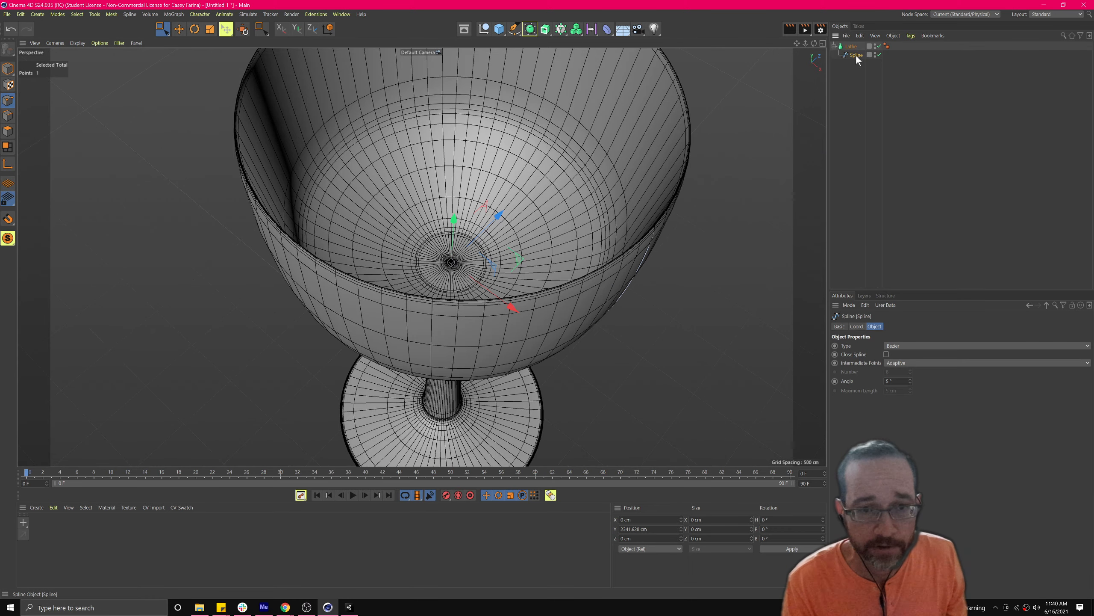
Step: Inspect the goblet's mesh and set the spline's adaptive intermediate-point Angle to 0°
{"action": "left_click_drag", "start_coordinate": [534, 322], "coordinate": [523, 294], "text": "alt"}
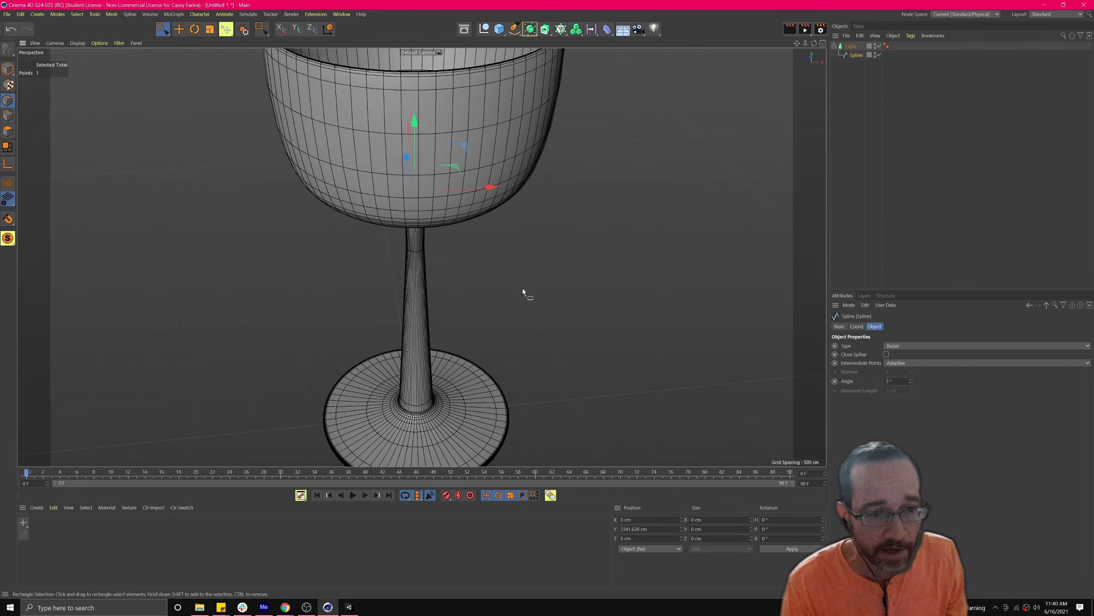
{"action": "left_click_drag", "start_coordinate": [479, 341], "coordinate": [513, 315], "text": "alt"}
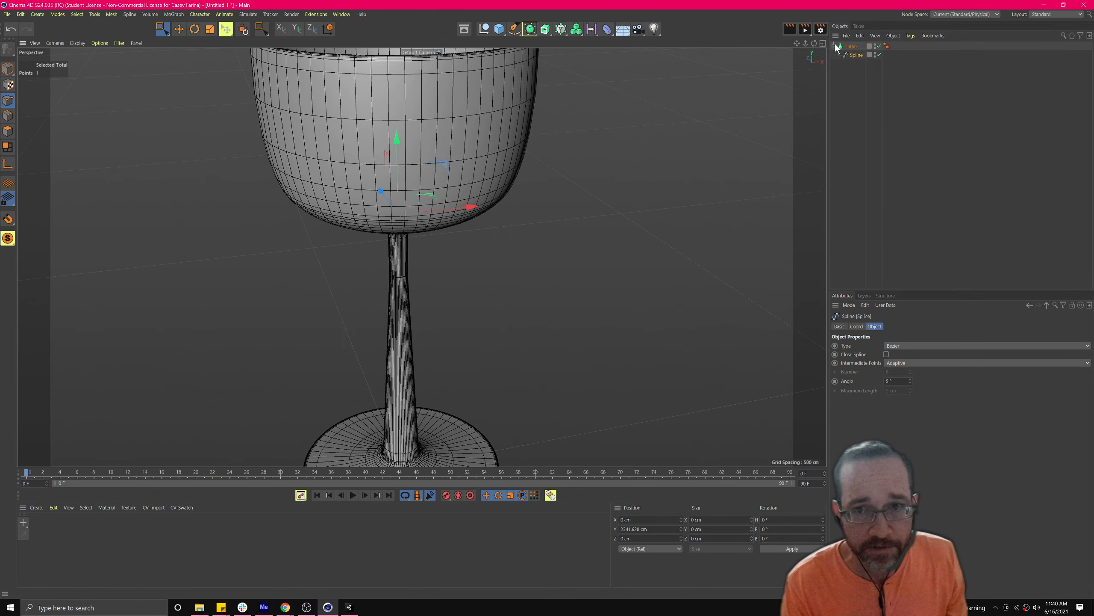
{"action": "left_click_drag", "start_coordinate": [373, 272], "coordinate": [385, 226], "text": "alt"}
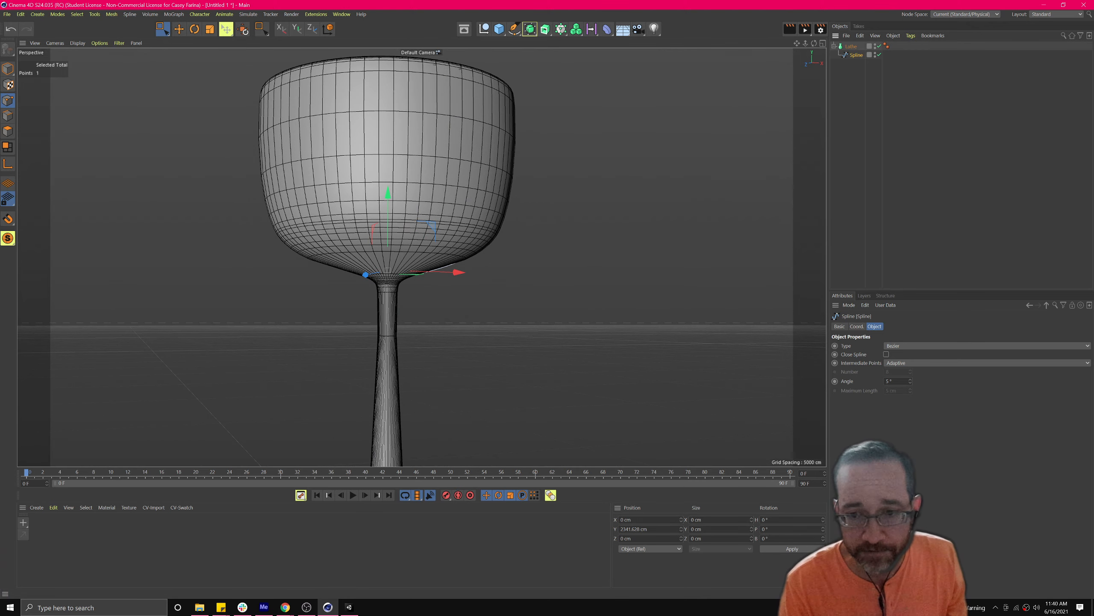
{"action": "mouse_move", "coordinate": [910, 382]}
{"action": "left_mouse_down"}
{"action": "mouse_move", "coordinate": [910, 399]}
{"action": "mouse_move", "coordinate": [910, 382]}
{"action": "left_mouse_up"}
{"action": "left_click_drag", "start_coordinate": [386, 236], "coordinate": [341, 288], "text": "alt"}
{"action": "scroll", "coordinate": [397, 237], "scroll_direction": "down", "scroll_amount": 5}
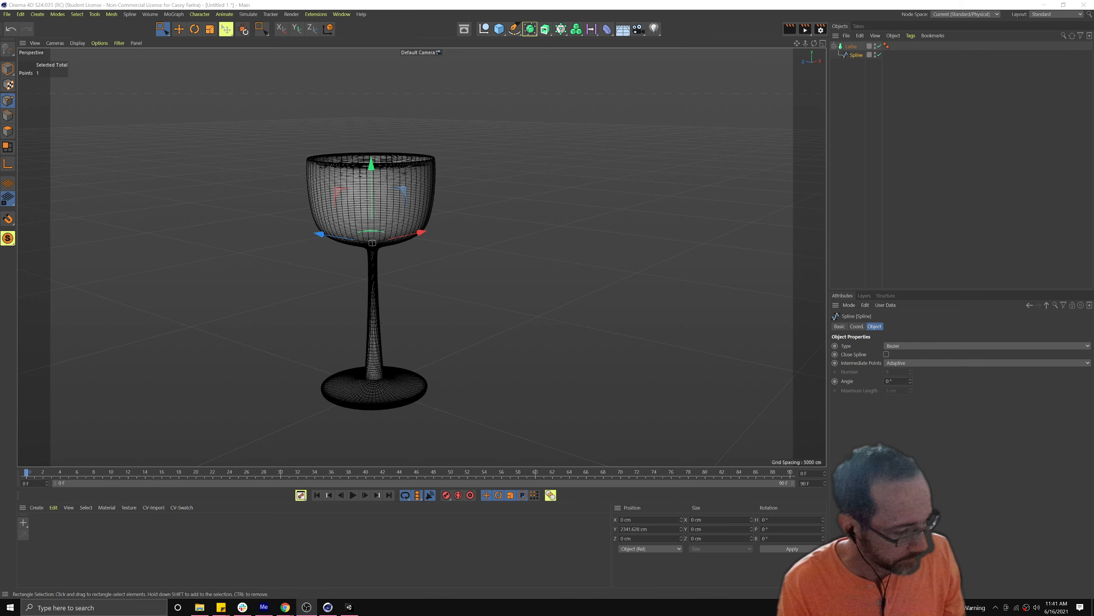
{"action": "left_click", "coordinate": [420, 263]}
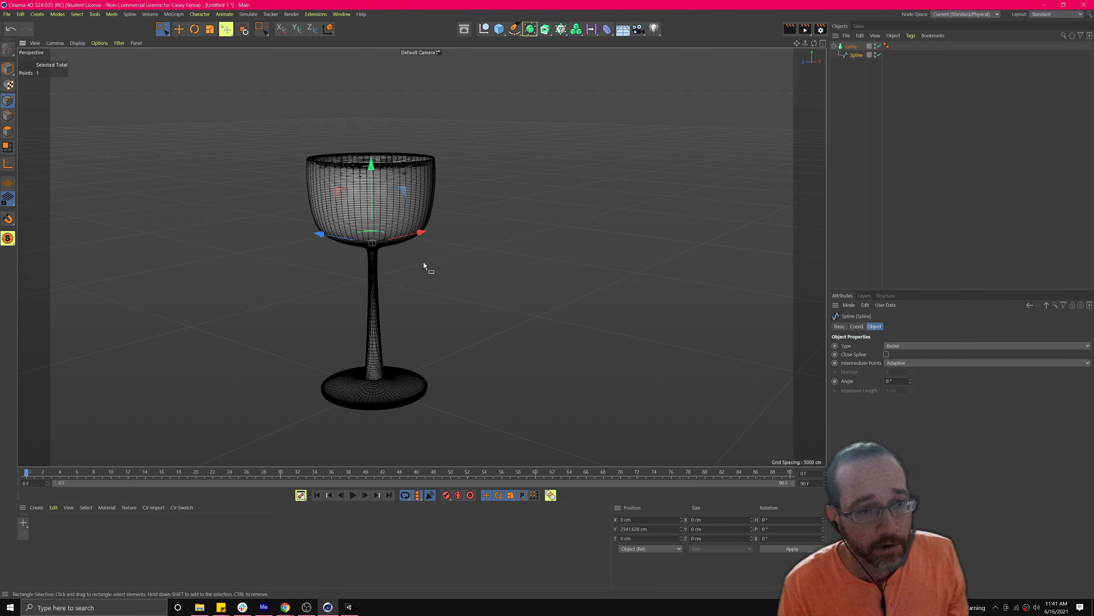
Step: Select the Lathe and set its Subdivision to 24
{"action": "left_click_drag", "start_coordinate": [354, 295], "coordinate": [347, 335], "text": "alt"}
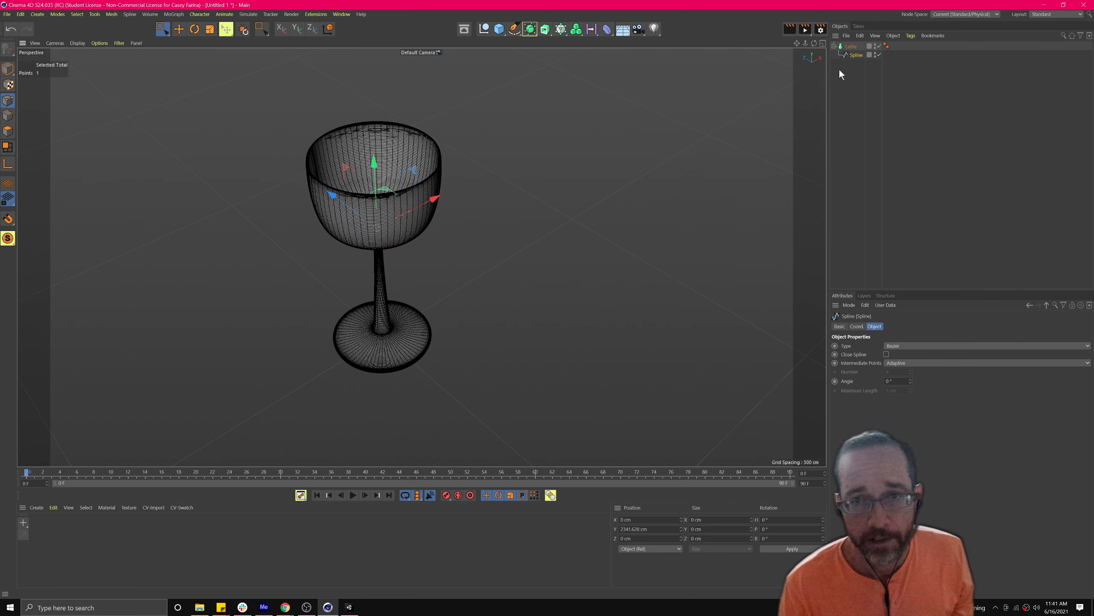
{"action": "left_click", "coordinate": [850, 47]}
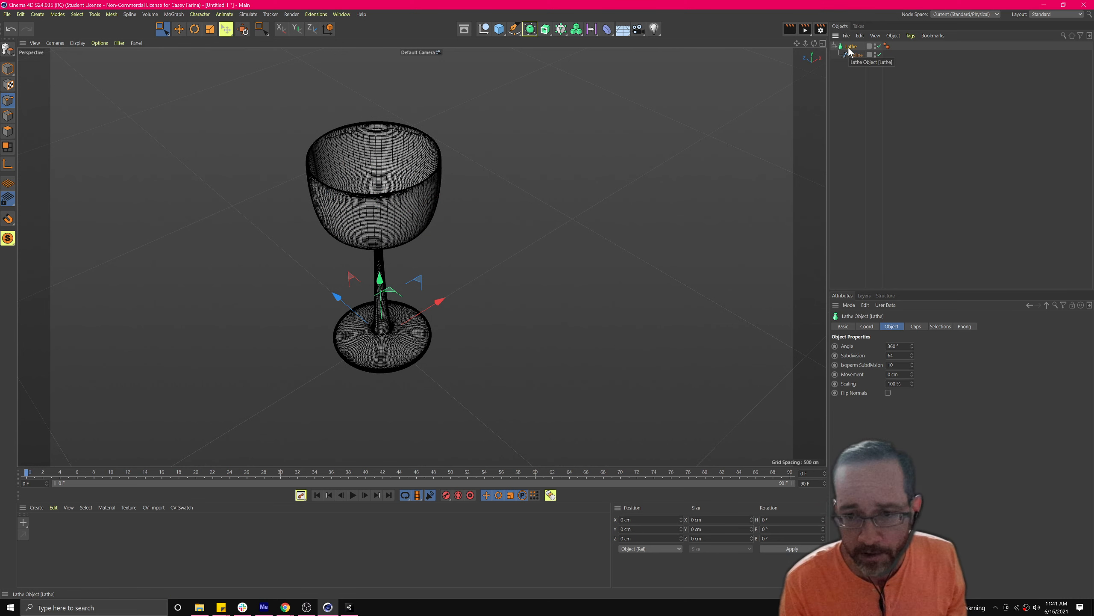
{"action": "mouse_move", "coordinate": [913, 354]}
{"action": "left_mouse_down"}
{"action": "mouse_move", "coordinate": [913, 382]}
{"action": "mouse_move", "coordinate": [914, 369]}
{"action": "left_mouse_up"}
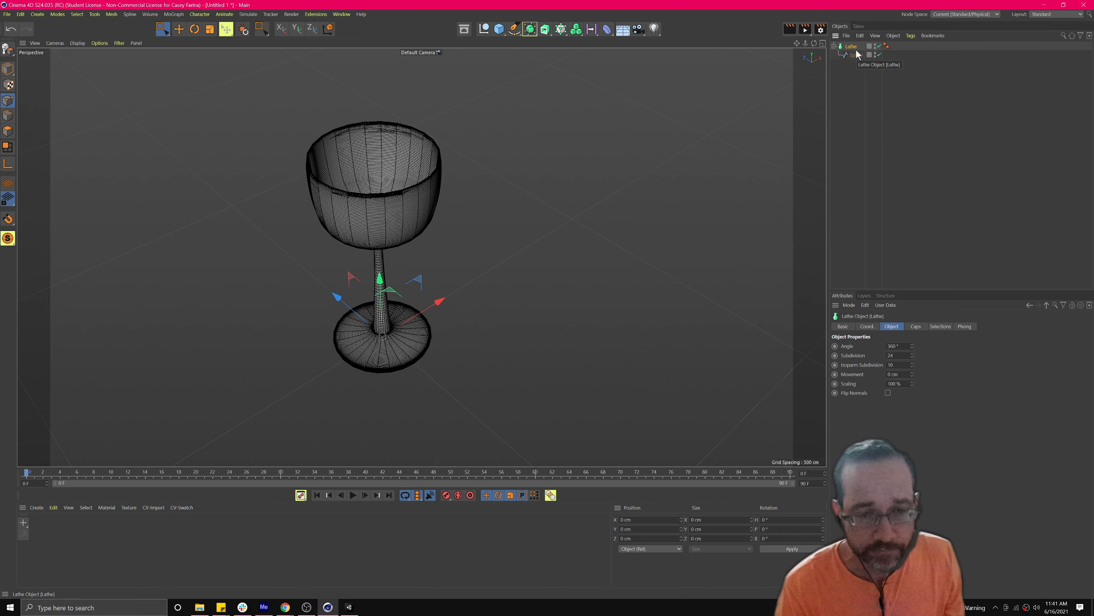
Step: Delete the goblet's Lathe object and add a Sweep generator to the empty scene
{"action": "key", "text": "Delete"}
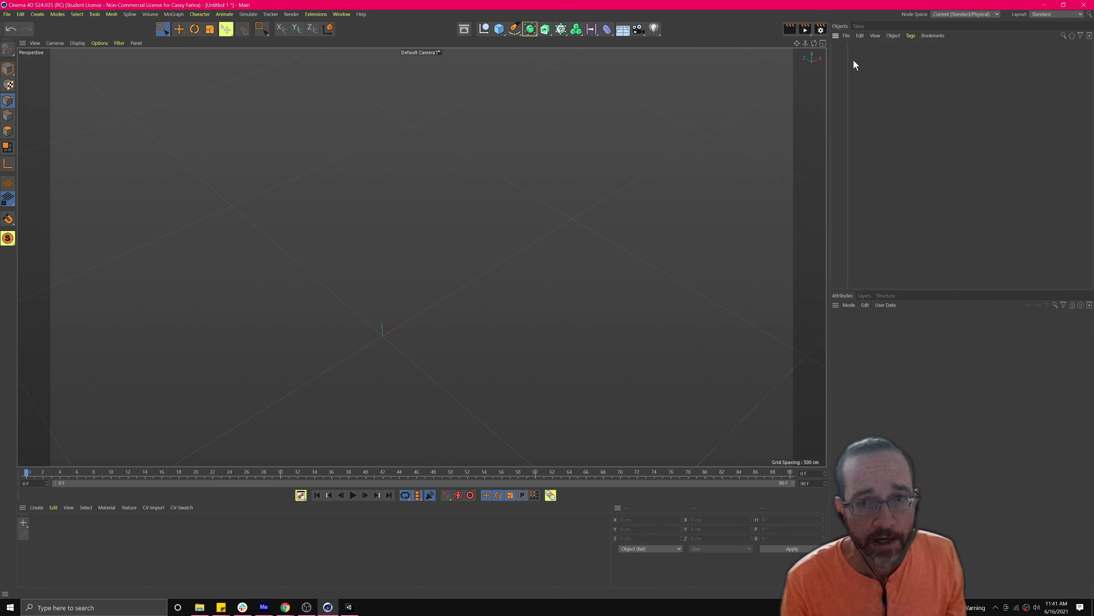
{"action": "left_click", "coordinate": [544, 30]}
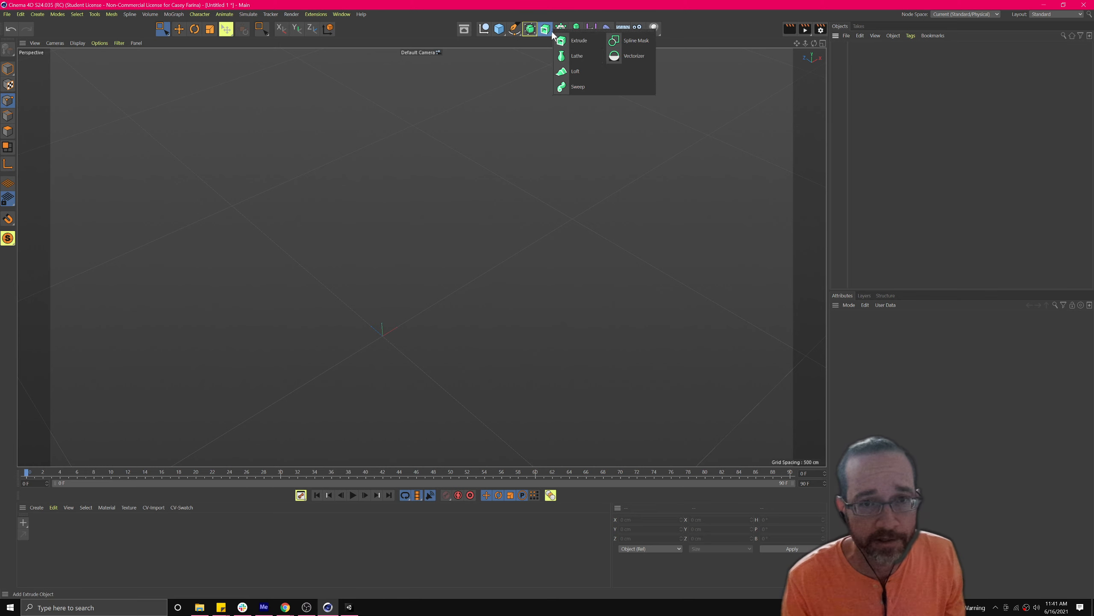
{"action": "left_click", "coordinate": [544, 29]}
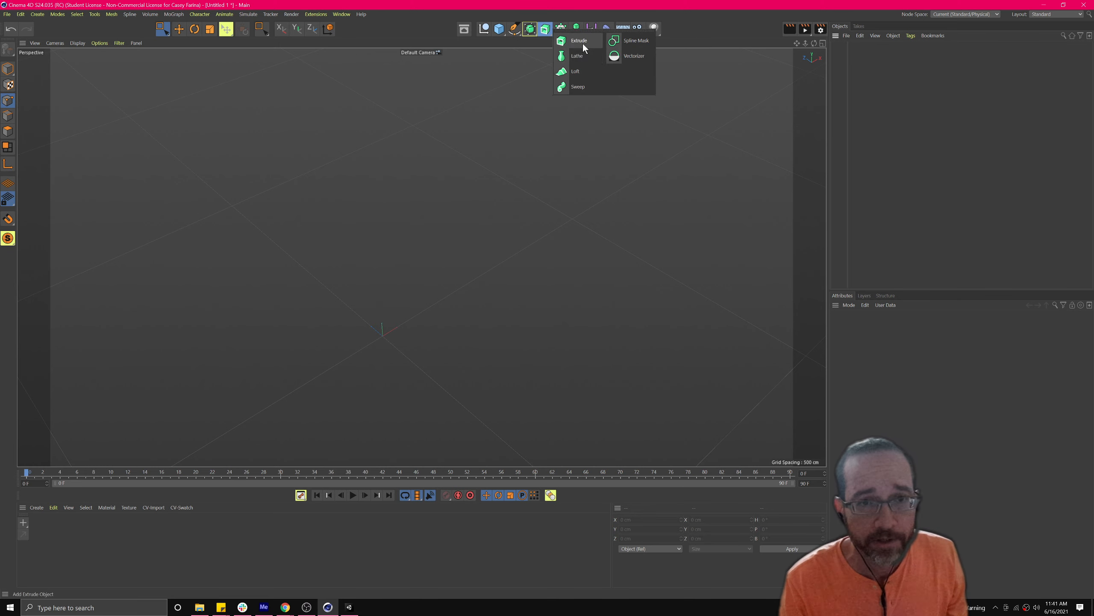
{"action": "left_click", "coordinate": [577, 87]}
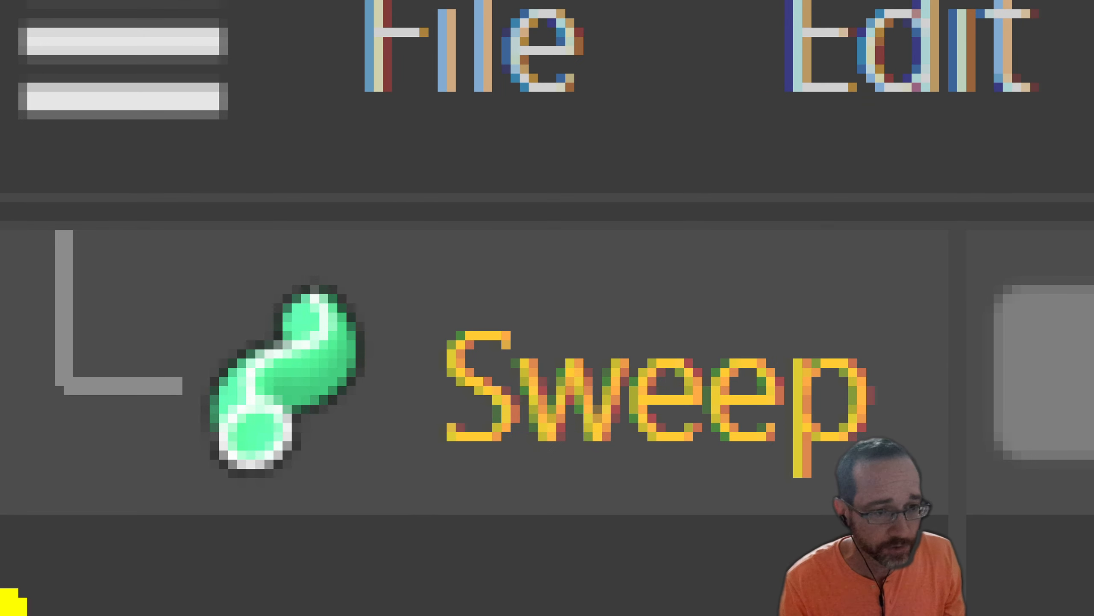
{"action": "mouse_move", "coordinate": [243, 416]}
{"action": "left_mouse_down"}
{"action": "mouse_move", "coordinate": [560, 267]}
{"action": "mouse_move", "coordinate": [595, 229]}
{"action": "left_mouse_up"}
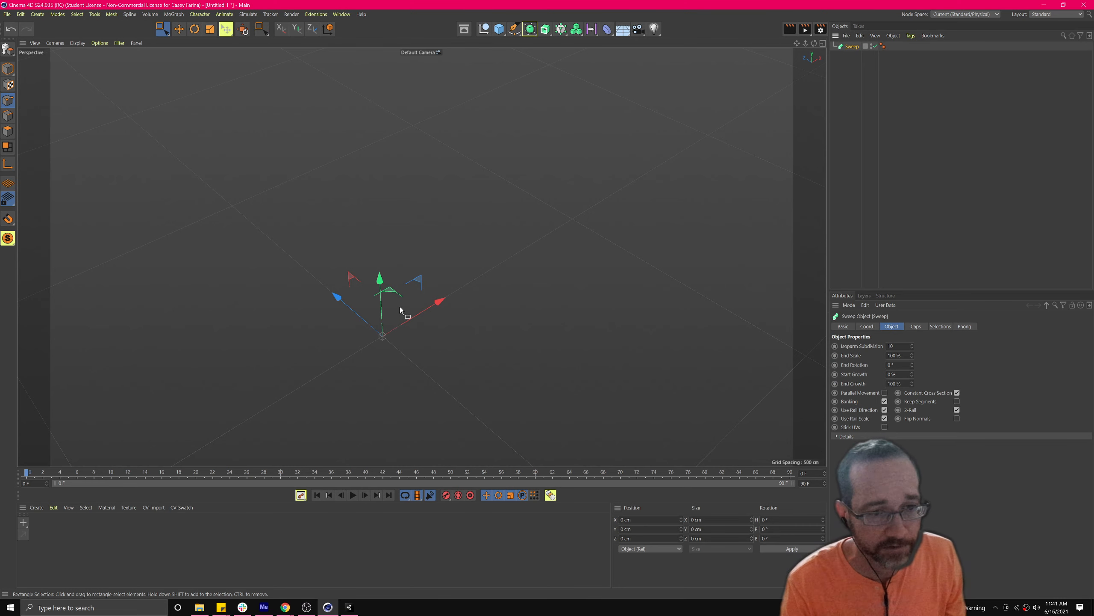
Step: Switch to the four-view layout and use the Sketch tool to draw a freehand S-curve in the Top view
{"action": "left_click", "coordinate": [823, 43]}
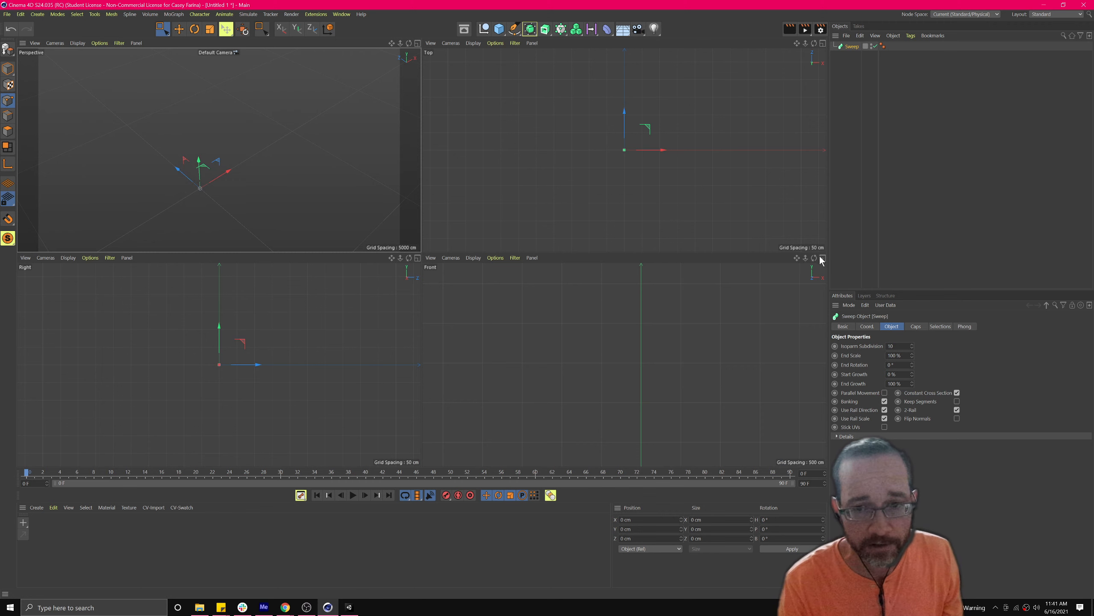
{"action": "left_click", "coordinate": [518, 31]}
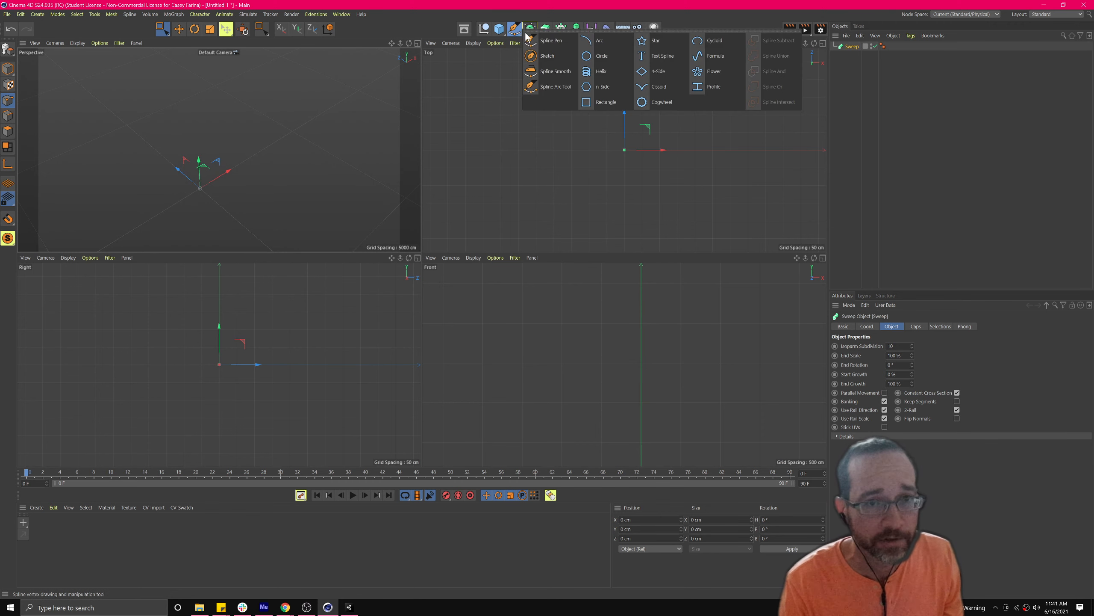
{"action": "left_click", "coordinate": [541, 56]}
{"action": "scroll", "coordinate": [607, 122], "scroll_direction": "up", "scroll_amount": 11}
{"action": "scroll", "coordinate": [608, 122], "scroll_direction": "down", "scroll_amount": 13}
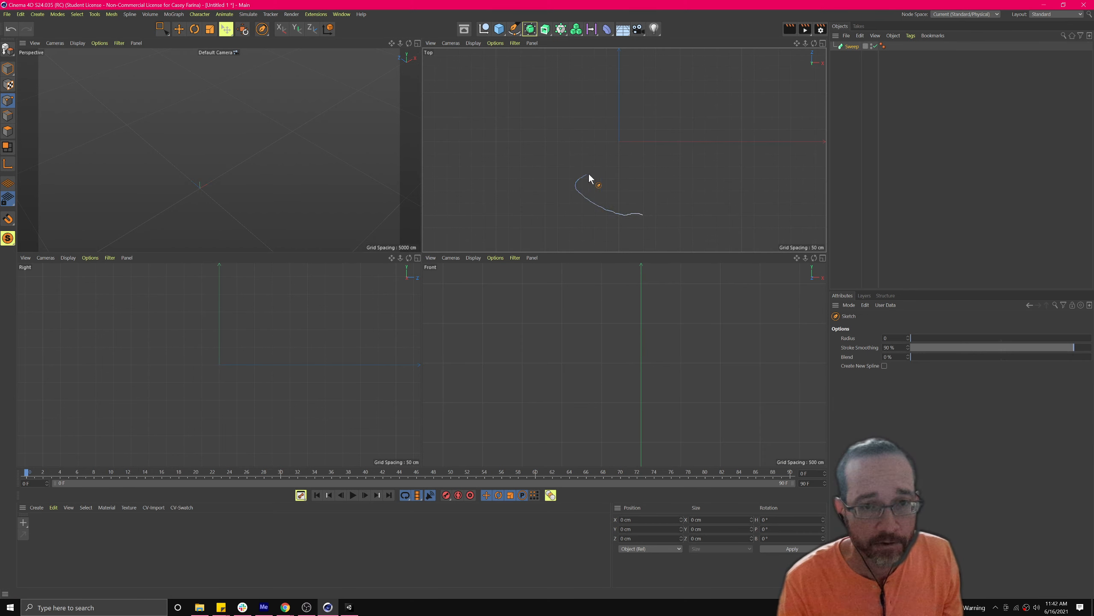
{"action": "left_click_drag", "start_coordinate": [461, 74], "coordinate": [461, 69]}
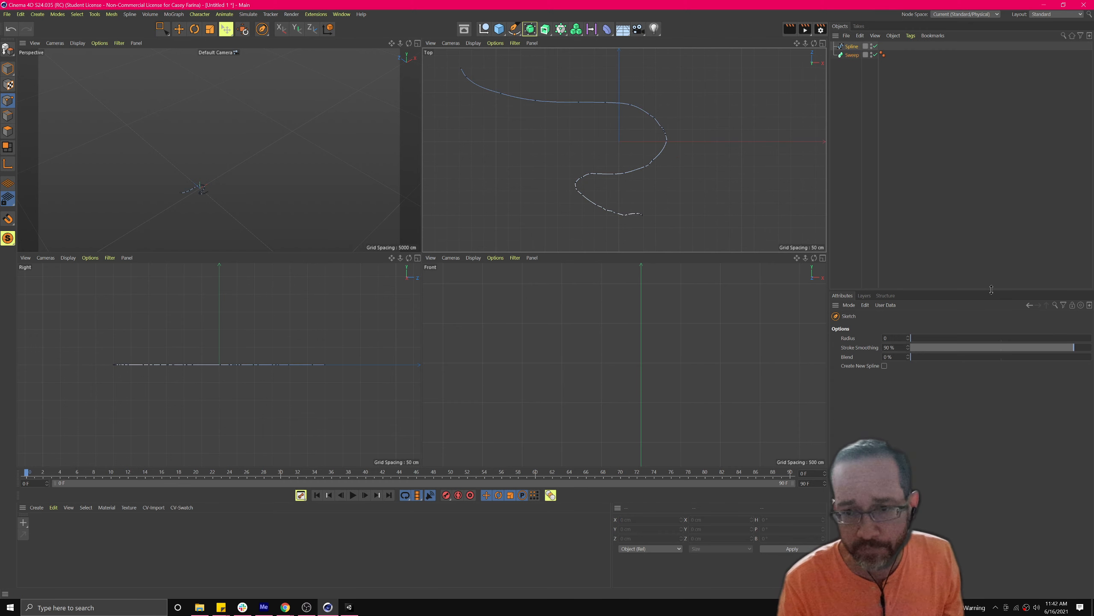
Step: Replace the sketched curve with a new S-shaped spline drawn in the Top view at 100% Stroke Smoothing
{"action": "key", "text": "ctrl+z"}
{"action": "left_click_drag", "start_coordinate": [1066, 350], "coordinate": [1086, 351]}
{"action": "left_click_drag", "start_coordinate": [680, 223], "coordinate": [590, 197]}
{"action": "left_click_drag", "start_coordinate": [529, 53], "coordinate": [527, 49]}
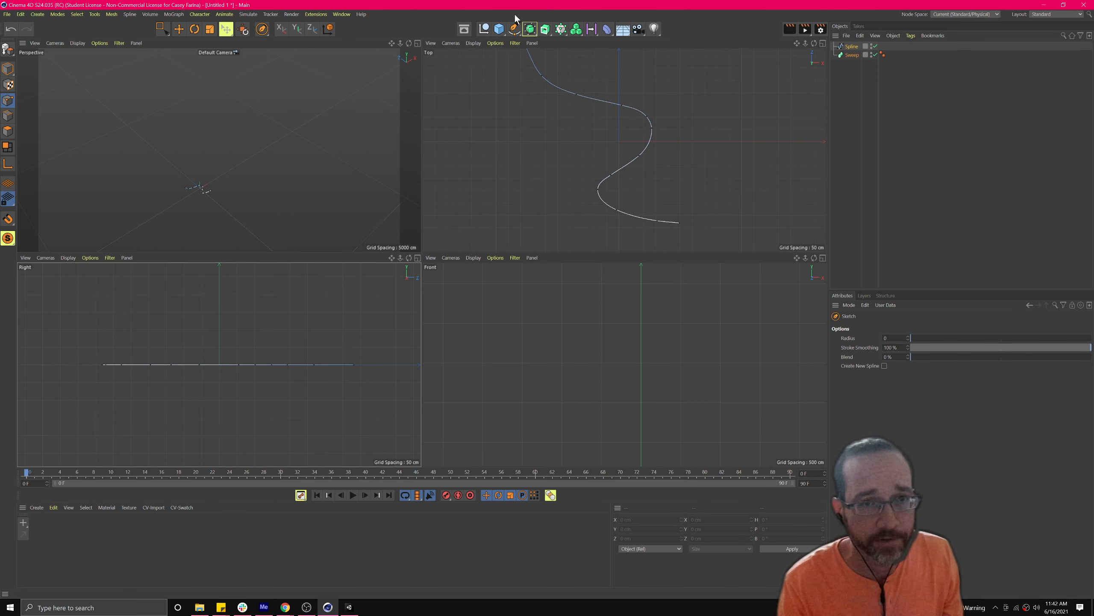
Step: Add a Circle spline, nest it inside the Sweep below the sketched spline, and show the result in the maximized Perspective view
{"action": "left_click", "coordinate": [512, 29]}
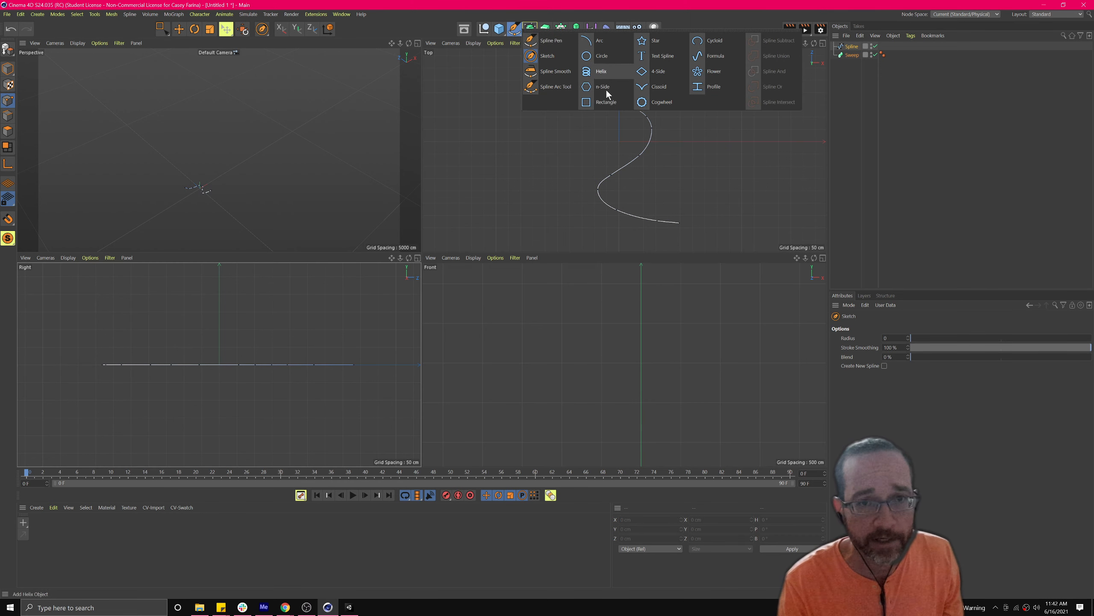
{"action": "left_click", "coordinate": [594, 56]}
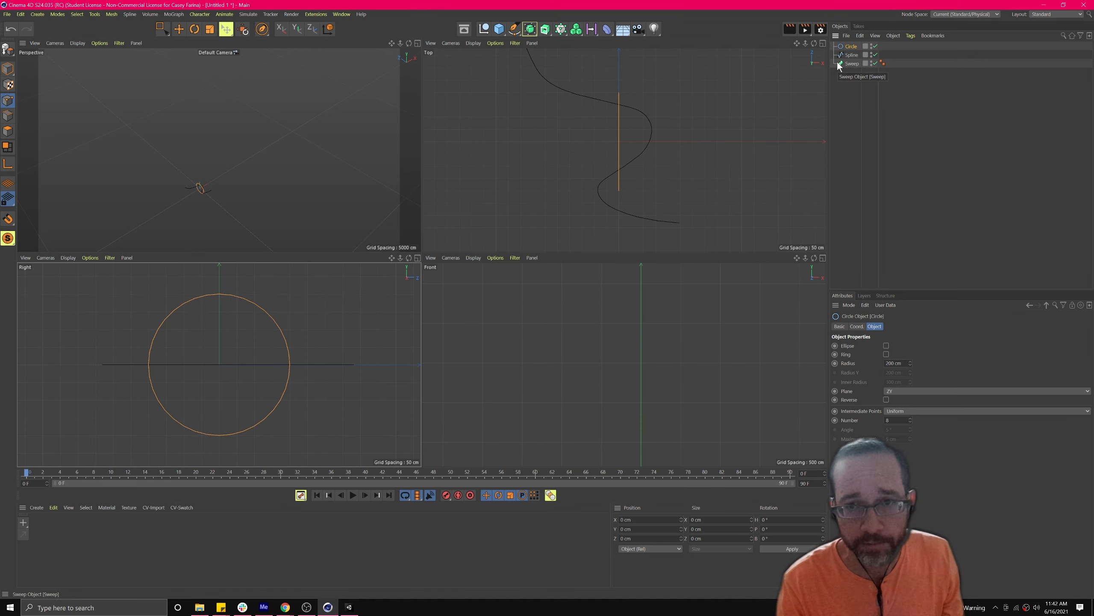
{"action": "left_click_drag", "start_coordinate": [851, 46], "coordinate": [857, 56]}
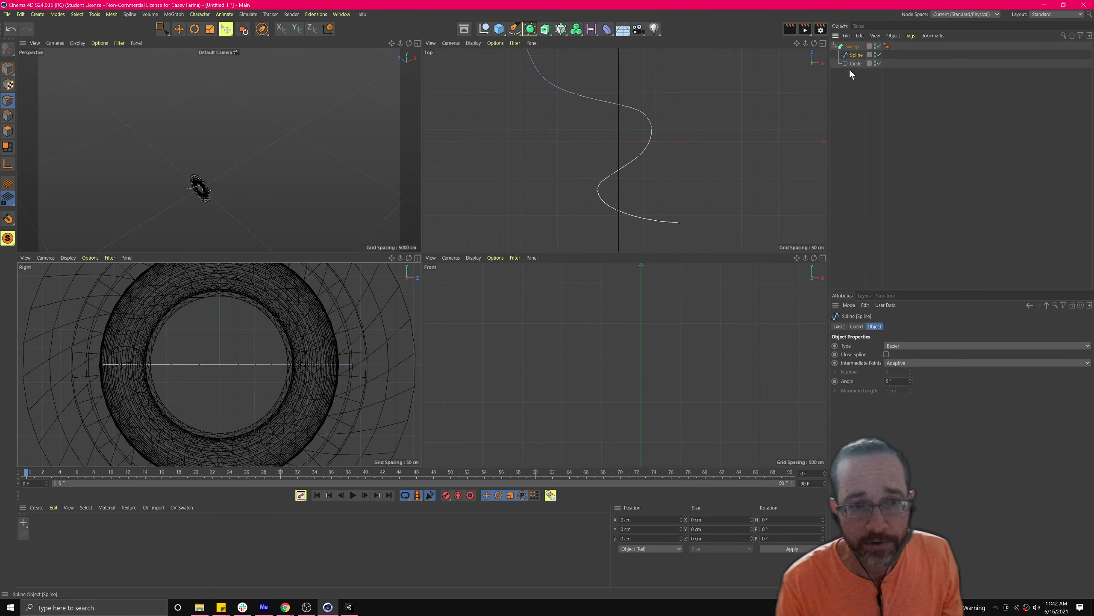
{"action": "left_click", "coordinate": [417, 42]}
{"action": "scroll", "coordinate": [366, 353], "scroll_direction": "up", "scroll_amount": 2}
{"action": "middle_click_drag", "start_coordinate": [412, 368], "coordinate": [416, 304], "text": "alt"}
{"action": "scroll", "coordinate": [417, 308], "scroll_direction": "up", "scroll_amount": 1}
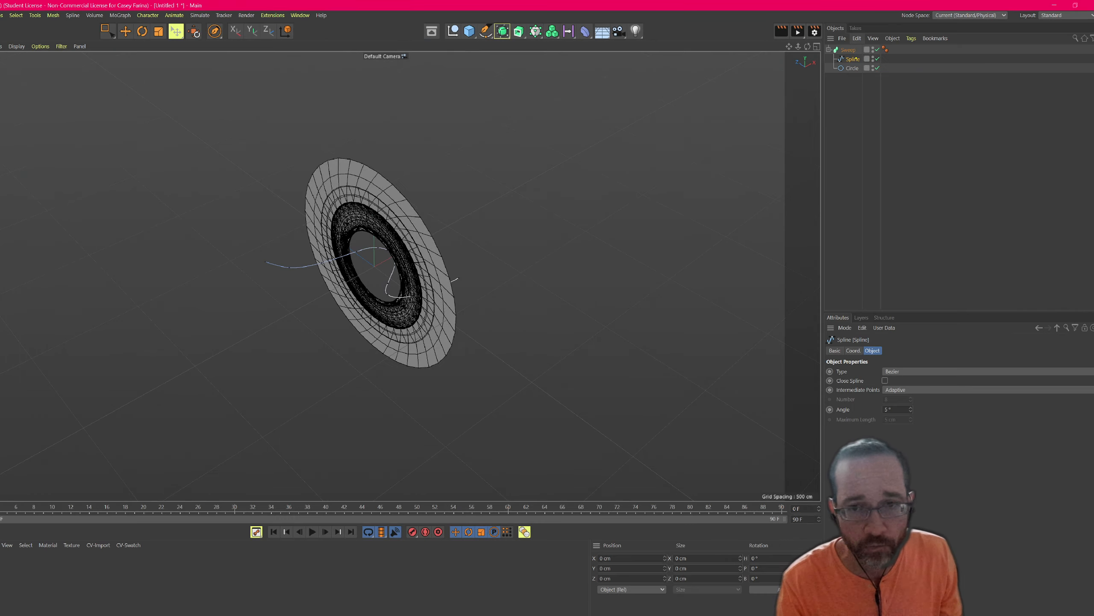
Step: Reorder the Sweep's children so the Circle profile sits above the sketched path spline
{"action": "left_click_drag", "start_coordinate": [858, 62], "coordinate": [858, 62]}
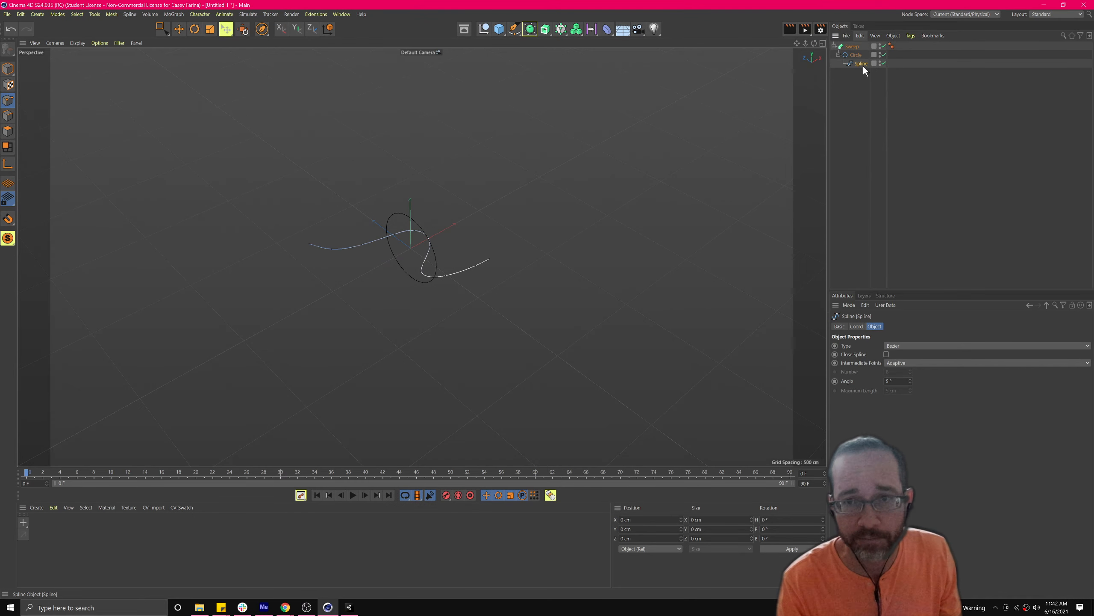
{"action": "left_click_drag", "start_coordinate": [862, 62], "coordinate": [859, 51]}
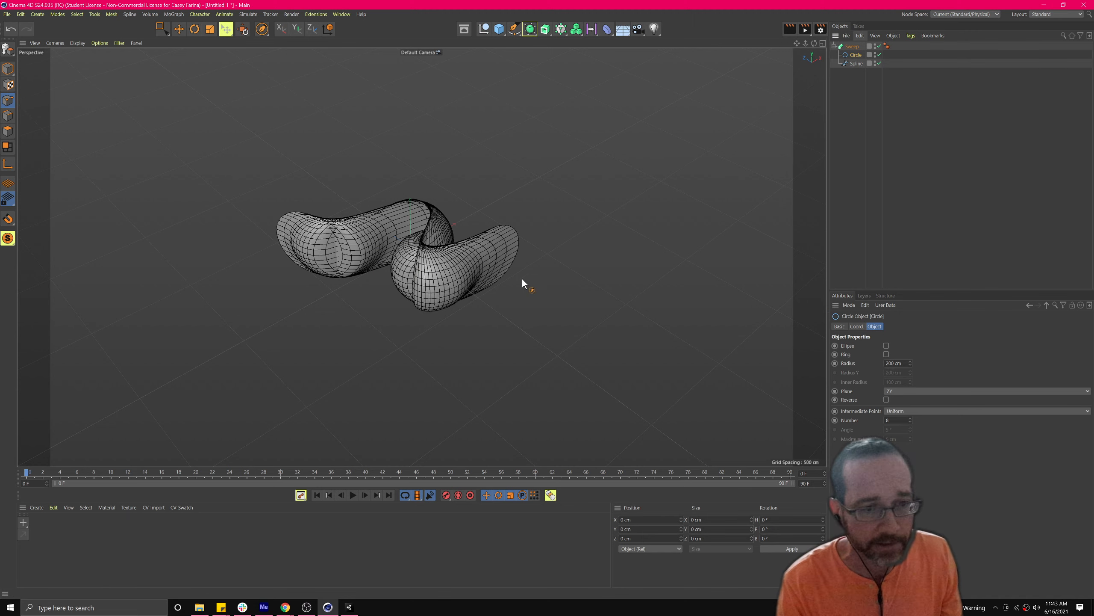
{"action": "scroll", "coordinate": [348, 239], "scroll_direction": "down", "scroll_amount": 2}
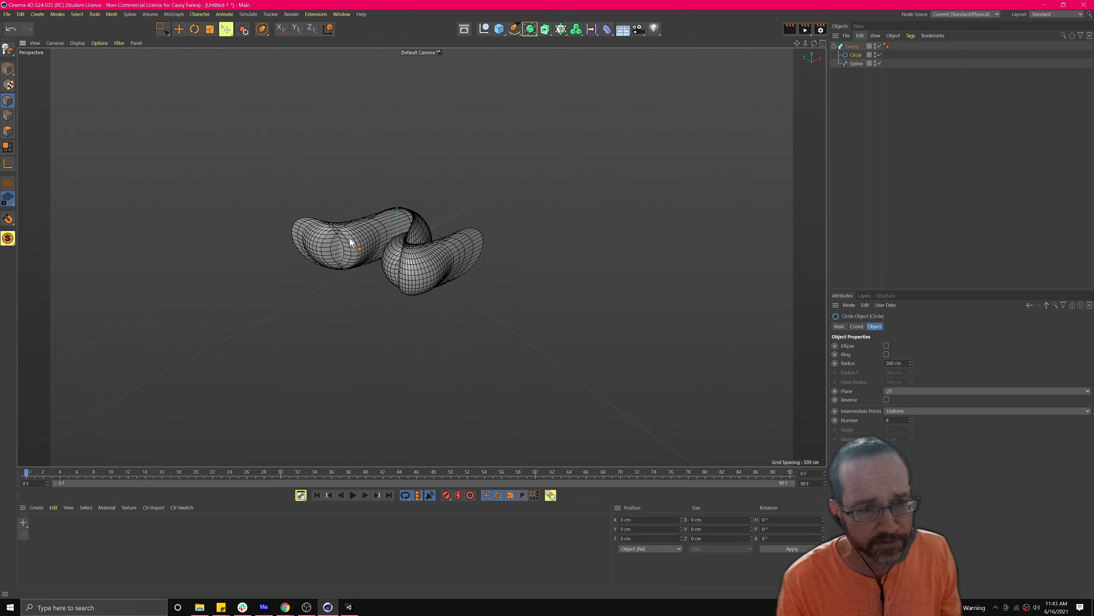
{"action": "scroll", "coordinate": [349, 238], "scroll_direction": "up", "scroll_amount": 6}
{"action": "left_click_drag", "start_coordinate": [375, 251], "coordinate": [379, 298], "text": "alt"}
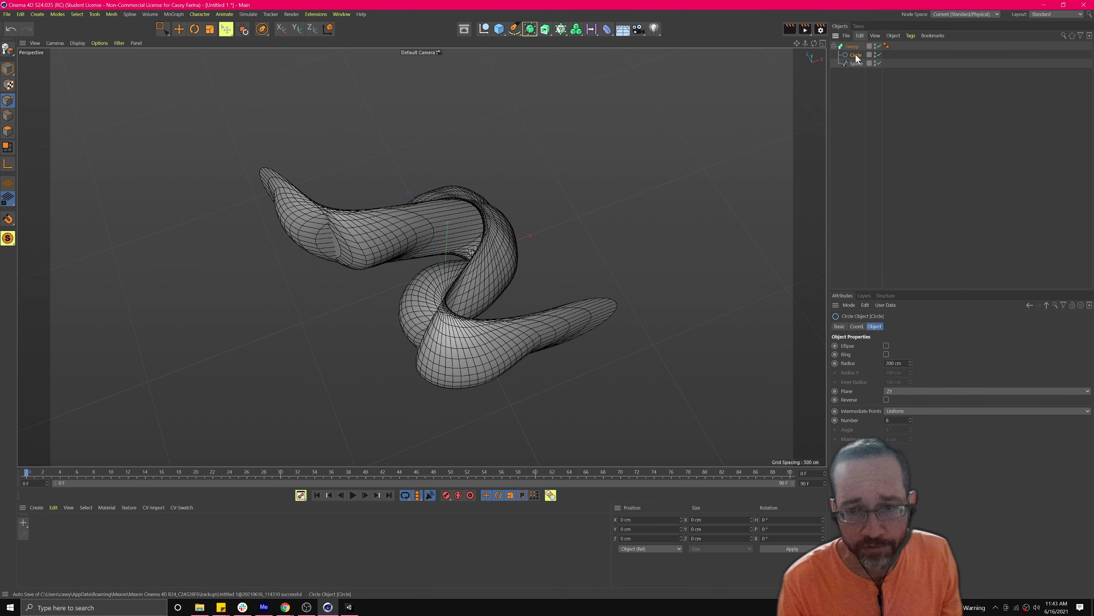
Step: Compare the Circle profile's XY, ZY and XZ planes, and settle on XY
{"action": "left_click", "coordinate": [898, 391]}
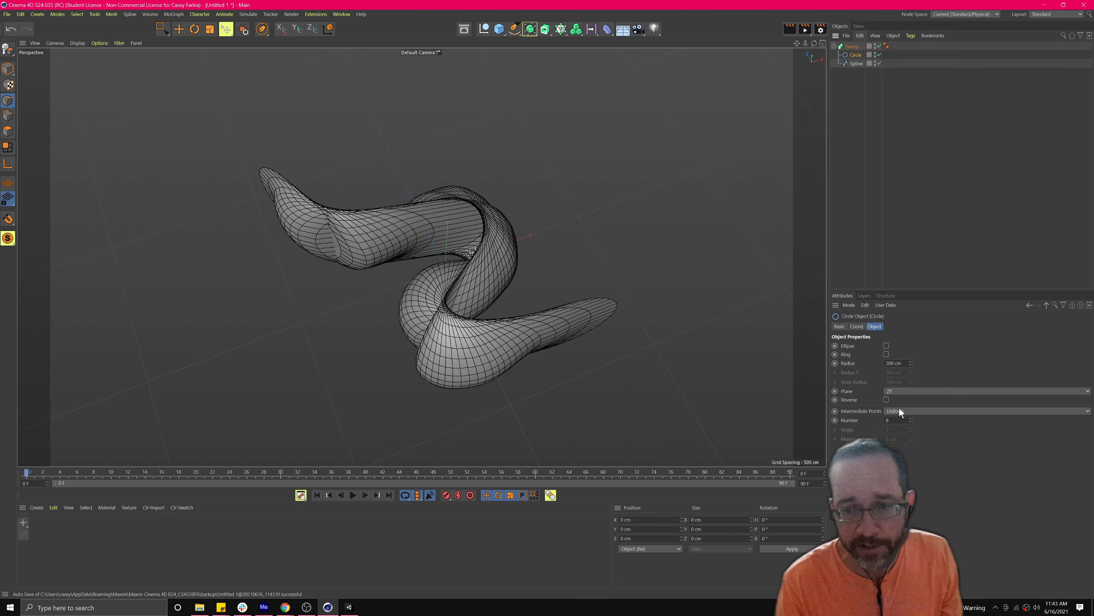
{"action": "left_click", "coordinate": [903, 390]}
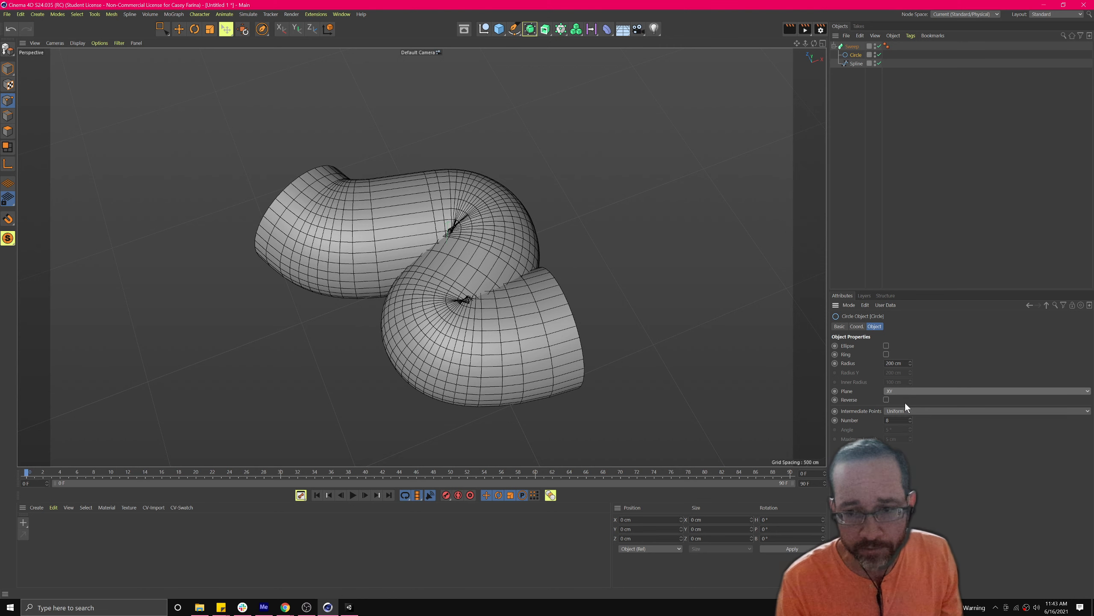
{"action": "left_click", "coordinate": [903, 392]}
{"action": "left_click", "coordinate": [902, 409]}
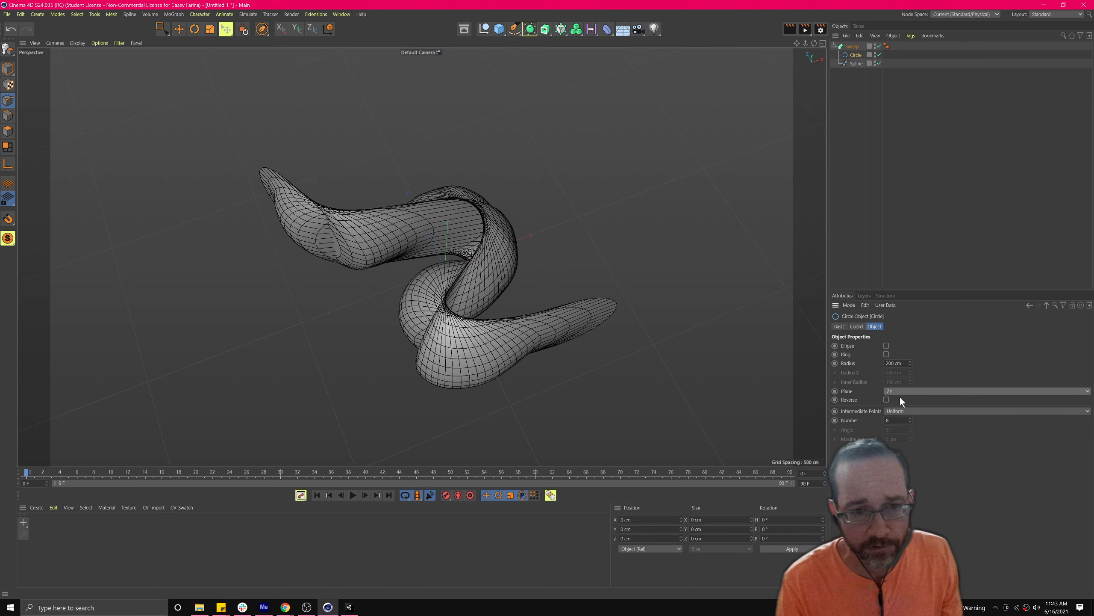
{"action": "left_click", "coordinate": [900, 392]}
{"action": "left_click", "coordinate": [899, 419]}
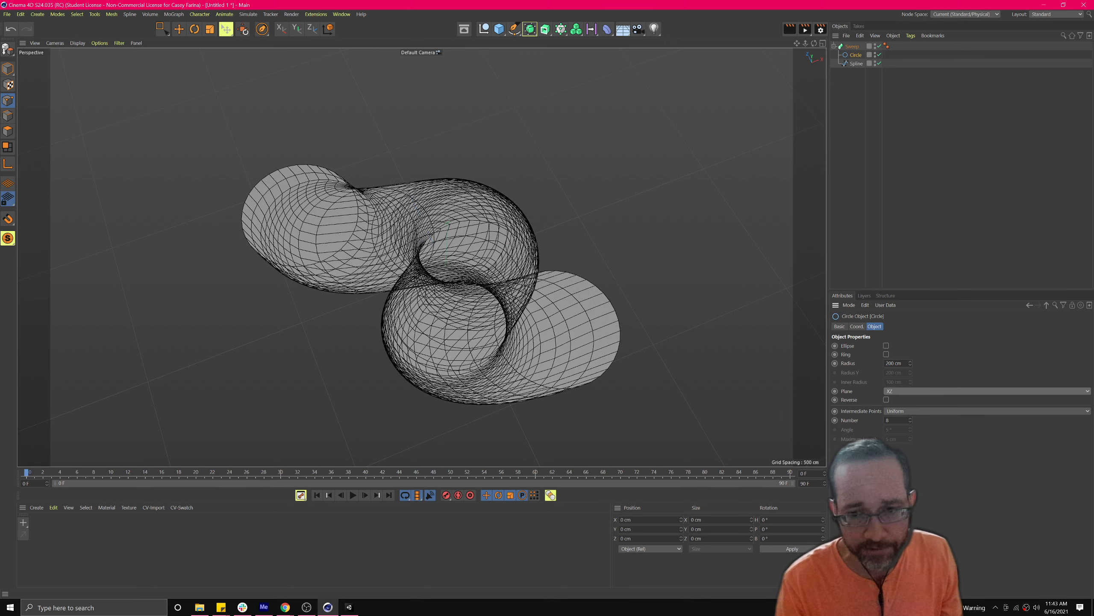
{"action": "mouse_move", "coordinate": [491, 272]}
{"action": "left_mouse_down", "text": "alt"}
{"action": "mouse_move", "coordinate": [508, 253]}
{"action": "mouse_move", "coordinate": [504, 268]}
{"action": "left_mouse_up", "text": "alt"}
{"action": "left_click", "coordinate": [906, 390]}
{"action": "left_click", "coordinate": [908, 398]}
{"action": "left_click_drag", "start_coordinate": [600, 329], "coordinate": [395, 301], "text": "alt"}
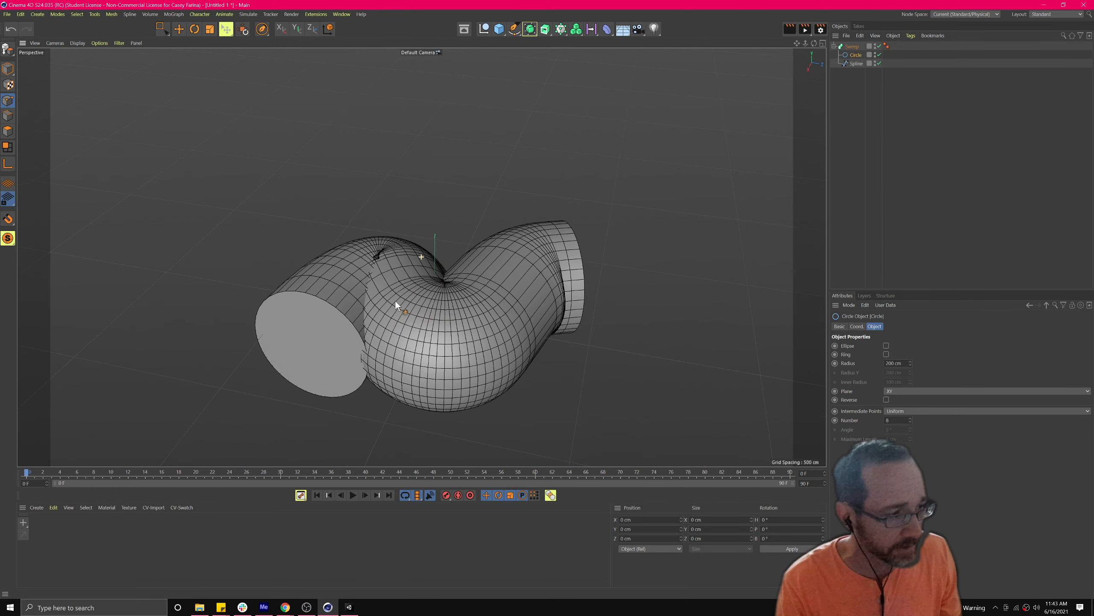
Step: Reduce the Circle profile's radius to 26 cm and view the thinner swept tube up close
{"action": "left_click", "coordinate": [855, 64]}
{"action": "left_click", "coordinate": [856, 55]}
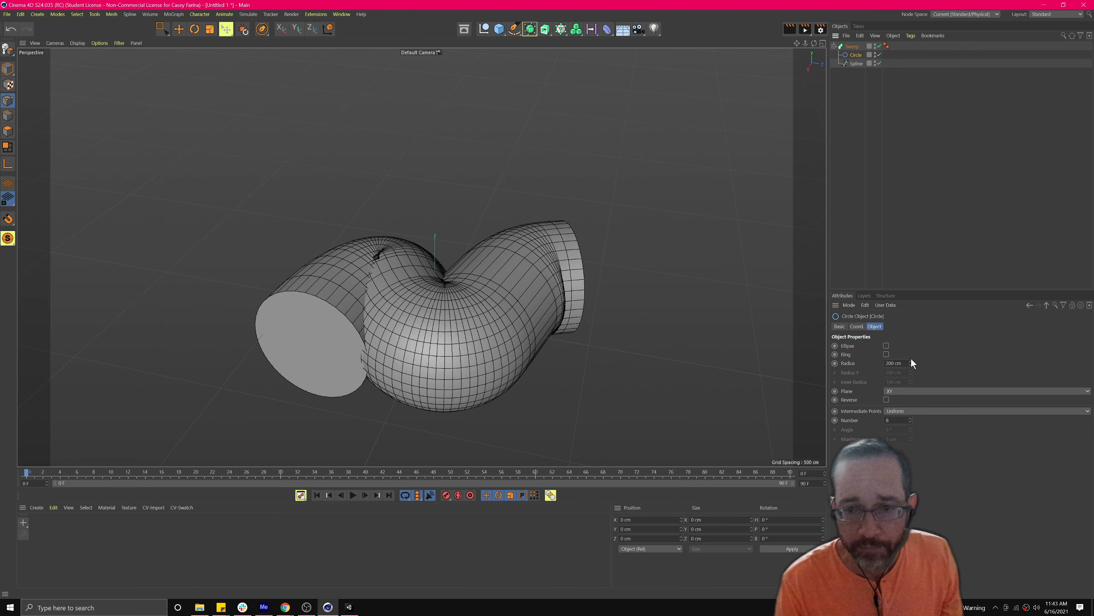
{"action": "left_click_drag", "start_coordinate": [911, 363], "coordinate": [911, 394]}
{"action": "left_click_drag", "start_coordinate": [474, 345], "coordinate": [779, 337], "text": "alt"}
{"action": "scroll", "coordinate": [324, 375], "scroll_direction": "up", "scroll_amount": 5}
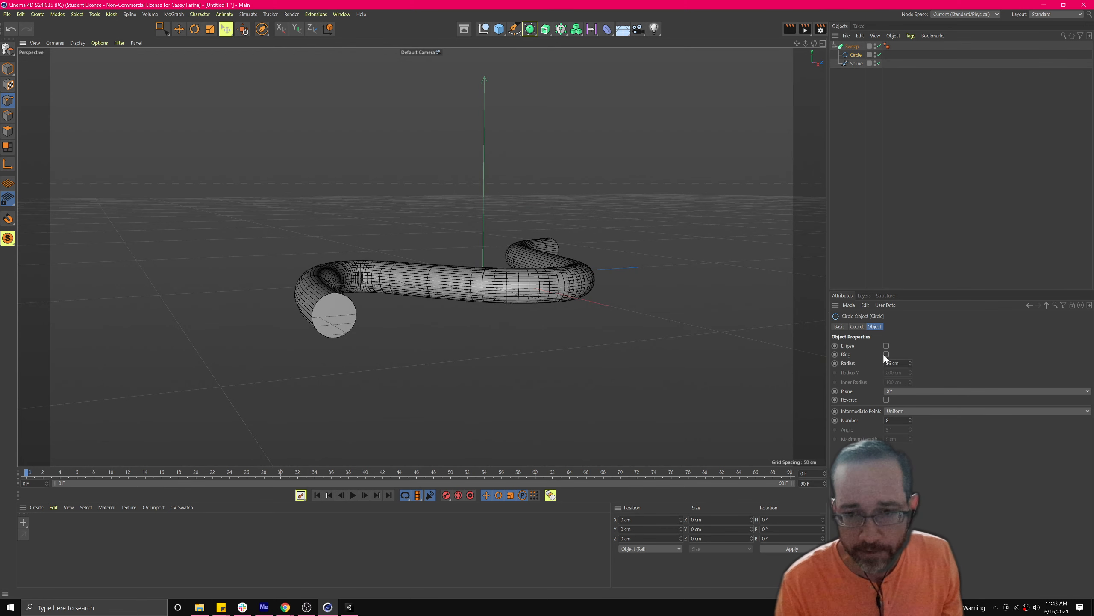
{"action": "mouse_move", "coordinate": [441, 325]}
{"action": "left_mouse_down", "text": "alt"}
{"action": "mouse_move", "coordinate": [450, 340]}
{"action": "mouse_move", "coordinate": [429, 337]}
{"action": "left_mouse_up", "text": "alt"}
{"action": "left_click_drag", "start_coordinate": [300, 251], "coordinate": [295, 323], "text": "alt"}
{"action": "scroll", "coordinate": [294, 322], "scroll_direction": "up", "scroll_amount": 5}
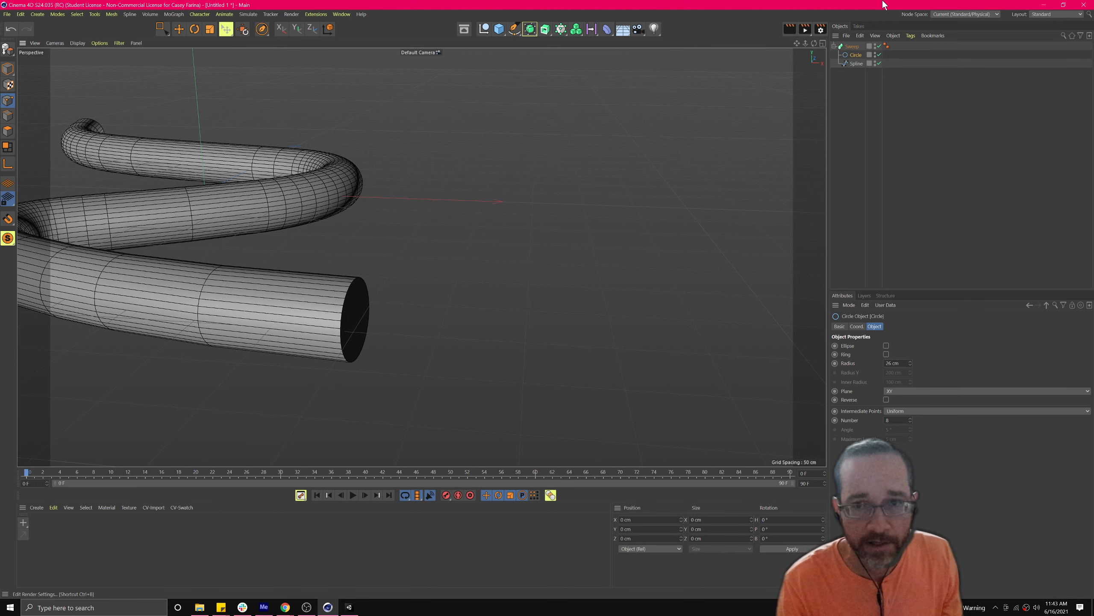
Step: Replace the Circle with an n-Side spline, nested in the Sweep above the path spline
{"action": "key", "text": "Delete"}
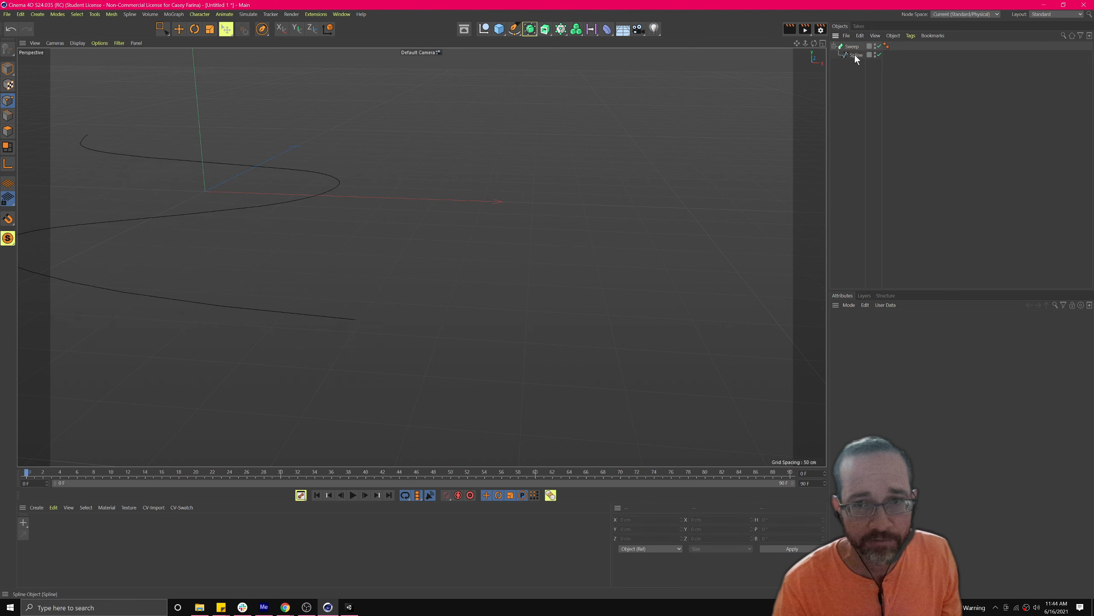
{"action": "left_click", "coordinate": [515, 30]}
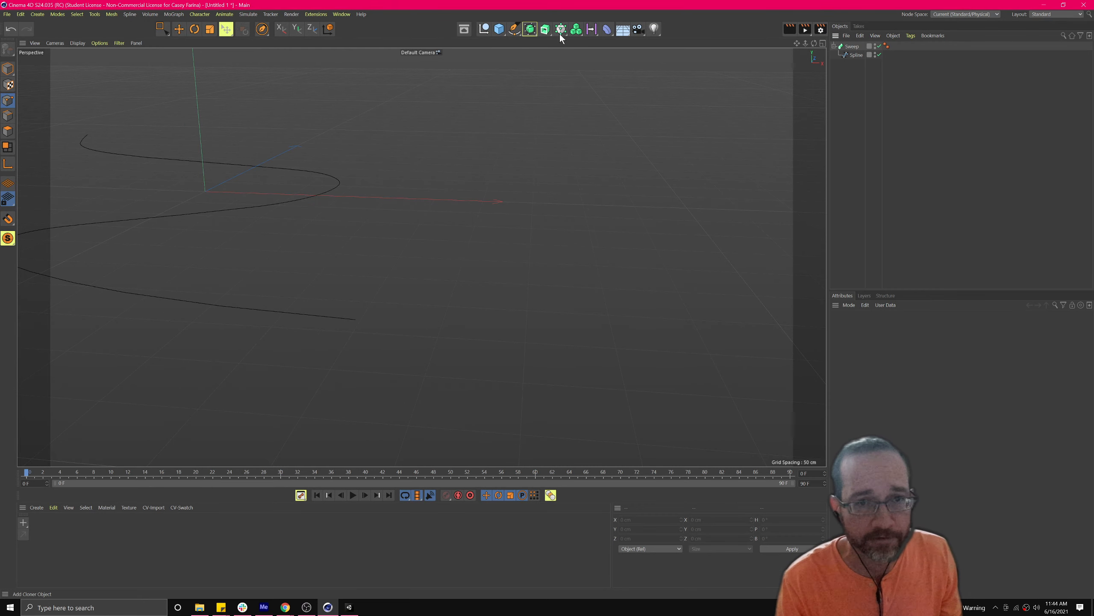
{"action": "left_click", "coordinate": [512, 29]}
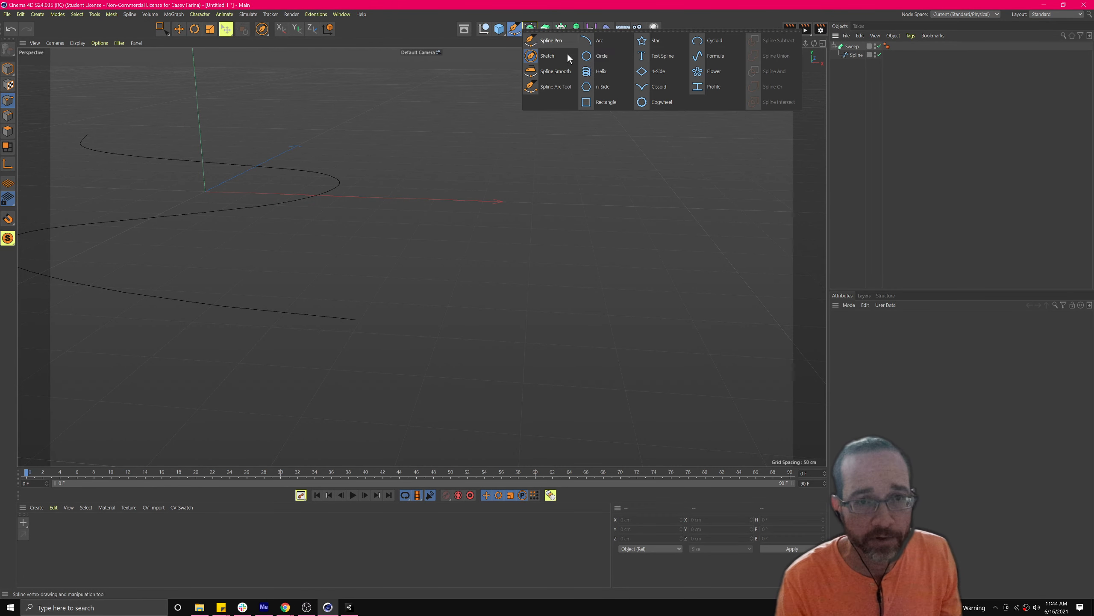
{"action": "left_click", "coordinate": [604, 88]}
{"action": "left_click_drag", "start_coordinate": [860, 47], "coordinate": [860, 58]}
{"action": "scroll", "coordinate": [559, 159], "scroll_direction": "down", "scroll_amount": 4}
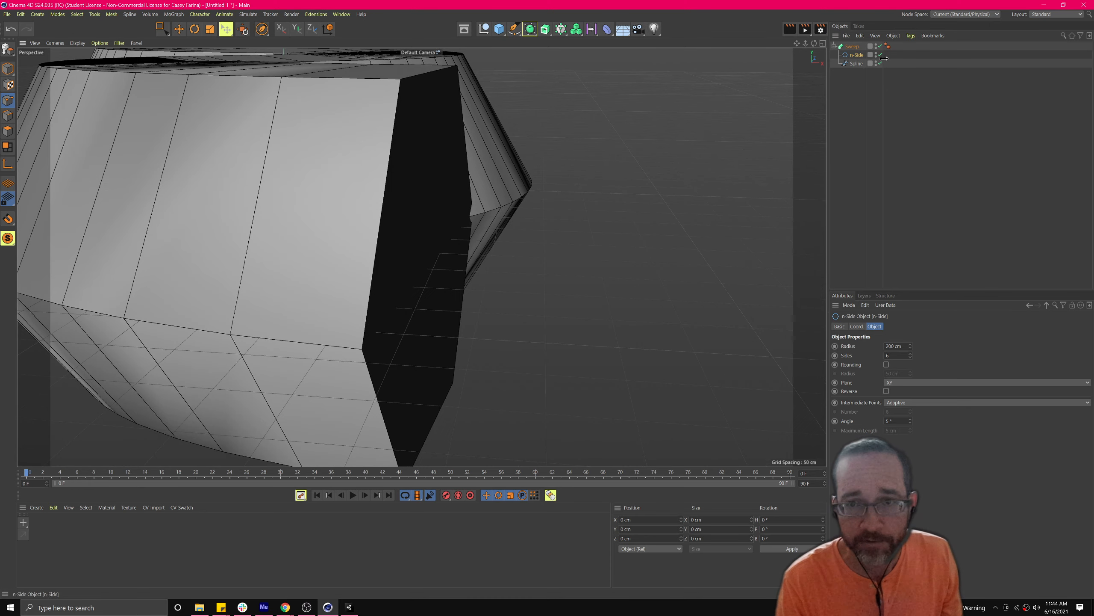
Step: Reduce the n-Side profile's radius to 7 cm
{"action": "left_click_drag", "start_coordinate": [909, 346], "coordinate": [910, 373]}
{"action": "left_click_drag", "start_coordinate": [596, 260], "coordinate": [500, 276], "text": "alt"}
{"action": "scroll", "coordinate": [456, 278], "scroll_direction": "up", "scroll_amount": 5}
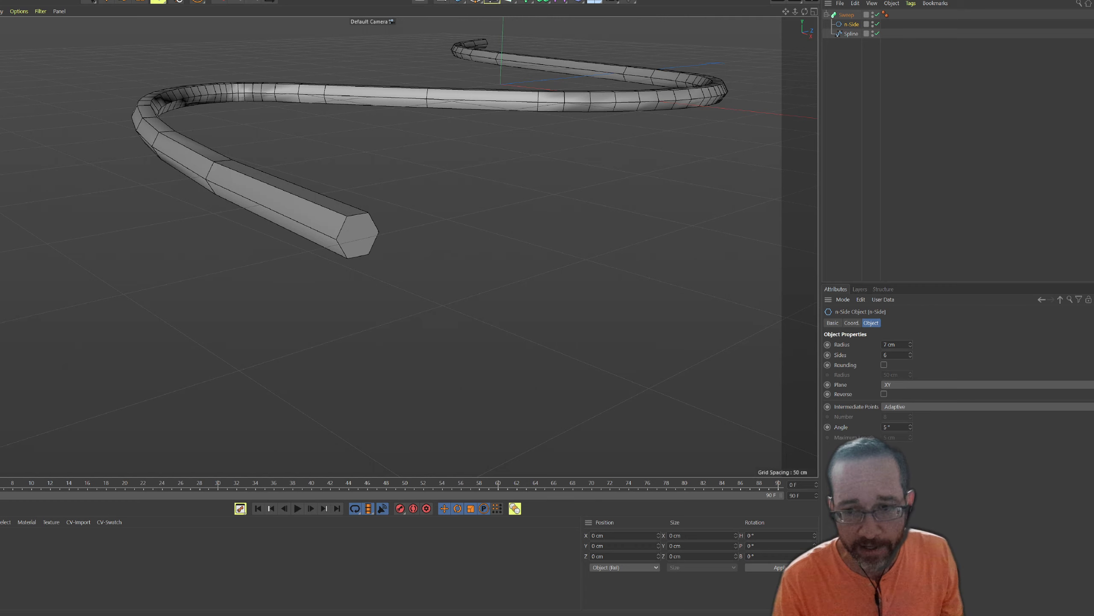
Step: Increase the n-Side profile's sides to 13 and view the rounder tube
{"action": "left_click", "coordinate": [911, 353]}
{"action": "left_click", "coordinate": [911, 353]}
{"action": "left_click", "coordinate": [911, 353]}
{"action": "left_click", "coordinate": [911, 353]}
{"action": "left_click", "coordinate": [911, 353]}
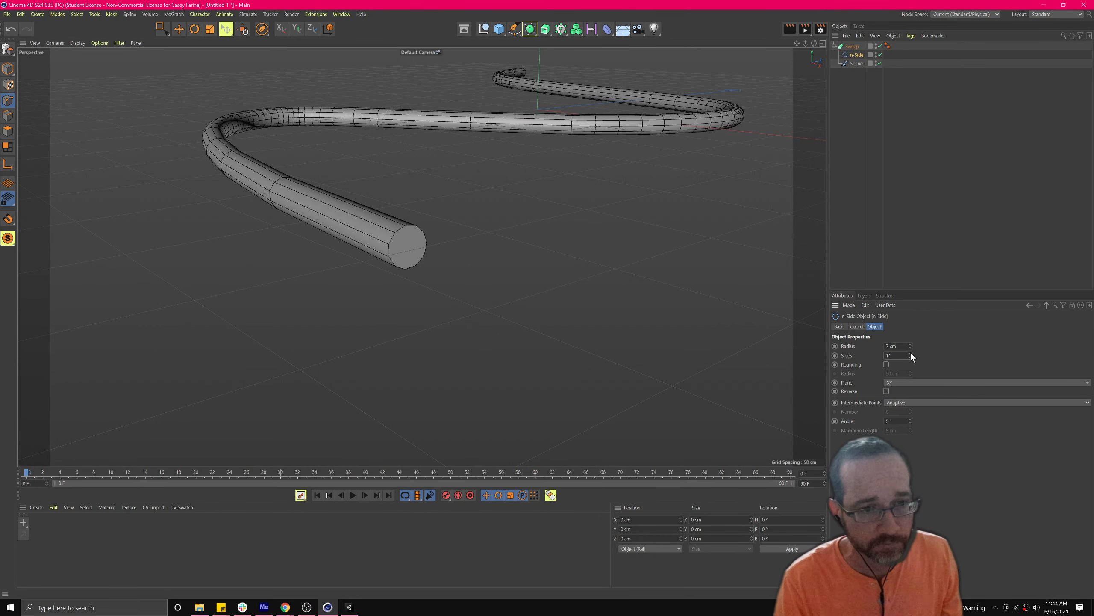
{"action": "left_click", "coordinate": [910, 354]}
{"action": "left_click", "coordinate": [910, 353]}
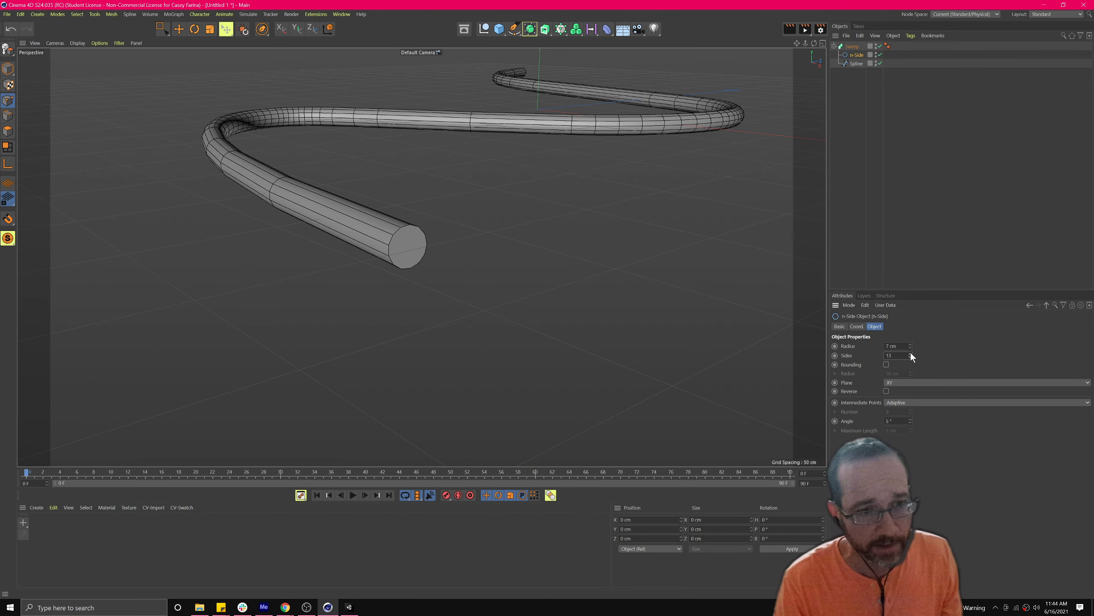
{"action": "left_click_drag", "start_coordinate": [450, 172], "coordinate": [458, 175], "text": "alt"}
{"action": "scroll", "coordinate": [456, 175], "scroll_direction": "down", "scroll_amount": 3}
{"action": "middle_click_drag", "start_coordinate": [458, 137], "coordinate": [481, 291], "text": "alt"}
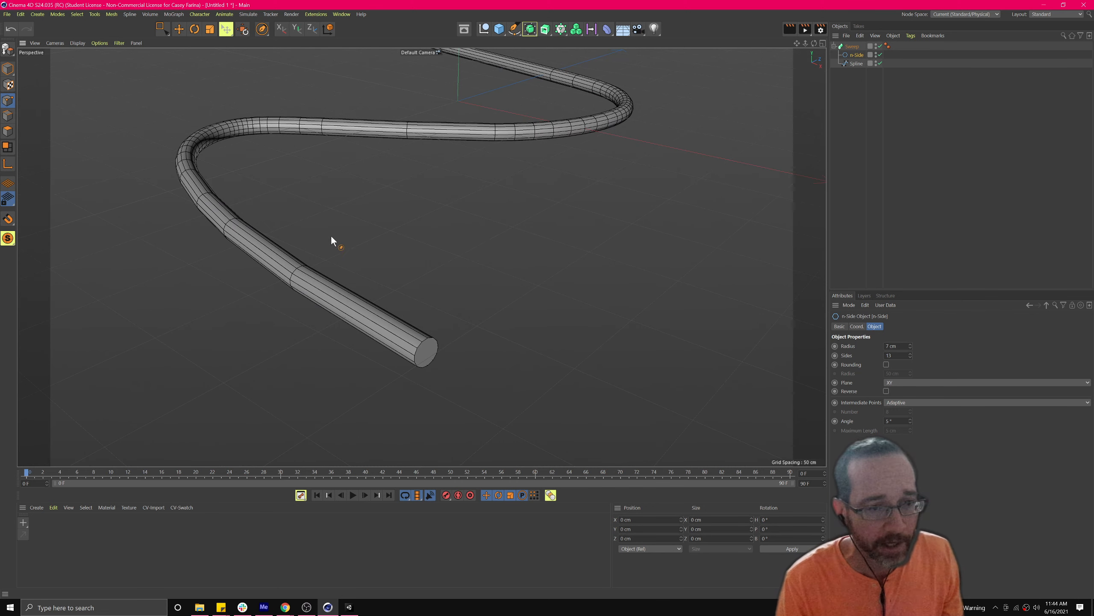
Step: Examine how smooth the swept tube looks from far away and from close up
{"action": "scroll", "coordinate": [361, 201], "scroll_direction": "down", "scroll_amount": 8}
{"action": "middle_click_drag", "start_coordinate": [468, 212], "coordinate": [443, 315], "text": "alt"}
{"action": "scroll", "coordinate": [385, 286], "scroll_direction": "down", "scroll_amount": 6}
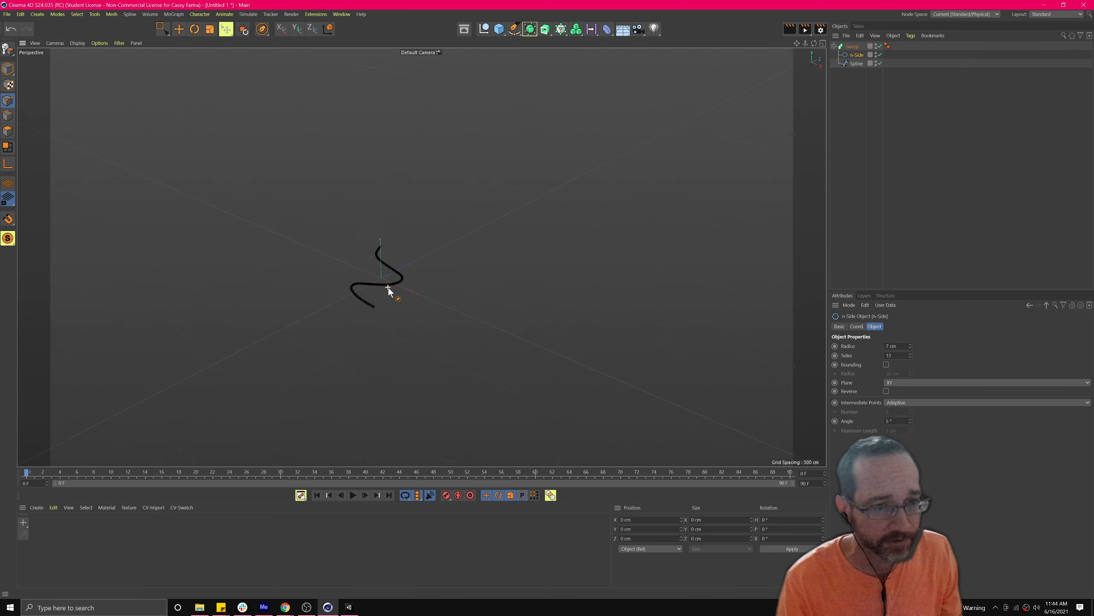
{"action": "scroll", "coordinate": [388, 288], "scroll_direction": "down", "scroll_amount": 2}
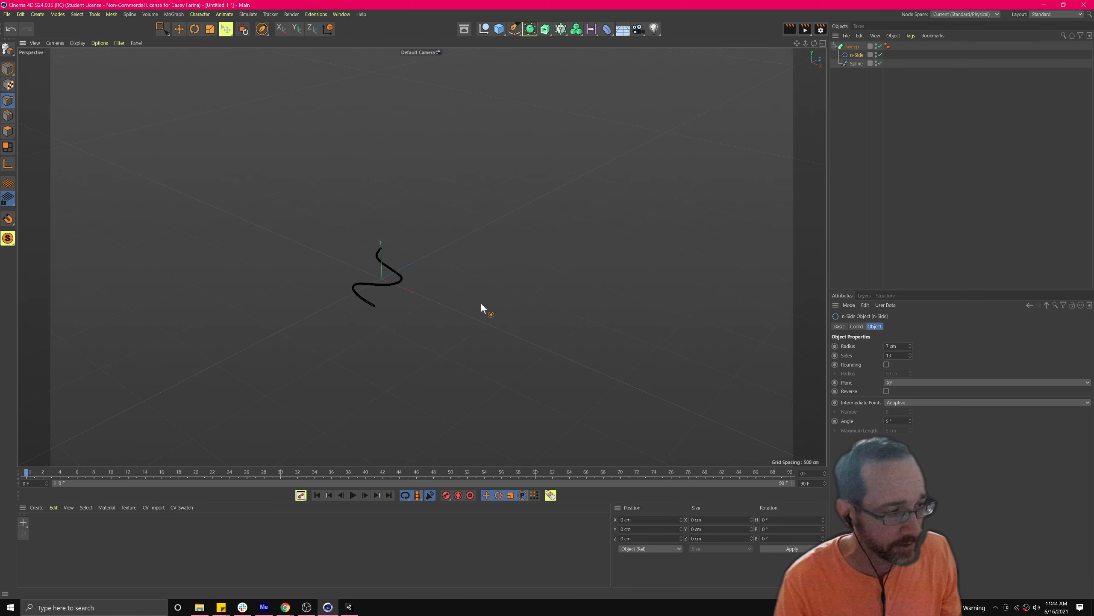
{"action": "scroll", "coordinate": [405, 292], "scroll_direction": "up", "scroll_amount": 1}
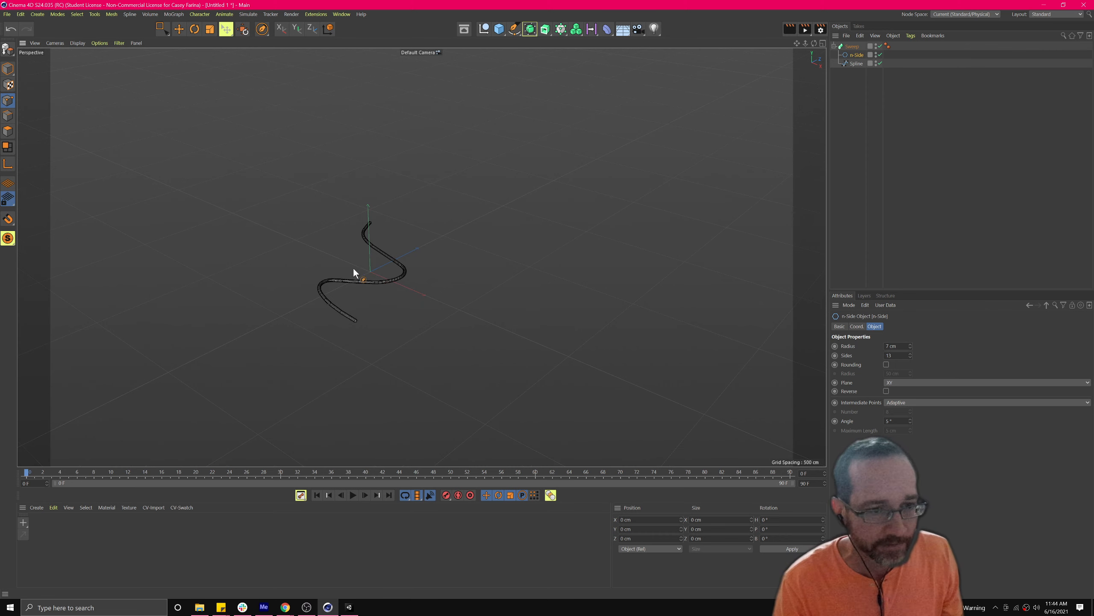
{"action": "scroll", "coordinate": [357, 277], "scroll_direction": "up", "scroll_amount": 5}
{"action": "scroll", "coordinate": [374, 270], "scroll_direction": "down", "scroll_amount": 8}
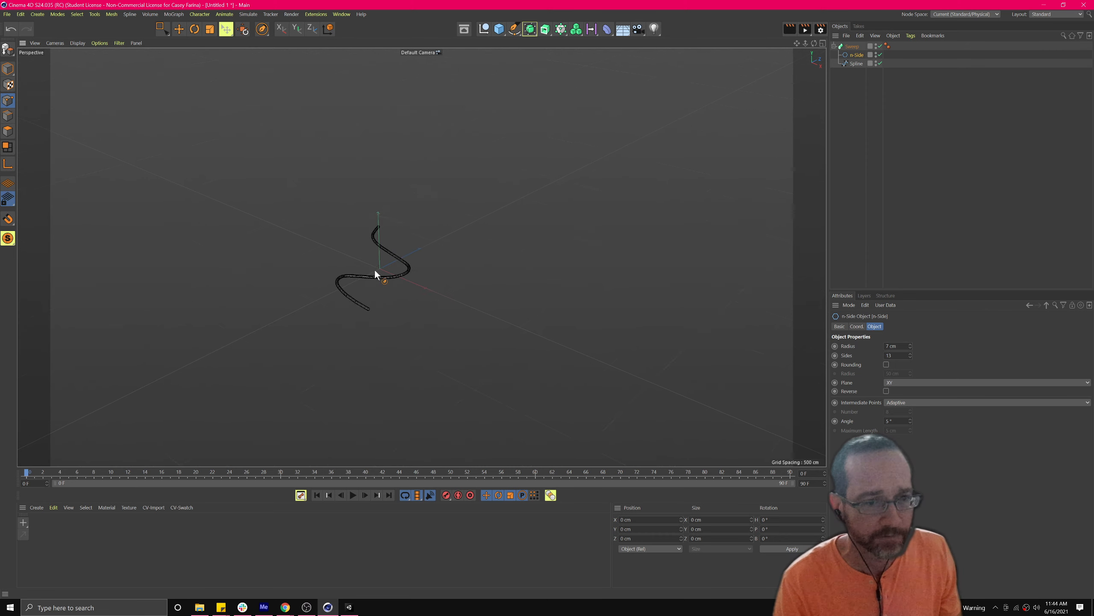
{"action": "scroll", "coordinate": [301, 275], "scroll_direction": "up", "scroll_amount": 4}
{"action": "scroll", "coordinate": [517, 301], "scroll_direction": "up", "scroll_amount": 3}
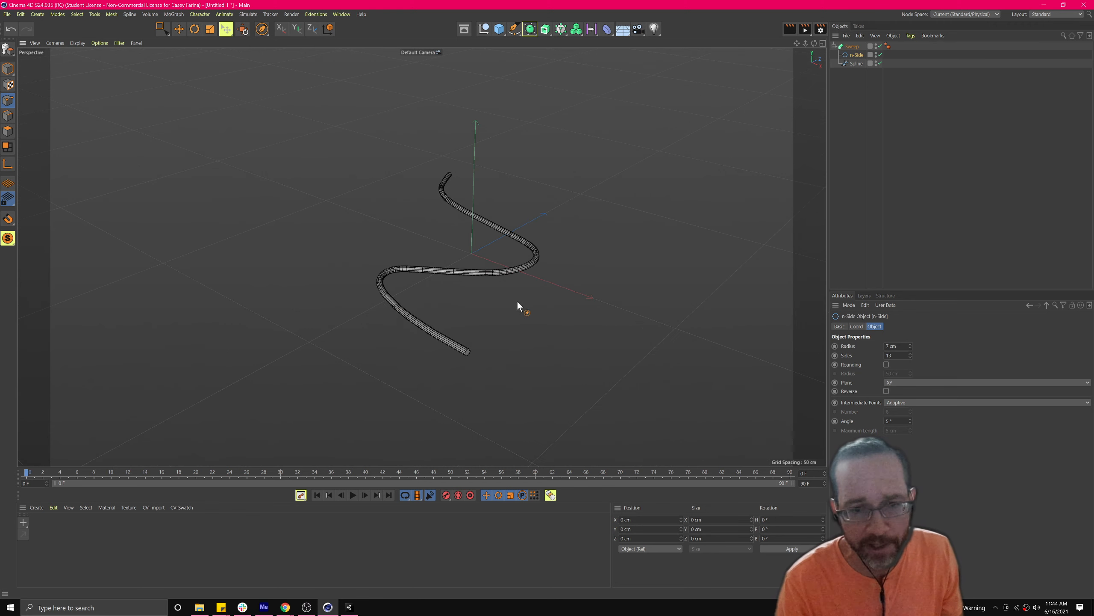
Step: Lower the n-Side profile's sides to 7 and compare the tube from far and near
{"action": "left_click_drag", "start_coordinate": [911, 357], "coordinate": [910, 358]}
{"action": "scroll", "coordinate": [508, 320], "scroll_direction": "down", "scroll_amount": 5}
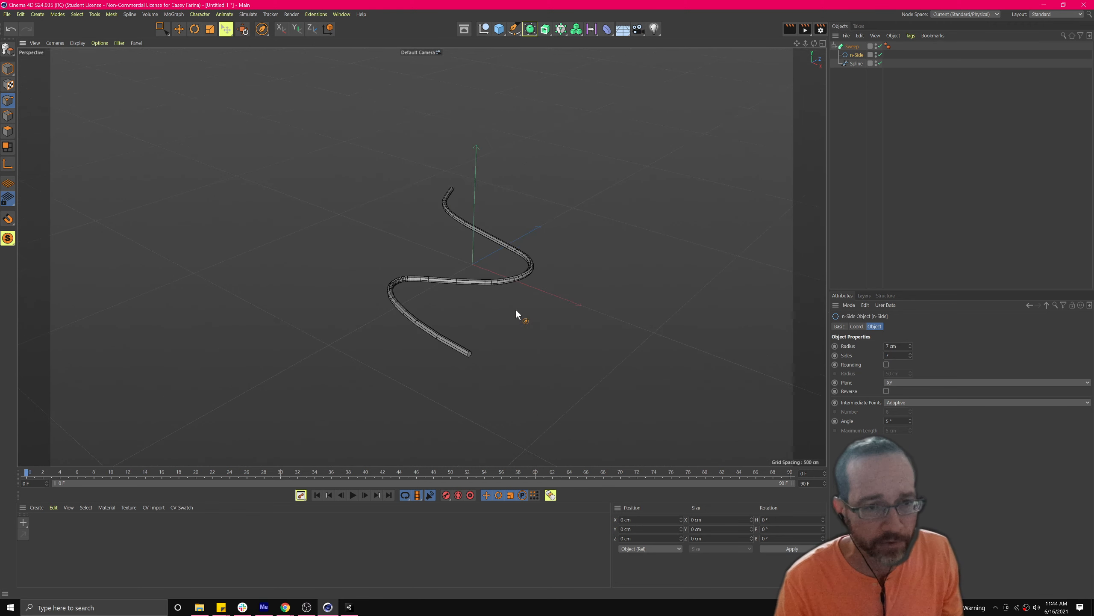
{"action": "scroll", "coordinate": [482, 343], "scroll_direction": "up", "scroll_amount": 5}
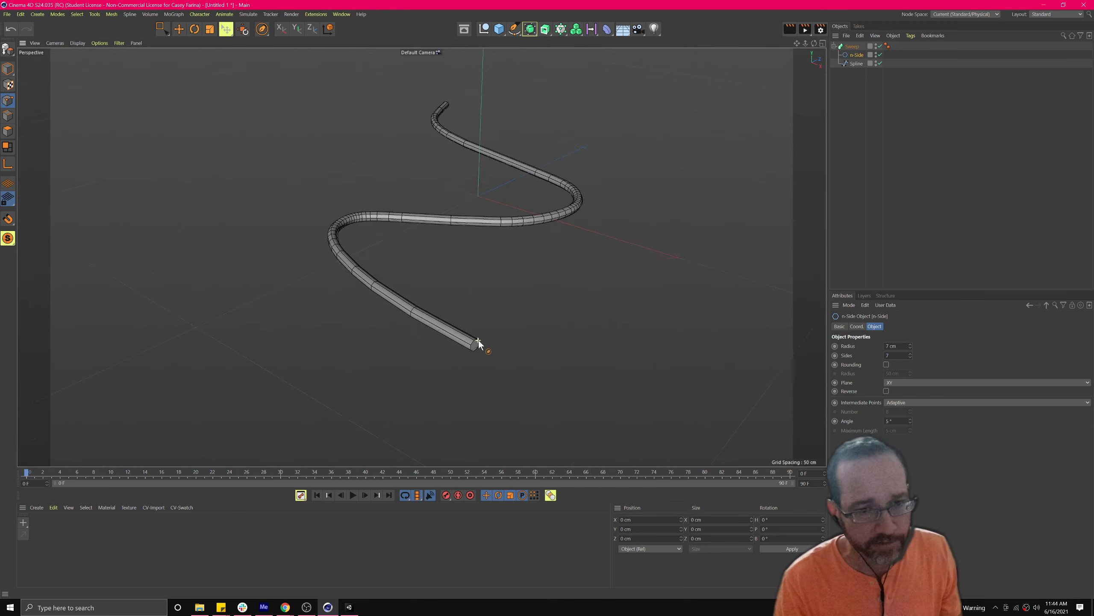
Step: Set the n-Side profile's sides to 12 and bring up the Sweep's object properties
{"action": "left_click_drag", "start_coordinate": [911, 354], "coordinate": [910, 353]}
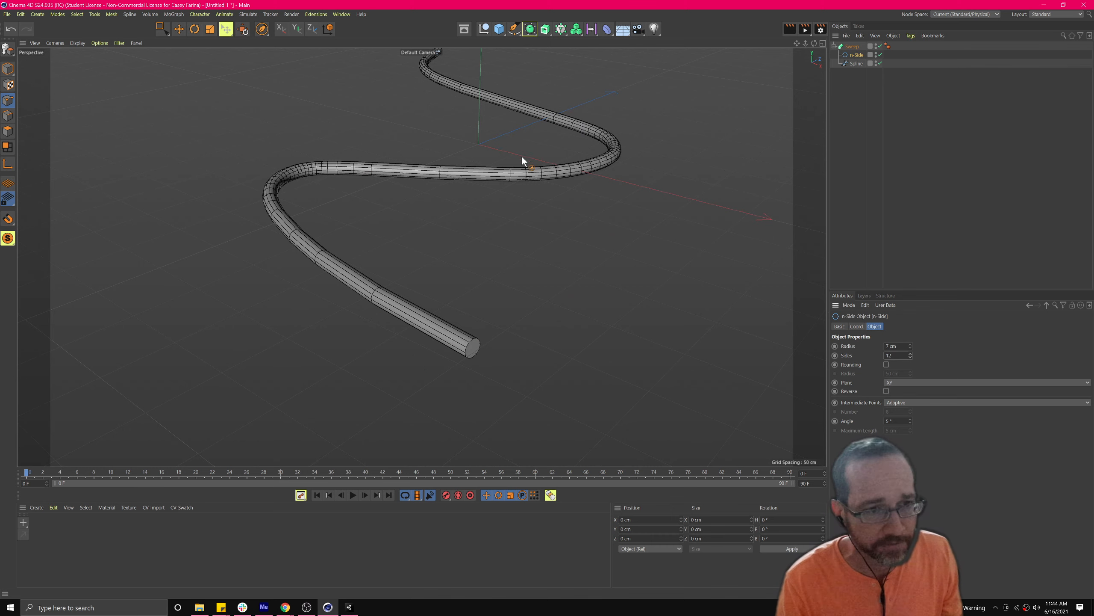
{"action": "left_click_drag", "start_coordinate": [528, 210], "coordinate": [772, 323], "text": "alt"}
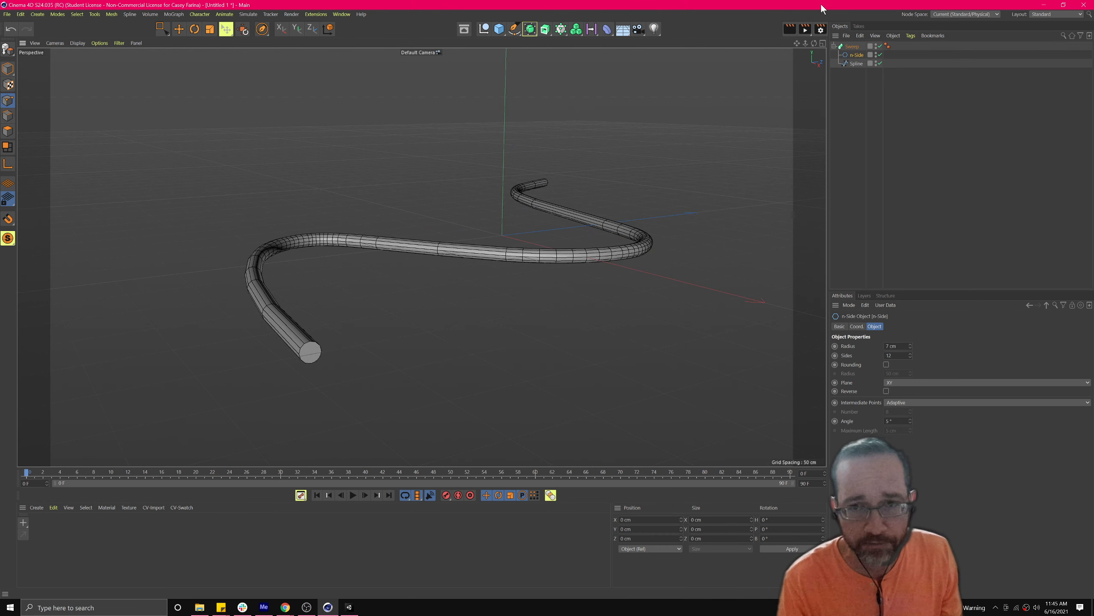
{"action": "left_click", "coordinate": [852, 47]}
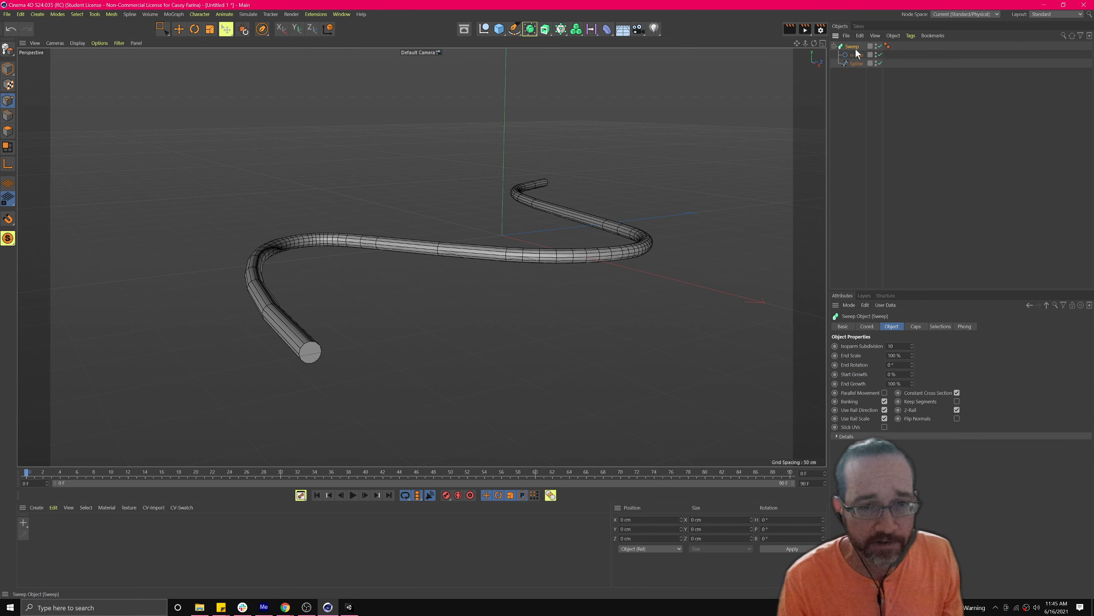
{"action": "mouse_move", "coordinate": [370, 265]}
{"action": "left_mouse_down", "text": "alt"}
{"action": "mouse_move", "coordinate": [393, 279]}
{"action": "mouse_move", "coordinate": [378, 278]}
{"action": "left_mouse_up", "text": "alt"}
Step: Select the Sweep's path spline and show it in the maximized Top view
{"action": "left_click", "coordinate": [854, 64]}
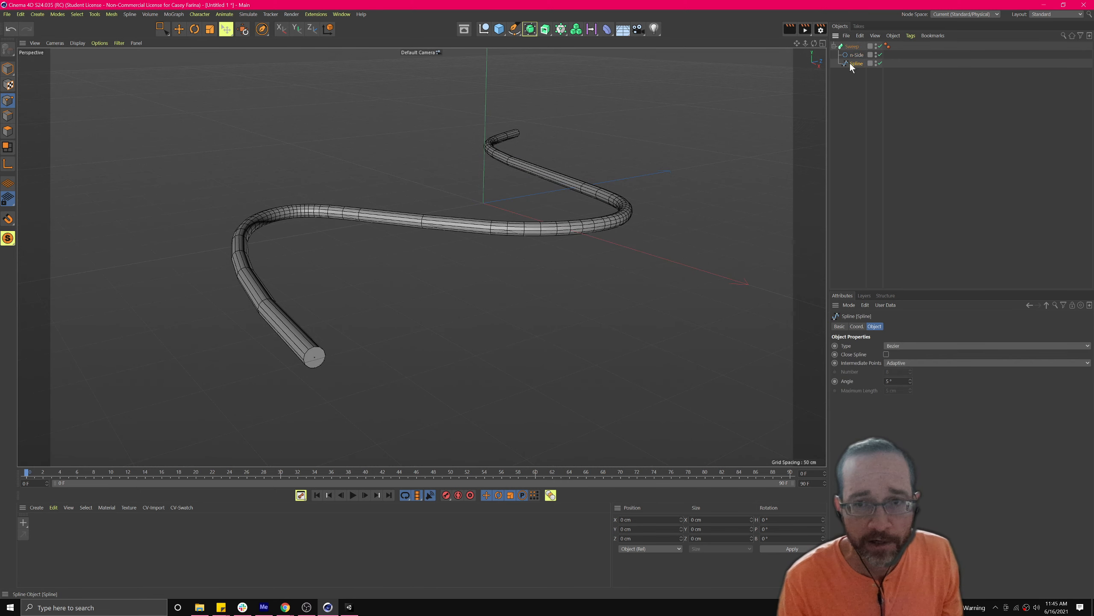
{"action": "left_click", "coordinate": [823, 43]}
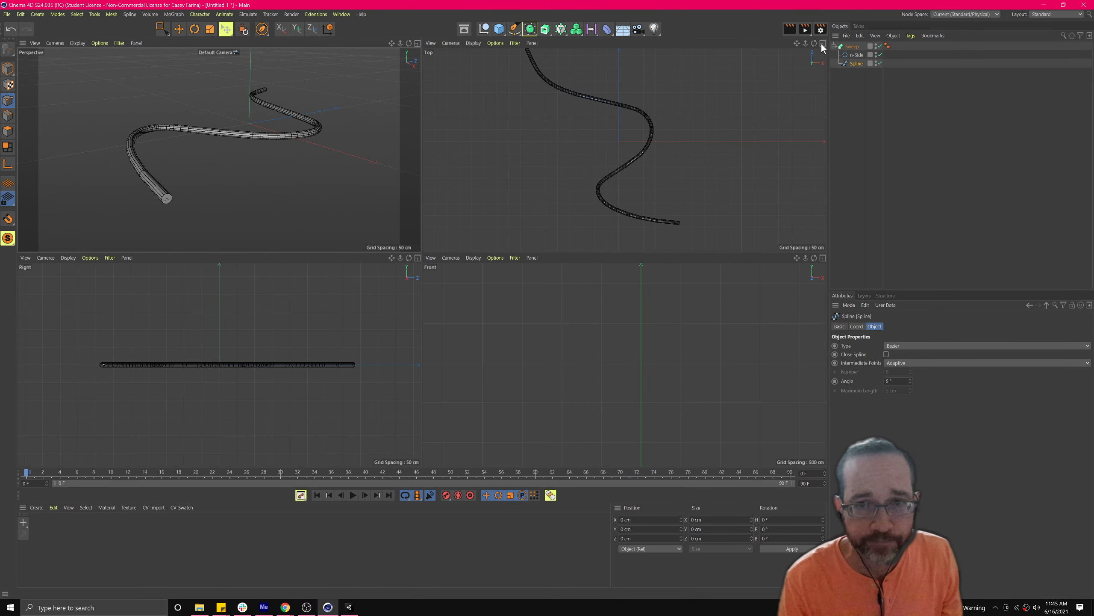
{"action": "left_click", "coordinate": [823, 44]}
{"action": "left_click", "coordinate": [8, 103]}
{"action": "left_click_drag", "start_coordinate": [428, 141], "coordinate": [560, 220]}
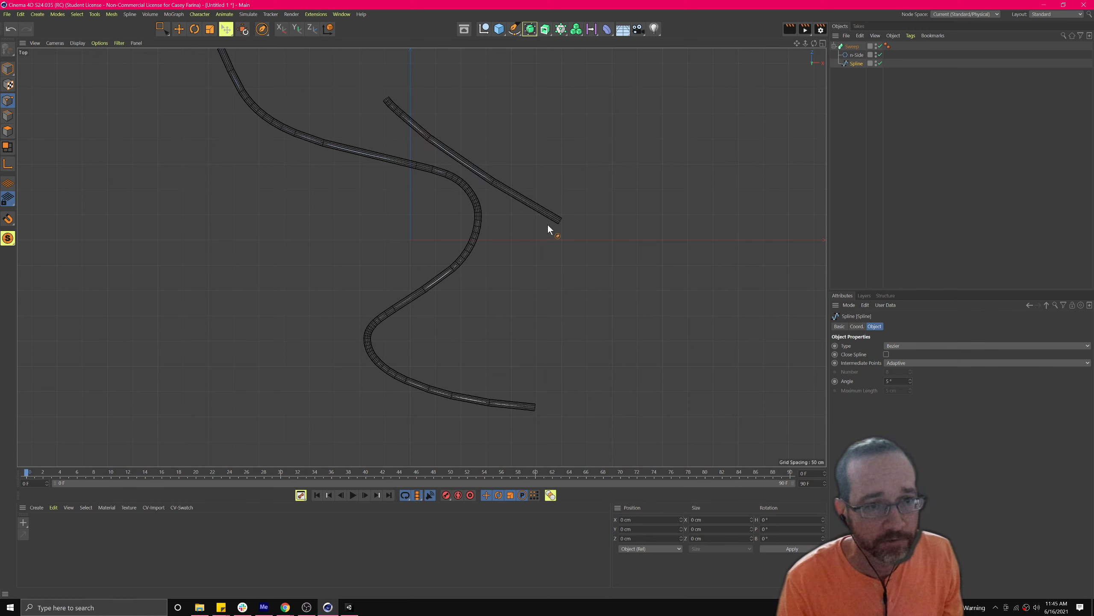
{"action": "key", "text": "ctrl+z"}
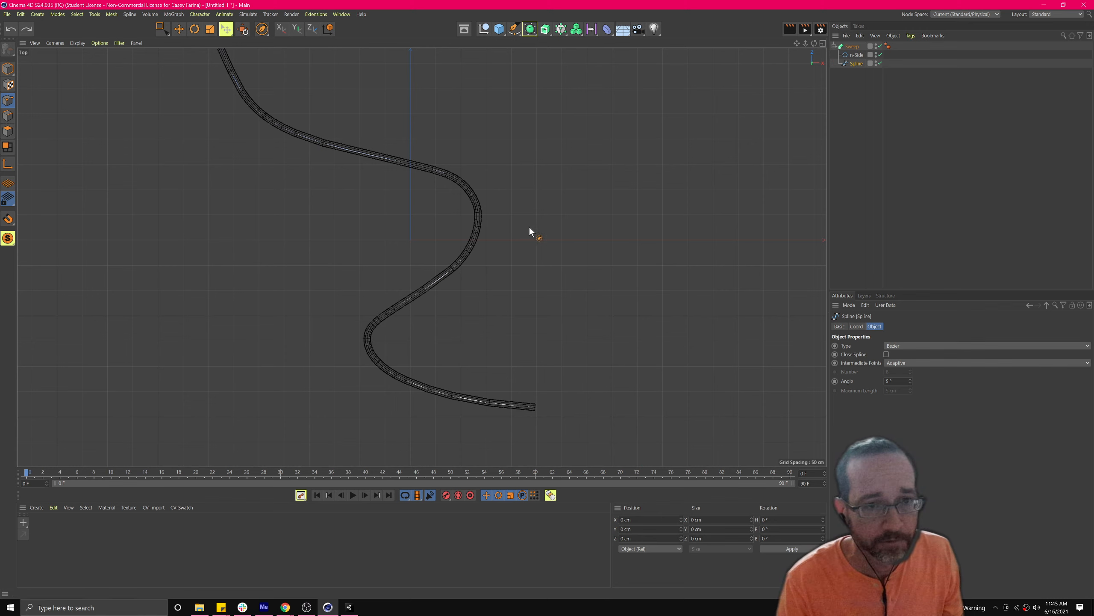
Step: Rectangle-select the path points around the upper bend and move them outward, and shift the bend's lower point to tighten the curve
{"action": "left_click", "coordinate": [162, 29]}
{"action": "left_click_drag", "start_coordinate": [347, 82], "coordinate": [513, 224]}
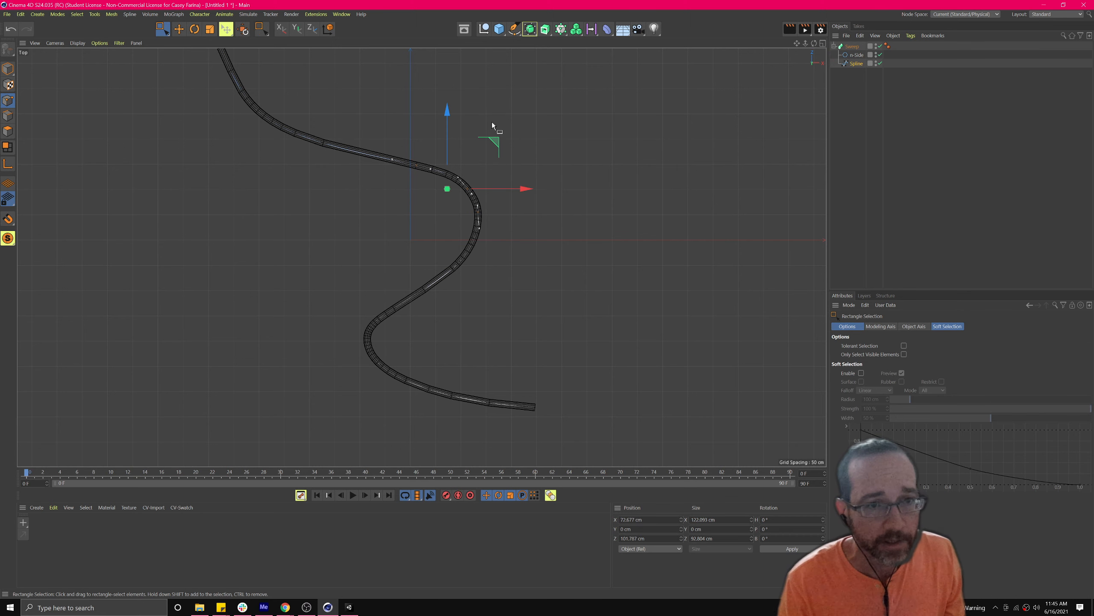
{"action": "left_click_drag", "start_coordinate": [497, 137], "coordinate": [545, 159]}
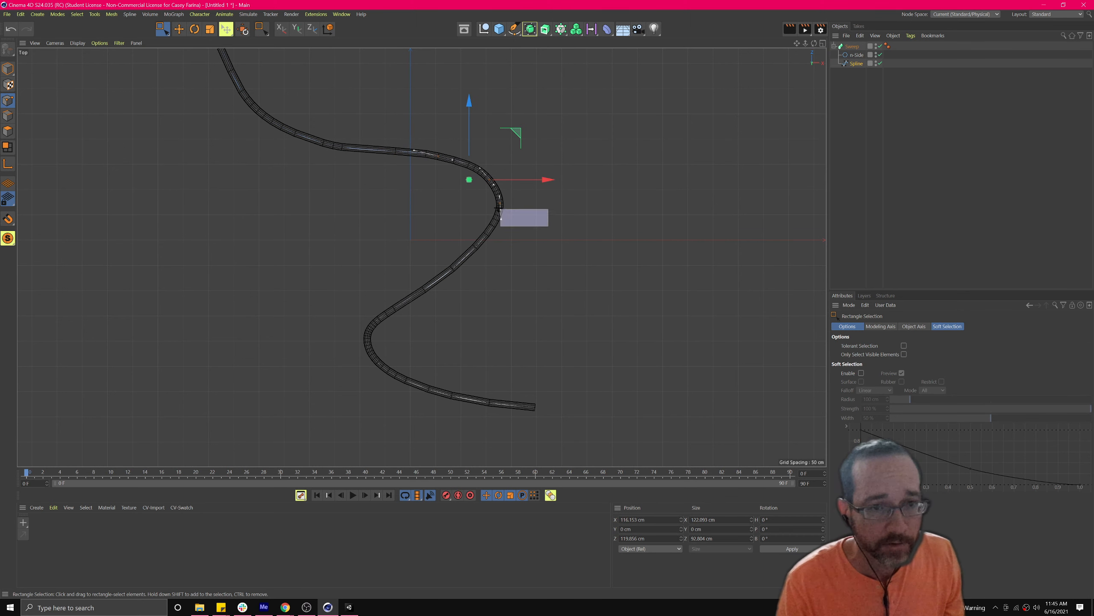
{"action": "left_click_drag", "start_coordinate": [545, 154], "coordinate": [534, 181]}
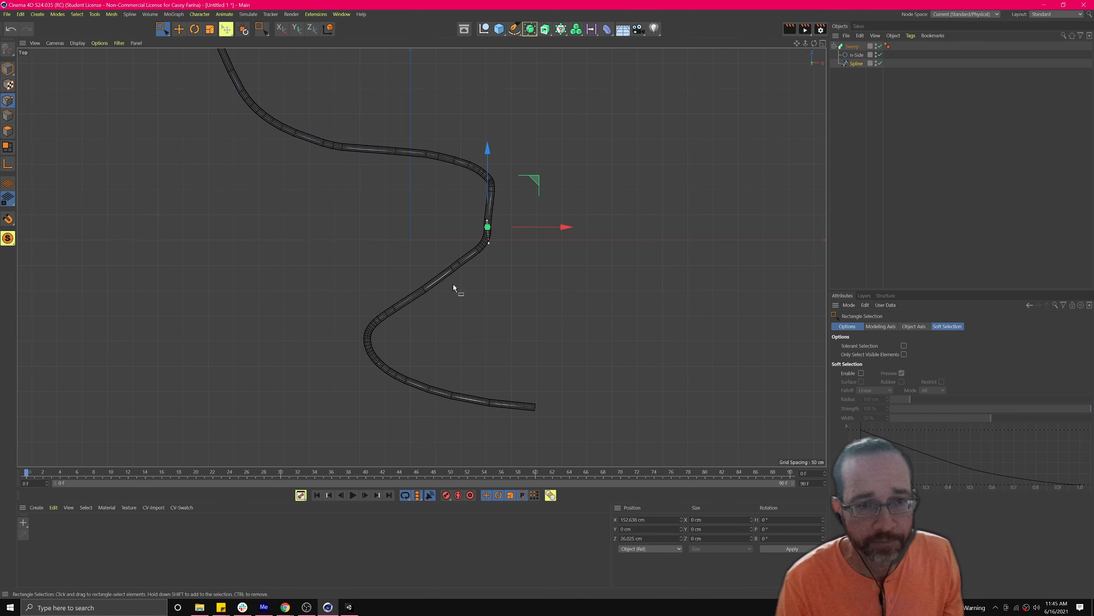
{"action": "scroll", "coordinate": [401, 192], "scroll_direction": "down", "scroll_amount": 5}
{"action": "scroll", "coordinate": [402, 191], "scroll_direction": "up", "scroll_amount": 5}
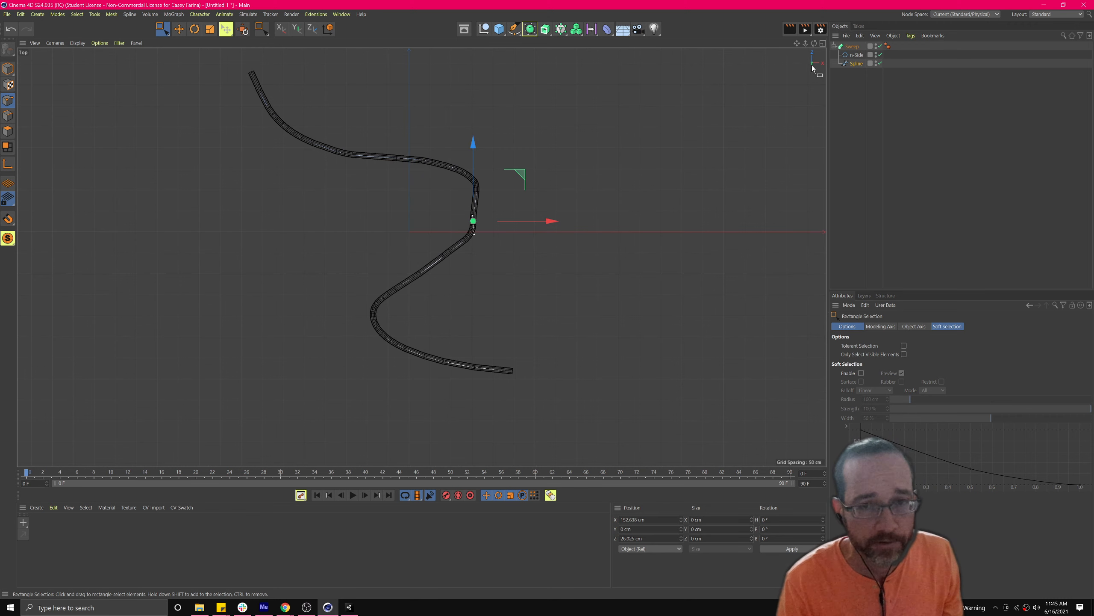
Step: Select the Sweep, show it in the maximized Perspective view and try out its growth settings
{"action": "left_click", "coordinate": [853, 47]}
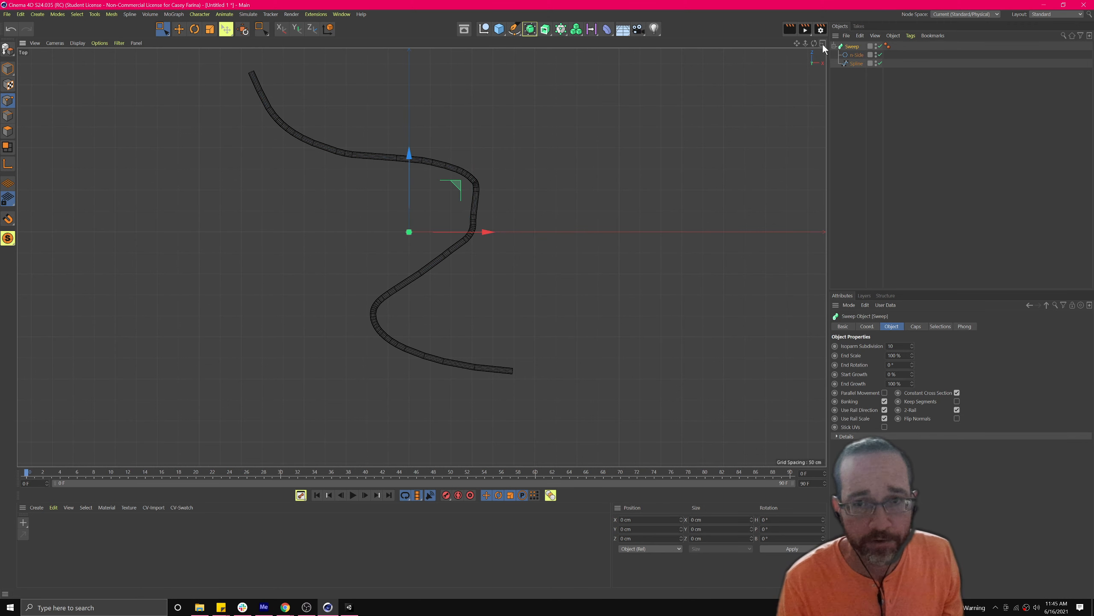
{"action": "left_click", "coordinate": [823, 44]}
{"action": "left_click", "coordinate": [417, 43]}
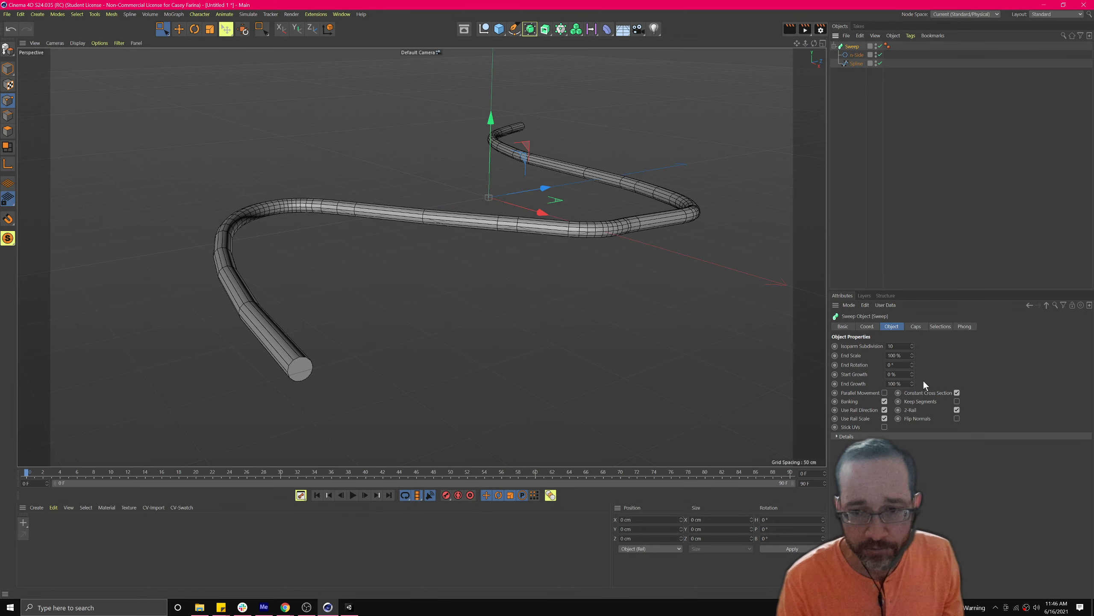
{"action": "mouse_move", "coordinate": [912, 383]}
{"action": "left_mouse_down"}
{"action": "mouse_move", "coordinate": [912, 426]}
{"action": "mouse_move", "coordinate": [912, 353]}
{"action": "mouse_move", "coordinate": [912, 378]}
{"action": "left_mouse_up"}
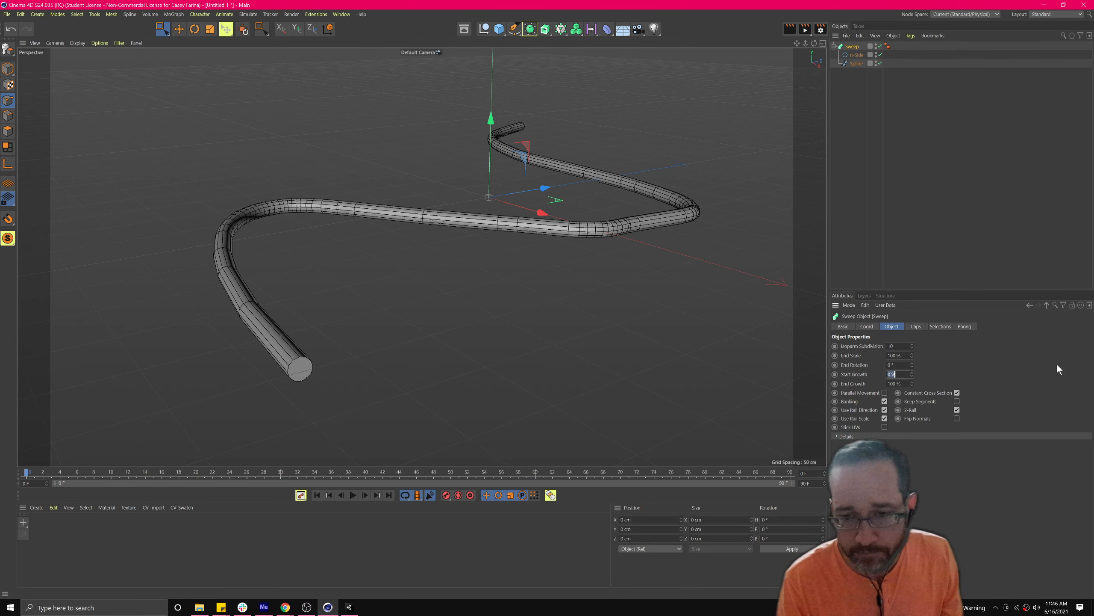
Step: Shape the Sweep's Scale curve in its details with an added dip and an added peak, and lower its end point to taper the tube
{"action": "left_click", "coordinate": [844, 436]}
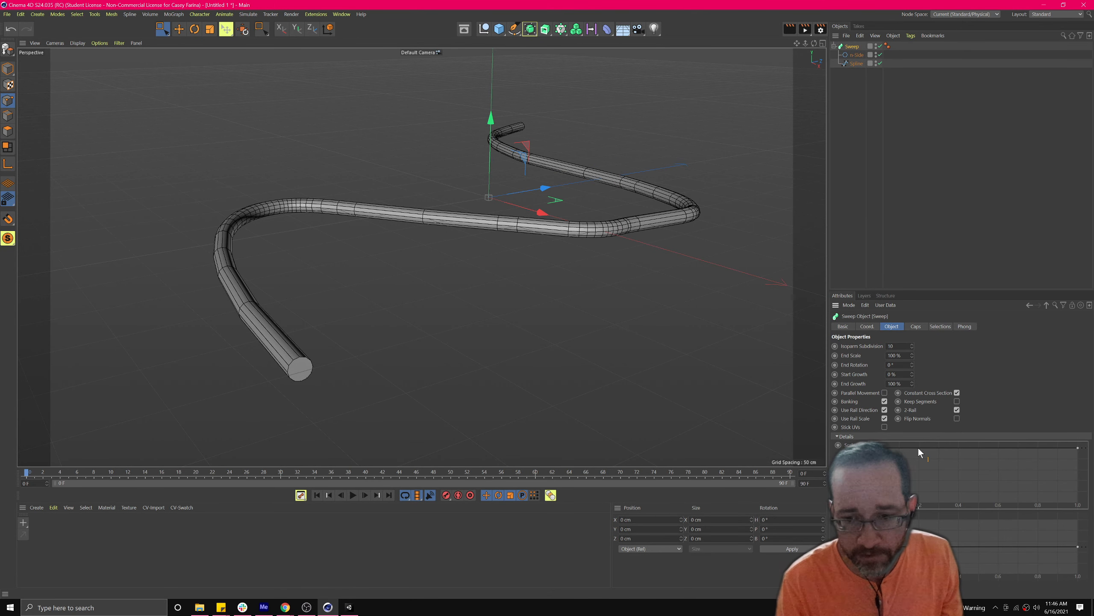
{"action": "left_click", "coordinate": [914, 448], "text": "ctrl"}
{"action": "left_click_drag", "start_coordinate": [914, 448], "coordinate": [925, 477]}
{"action": "left_click", "coordinate": [987, 470], "text": "ctrl"}
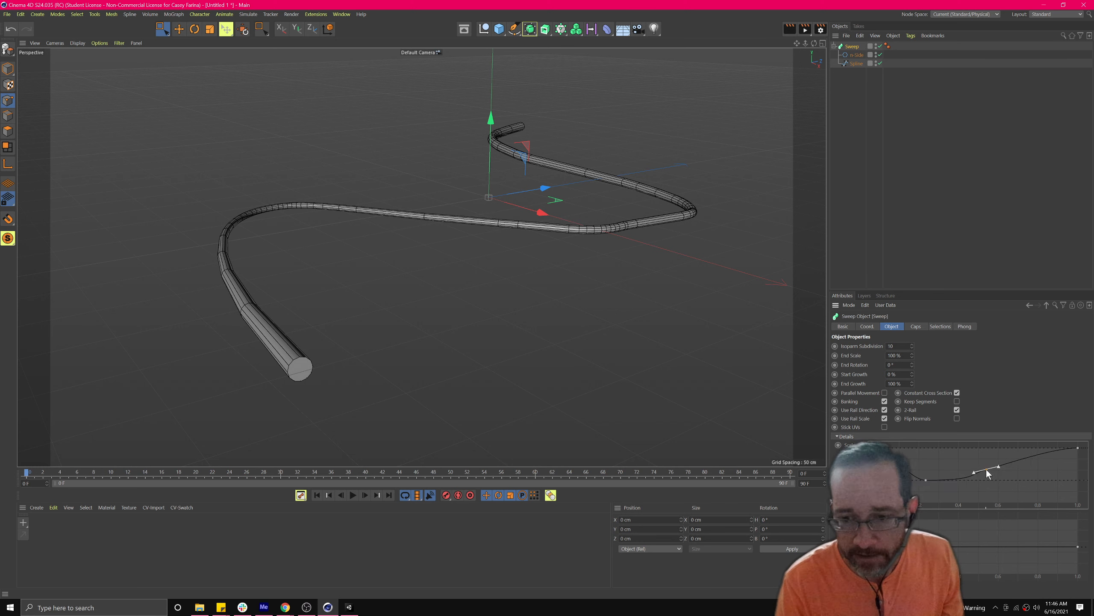
{"action": "mouse_move", "coordinate": [991, 474]}
{"action": "left_mouse_down"}
{"action": "mouse_move", "coordinate": [993, 486]}
{"action": "mouse_move", "coordinate": [991, 455]}
{"action": "left_mouse_up"}
{"action": "left_click_drag", "start_coordinate": [1079, 452], "coordinate": [1077, 500]}
{"action": "scroll", "coordinate": [431, 302], "scroll_direction": "up", "scroll_amount": 10}
{"action": "left_click_drag", "start_coordinate": [561, 298], "coordinate": [349, 268], "text": "alt"}
{"action": "scroll", "coordinate": [349, 268], "scroll_direction": "down", "scroll_amount": 5}
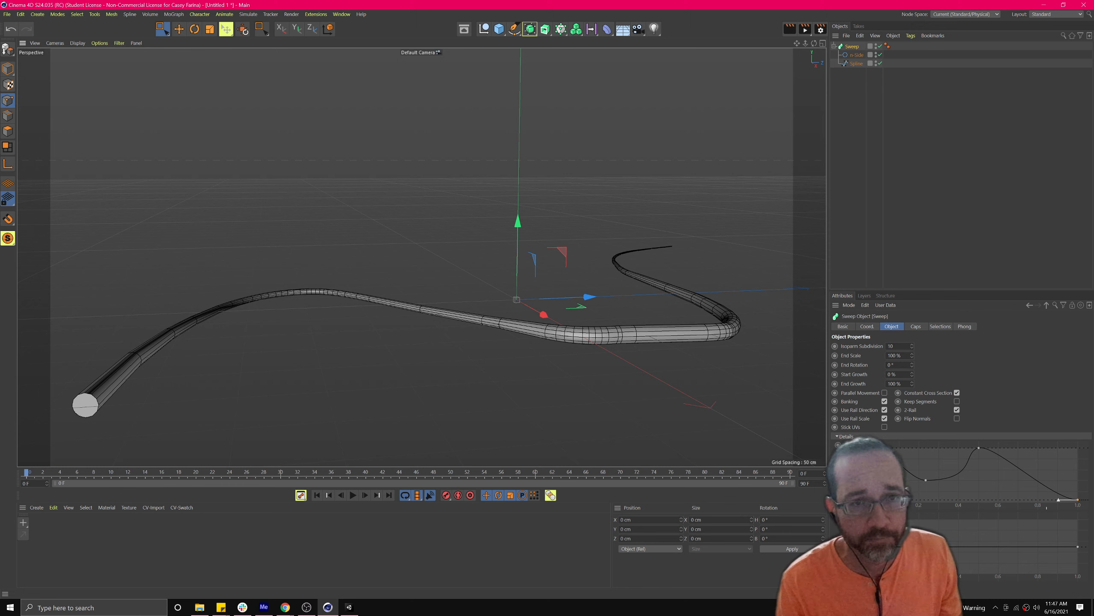
{"action": "scroll", "coordinate": [1047, 478], "scroll_direction": "up", "scroll_amount": 3}
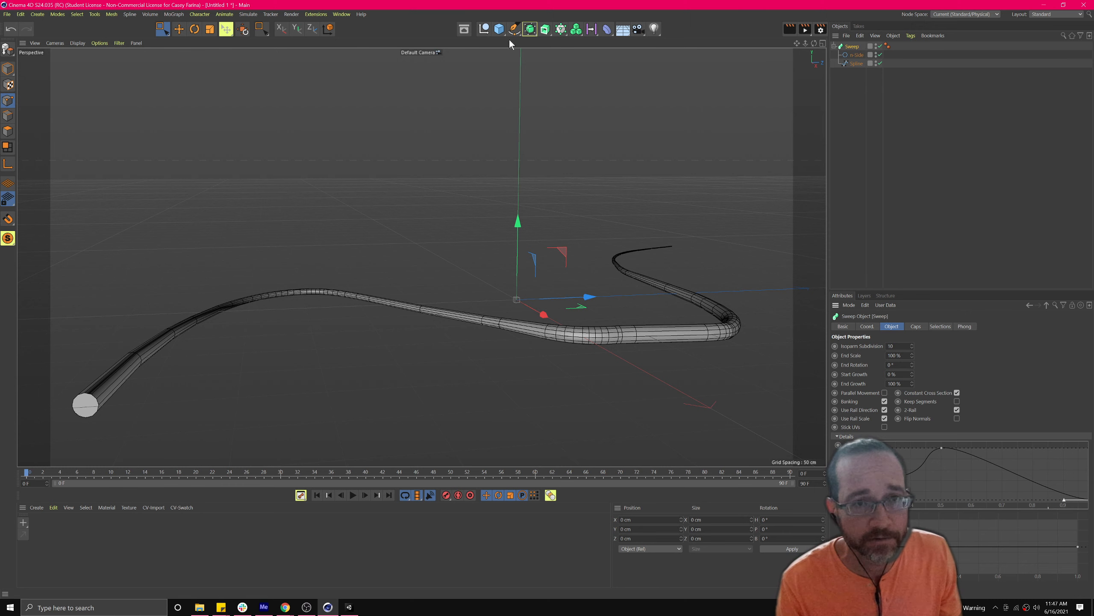
{"action": "left_click", "coordinate": [513, 31]}
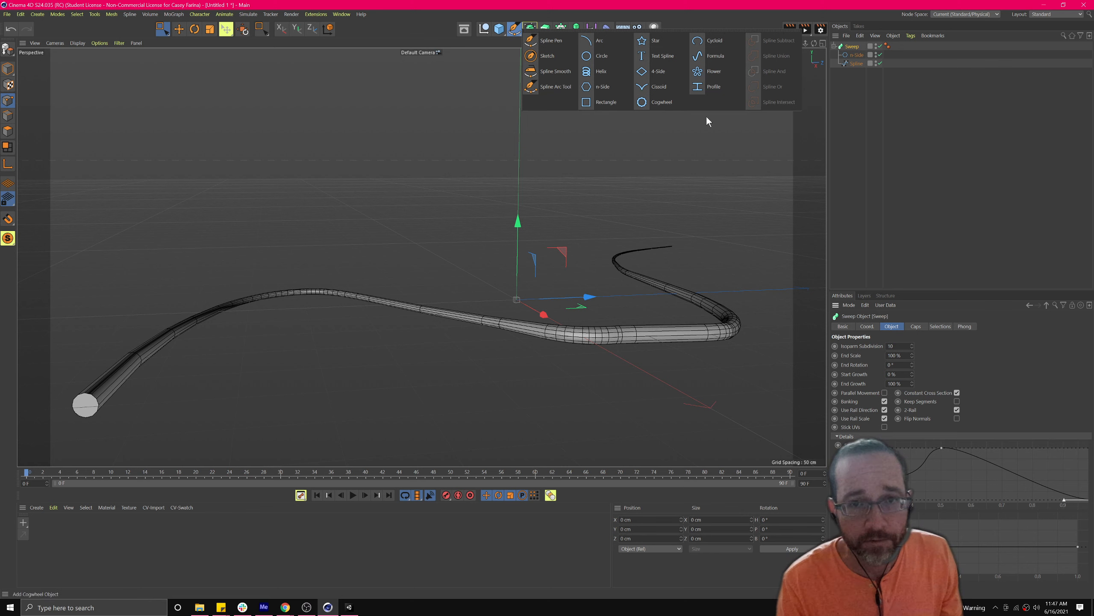
{"action": "left_click", "coordinate": [657, 71]}
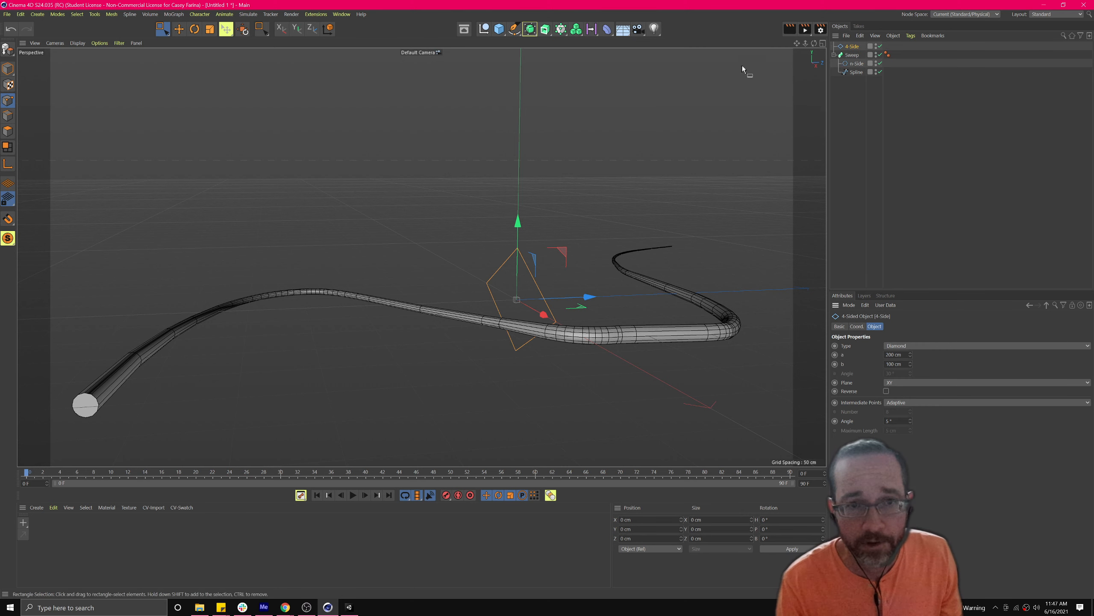
{"action": "key", "text": "Delete"}
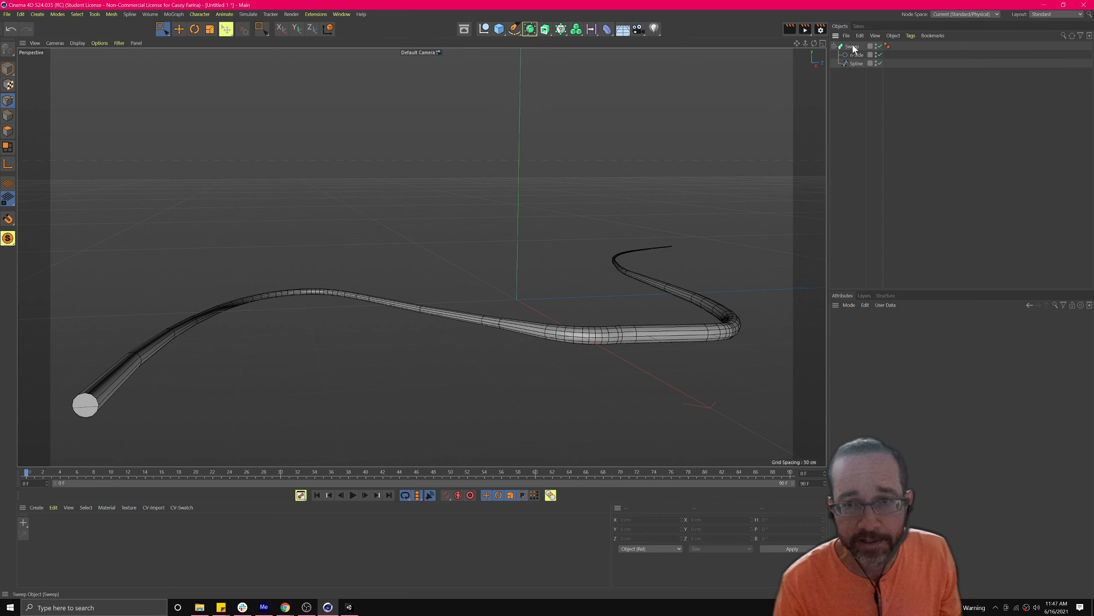
Step: Try the n-Side profile with 2 sides, and set its sides to 4
{"action": "left_click", "coordinate": [858, 55]}
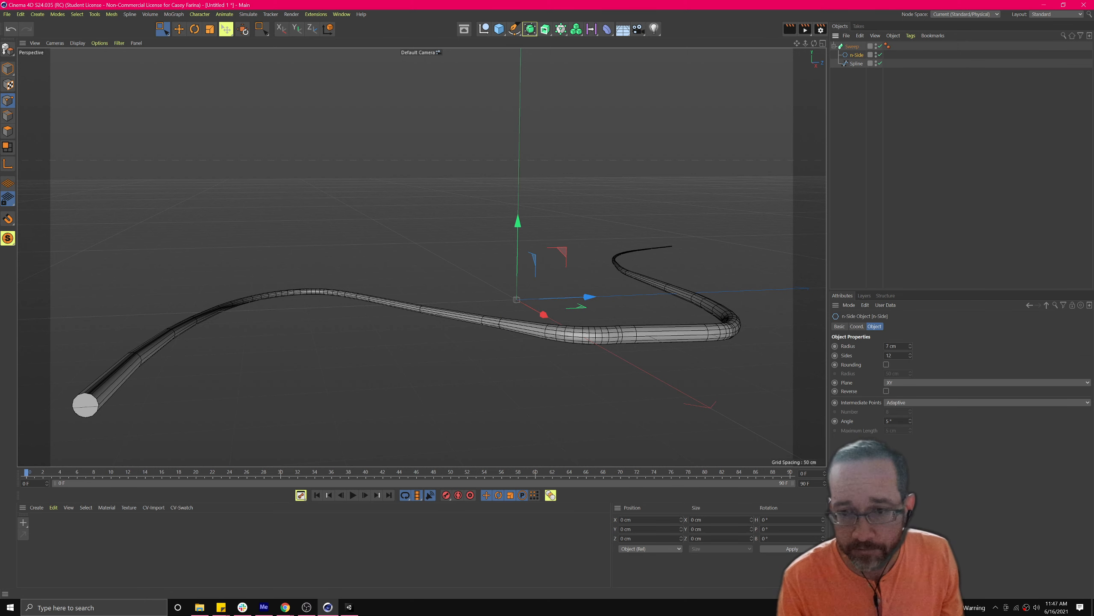
{"action": "type", "text": "2"}
{"action": "key", "text": "Return"}
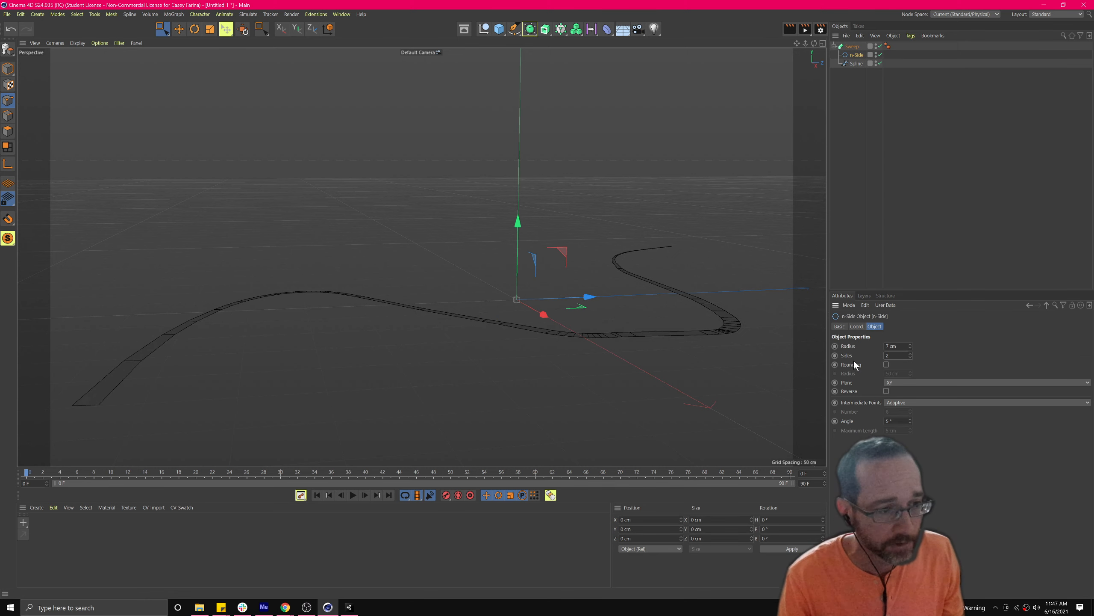
{"action": "type", "text": "4"}
{"action": "key", "text": "Return"}
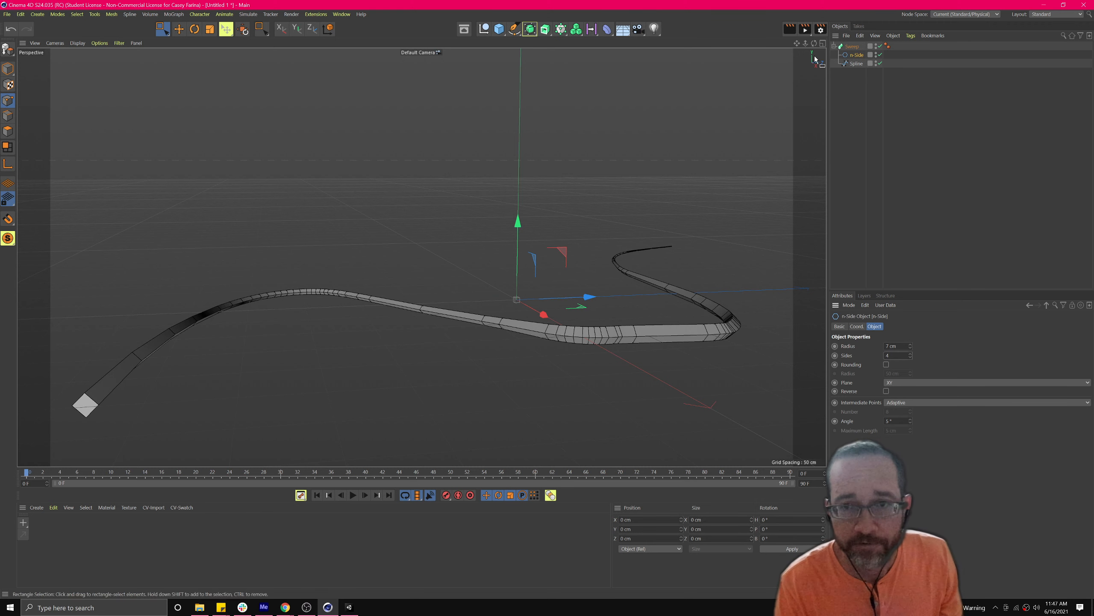
Step: Add a point to the middle of the Sweep's Rotation curve and raise it to twist the tube
{"action": "left_click", "coordinate": [851, 47]}
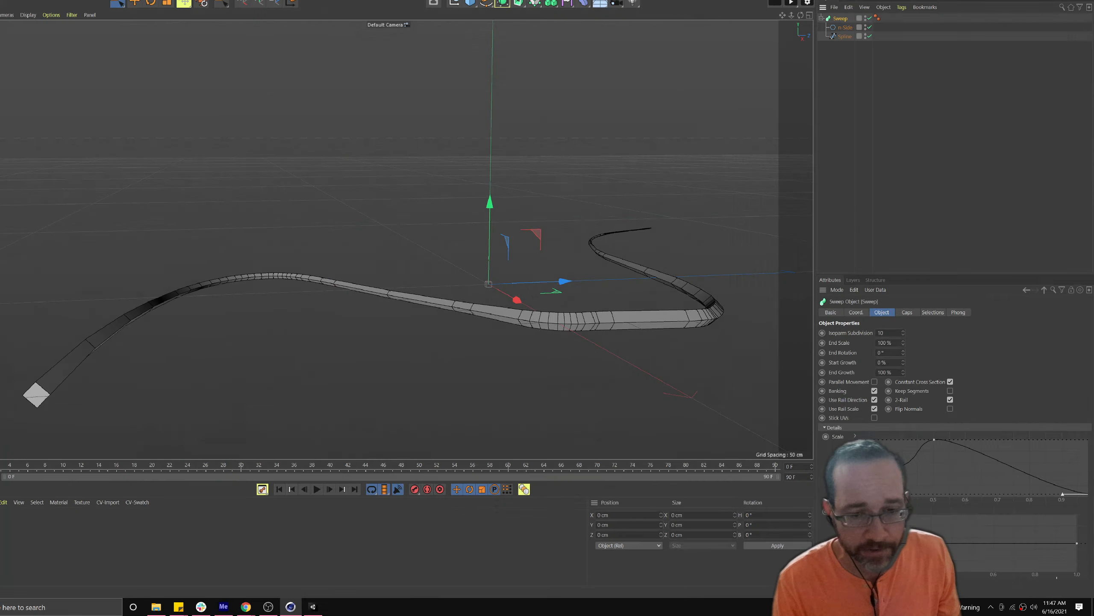
{"action": "left_click", "coordinate": [979, 546], "text": "ctrl"}
{"action": "left_click_drag", "start_coordinate": [979, 547], "coordinate": [976, 527]}
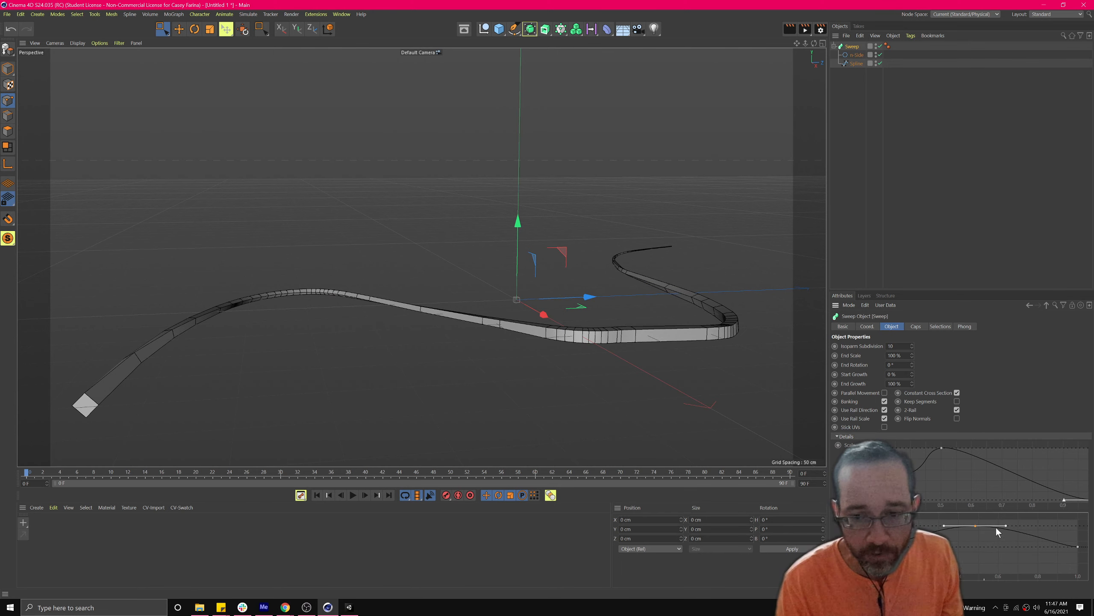
Step: Insert an extra point on the path spline's straight diagonal stretch between the two bends in the maximized Top view
{"action": "left_click", "coordinate": [862, 63]}
{"action": "left_click", "coordinate": [823, 44]}
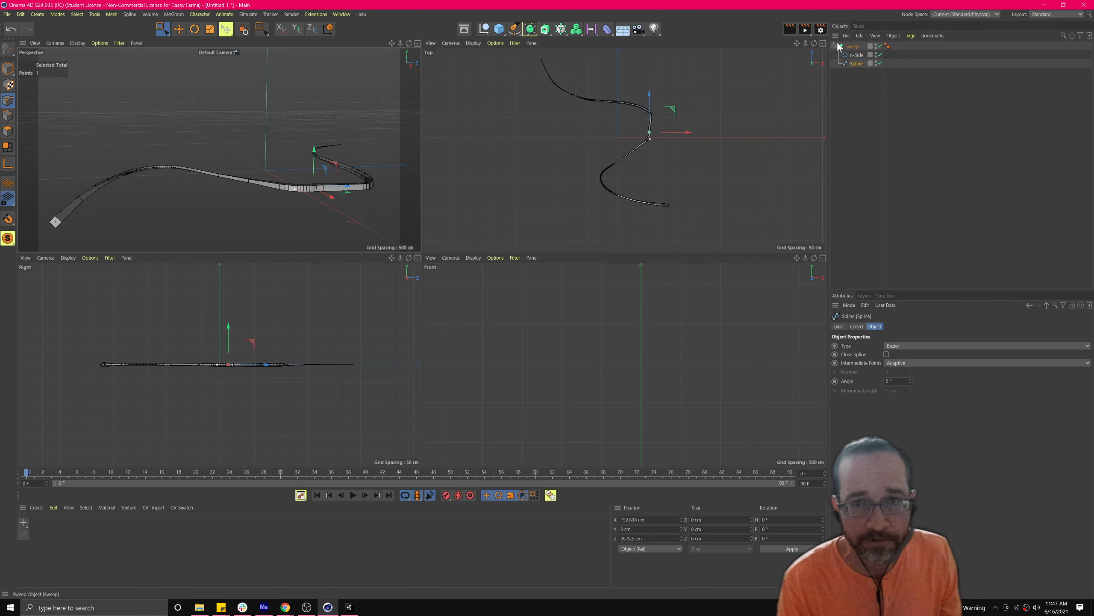
{"action": "left_click", "coordinate": [823, 44]}
{"action": "scroll", "coordinate": [544, 255], "scroll_direction": "up", "scroll_amount": 3}
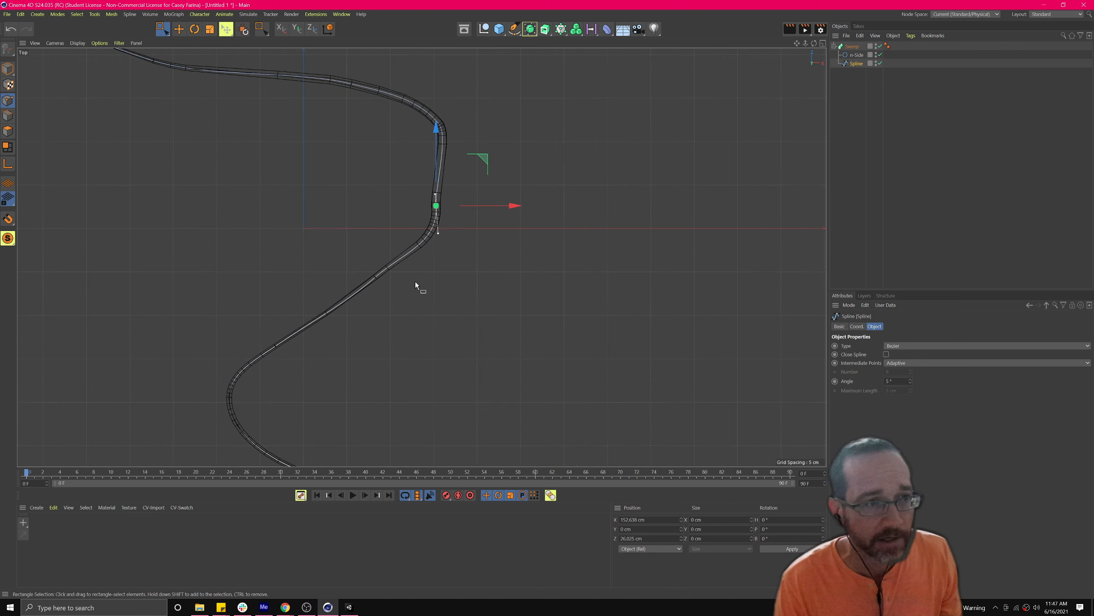
{"action": "left_click", "coordinate": [178, 29]}
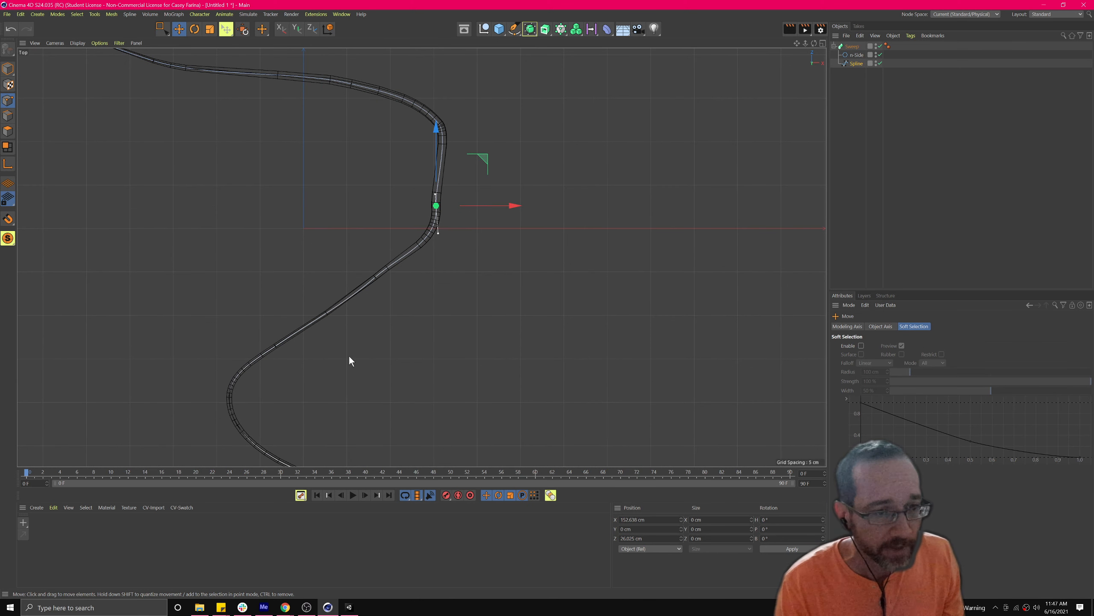
{"action": "scroll", "coordinate": [323, 313], "scroll_direction": "up", "scroll_amount": 5}
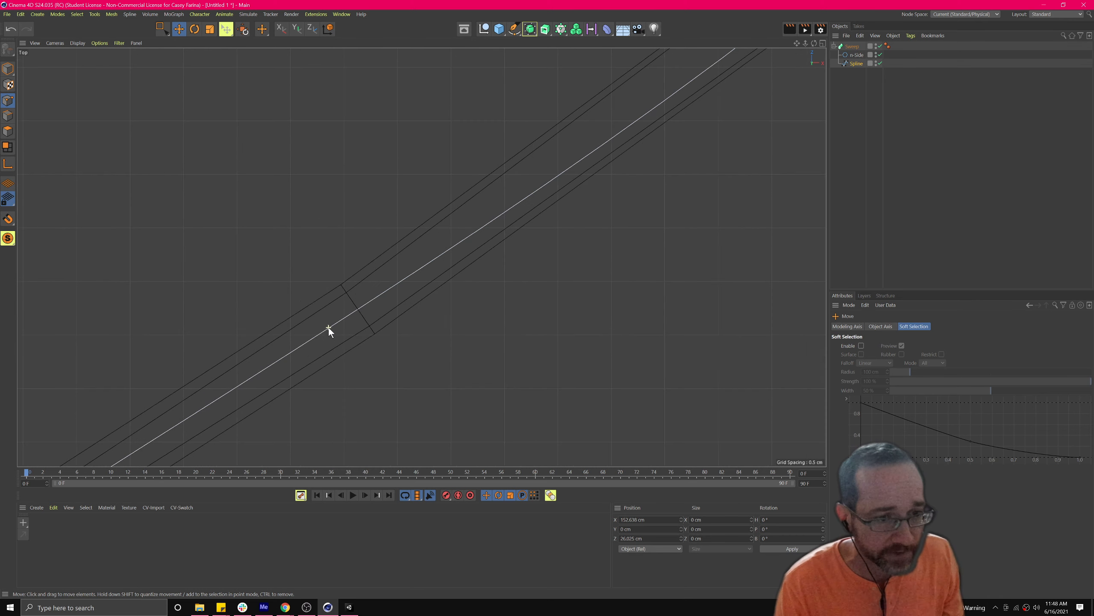
{"action": "scroll", "coordinate": [328, 325], "scroll_direction": "up", "scroll_amount": 3}
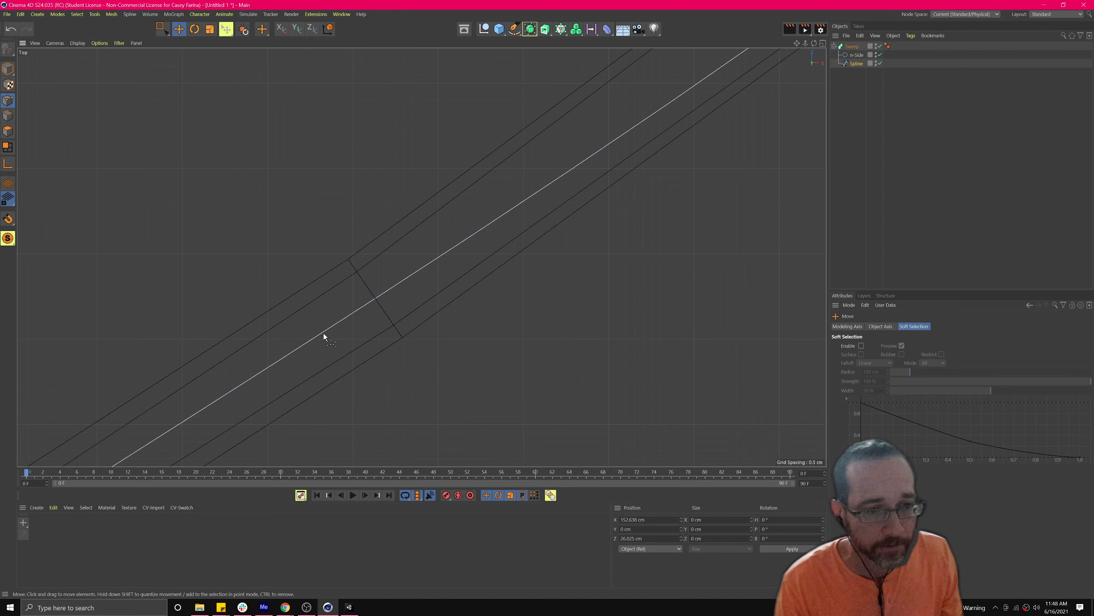
{"action": "left_click", "coordinate": [324, 334], "text": "ctrl"}
{"action": "left_click_drag", "start_coordinate": [353, 303], "coordinate": [439, 222]}
{"action": "scroll", "coordinate": [431, 226], "scroll_direction": "down", "scroll_amount": 15}
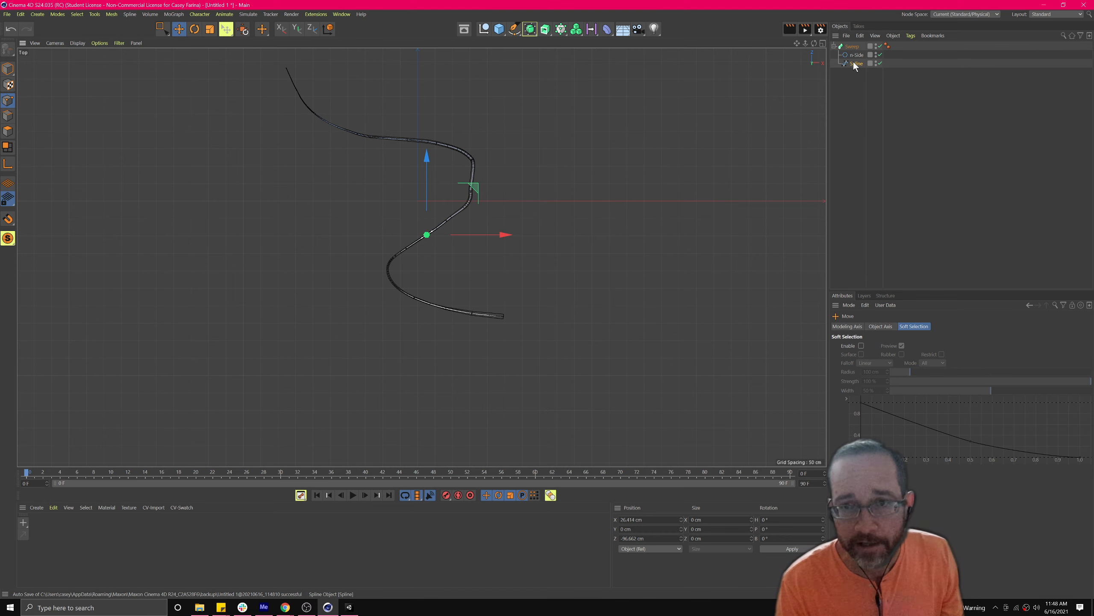
Step: Raise the Sweep's Rotation curve point further, add a low point nearer its end, and inspect the twist in the Perspective view
{"action": "left_click", "coordinate": [855, 47]}
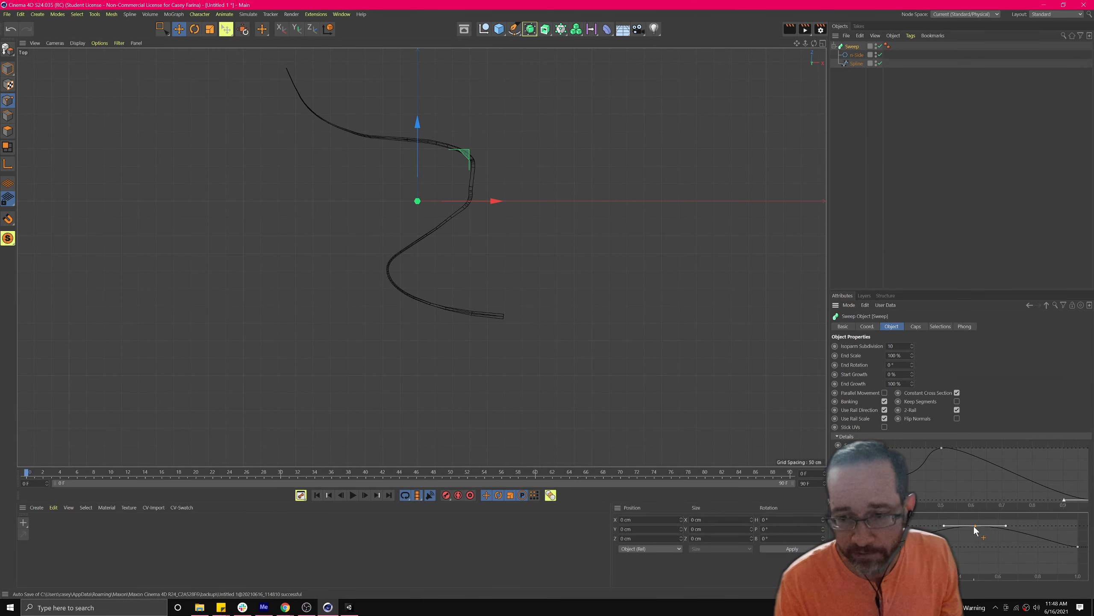
{"action": "left_click_drag", "start_coordinate": [974, 526], "coordinate": [972, 517], "text": "ctrl"}
{"action": "left_click", "coordinate": [1024, 526], "text": "ctrl"}
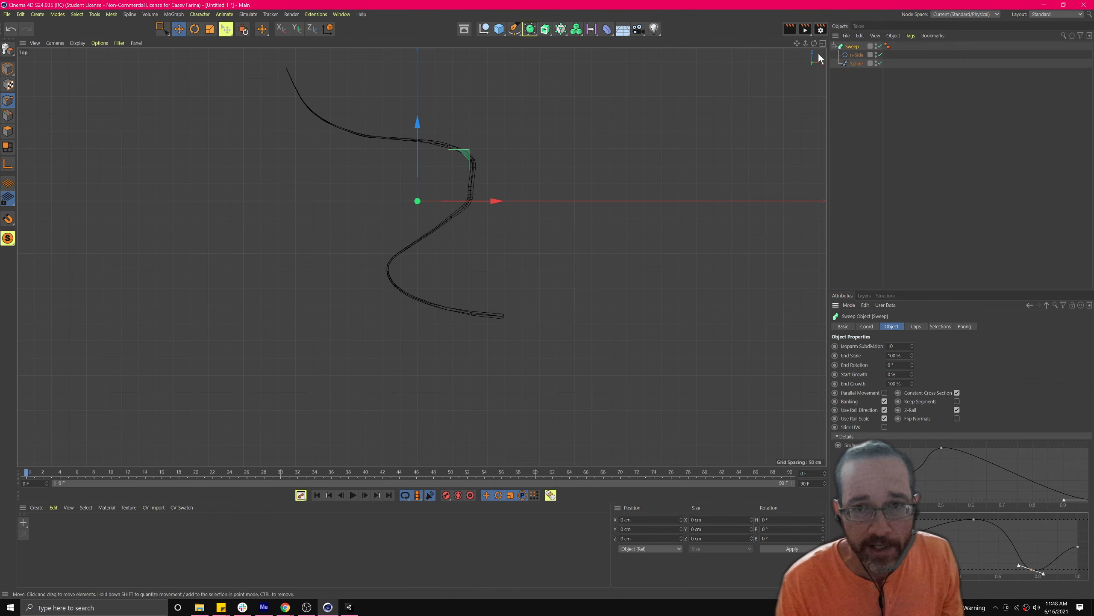
{"action": "left_click", "coordinate": [822, 43]}
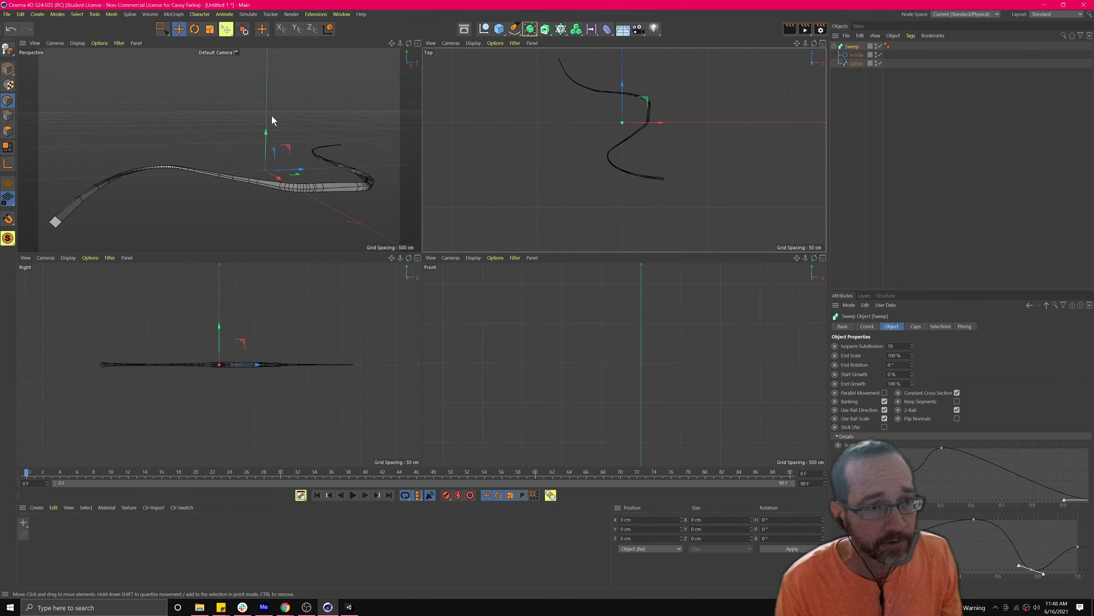
{"action": "left_click", "coordinate": [417, 45]}
{"action": "left_click_drag", "start_coordinate": [477, 166], "coordinate": [500, 278], "text": "alt"}
{"action": "scroll", "coordinate": [370, 239], "scroll_direction": "up", "scroll_amount": 4}
{"action": "left_click_drag", "start_coordinate": [433, 279], "coordinate": [389, 330], "text": "alt"}
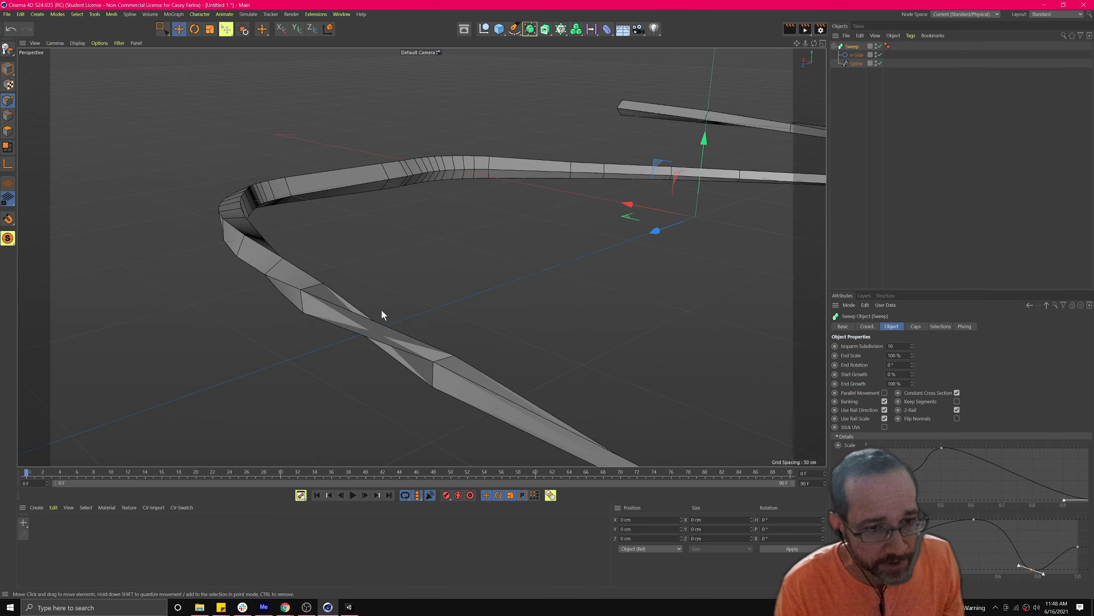
{"action": "left_click_drag", "start_coordinate": [435, 296], "coordinate": [472, 295], "text": "alt"}
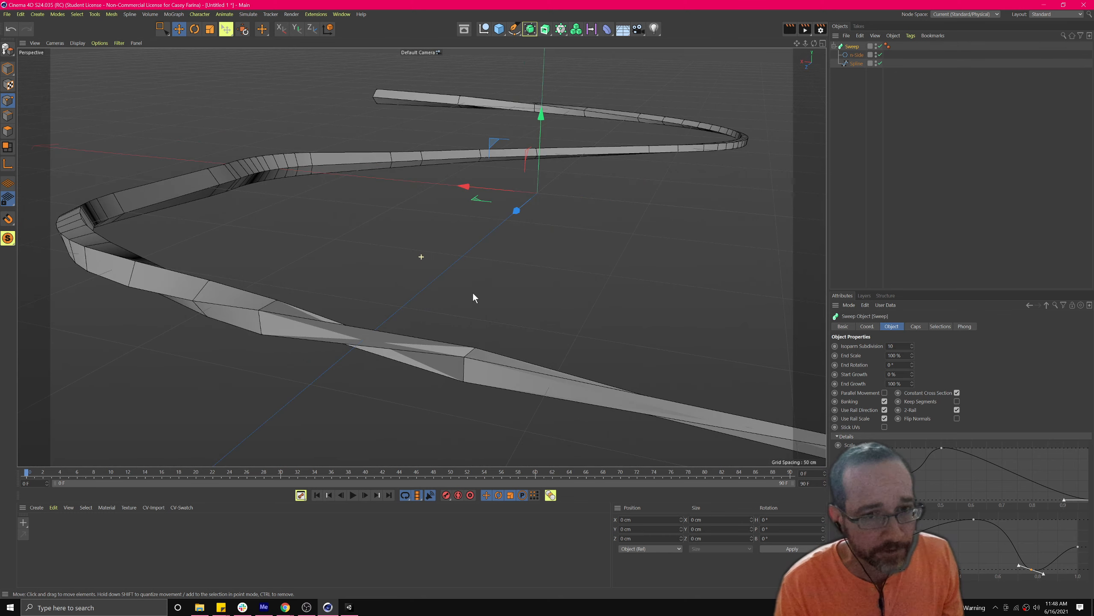
Step: Set the path spline's intermediate points to Uniform with a number of 15
{"action": "left_click", "coordinate": [856, 63]}
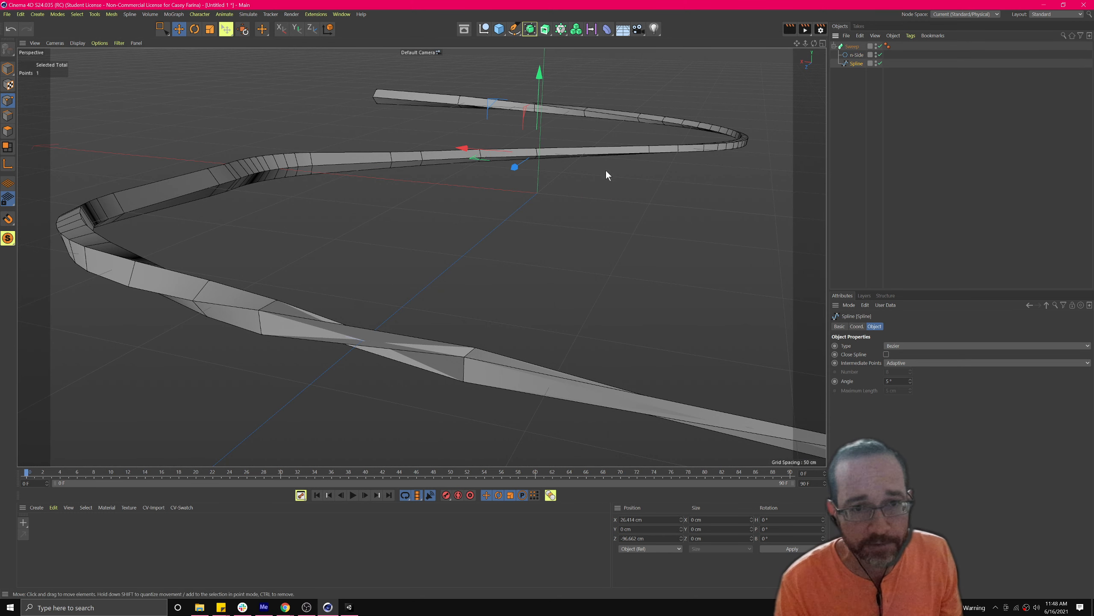
{"action": "left_click", "coordinate": [887, 362]}
{"action": "left_click", "coordinate": [900, 394]}
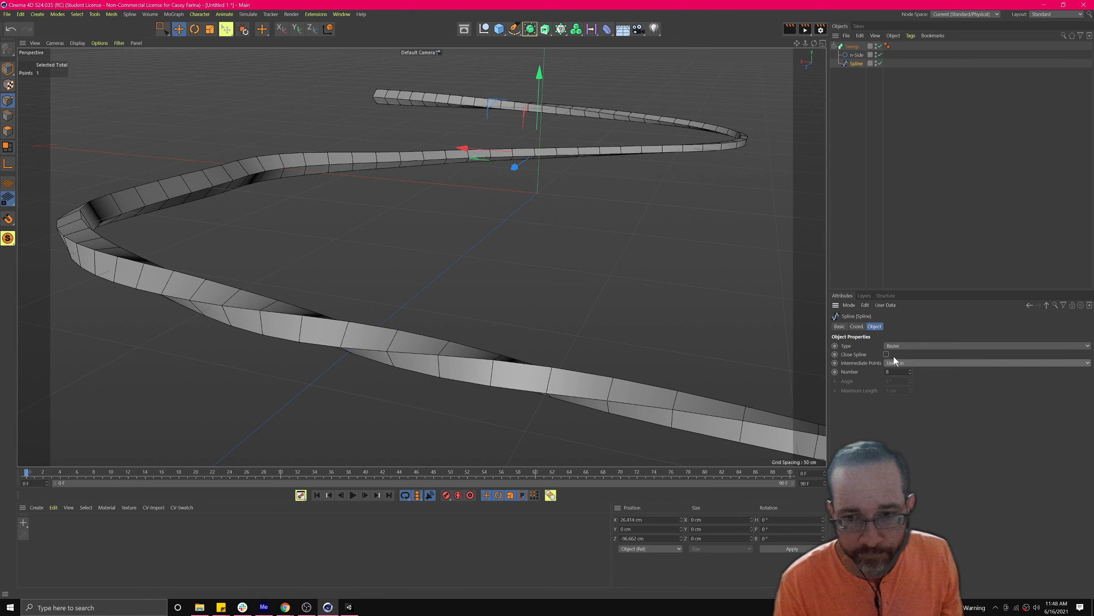
{"action": "left_click", "coordinate": [909, 369]}
{"action": "left_click", "coordinate": [909, 369]}
{"action": "left_click", "coordinate": [909, 369]}
{"action": "left_click", "coordinate": [909, 369]}
{"action": "left_click", "coordinate": [909, 369]}
{"action": "left_click", "coordinate": [910, 369]}
{"action": "left_click", "coordinate": [909, 369]}
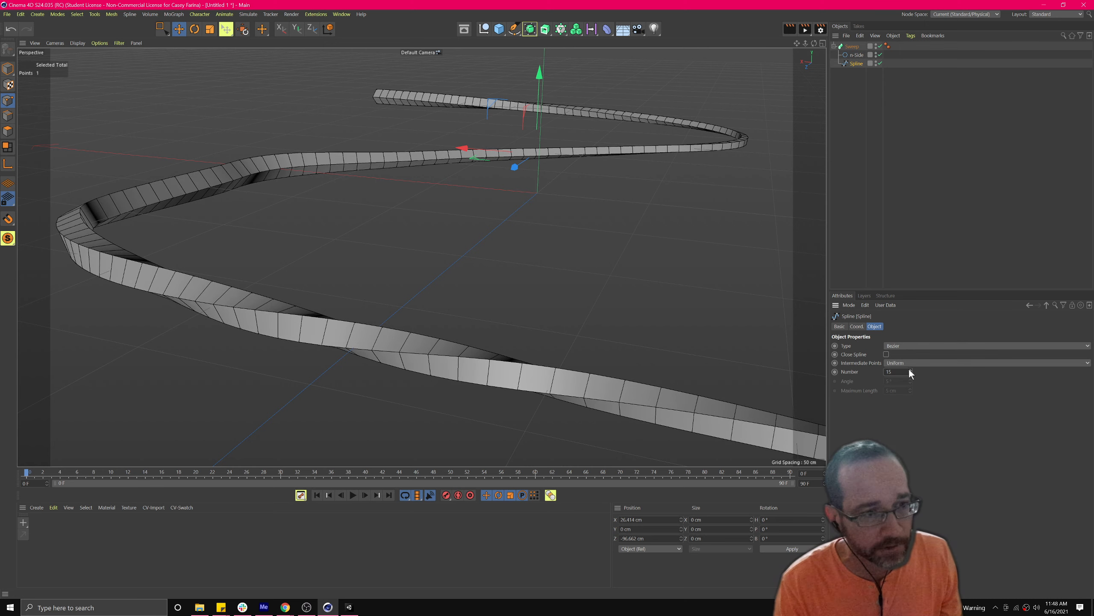
Step: Increase the n-Side profile's radius to 33 cm to thicken the swept tube
{"action": "left_click_drag", "start_coordinate": [427, 329], "coordinate": [374, 247], "text": "alt"}
{"action": "left_click", "coordinate": [852, 47]}
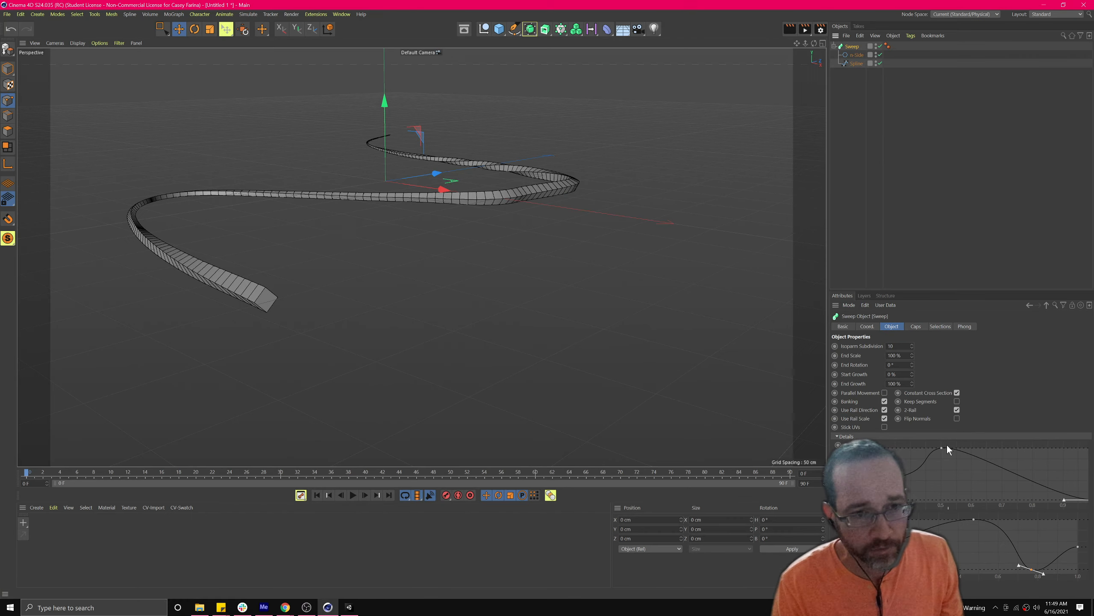
{"action": "left_click", "coordinate": [854, 56]}
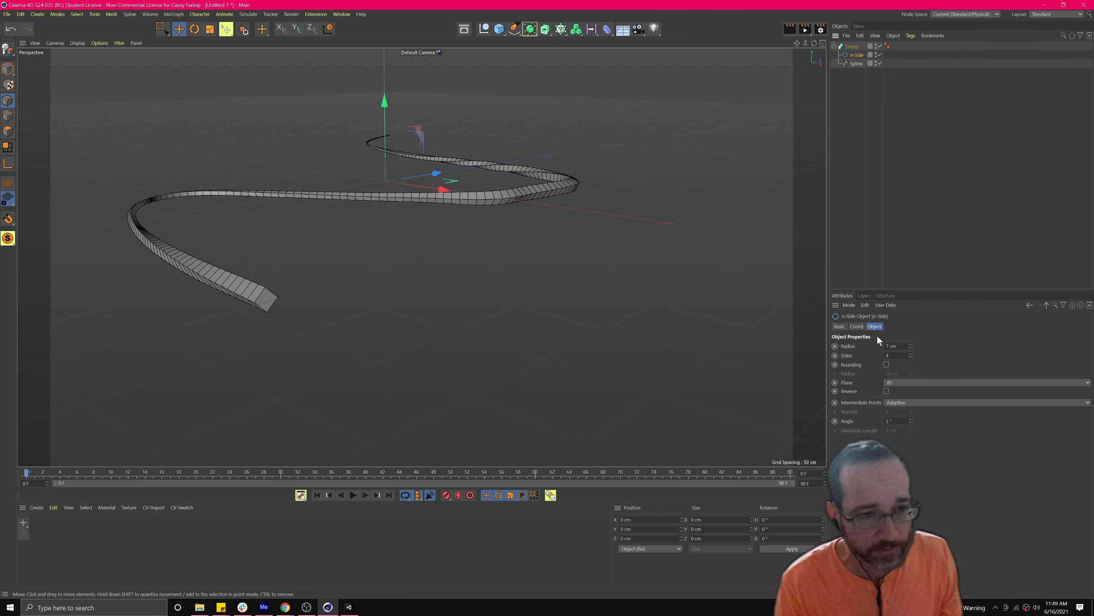
{"action": "left_click_drag", "start_coordinate": [911, 346], "coordinate": [560, 246]}
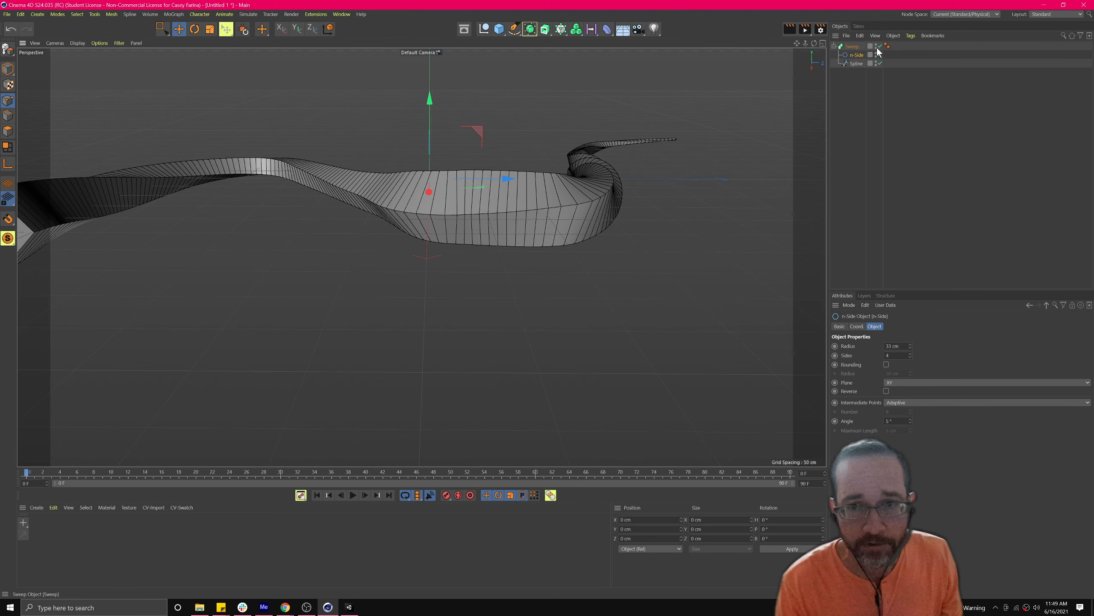
Step: Add a point to the Sweep's Scale curve between its peak and end, and lower it to taper the tube
{"action": "left_click", "coordinate": [851, 46]}
{"action": "left_click", "coordinate": [999, 459], "text": "ctrl"}
{"action": "left_click_drag", "start_coordinate": [999, 464], "coordinate": [1006, 491]}
{"action": "left_click_drag", "start_coordinate": [391, 265], "coordinate": [375, 223], "text": "alt"}
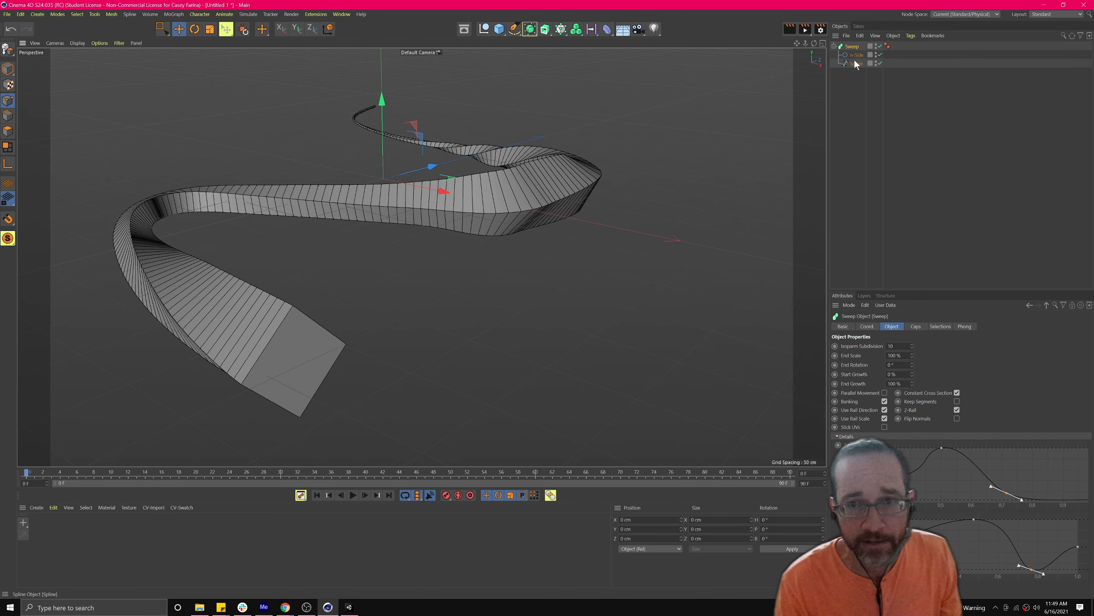
Step: Inspect both ends of the tube alongside the Sweep's Caps settings, switching the start cap off and back on
{"action": "left_click", "coordinate": [915, 327]}
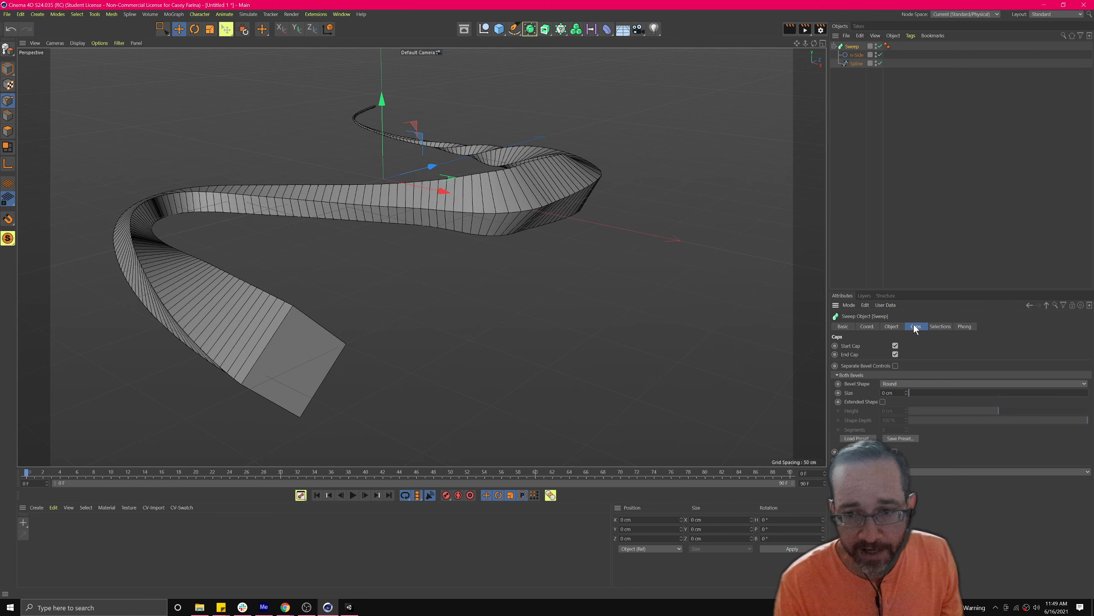
{"action": "left_click_drag", "start_coordinate": [395, 184], "coordinate": [586, 162], "text": "alt"}
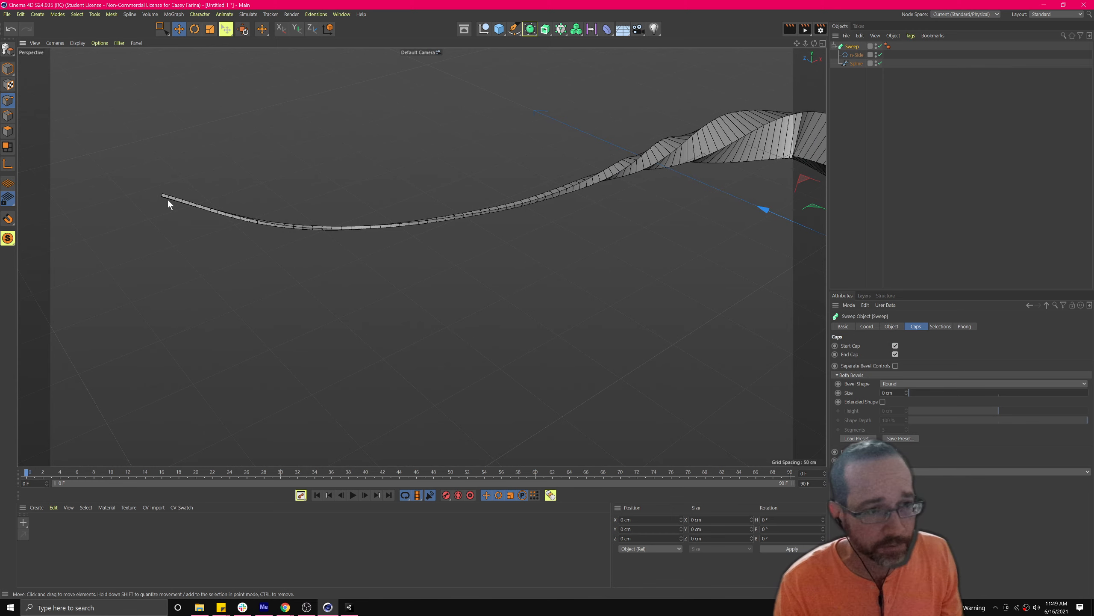
{"action": "left_click_drag", "start_coordinate": [476, 191], "coordinate": [420, 257], "text": "alt"}
{"action": "middle_click_drag", "start_coordinate": [714, 242], "coordinate": [259, 149], "text": "alt"}
{"action": "key", "text": "alt+h"}
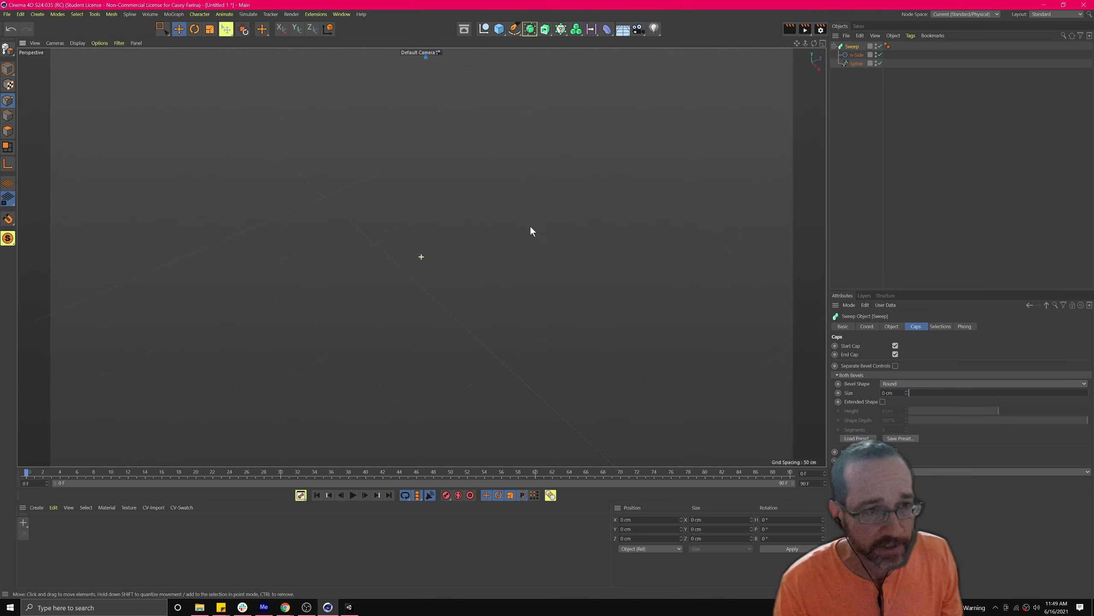
{"action": "left_click_drag", "start_coordinate": [508, 344], "coordinate": [770, 164], "text": "alt"}
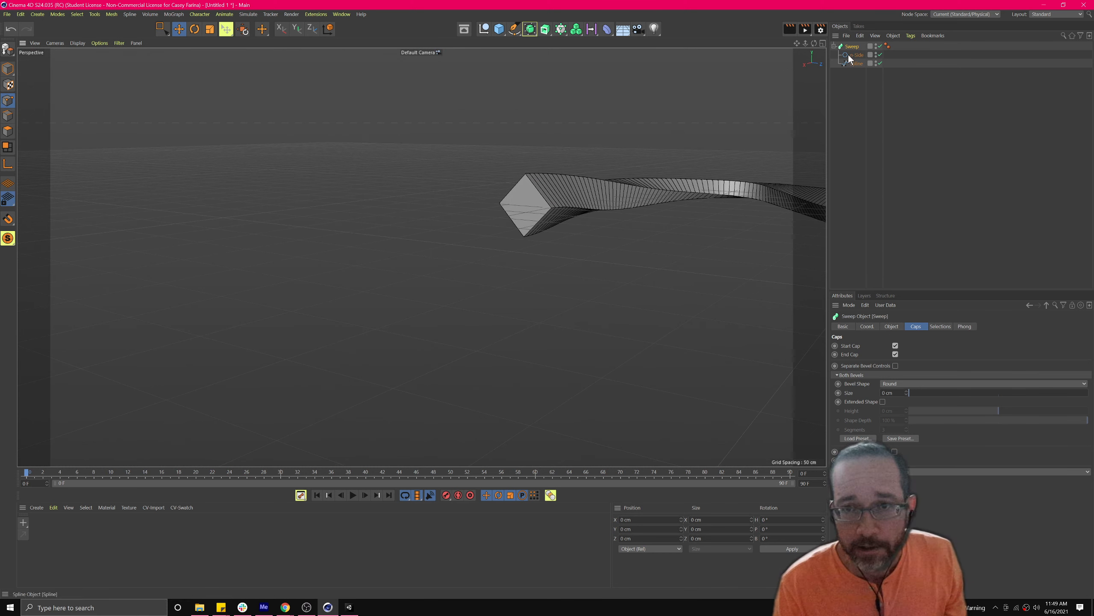
{"action": "left_click", "coordinate": [896, 346]}
{"action": "left_click", "coordinate": [895, 346]}
Step: Turn off the Sweep's end cap and give the start cap a Round bevel about 13.69 cm in size
{"action": "left_click", "coordinate": [895, 354]}
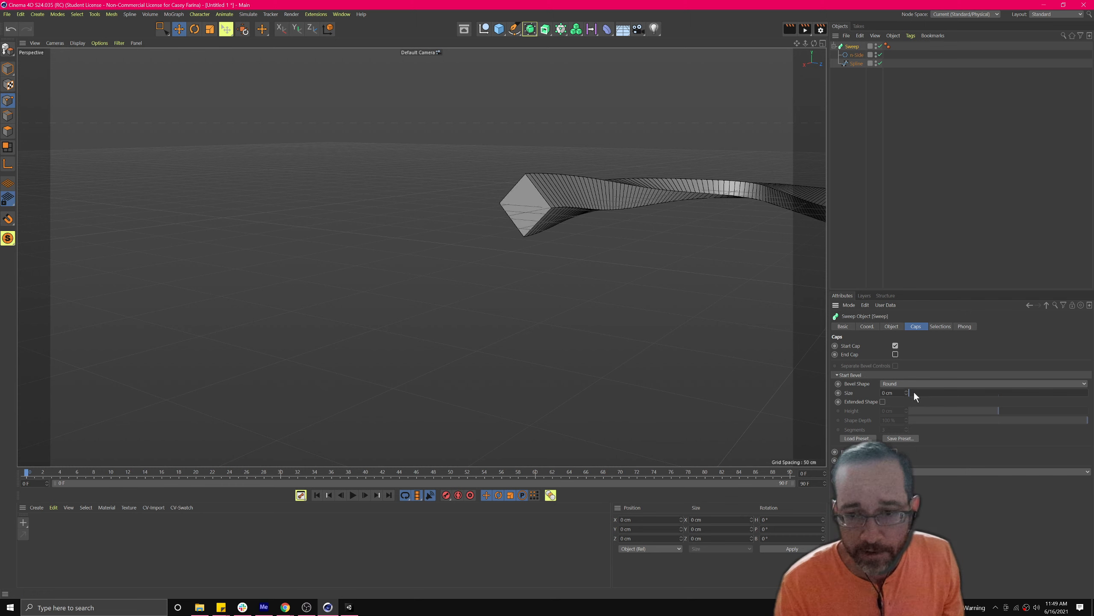
{"action": "left_click_drag", "start_coordinate": [913, 391], "coordinate": [932, 390]}
{"action": "left_click_drag", "start_coordinate": [612, 259], "coordinate": [552, 186], "text": "alt"}
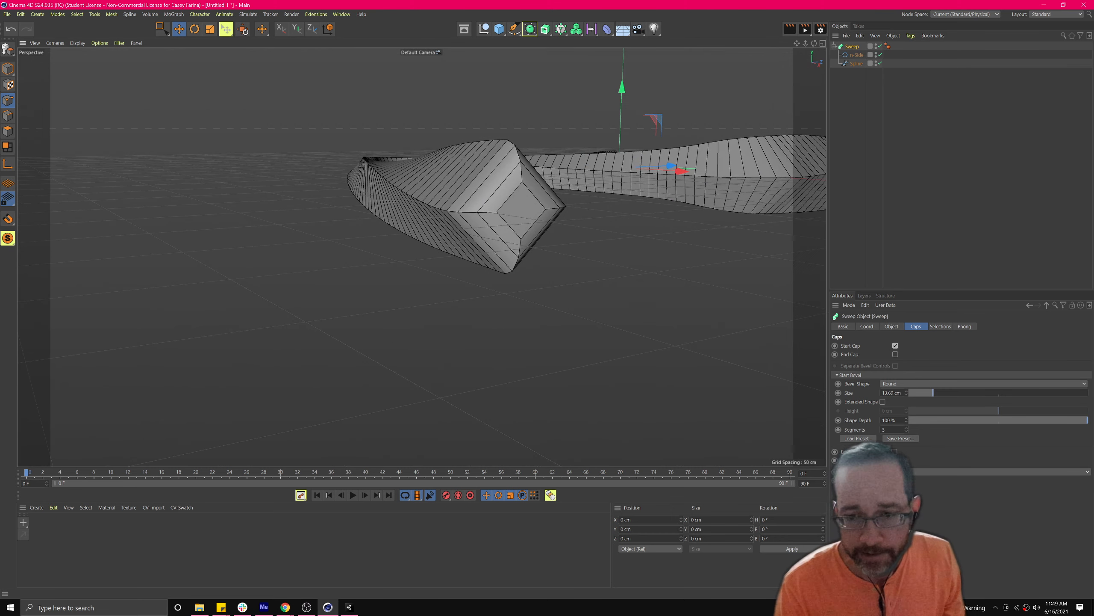
Step: Compare the tube with its start cap off and on, and examine the bevelled end from several angles
{"action": "left_click", "coordinate": [895, 345]}
{"action": "left_click_drag", "start_coordinate": [512, 237], "coordinate": [438, 318], "text": "alt"}
{"action": "left_click", "coordinate": [895, 345]}
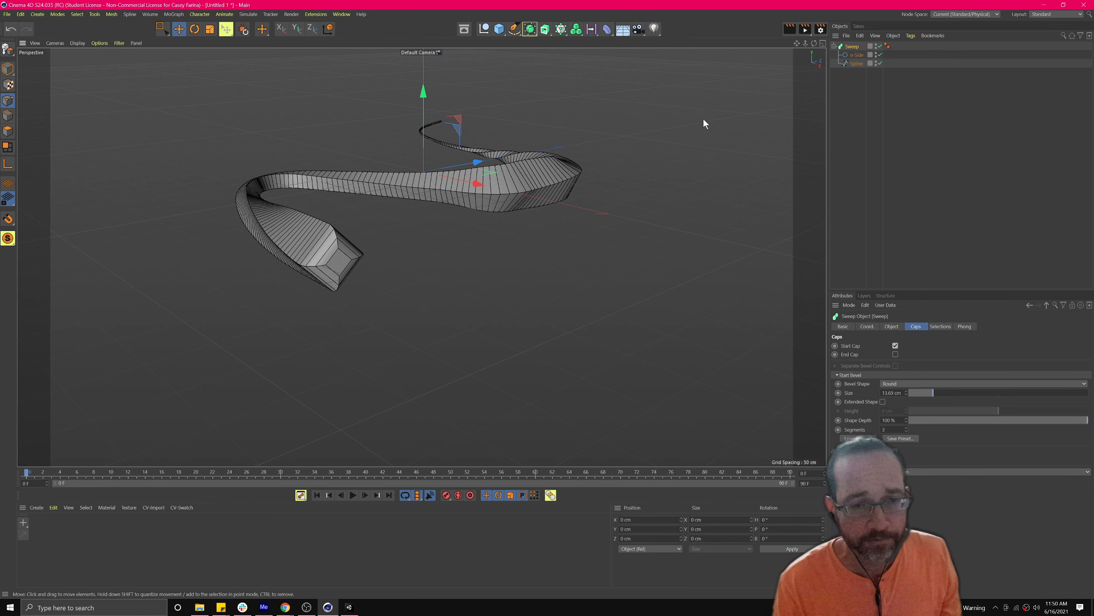
{"action": "left_click_drag", "start_coordinate": [500, 209], "coordinate": [506, 244], "text": "alt"}
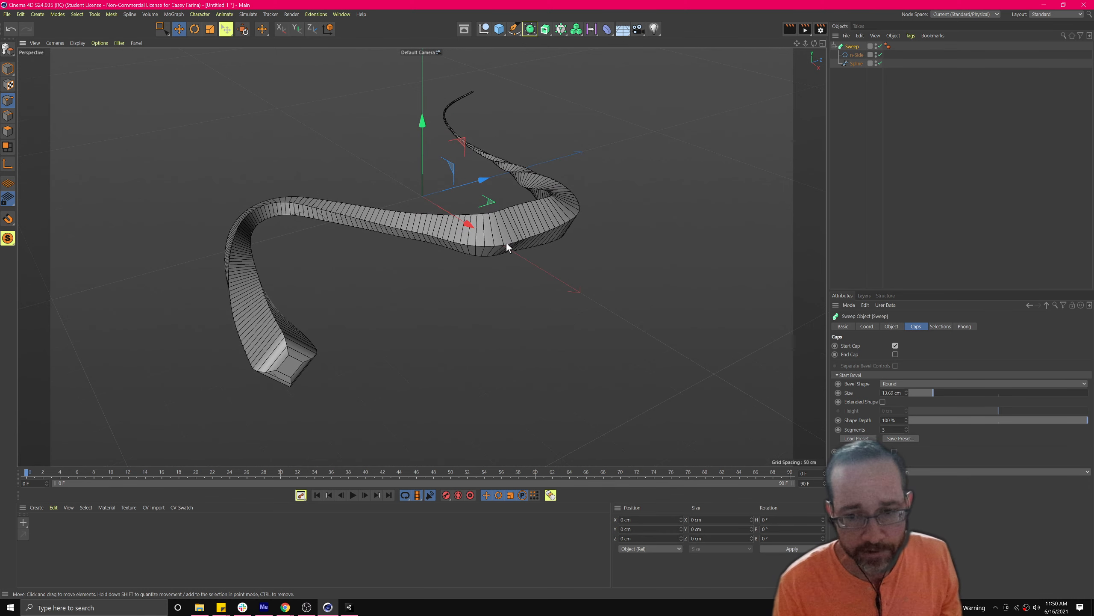
{"action": "left_click_drag", "start_coordinate": [561, 334], "coordinate": [543, 287], "text": "alt"}
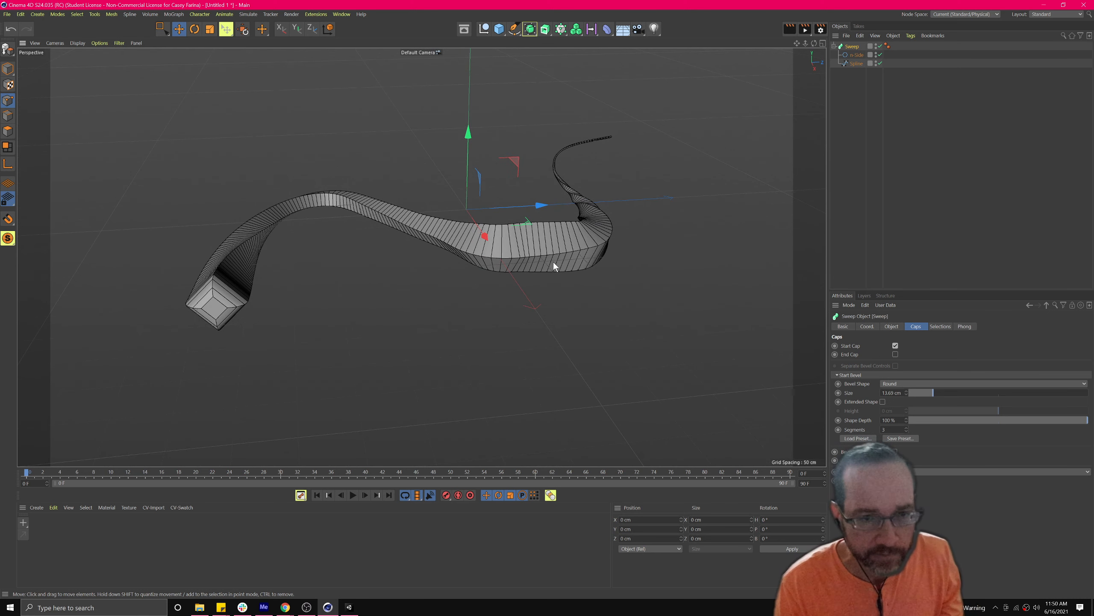
{"action": "left_click_drag", "start_coordinate": [567, 284], "coordinate": [543, 267], "text": "alt"}
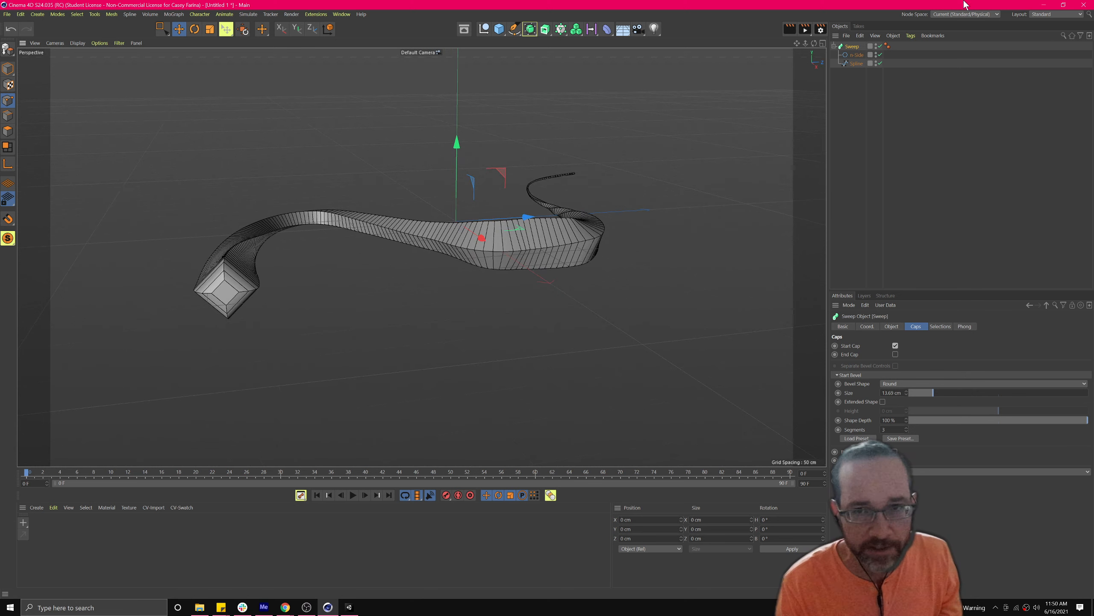
{"action": "left_click", "coordinate": [856, 64]}
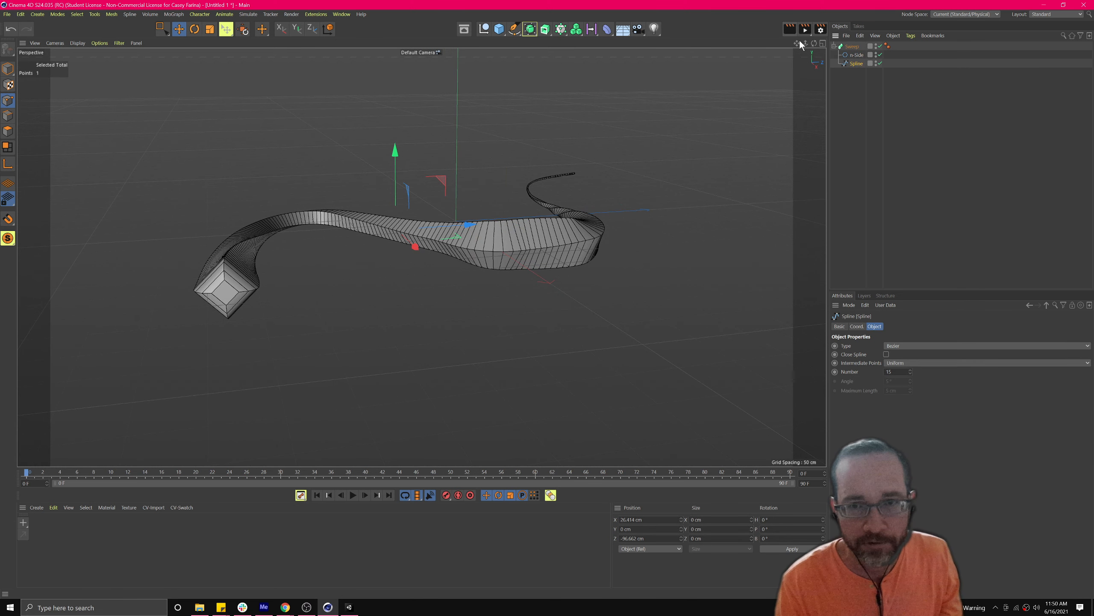
{"action": "left_click", "coordinate": [822, 43]}
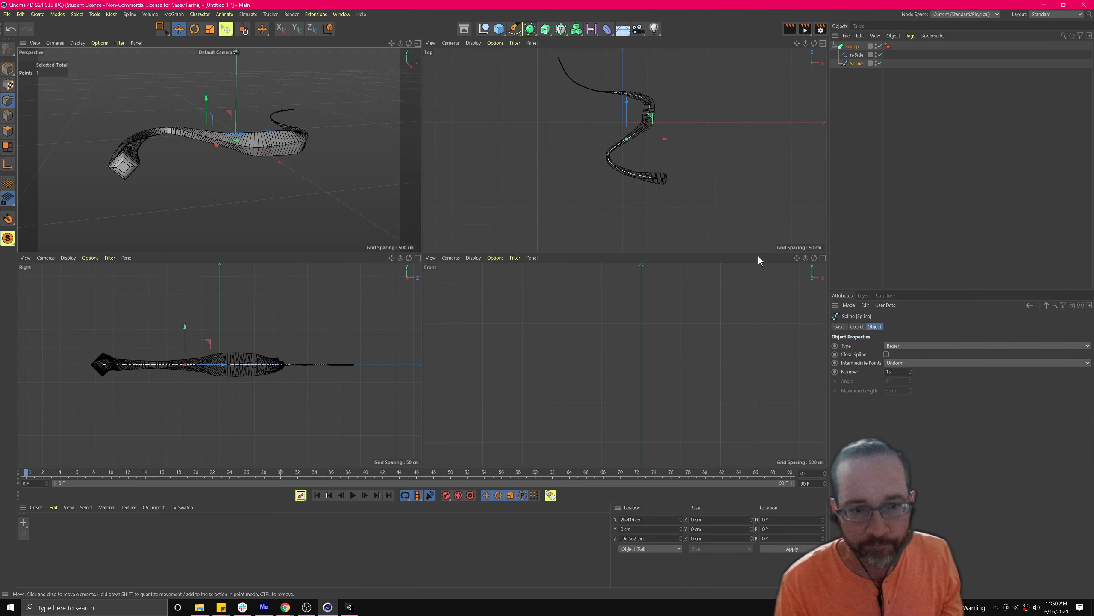
{"action": "left_click", "coordinate": [823, 258]}
{"action": "key", "text": "h"}
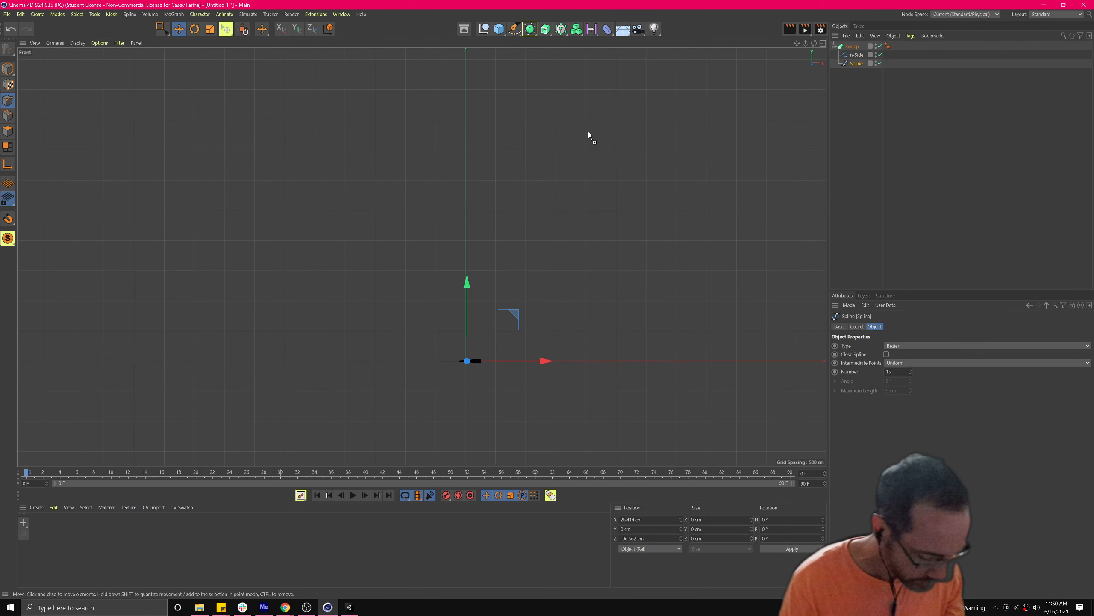
Step: Create a new project, maximize its Front view and activate the Sketch spline tool
{"action": "key", "text": "ctrl+n"}
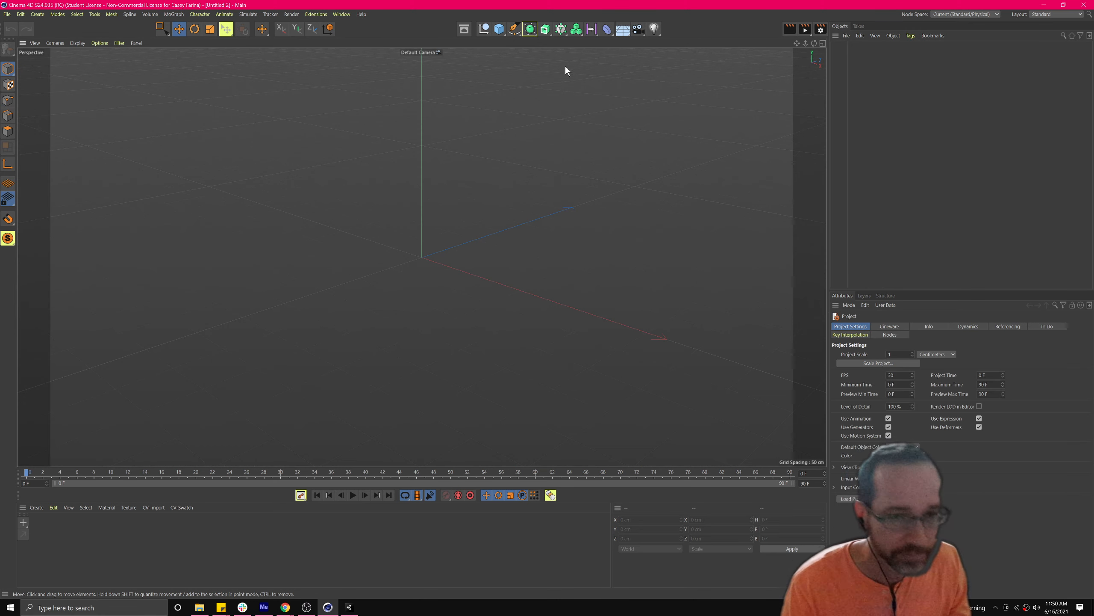
{"action": "left_click", "coordinate": [822, 43]}
{"action": "left_click", "coordinate": [822, 258]}
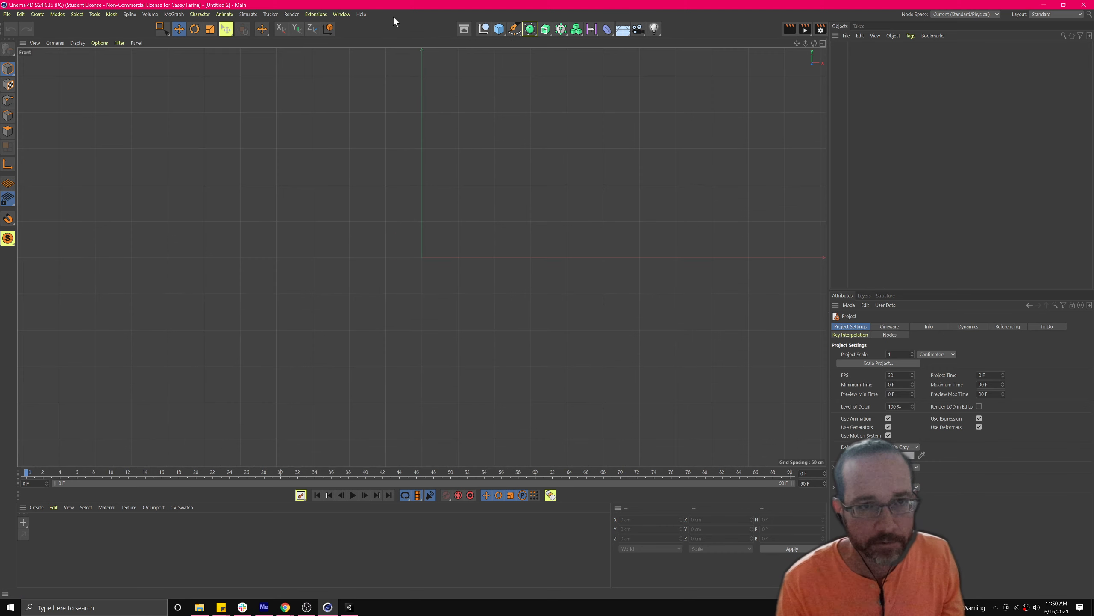
{"action": "left_click", "coordinate": [516, 31]}
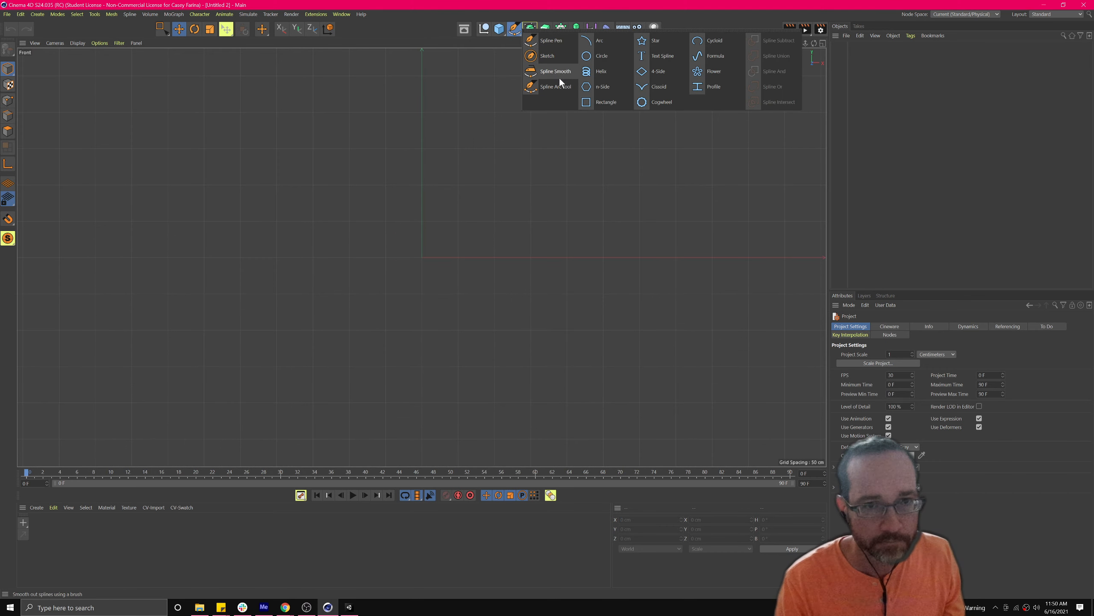
{"action": "left_click", "coordinate": [548, 55]}
{"action": "left_click_drag", "start_coordinate": [433, 144], "coordinate": [313, 188]}
{"action": "left_click_drag", "start_coordinate": [197, 336], "coordinate": [420, 274]}
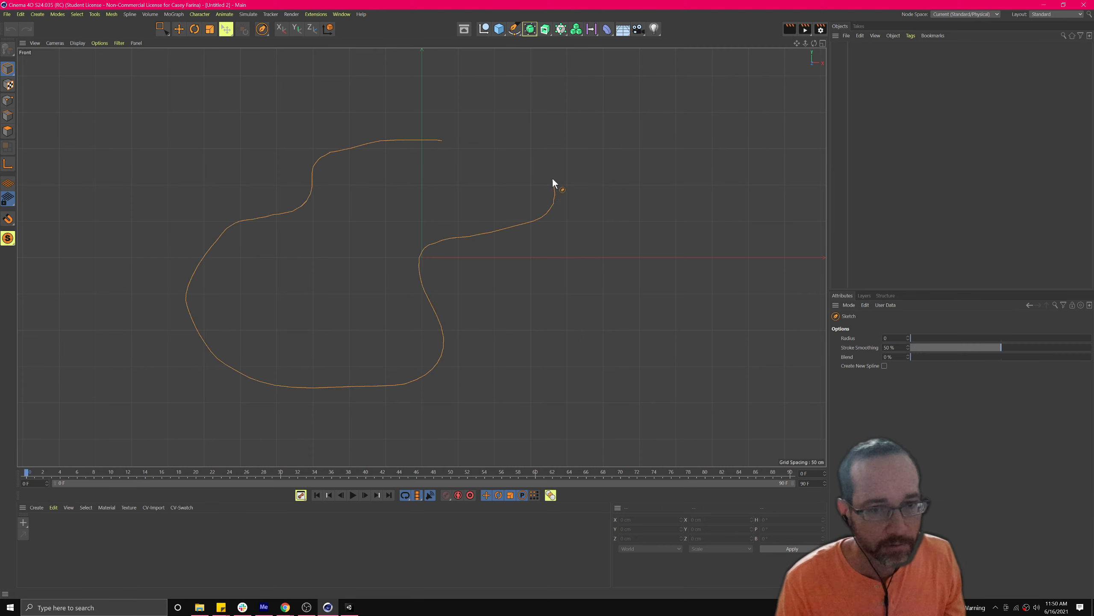
{"action": "left_click_drag", "start_coordinate": [554, 183], "coordinate": [525, 157]}
{"action": "key", "text": "ctrl+z"}
Step: Set Stroke Smoothing to 100% and sketch a nearly closed, wavy blob outline about 769 cm wide and 374 cm high around the origin
{"action": "left_click_drag", "start_coordinate": [1007, 344], "coordinate": [1091, 345]}
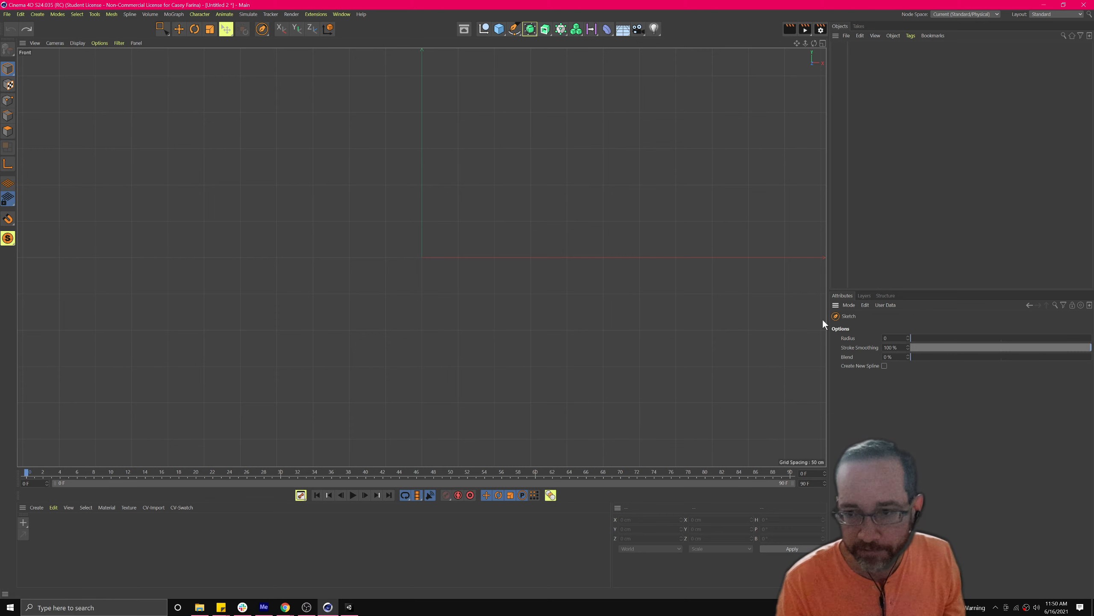
{"action": "mouse_move", "coordinate": [470, 119]}
{"action": "left_mouse_down"}
{"action": "mouse_move", "coordinate": [179, 171]}
{"action": "mouse_move", "coordinate": [288, 366]}
{"action": "mouse_move", "coordinate": [690, 362]}
{"action": "mouse_move", "coordinate": [546, 274]}
{"action": "left_mouse_up"}
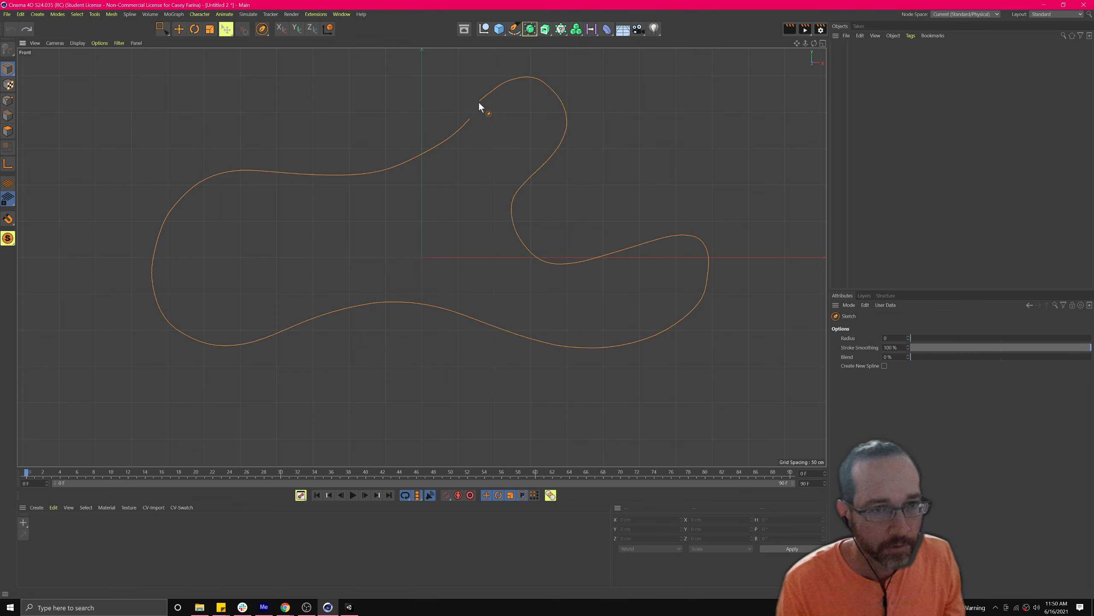
{"action": "left_click_drag", "start_coordinate": [474, 112], "coordinate": [472, 117]}
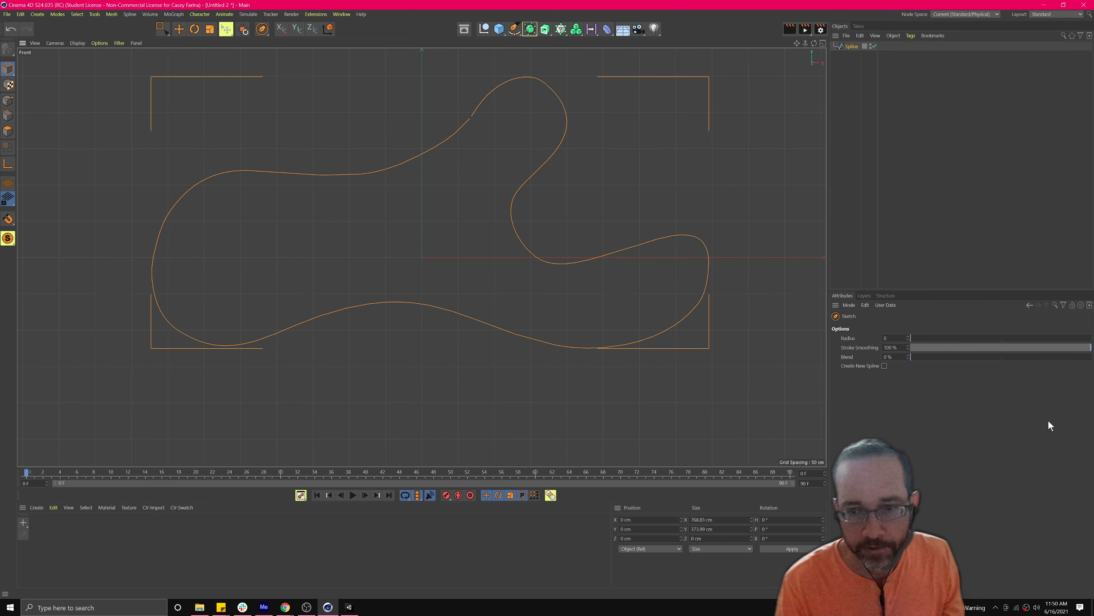
Step: Turn on Close Spline for the sketched outline and select all of its points in point mode
{"action": "left_click", "coordinate": [853, 45]}
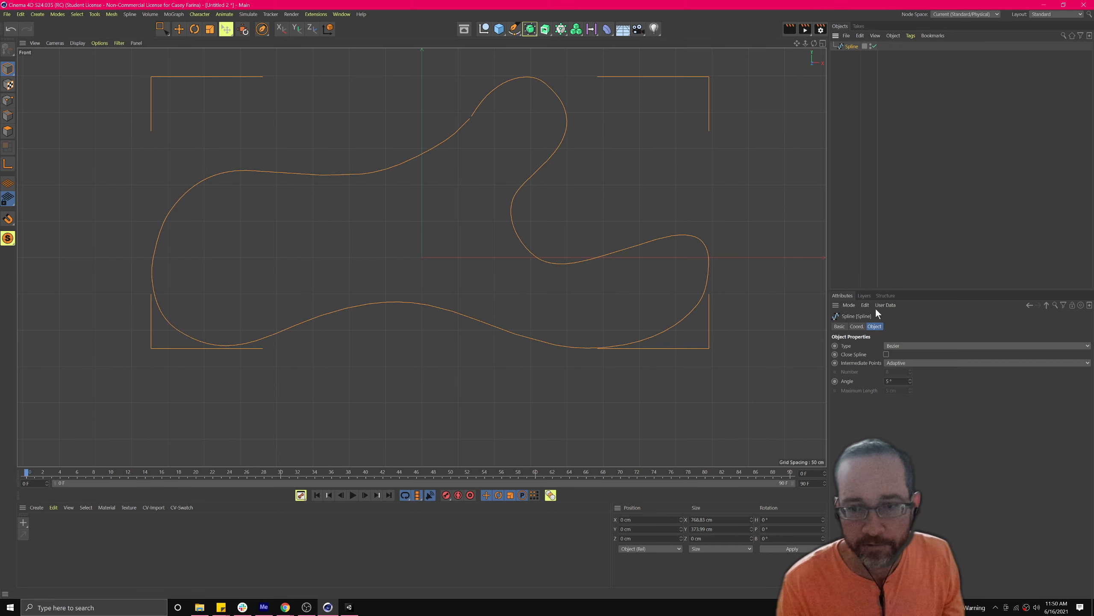
{"action": "left_click", "coordinate": [886, 354]}
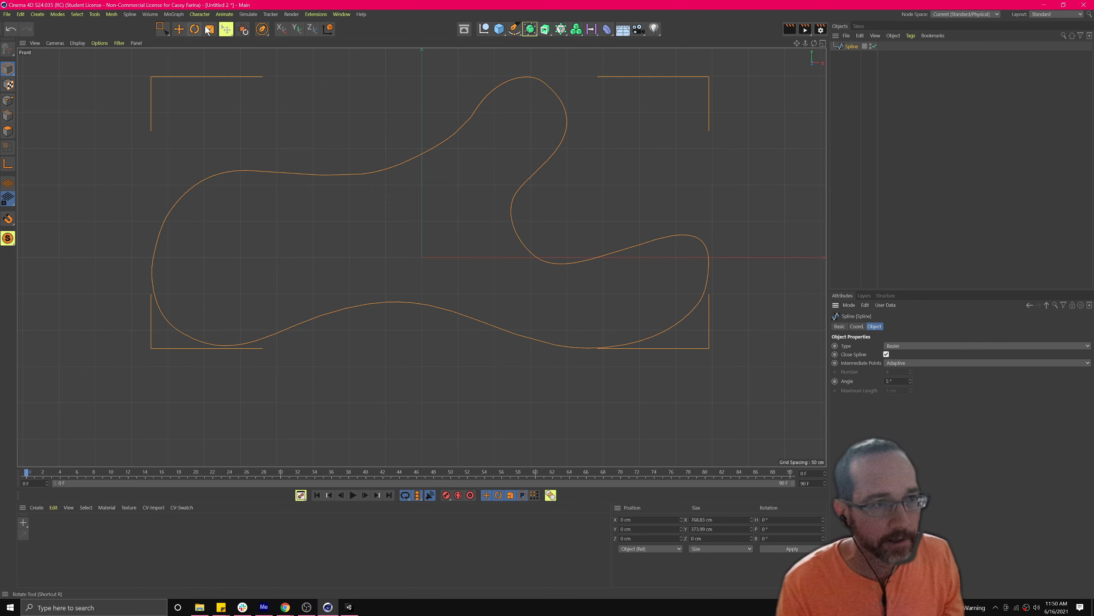
{"action": "left_click", "coordinate": [7, 100]}
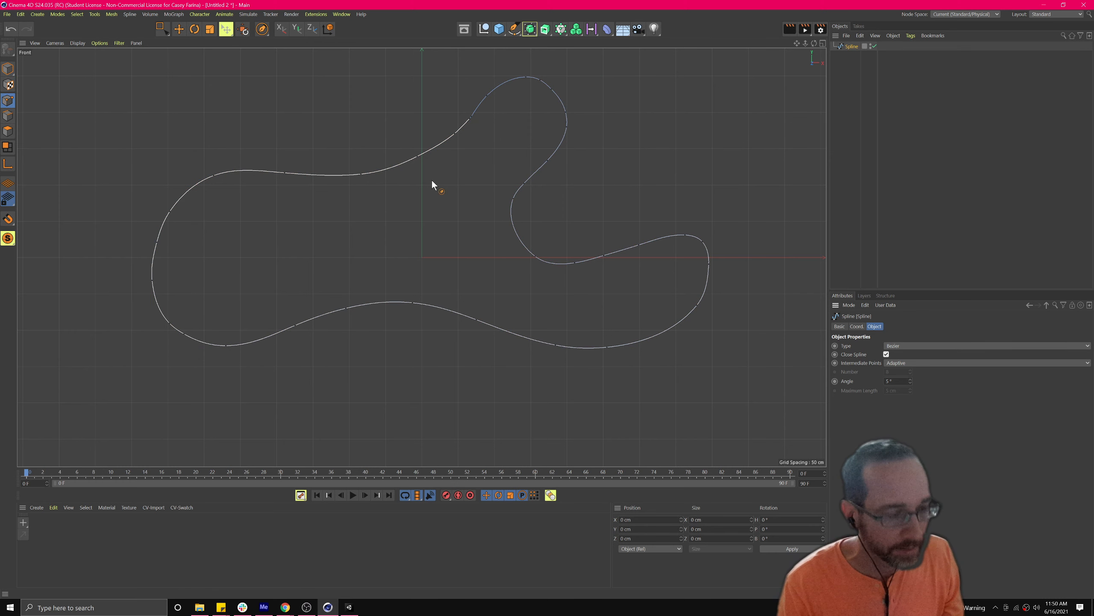
{"action": "key", "text": "ctrl+a"}
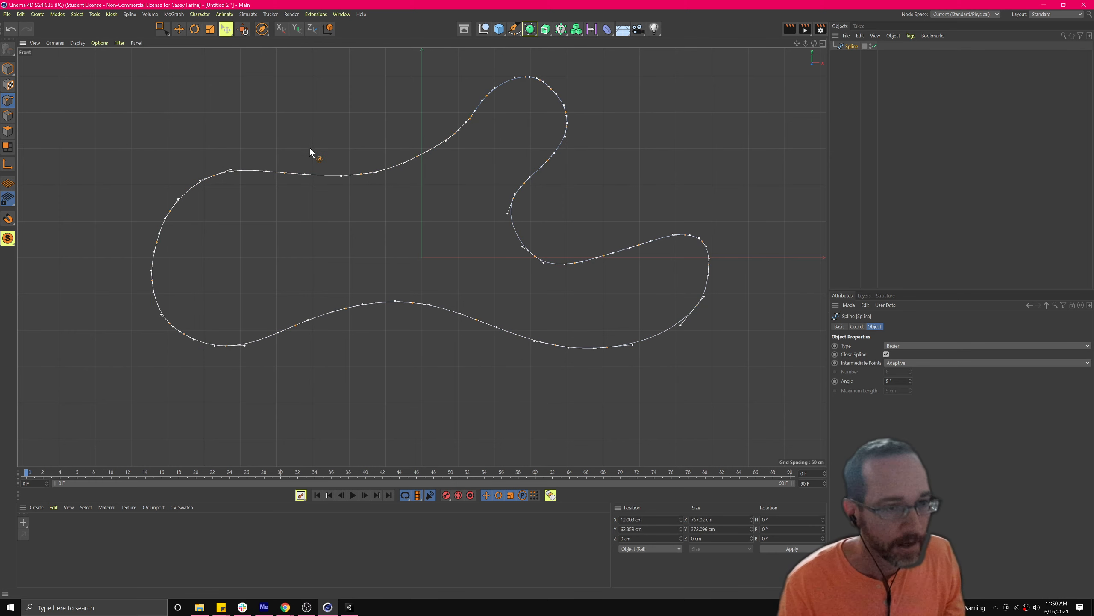
Step: Create an outline of the closed spline at a distance of 5 cm, without creating a new object
{"action": "left_click", "coordinate": [129, 14]}
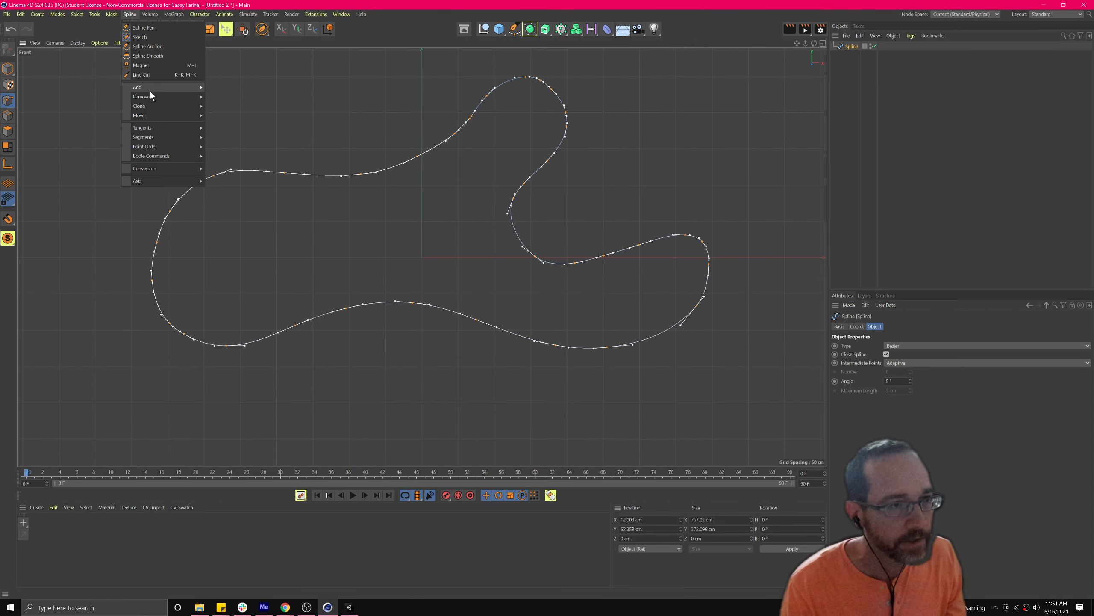
{"action": "mouse_move", "coordinate": [147, 99]}
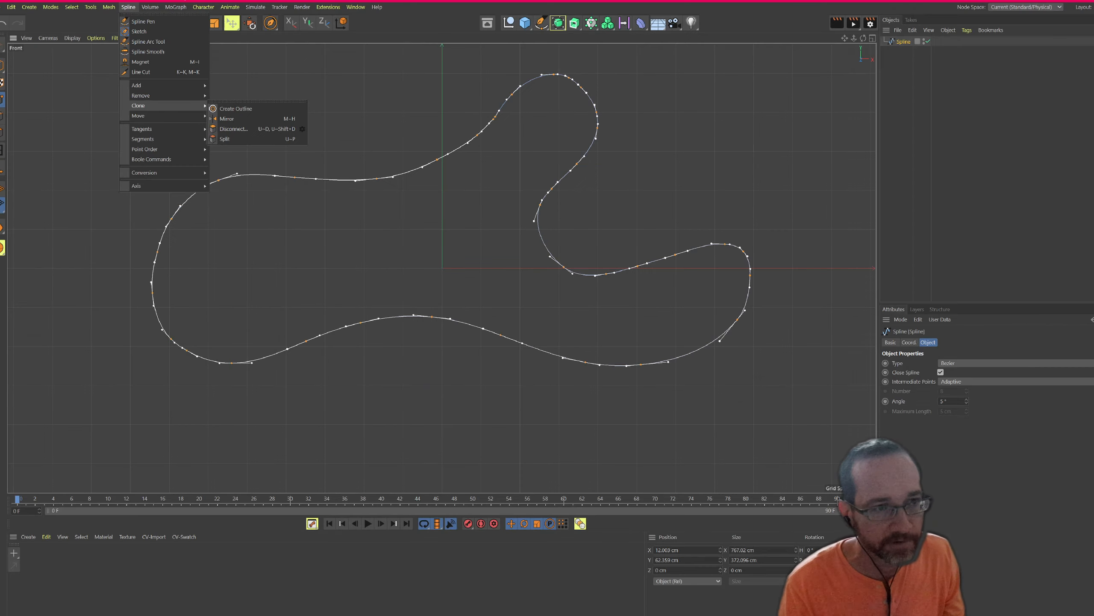
{"action": "key", "text": "Escape"}
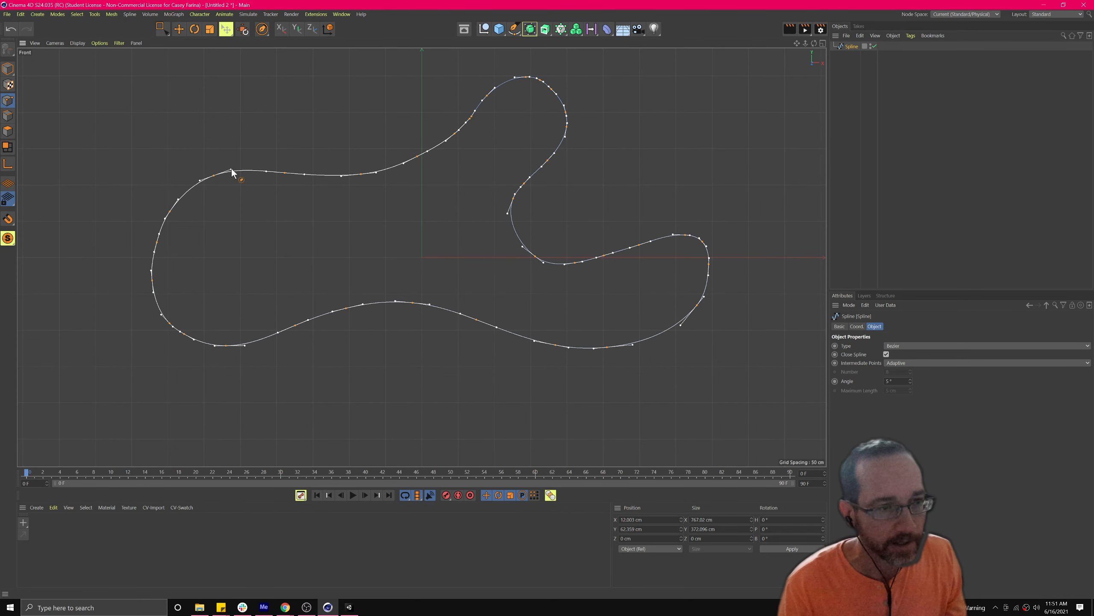
{"action": "key", "text": "shift+c"}
{"action": "type", "text": "c"}
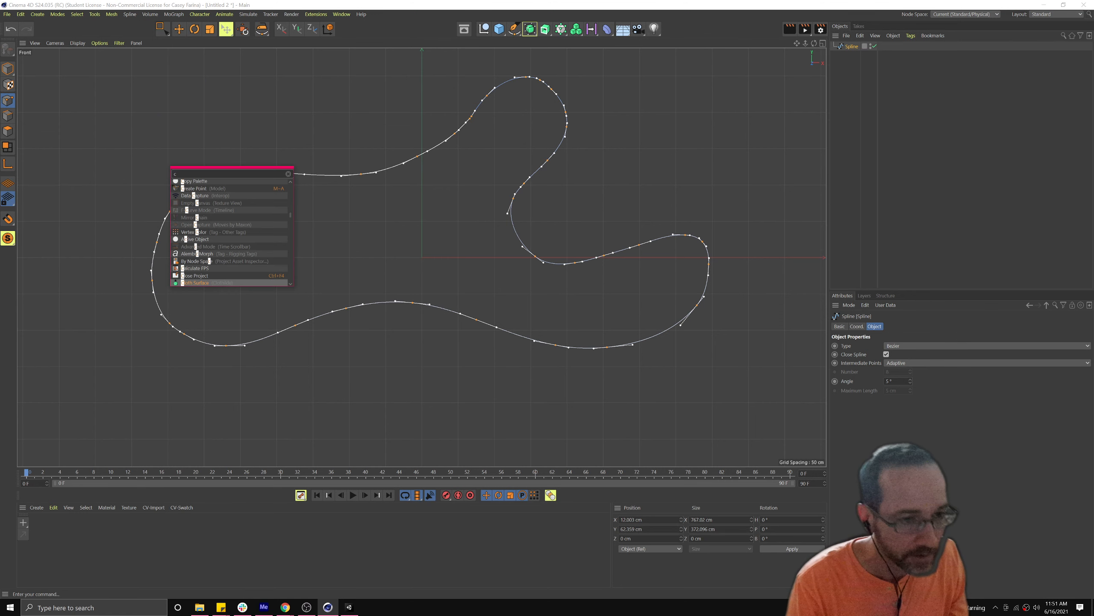
{"action": "type", "text": "reate outl"}
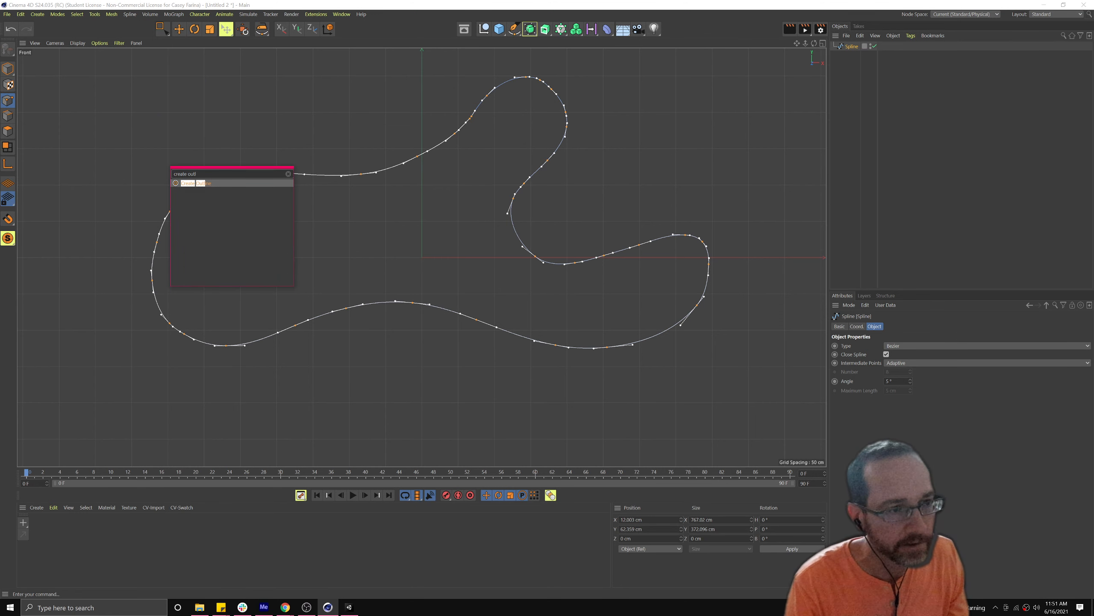
{"action": "key", "text": "Return"}
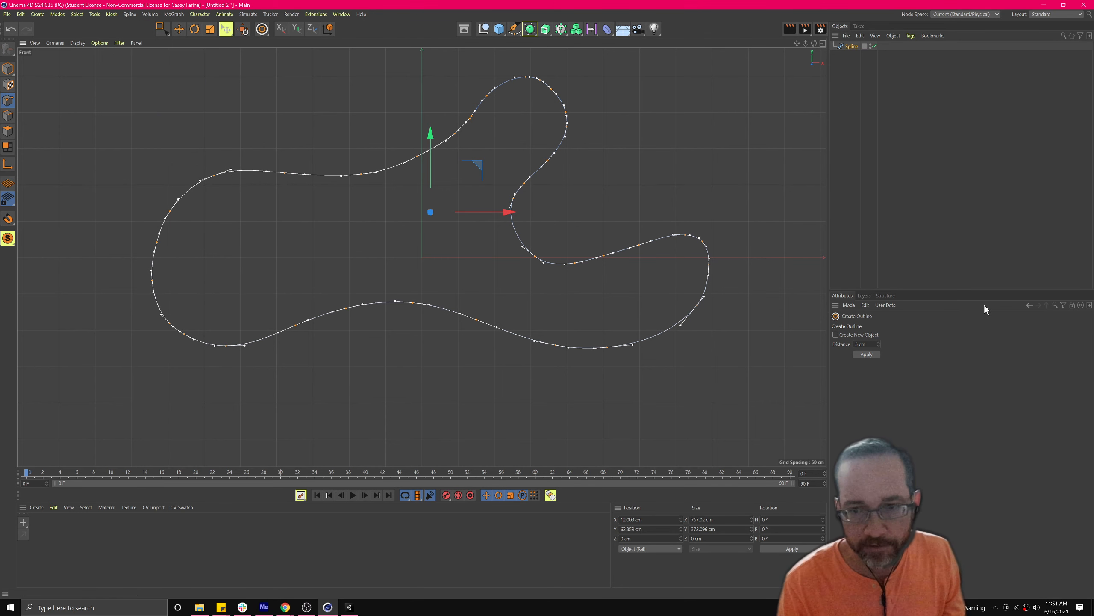
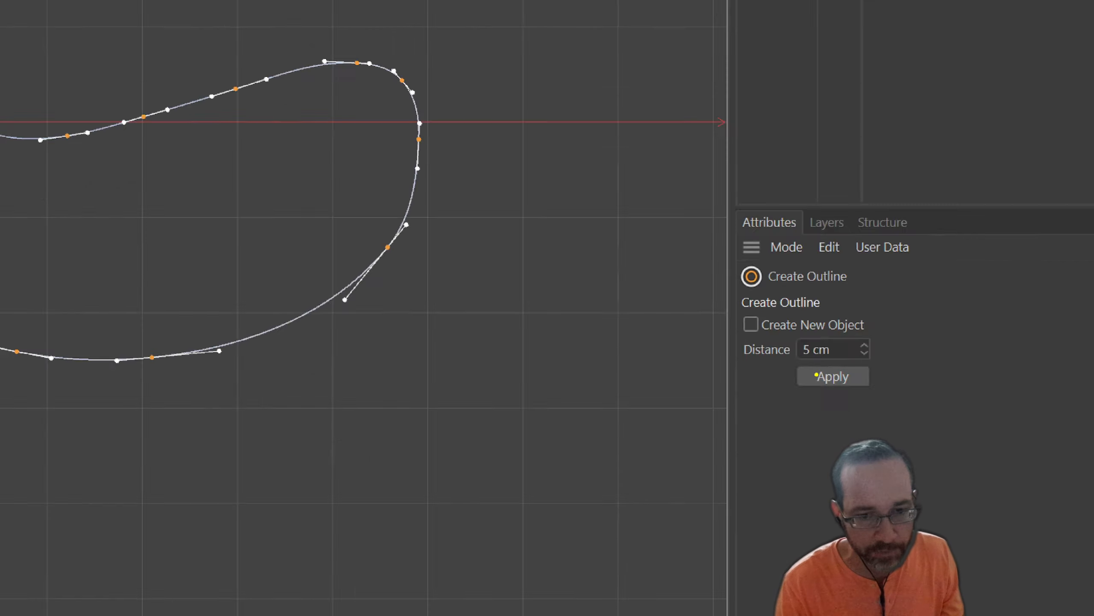
{"action": "left_click", "coordinate": [828, 376]}
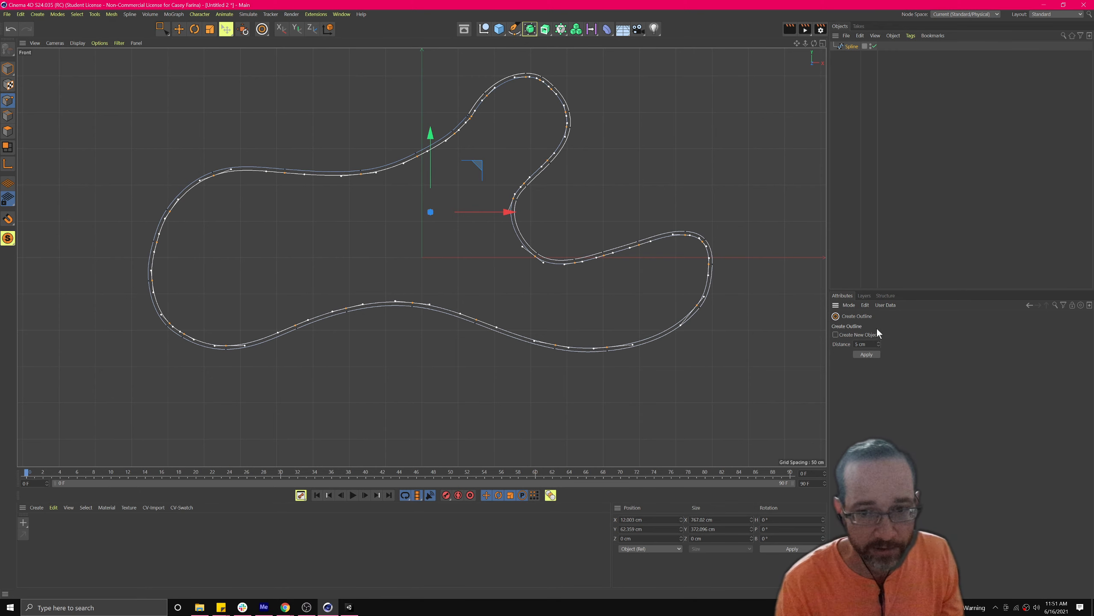
Step: Set the outline distance to 11 cm, apply it to add further outlines, and deselect the spline
{"action": "left_click", "coordinate": [880, 342]}
{"action": "left_click", "coordinate": [880, 343]}
{"action": "left_click", "coordinate": [880, 343]}
{"action": "left_click", "coordinate": [870, 352]}
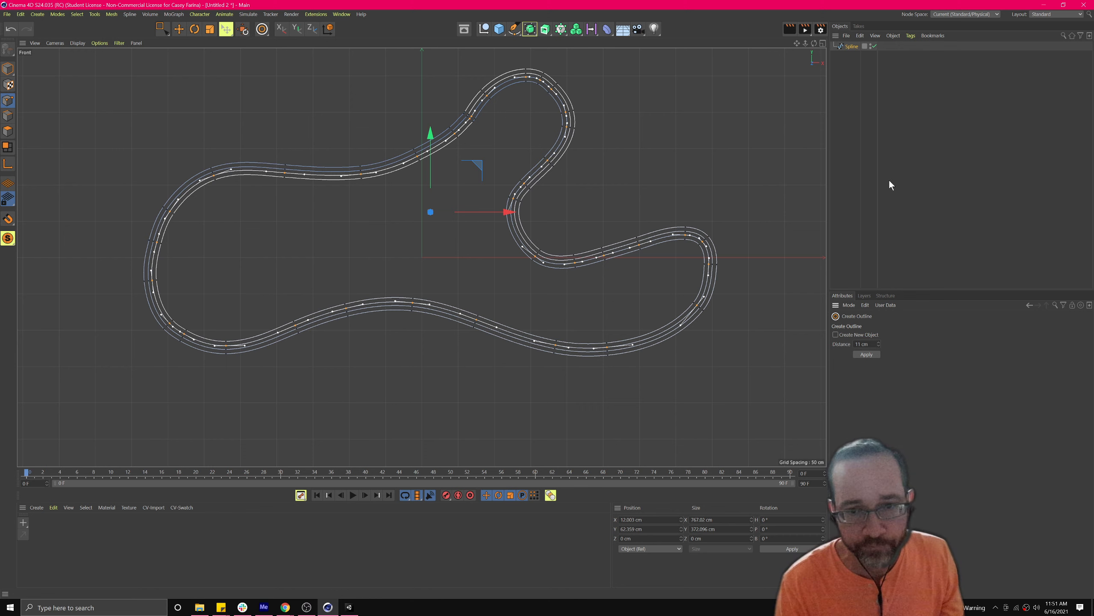
{"action": "left_click", "coordinate": [855, 68]}
{"action": "left_click", "coordinate": [850, 46]}
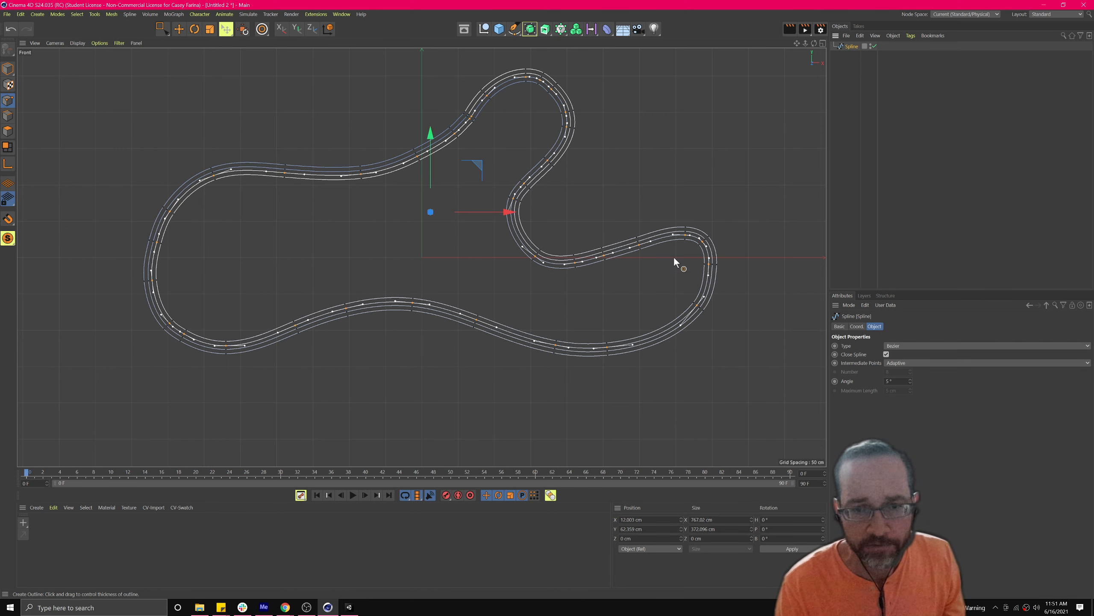
{"action": "left_click", "coordinate": [838, 62]}
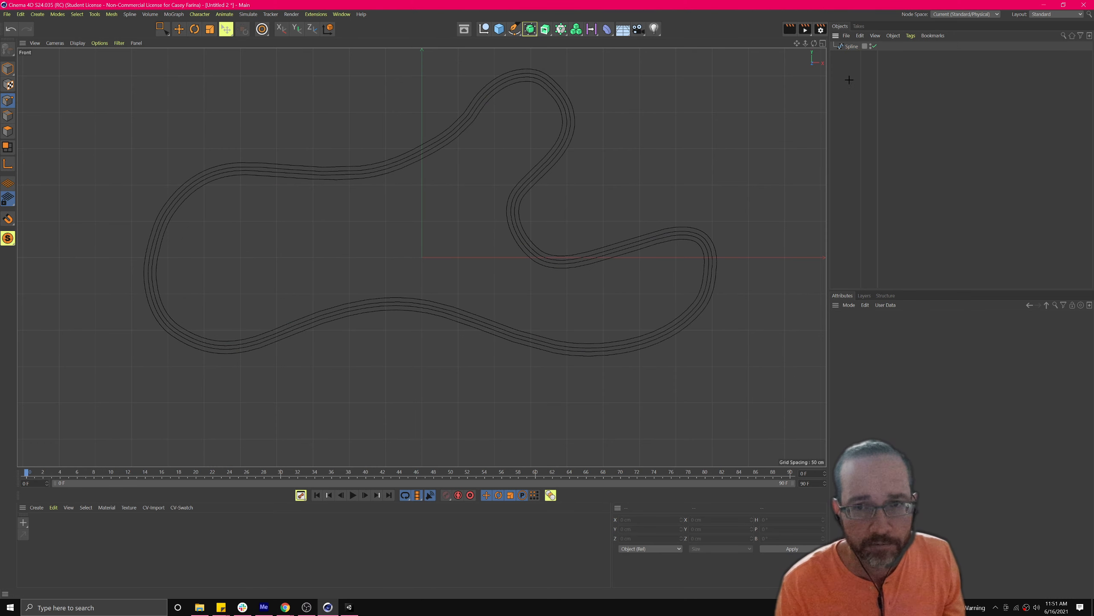
Step: Explode the outlined spline's segments into separate child splines and expand the parent to list them
{"action": "left_click", "coordinate": [821, 44]}
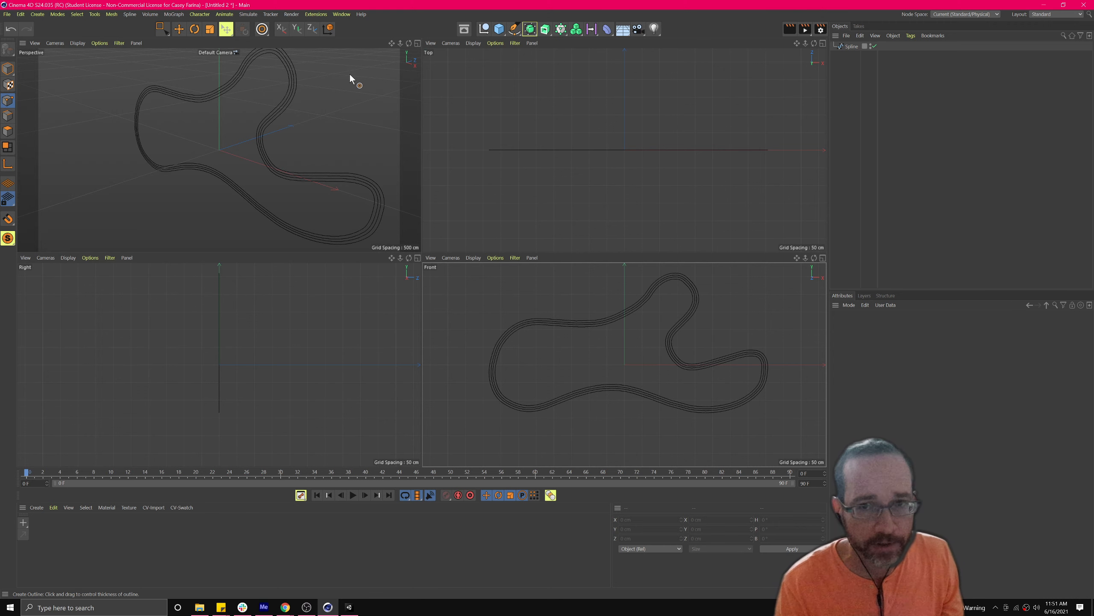
{"action": "left_click", "coordinate": [417, 43]}
{"action": "left_click", "coordinate": [847, 46]}
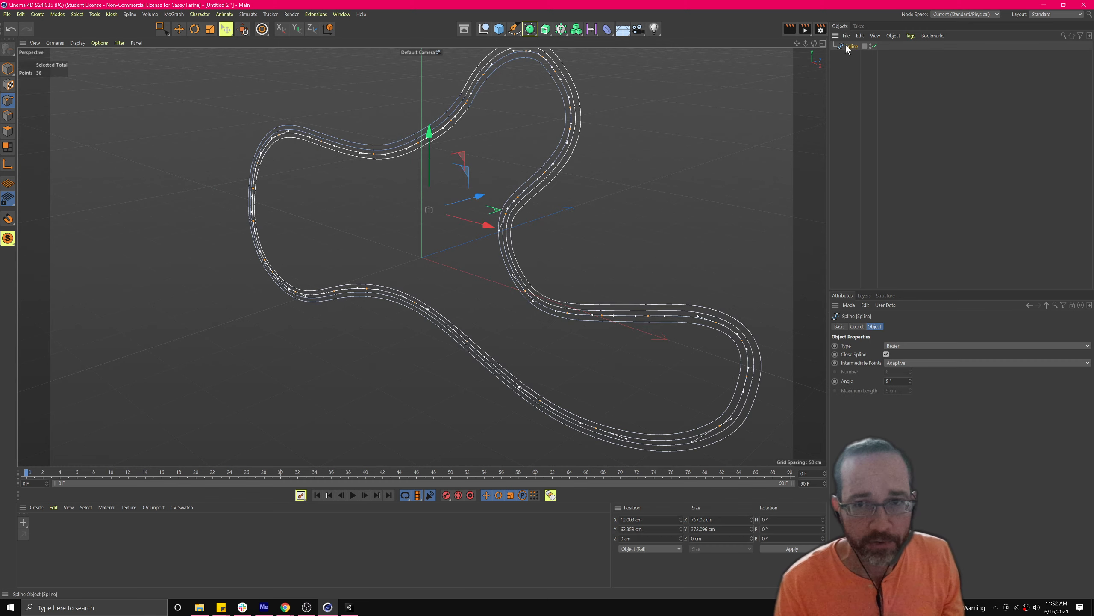
{"action": "right_click", "coordinate": [846, 46]}
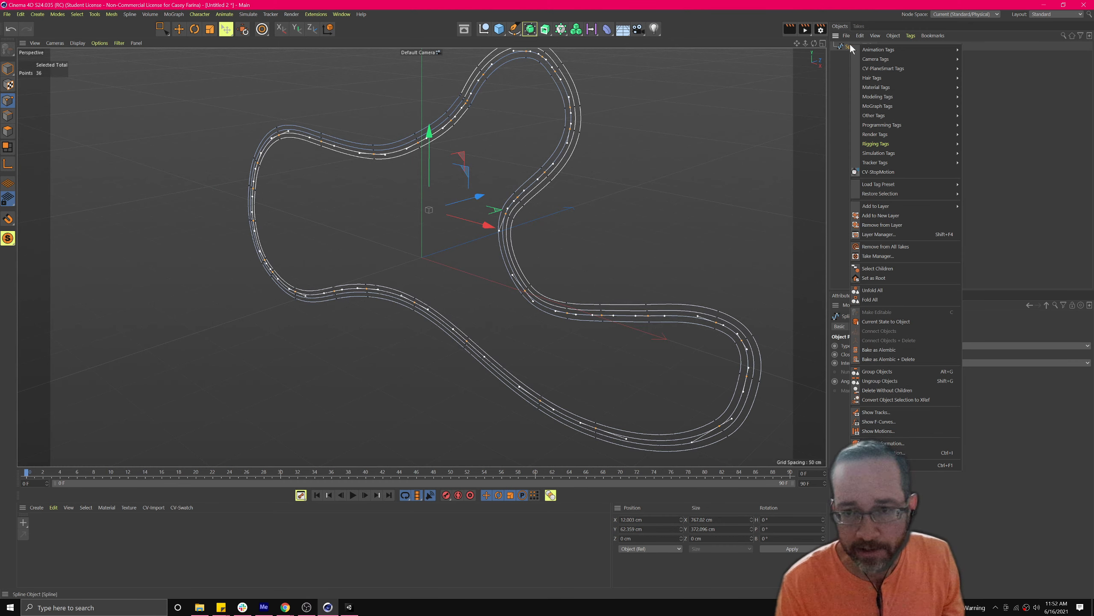
{"action": "left_click", "coordinate": [851, 45]}
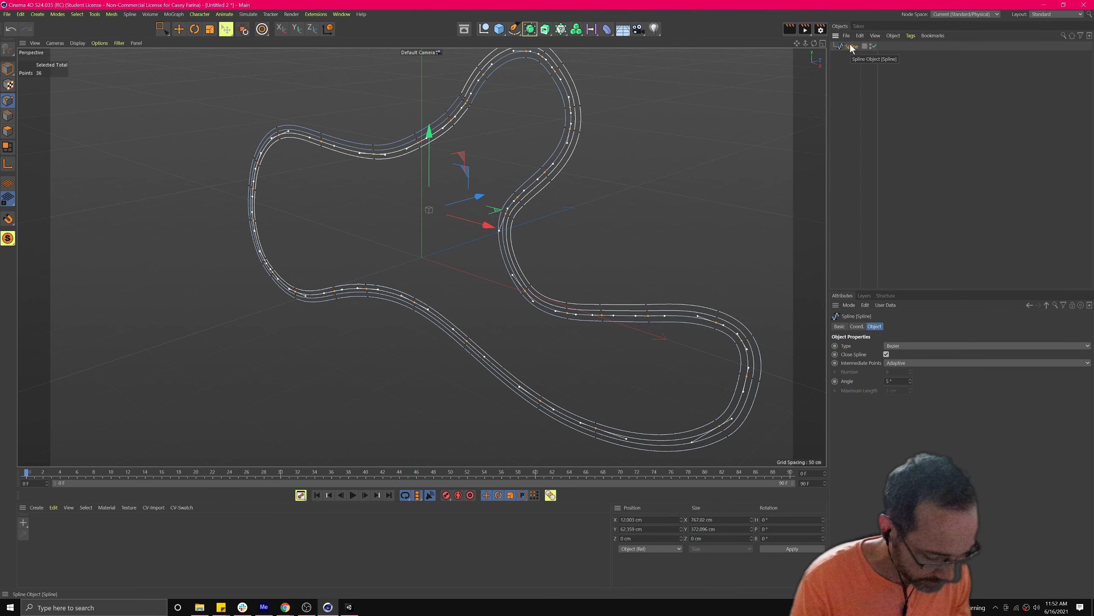
{"action": "key", "text": "shift+c"}
{"action": "type", "text": "e"}
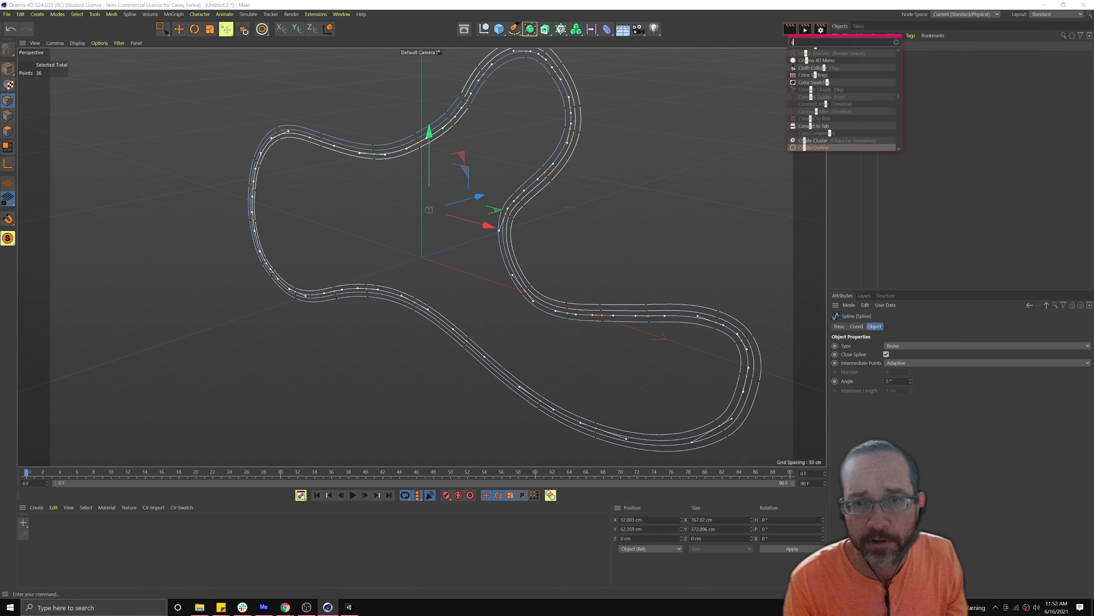
{"action": "type", "text": "xpl"}
{"action": "key", "text": "Return"}
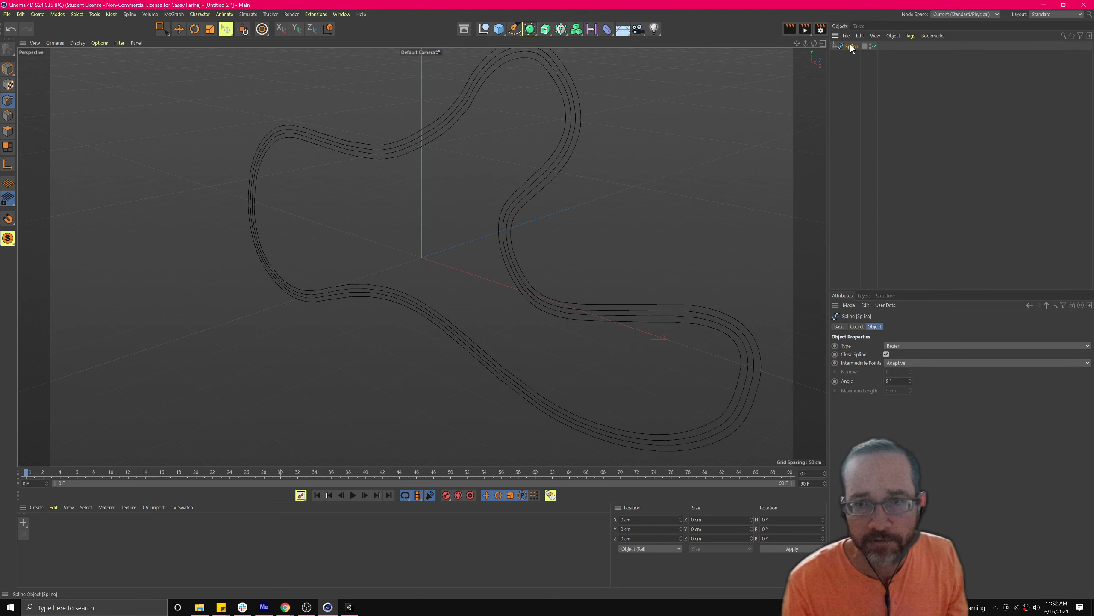
{"action": "key", "text": "F5"}
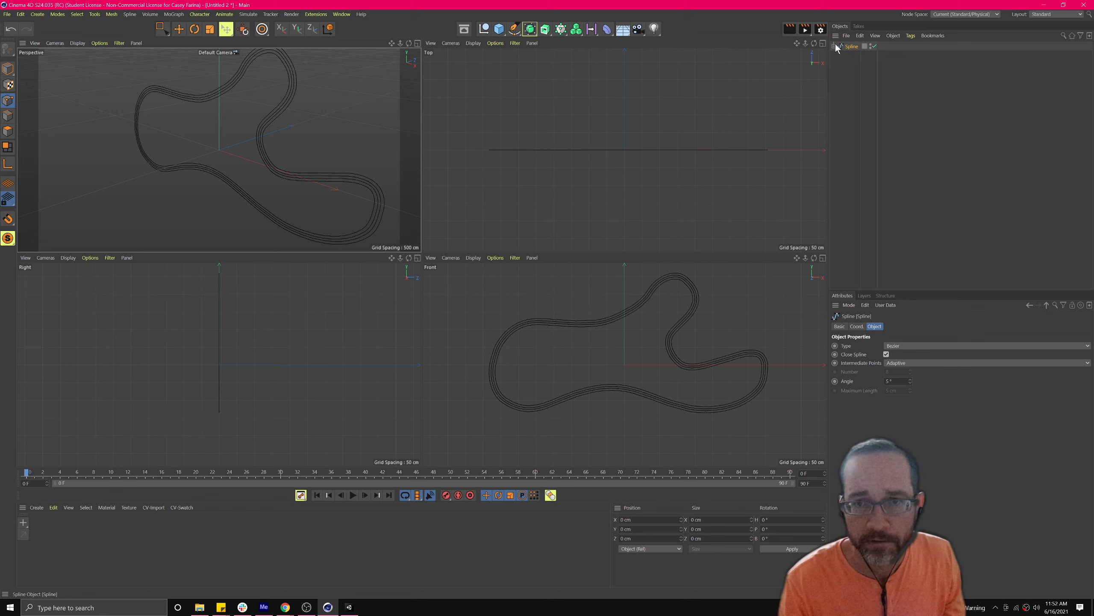
{"action": "left_click", "coordinate": [834, 45]}
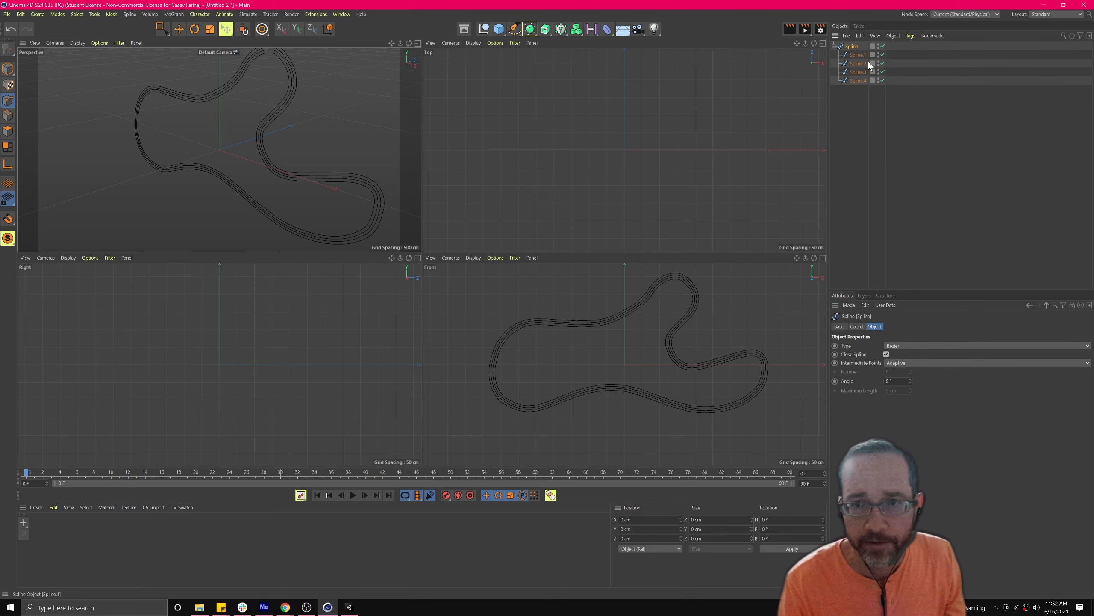
Step: Add an Extrude object in the Perspective view and make Spline.1 its child
{"action": "left_click", "coordinate": [417, 43]}
{"action": "left_click", "coordinate": [855, 92]}
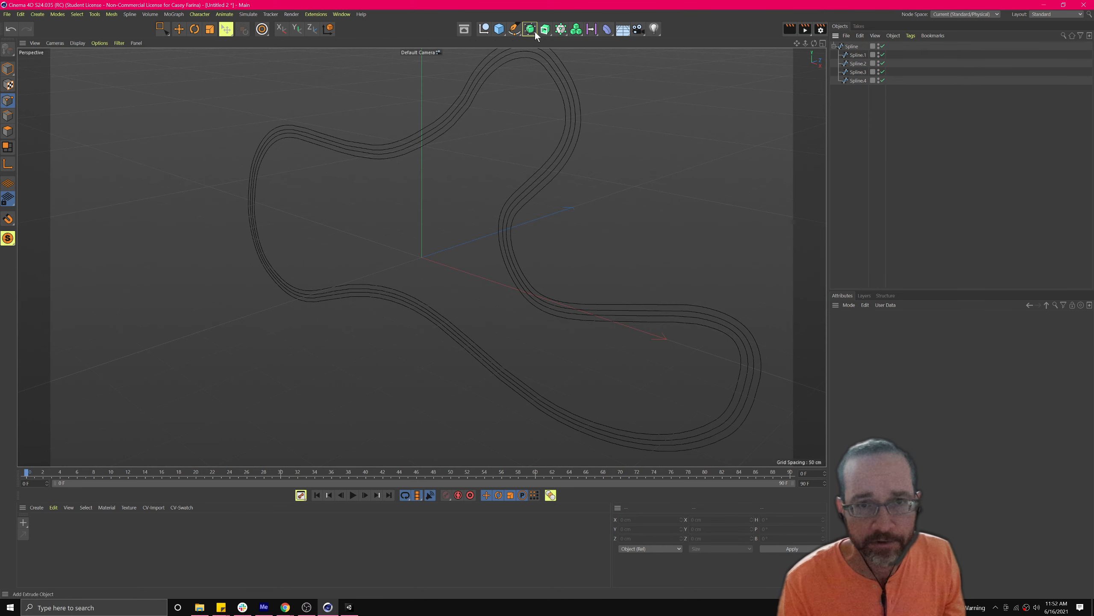
{"action": "left_click_drag", "start_coordinate": [545, 29], "coordinate": [562, 42]}
{"action": "left_click", "coordinate": [562, 41]}
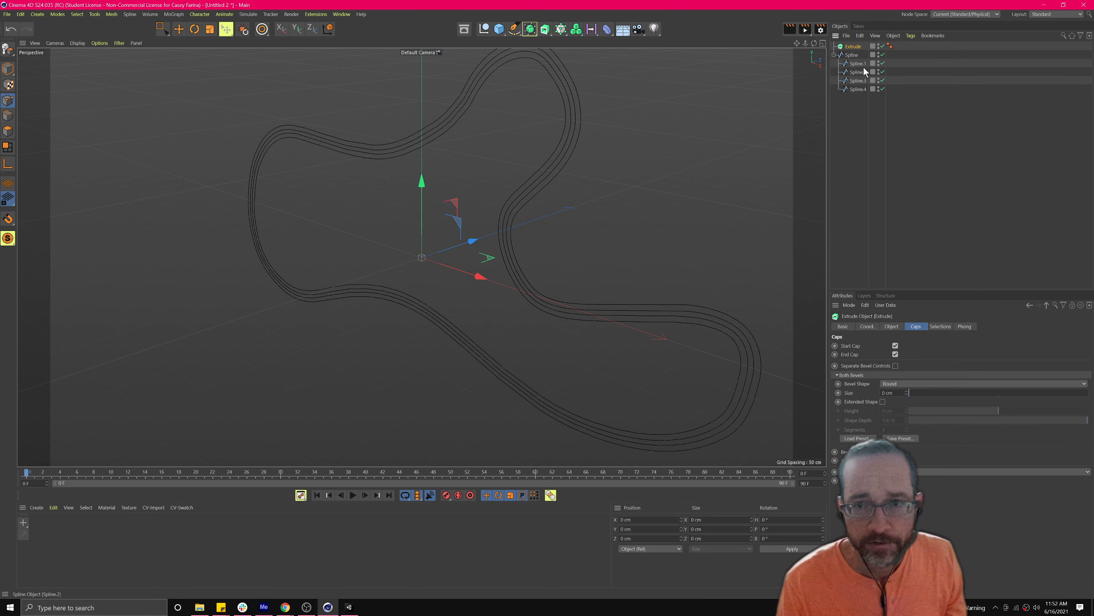
{"action": "left_click_drag", "start_coordinate": [858, 45], "coordinate": [859, 46]}
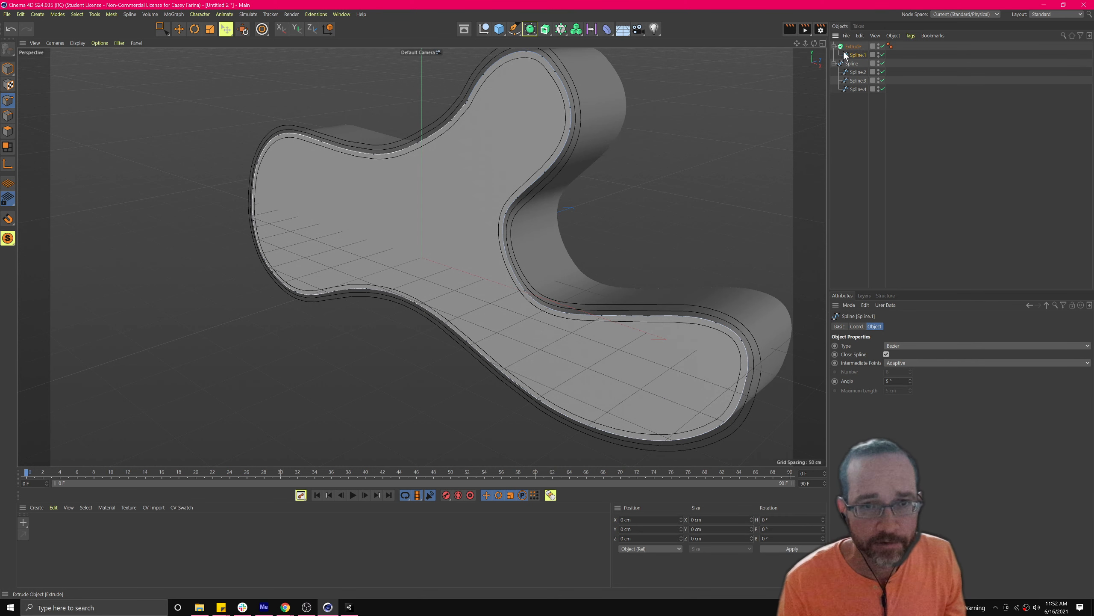
Step: Add a second Extrude object and make Spline.2 its child
{"action": "left_click_drag", "start_coordinate": [546, 36], "coordinate": [560, 41]}
{"action": "left_click", "coordinate": [562, 41]}
{"action": "left_click_drag", "start_coordinate": [858, 81], "coordinate": [855, 47]}
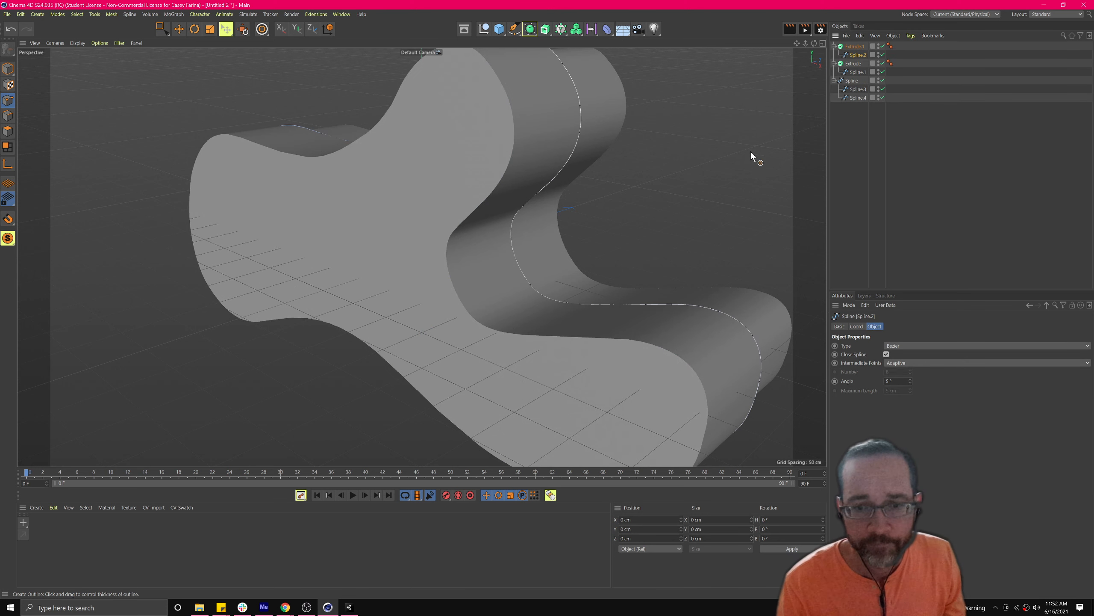
{"action": "left_click_drag", "start_coordinate": [529, 199], "coordinate": [361, 153], "text": "alt"}
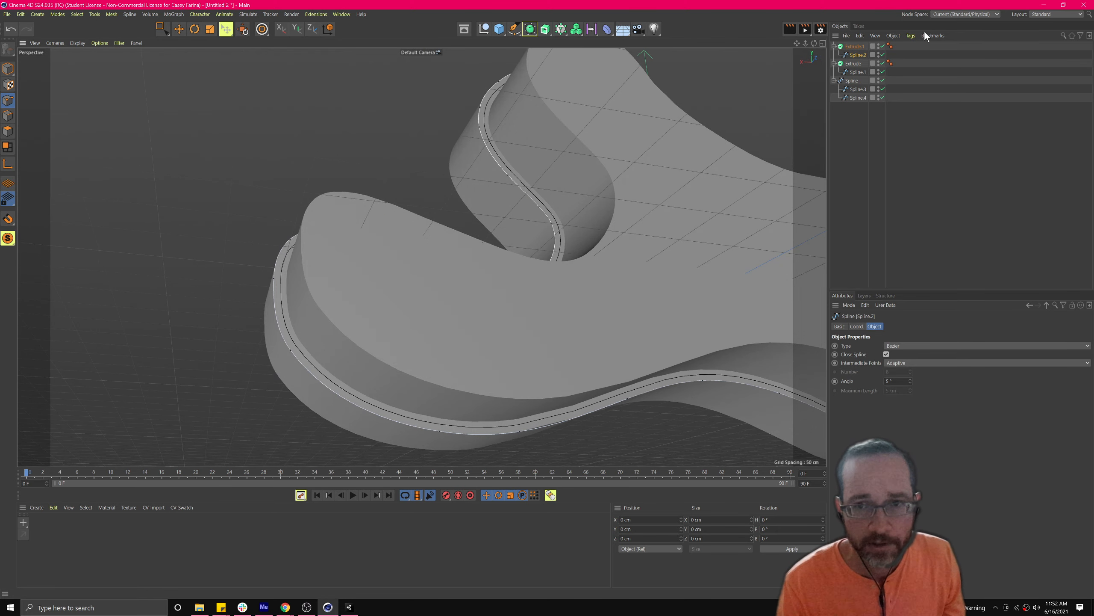
Step: Move the Extrude holding Spline.1 a short way along its Z axis relative to the second extrusion
{"action": "left_click", "coordinate": [840, 63]}
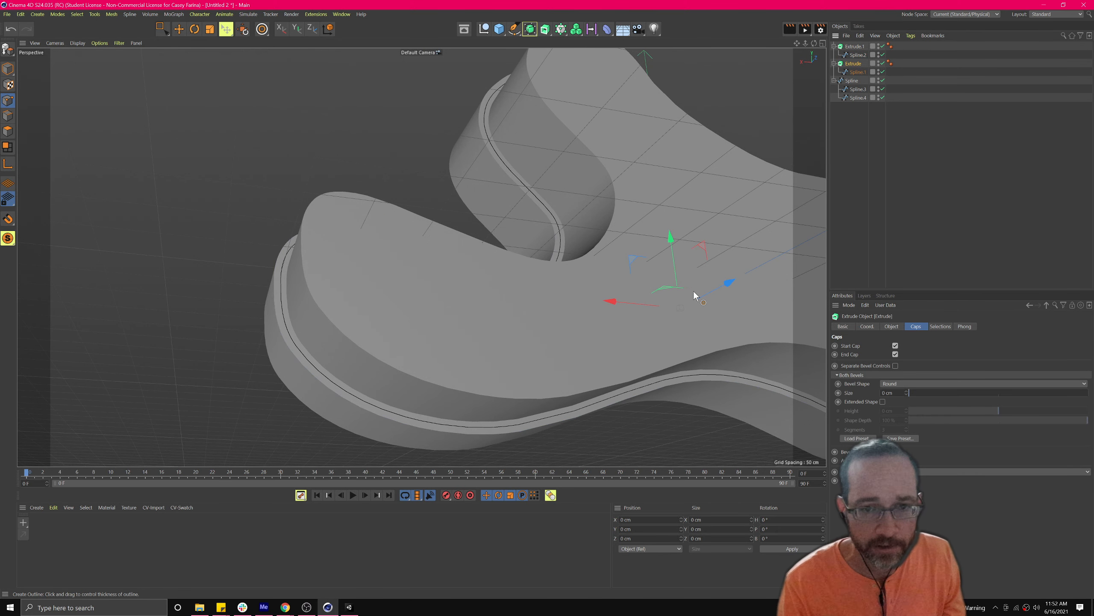
{"action": "key", "text": "e"}
{"action": "left_click_drag", "start_coordinate": [729, 280], "coordinate": [702, 305]}
{"action": "left_click_drag", "start_coordinate": [385, 290], "coordinate": [382, 218], "text": "alt"}
{"action": "left_click", "coordinate": [841, 125]}
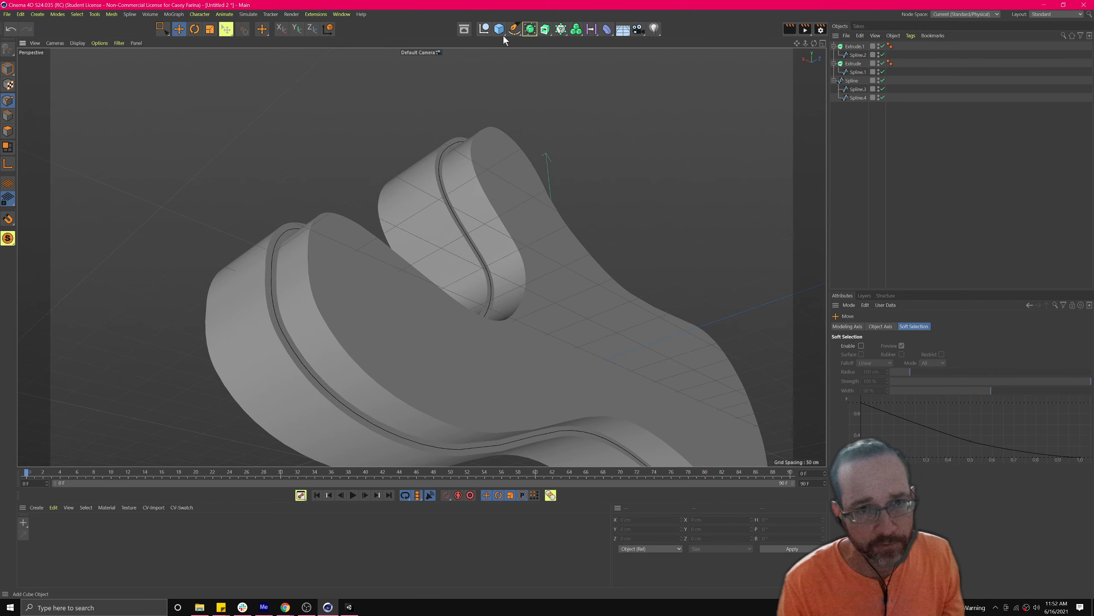
Step: Add a Sphere primitive and move it sideways, clear of the end of the extruded shapes
{"action": "left_click_drag", "start_coordinate": [502, 33], "coordinate": [561, 51]}
{"action": "left_click", "coordinate": [665, 40]}
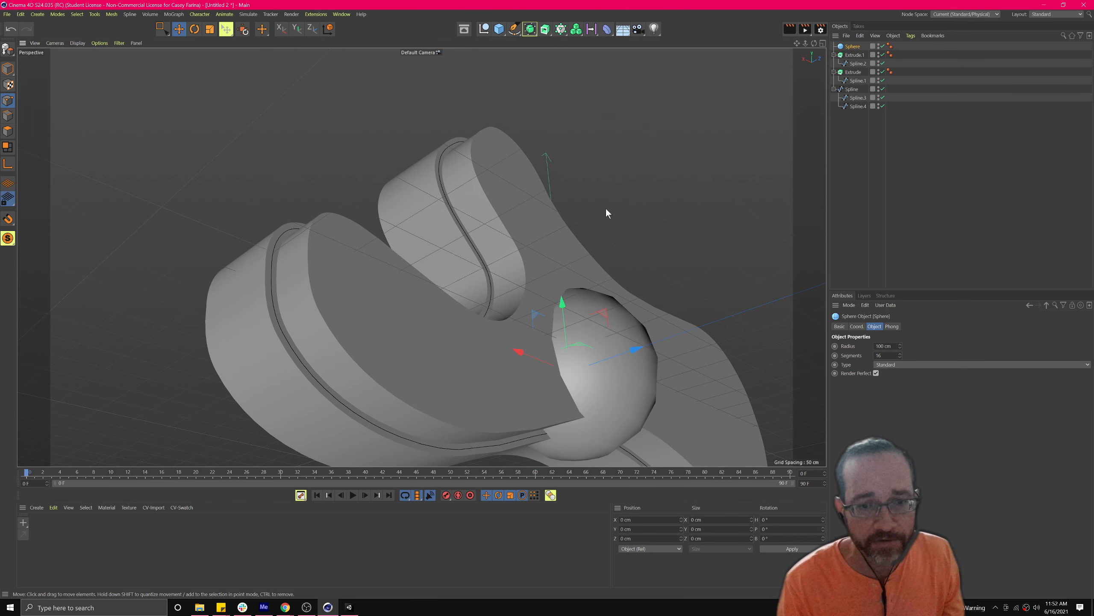
{"action": "left_click_drag", "start_coordinate": [606, 208], "coordinate": [557, 267], "text": "alt"}
{"action": "left_click_drag", "start_coordinate": [635, 248], "coordinate": [93, 256]}
{"action": "left_click_drag", "start_coordinate": [187, 156], "coordinate": [249, 195], "text": "alt"}
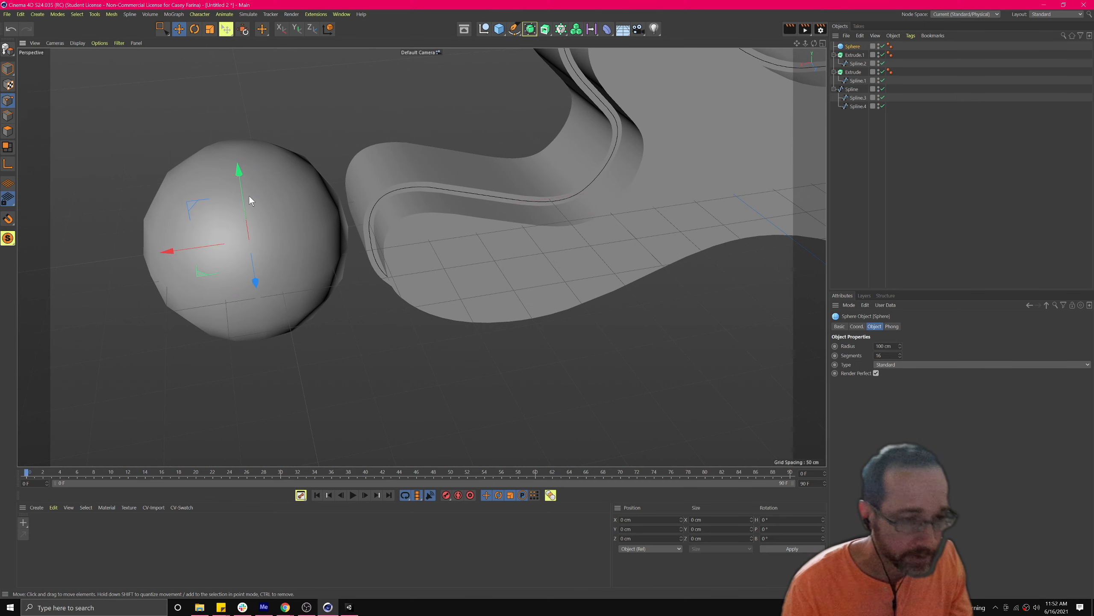
Step: Display the objects shaded with their mesh lines and make the sphere editable
{"action": "key", "text": "n"}
{"action": "key", "text": "b"}
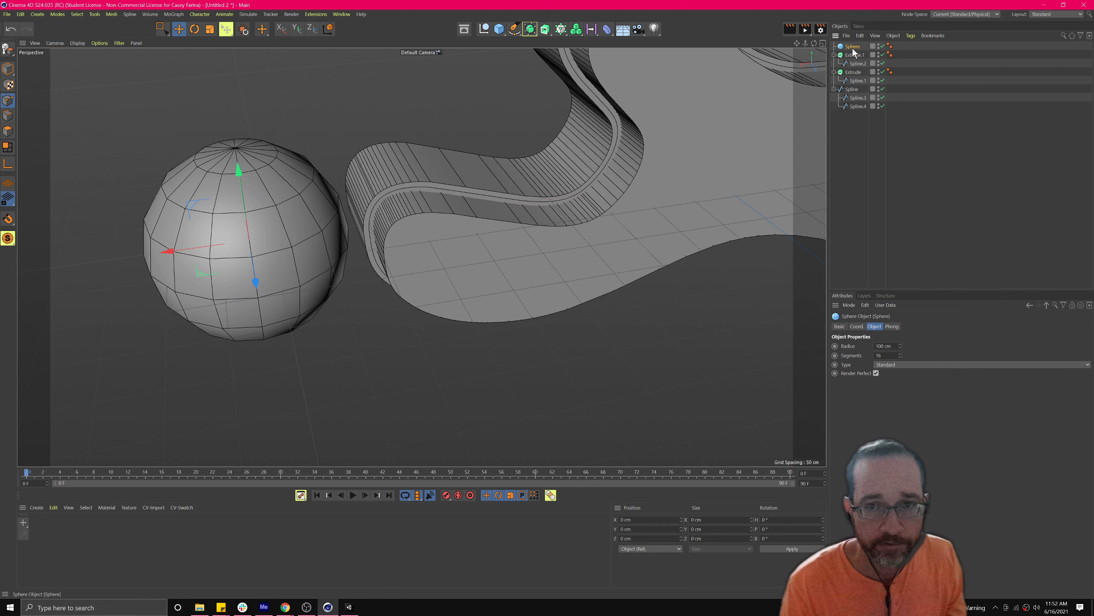
{"action": "key", "text": "c"}
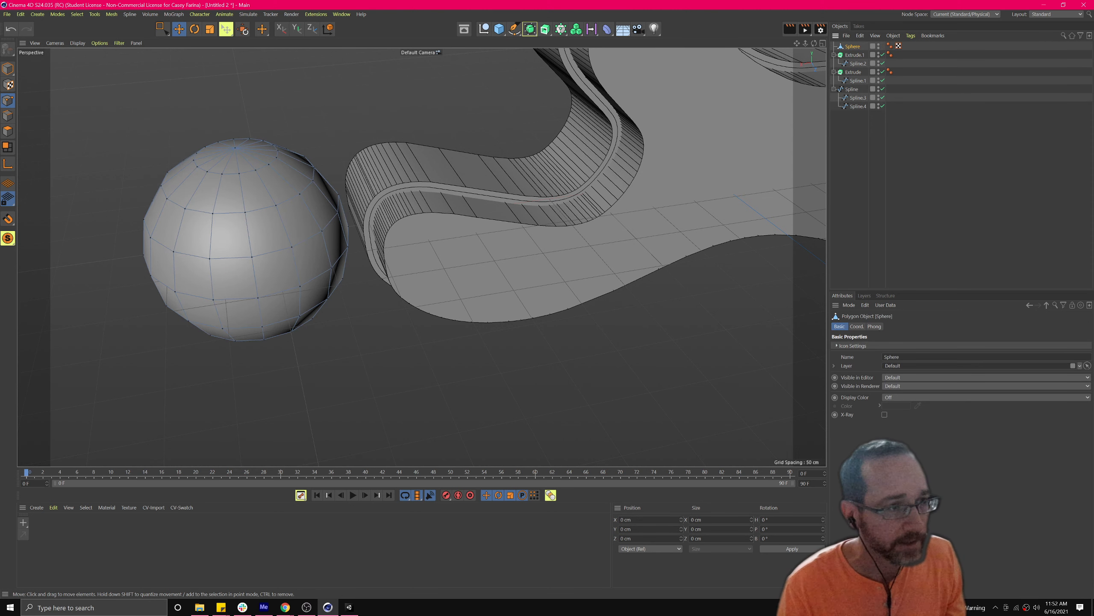
Step: Select a horizontal edge loop on the upper part of the sphere in edge mode
{"action": "left_click", "coordinate": [12, 115]}
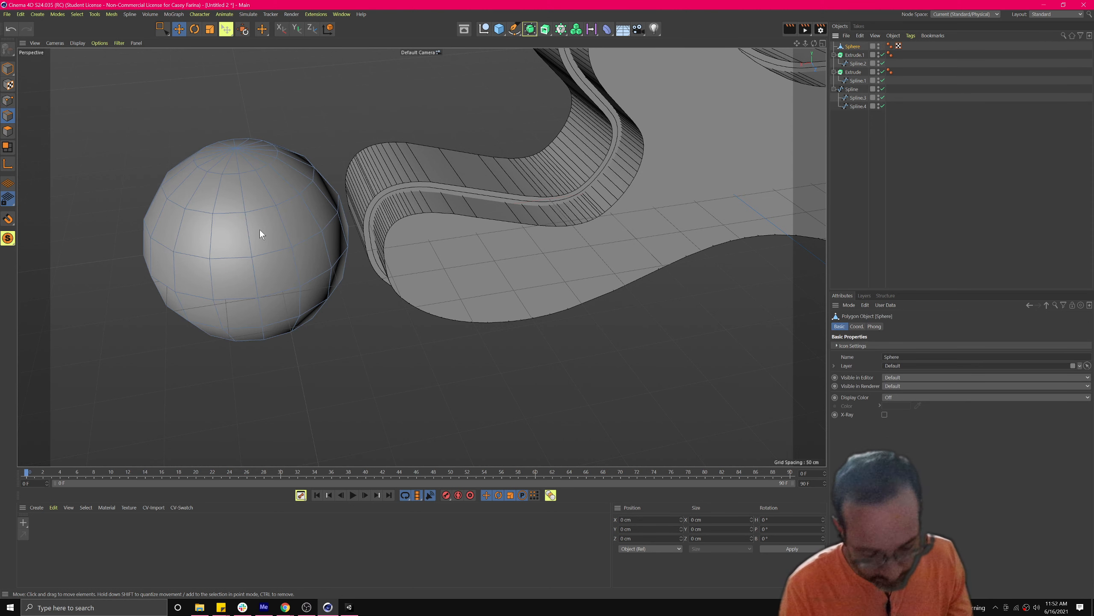
{"action": "key", "text": "u"}
{"action": "key", "text": "l"}
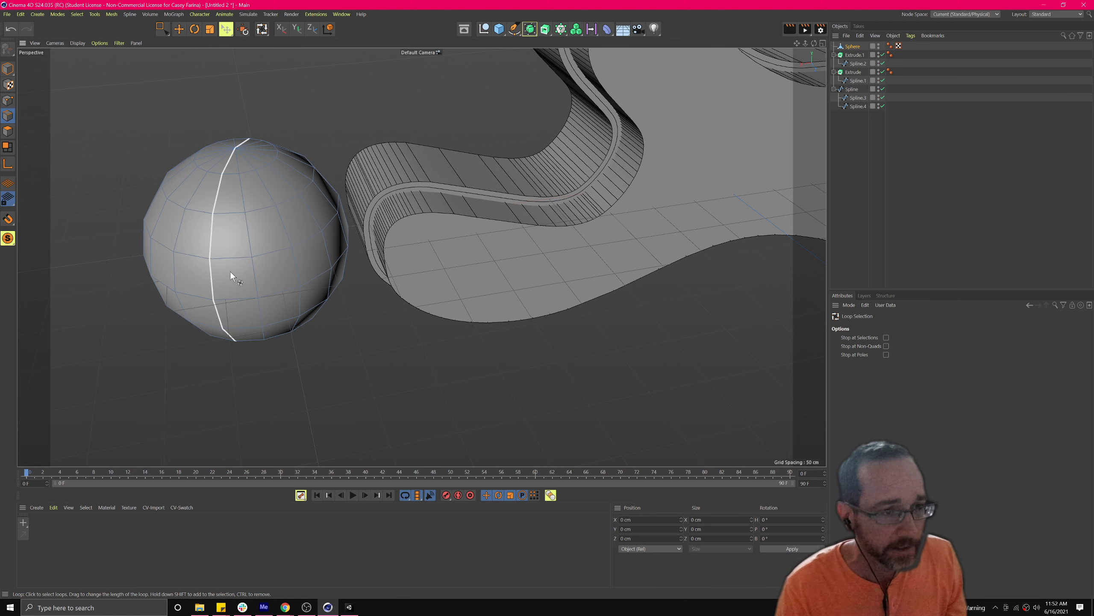
{"action": "left_click", "coordinate": [221, 213]}
{"action": "left_click_drag", "start_coordinate": [236, 260], "coordinate": [214, 162], "text": "alt"}
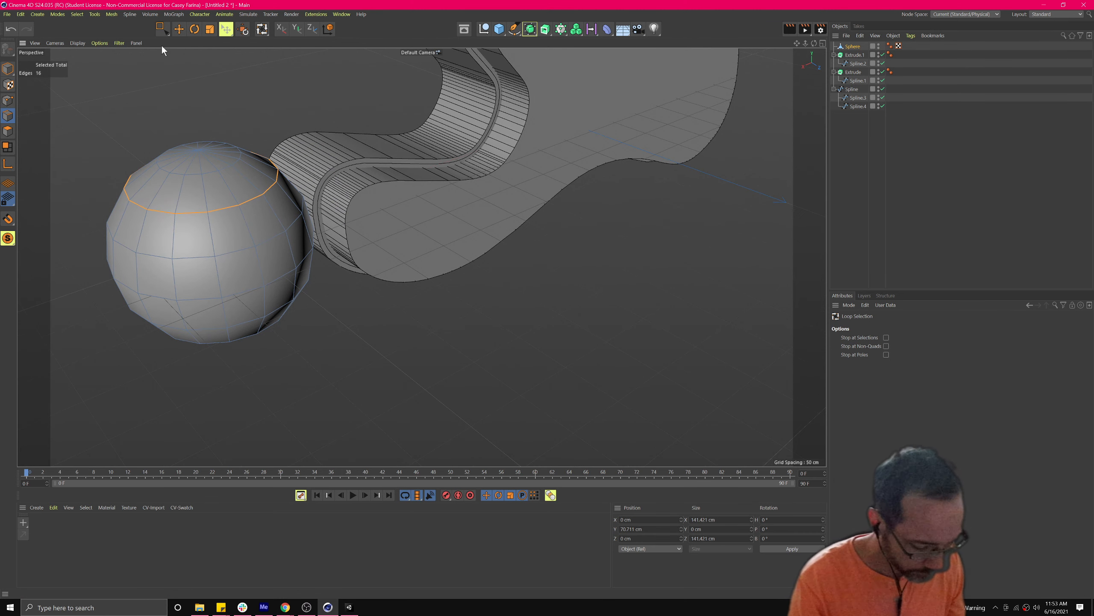
Step: Convert the selected edge loop of the sphere into a spline with Edge to Spline and reveal it in the sphere's hierarchy
{"action": "key", "text": "shift+c"}
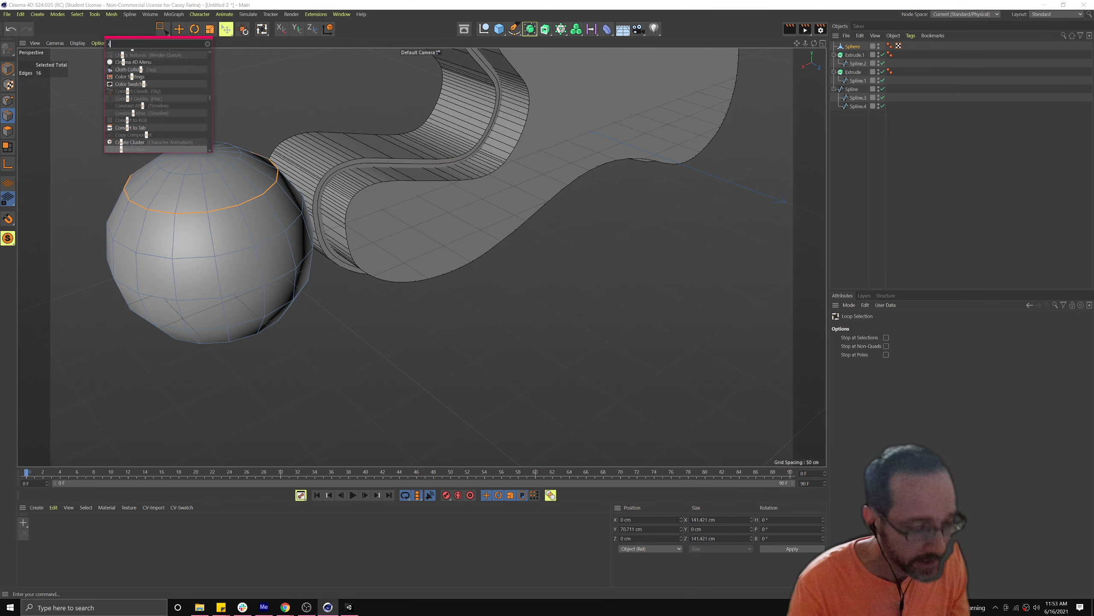
{"action": "type", "text": "edge to sp"}
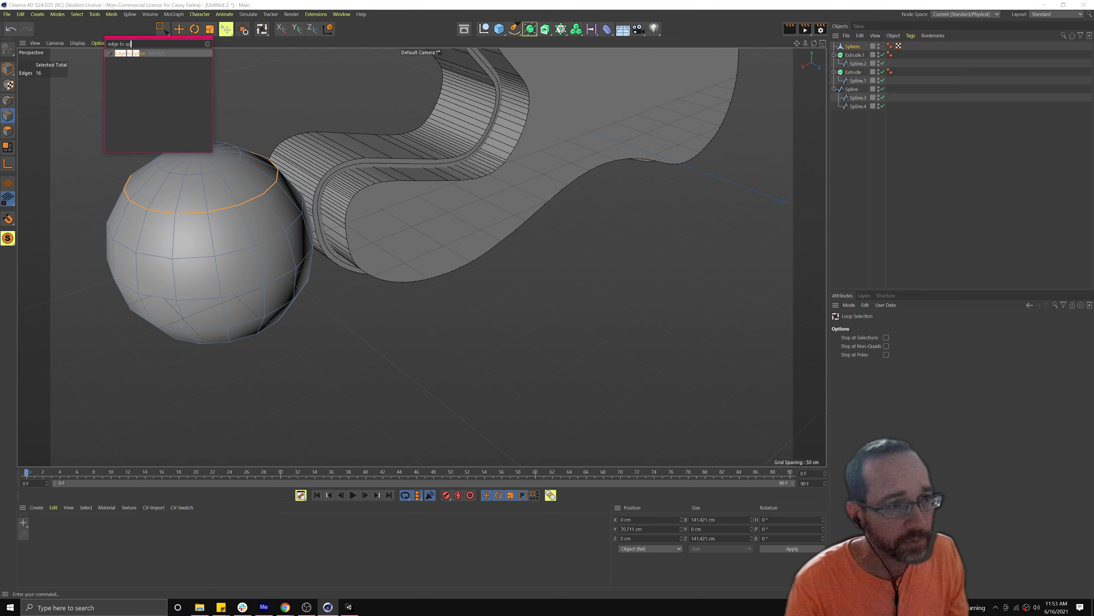
{"action": "key", "text": "Return"}
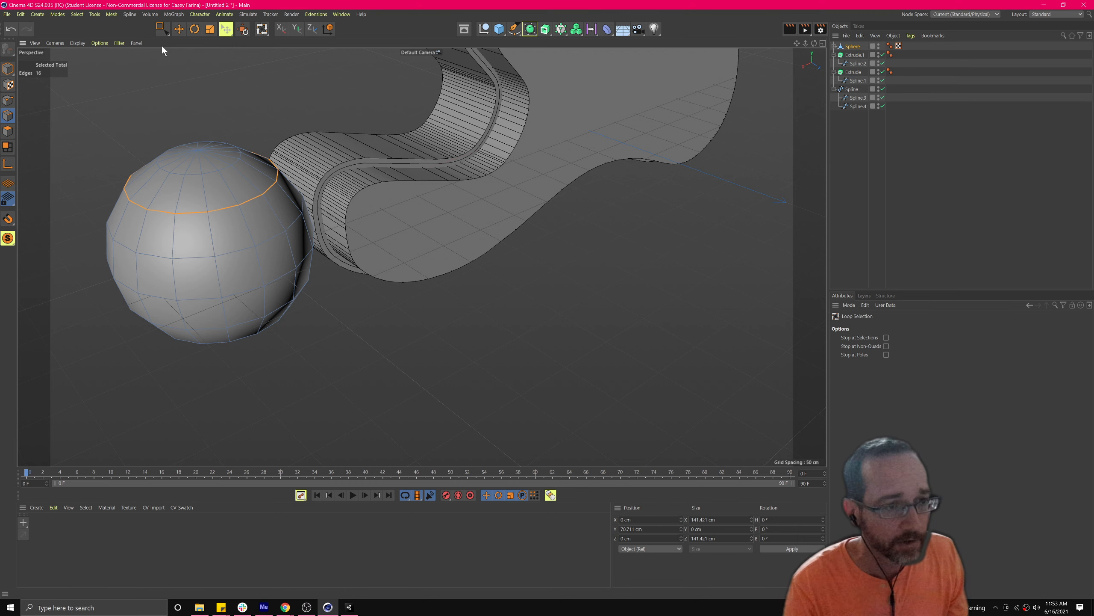
{"action": "left_click", "coordinate": [835, 46]}
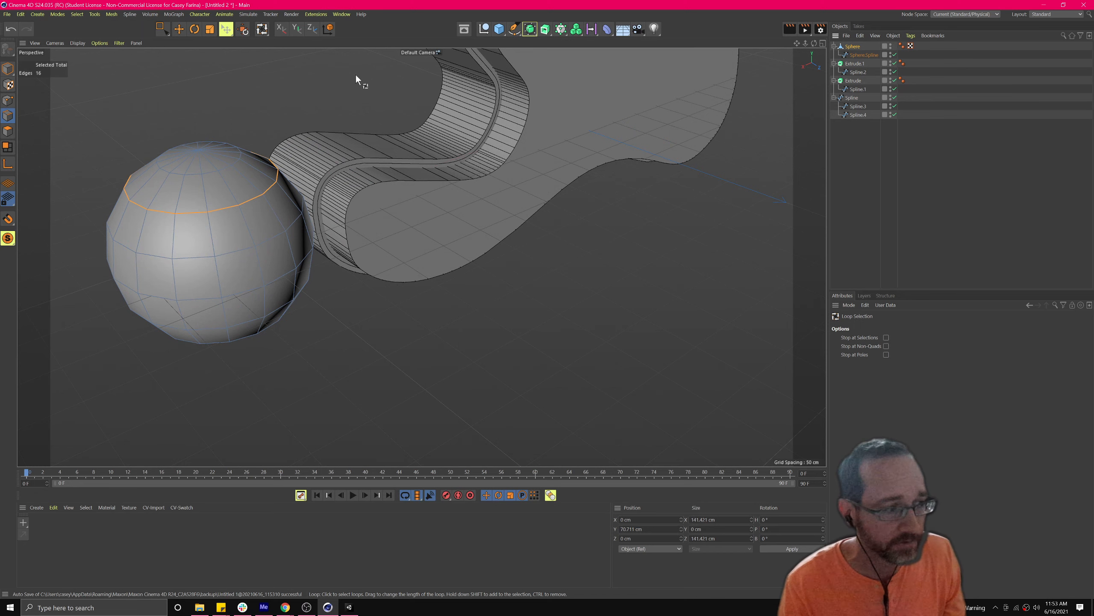
Step: Add an n-Side spline and a Sweep, and nest the n-Side and Sphere.Spline under the Sweep as profile and path
{"action": "left_click", "coordinate": [513, 29]}
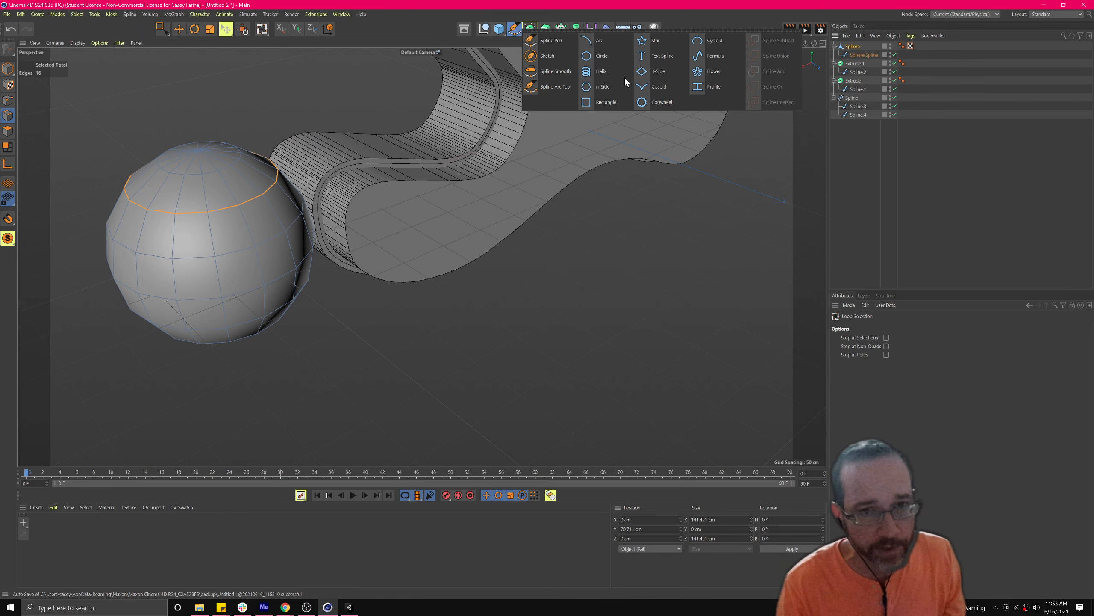
{"action": "left_click", "coordinate": [606, 86]}
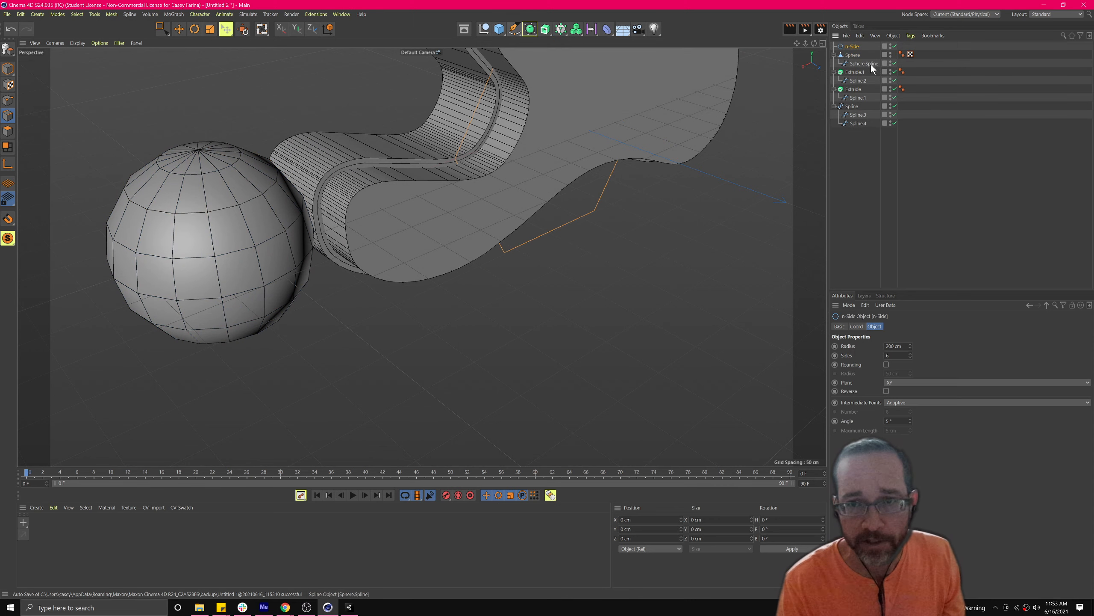
{"action": "left_click", "coordinate": [546, 28]}
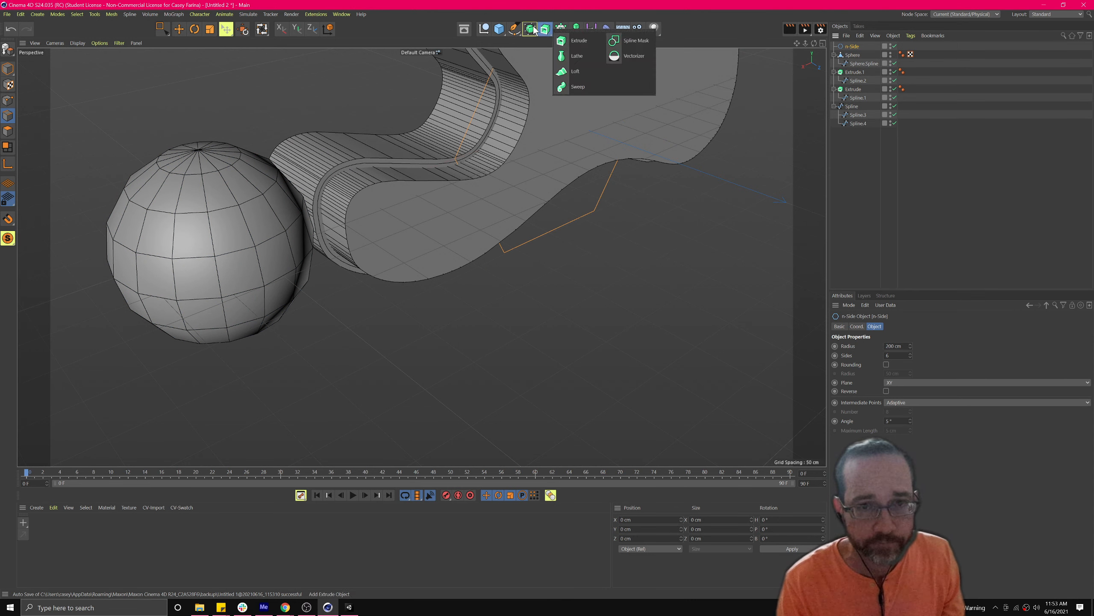
{"action": "left_click", "coordinate": [575, 88]}
{"action": "left_click", "coordinate": [854, 57]}
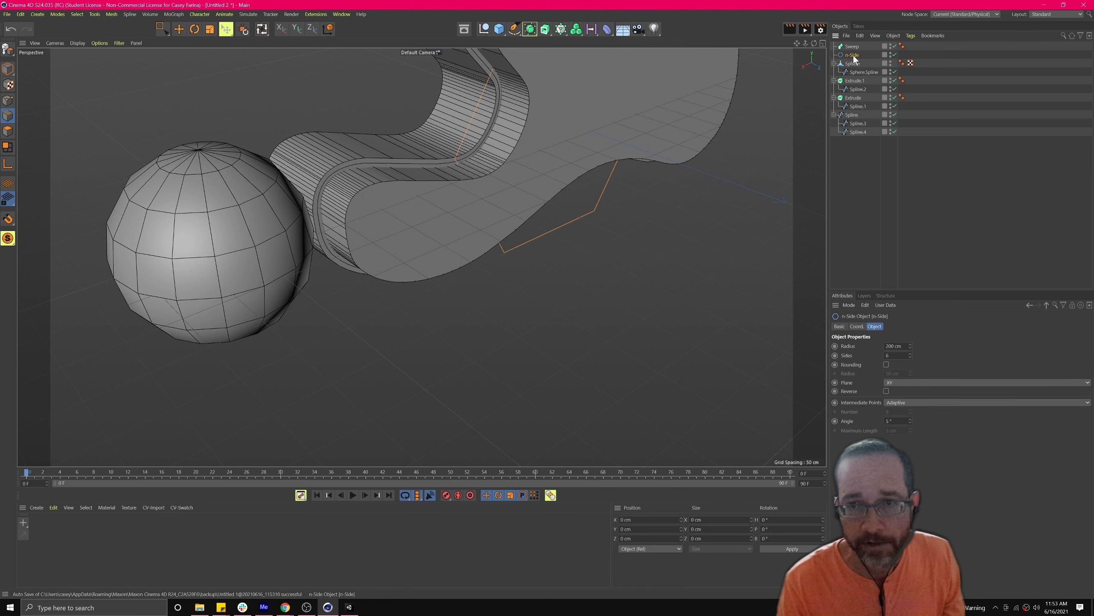
{"action": "left_click_drag", "start_coordinate": [853, 49], "coordinate": [855, 56]}
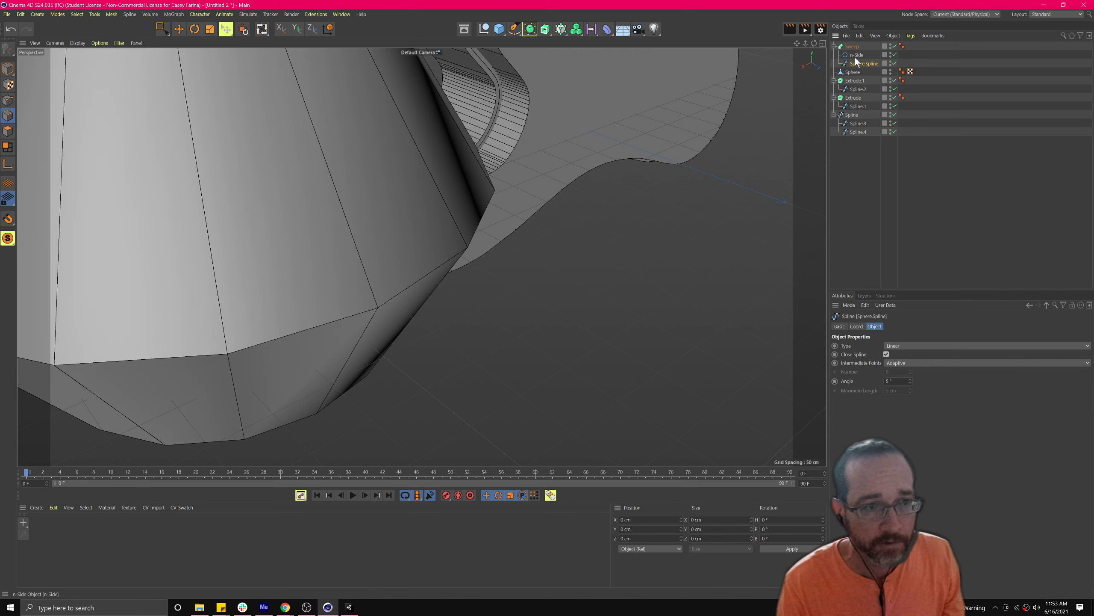
Step: Reduce the n-Side profile's radius to 4 cm and inspect the swept ring around the sphere
{"action": "left_click", "coordinate": [857, 55]}
{"action": "mouse_move", "coordinate": [912, 344]}
{"action": "left_mouse_down"}
{"action": "mouse_move", "coordinate": [913, 375]}
{"action": "mouse_move", "coordinate": [911, 358]}
{"action": "left_mouse_up"}
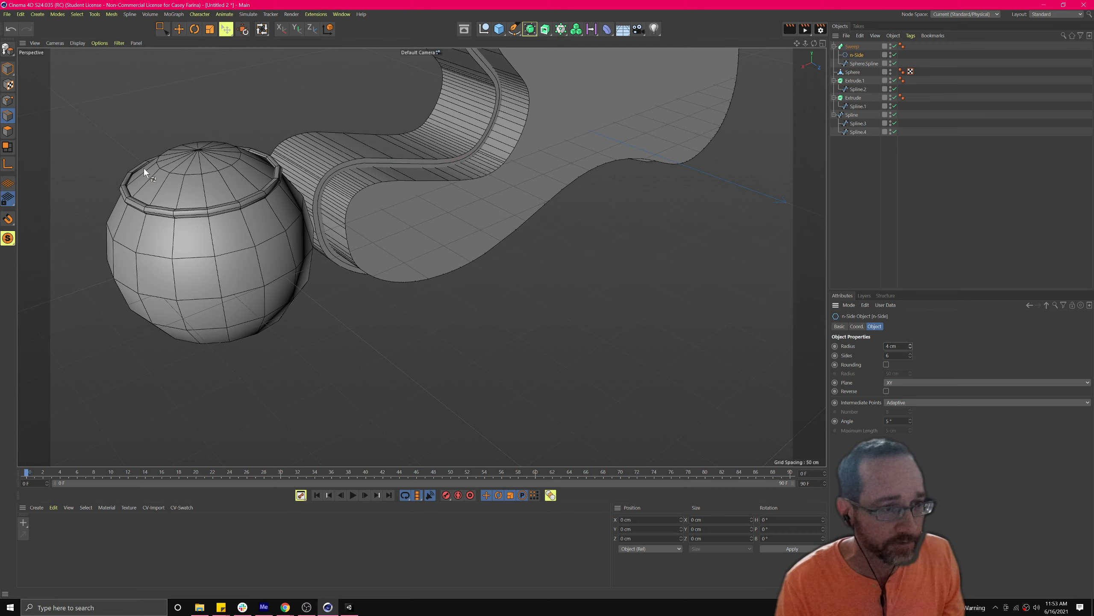
{"action": "scroll", "coordinate": [145, 171], "scroll_direction": "up", "scroll_amount": 8}
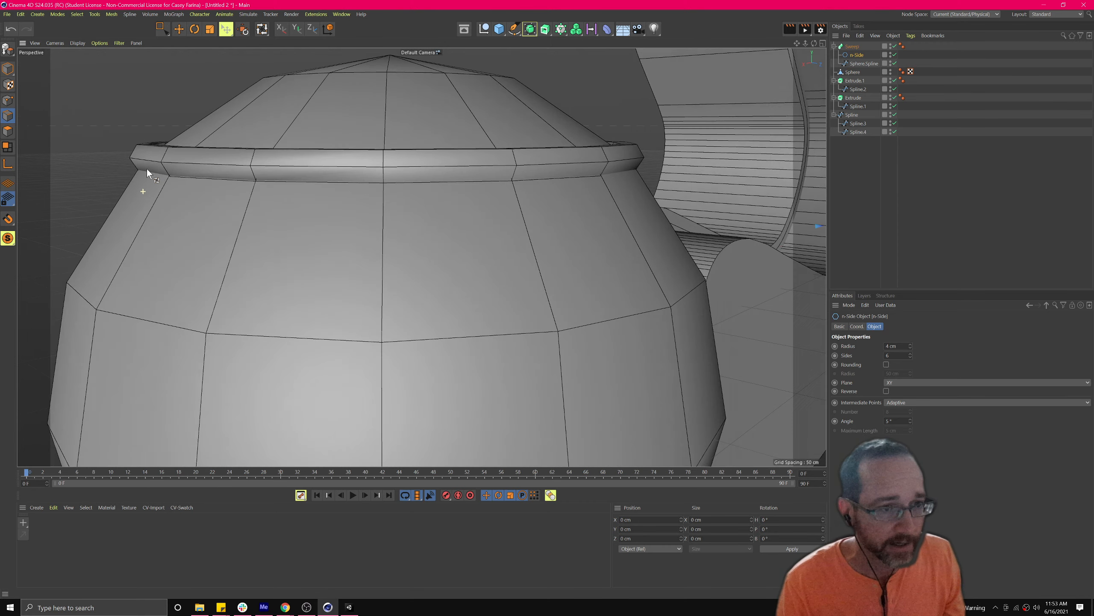
{"action": "left_click_drag", "start_coordinate": [147, 168], "coordinate": [265, 199], "text": "alt"}
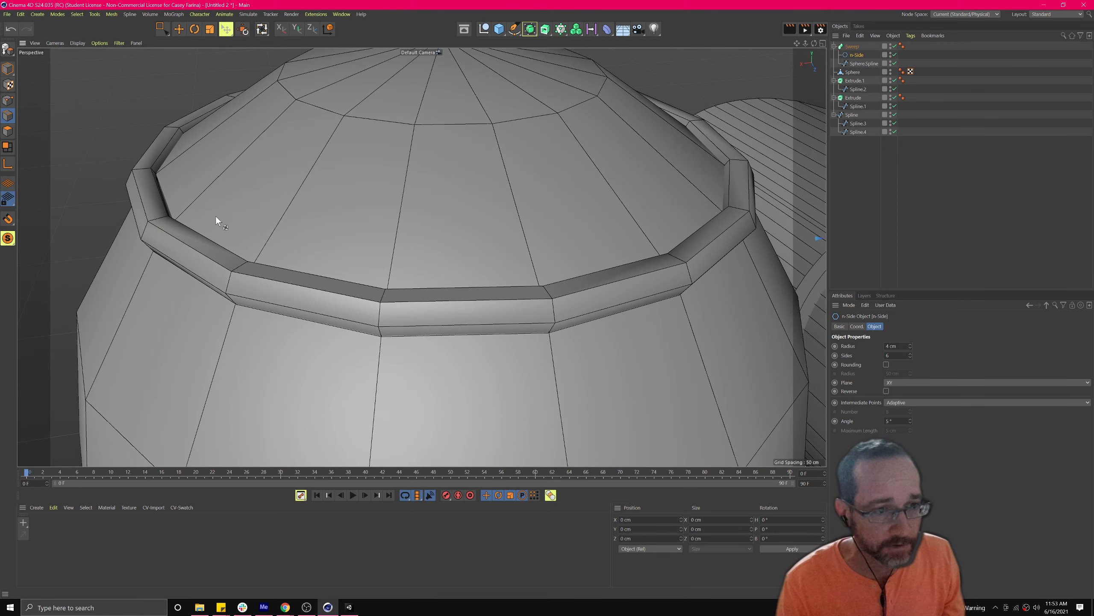
{"action": "scroll", "coordinate": [355, 286], "scroll_direction": "down", "scroll_amount": 10}
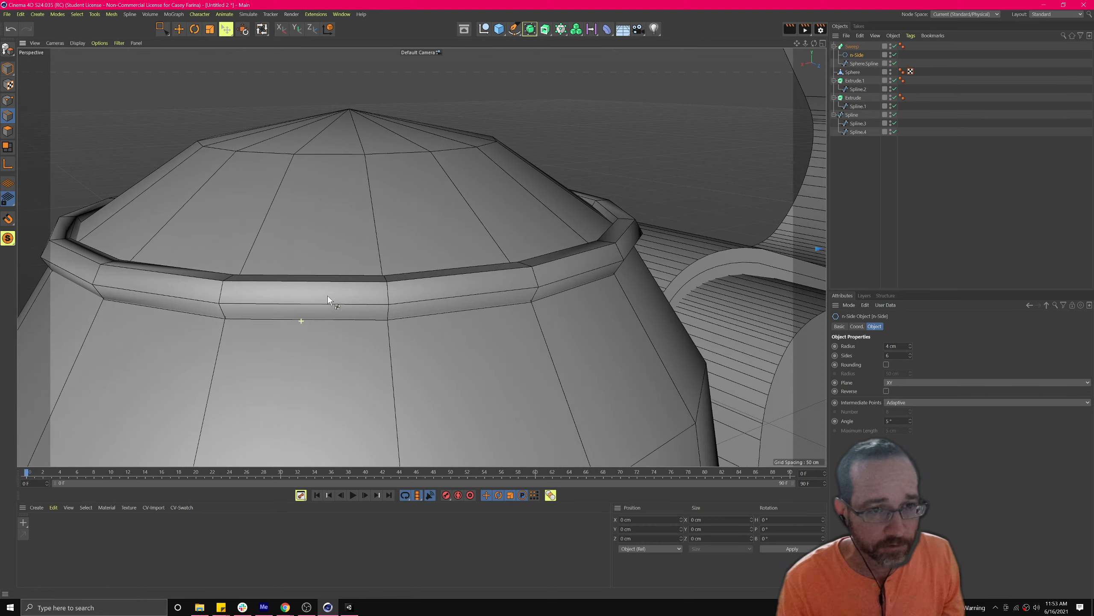
{"action": "mouse_move", "coordinate": [356, 262]}
{"action": "left_mouse_down", "text": "alt"}
{"action": "mouse_move", "coordinate": [396, 298]}
{"action": "mouse_move", "coordinate": [365, 279]}
{"action": "left_mouse_up", "text": "alt"}
{"action": "left_click_drag", "start_coordinate": [560, 264], "coordinate": [528, 282], "text": "alt"}
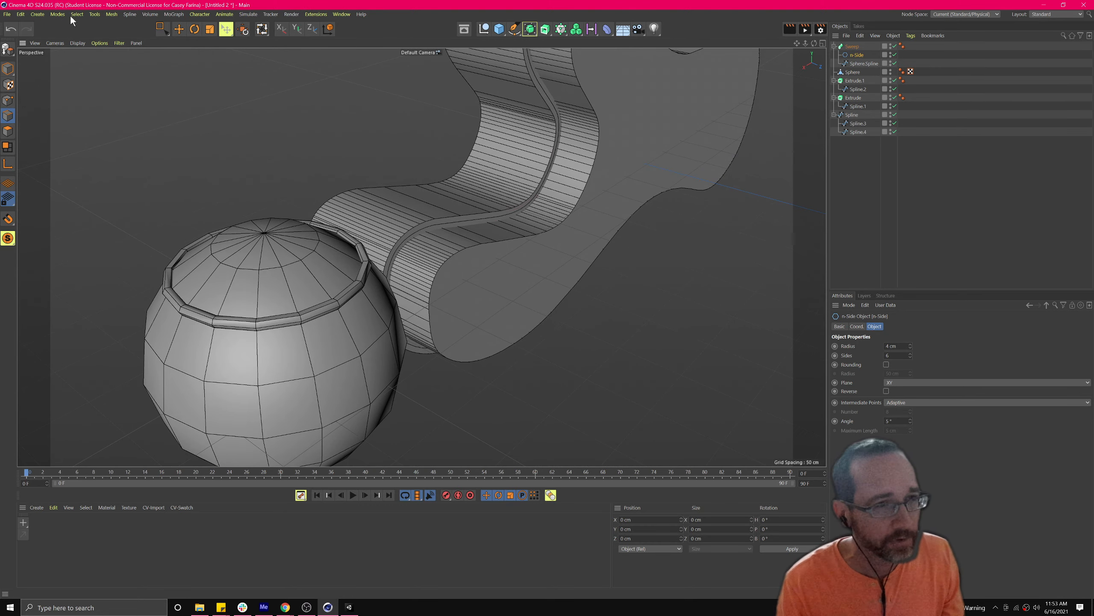
{"action": "left_click", "coordinate": [112, 15]}
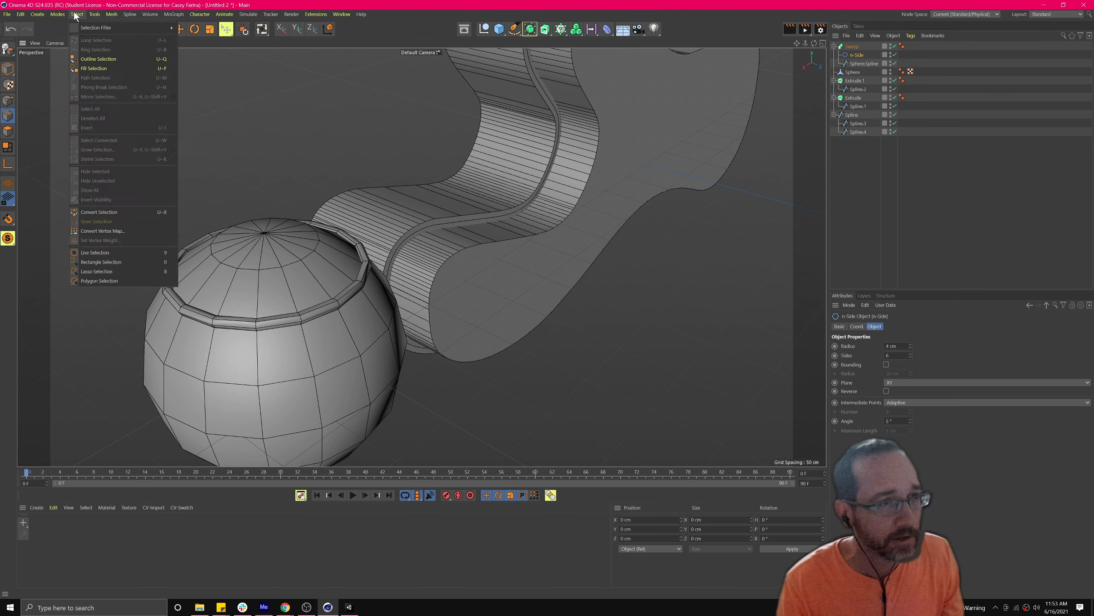
{"action": "mouse_move", "coordinate": [130, 14]}
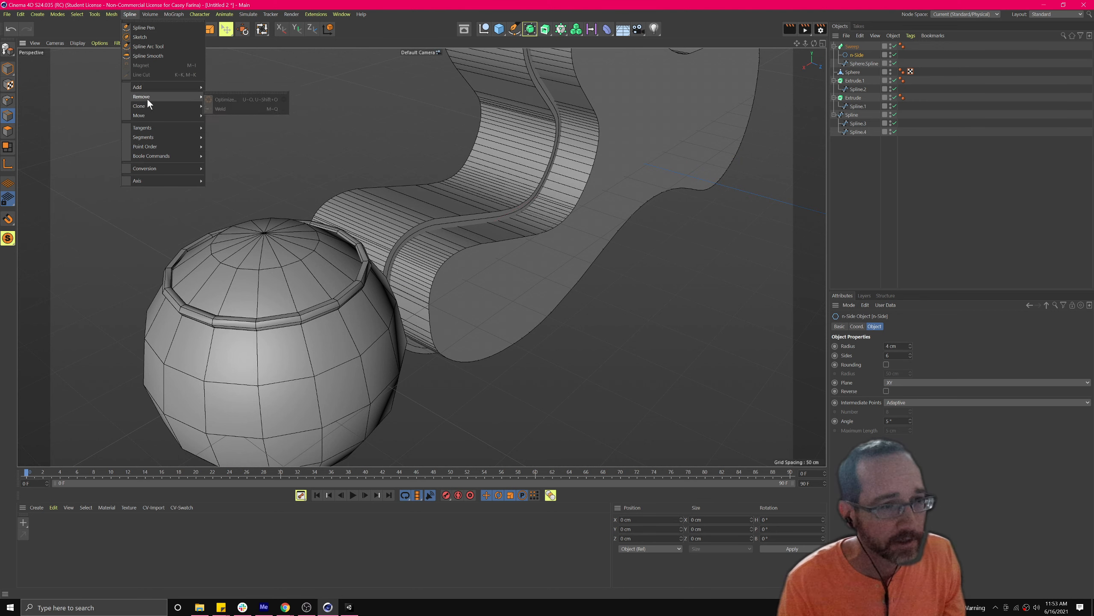
{"action": "mouse_move", "coordinate": [147, 106]}
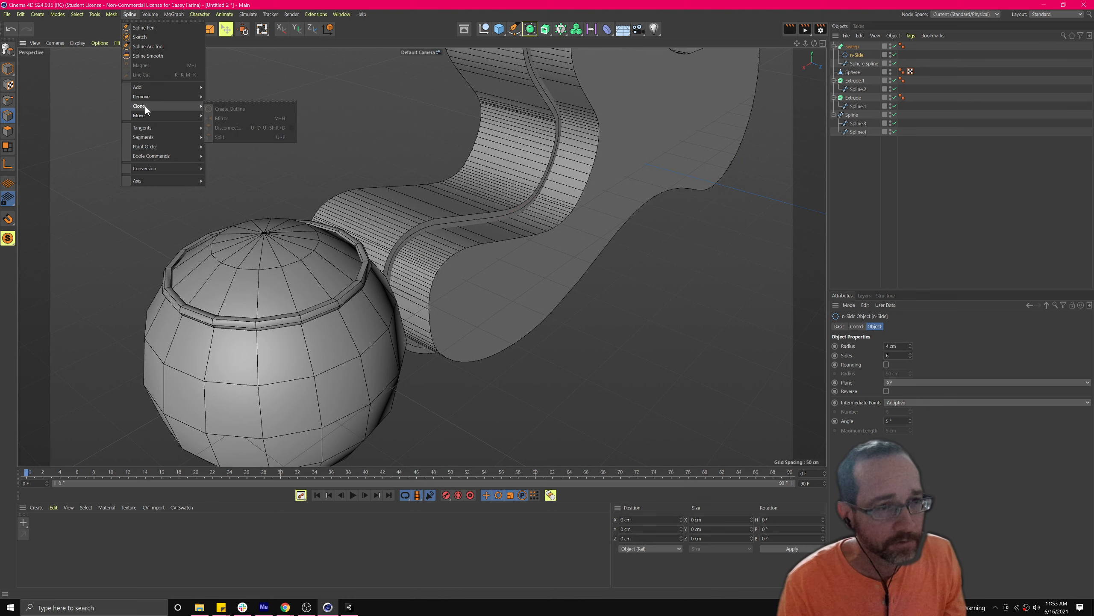
{"action": "left_click", "coordinate": [599, 108]}
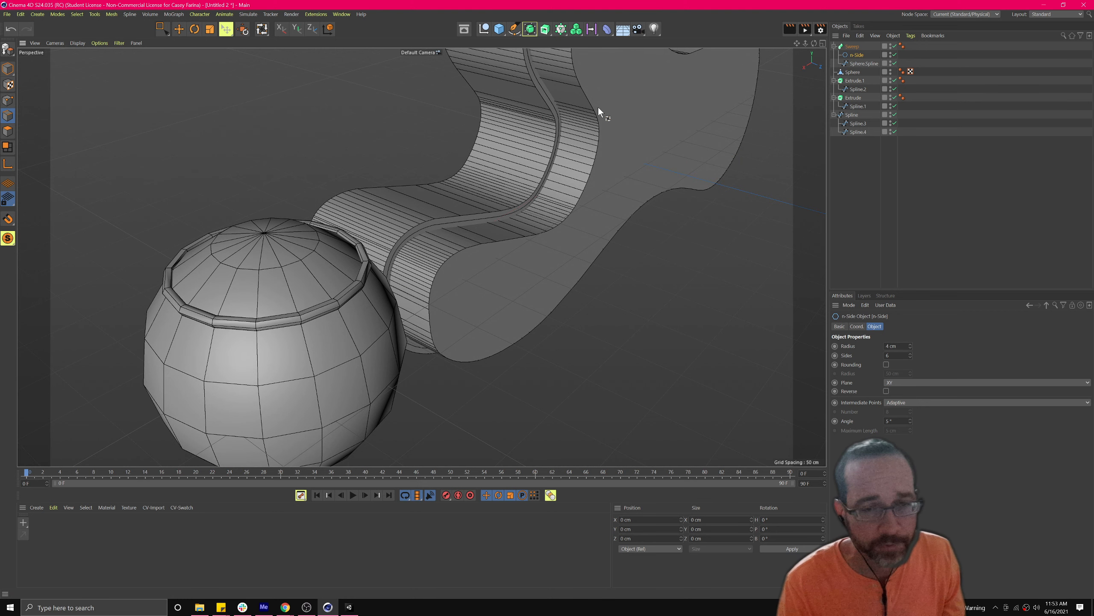
Step: Start a new project and add a Text Spline to the empty scene
{"action": "key", "text": "ctrl+n"}
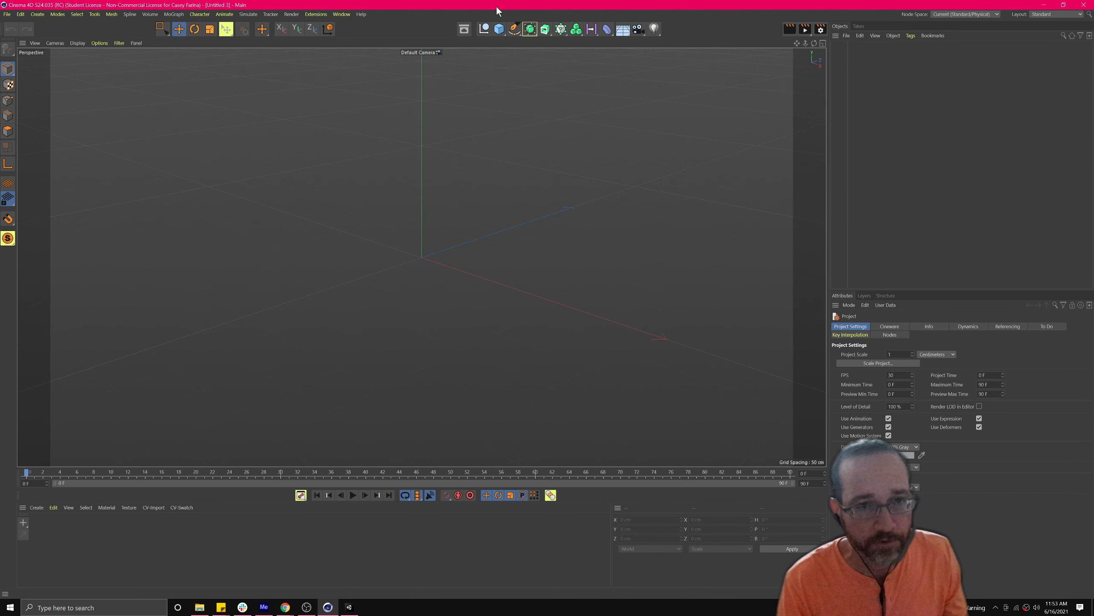
{"action": "left_click", "coordinate": [517, 29]}
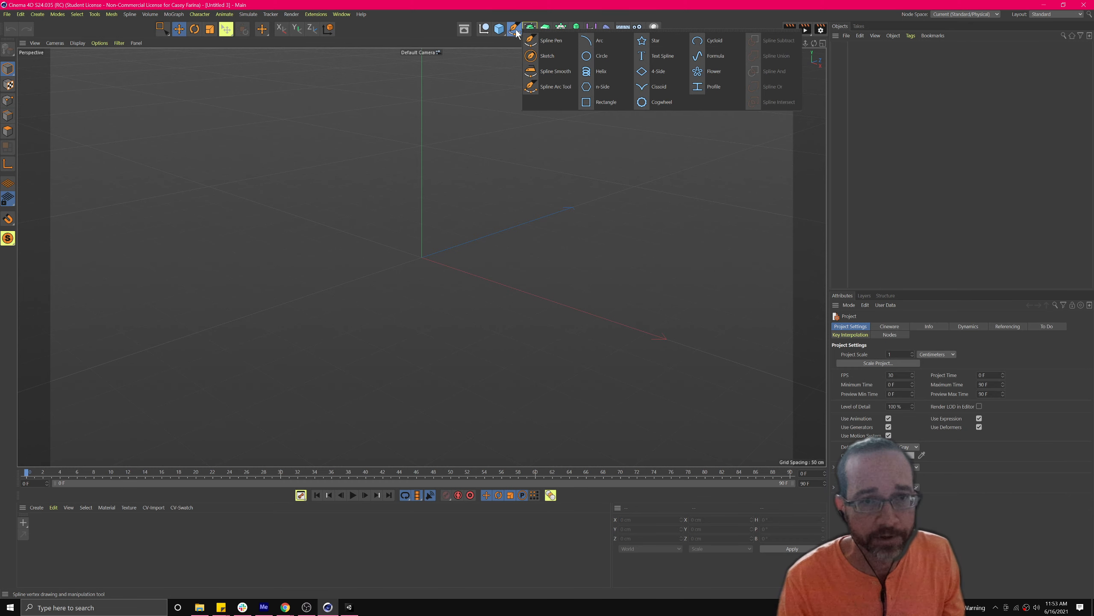
{"action": "left_click", "coordinate": [674, 59]}
{"action": "left_click_drag", "start_coordinate": [604, 262], "coordinate": [633, 249], "text": "alt"}
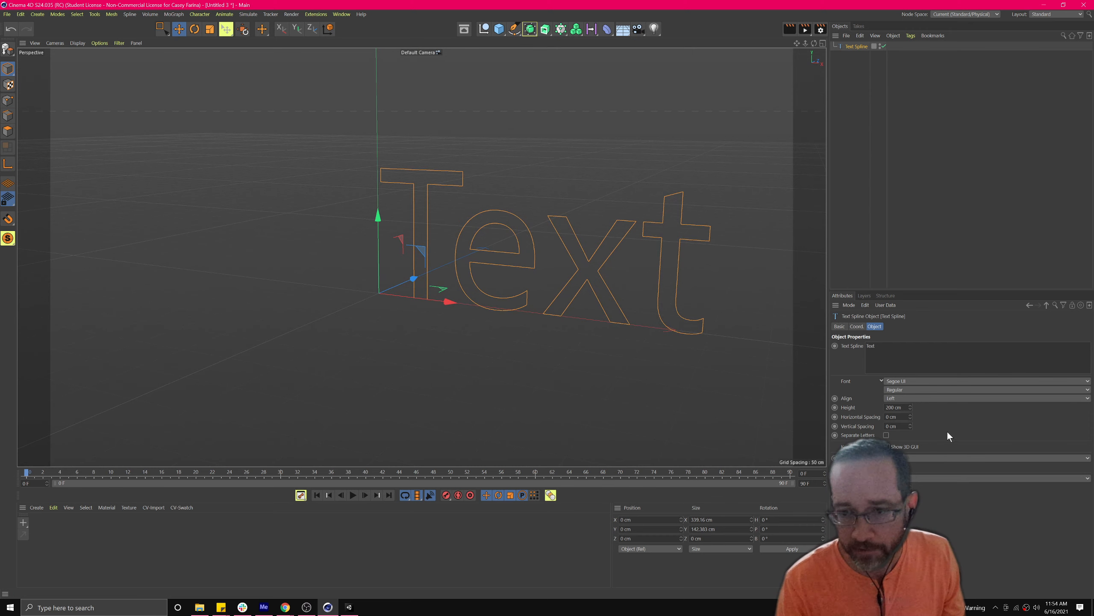
Step: Set the text spline's font to Roboto Slab and replace its default text with the presenter's first name in capitals
{"action": "left_click", "coordinate": [899, 381]}
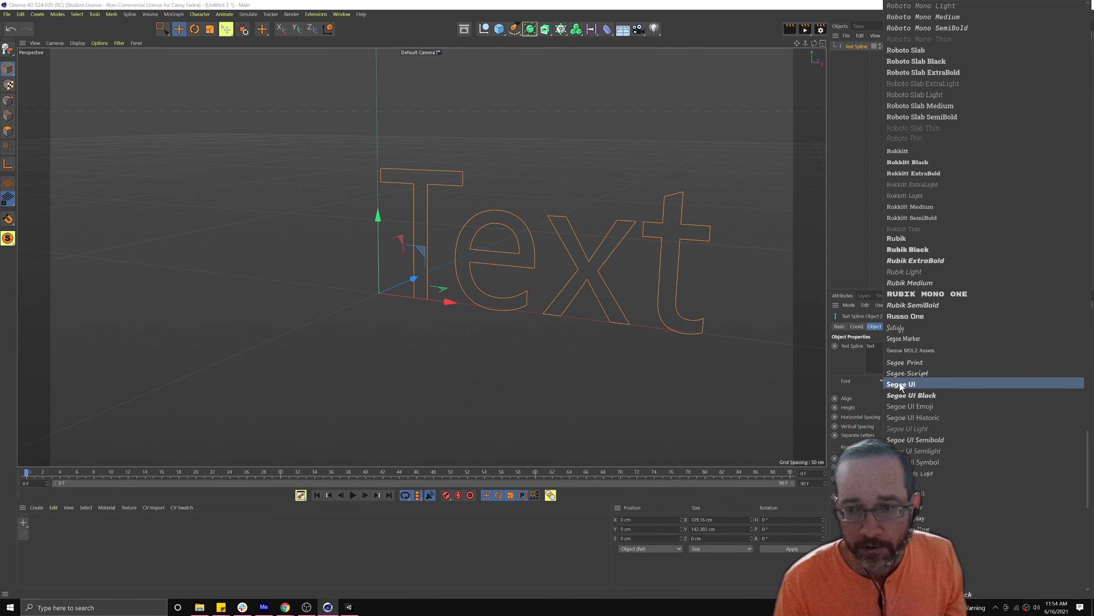
{"action": "left_click", "coordinate": [912, 49]}
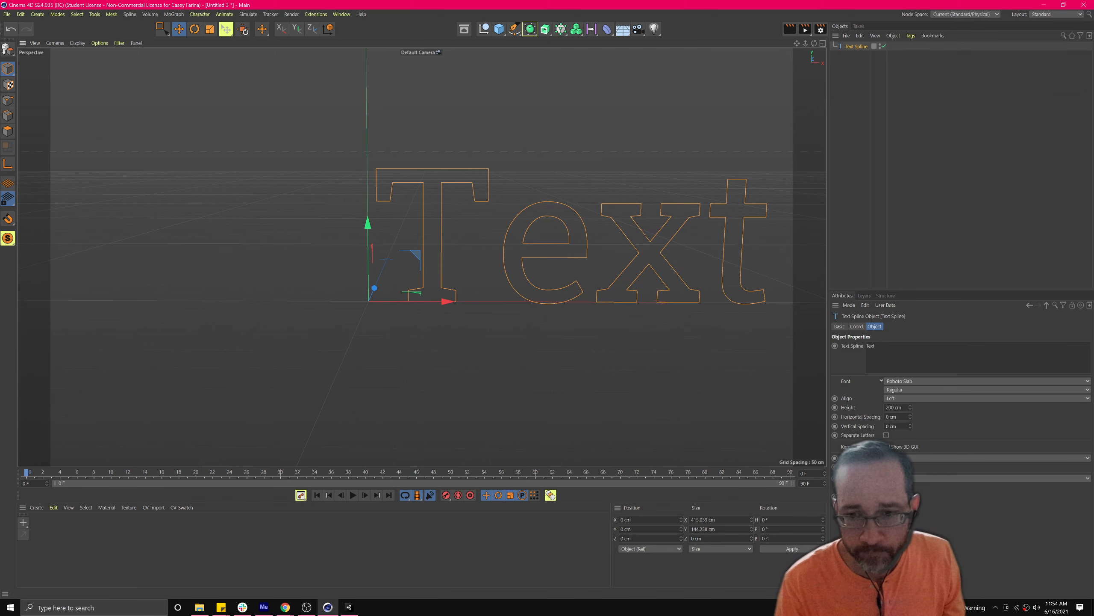
{"action": "type", "text": "VLH"}
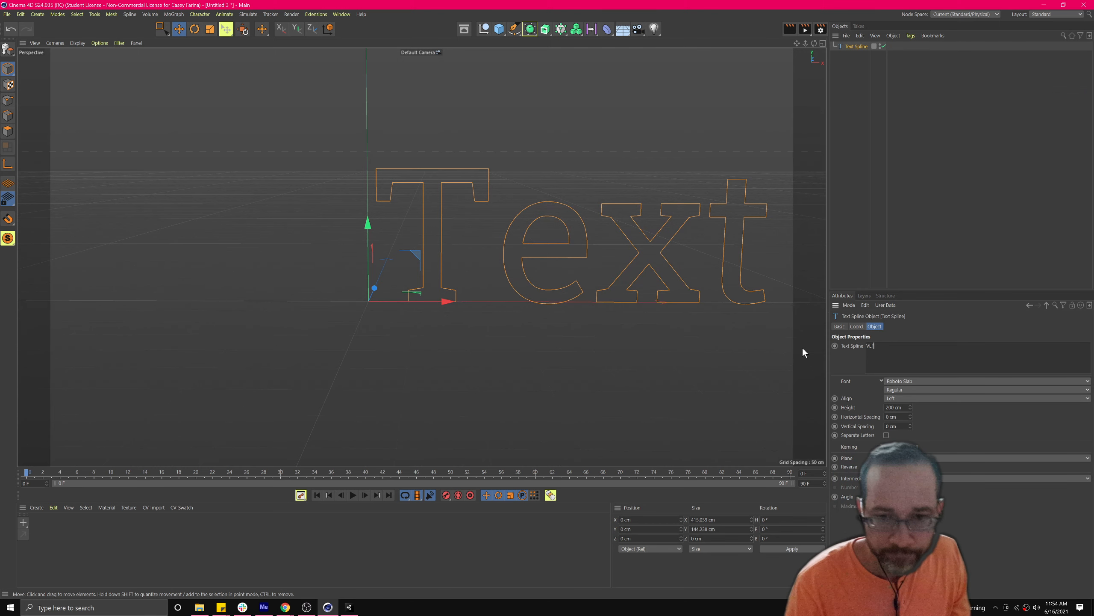
{"action": "key", "text": "BackSpace"}
{"action": "key", "text": "BackSpace"}
{"action": "key", "text": "BackSpace"}
{"action": "type", "text": "CAS"}
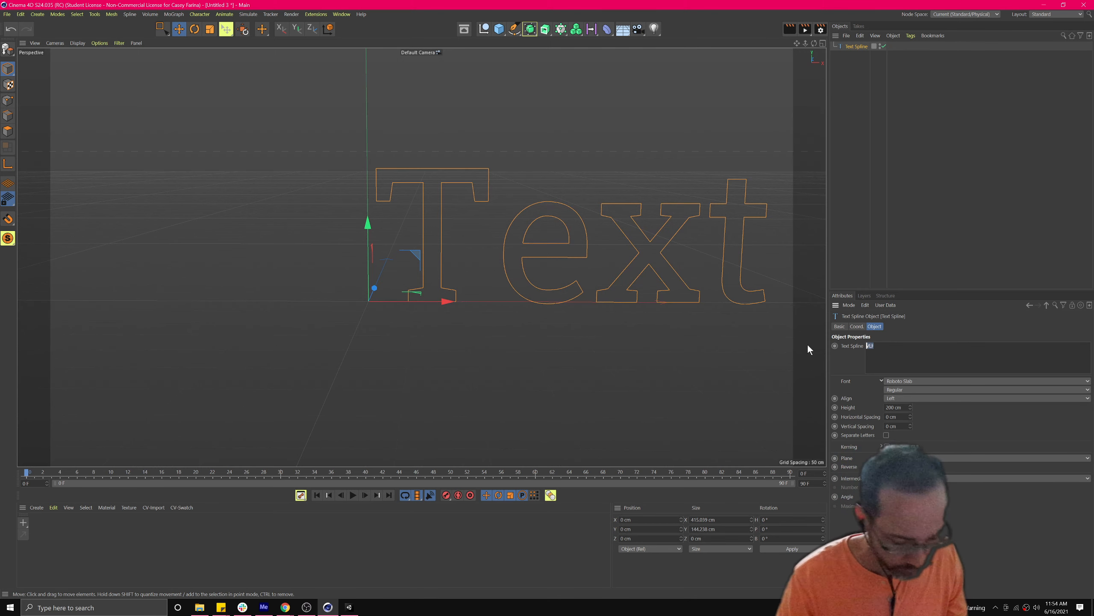
{"action": "type", "text": "EY"}
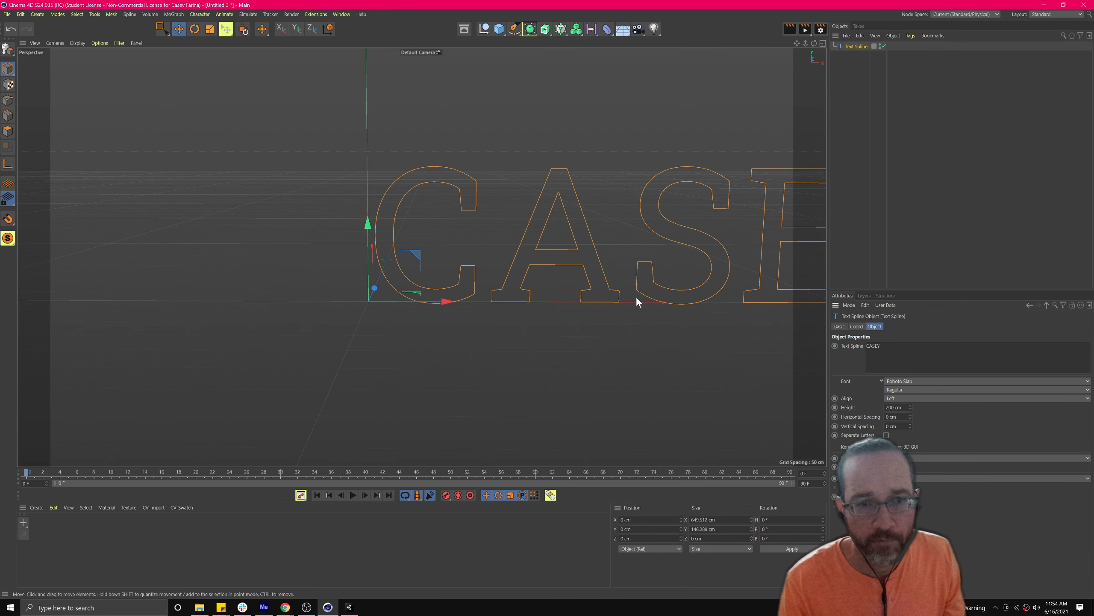
{"action": "middle_click_drag", "start_coordinate": [517, 281], "coordinate": [230, 305], "text": "alt"}
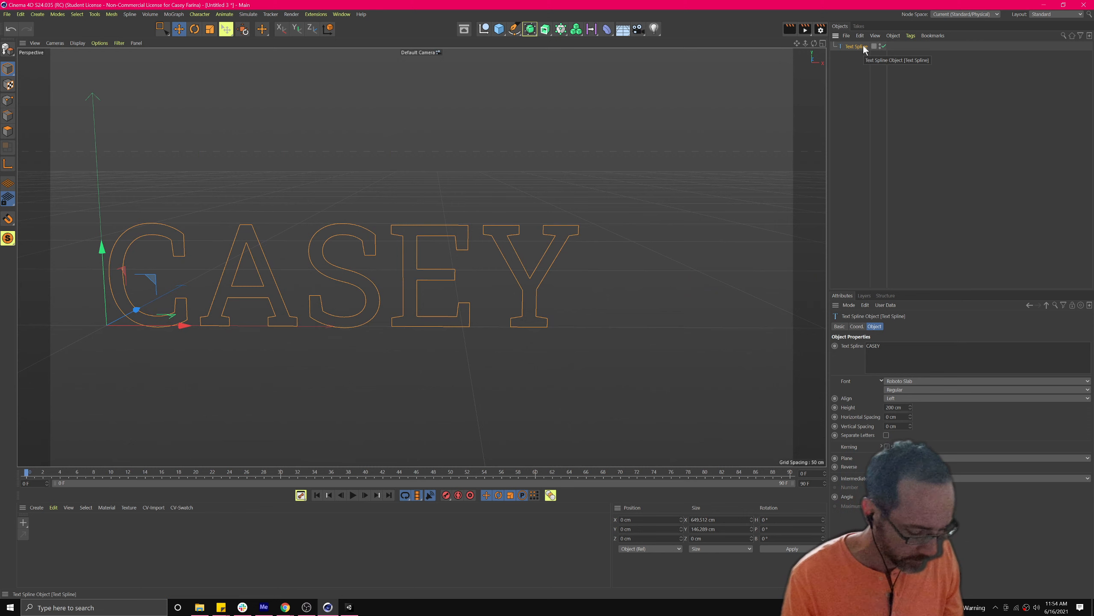
Step: Make the text spline editable, select all its points and apply Create Outline with a distance of 5 cm
{"action": "key", "text": "c"}
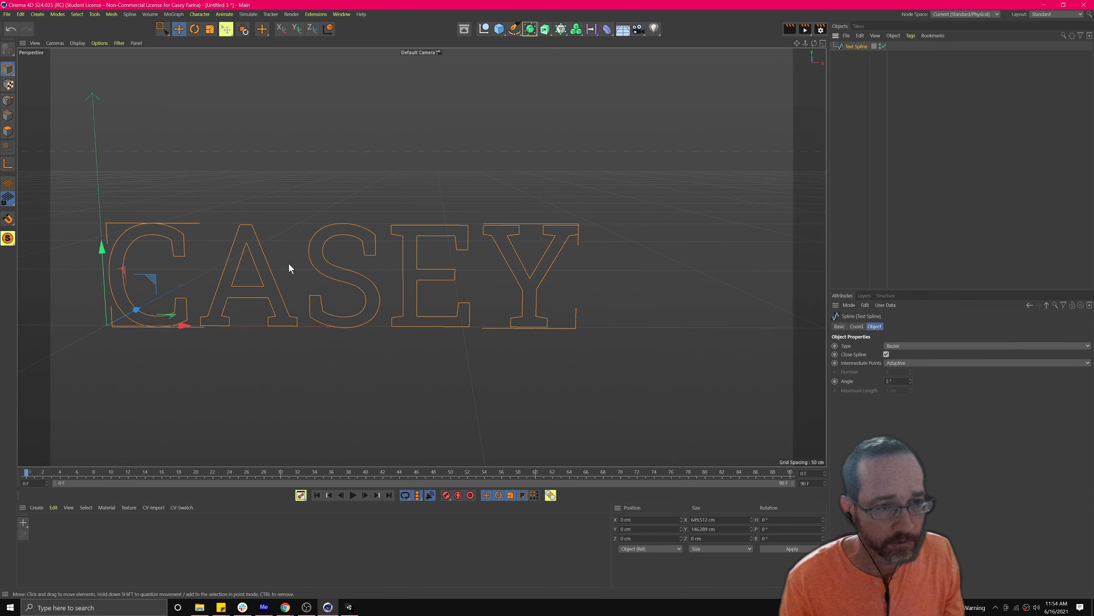
{"action": "left_click", "coordinate": [8, 101]}
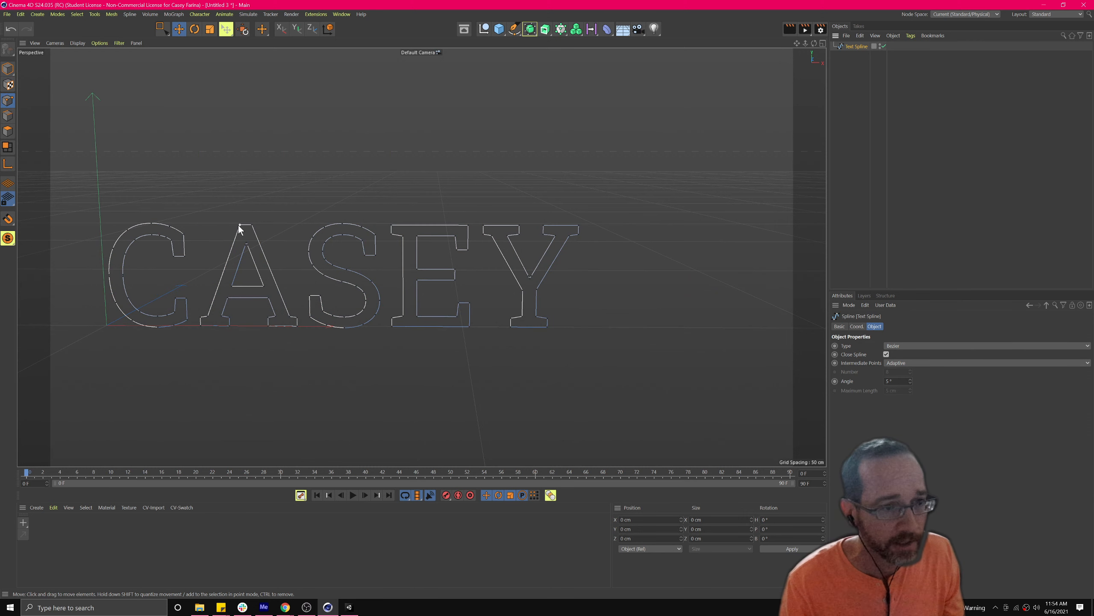
{"action": "key", "text": "ctrl+a"}
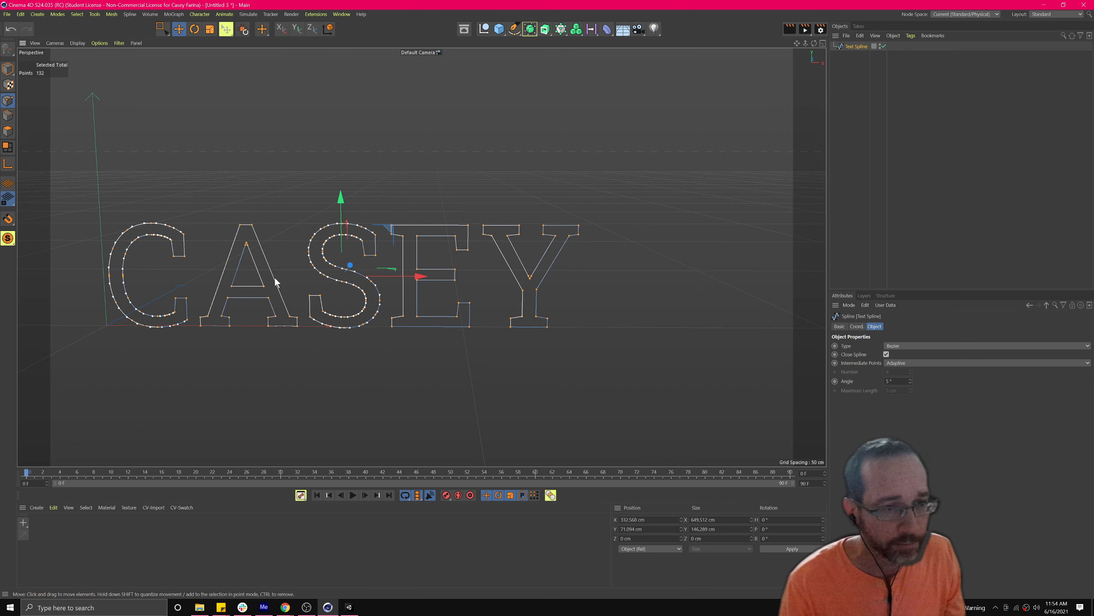
{"action": "right_click", "coordinate": [276, 280]}
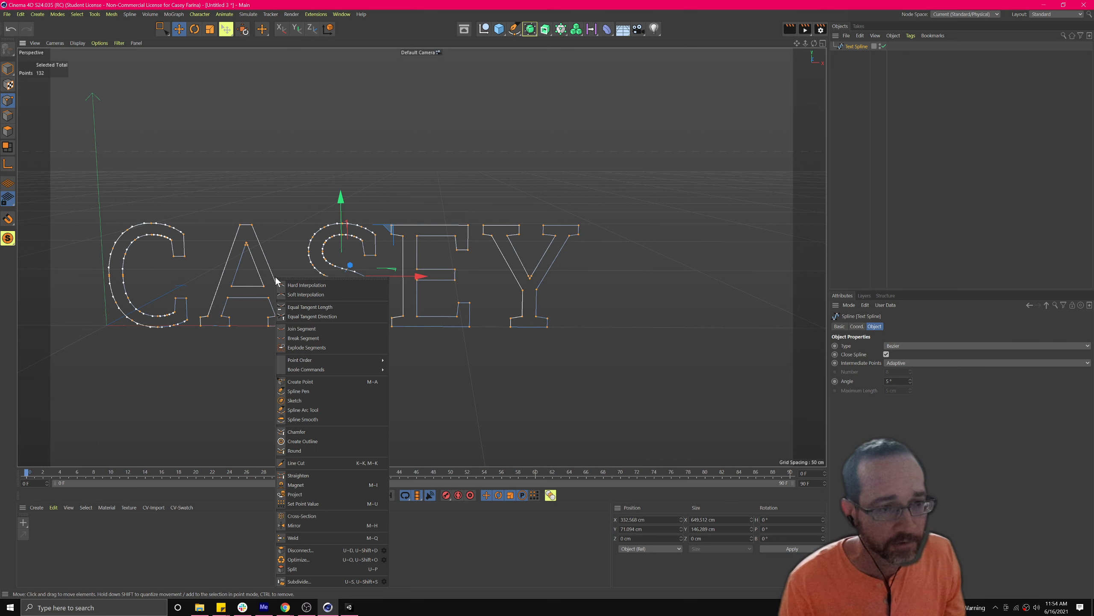
{"action": "left_click", "coordinate": [325, 443]}
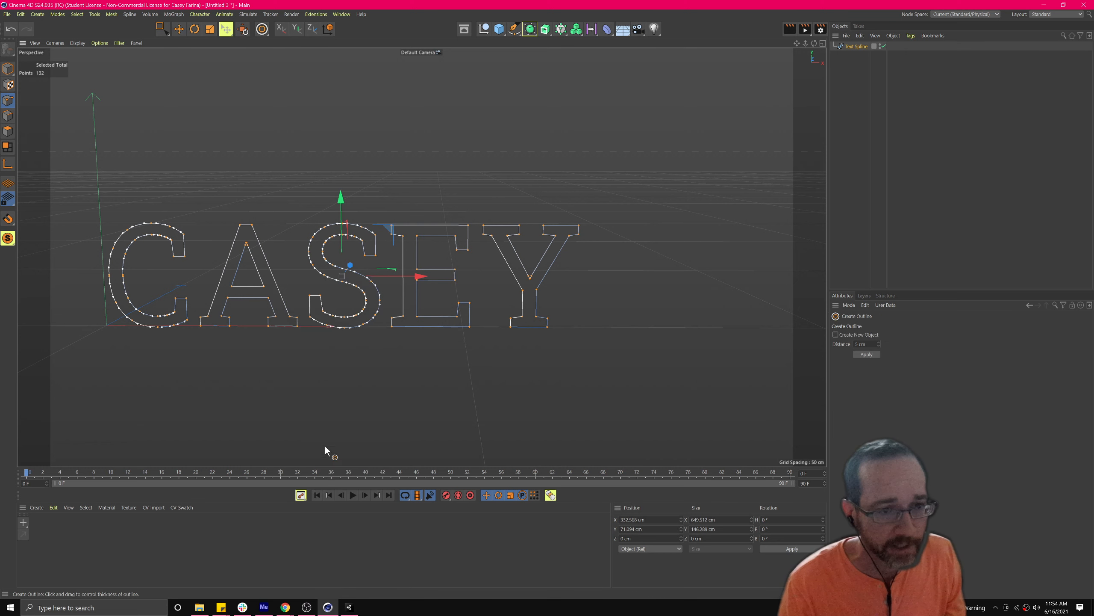
{"action": "left_click", "coordinate": [866, 354]}
{"action": "scroll", "coordinate": [228, 336], "scroll_direction": "up", "scroll_amount": 5}
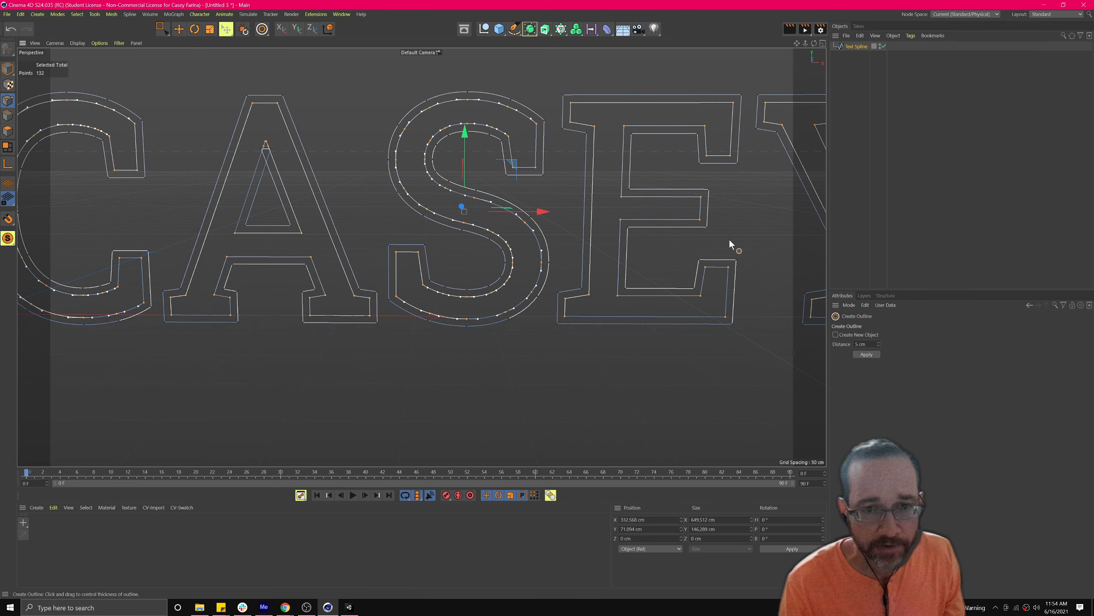
Step: Try a much wider freehand outline around the letters with the Create Outline tool in the perspective view
{"action": "middle_click", "coordinate": [739, 229]}
{"action": "key", "text": "super"}
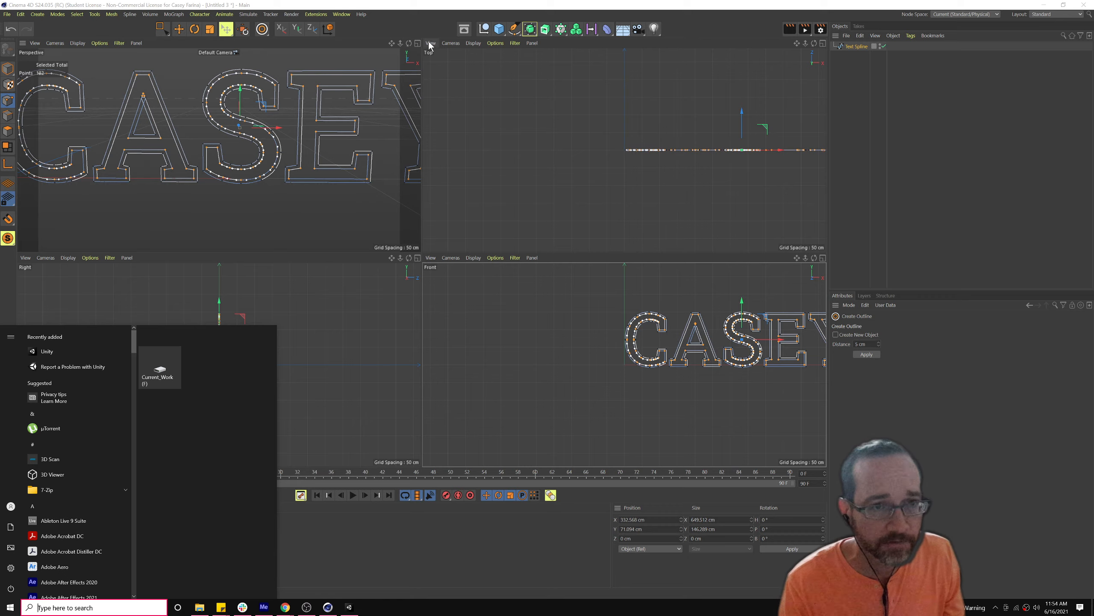
{"action": "left_click", "coordinate": [418, 43]}
{"action": "left_click_drag", "start_coordinate": [579, 227], "coordinate": [649, 240]}
{"action": "key", "text": "super"}
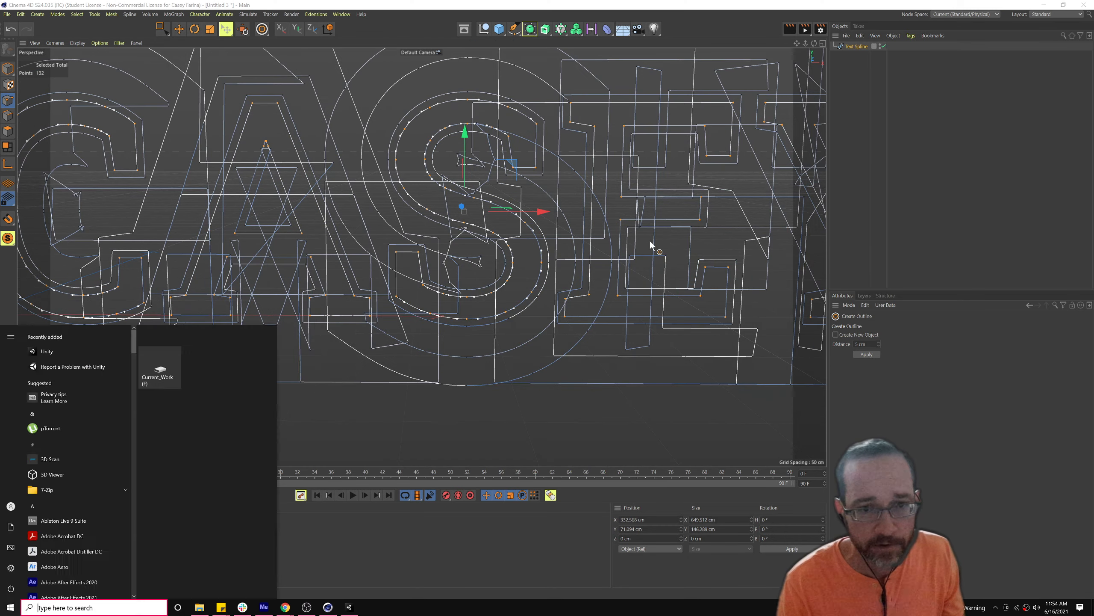
{"action": "type", "text": "unity"}
{"action": "key", "text": "Return"}
Step: Undo the extra-wide freehand outline around the letters
{"action": "key", "text": "ctrl+z"}
{"action": "key", "text": "ctrl+z"}
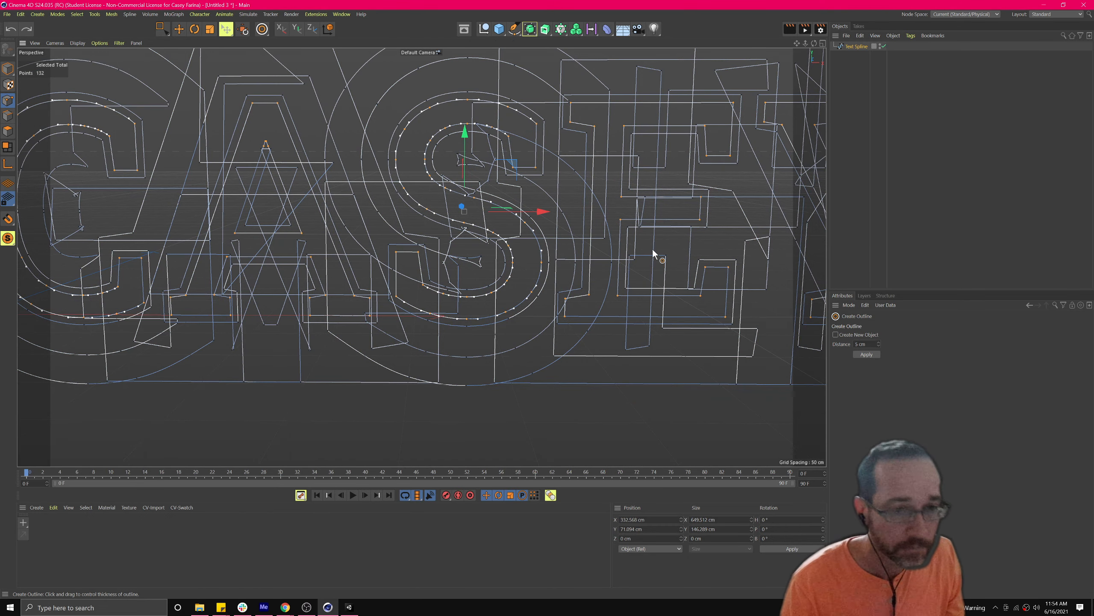
{"action": "mouse_move", "coordinate": [591, 245]}
{"action": "left_mouse_down", "text": "alt"}
{"action": "mouse_move", "coordinate": [566, 251]}
{"action": "mouse_move", "coordinate": [534, 236]}
{"action": "mouse_move", "coordinate": [576, 236]}
{"action": "left_mouse_up", "text": "alt"}
{"action": "middle_click_drag", "start_coordinate": [513, 219], "coordinate": [575, 264], "text": "alt"}
{"action": "left_click_drag", "start_coordinate": [575, 263], "coordinate": [410, 229], "text": "alt"}
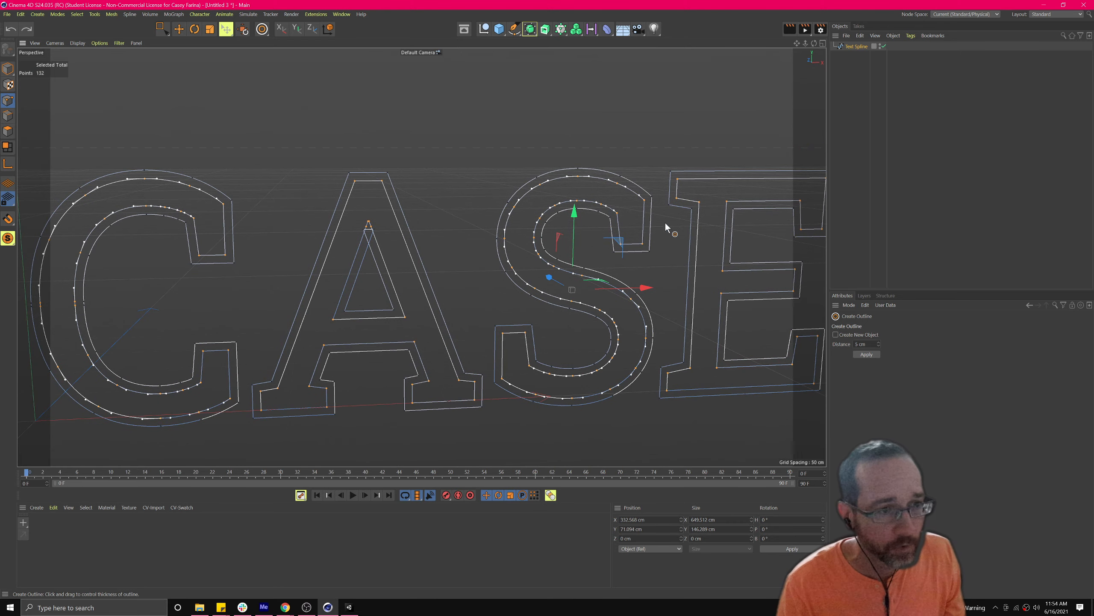
{"action": "middle_click_drag", "start_coordinate": [733, 274], "coordinate": [759, 304], "text": "alt"}
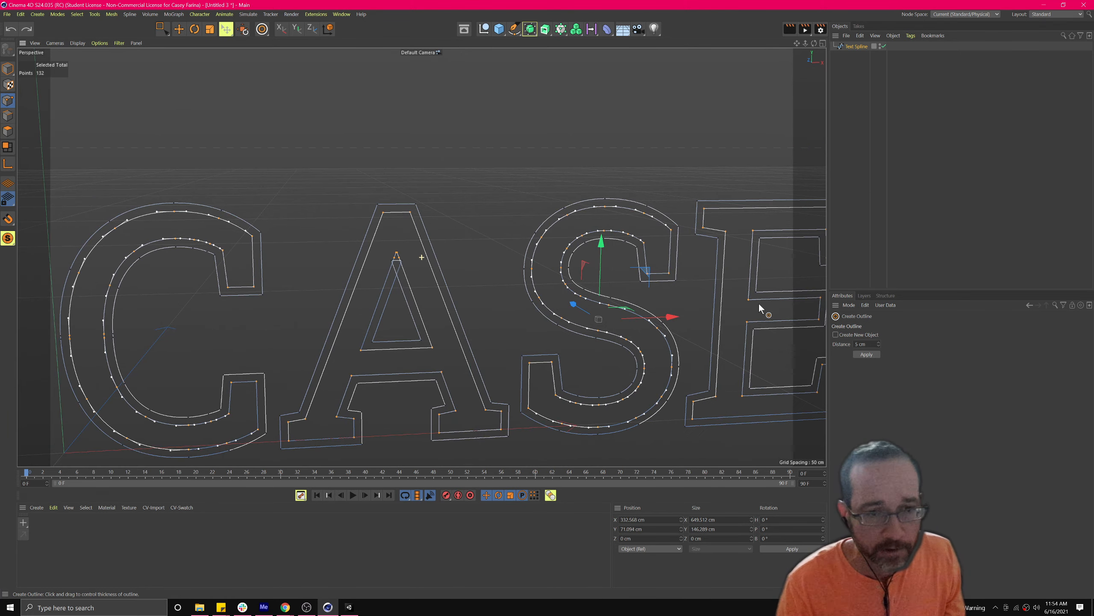
Step: With Live Selection, move the two crossing points at the peak of the A's inner triangle together so its lines no longer overlap
{"action": "scroll", "coordinate": [384, 262], "scroll_direction": "up", "scroll_amount": 10}
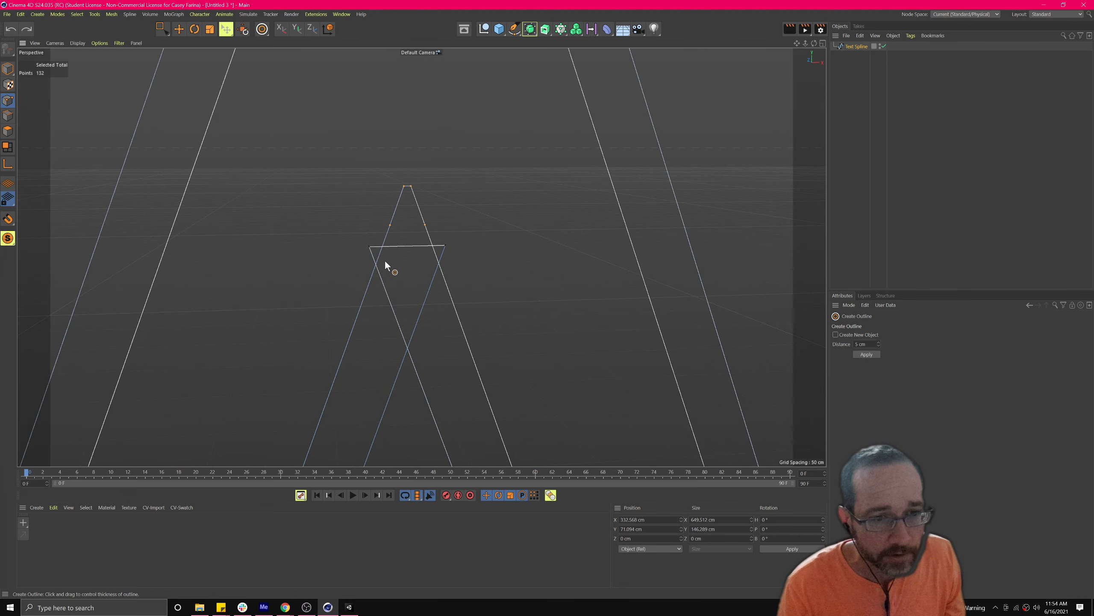
{"action": "left_click", "coordinate": [163, 29]}
{"action": "left_click", "coordinate": [193, 46]}
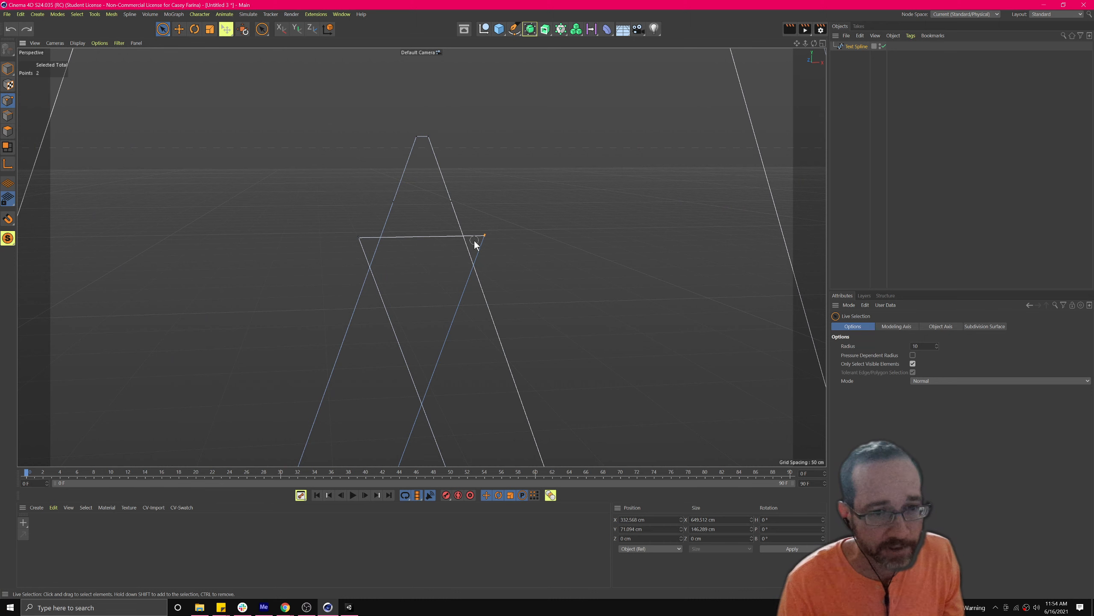
{"action": "scroll", "coordinate": [518, 233], "scroll_direction": "down", "scroll_amount": 3}
{"action": "left_click_drag", "start_coordinate": [544, 191], "coordinate": [501, 323]}
{"action": "key", "text": "ctrl+z"}
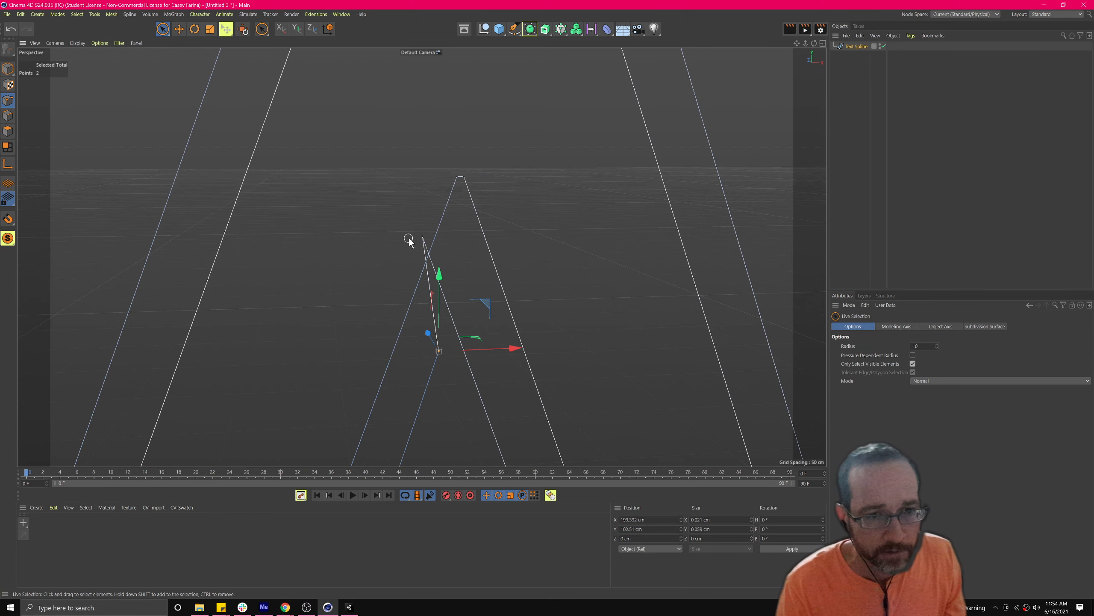
{"action": "left_click_drag", "start_coordinate": [472, 190], "coordinate": [530, 300]}
{"action": "scroll", "coordinate": [568, 291], "scroll_direction": "down", "scroll_amount": 6}
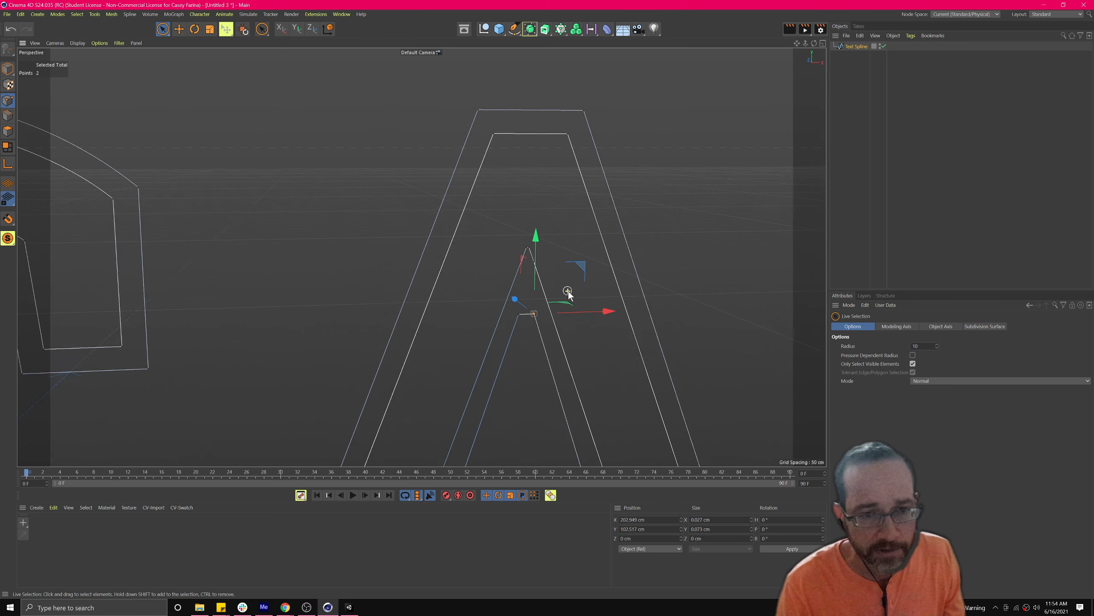
{"action": "scroll", "coordinate": [491, 221], "scroll_direction": "down", "scroll_amount": 8}
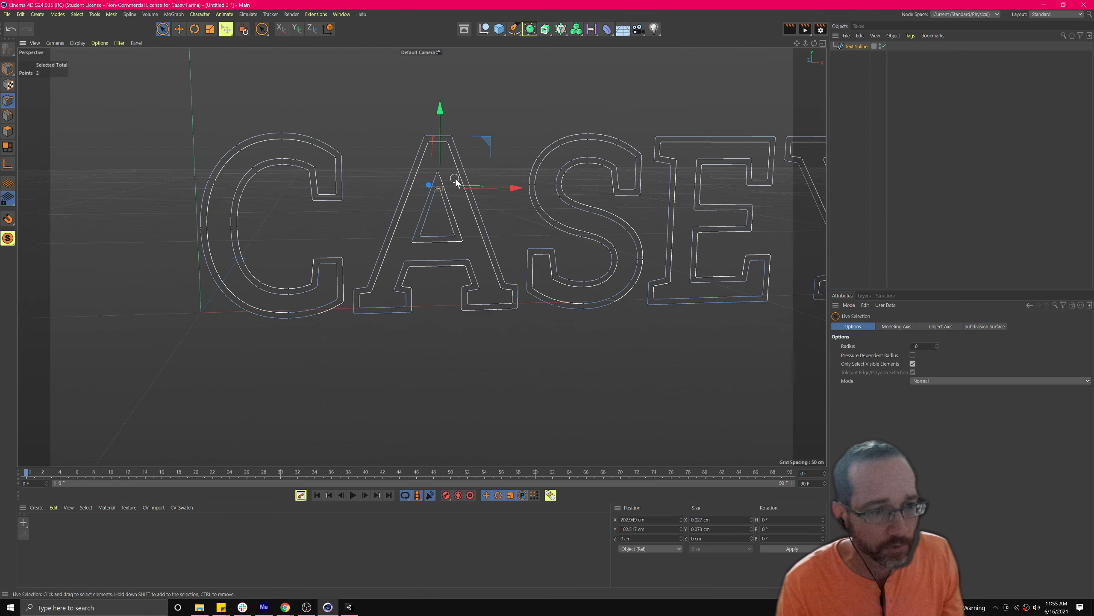
{"action": "left_click_drag", "start_coordinate": [444, 222], "coordinate": [506, 243], "text": "alt"}
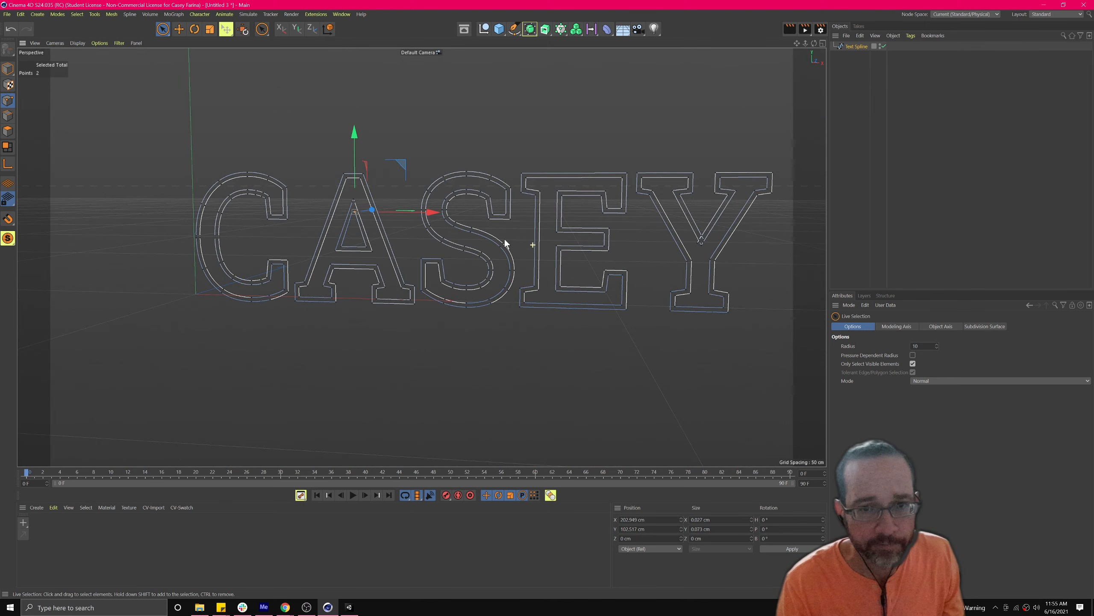
Step: Apply Explode Segments to the outlined Text Spline to split it into separate splines
{"action": "left_click", "coordinate": [856, 46]}
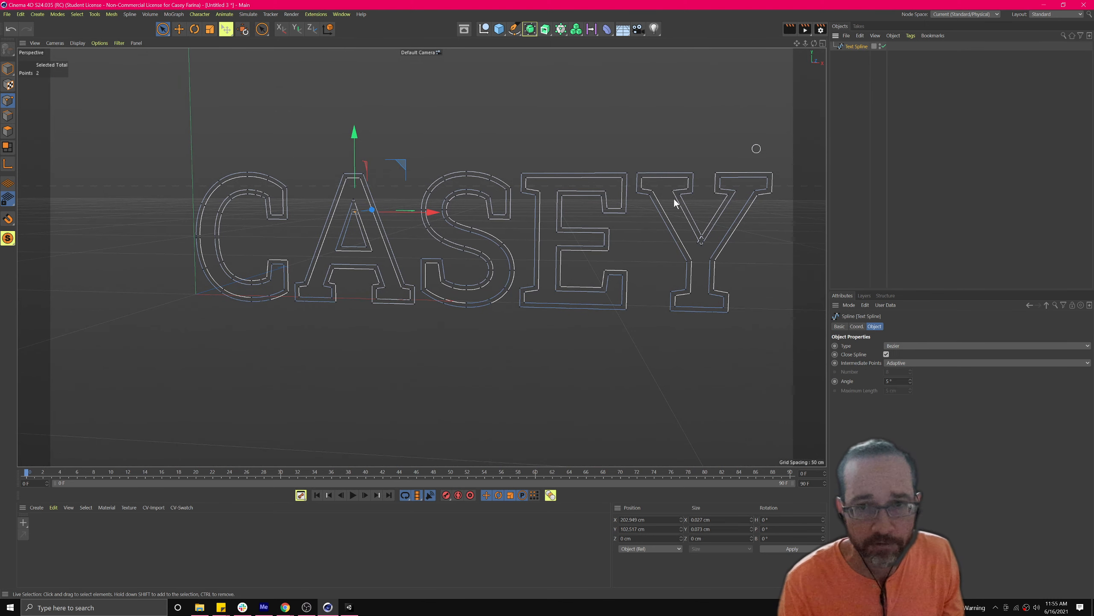
{"action": "key", "text": "shift+c"}
{"action": "type", "text": "edge to splin"}
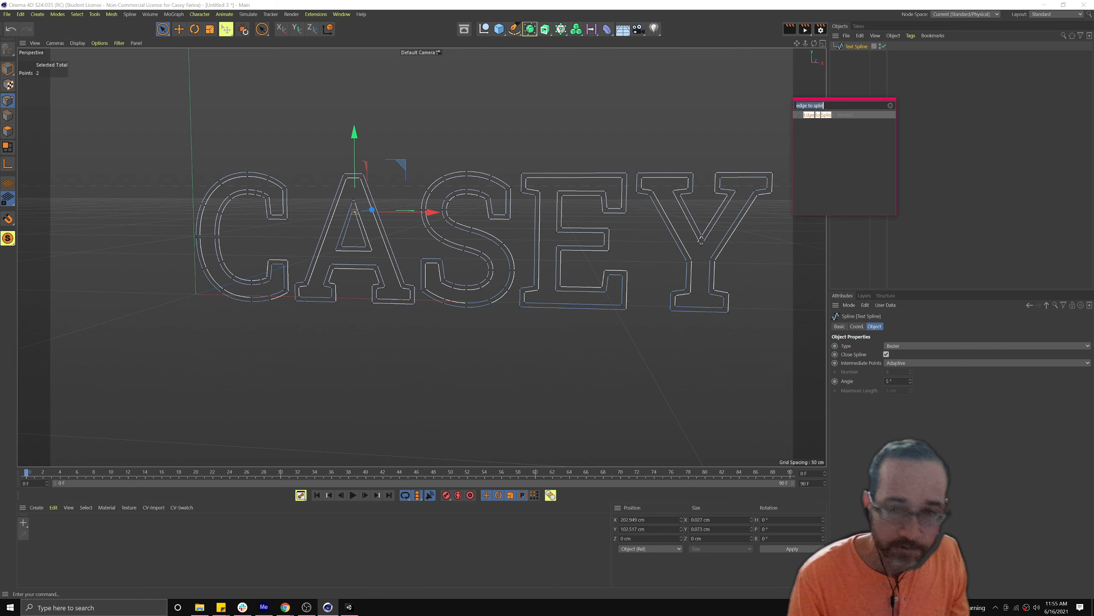
{"action": "type", "text": "exp"}
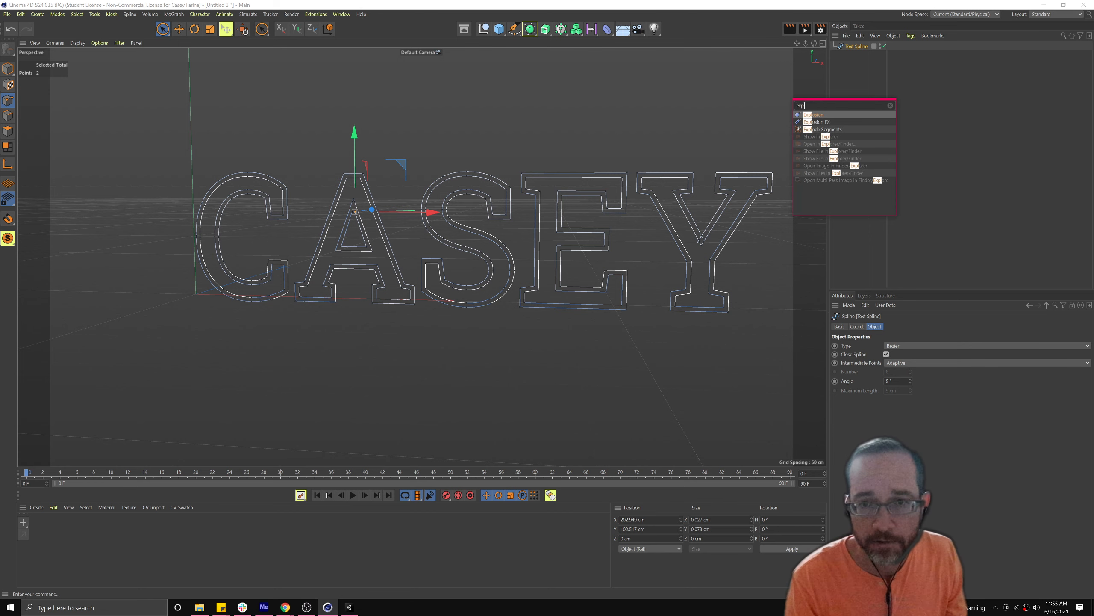
{"action": "type", "text": "lode"}
{"action": "key", "text": "Return"}
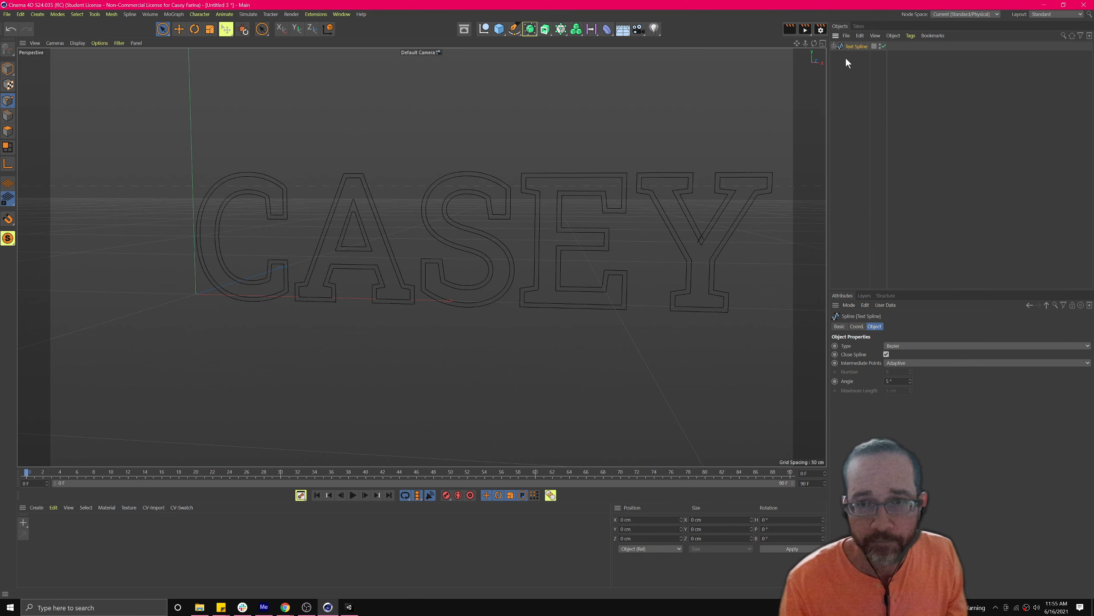
Step: Expand the exploded Text Spline and check which letter contour several of its child splines contain
{"action": "left_click", "coordinate": [835, 47]}
{"action": "left_click", "coordinate": [858, 55]}
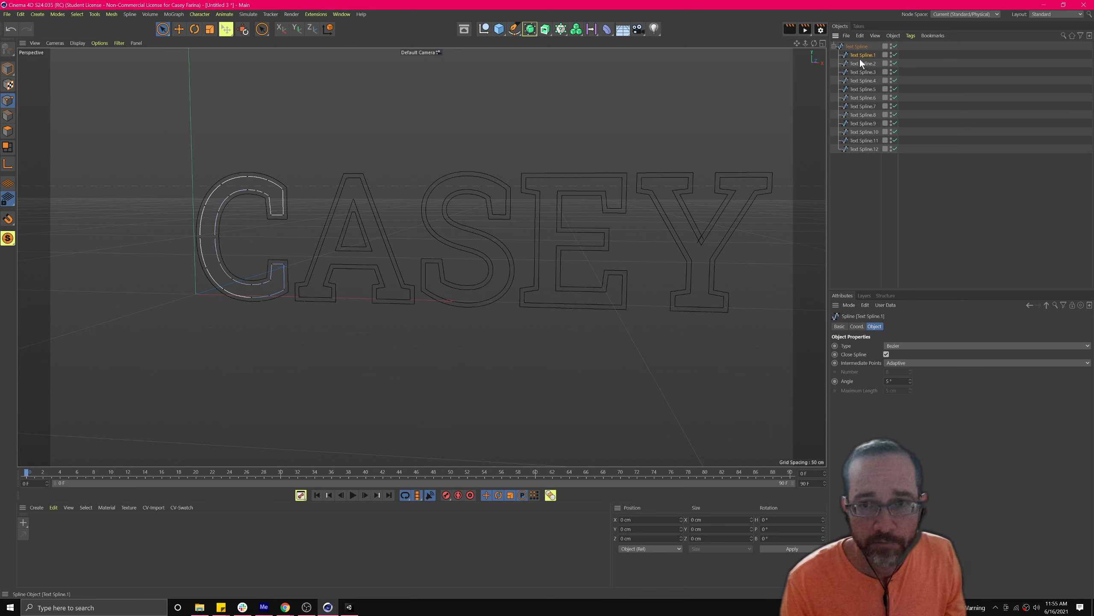
{"action": "left_click", "coordinate": [864, 80]}
{"action": "left_click", "coordinate": [865, 153]}
{"action": "left_click", "coordinate": [866, 90]}
Step: Merge Text Spline.1, .3, .5, .7, .9 and .11 with Connect Objects + Delete and move the merged spline out of the Text Spline group
{"action": "left_click", "coordinate": [861, 53]}
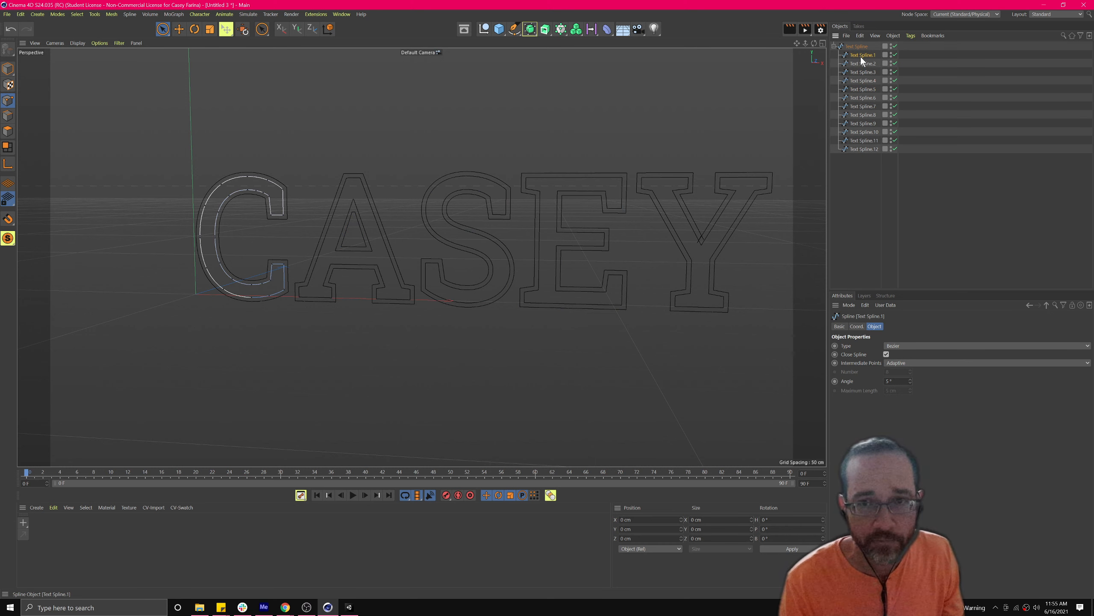
{"action": "left_click", "coordinate": [863, 72], "text": "ctrl"}
{"action": "left_click", "coordinate": [867, 106], "text": "ctrl"}
{"action": "left_click", "coordinate": [869, 124], "text": "ctrl"}
{"action": "left_click", "coordinate": [869, 140], "text": "ctrl"}
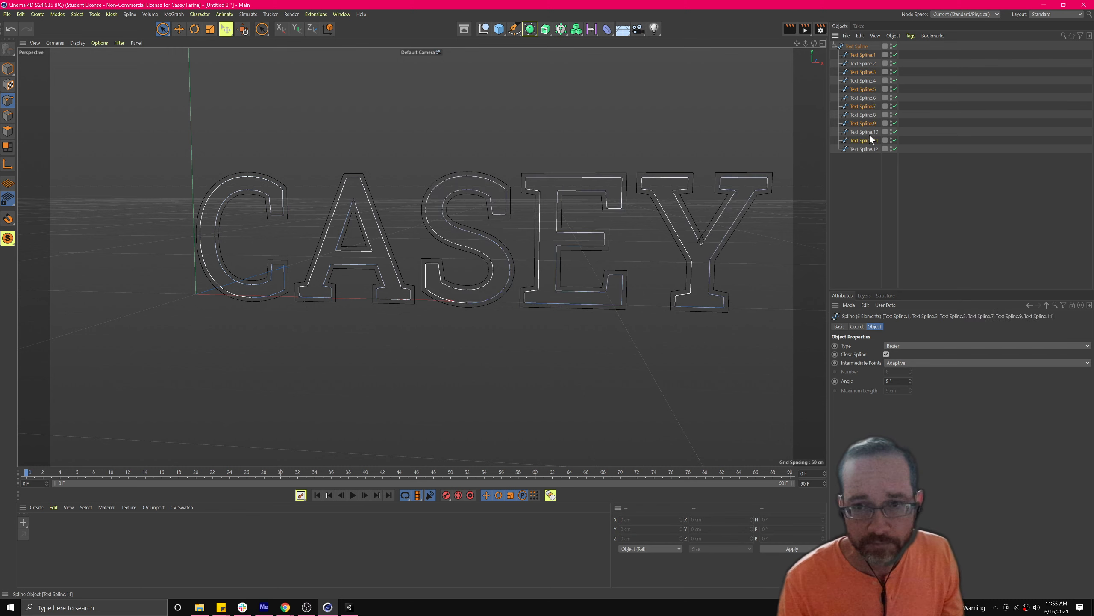
{"action": "right_click", "coordinate": [863, 57]}
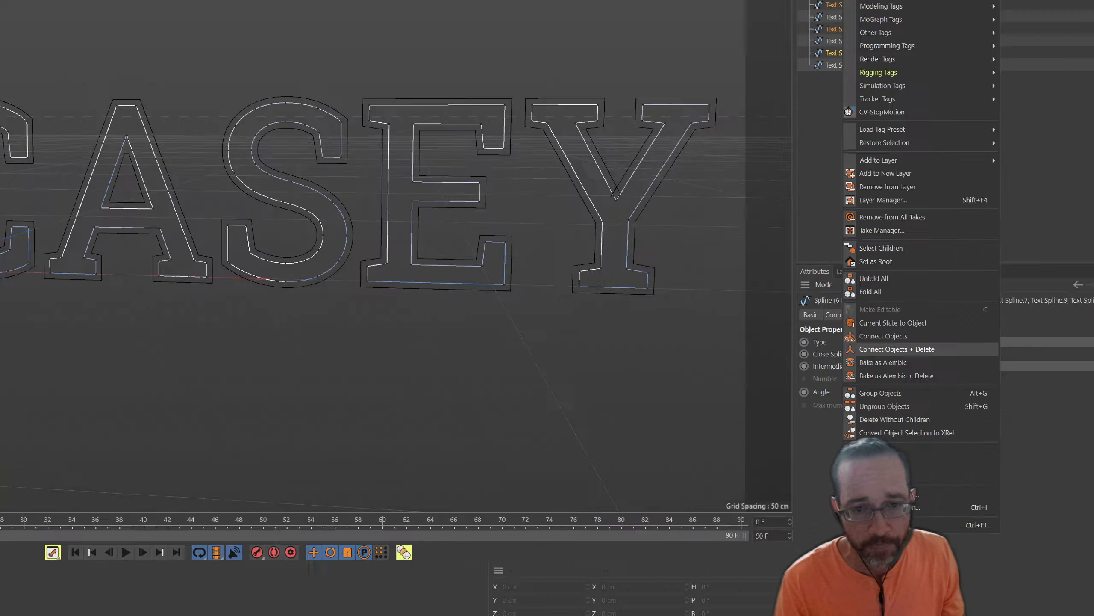
{"action": "key", "text": "Escape"}
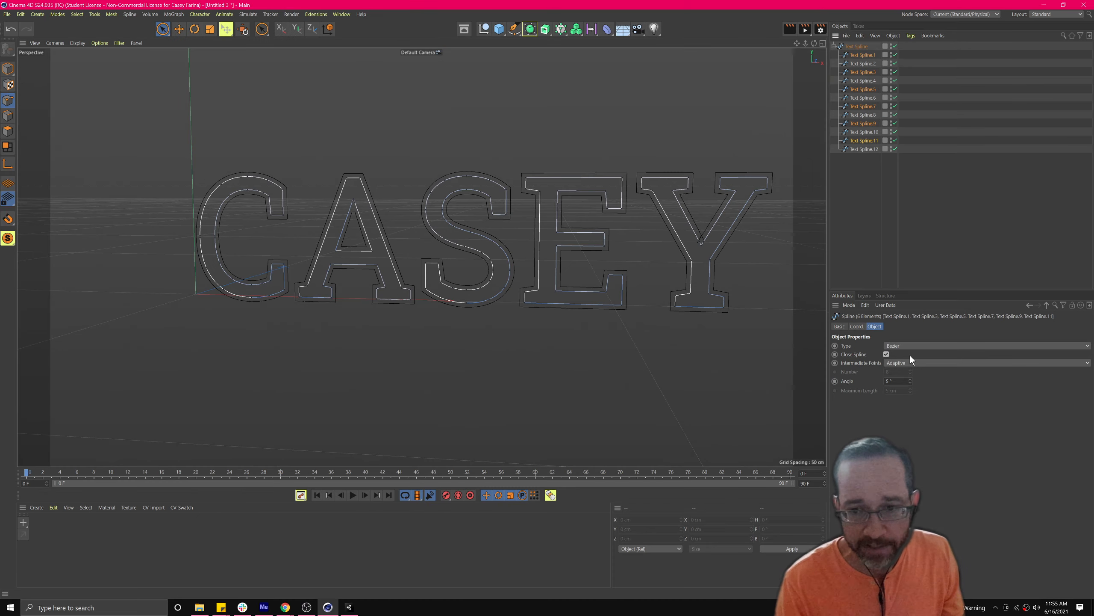
{"action": "right_click", "coordinate": [865, 143]}
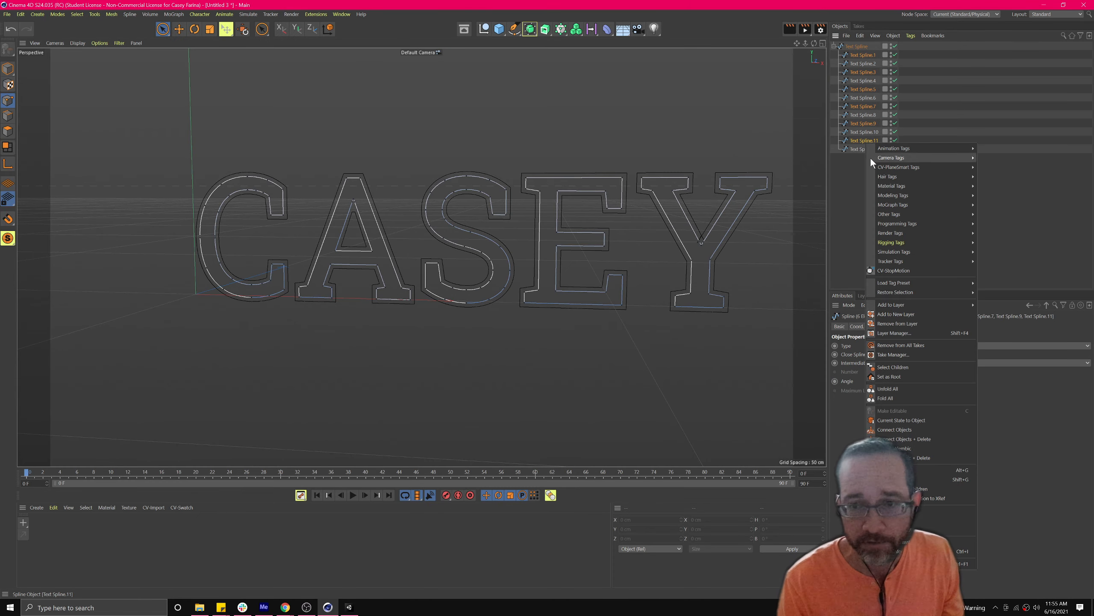
{"action": "left_click", "coordinate": [893, 437]}
{"action": "left_click_drag", "start_coordinate": [867, 55], "coordinate": [841, 154]}
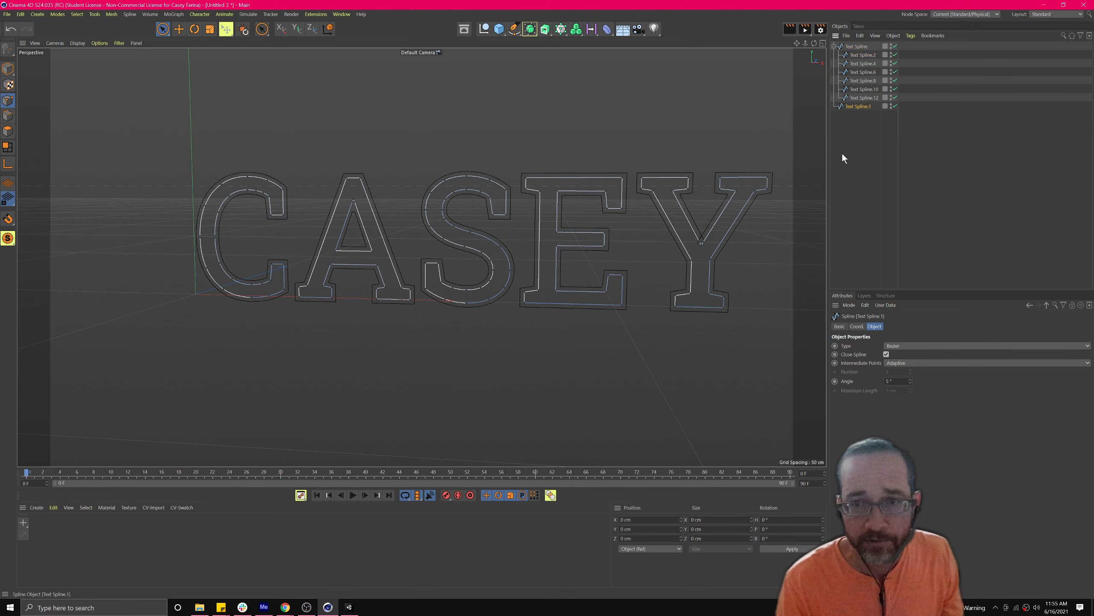
Step: Disable the parent Text Spline that holds the remaining even-numbered segments
{"action": "left_click", "coordinate": [894, 107]}
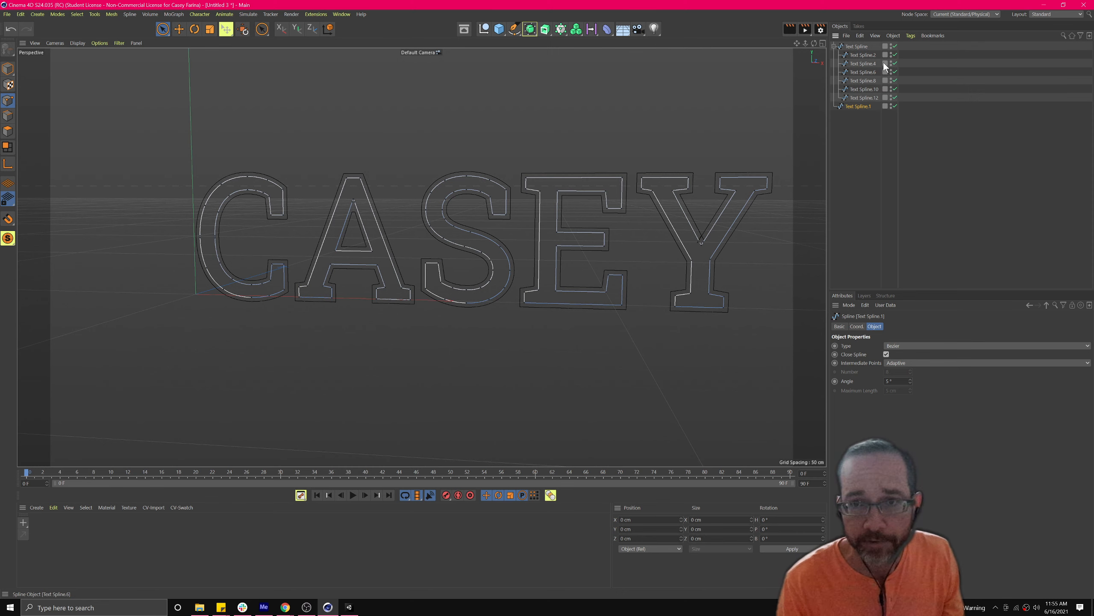
{"action": "left_click", "coordinate": [894, 47]}
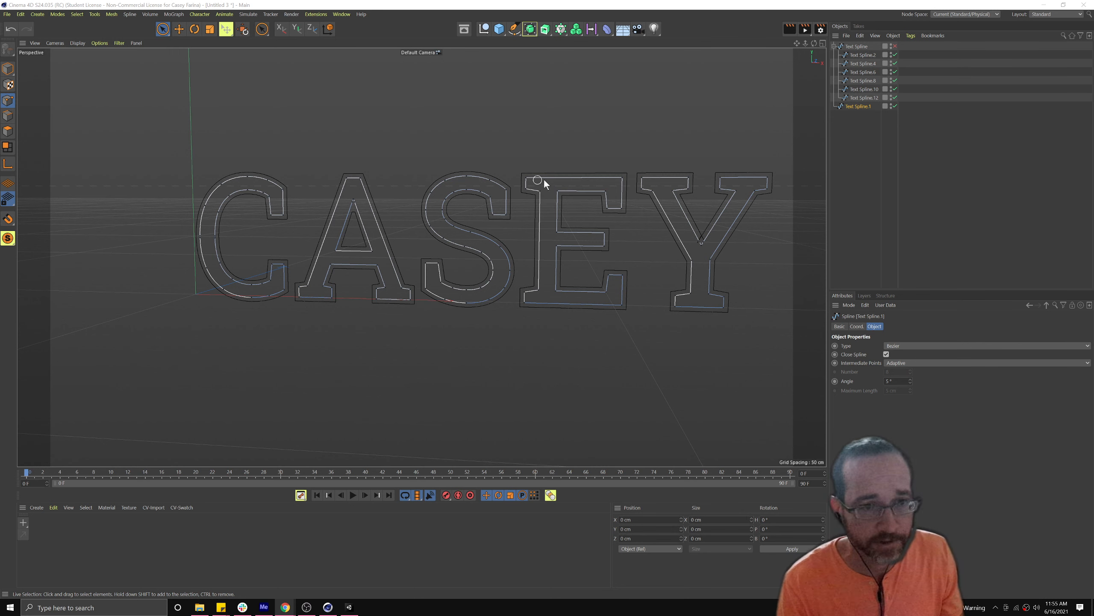
{"action": "scroll", "coordinate": [342, 231], "scroll_direction": "up", "scroll_amount": 3}
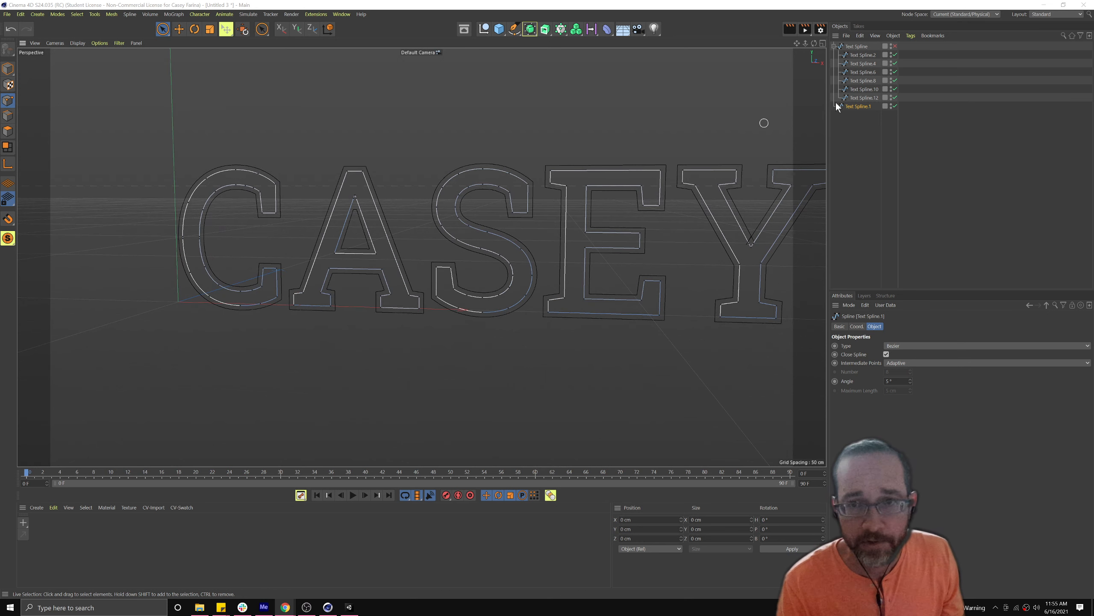